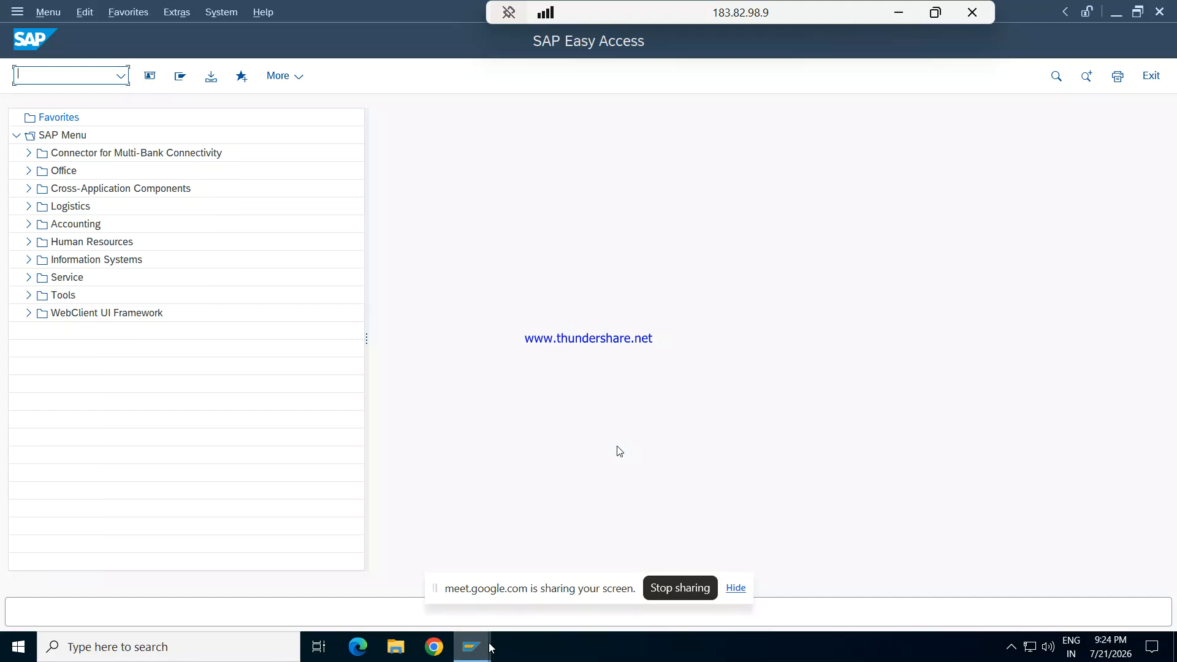
- Discard the unfinished vendor invoice entry in company code RI26 and exit to the SAP Easy Access screen
{"action": "mouse_move", "coordinate": [489, 641]}
{"action": "left_click", "coordinate": [488, 554]}
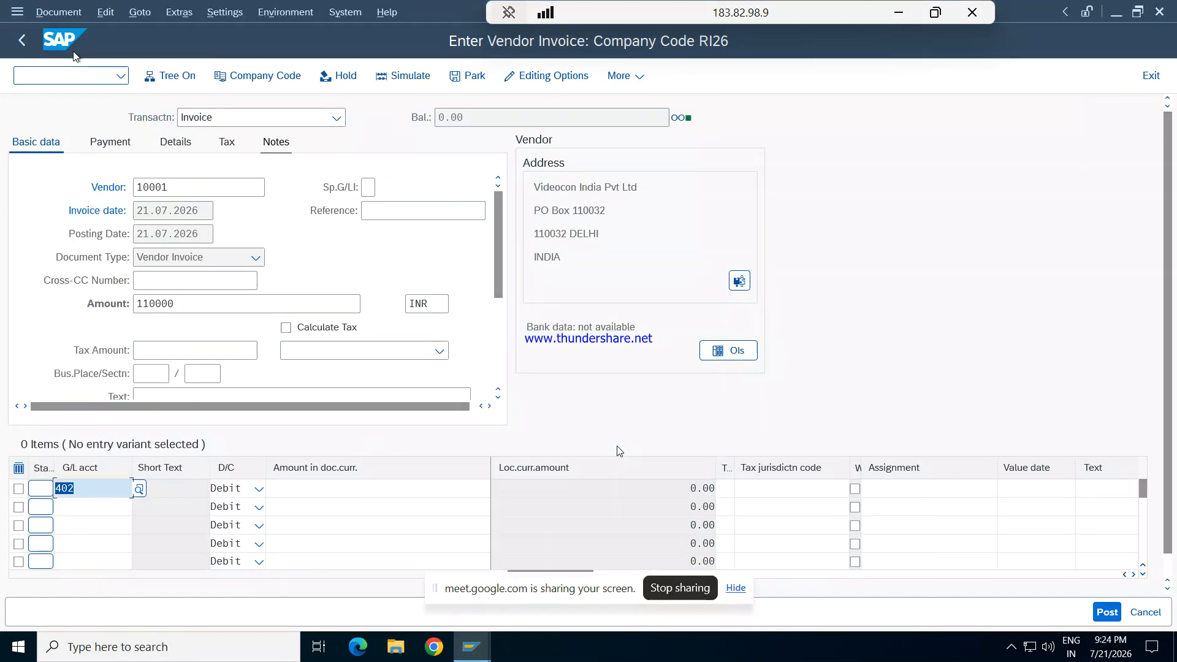
{"action": "key", "text": "Return"}
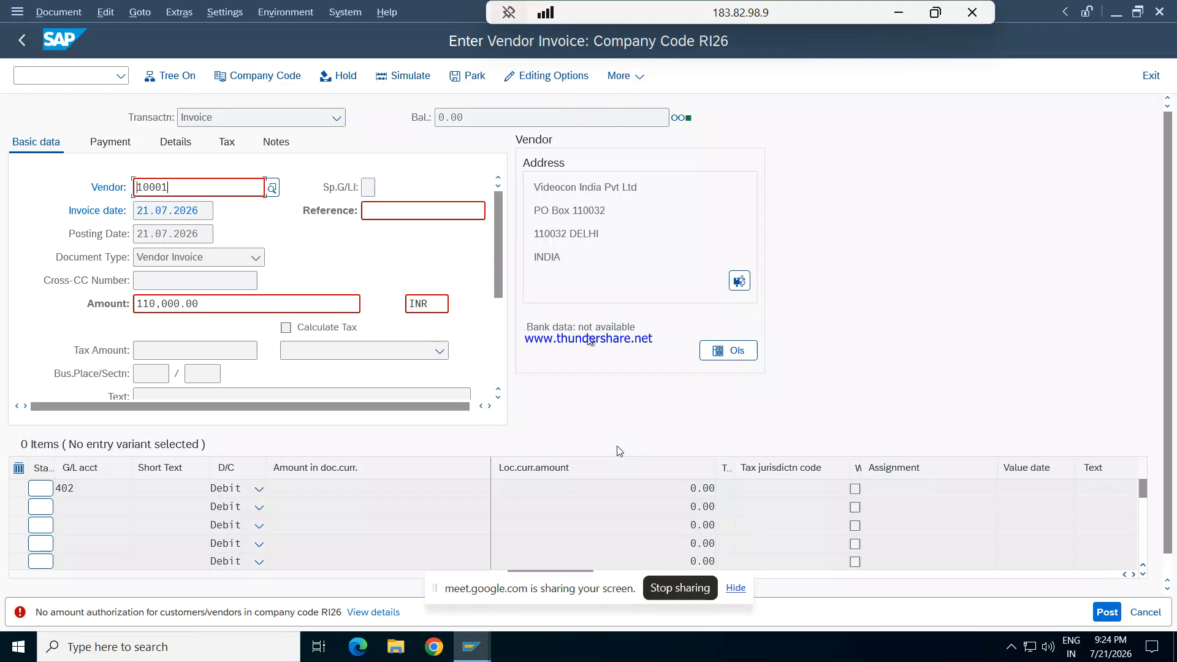
{"action": "key", "text": "F3"}
{"action": "left_click", "coordinate": [336, 402]}
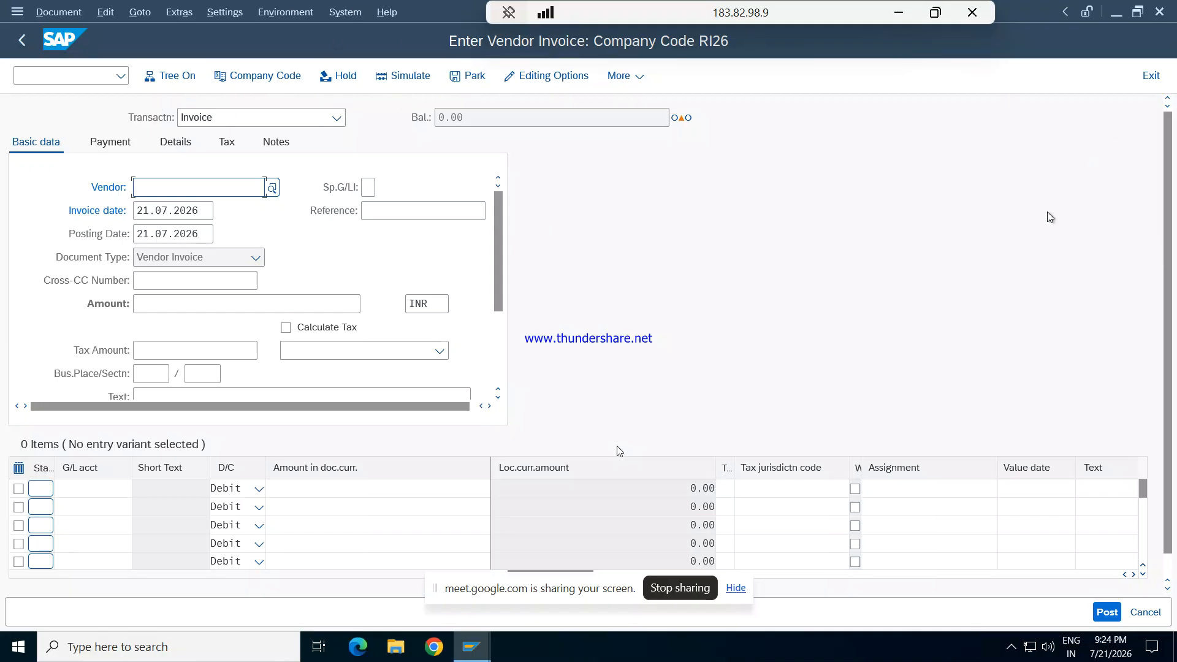
{"action": "left_click", "coordinate": [1143, 612]}
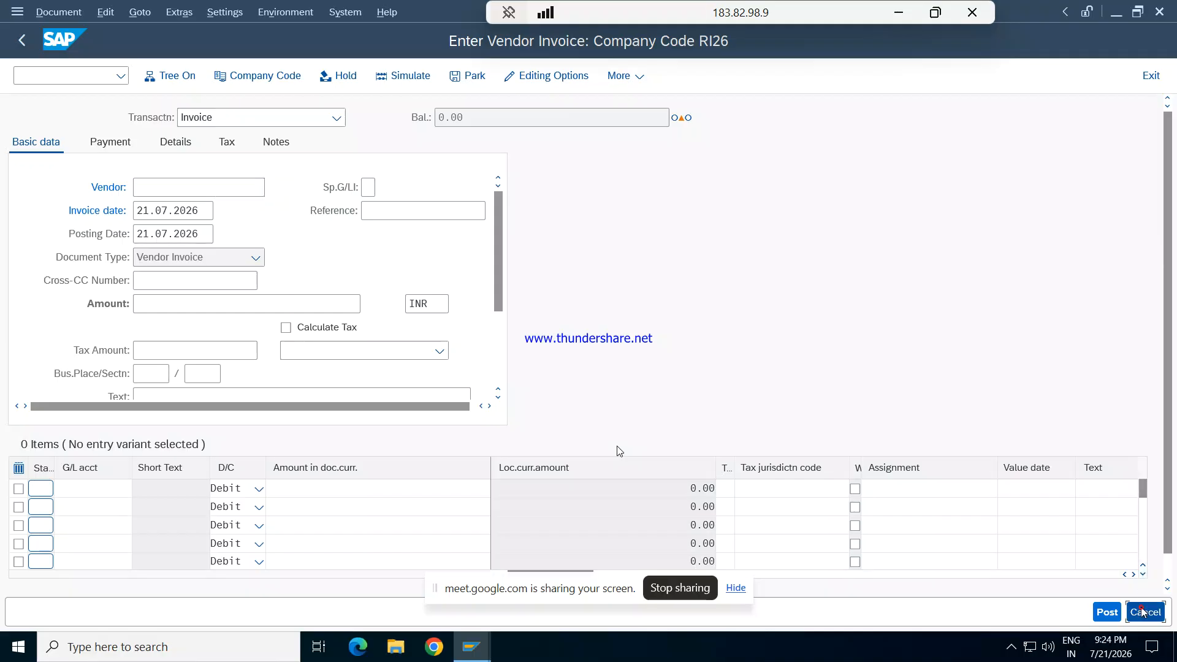
{"action": "left_click", "coordinate": [318, 405]}
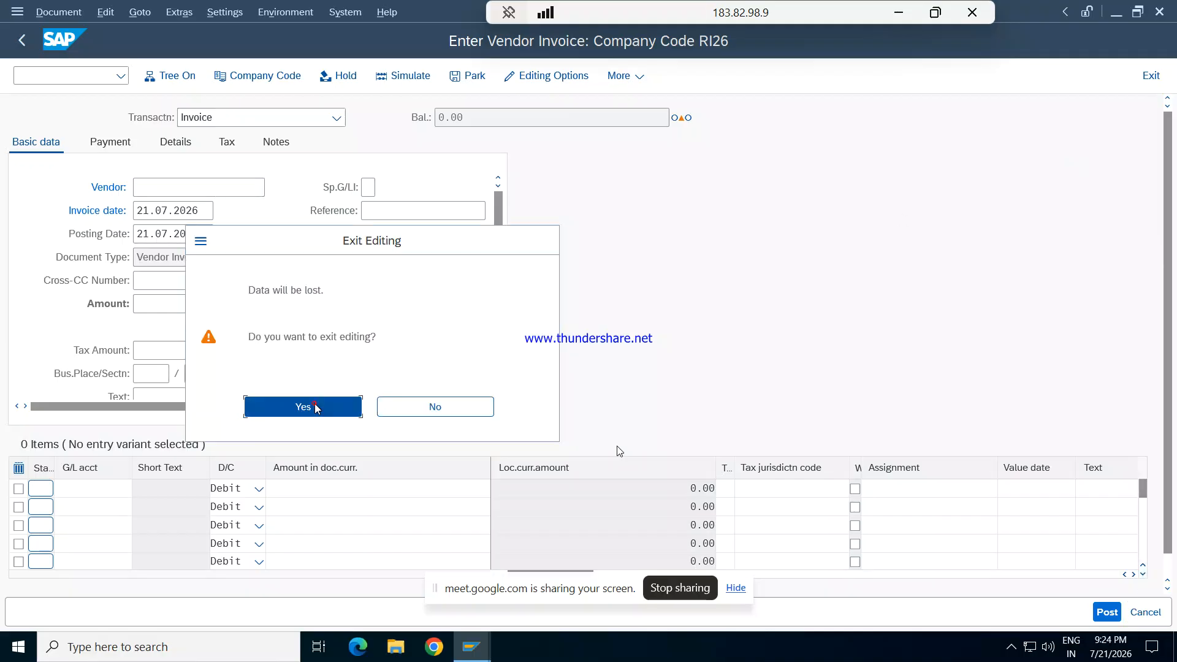
{"action": "left_click", "coordinate": [1151, 75]}
{"action": "left_click", "coordinate": [331, 410]}
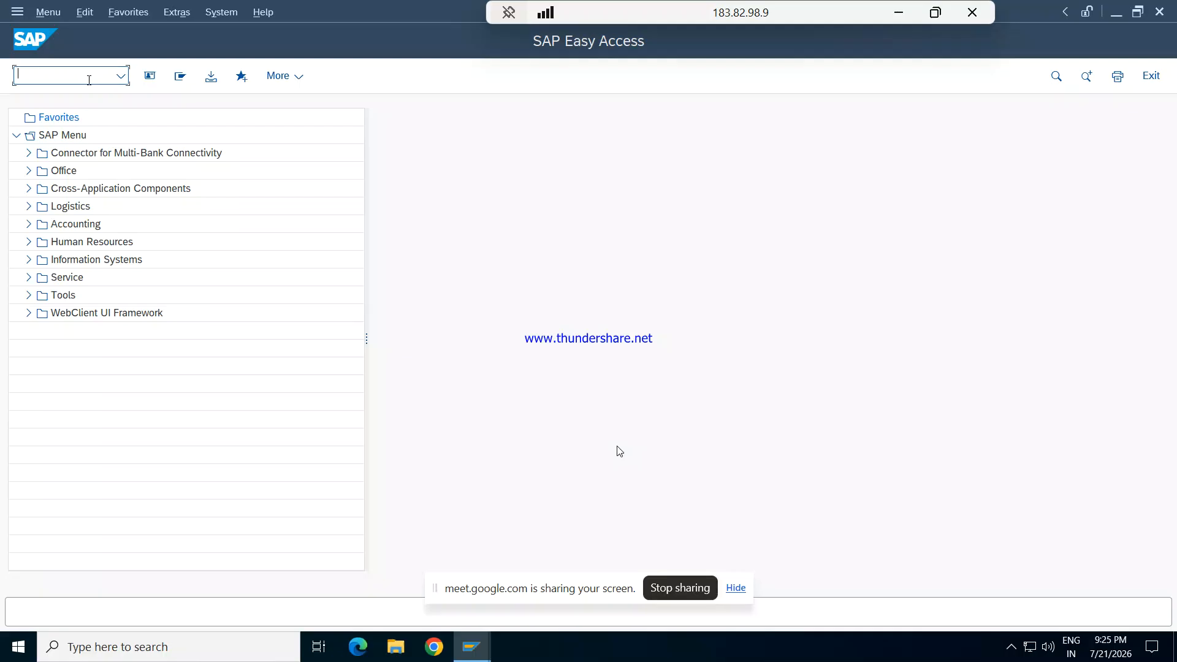
- Open the Customizing: Execute Project transaction and display the SAP Reference IMG
{"action": "left_click", "coordinate": [123, 77]}
{"action": "left_click", "coordinate": [357, 76]}
{"action": "type", "text": "PRO"}
{"action": "key", "text": "Return"}
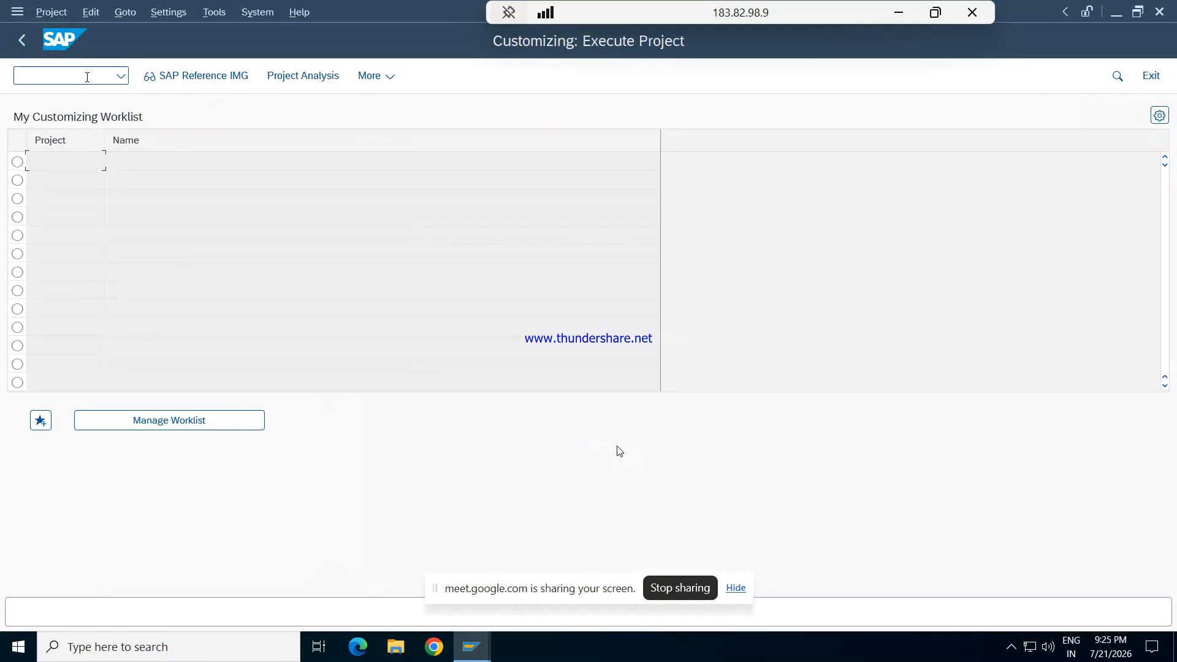
{"action": "left_click", "coordinate": [205, 78]}
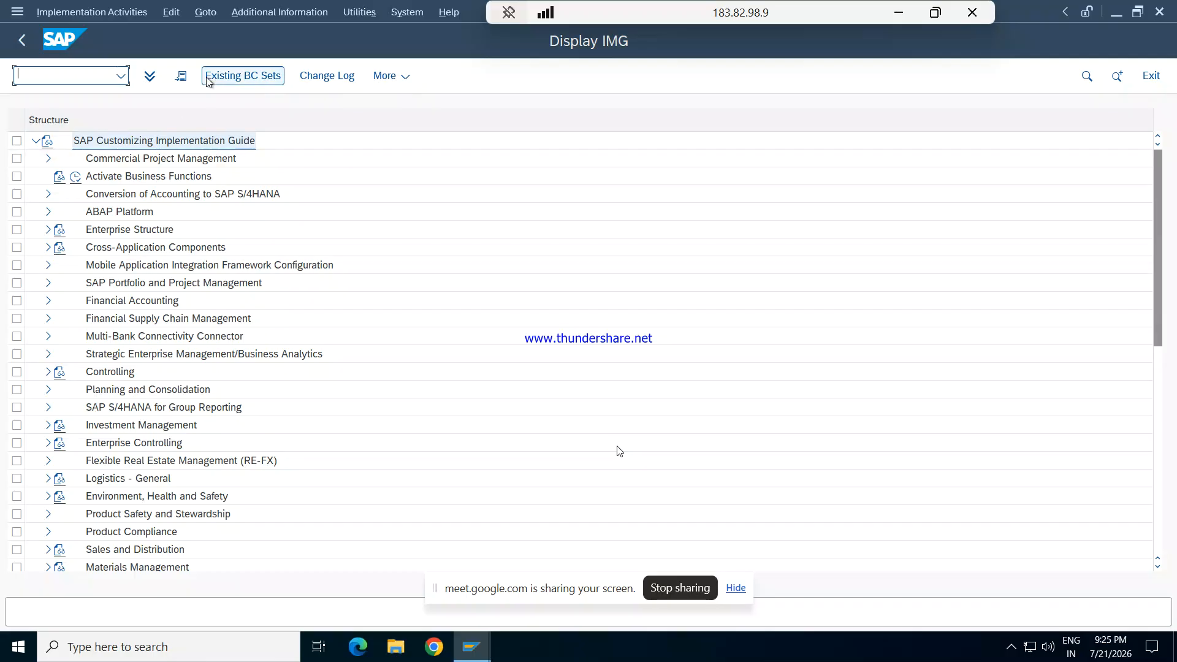
- Expand Financial Accounting, Financial Accounting Global Settings, Tax on Sales/Purchases and Basic Settings in the IMG structure
{"action": "left_click", "coordinate": [52, 304]}
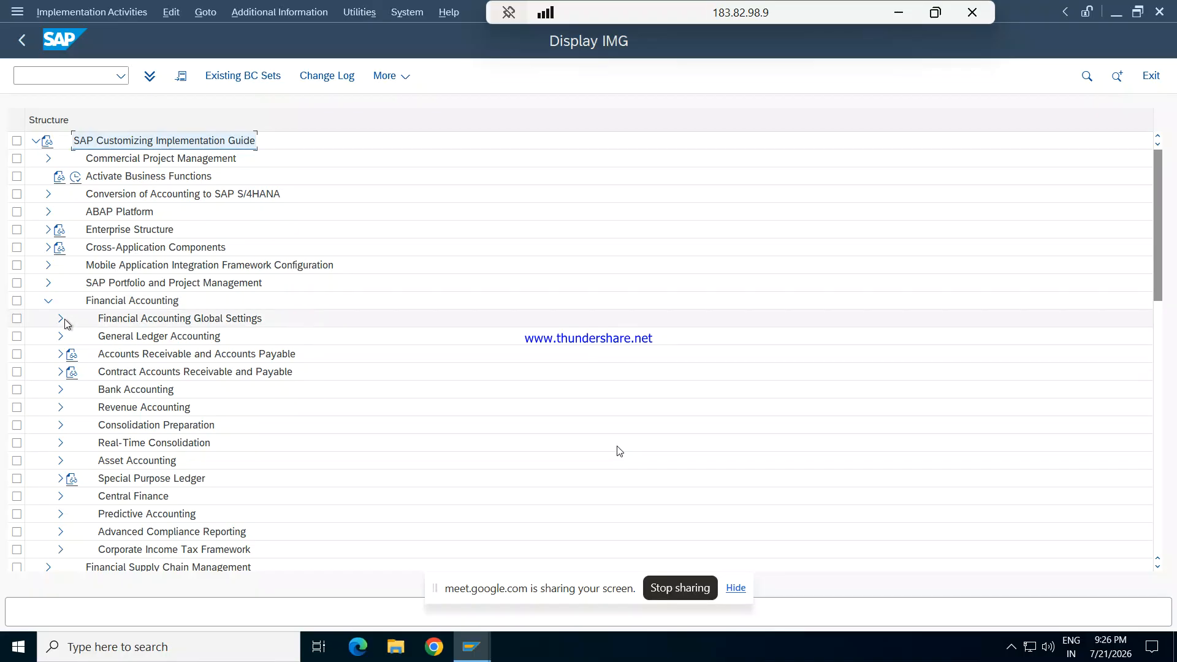
{"action": "left_click", "coordinate": [63, 319]}
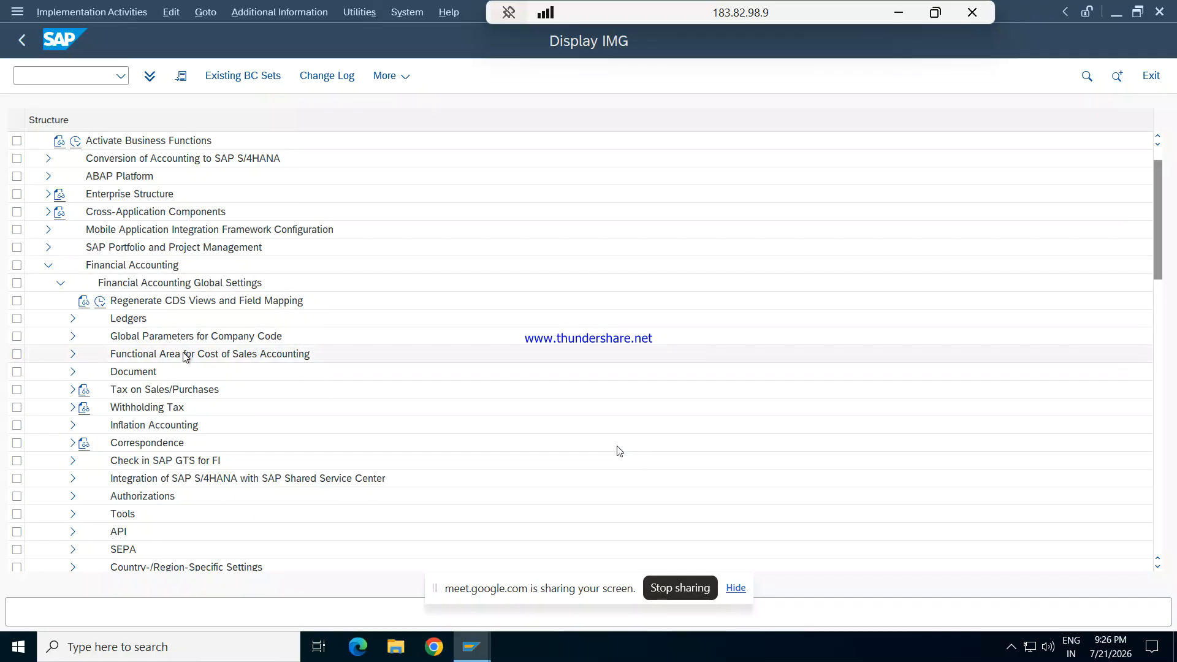
{"action": "left_click", "coordinate": [74, 390]}
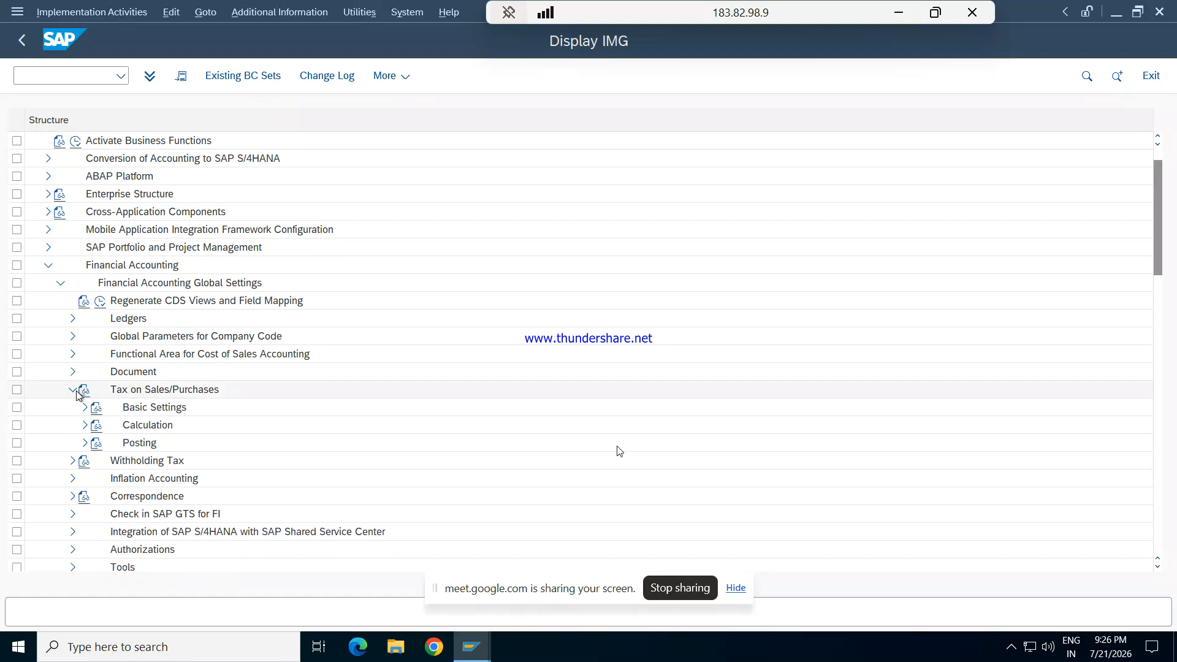
{"action": "left_click", "coordinate": [74, 390]}
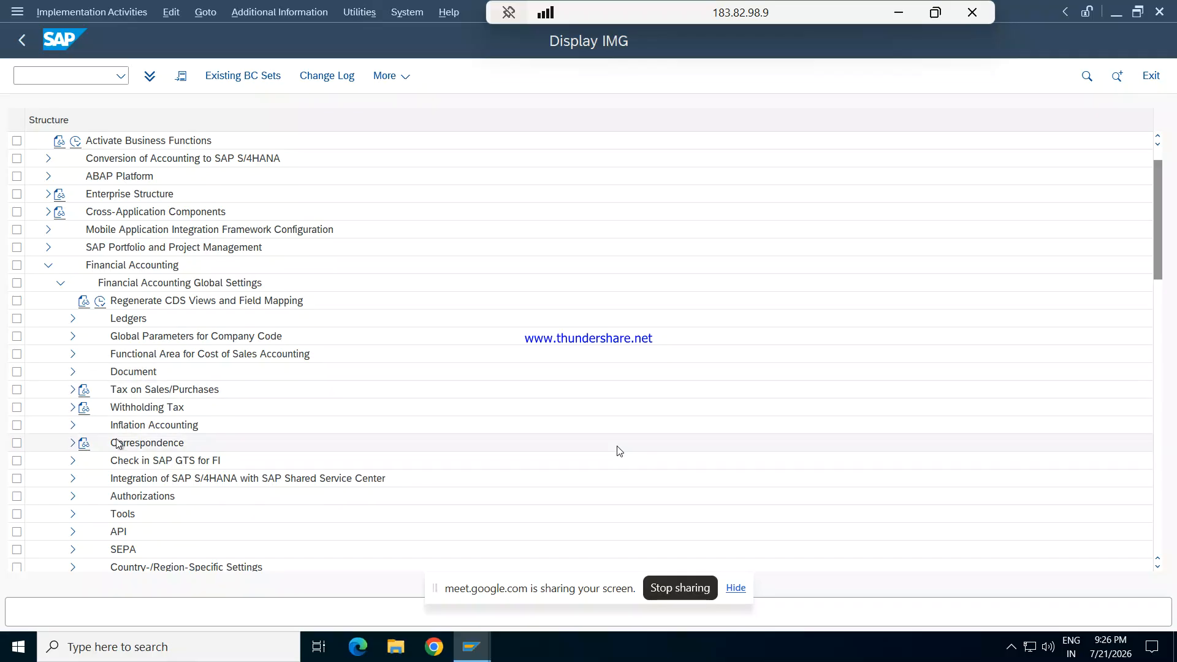
{"action": "left_click", "coordinate": [73, 390]}
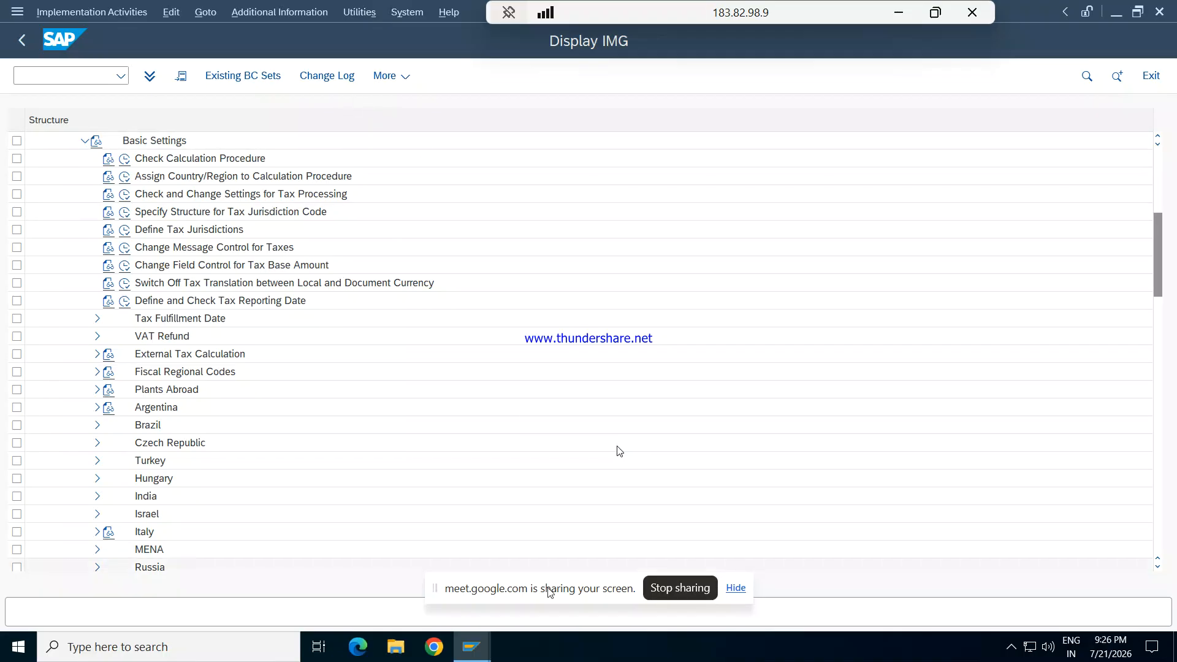
- Start transaction FS00 in the SAP Easy Access window and expand the Duties accounts of company code RI26
{"action": "mouse_move", "coordinate": [485, 637]}
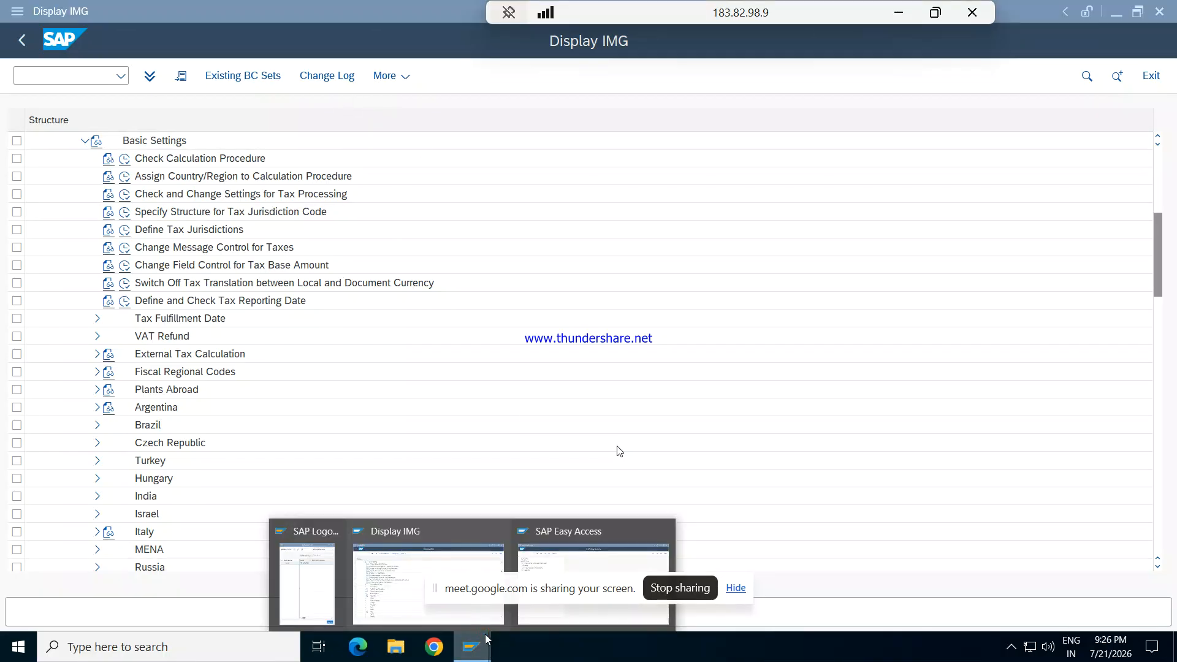
{"action": "left_click", "coordinate": [549, 558]}
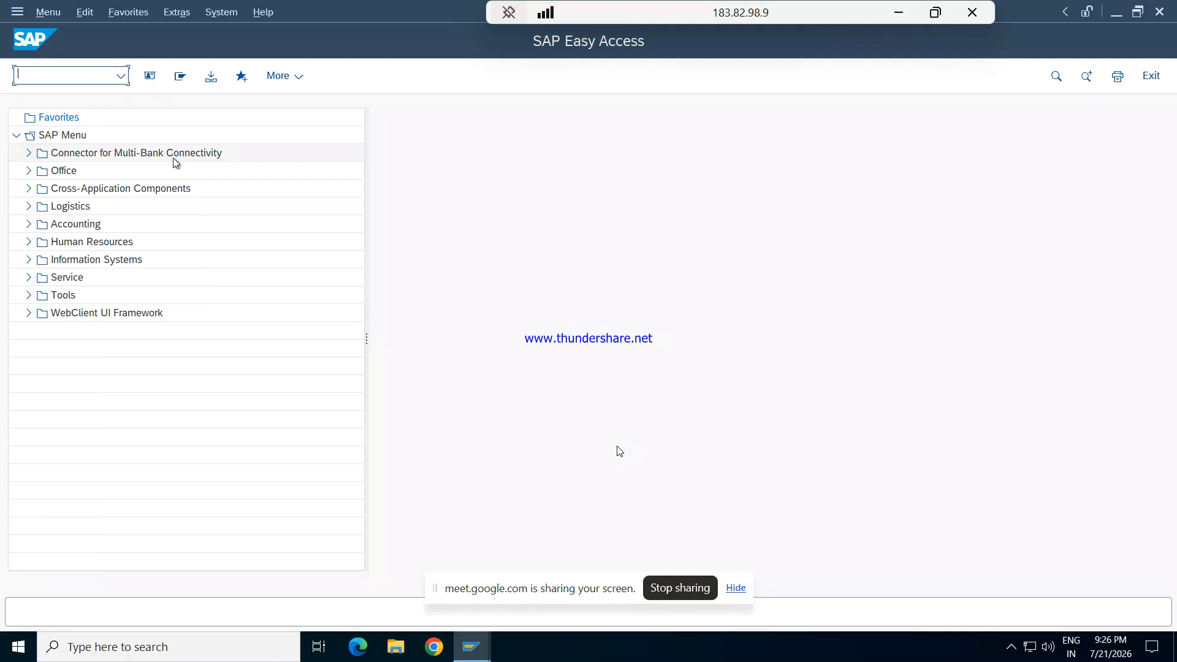
{"action": "type", "text": "fs"}
{"action": "type", "text": "FS"}
{"action": "type", "text": "00"}
{"action": "key", "text": "Return"}
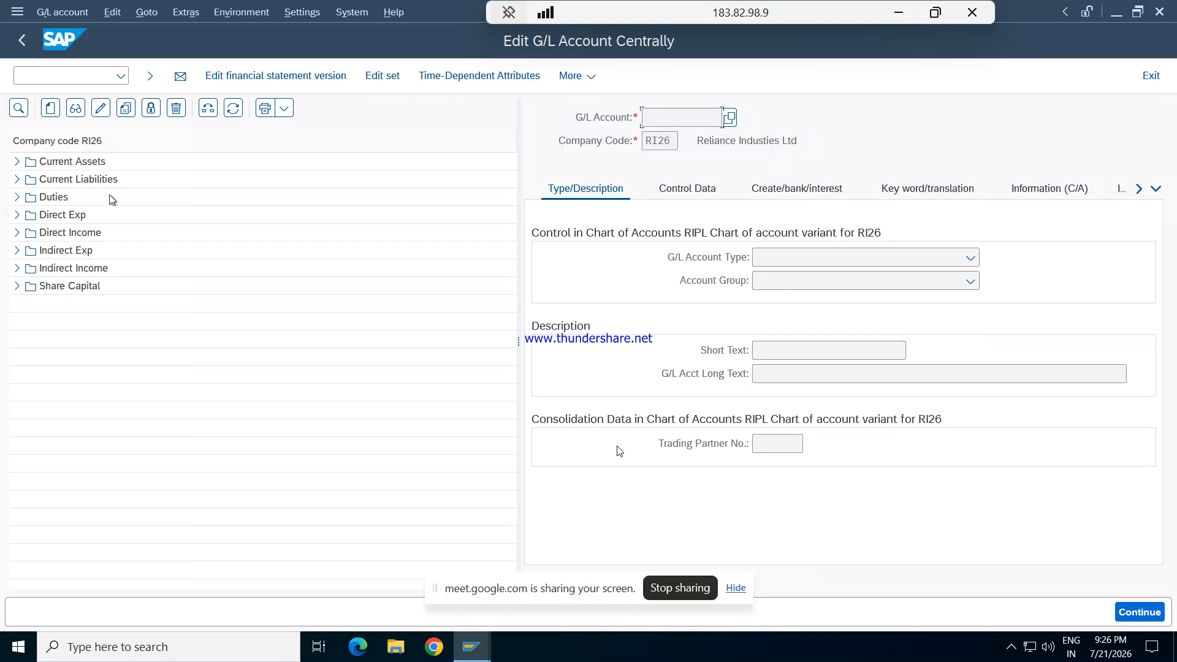
{"action": "left_click", "coordinate": [18, 197]}
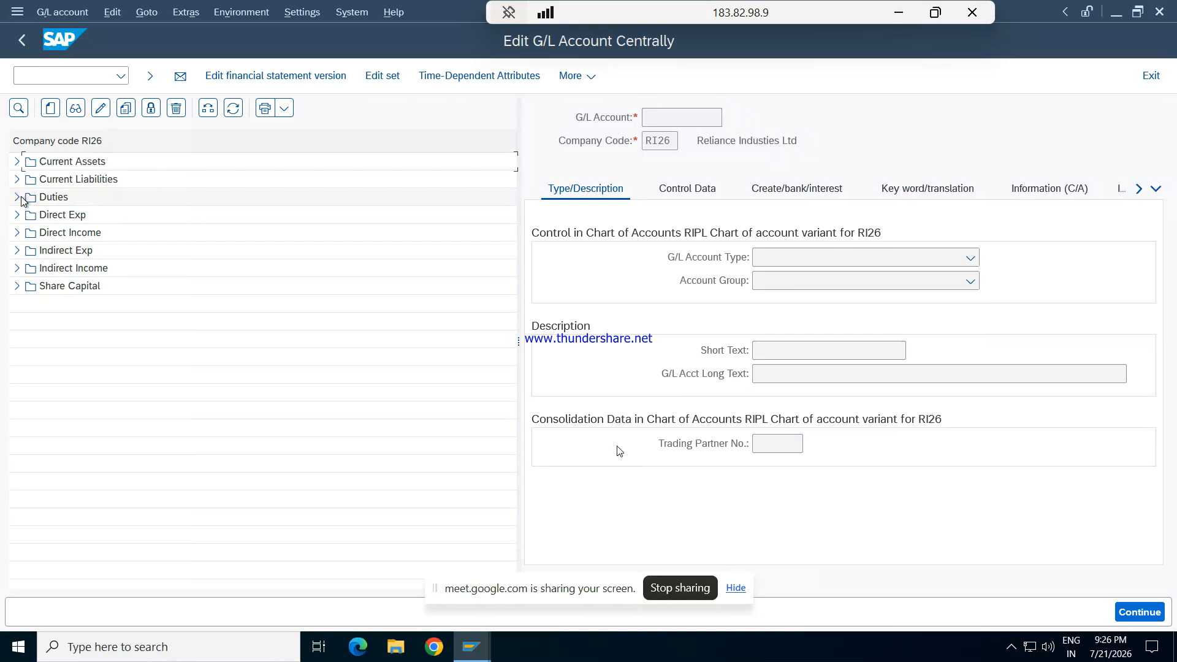
{"action": "left_click", "coordinate": [16, 198]}
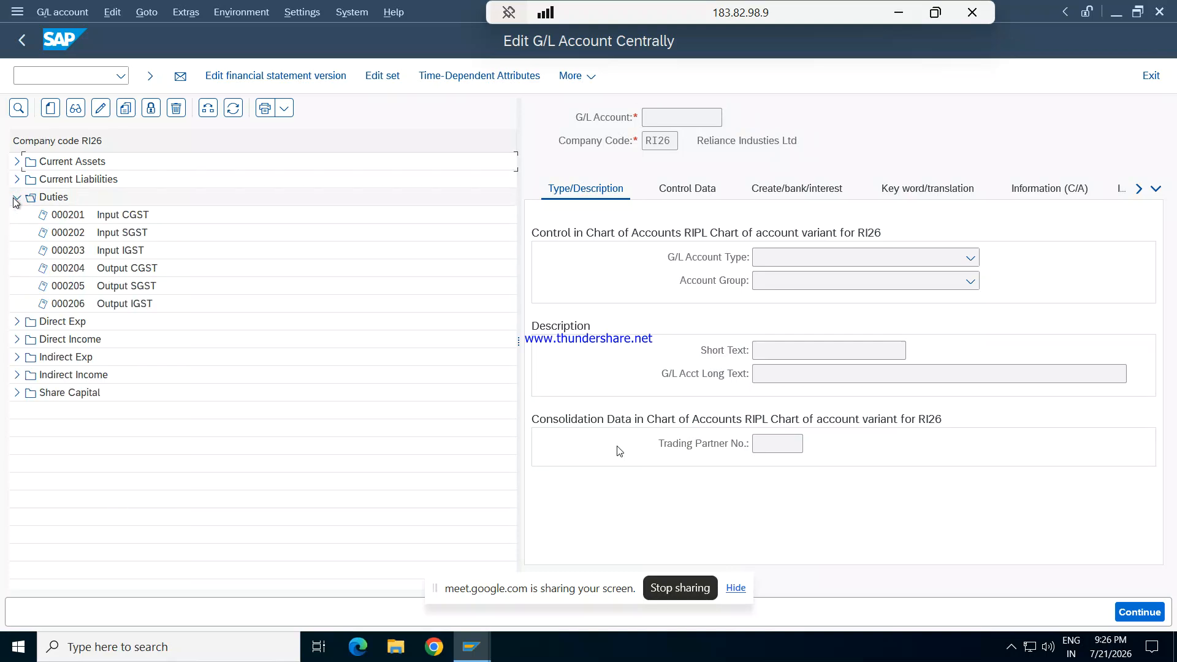
- Switch the G/L account list to company code REPL
{"action": "left_click", "coordinate": [208, 108]}
{"action": "type", "text": "REPL"}
{"action": "key", "text": "Return"}
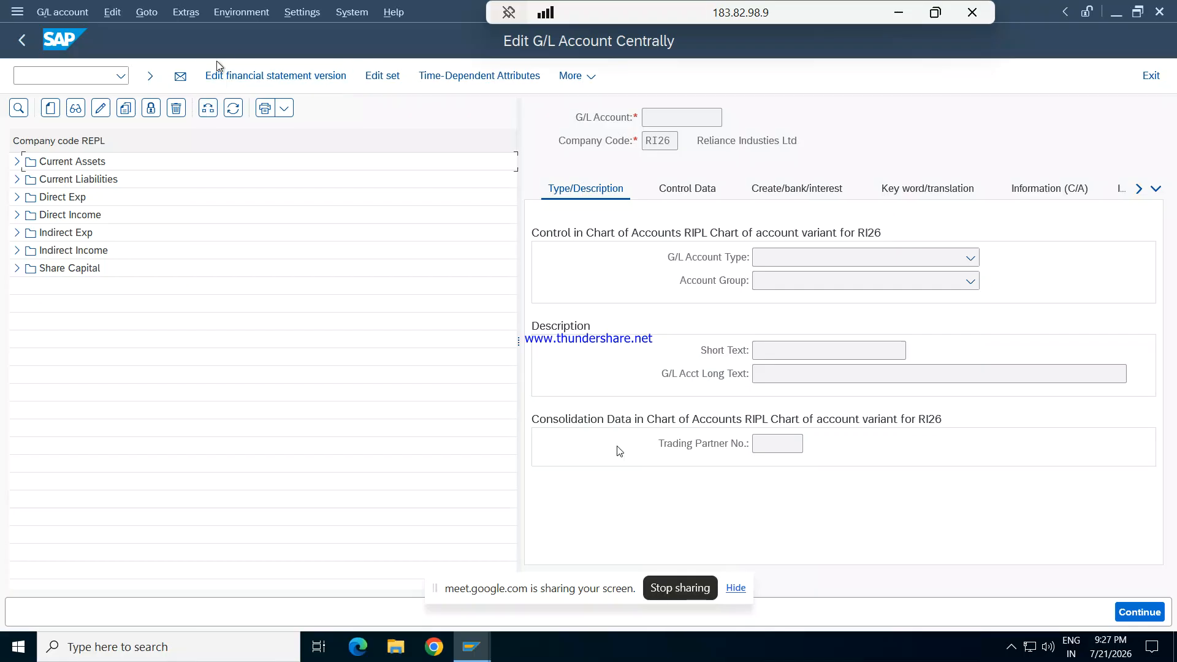
- Open the G/L account groups overview with transaction OBD4 in a new SAP window
{"action": "left_click", "coordinate": [346, 15]}
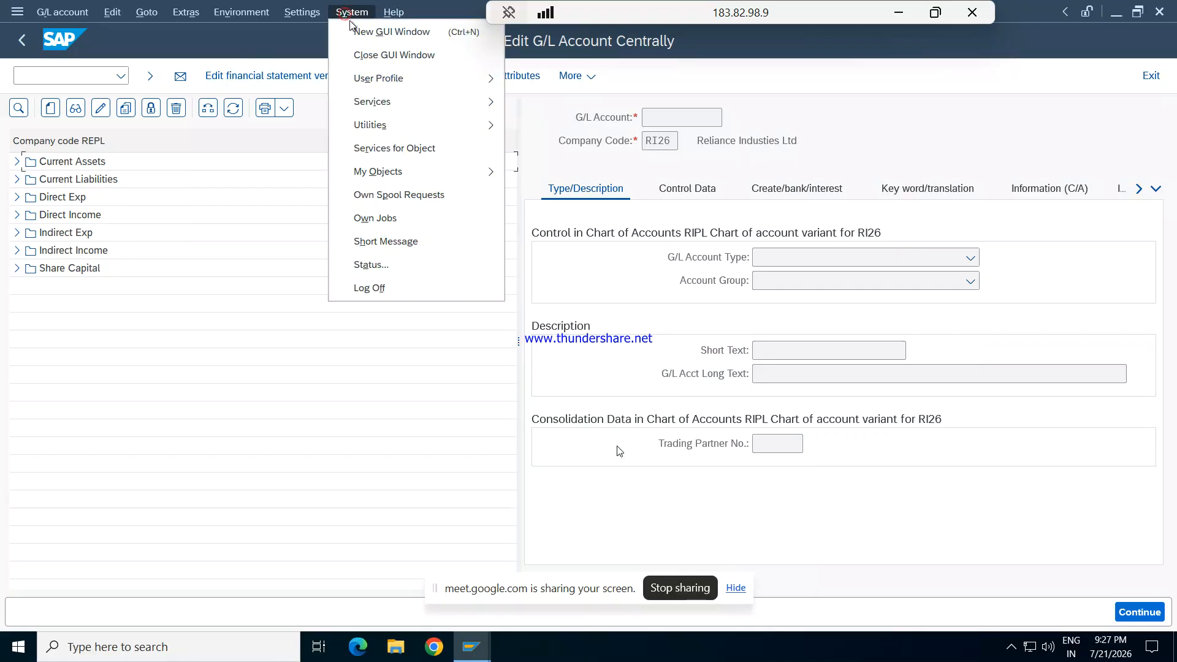
{"action": "left_click", "coordinate": [354, 30]}
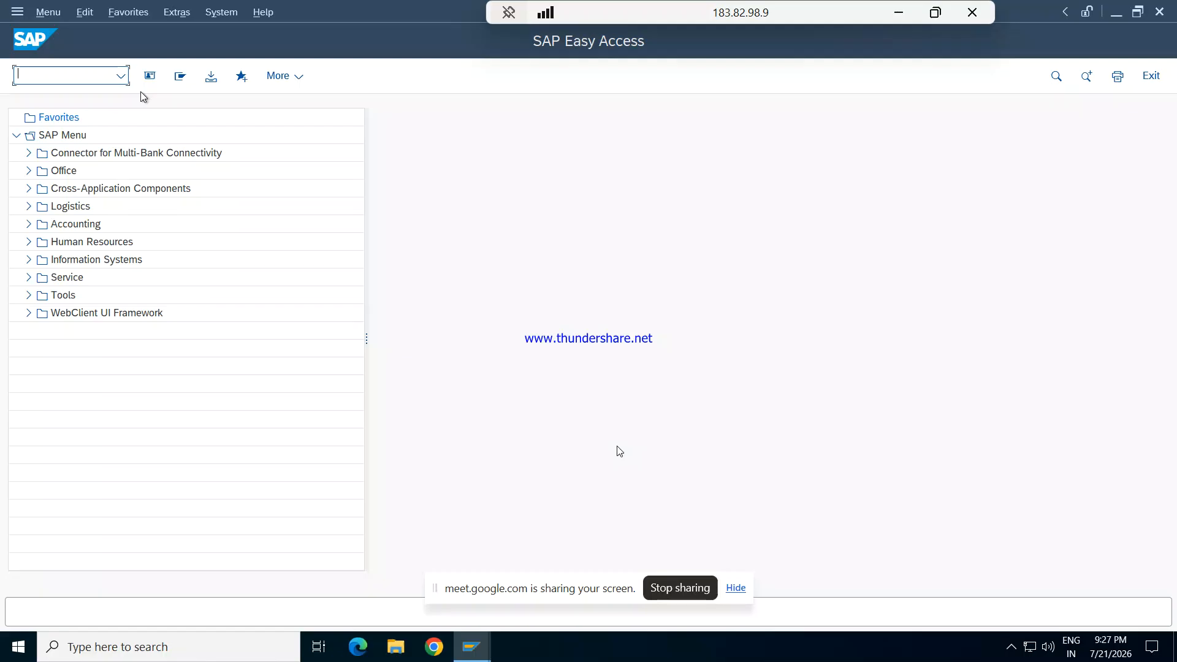
{"action": "type", "text": "OBD4"}
{"action": "key", "text": "Return"}
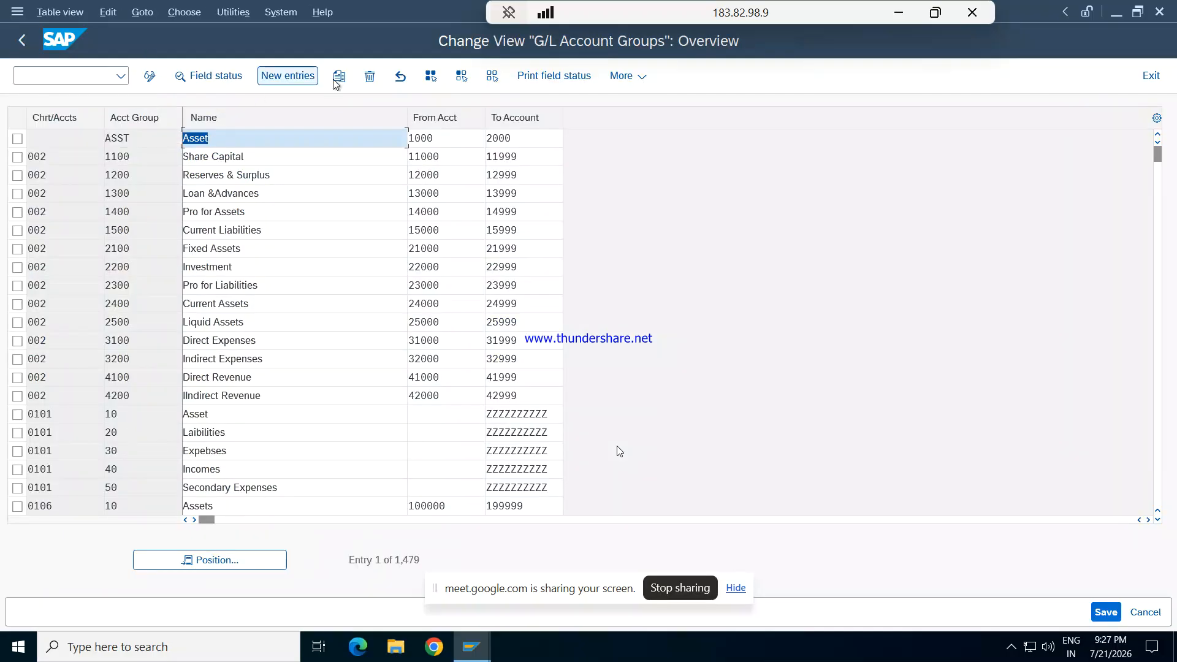
- Look up the account groups and number ranges of chart of accounts REPL, leaving the overview when finished
{"action": "left_click", "coordinate": [252, 557]}
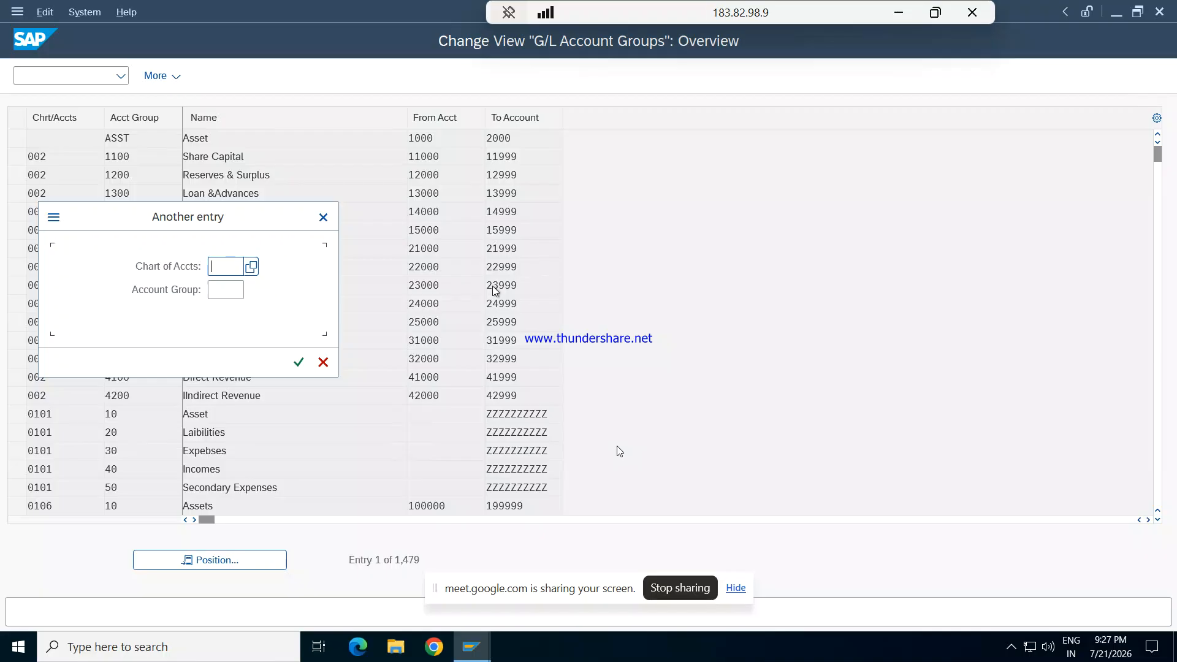
{"action": "type", "text": "REPL"}
{"action": "key", "text": "Return"}
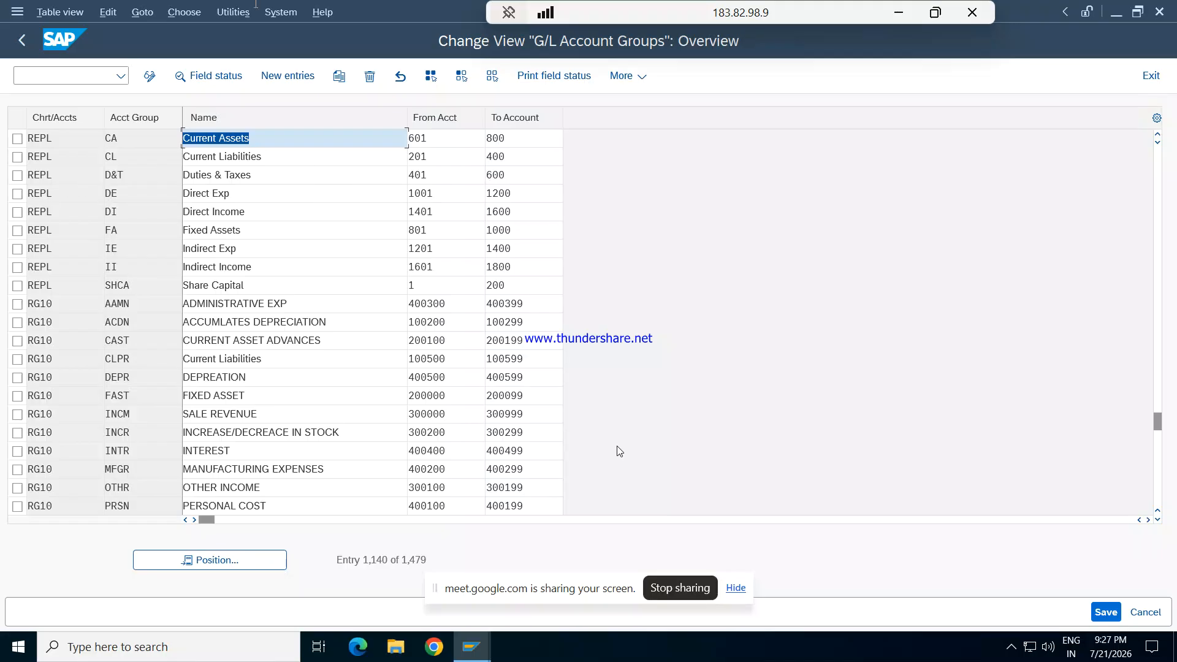
{"action": "left_click", "coordinate": [22, 41]}
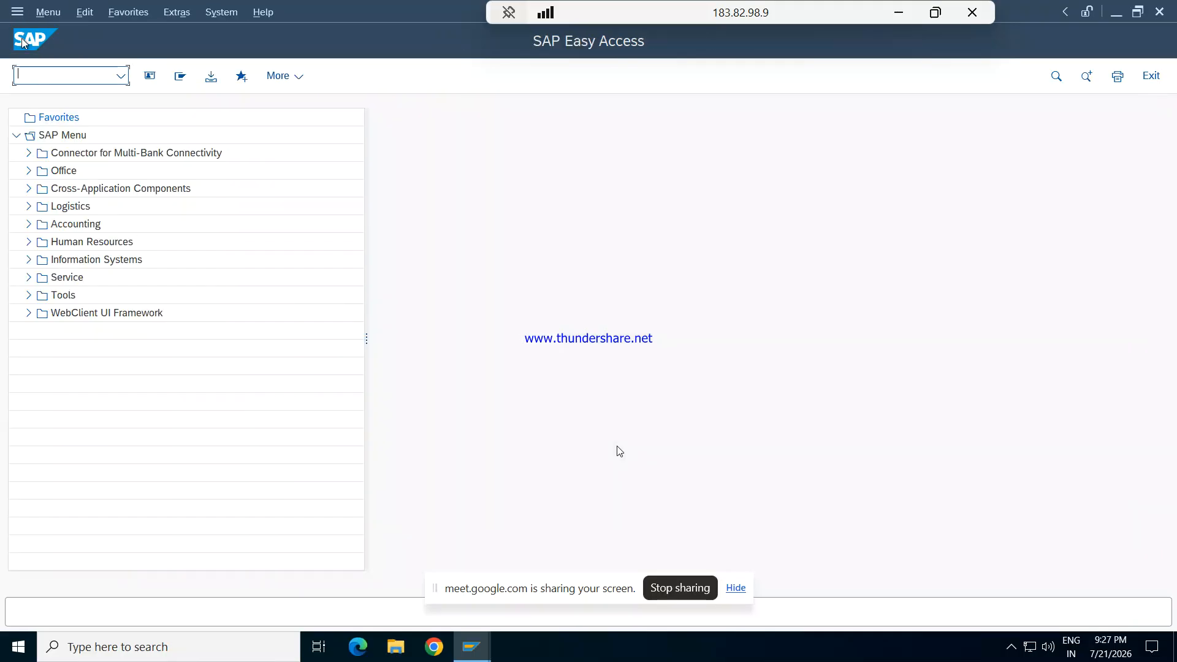
- Return to the Edit G/L Account Centrally window and try to create G/L account 401 in company code RI26
{"action": "left_click", "coordinate": [472, 650]}
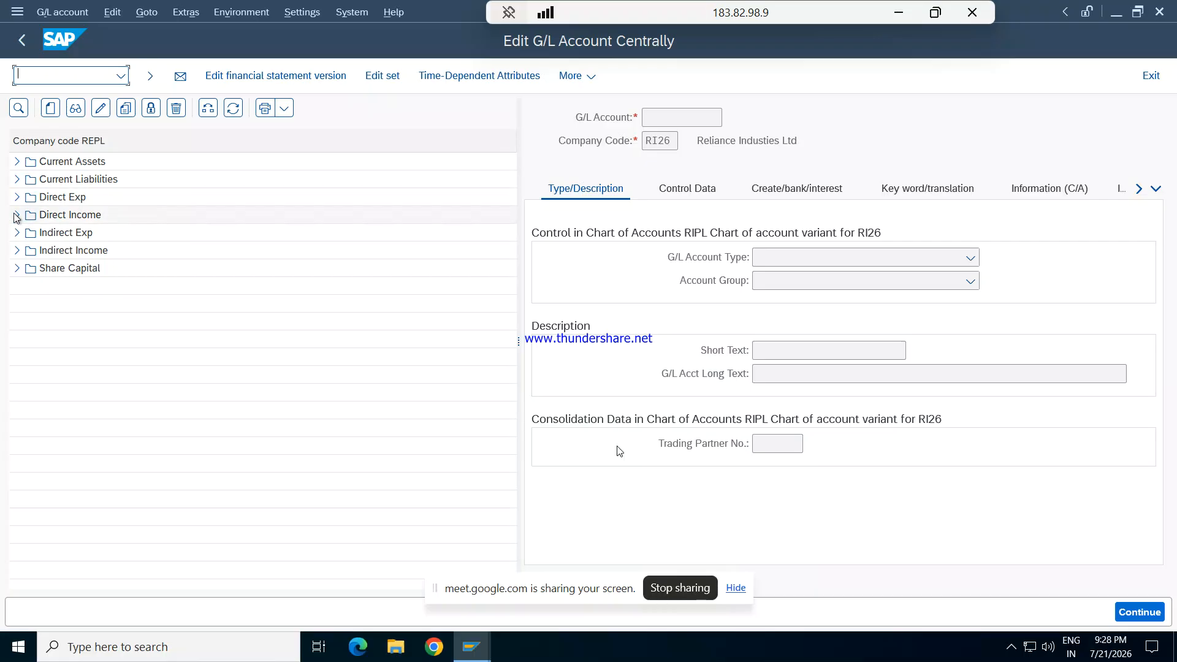
{"action": "left_click", "coordinate": [55, 110]}
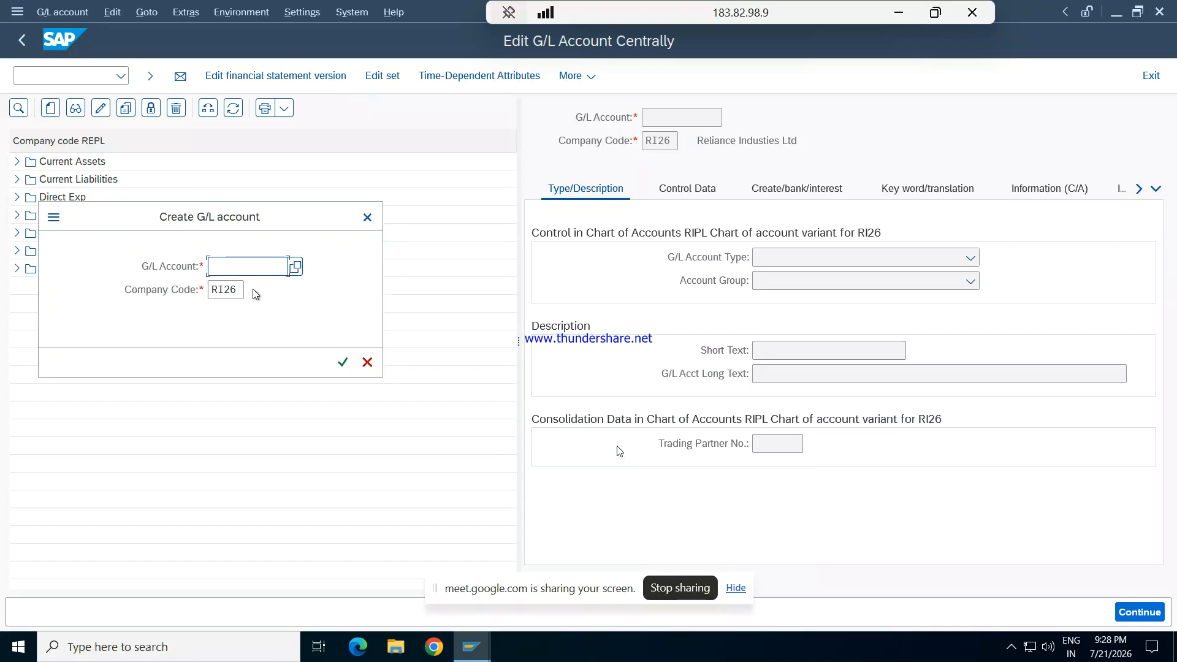
{"action": "type", "text": "401"}
{"action": "key", "text": "Return"}
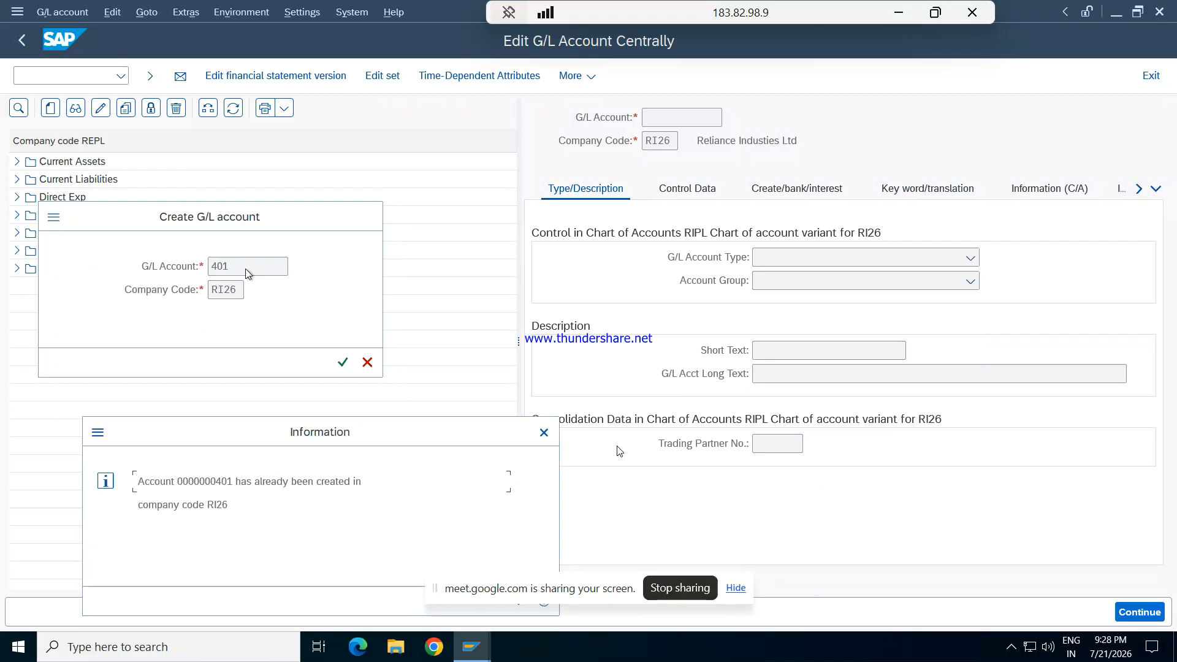
{"action": "left_click", "coordinate": [543, 434]}
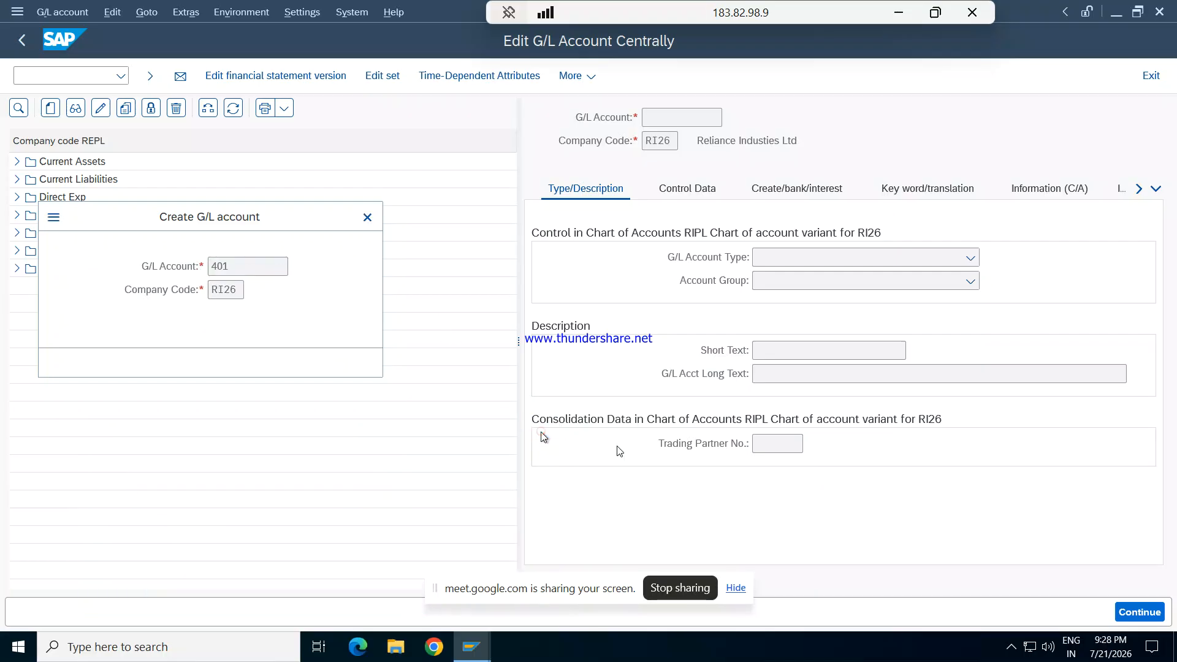
{"action": "left_click", "coordinate": [367, 218]}
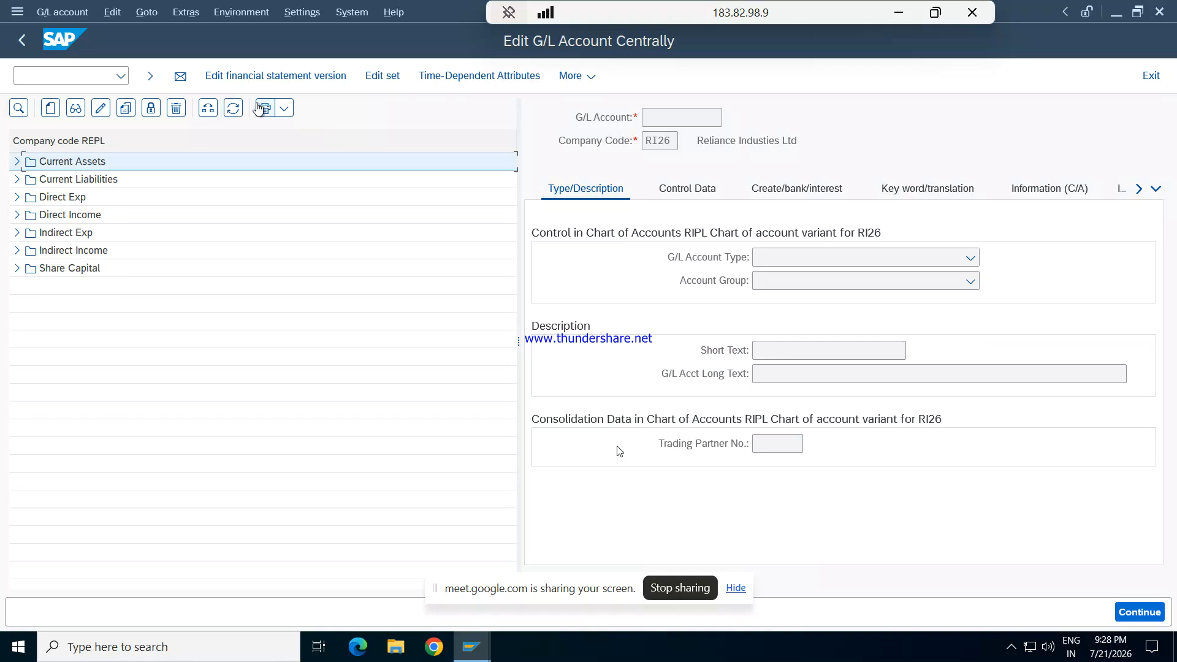
- Reload the G/L account list by entering company code REPL again
{"action": "left_click", "coordinate": [232, 109]}
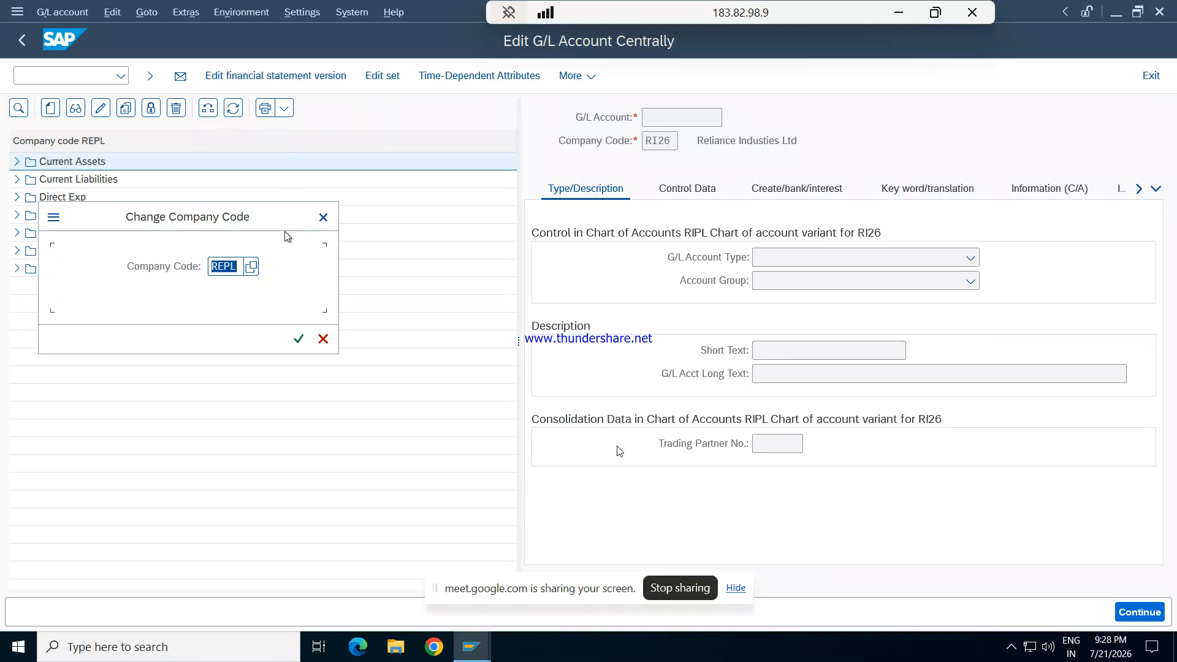
{"action": "type", "text": "RI"}
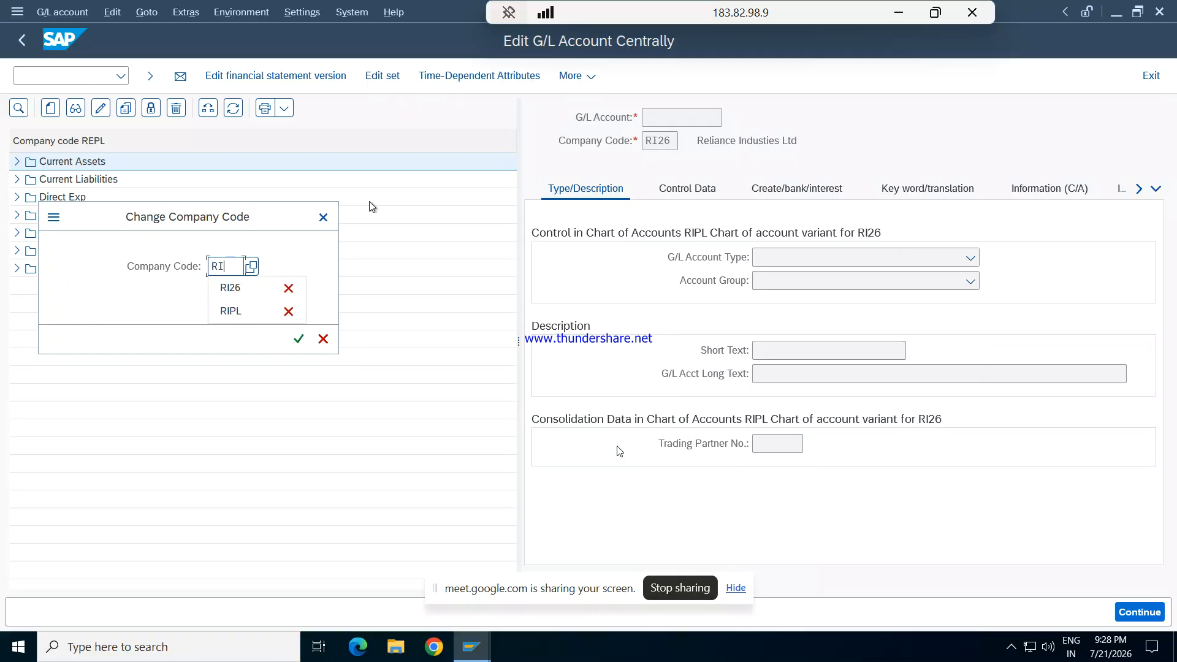
{"action": "key", "text": "BackSpace"}
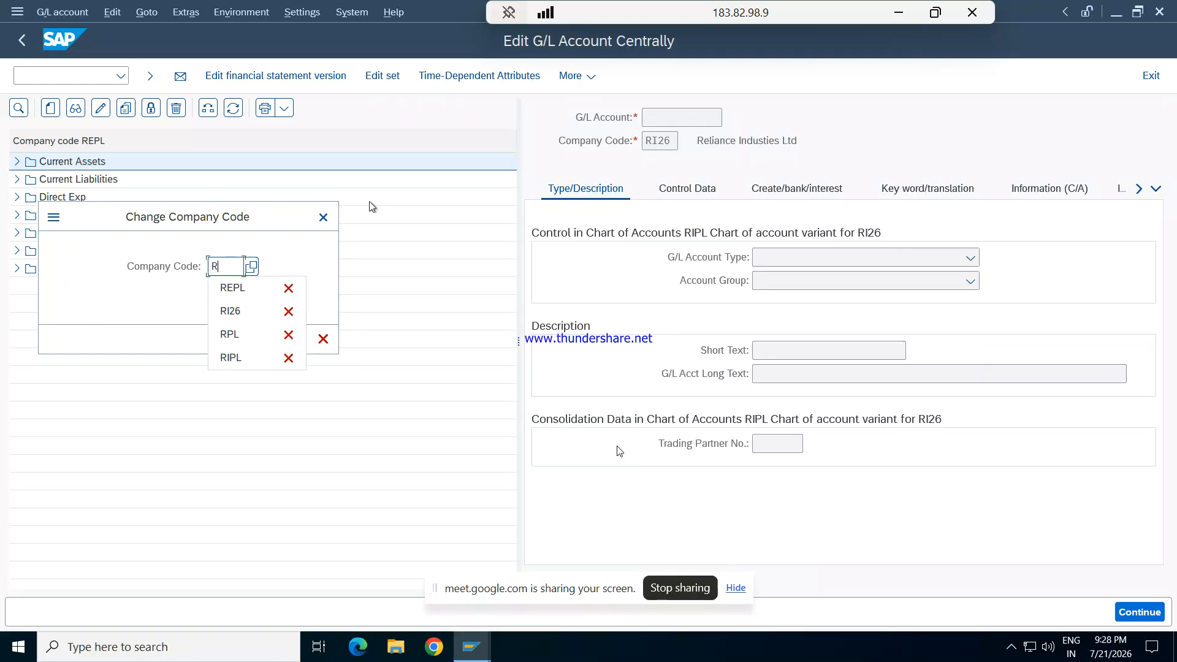
{"action": "type", "text": "E"}
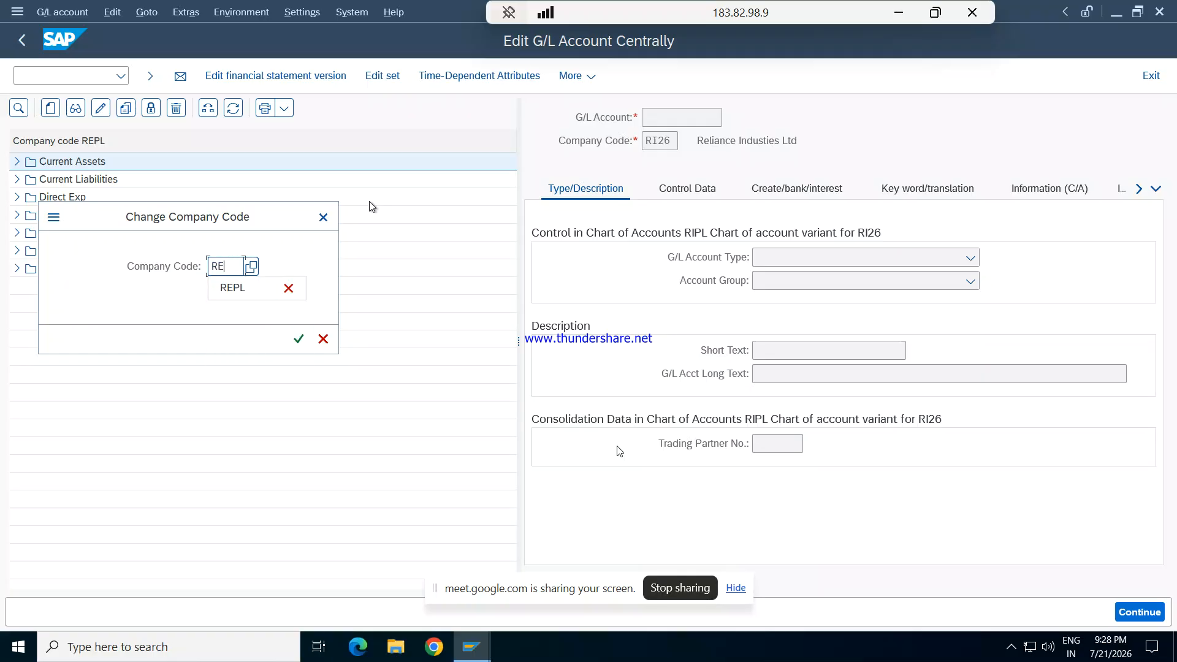
{"action": "type", "text": "PL"}
{"action": "key", "text": "Return"}
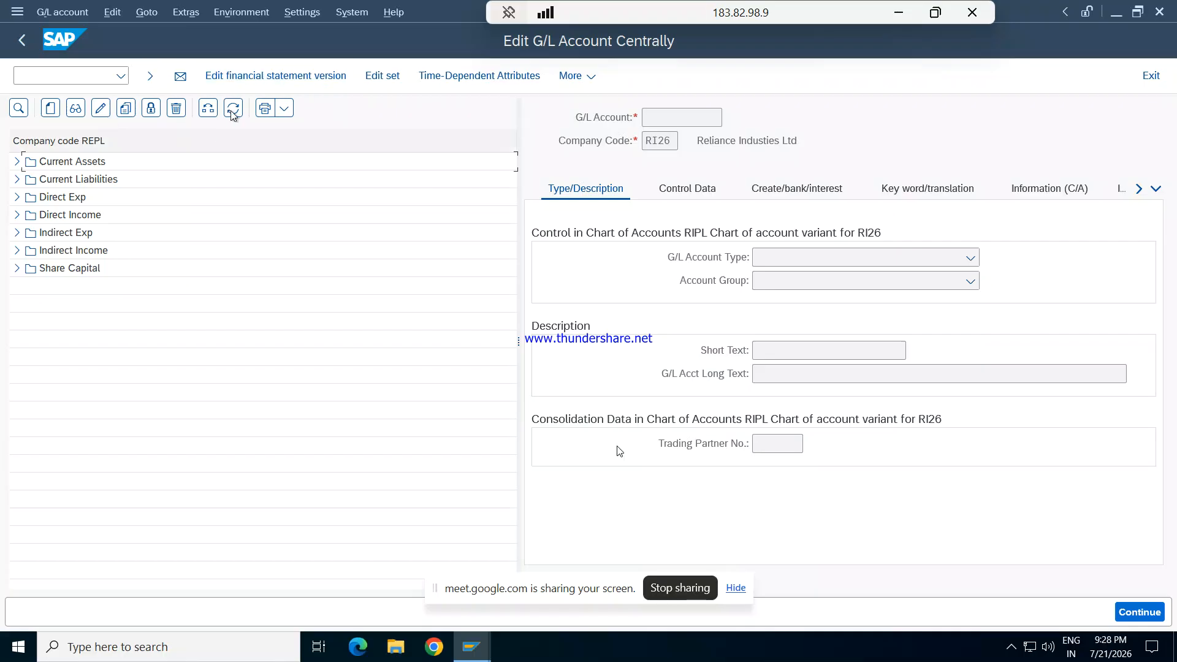
- Try once more to create G/L account 401 in company code RI26, and close the creation dialog
{"action": "left_click", "coordinate": [51, 108]}
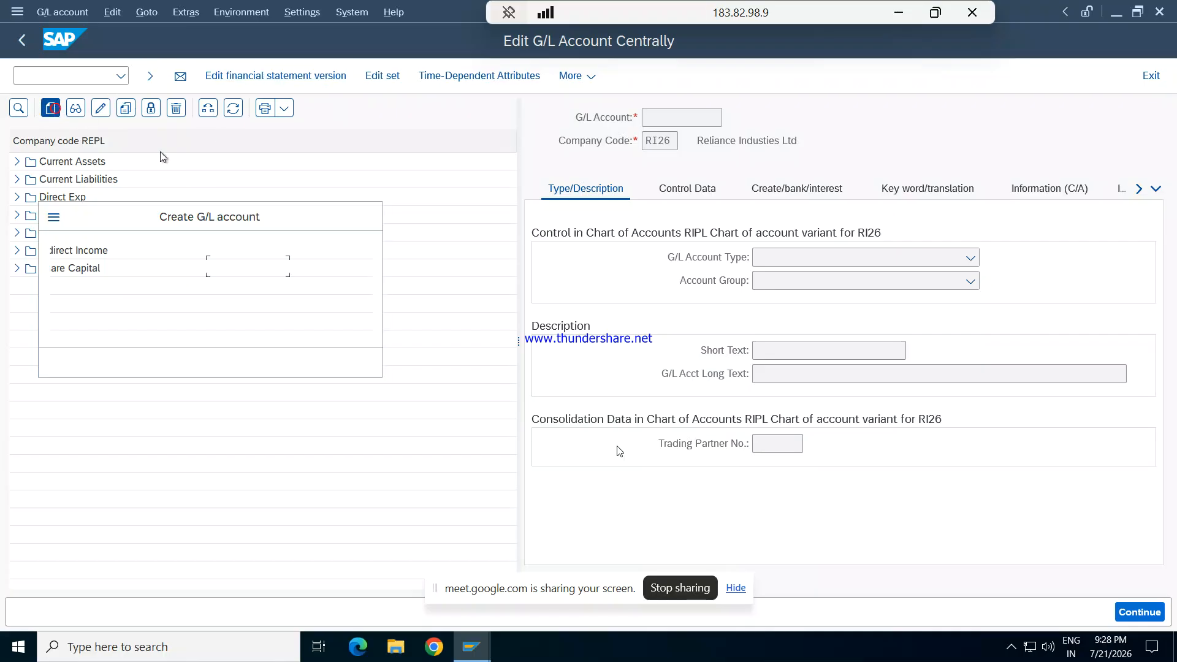
{"action": "type", "text": "401"}
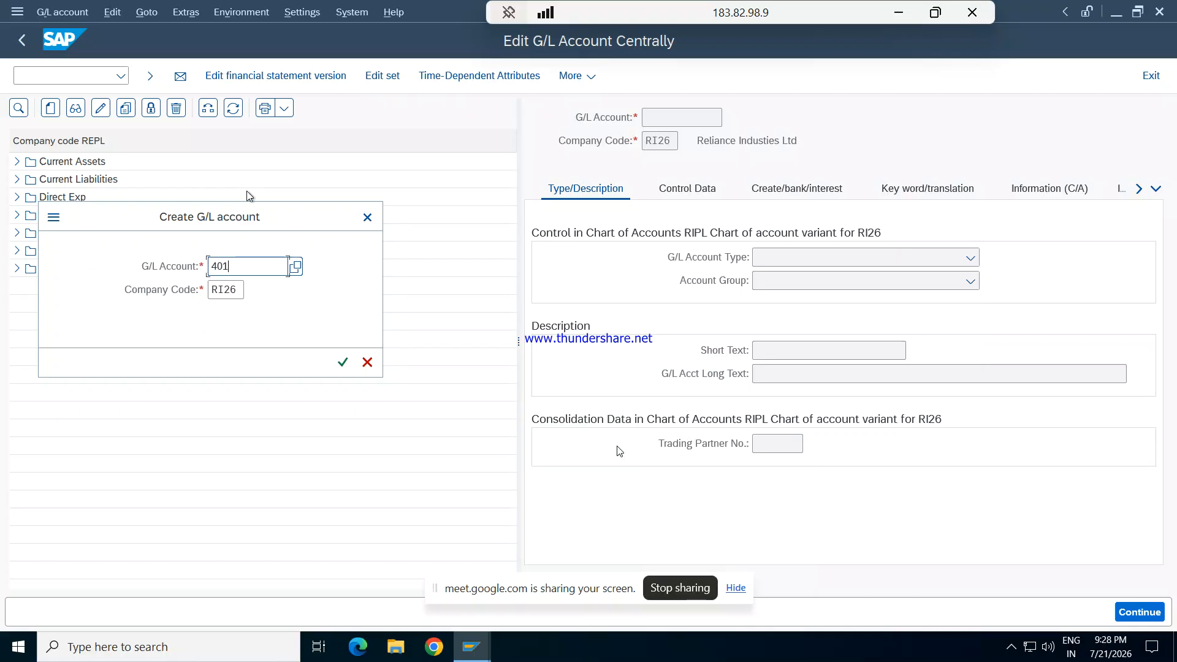
{"action": "key", "text": "Return"}
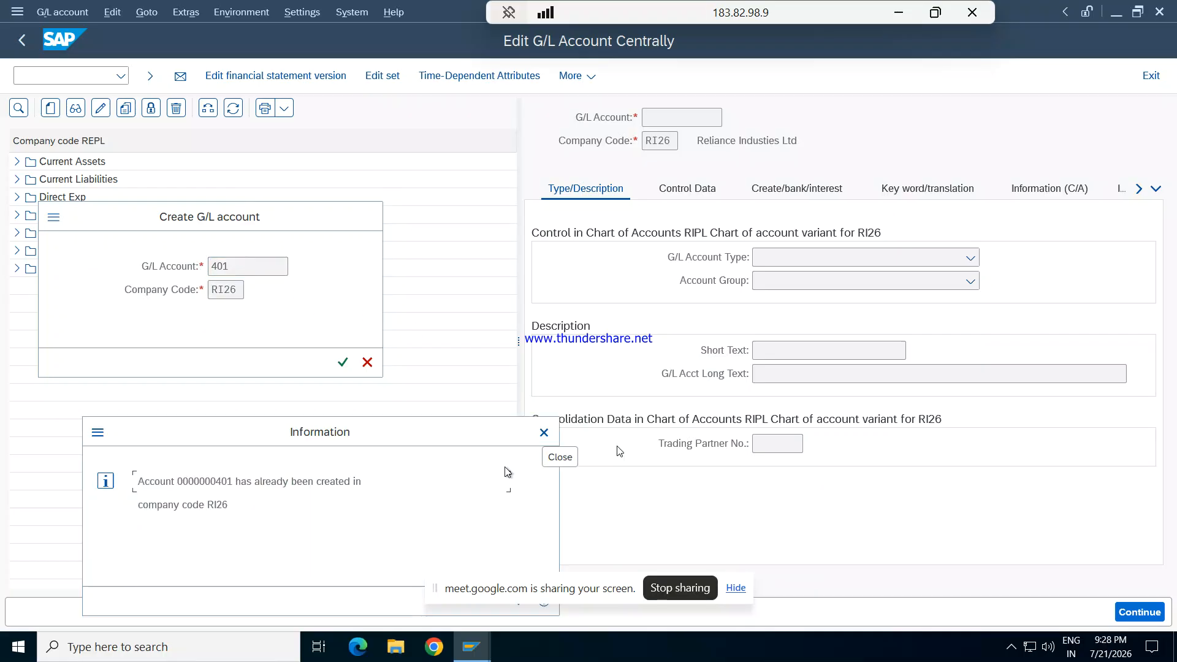
{"action": "left_click", "coordinate": [541, 432]}
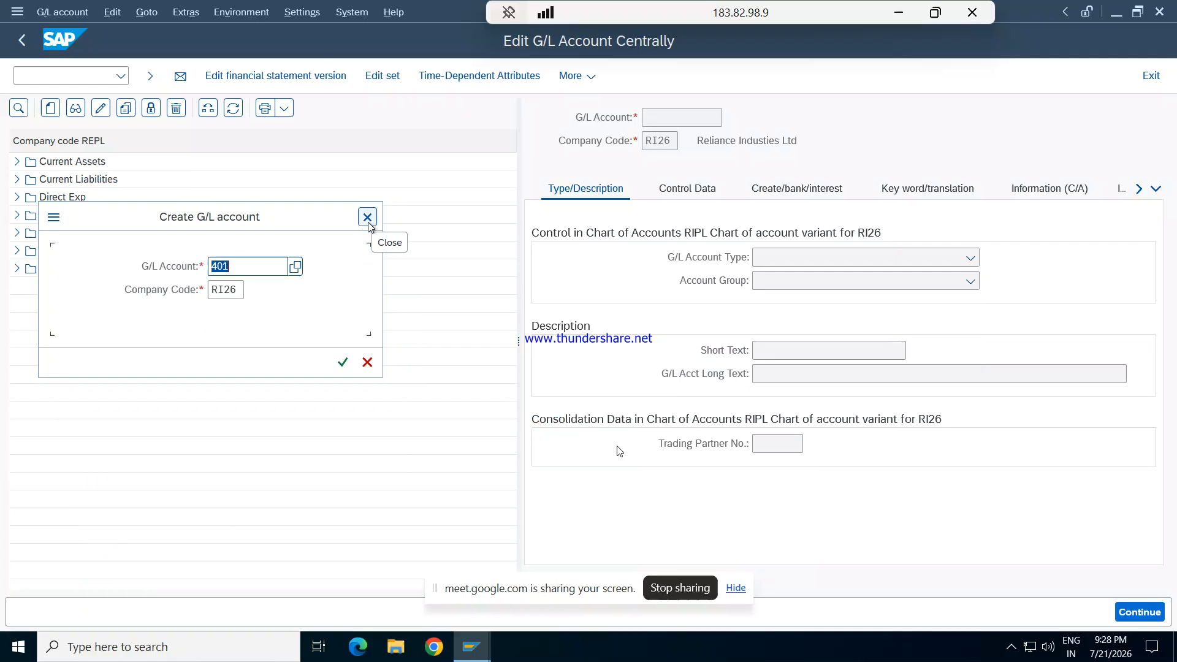
{"action": "left_click", "coordinate": [368, 222]}
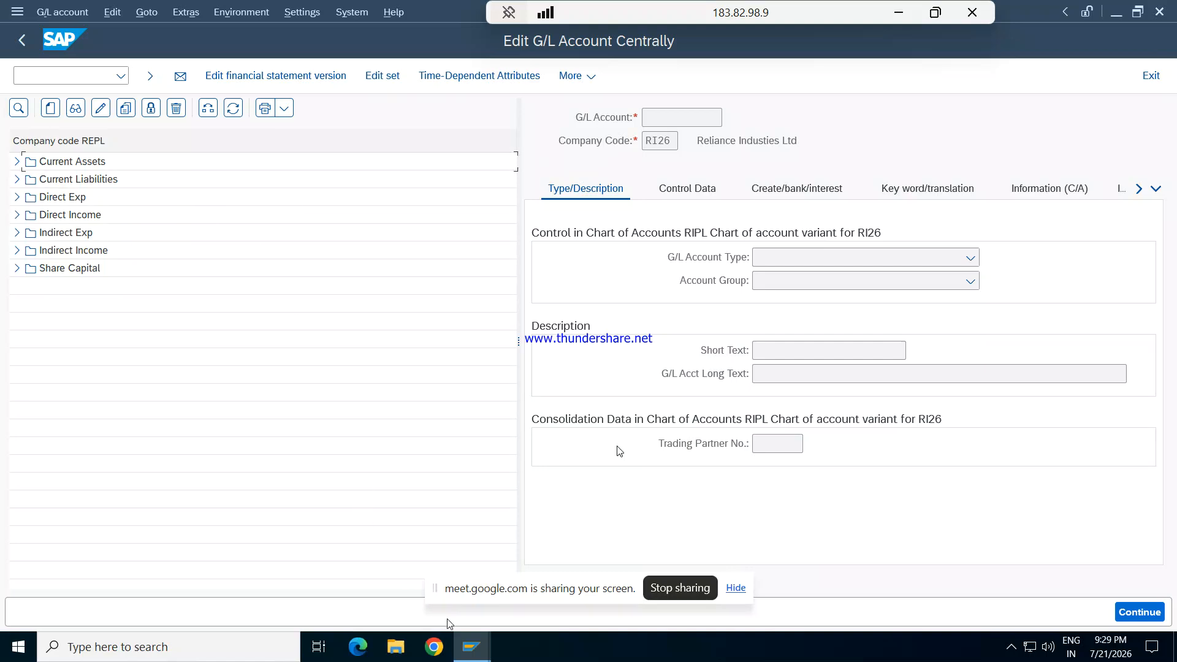
- Switch to the SAP Easy Access window and open the G/L account groups overview with transaction OBD4
{"action": "left_click", "coordinate": [465, 651]}
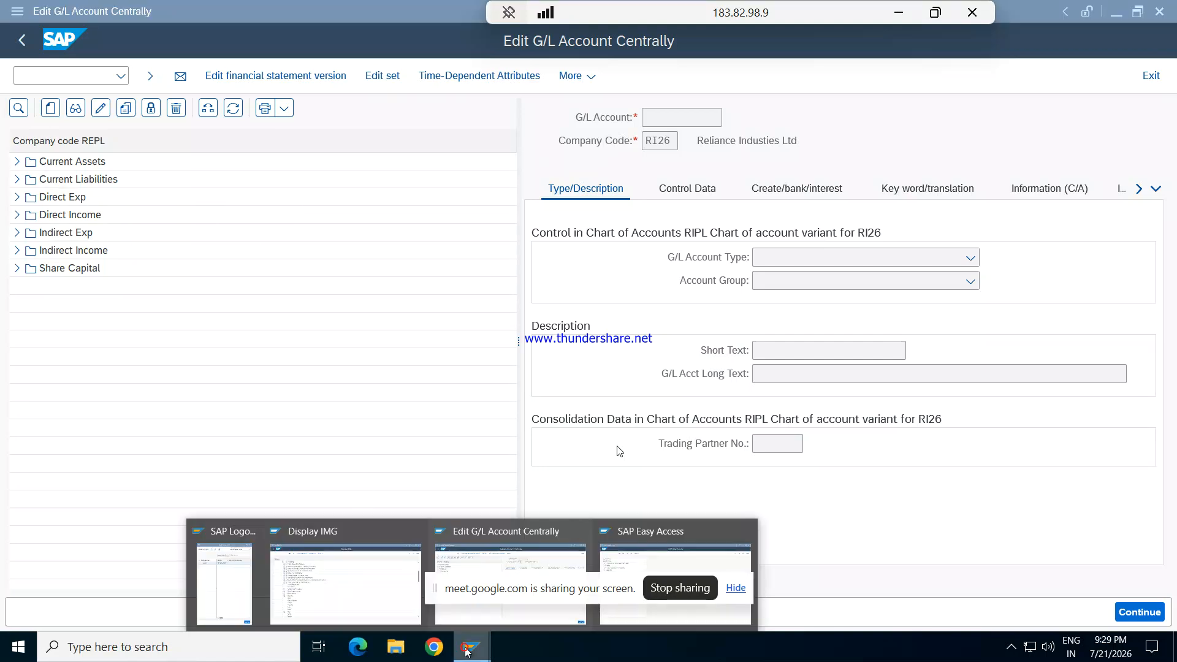
{"action": "left_click", "coordinate": [500, 557]}
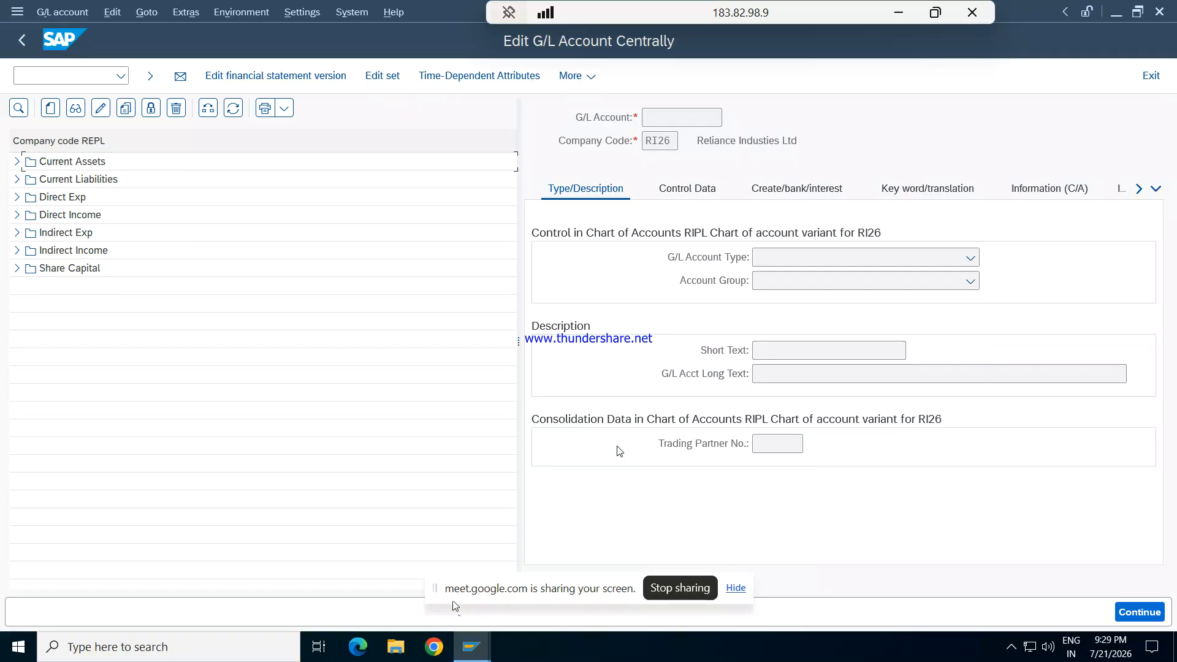
{"action": "left_click", "coordinate": [471, 647]}
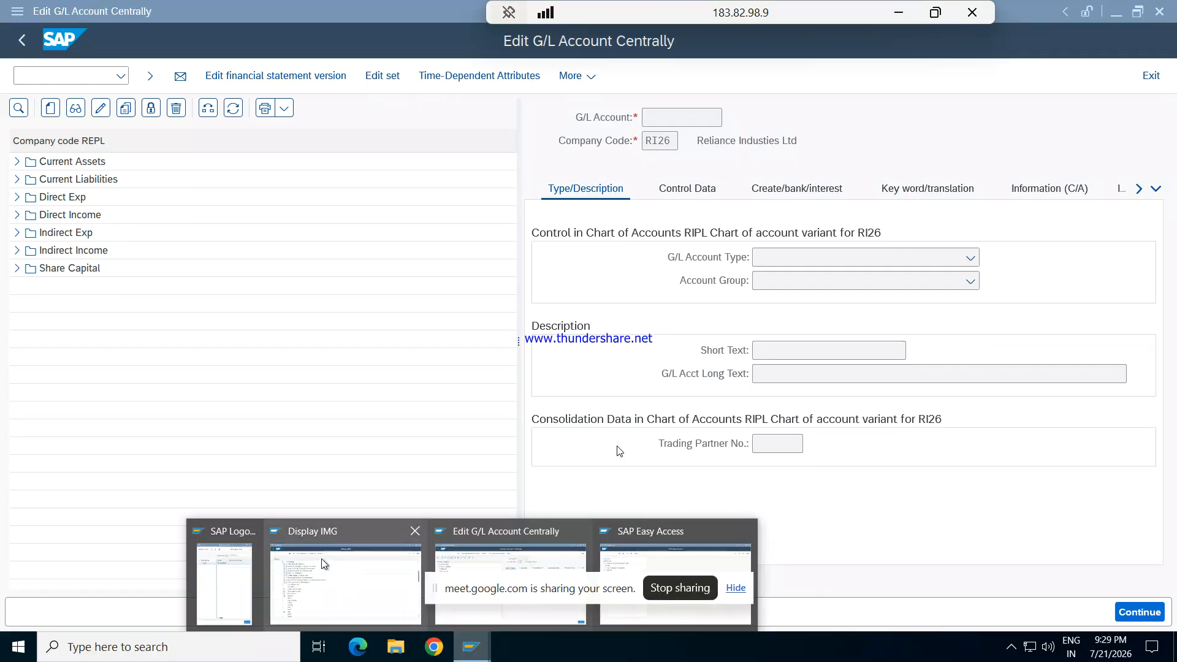
{"action": "left_click", "coordinate": [621, 550]}
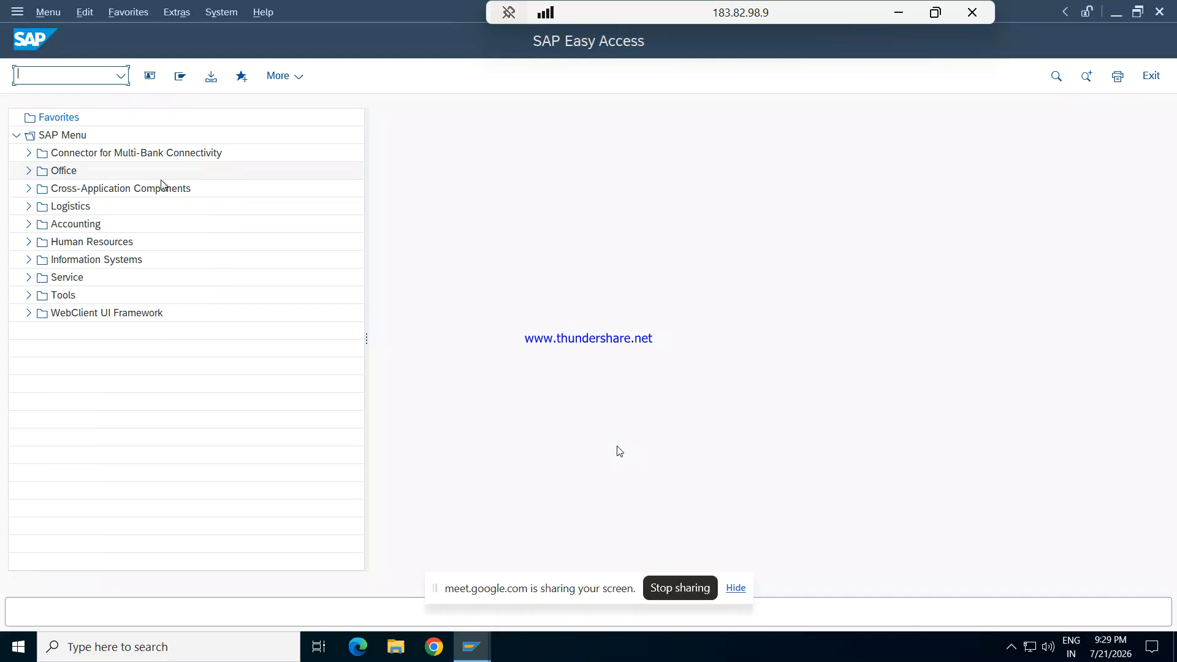
{"action": "type", "text": "OBD4"}
{"action": "key", "text": "Return"}
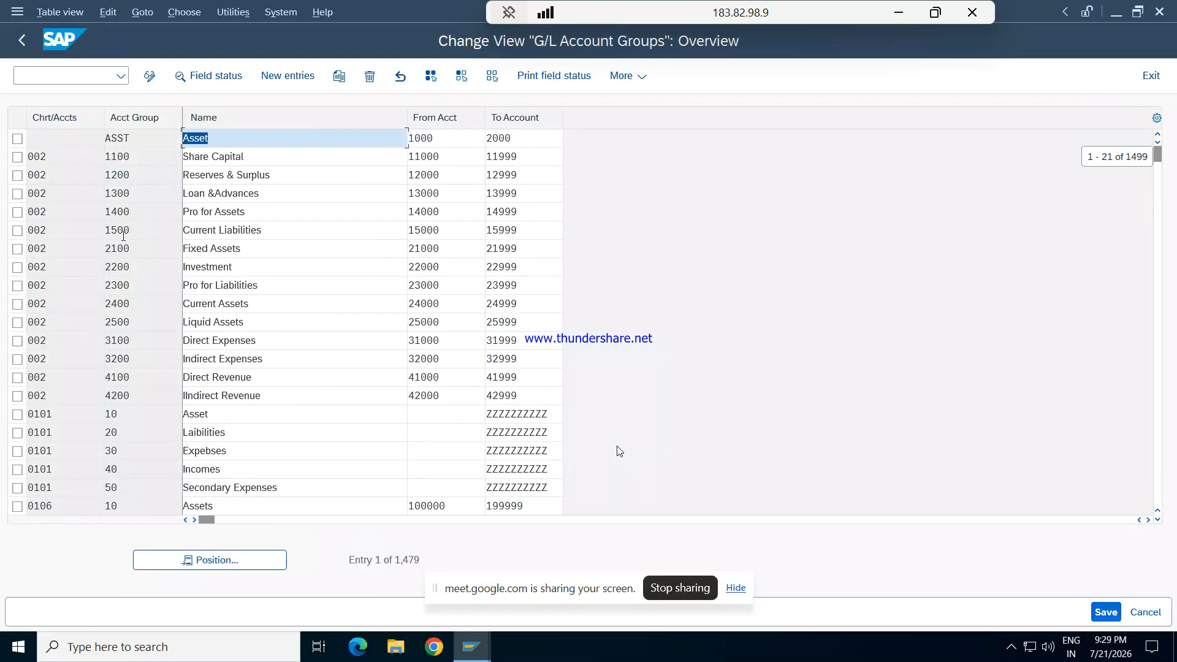
- Position the account groups list at chart of accounts REPL to check its groups and number ranges
{"action": "left_click", "coordinate": [264, 559]}
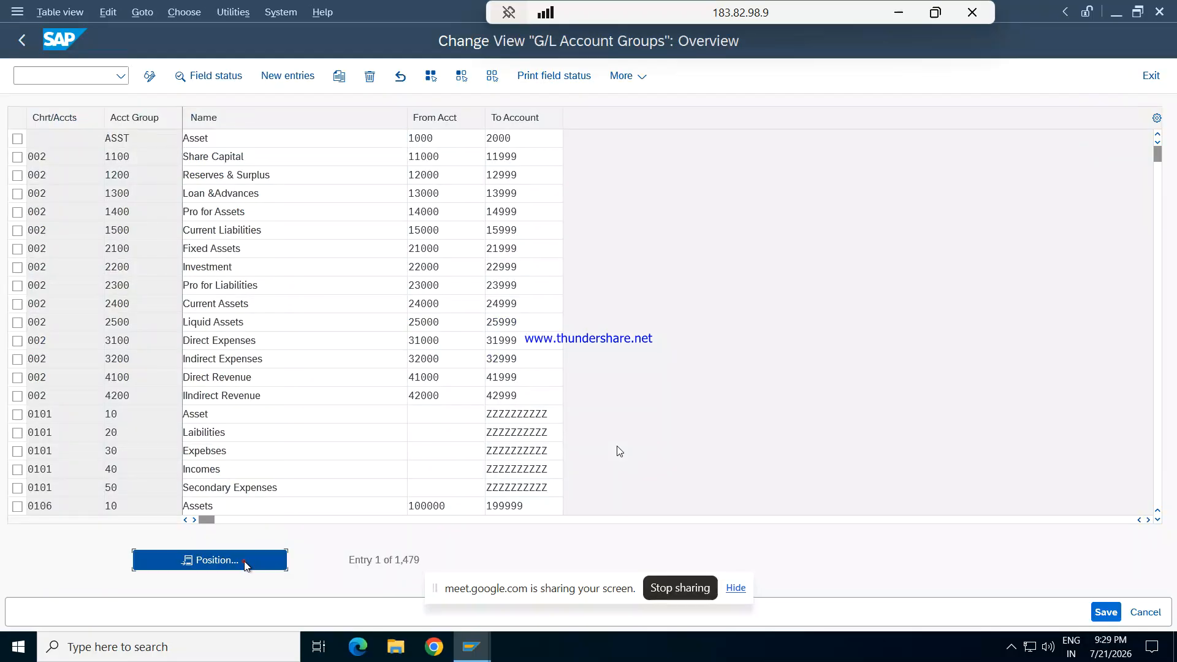
{"action": "type", "text": "R"}
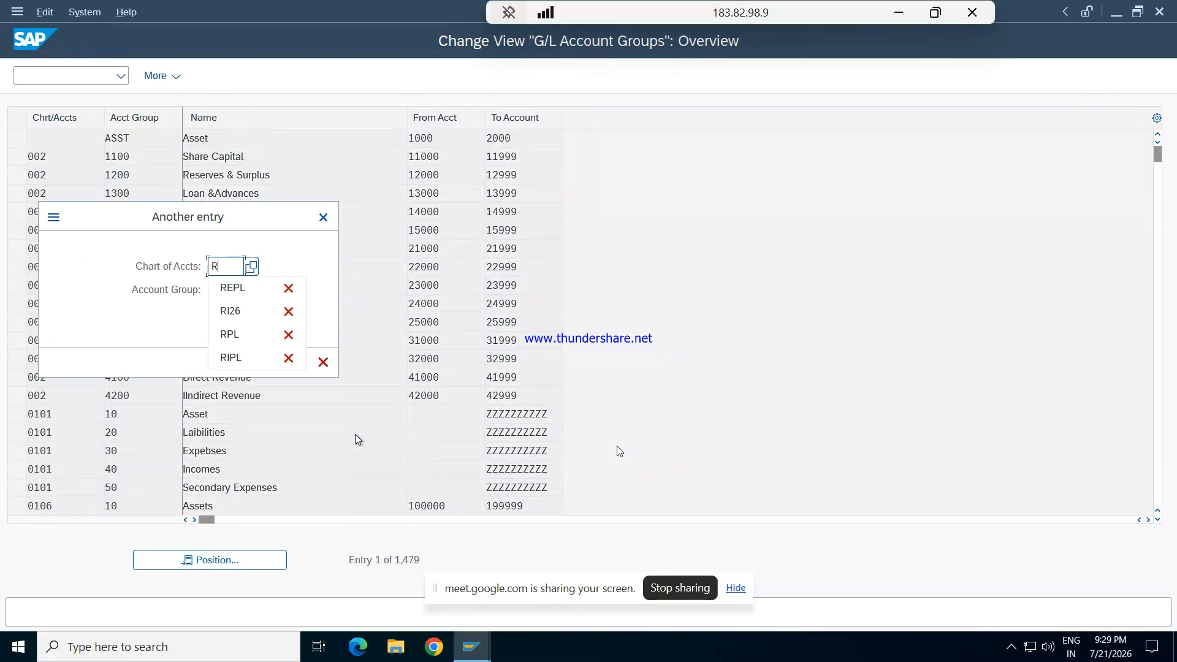
{"action": "type", "text": "EP"}
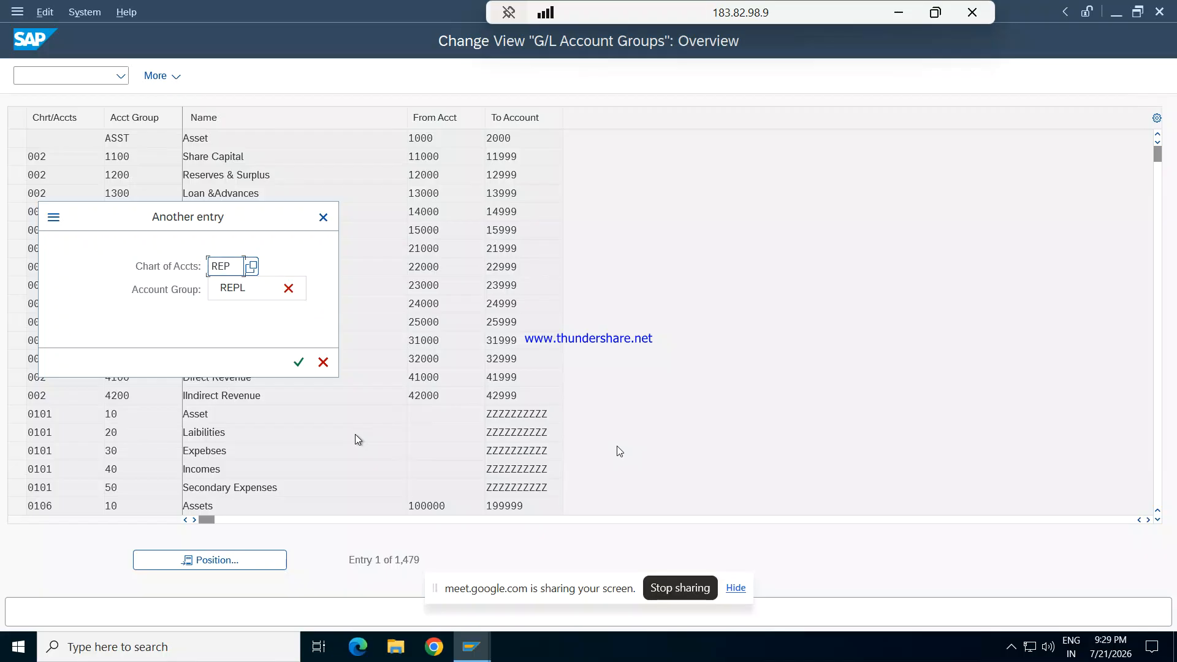
{"action": "key", "text": "Return"}
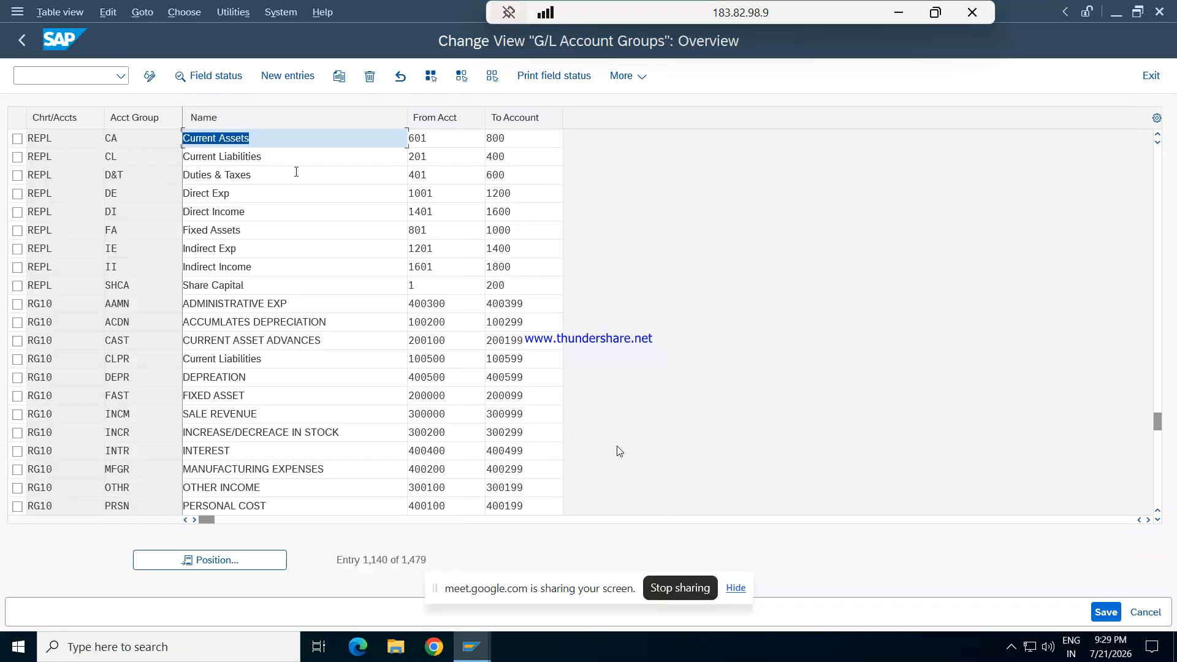
{"action": "left_click", "coordinate": [400, 293]}
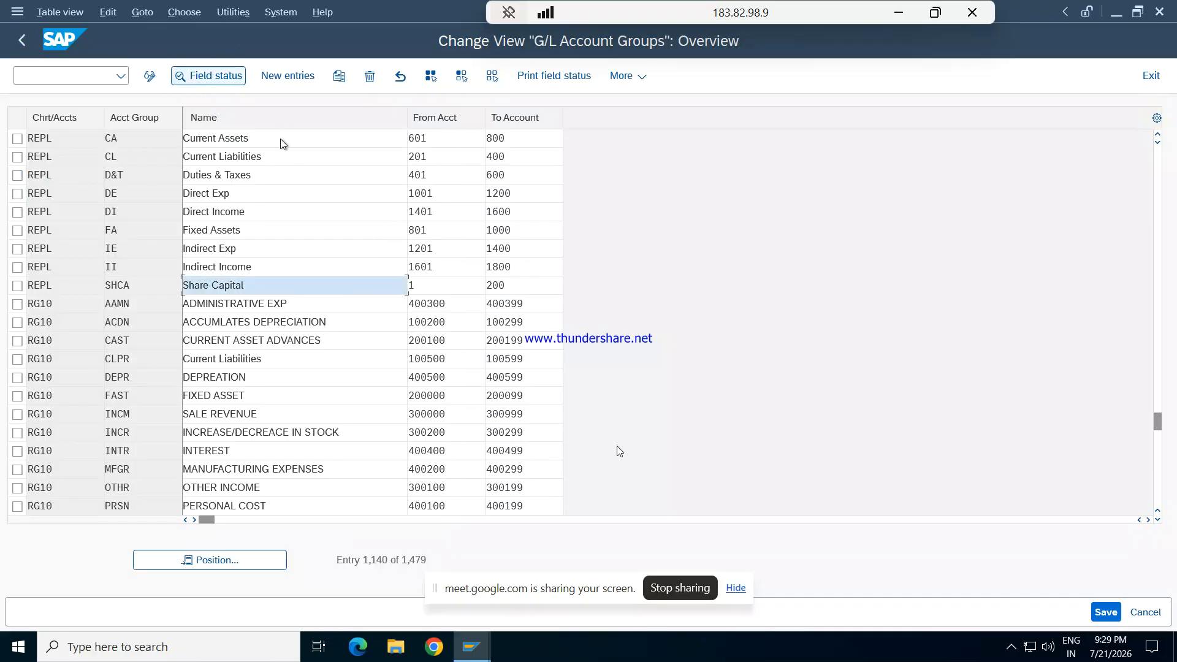
- Return to the Edit G/L Account Centrally window and expand REPL's asset, liability, expense and income groups to review their accounts
{"action": "left_click", "coordinate": [470, 628]}
{"action": "mouse_move", "coordinate": [505, 559]}
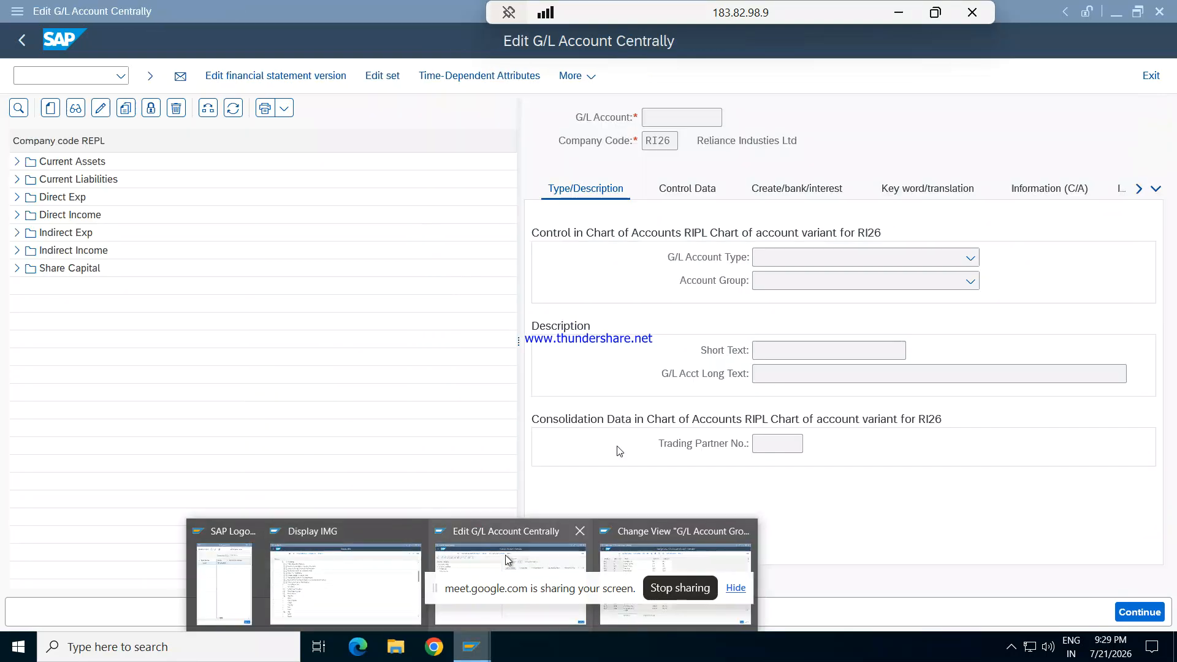
{"action": "left_click", "coordinate": [472, 561]}
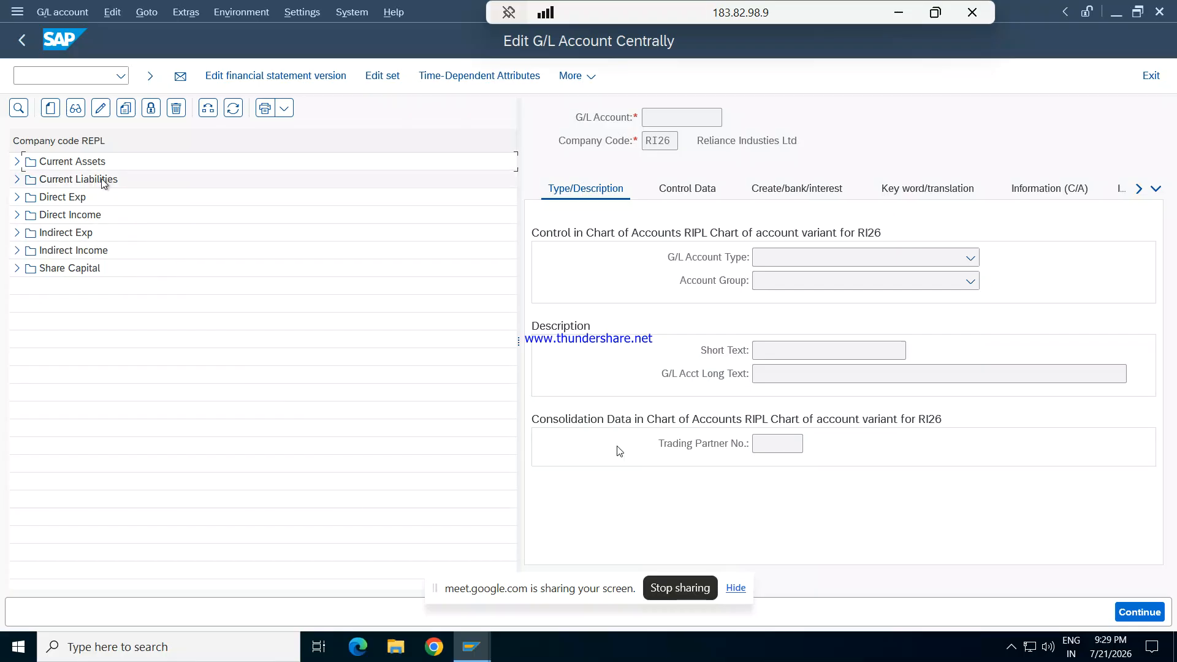
{"action": "left_click", "coordinate": [18, 197]}
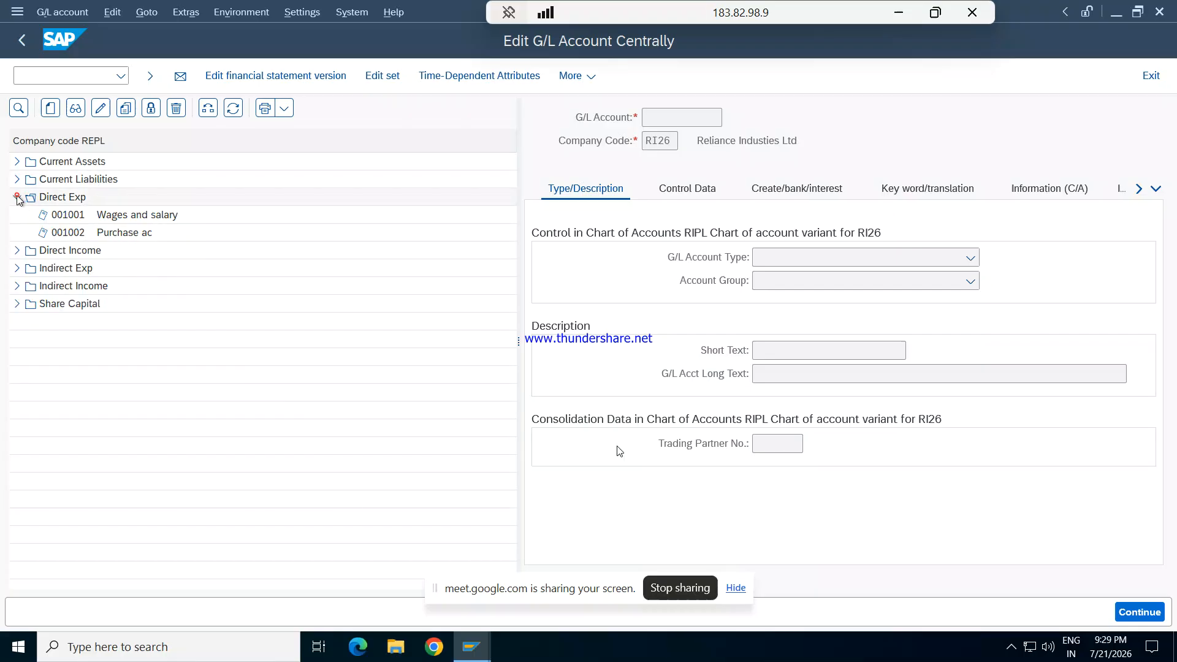
{"action": "left_click", "coordinate": [17, 252]}
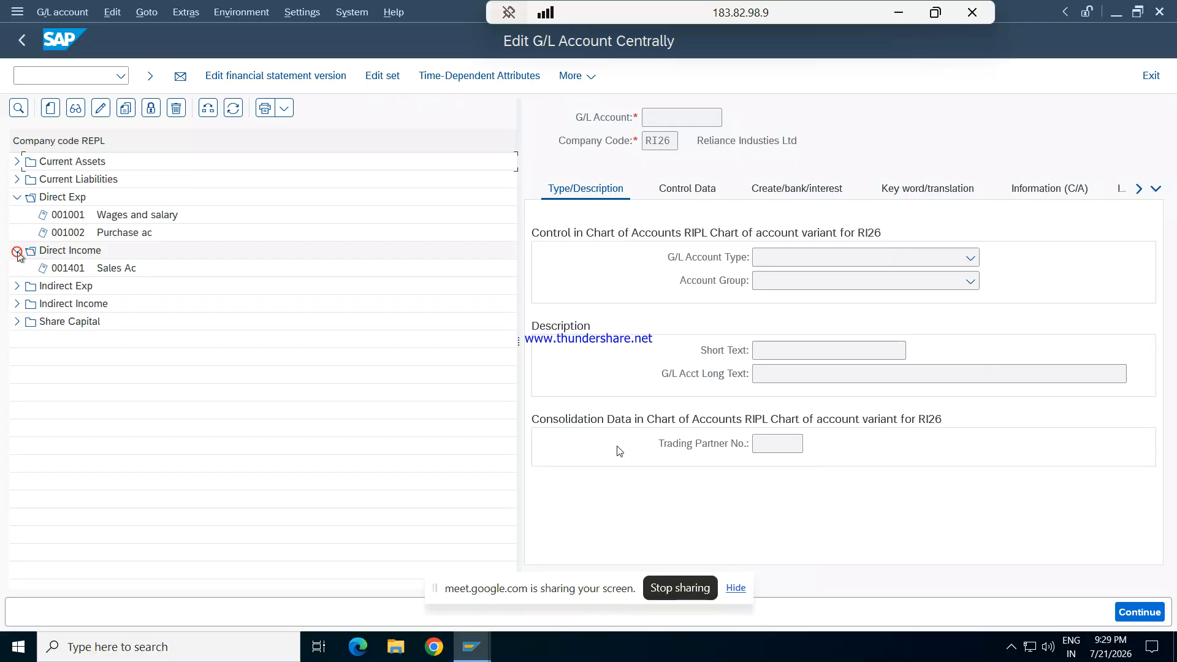
{"action": "left_click", "coordinate": [17, 285]}
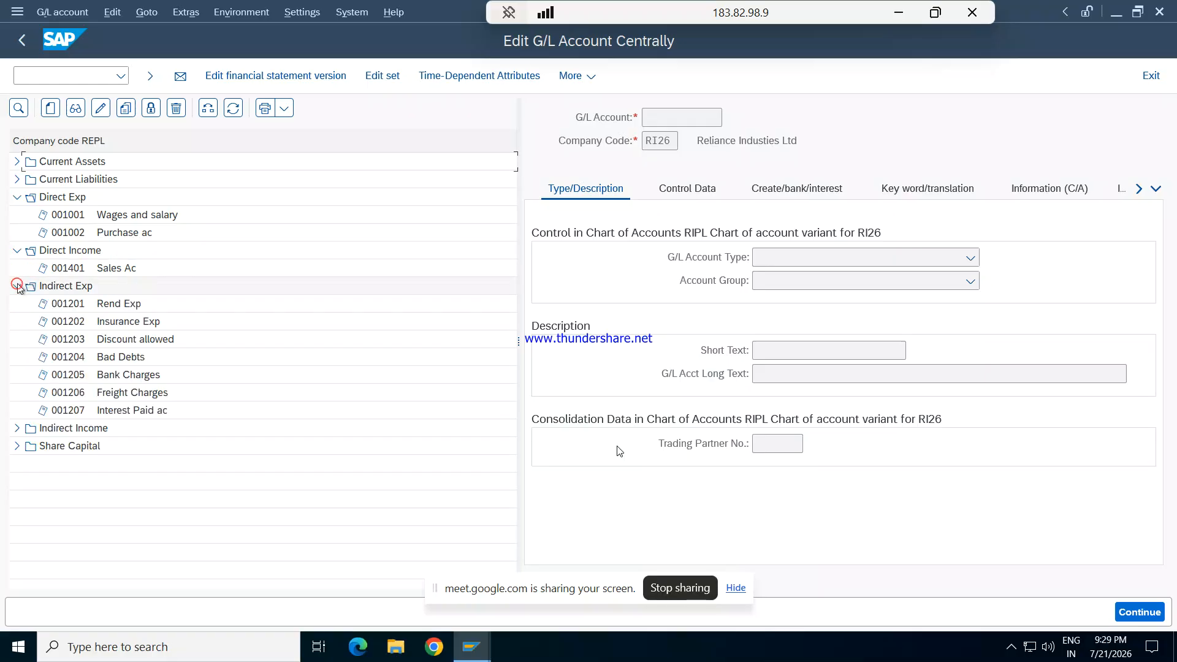
{"action": "left_click", "coordinate": [17, 428]}
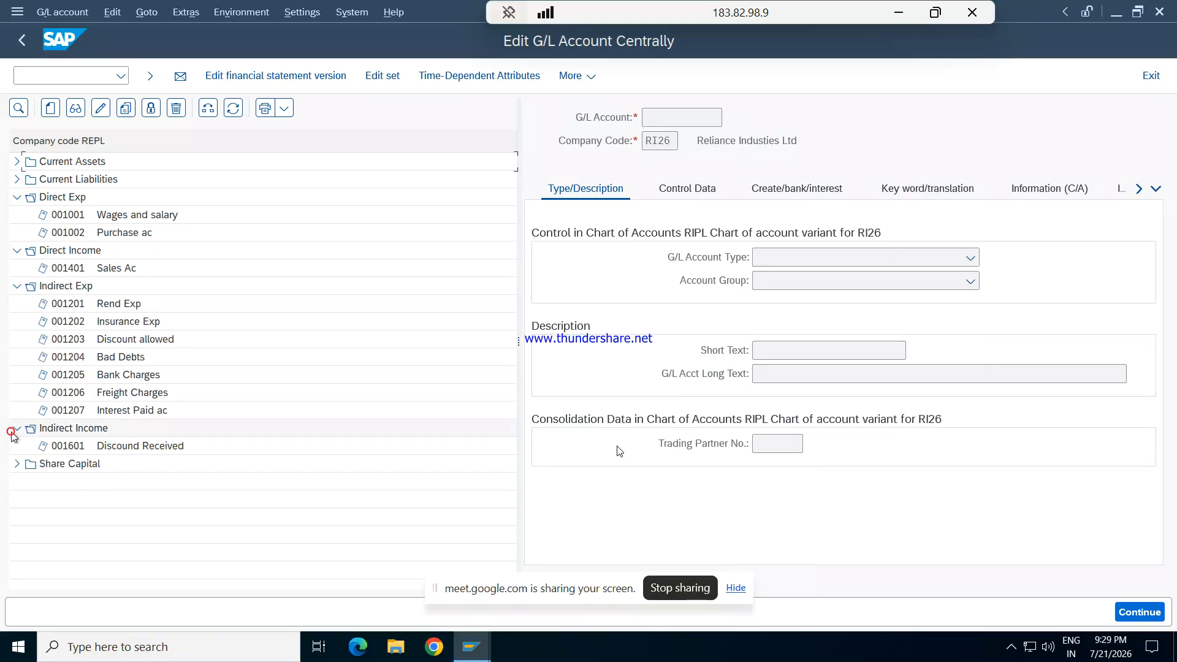
{"action": "left_click", "coordinate": [18, 180]}
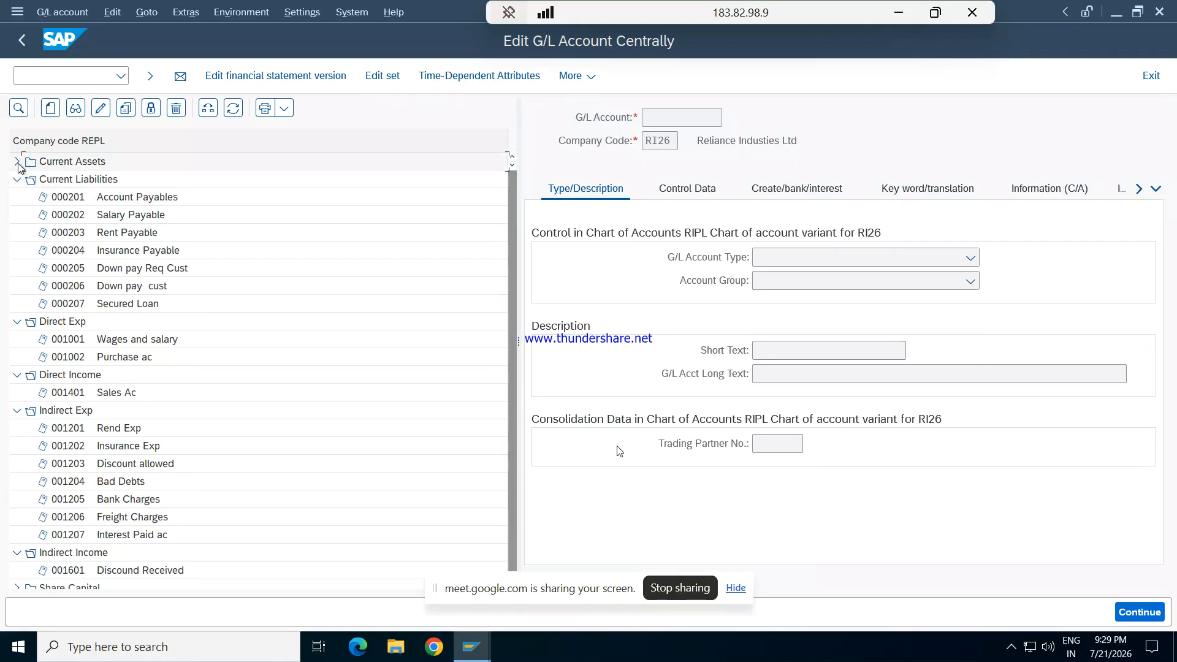
{"action": "left_click", "coordinate": [17, 163]}
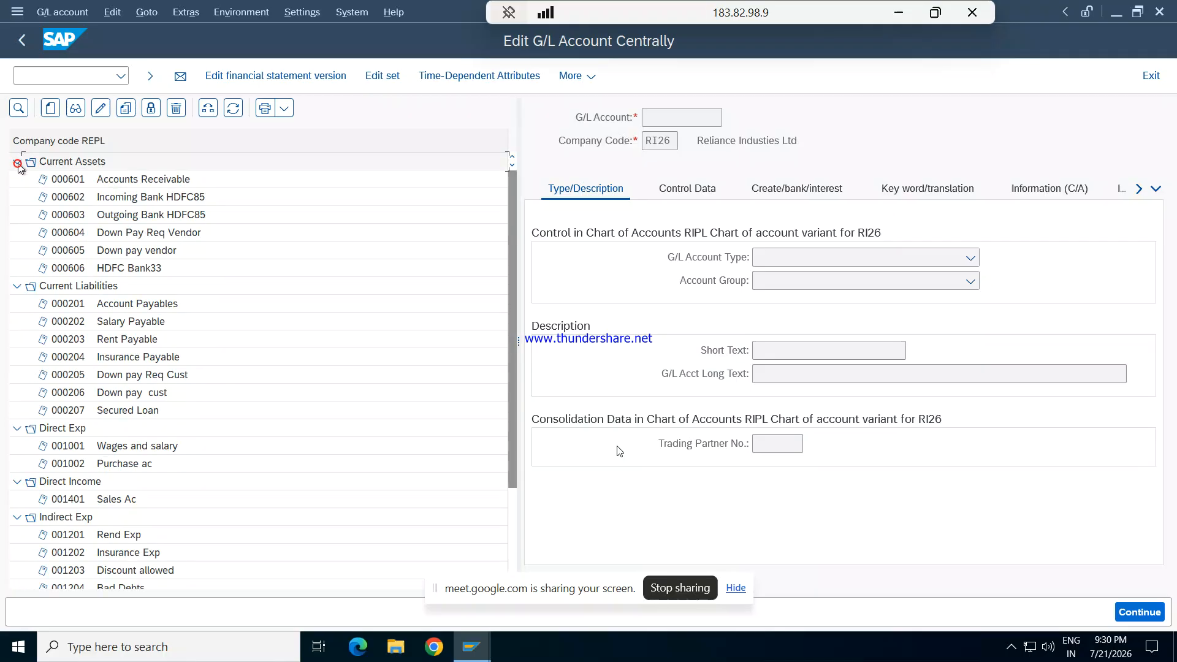
- Start creating G/L account 401 in company code REPL
{"action": "left_click", "coordinate": [52, 109]}
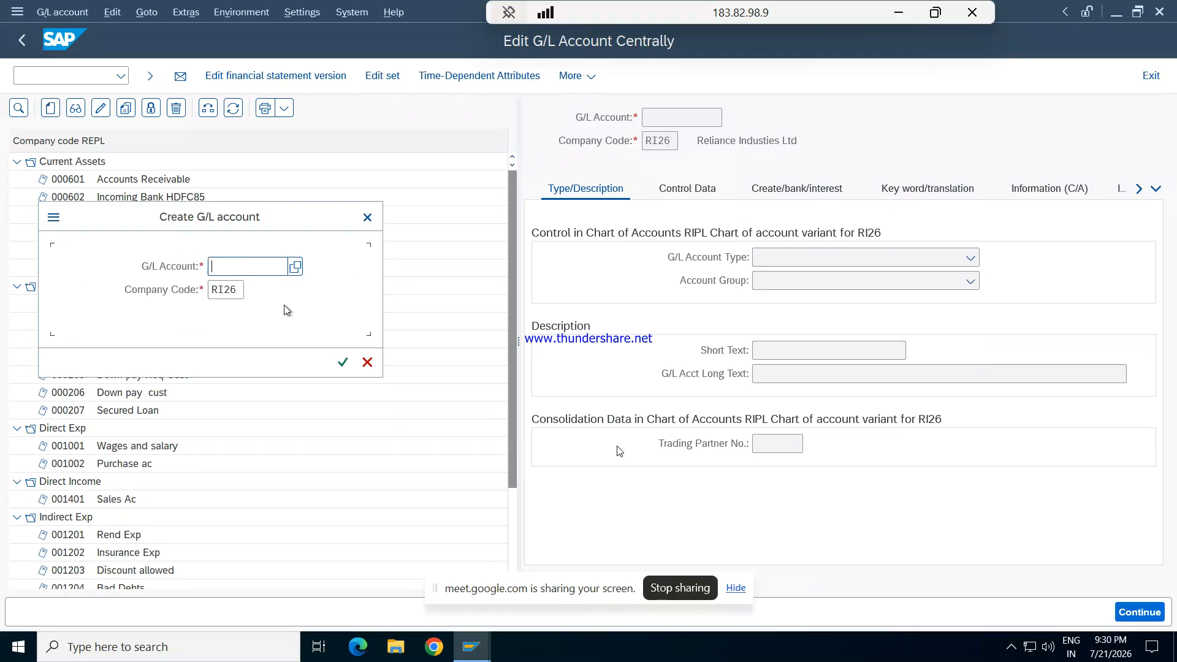
{"action": "type", "text": "401"}
{"action": "left_click", "coordinate": [241, 289]}
{"action": "key", "text": "BackSpace"}
{"action": "key", "text": "BackSpace"}
{"action": "key", "text": "BackSpace"}
{"action": "key", "text": "BackSpace"}
{"action": "type", "text": "REPL"}
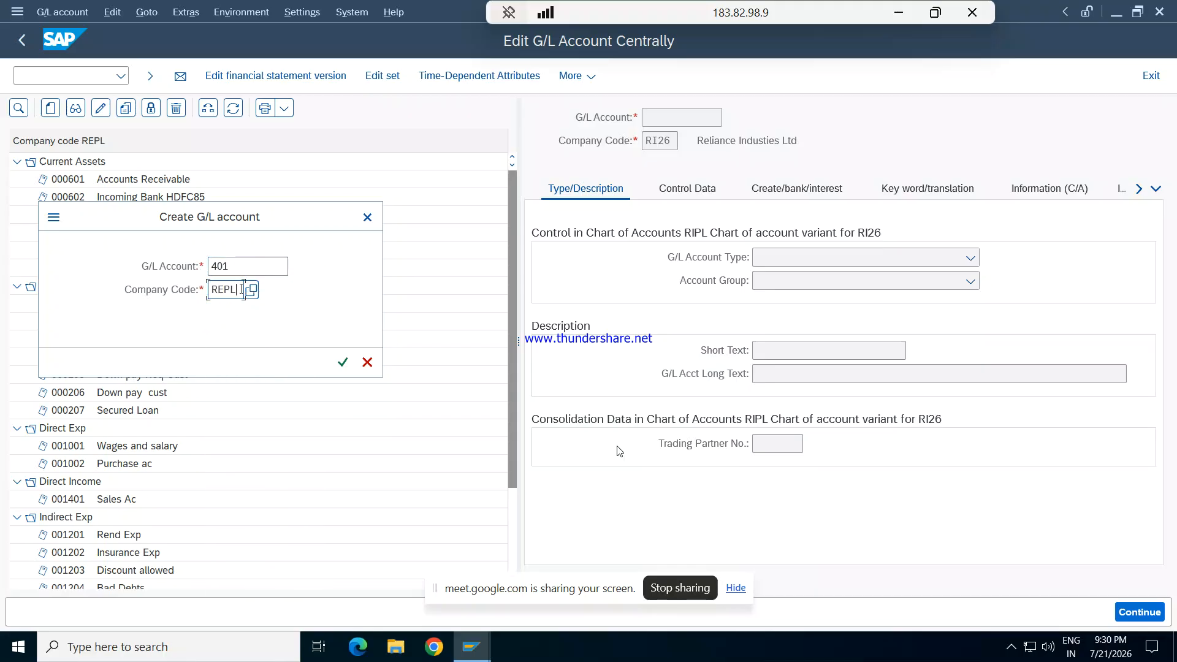
{"action": "key", "text": "Return"}
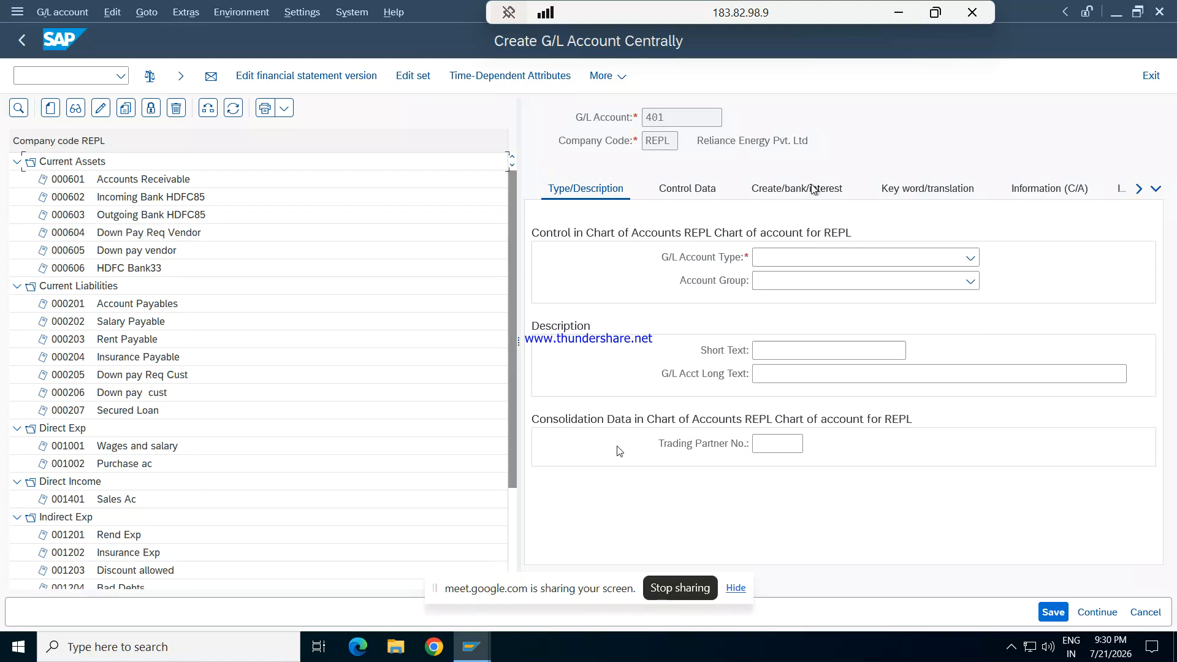
- Set account 401's type to Balance Sheet Account and its account group to Duties & Taxes
{"action": "left_click", "coordinate": [777, 268]}
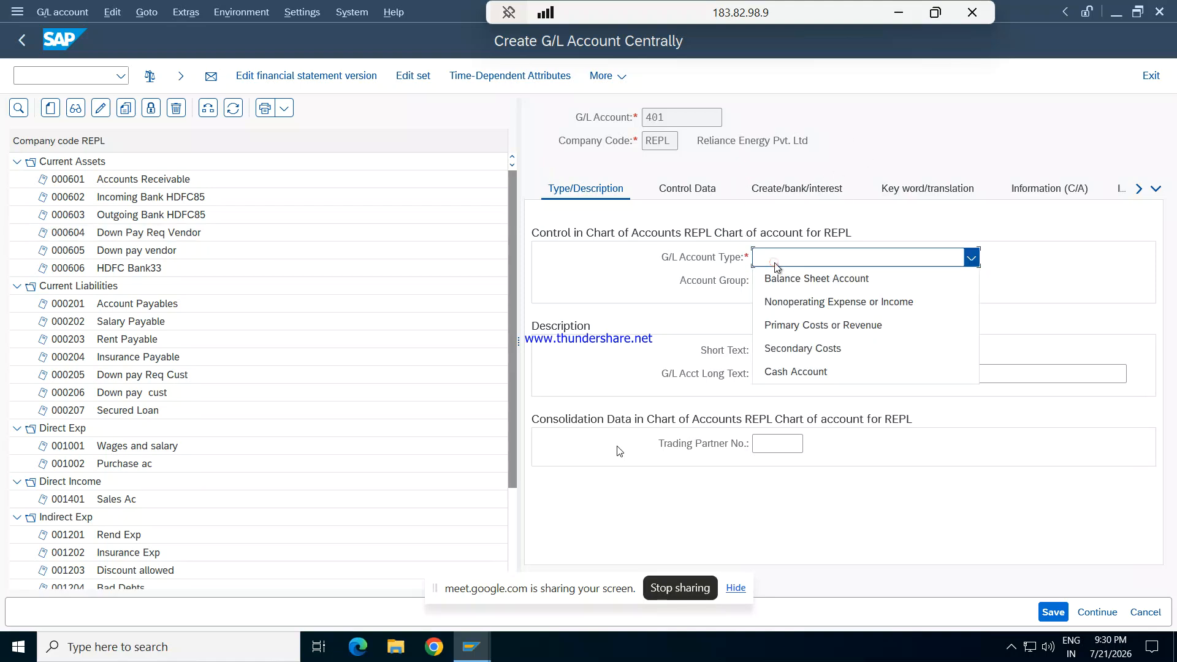
{"action": "left_click", "coordinate": [834, 281]}
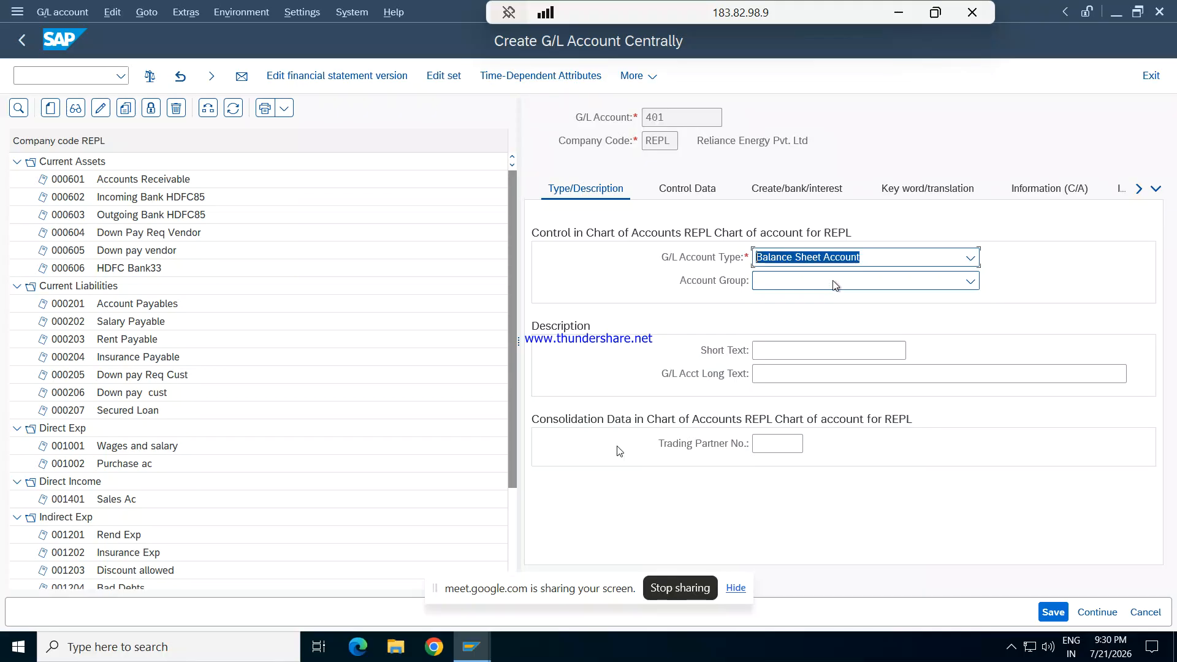
{"action": "left_click", "coordinate": [868, 285]}
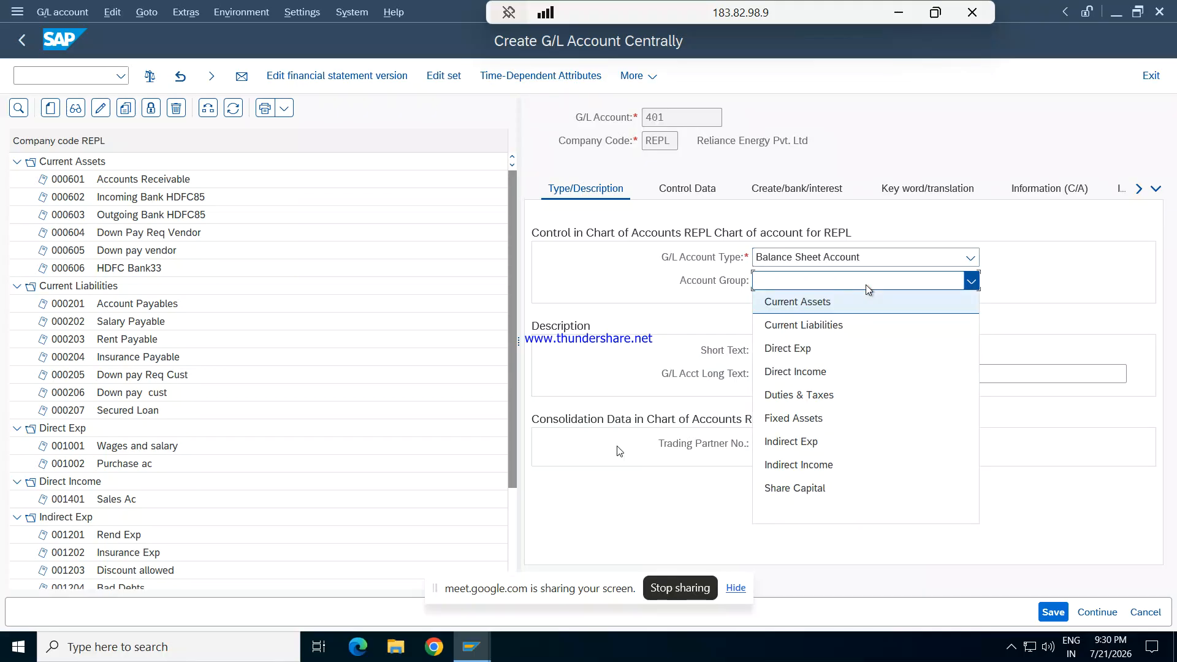
{"action": "left_click", "coordinate": [849, 395]}
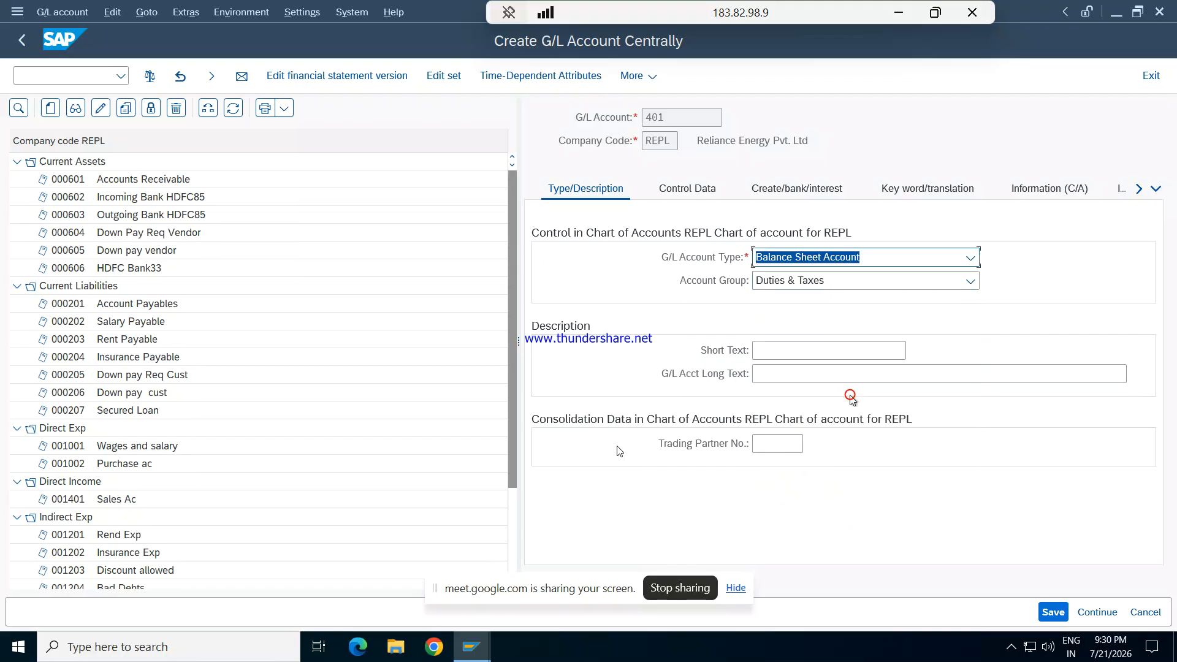
- Enter Input CGST as the short text of account 401
{"action": "left_click", "coordinate": [804, 354]}
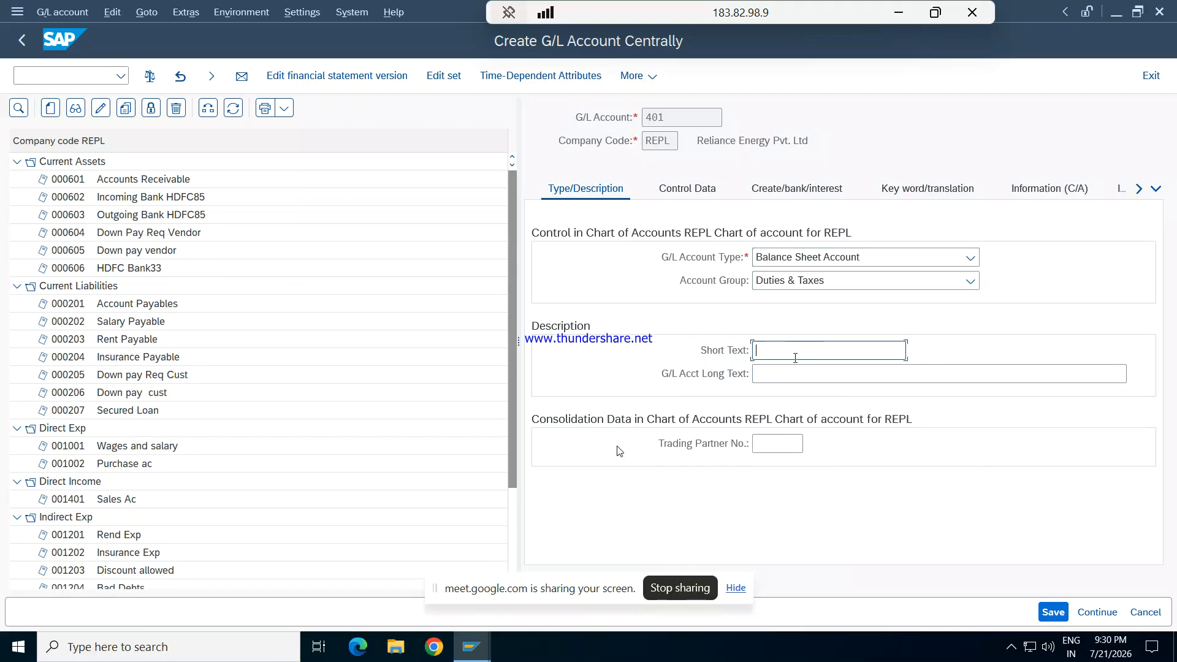
{"action": "type", "text": "I"}
{"action": "key", "text": "BackSpace"}
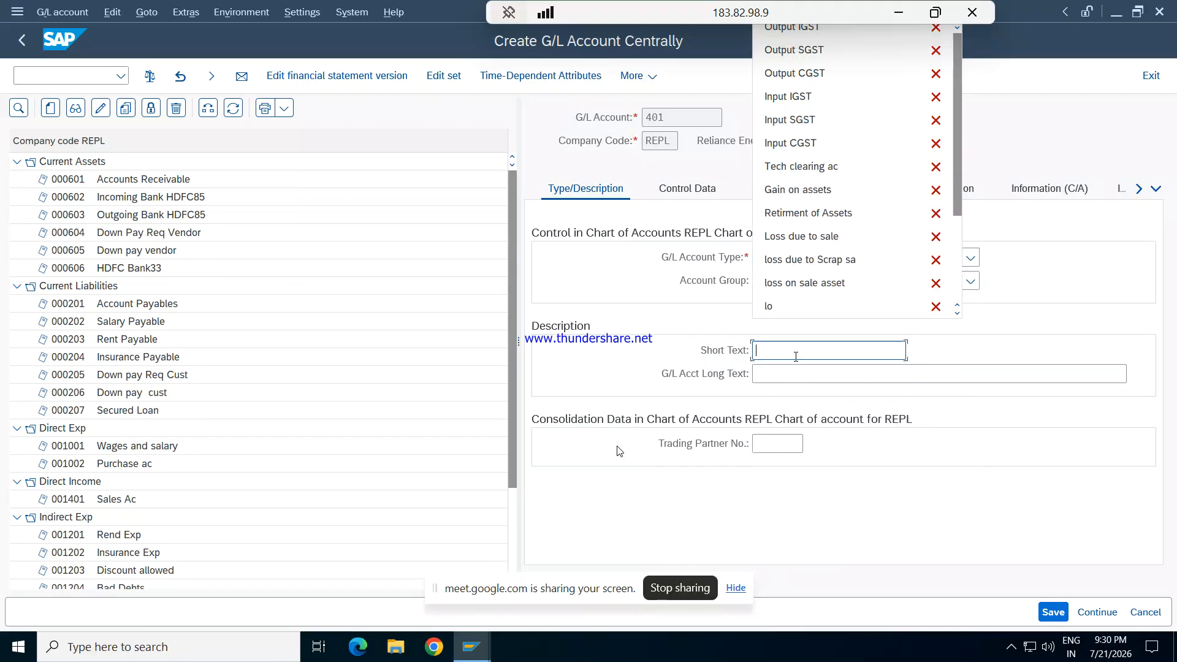
{"action": "type", "text": "Input"}
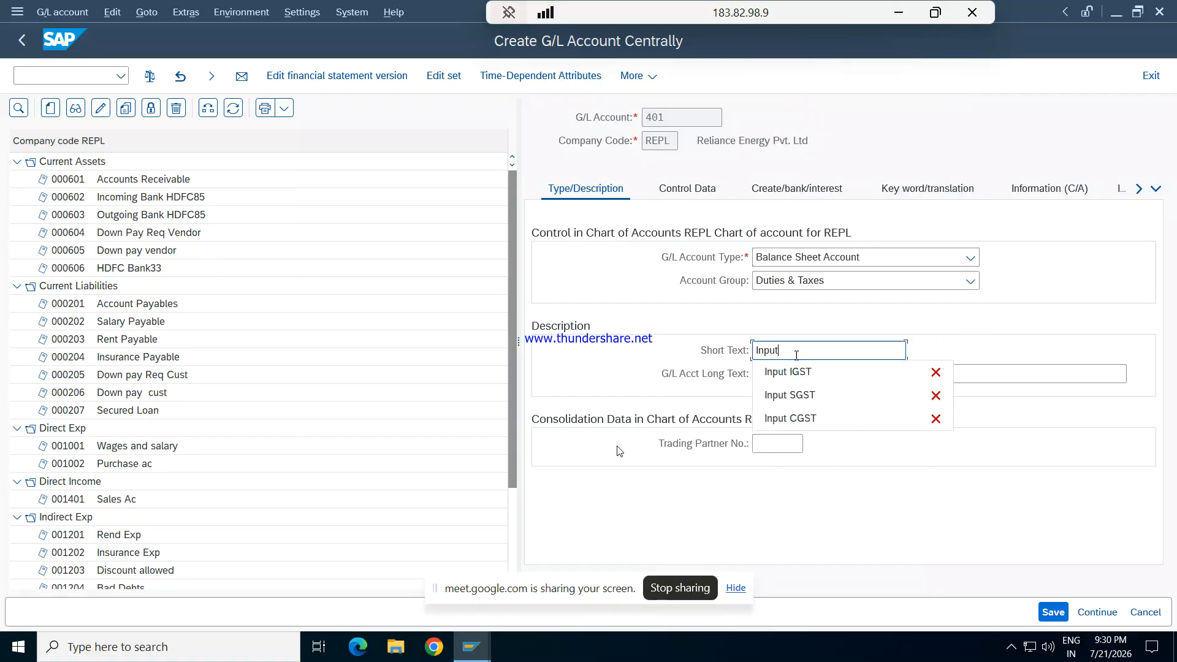
{"action": "type", "text": " C"}
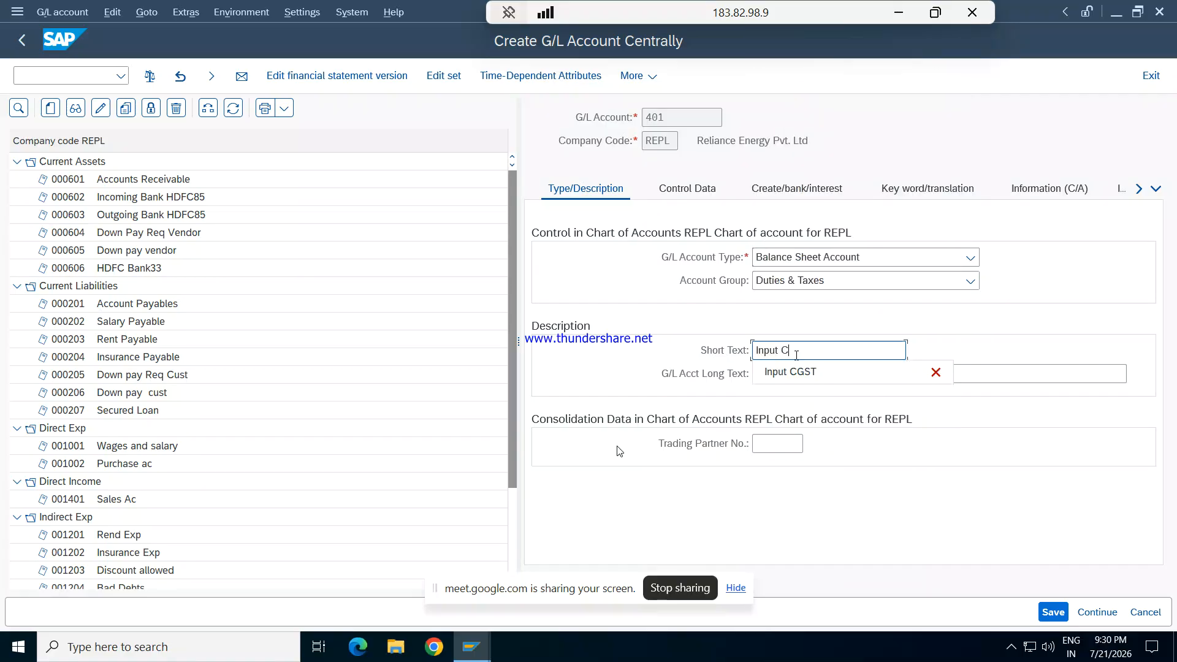
{"action": "type", "text": "GST"}
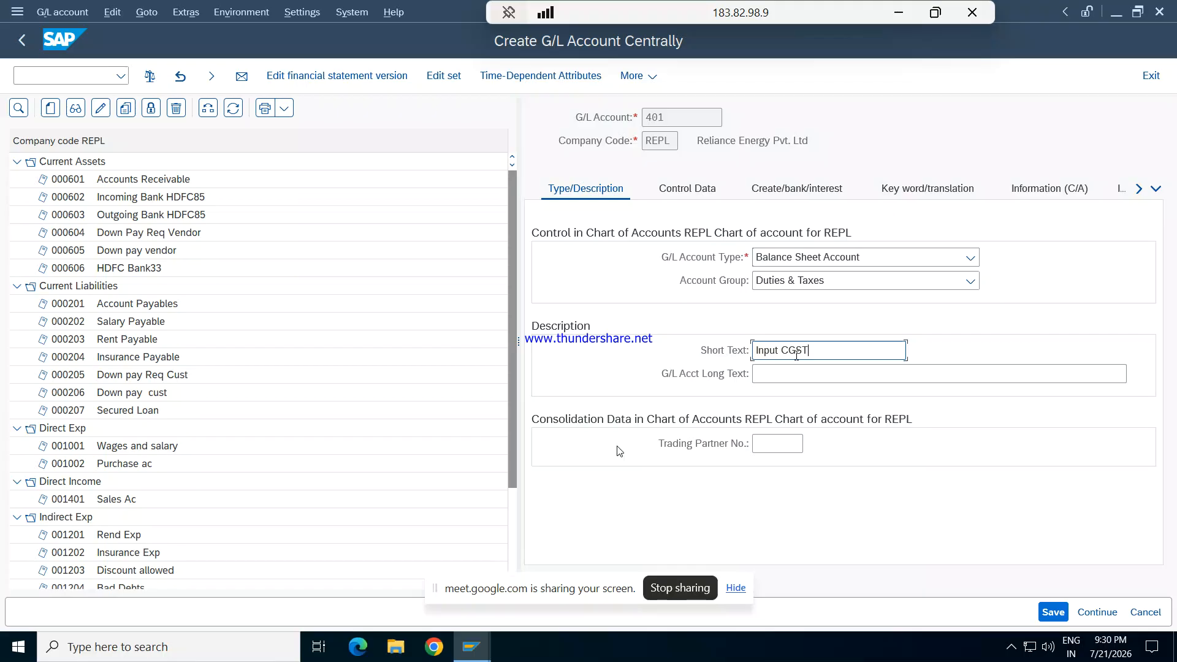
- Enter Input CGST as the G/L account long text of account 401
{"action": "left_click", "coordinate": [781, 376]}
{"action": "type", "text": "Input CGST"}
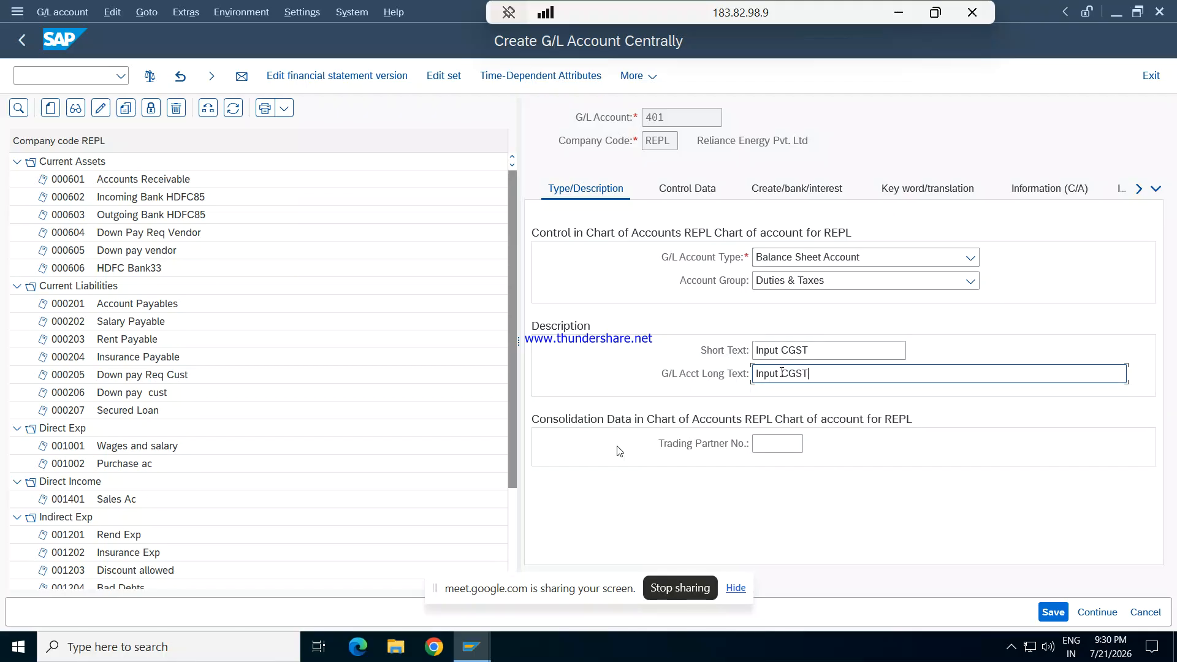
- In account 401's control data, enable balances in local currency only and set the sort key to 001
{"action": "left_click", "coordinate": [687, 188]}
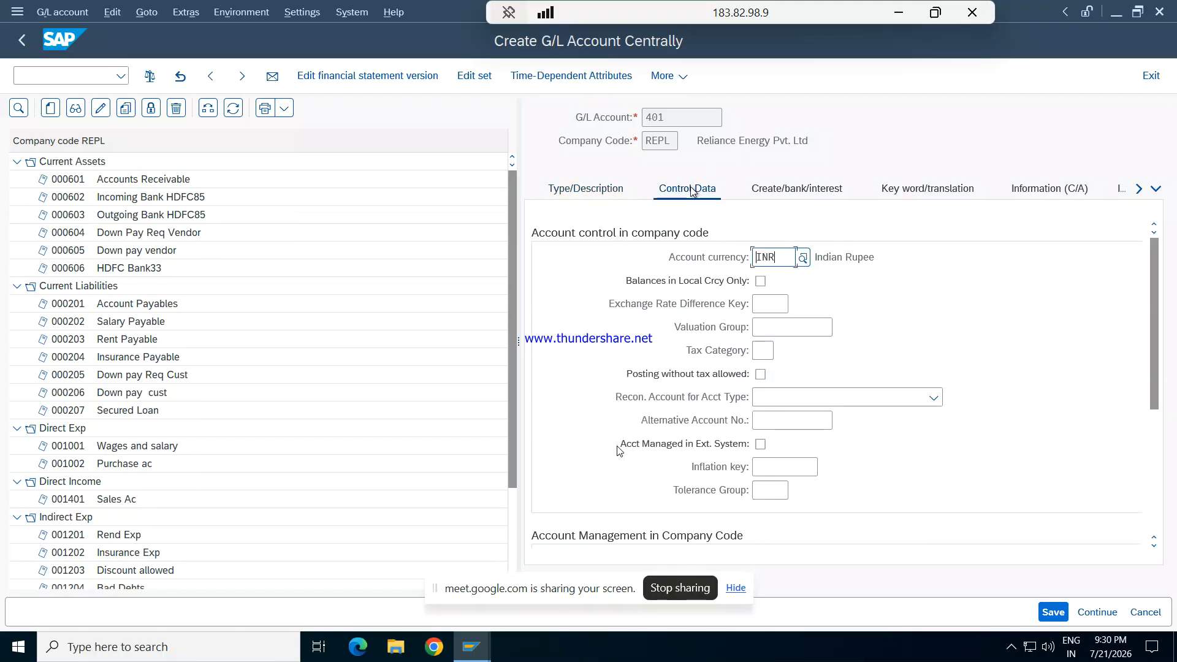
{"action": "left_click_drag", "start_coordinate": [756, 257], "coordinate": [813, 248]}
{"action": "left_click", "coordinate": [761, 282]}
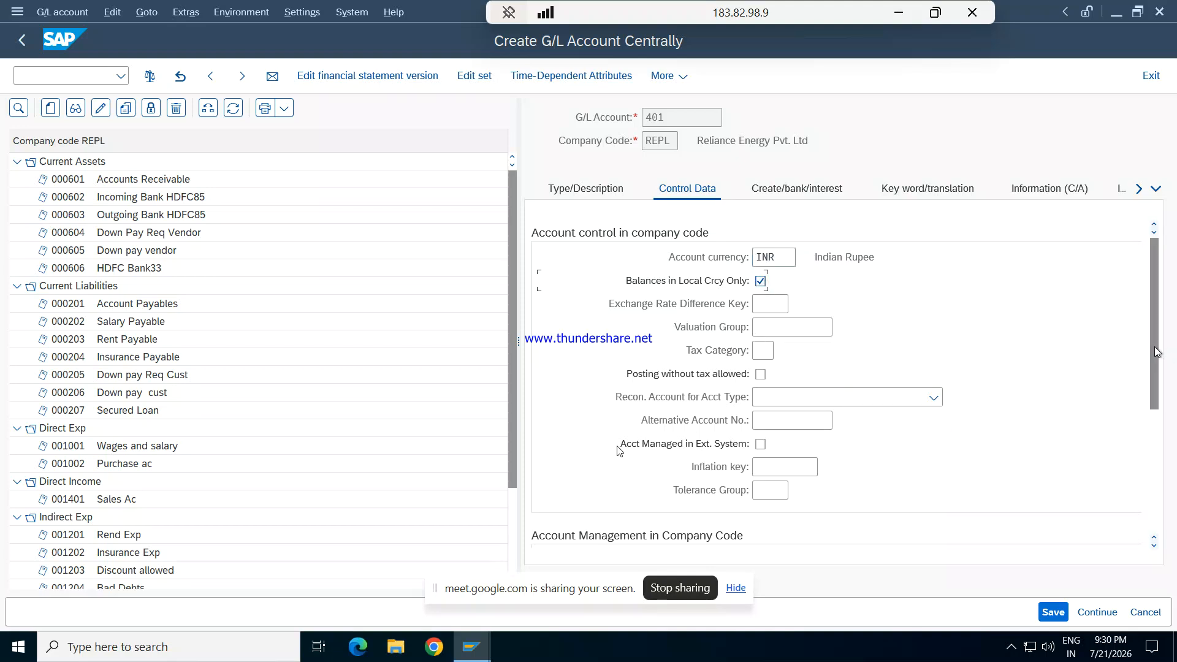
{"action": "left_click_drag", "start_coordinate": [1154, 355], "coordinate": [1154, 453]}
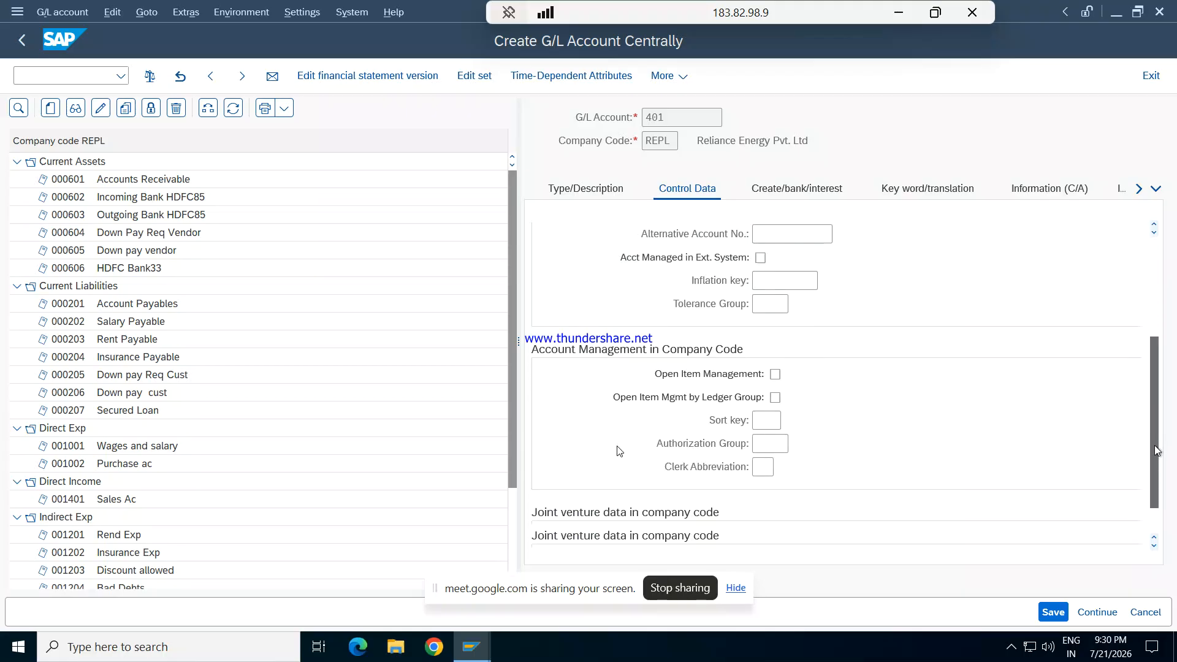
{"action": "left_click", "coordinate": [774, 420]}
{"action": "type", "text": "001"}
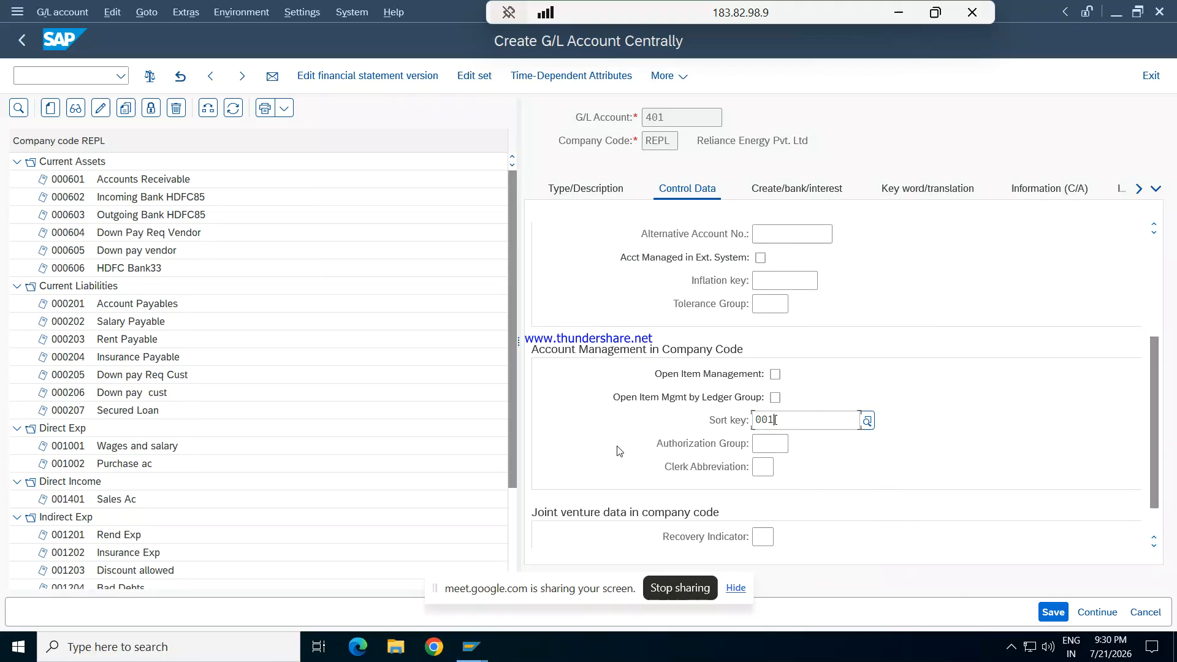
{"action": "key", "text": "Tab"}
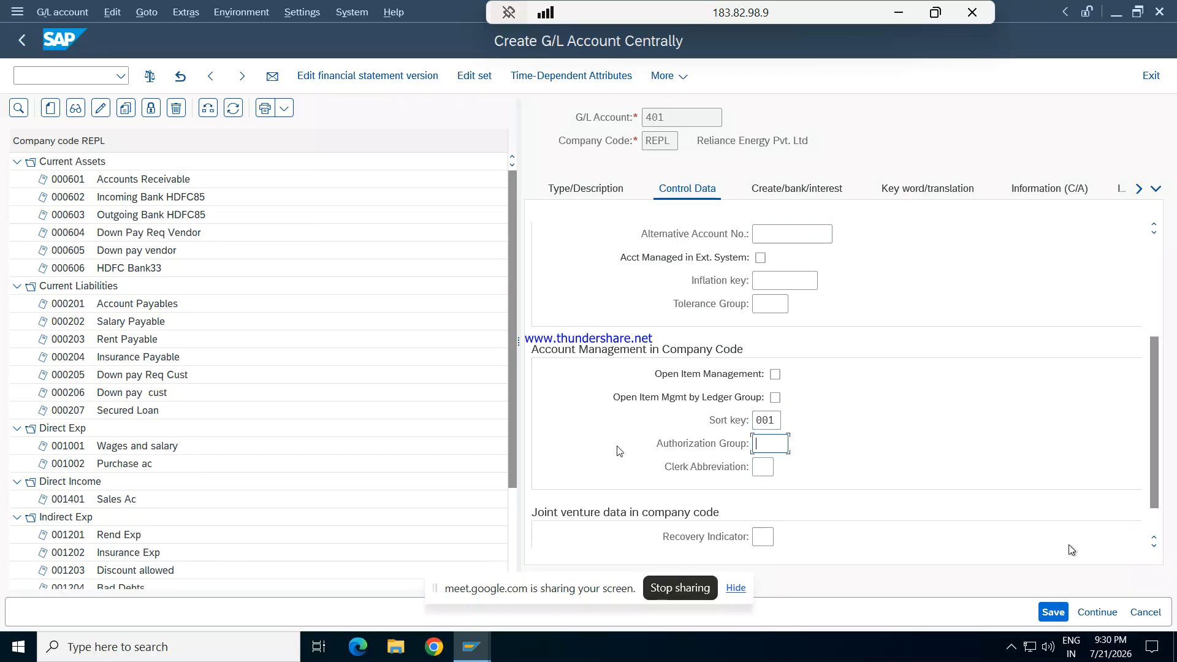
- Assign field status group G001 to account 401 and save the account
{"action": "left_click", "coordinate": [821, 195]}
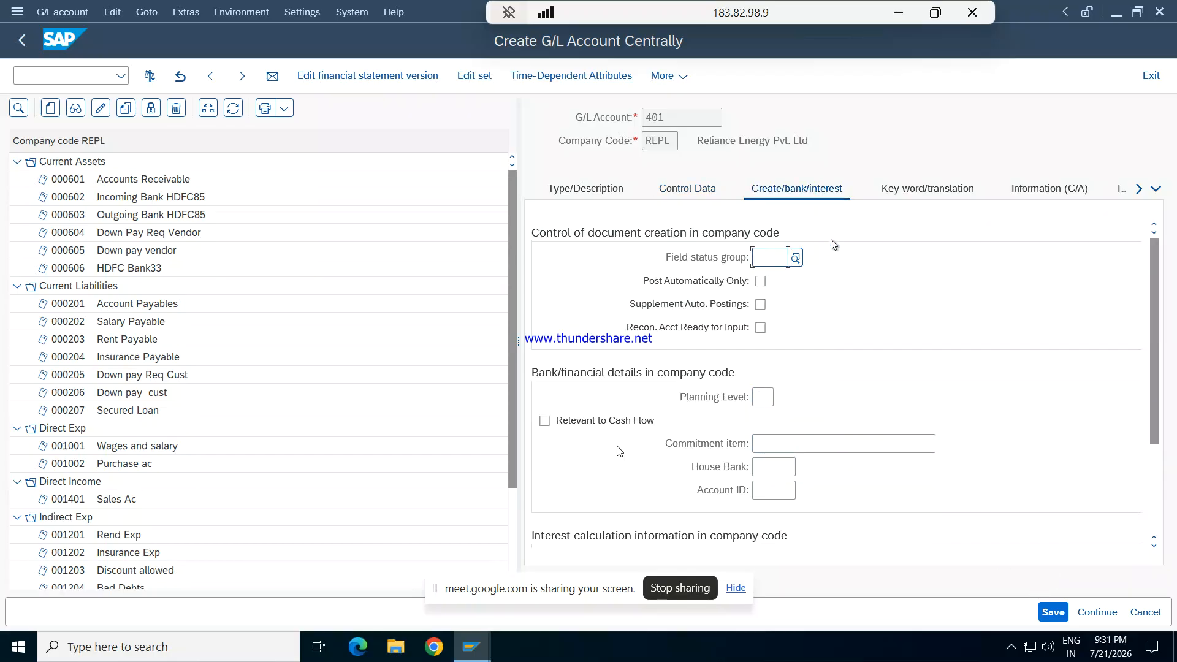
{"action": "type", "text": "G0"}
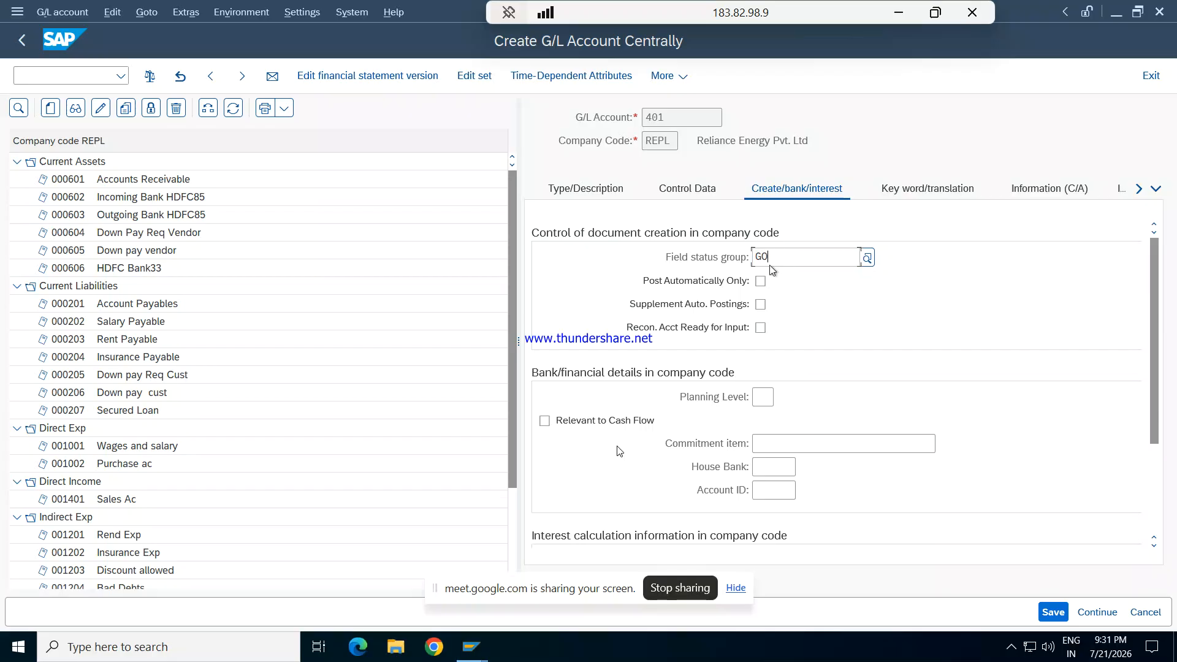
{"action": "type", "text": "01"}
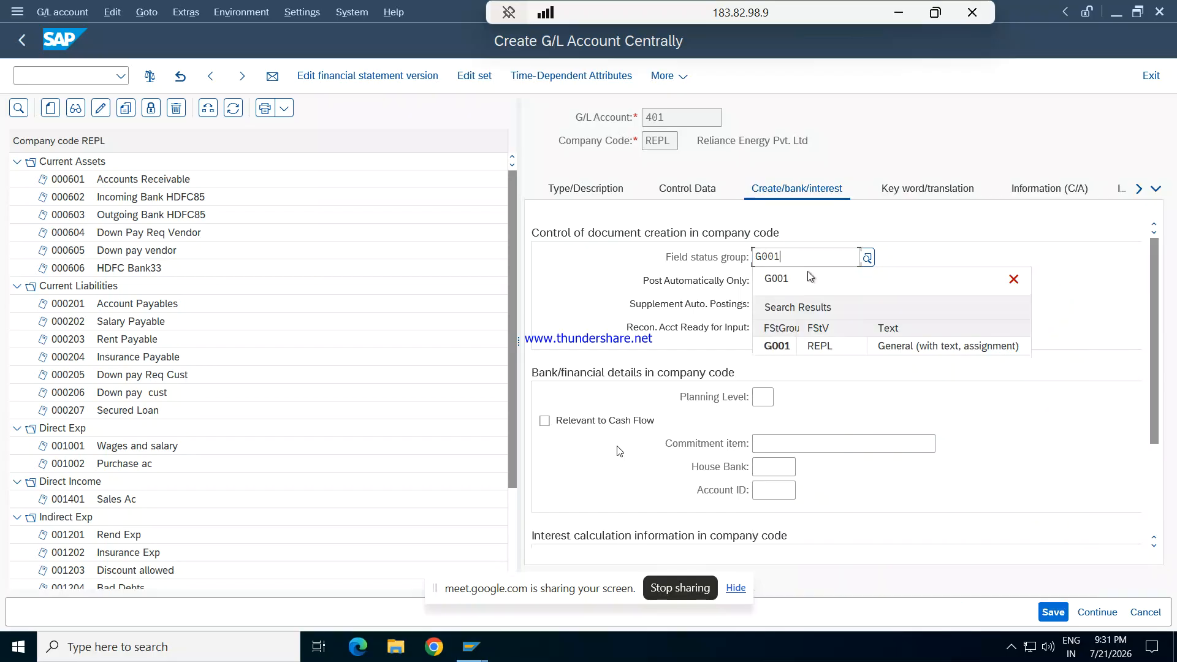
{"action": "left_click", "coordinate": [796, 345]}
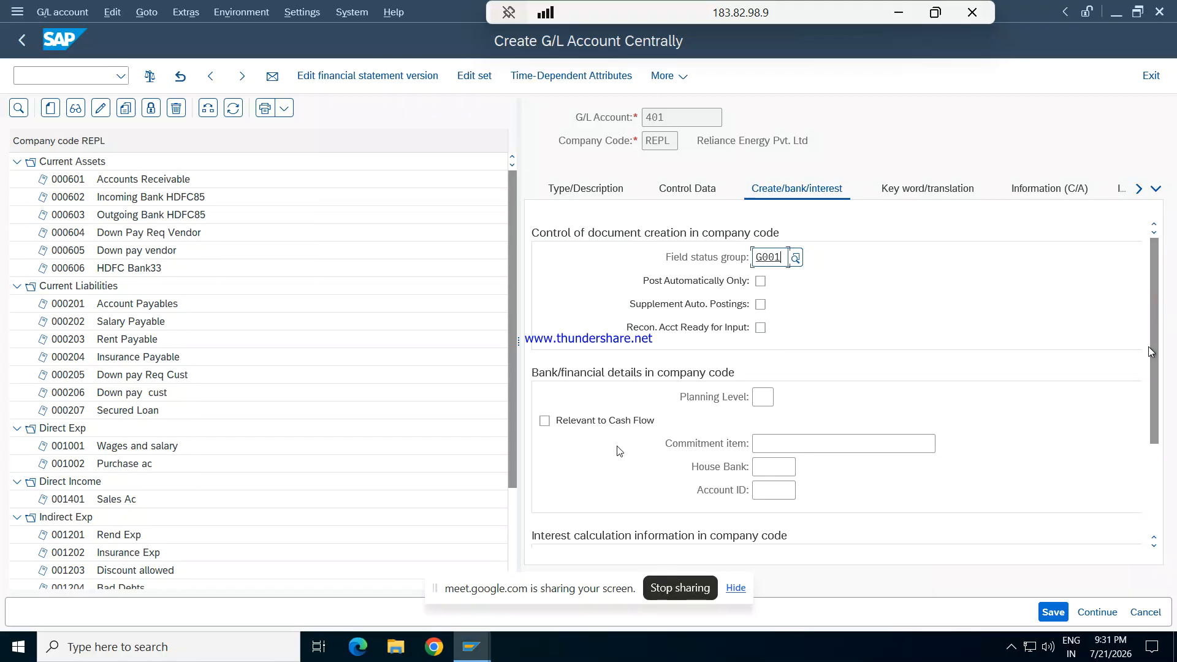
{"action": "left_click", "coordinate": [1051, 613]}
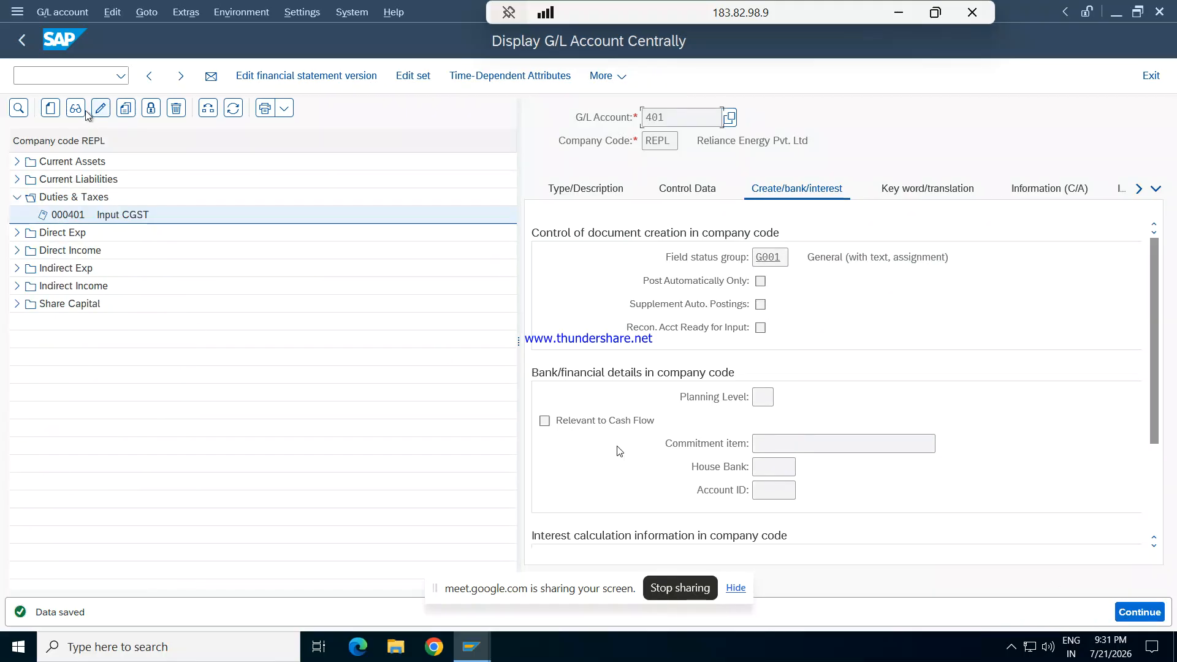
- Copy G/L account 401 to a new account 402 in company code REPL
{"action": "left_click", "coordinate": [126, 108]}
{"action": "left_click", "coordinate": [269, 313]}
{"action": "key", "text": "BackSpace"}
{"action": "type", "text": "2"}
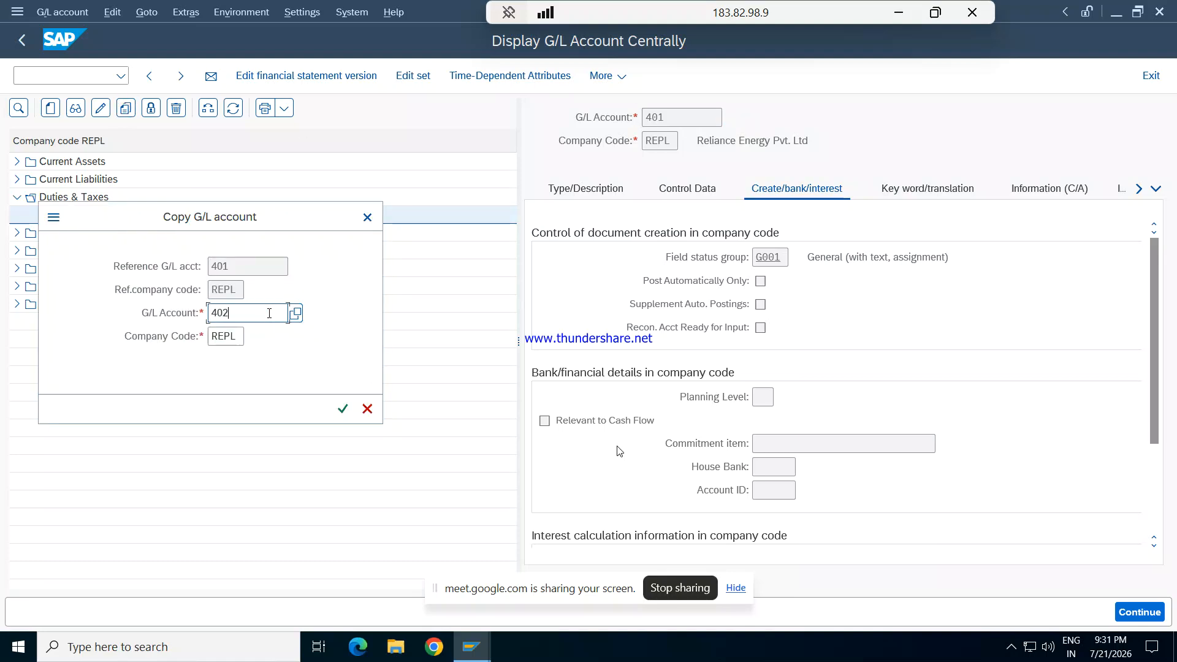
{"action": "key", "text": "Return"}
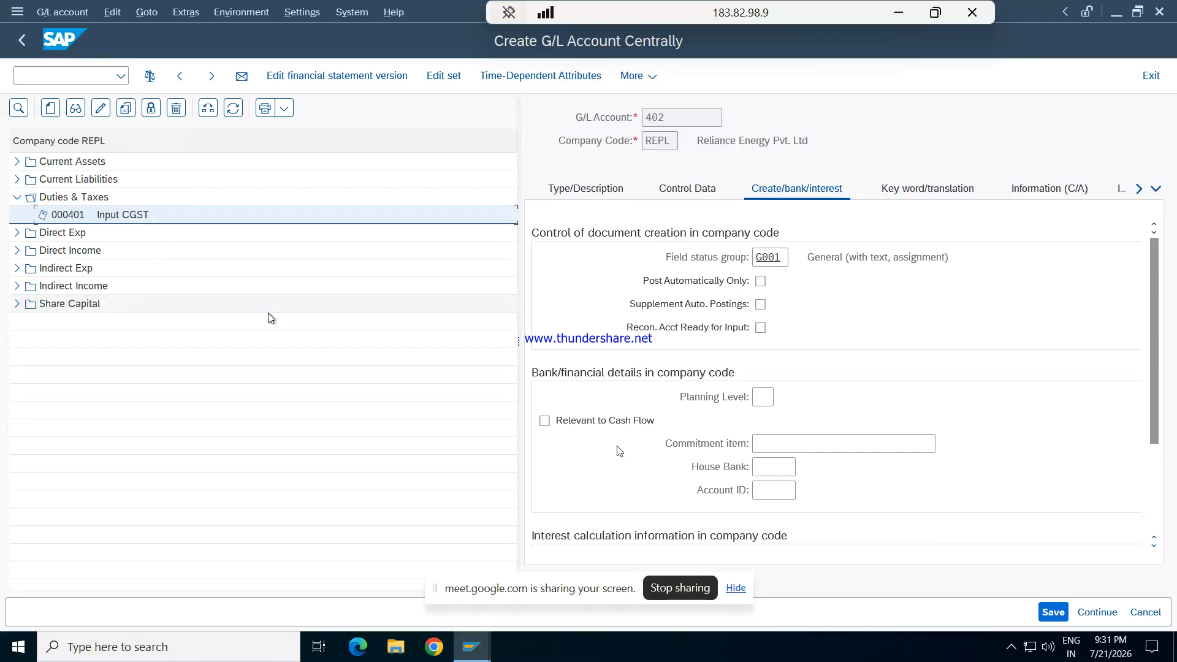
- Change account 402's short and long texts to Input SGST and save the account
{"action": "left_click", "coordinate": [597, 190]}
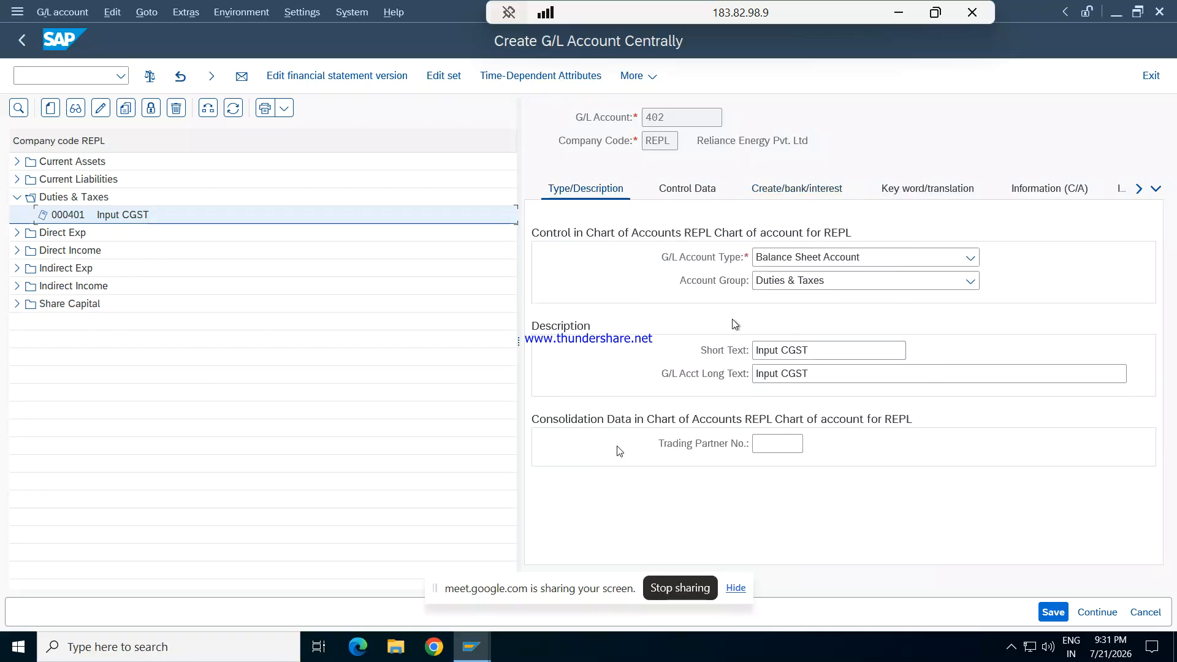
{"action": "left_click", "coordinate": [775, 349]}
{"action": "left_click", "coordinate": [786, 351]}
{"action": "left_click", "coordinate": [781, 350]}
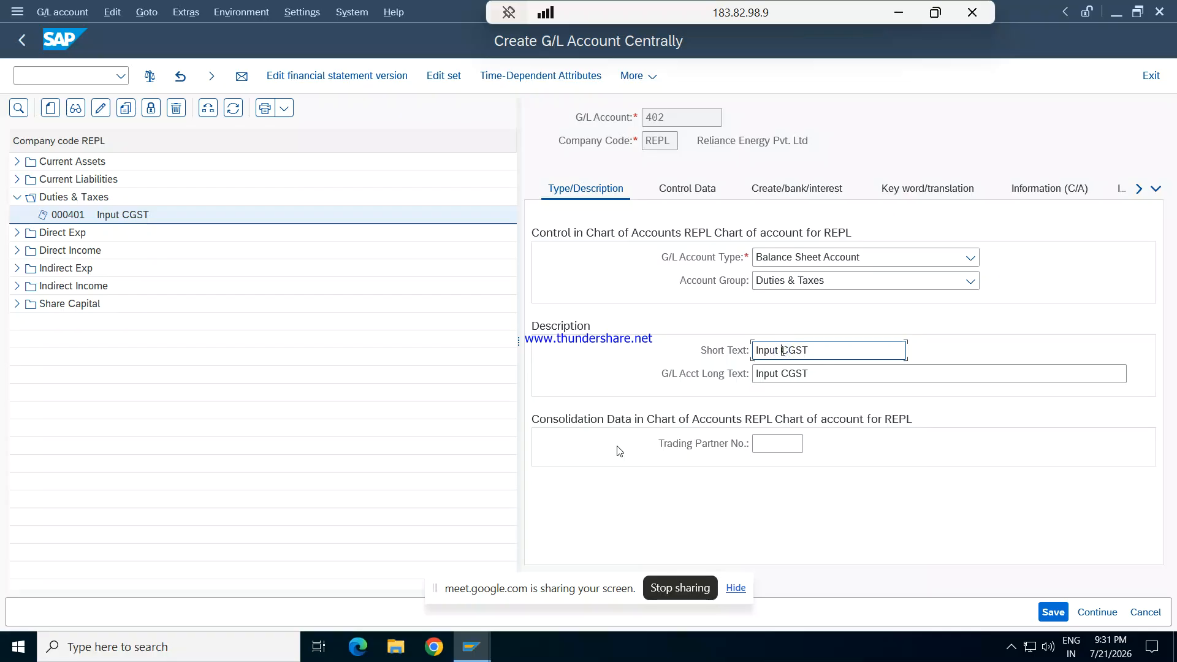
{"action": "type", "text": "S"}
{"action": "left_click", "coordinate": [782, 373]}
{"action": "type", "text": "S"}
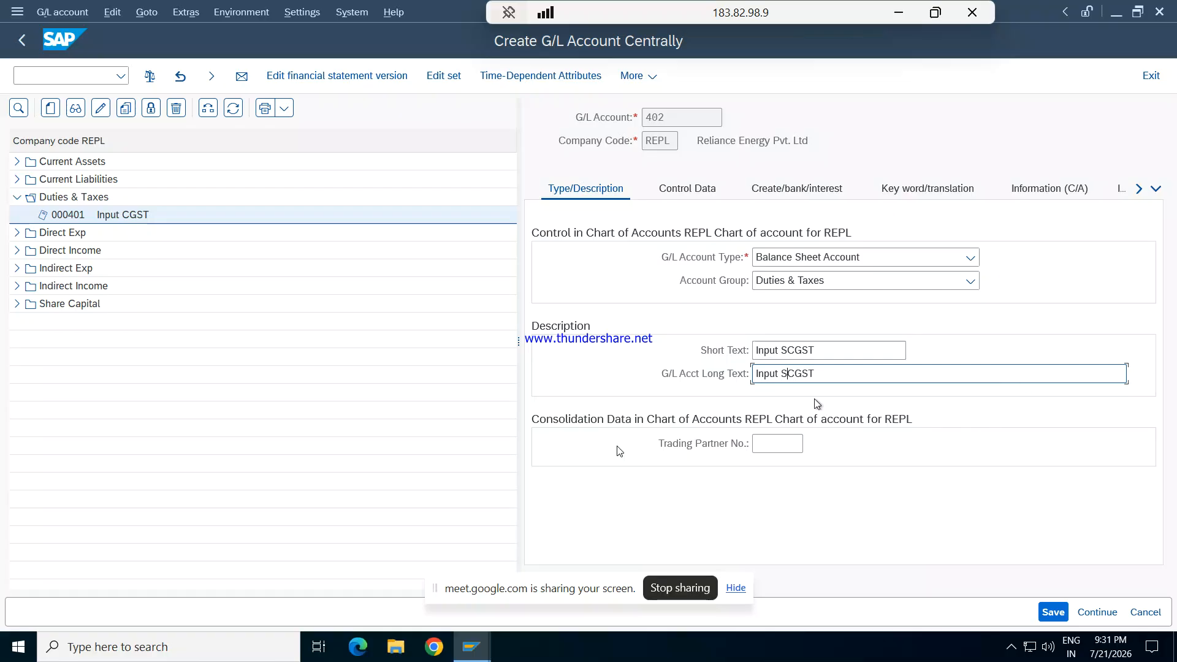
{"action": "left_click", "coordinate": [786, 349]}
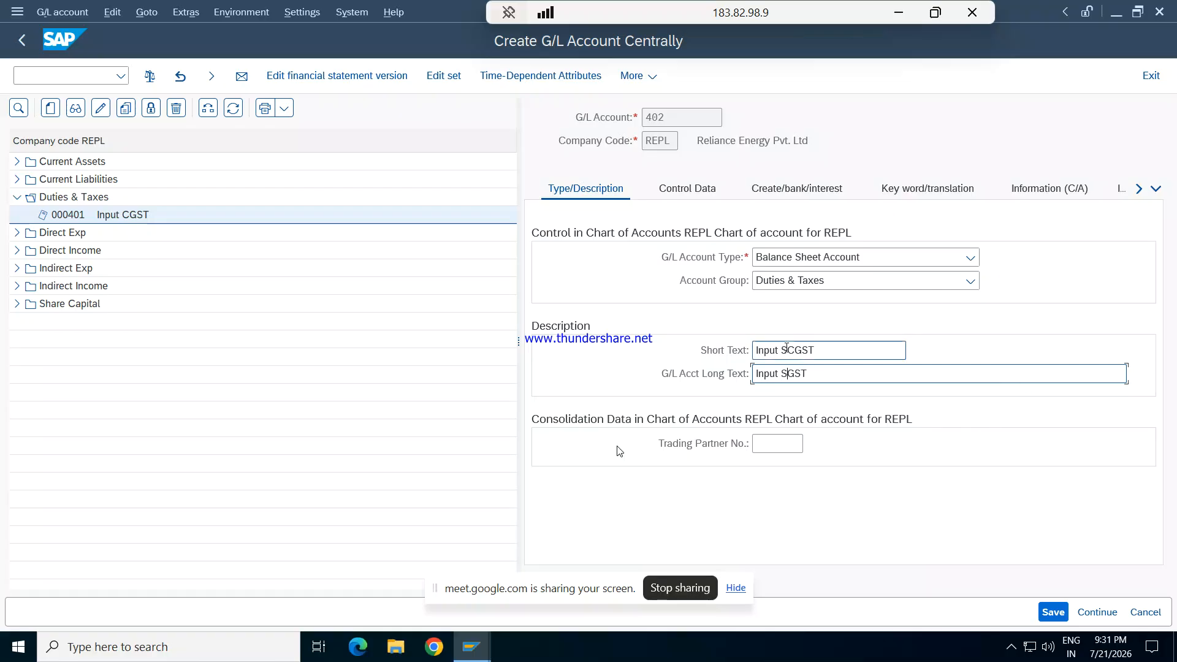
{"action": "key", "text": "Delete"}
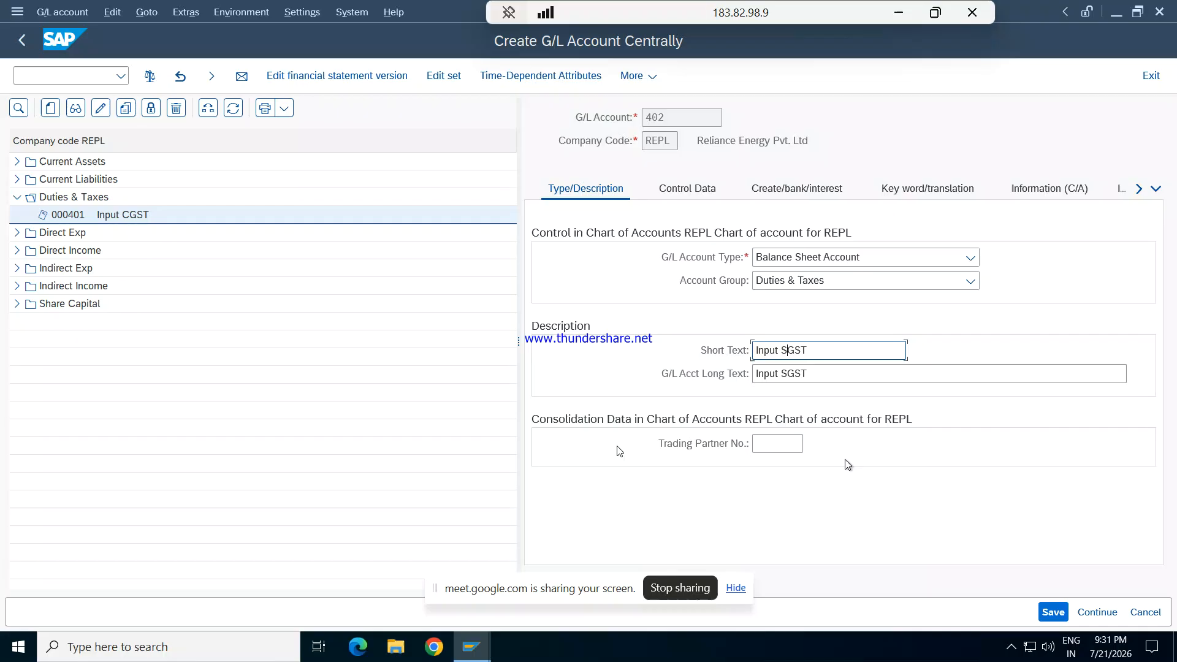
{"action": "left_click", "coordinate": [1051, 611]}
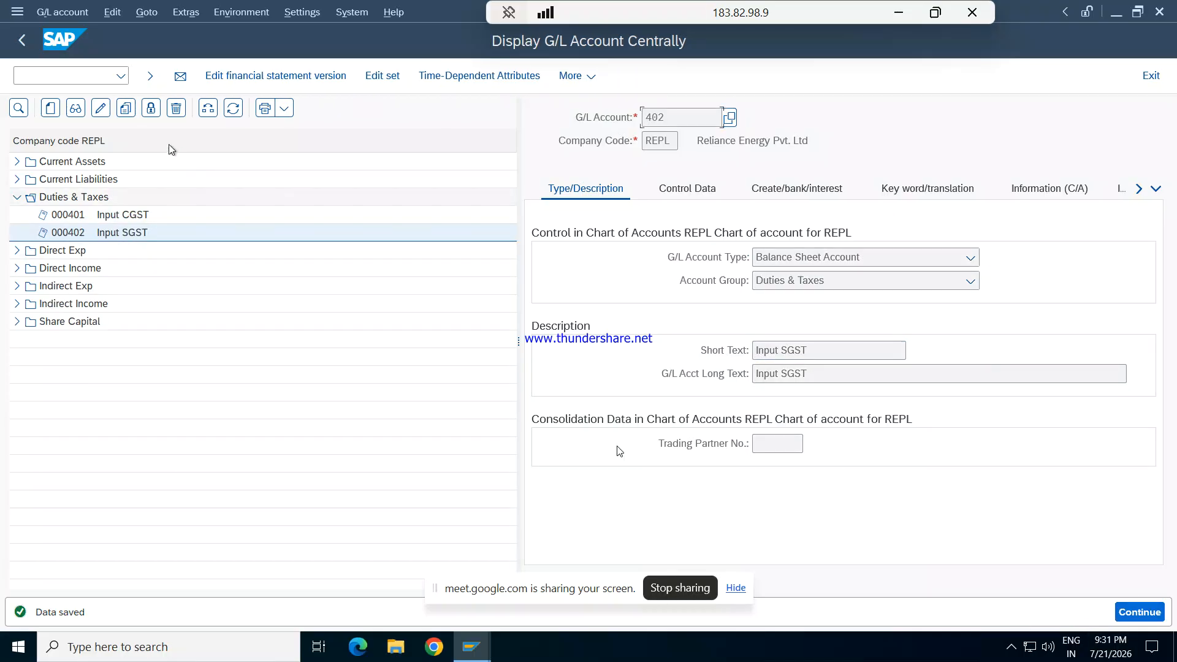
- Copy G/L account 402 to a new account 403 in company code REPL
{"action": "left_click", "coordinate": [127, 111]}
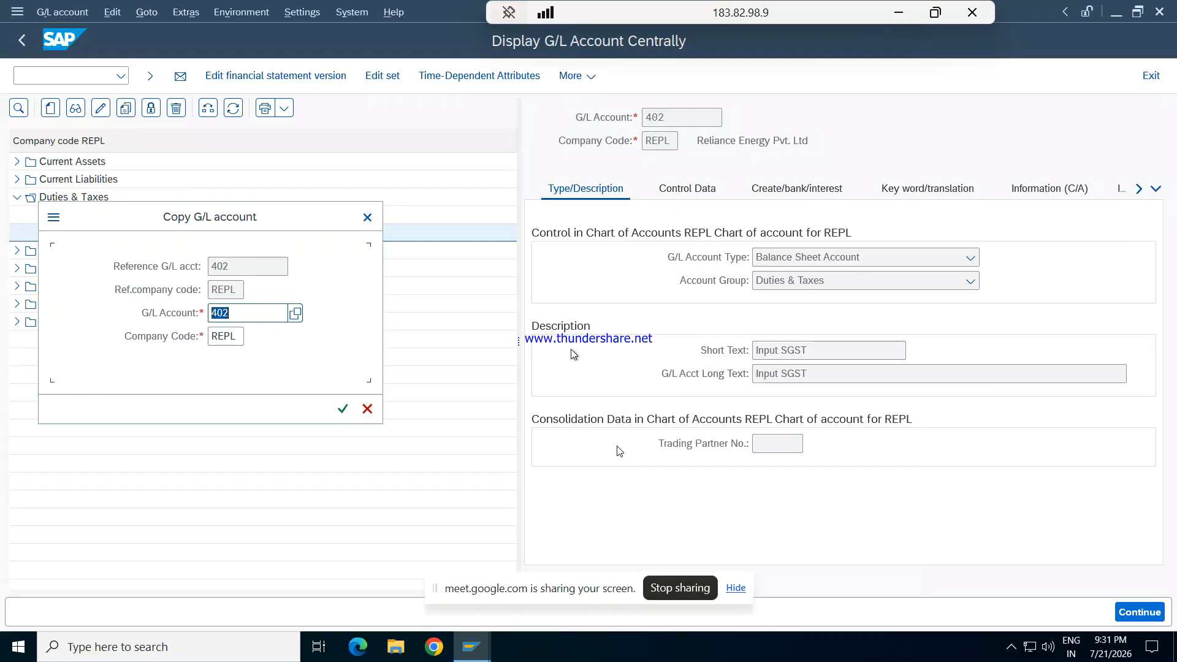
{"action": "left_click", "coordinate": [265, 315]}
{"action": "key", "text": "BackSpace"}
{"action": "type", "text": "3"}
{"action": "key", "text": "Return"}
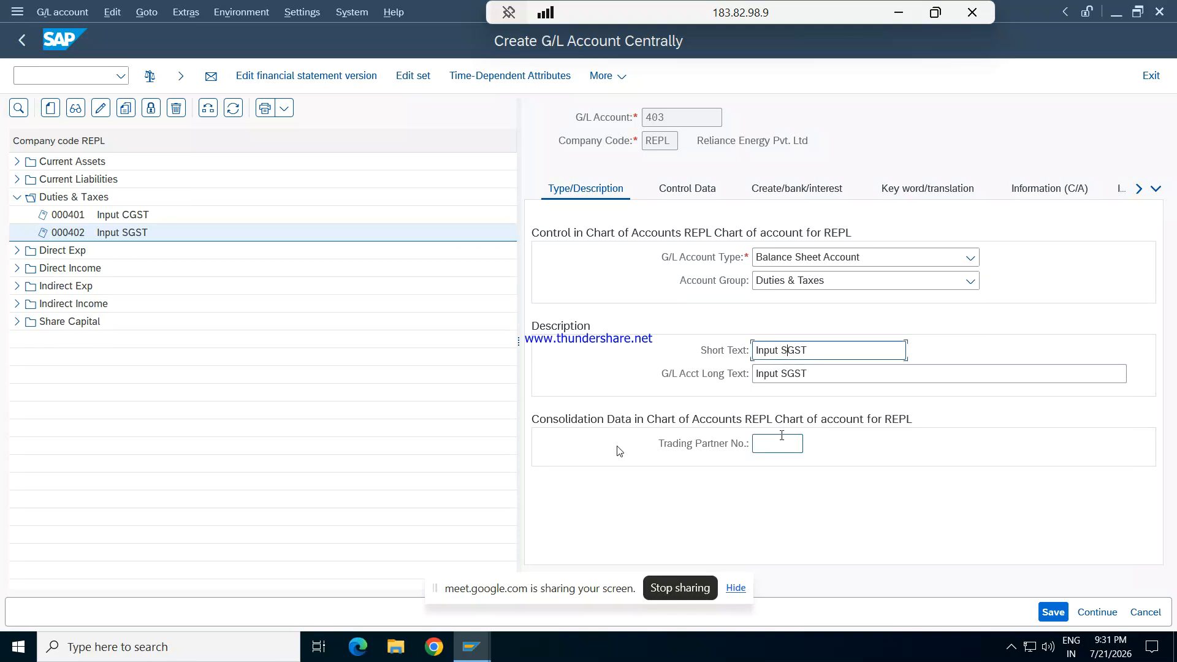
- Change account 403's short and long texts to Input IGST and save the account
{"action": "type", "text": "I"}
{"action": "left_click", "coordinate": [781, 373]}
{"action": "type", "text": "I"}
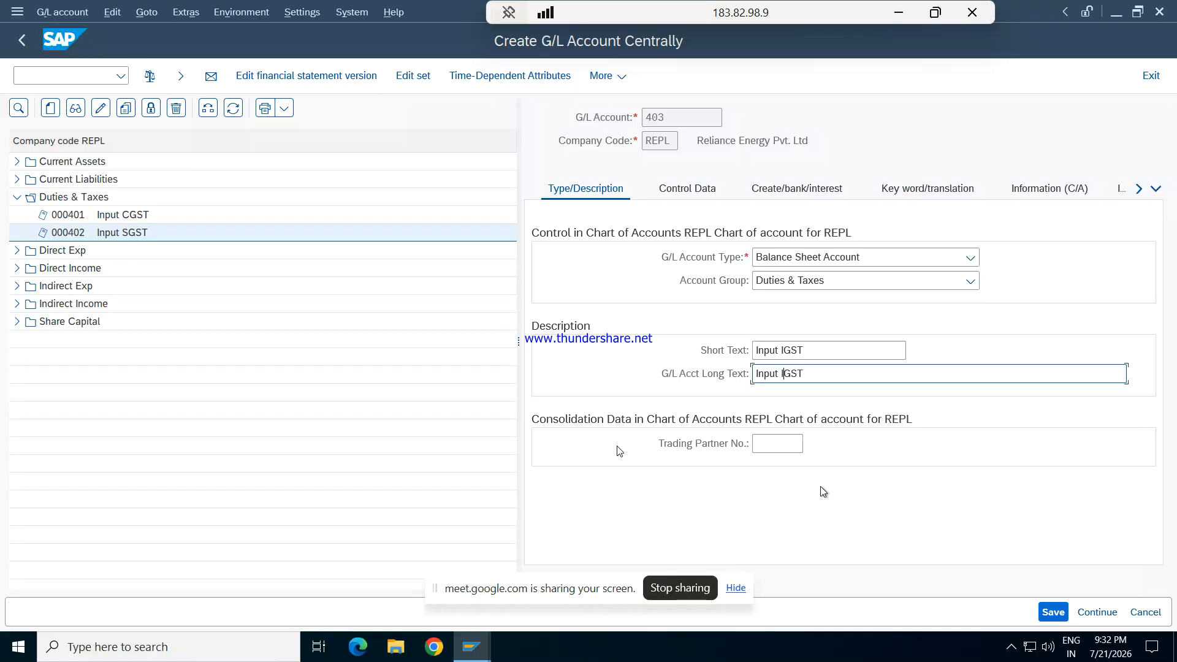
{"action": "left_click", "coordinate": [1053, 614]}
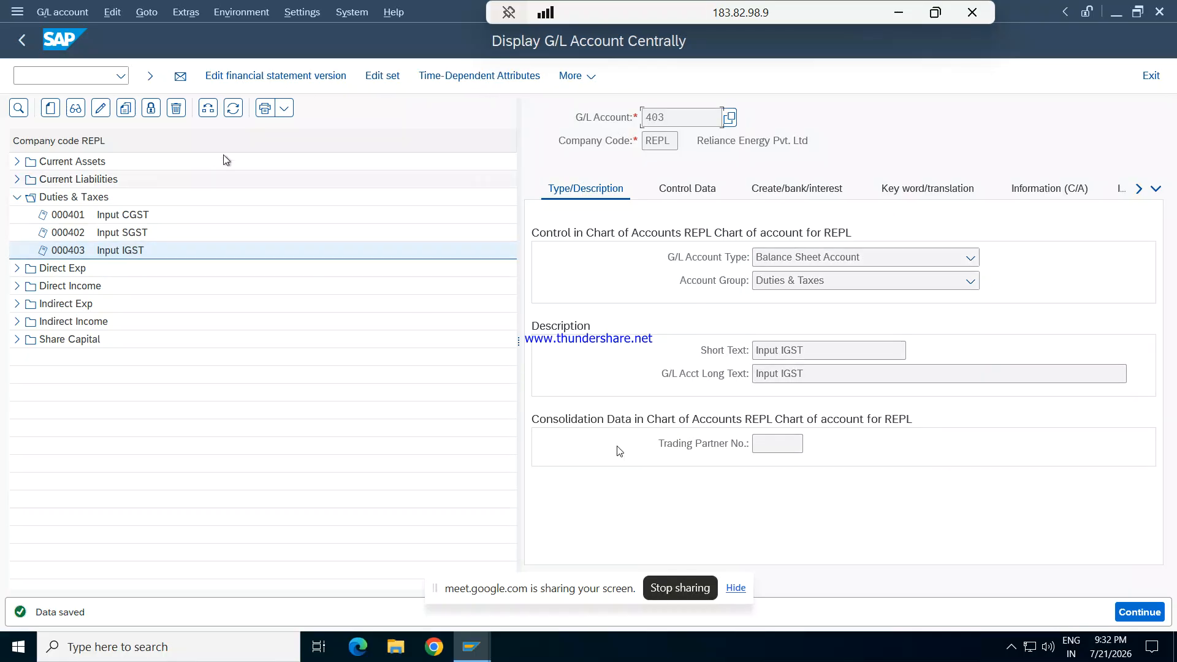
- Copy G/L account 403 to a new account 404 in company code REPL
{"action": "left_click", "coordinate": [126, 109]}
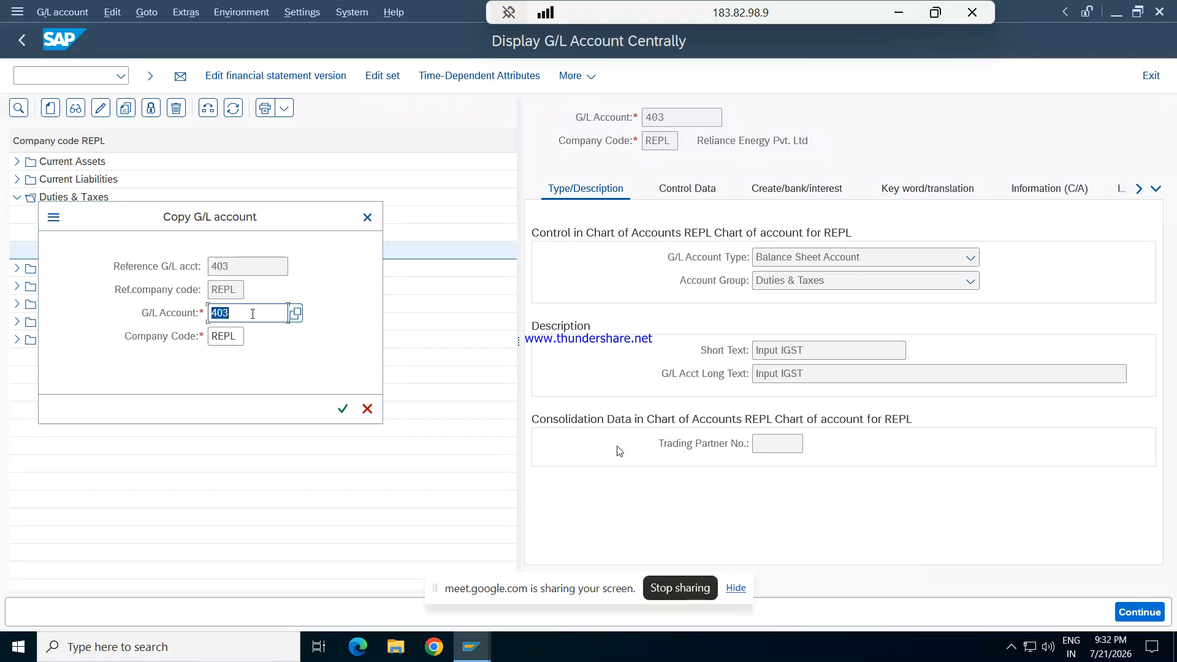
{"action": "left_click", "coordinate": [250, 314]}
{"action": "key", "text": "BackSpace"}
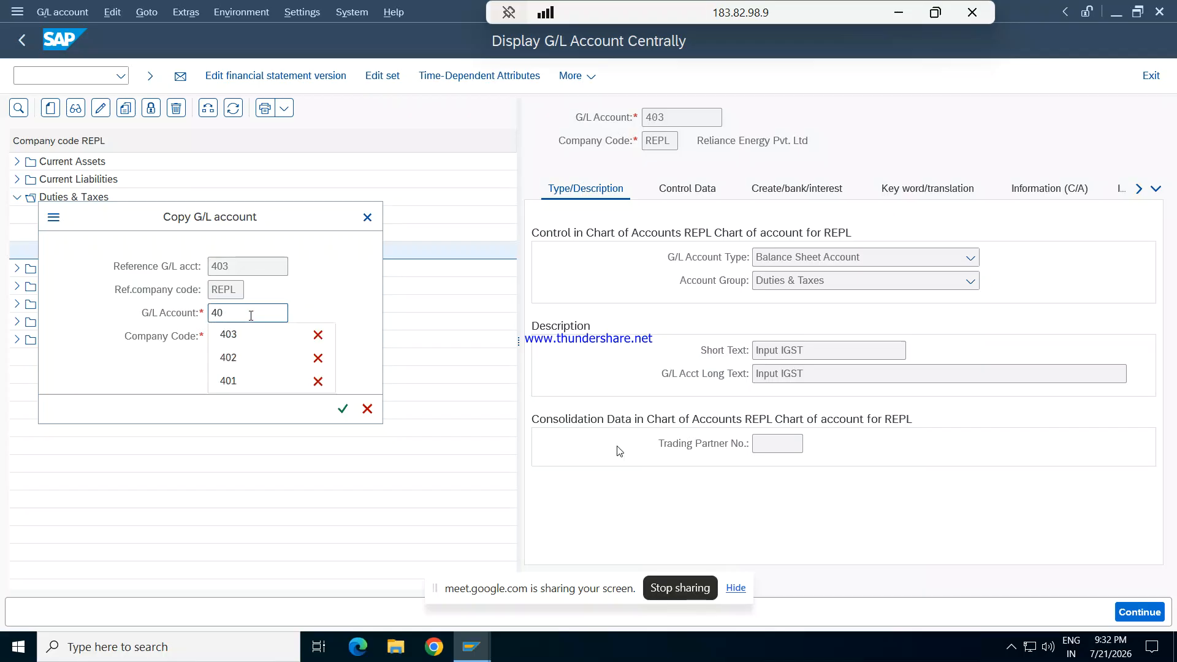
{"action": "type", "text": "4"}
{"action": "key", "text": "Return"}
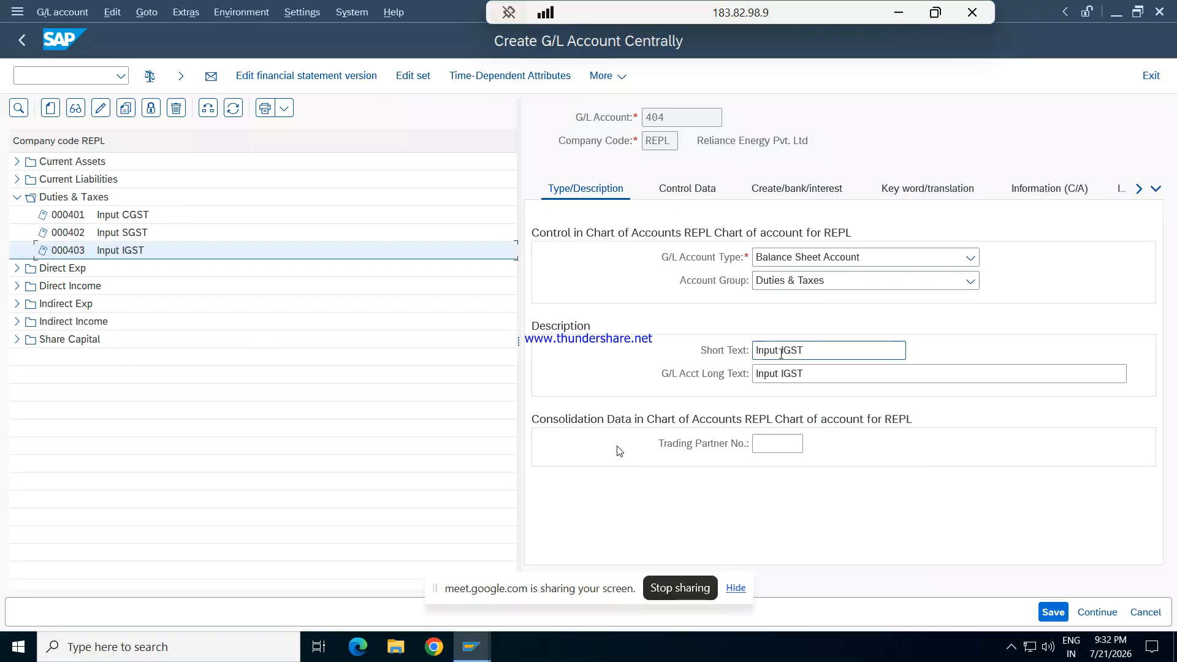
- Change the short text of account 404 to Ouput CGST
{"action": "left_click_drag", "start_coordinate": [780, 353], "coordinate": [747, 355]}
{"action": "type", "text": "o"}
{"action": "key", "text": "BackSpace"}
{"action": "type", "text": "Ouput"}
{"action": "left_click", "coordinate": [790, 350]}
{"action": "key", "text": "Delete"}
{"action": "type", "text": "C"}
{"action": "left_click", "coordinate": [780, 374]}
{"action": "key", "text": "Return"}
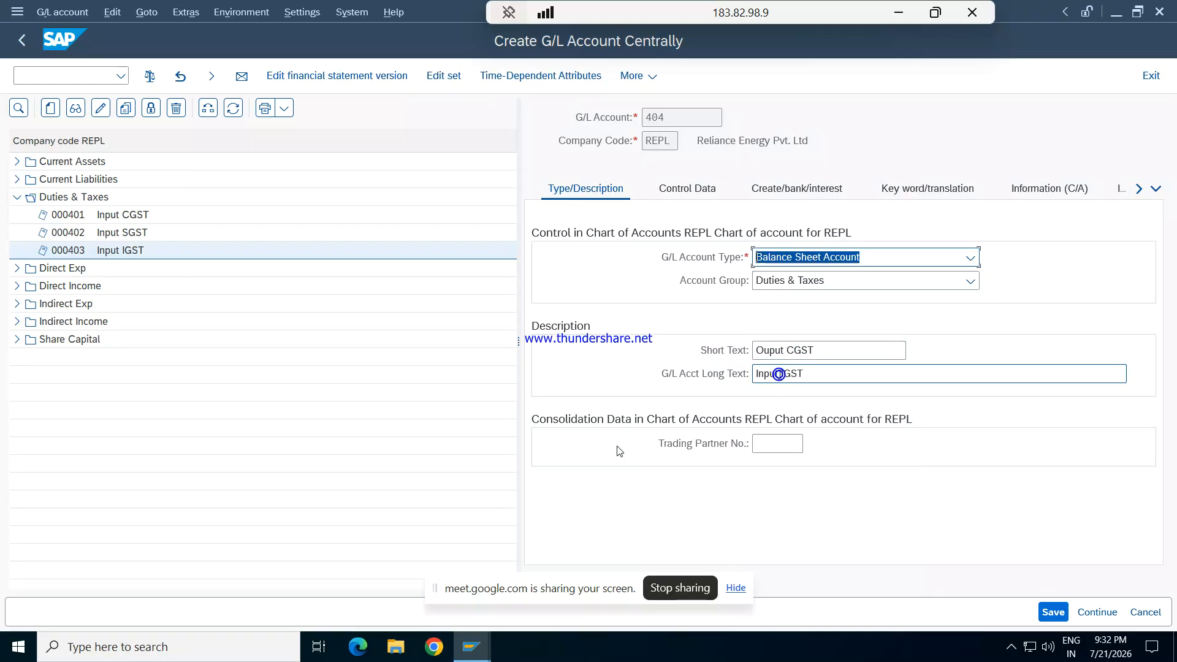
- Copy account 404's short text, Ouput CGST, into its long text and save the account
{"action": "left_click_drag", "start_coordinate": [819, 346], "coordinate": [740, 350]}
{"action": "left_click", "coordinate": [807, 374]}
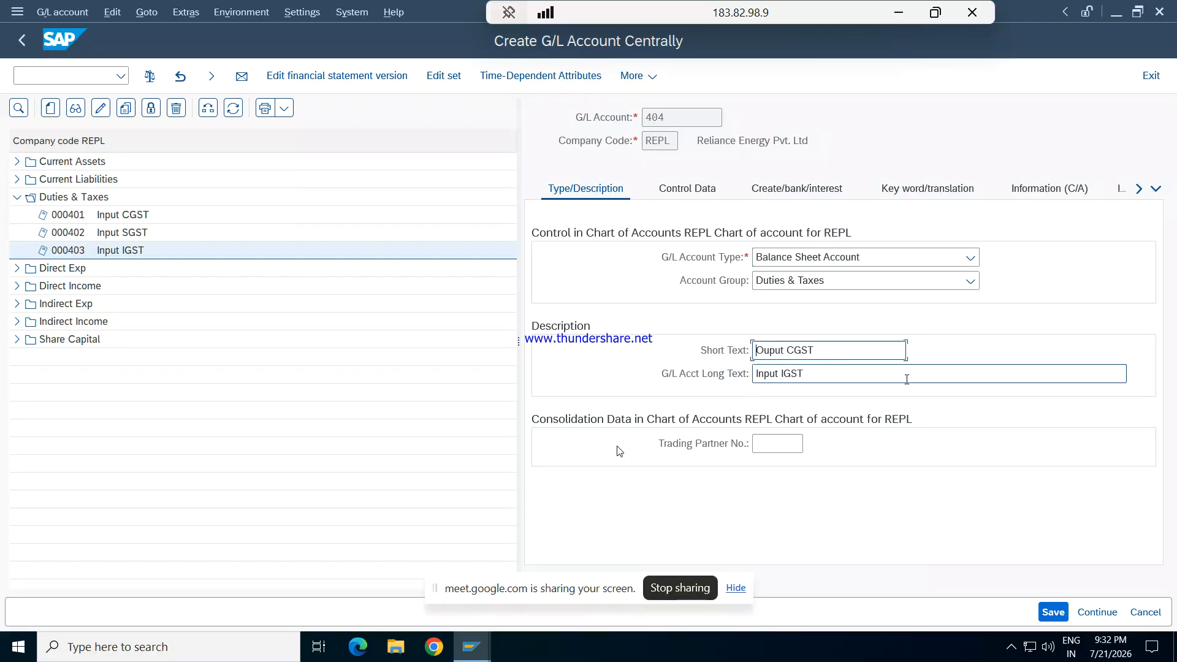
{"action": "left_click_drag", "start_coordinate": [806, 374], "coordinate": [720, 375]}
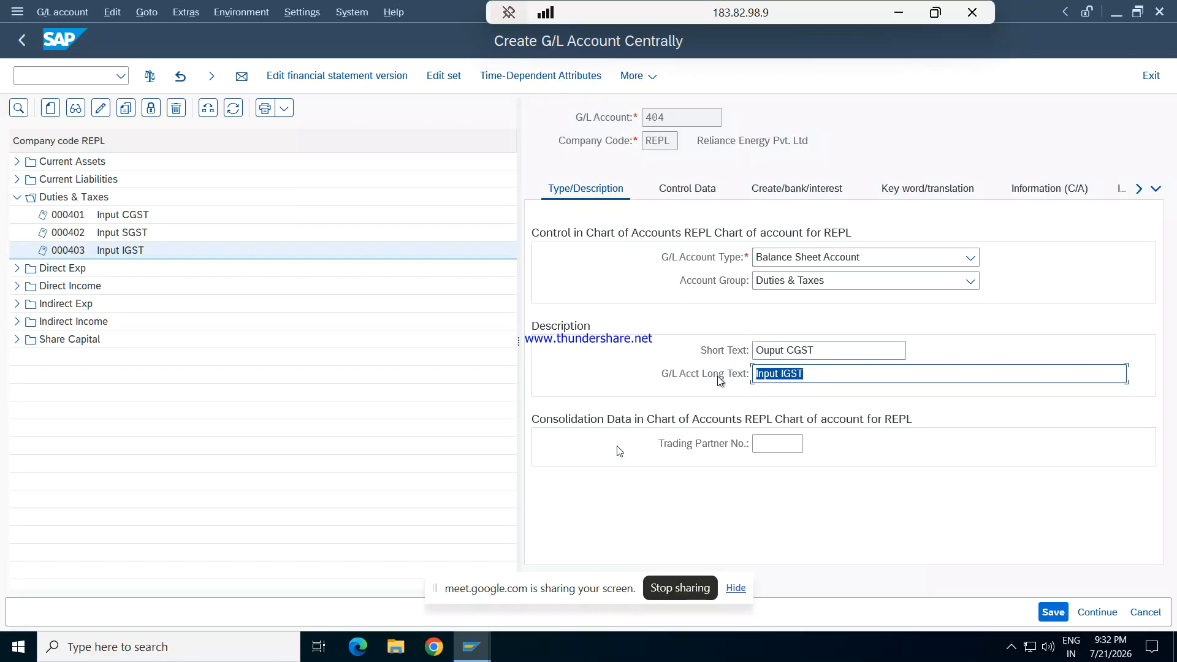
{"action": "key", "text": "ctrl+v"}
{"action": "left_click", "coordinate": [1052, 612]}
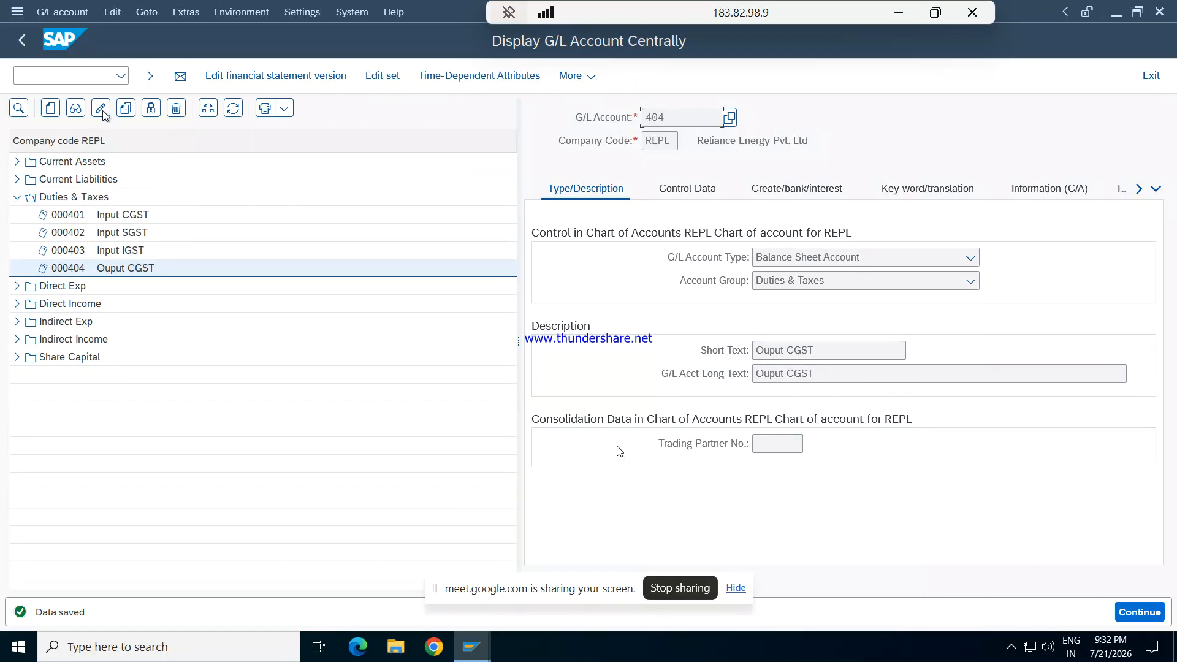
- Copy G/L account 404 to a new account 405 in company code REPL
{"action": "left_click", "coordinate": [124, 109]}
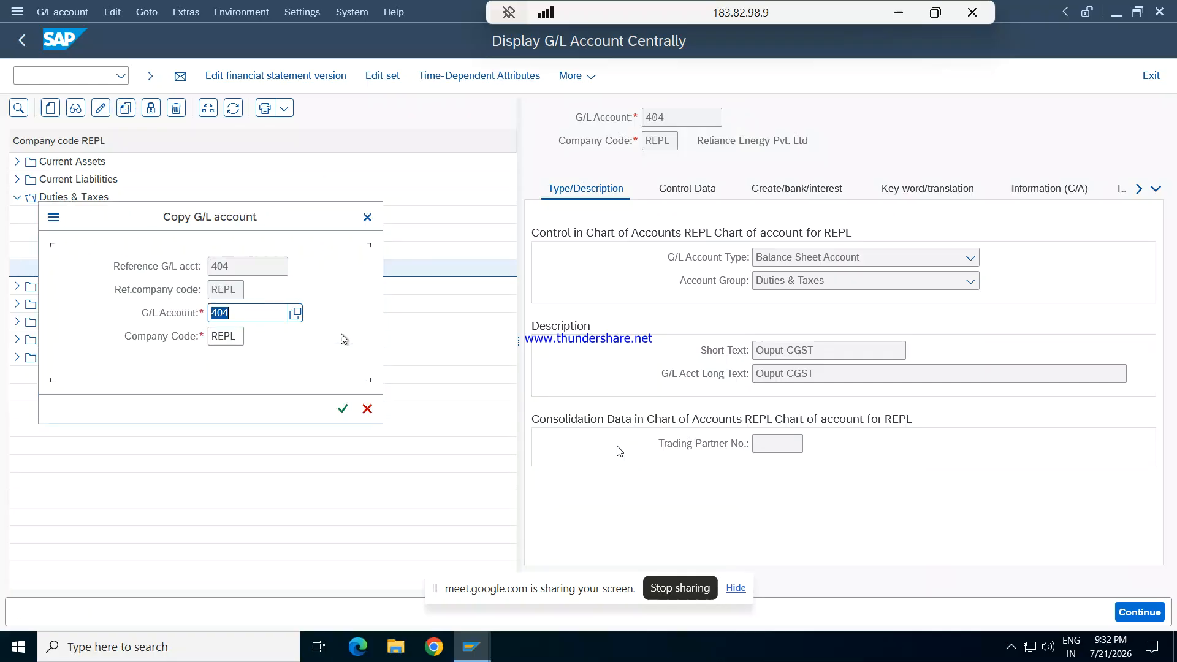
{"action": "left_click", "coordinate": [269, 315]}
{"action": "key", "text": "BackSpace"}
{"action": "type", "text": "5"}
{"action": "key", "text": "Return"}
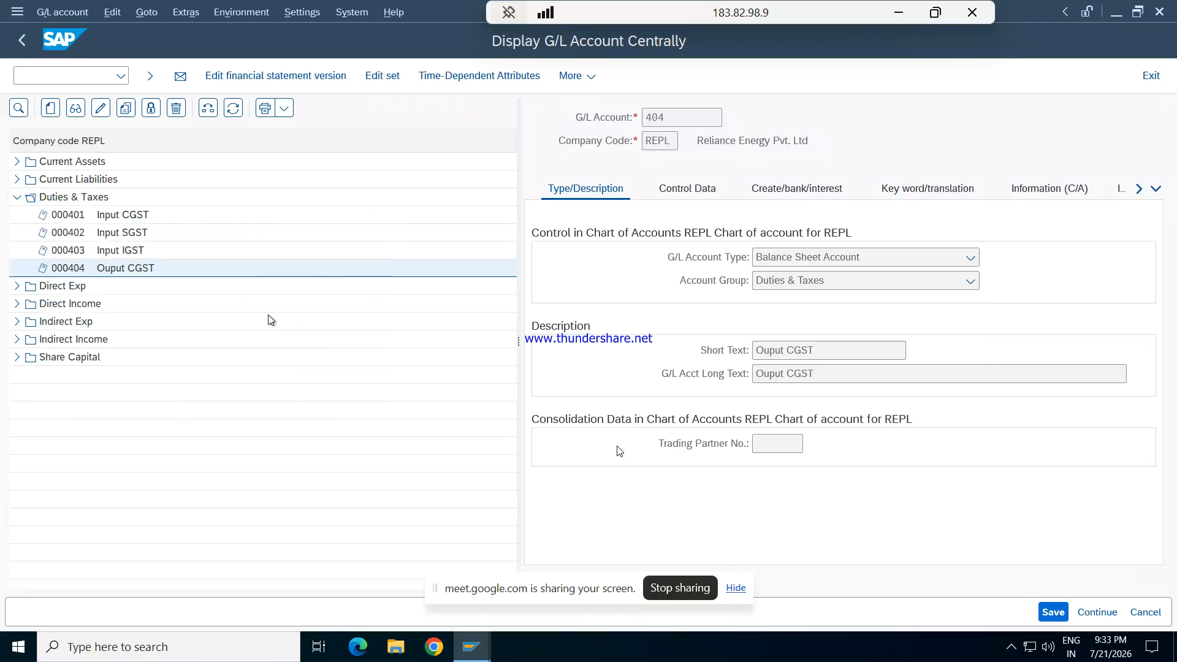
- Change account 405's short and long texts to Ouput SGST and save the account
{"action": "left_click", "coordinate": [786, 352]}
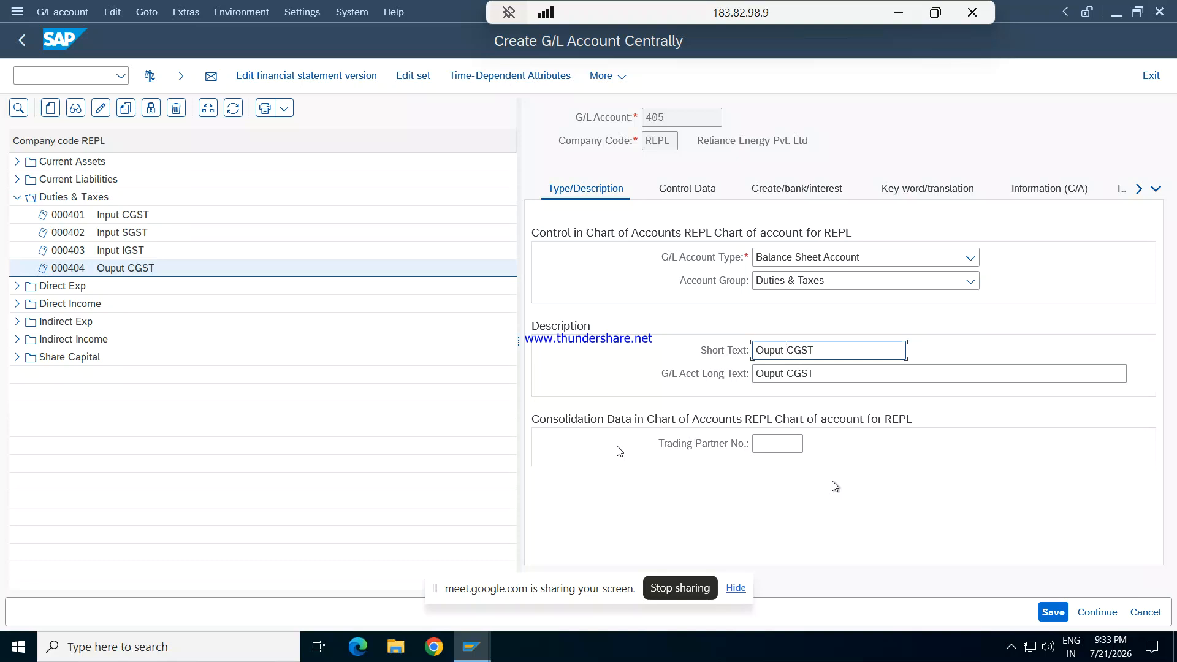
{"action": "type", "text": "S"}
{"action": "key", "text": "Delete"}
{"action": "left_click", "coordinate": [787, 373]}
{"action": "type", "text": "S"}
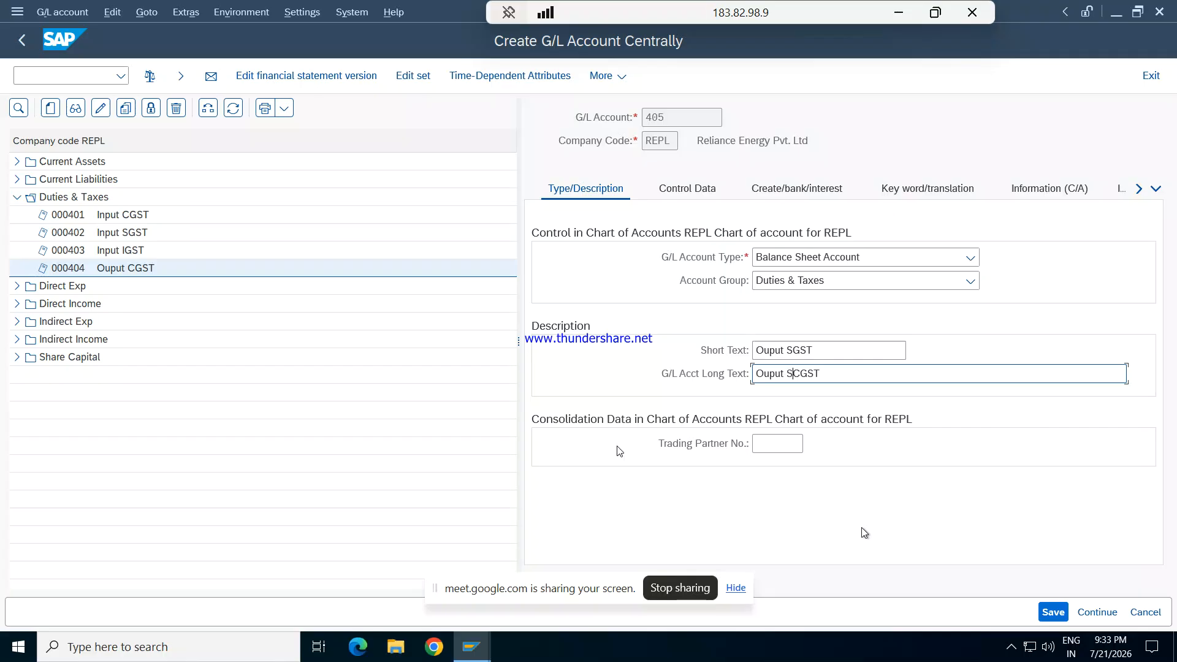
{"action": "key", "text": "Delete"}
{"action": "left_click", "coordinate": [1053, 614]}
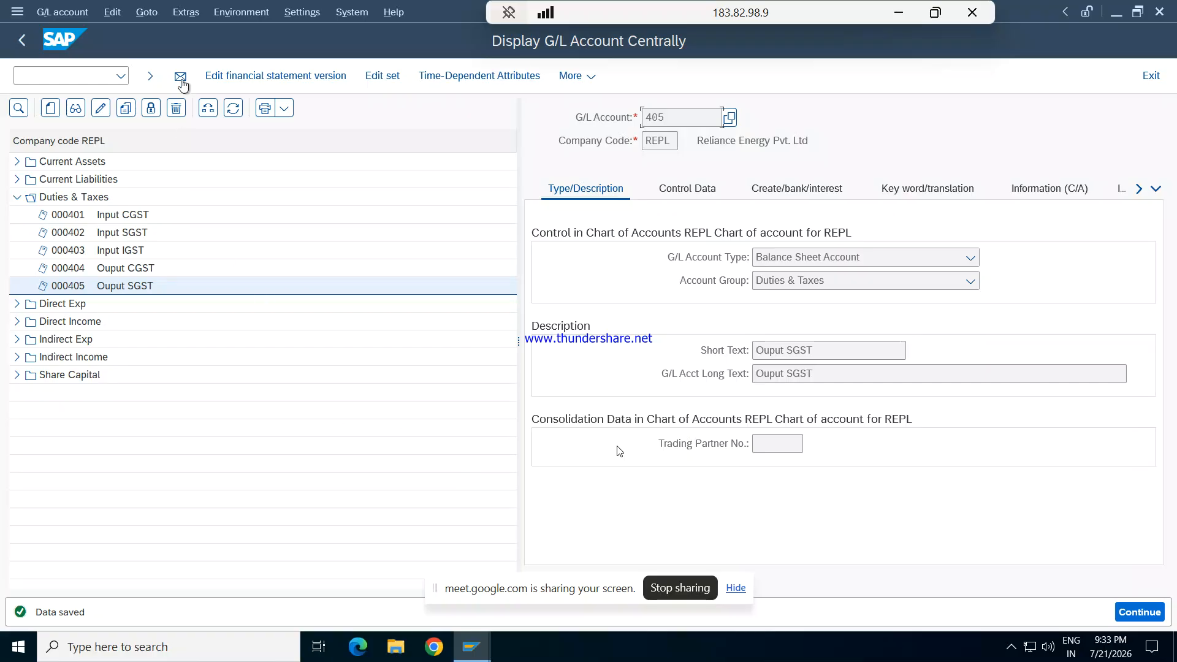
- Copy G/L account 405 to a new account 406 in company code REPL and insert I before SGST in its short text
{"action": "left_click", "coordinate": [125, 108]}
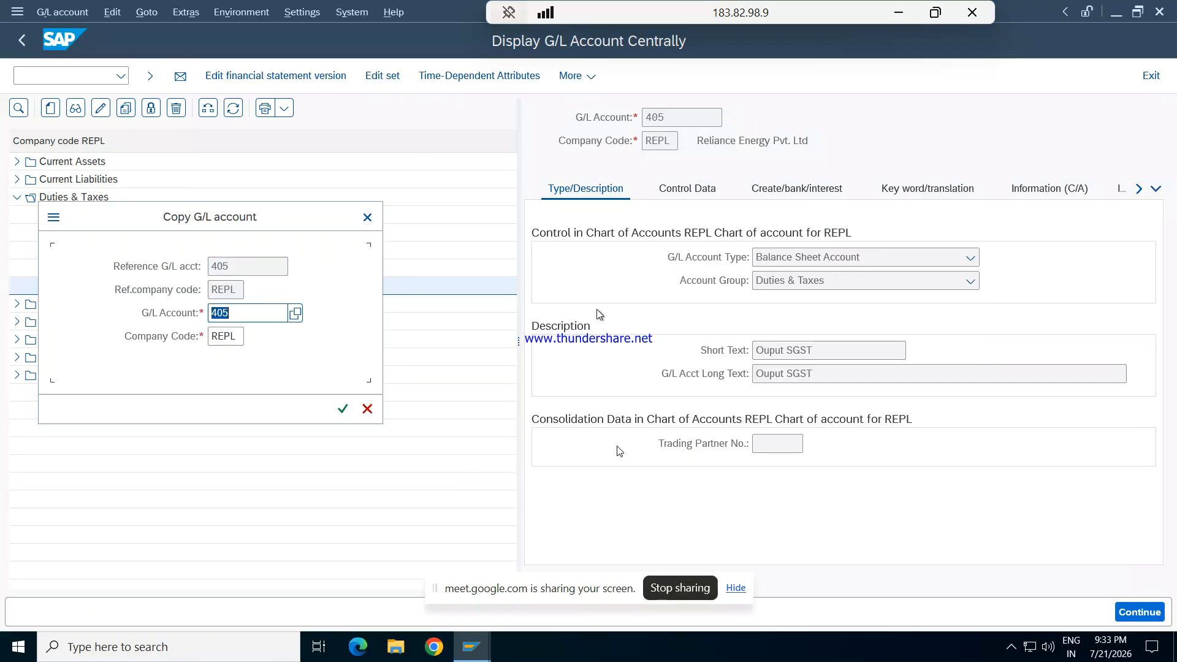
{"action": "left_click", "coordinate": [258, 316]}
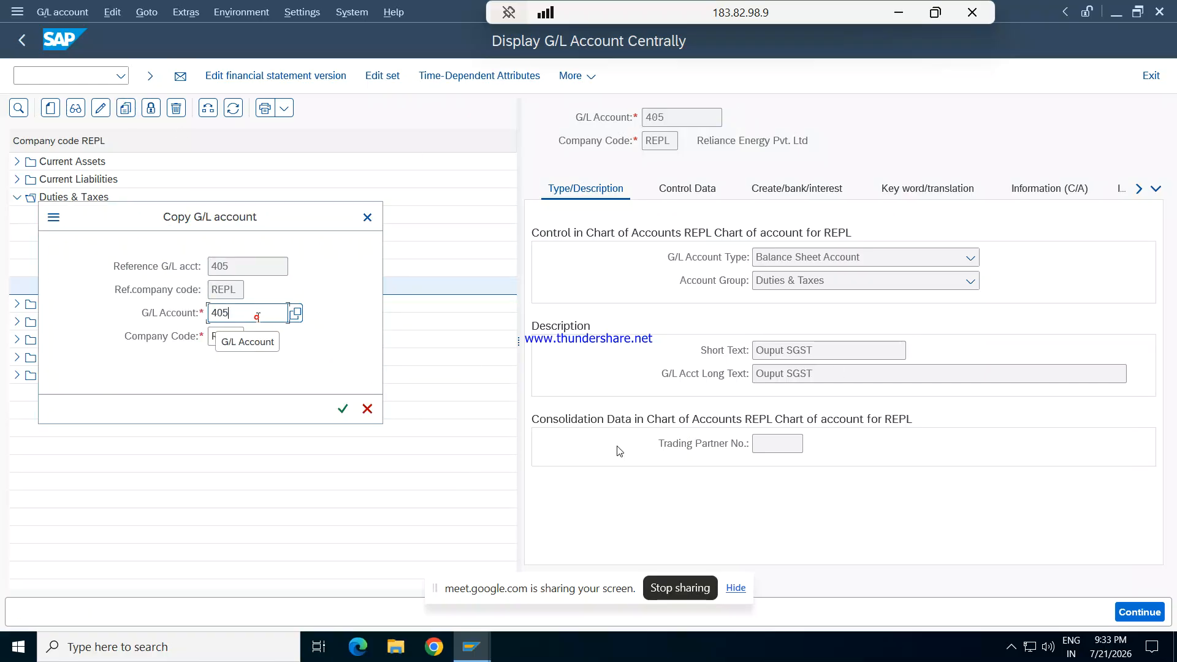
{"action": "key", "text": "BackSpace"}
{"action": "type", "text": "6"}
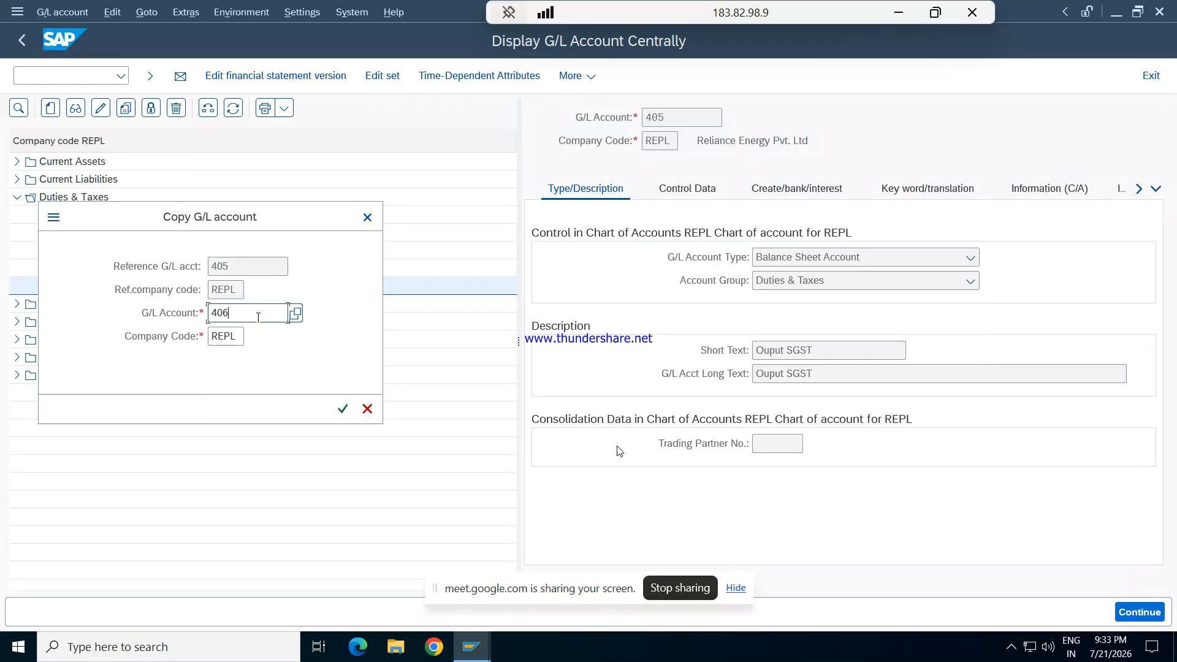
{"action": "key", "text": "Return"}
{"action": "left_click", "coordinate": [790, 348]}
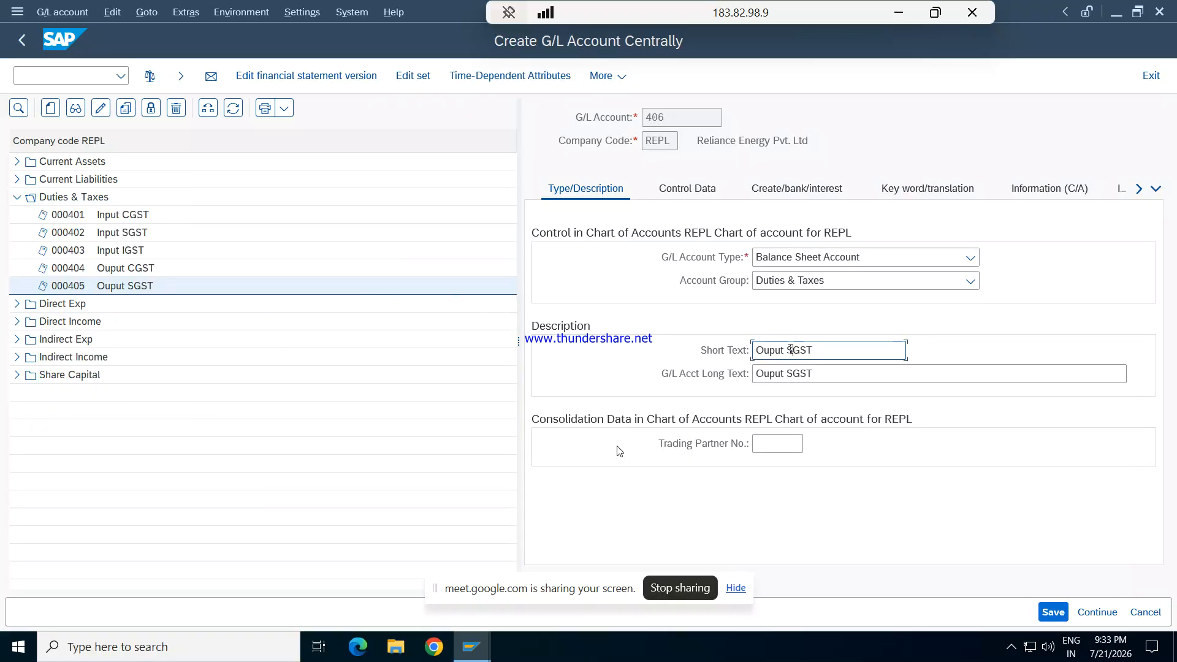
{"action": "type", "text": "I"}
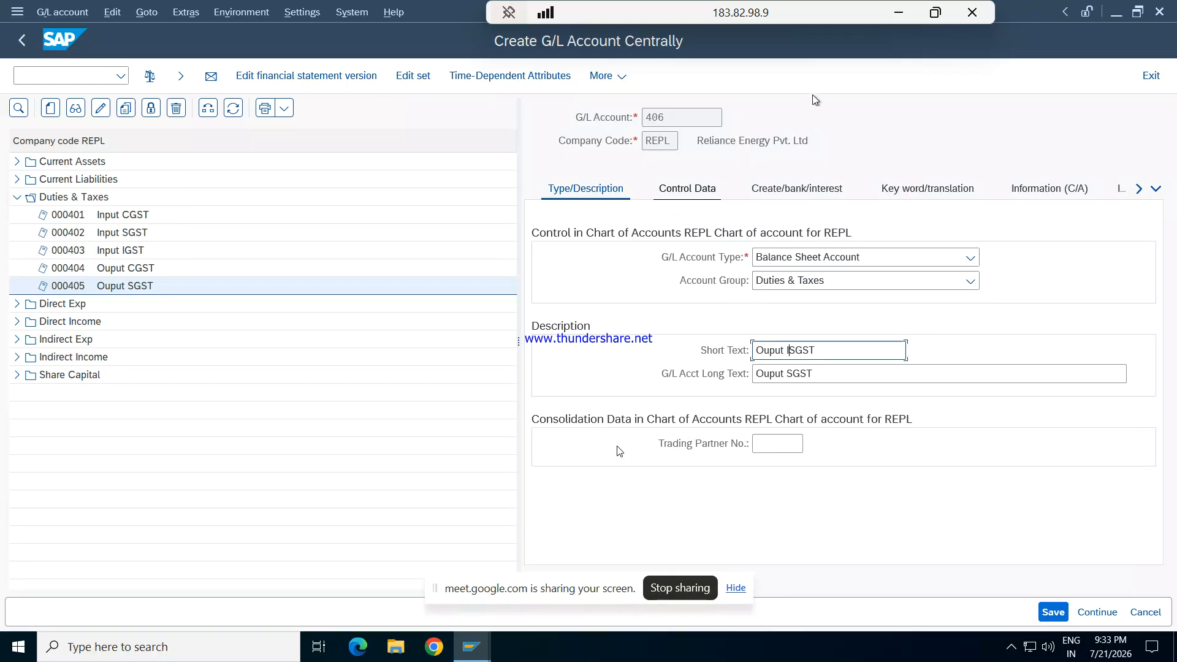
- Switch to the Google Meet call, admit the waiting guest and return to the remote SAP session
{"action": "left_click", "coordinate": [890, 17]}
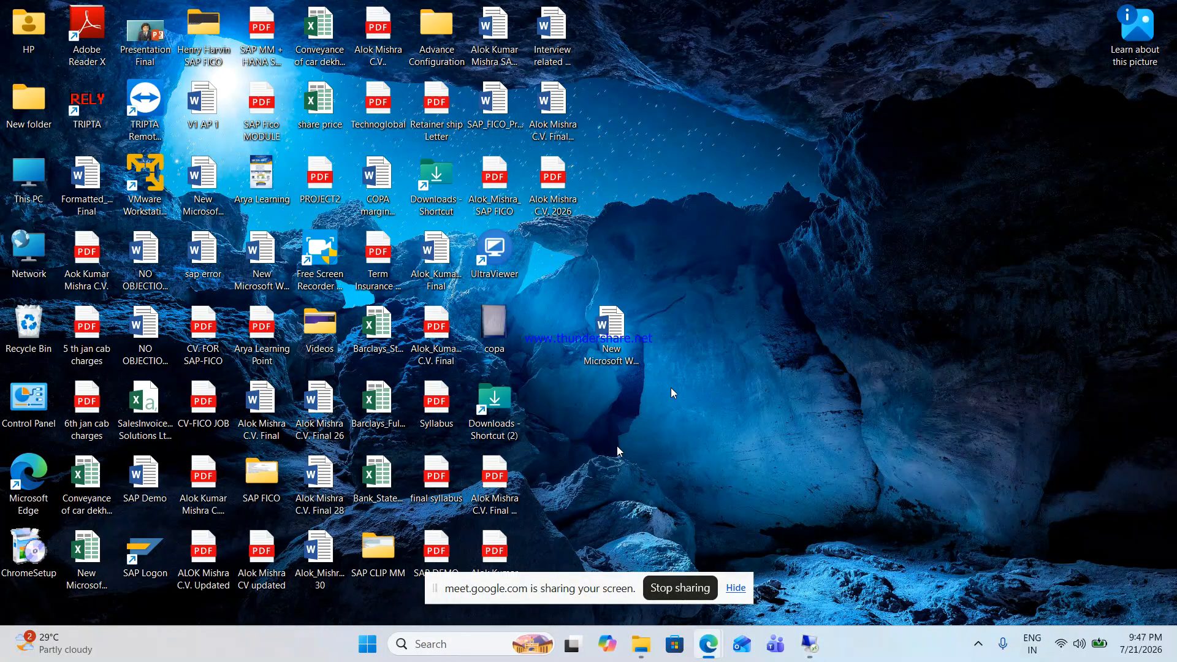
{"action": "left_click", "coordinate": [640, 643]}
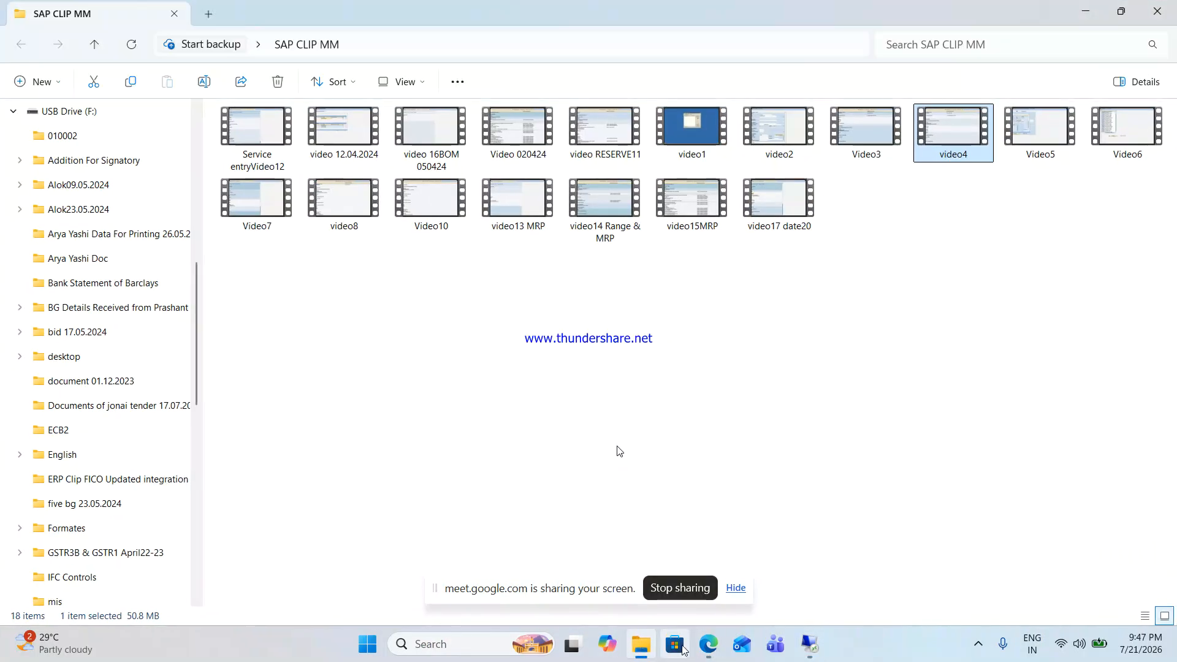
{"action": "mouse_move", "coordinate": [708, 644]}
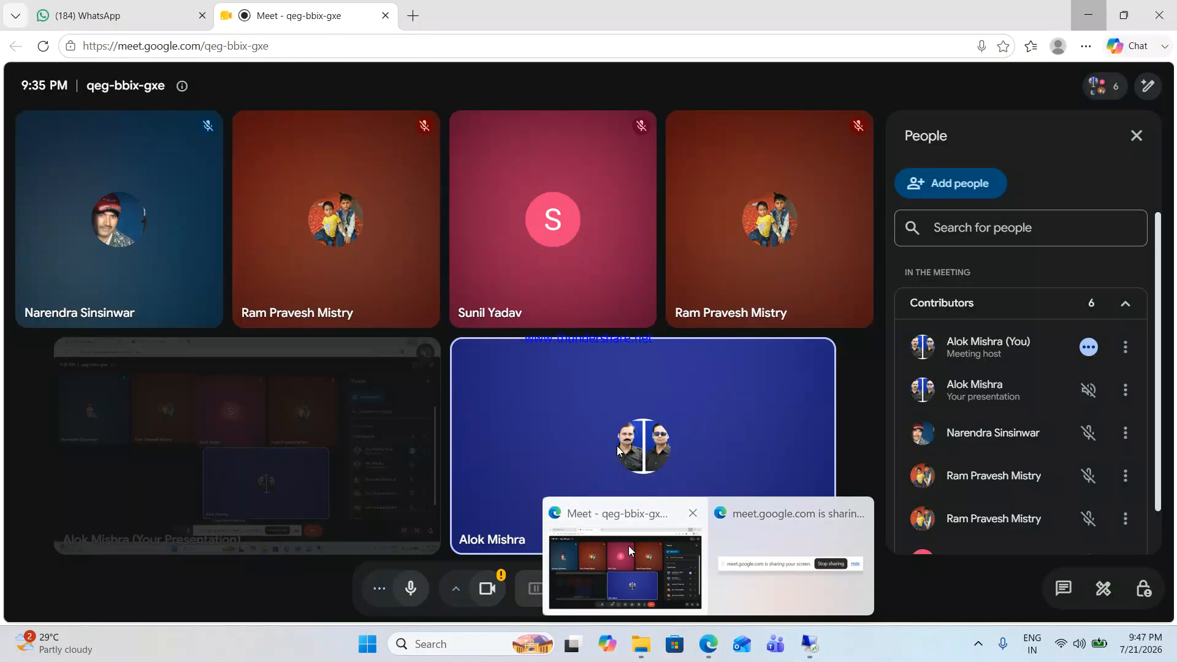
{"action": "left_click", "coordinate": [628, 546]}
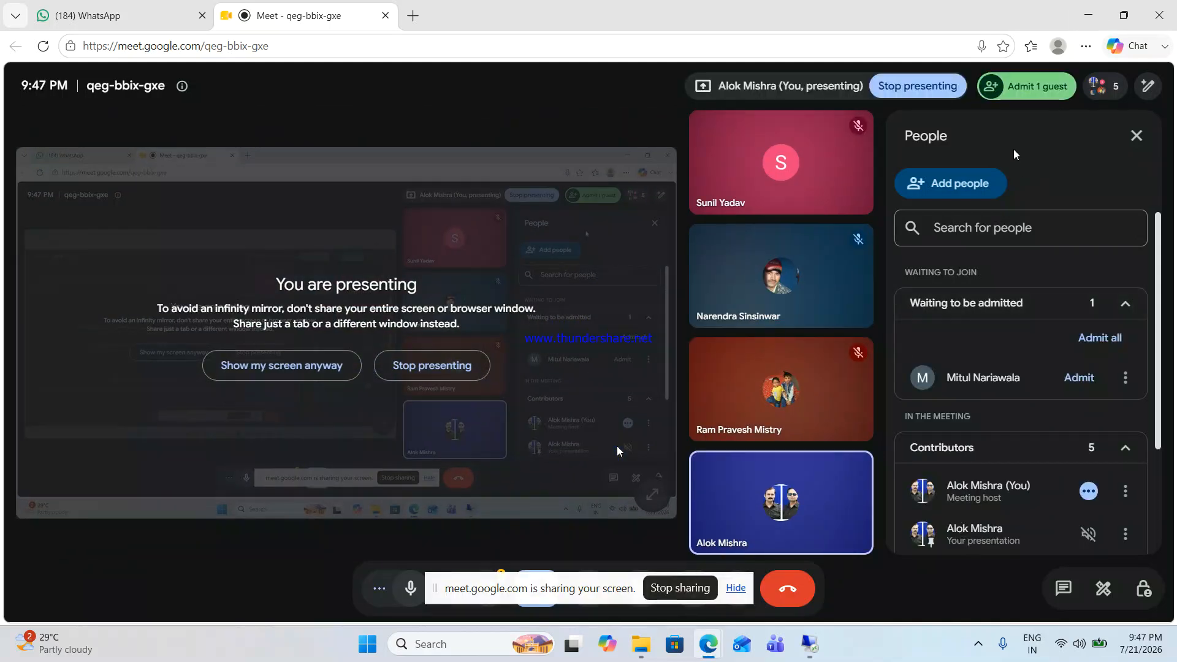
{"action": "left_click", "coordinate": [1079, 379]}
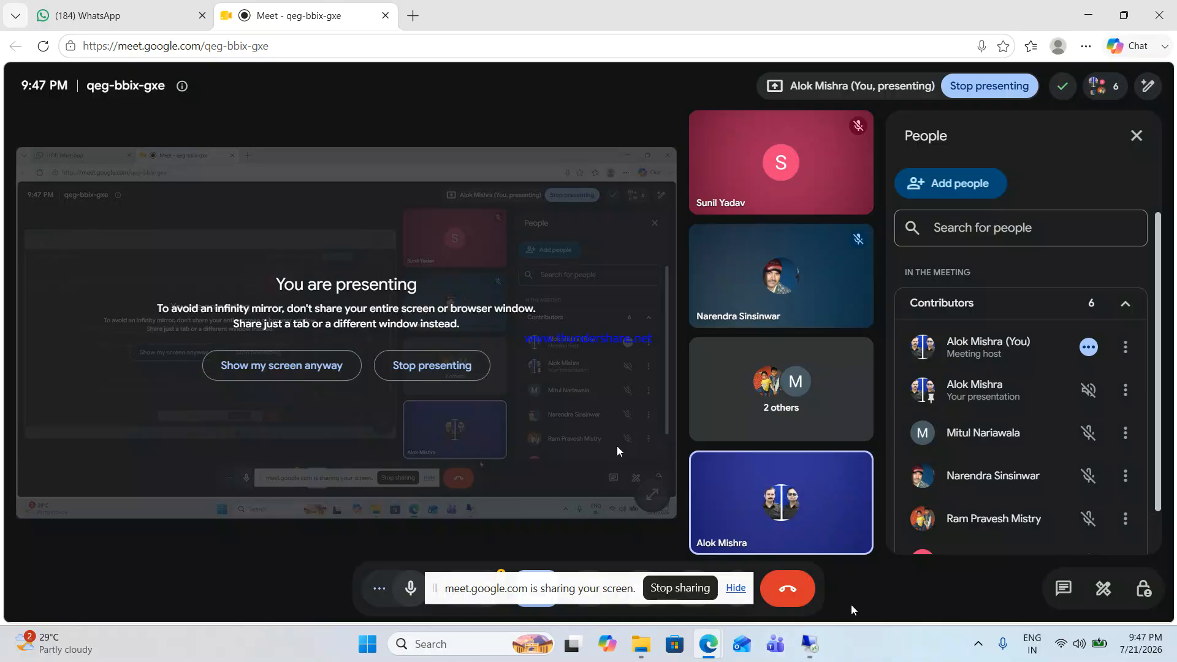
{"action": "mouse_move", "coordinate": [809, 640]}
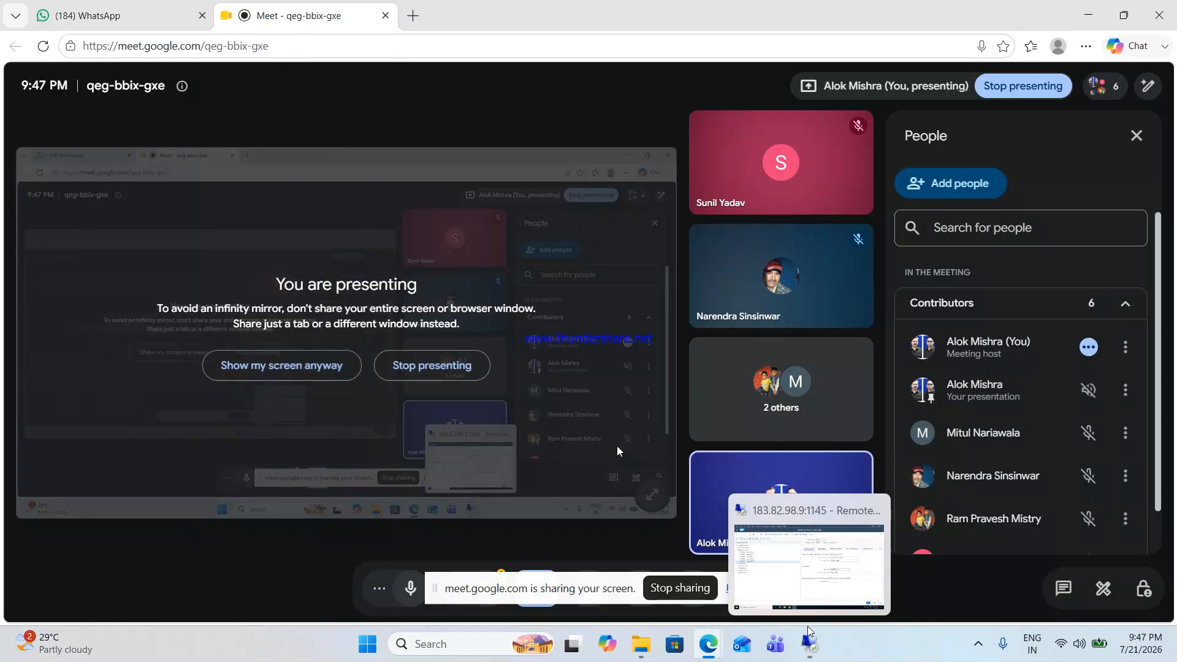
{"action": "left_click", "coordinate": [807, 640]}
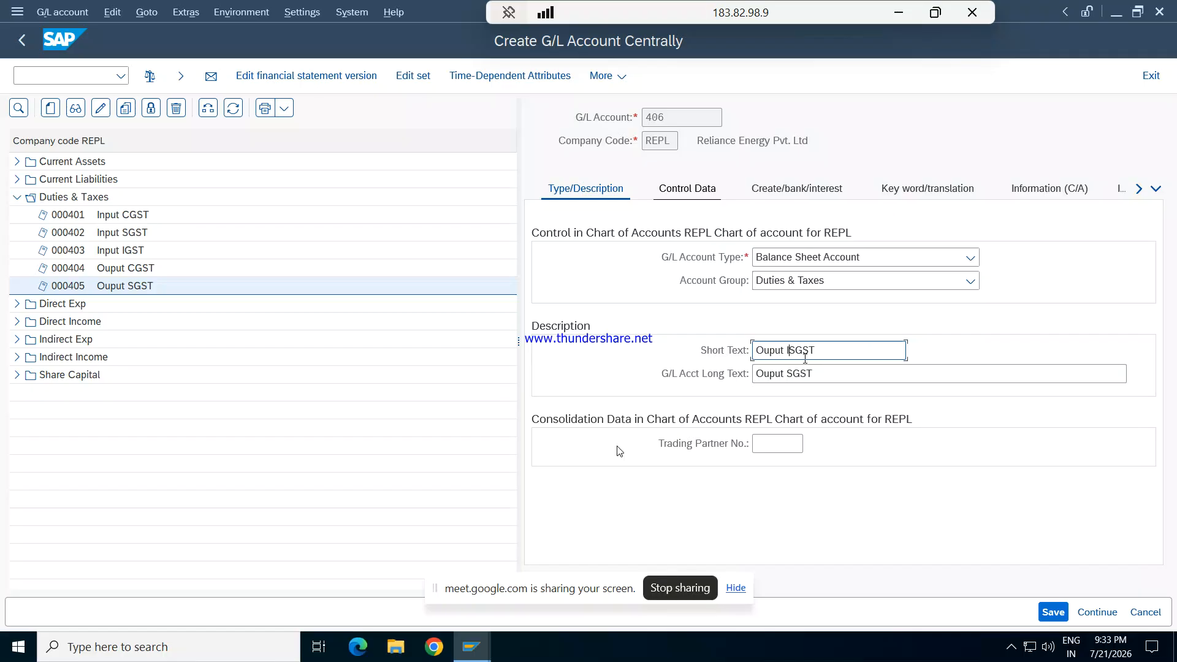
- Complete account 406's short and long texts as Ouput IGST and save the account
{"action": "key", "text": "Delete"}
{"action": "left_click", "coordinate": [789, 373]}
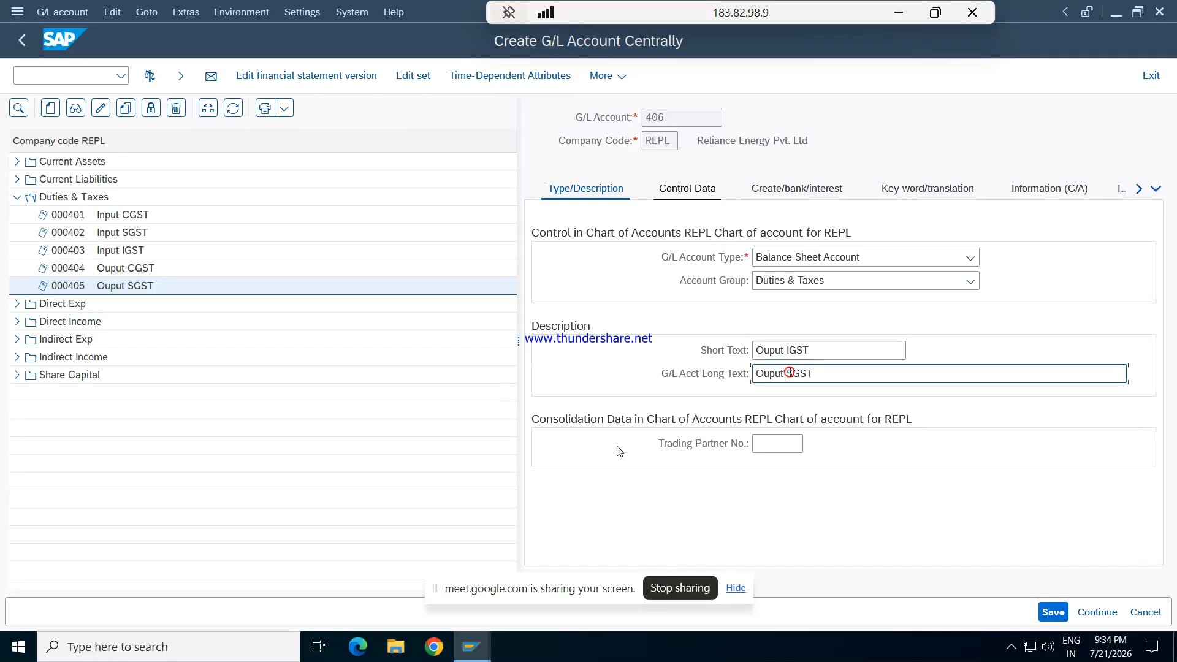
{"action": "type", "text": "I"}
{"action": "key", "text": "Delete"}
{"action": "left_click", "coordinate": [1052, 612]}
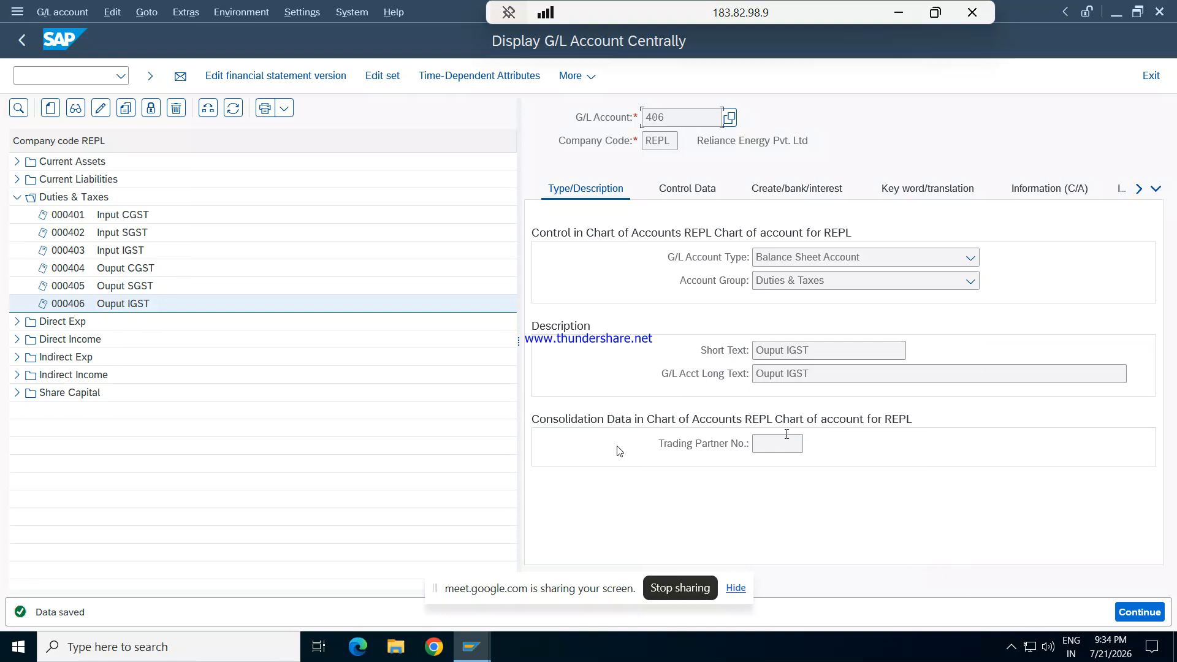
- Leave G/L account maintenance and open the Define Condition Types activity of Check Calculation Procedure in the Display IMG session
{"action": "left_click", "coordinate": [25, 40]}
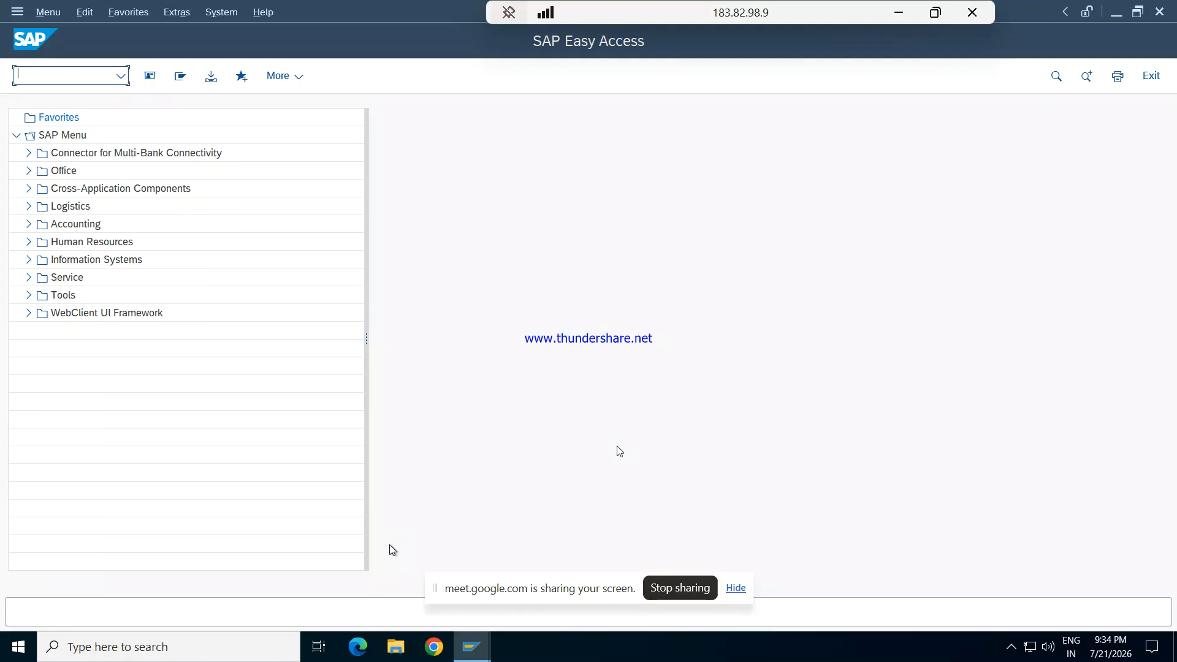
{"action": "left_click", "coordinate": [464, 647]}
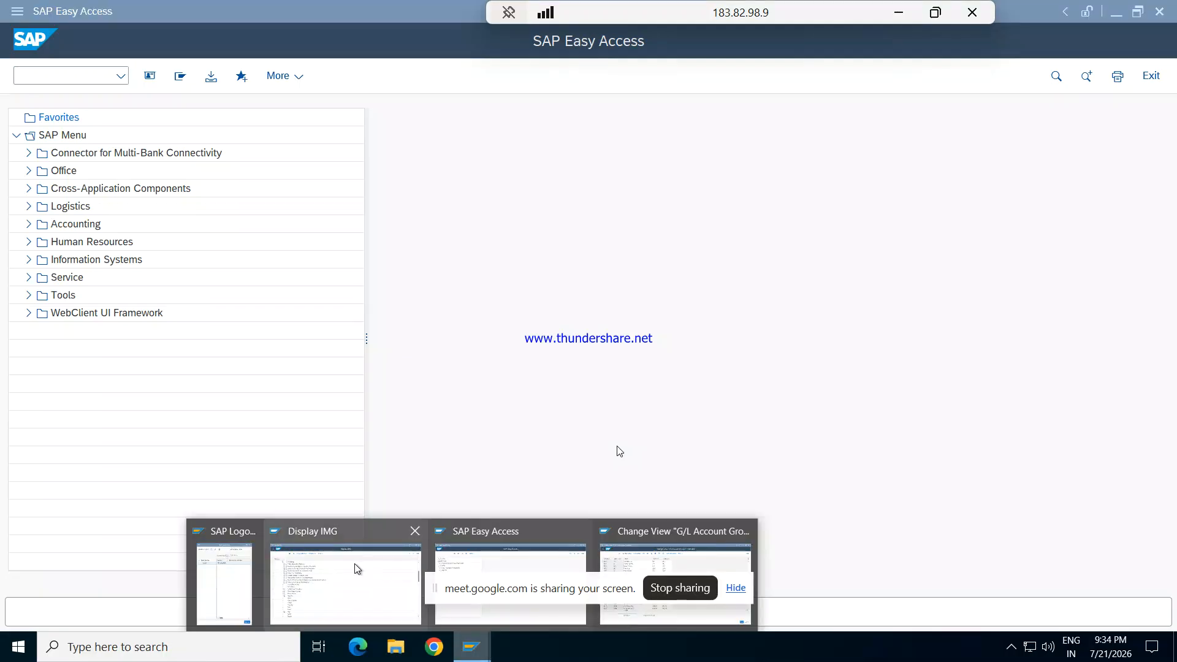
{"action": "left_click", "coordinate": [353, 562]}
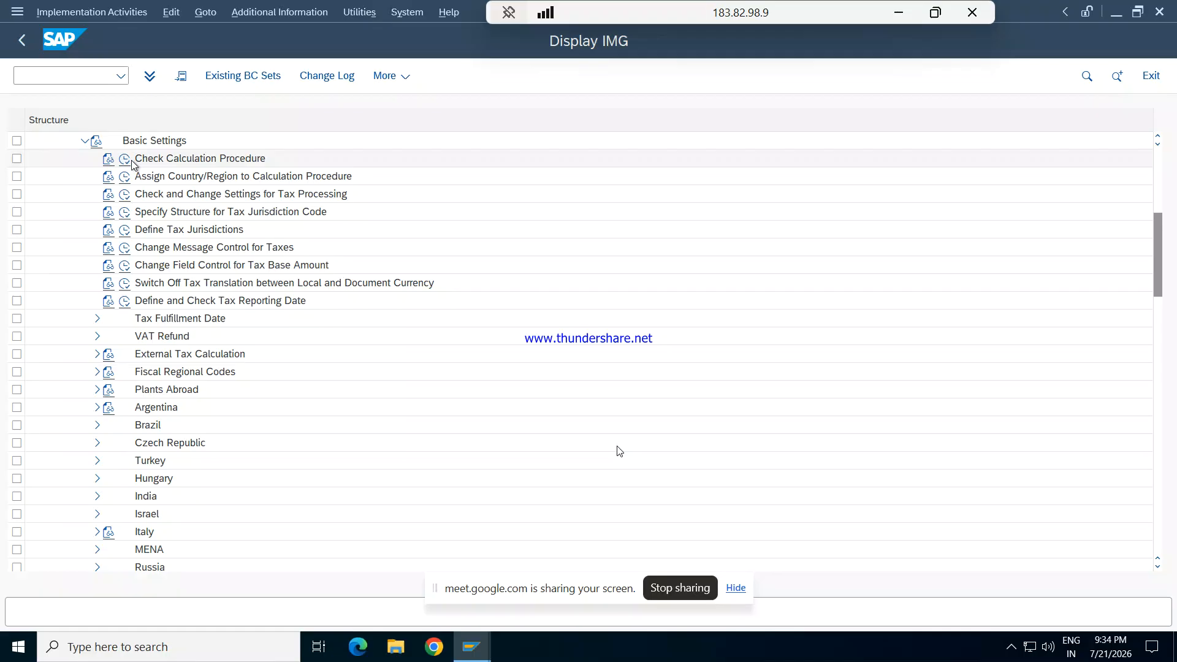
{"action": "left_click_drag", "start_coordinate": [1159, 248], "coordinate": [1159, 206]}
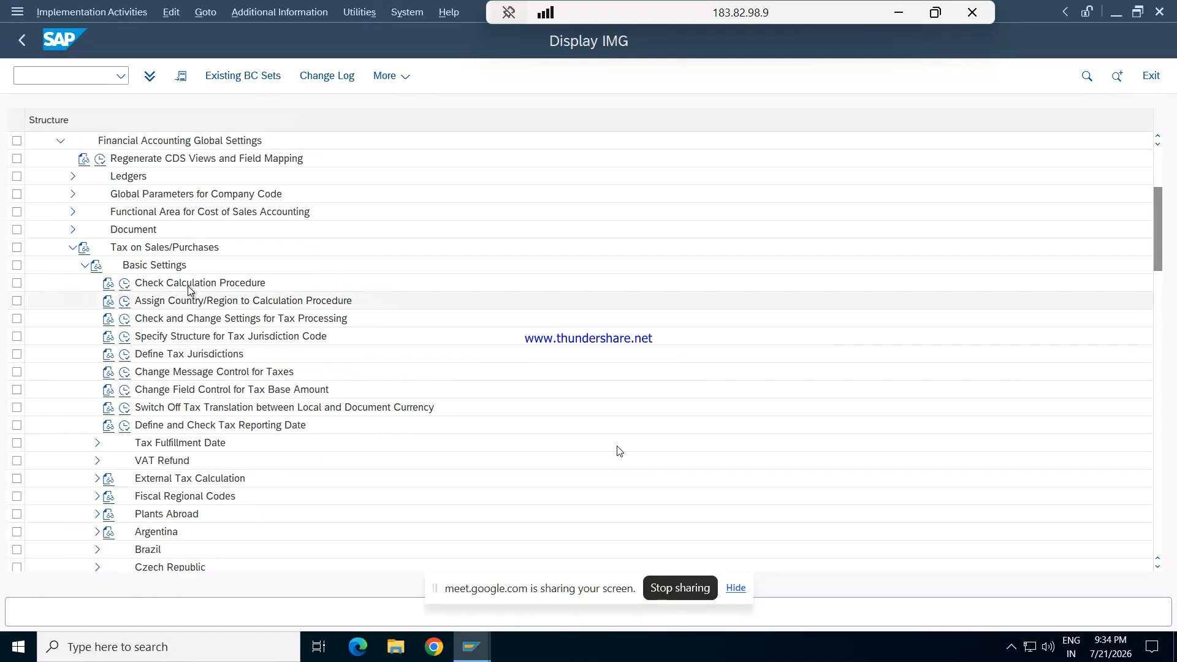
{"action": "left_click", "coordinate": [123, 285]}
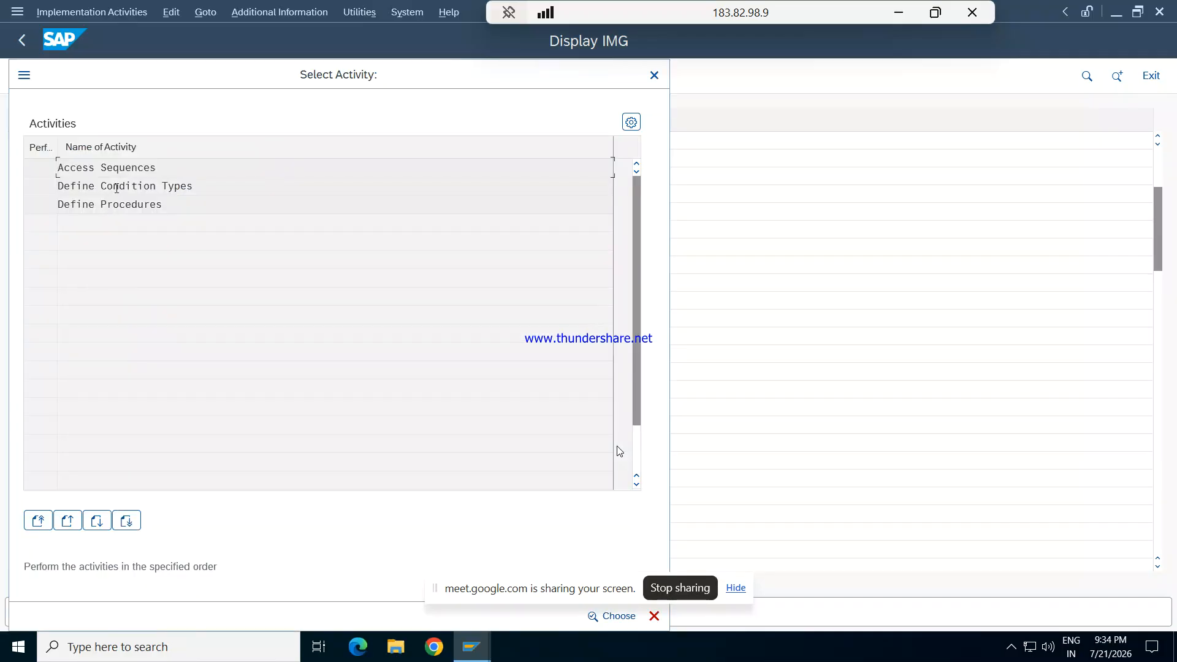
{"action": "double_click", "coordinate": [116, 186]}
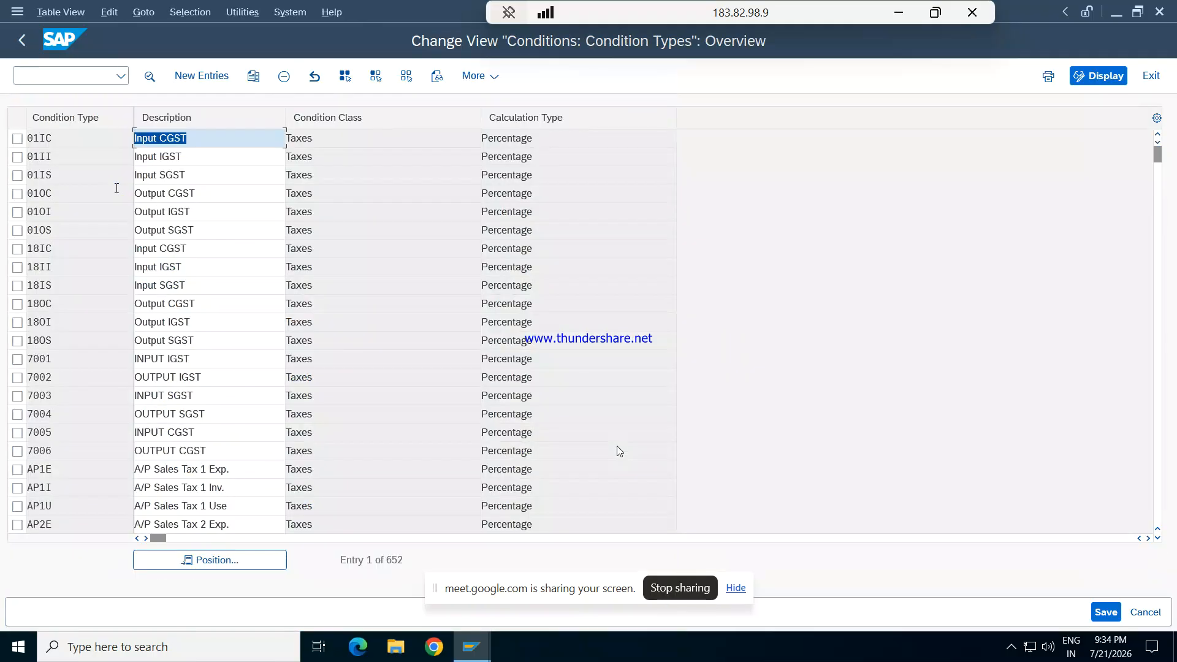
- Start a new condition type ICGT with the description Input CGST for REPL
{"action": "left_click", "coordinate": [219, 76]}
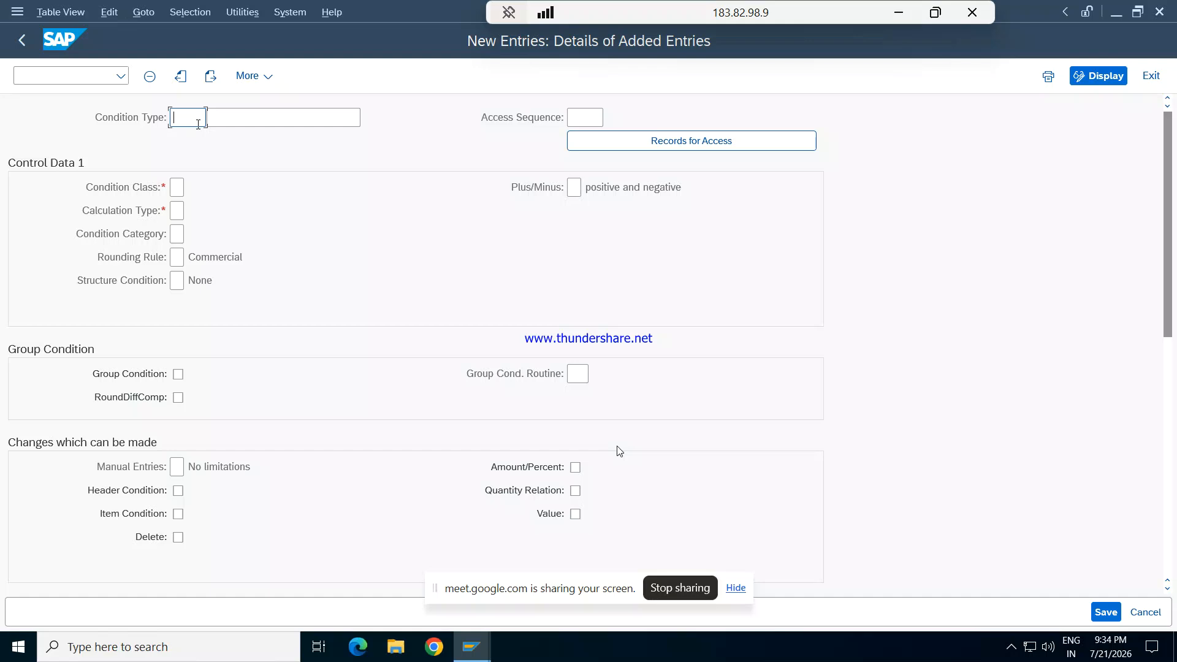
{"action": "type", "text": "i"}
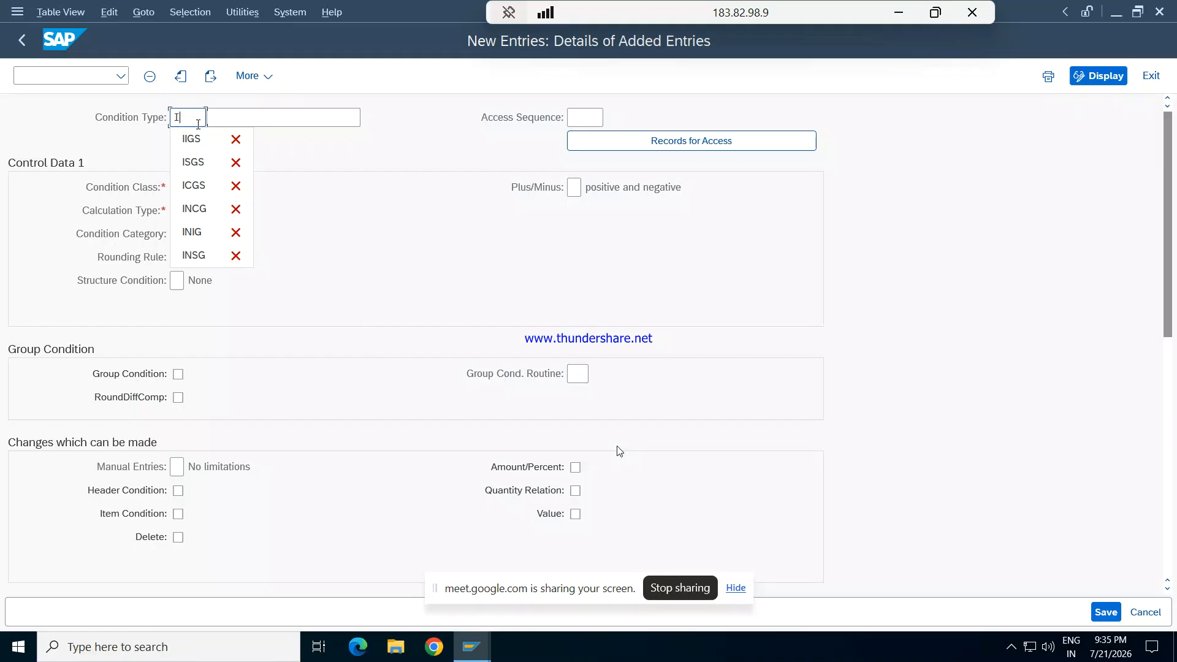
{"action": "type", "text": "c"}
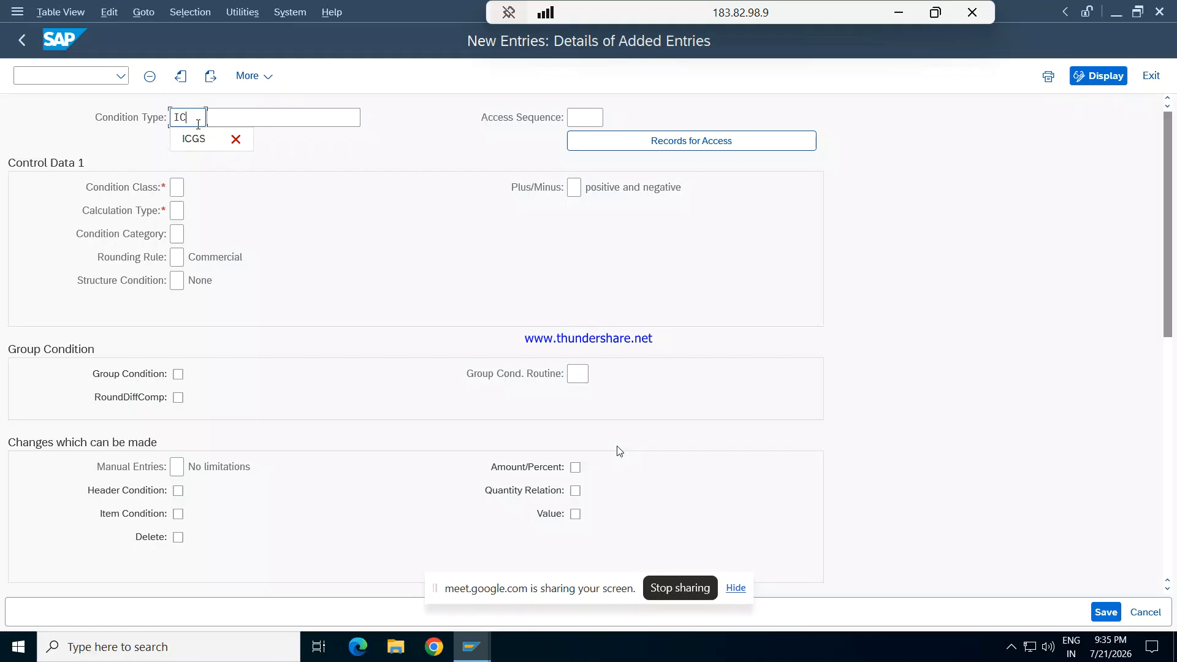
{"action": "type", "text": "GT"}
{"action": "key", "text": "Tab"}
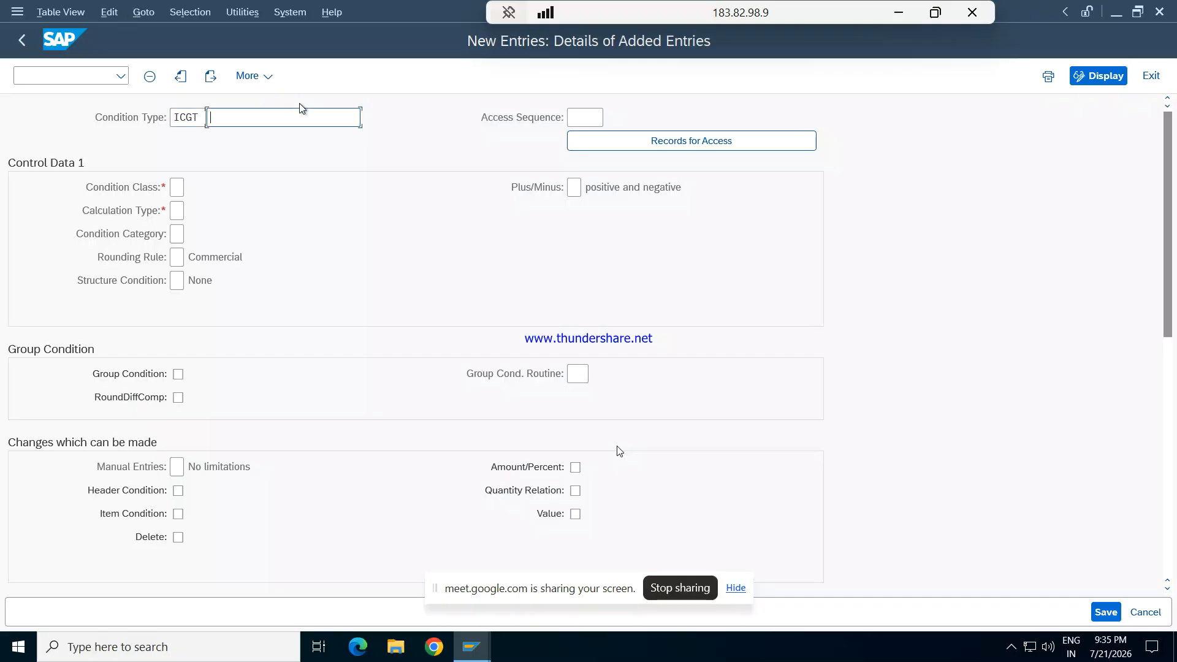
{"action": "type", "text": "Input "}
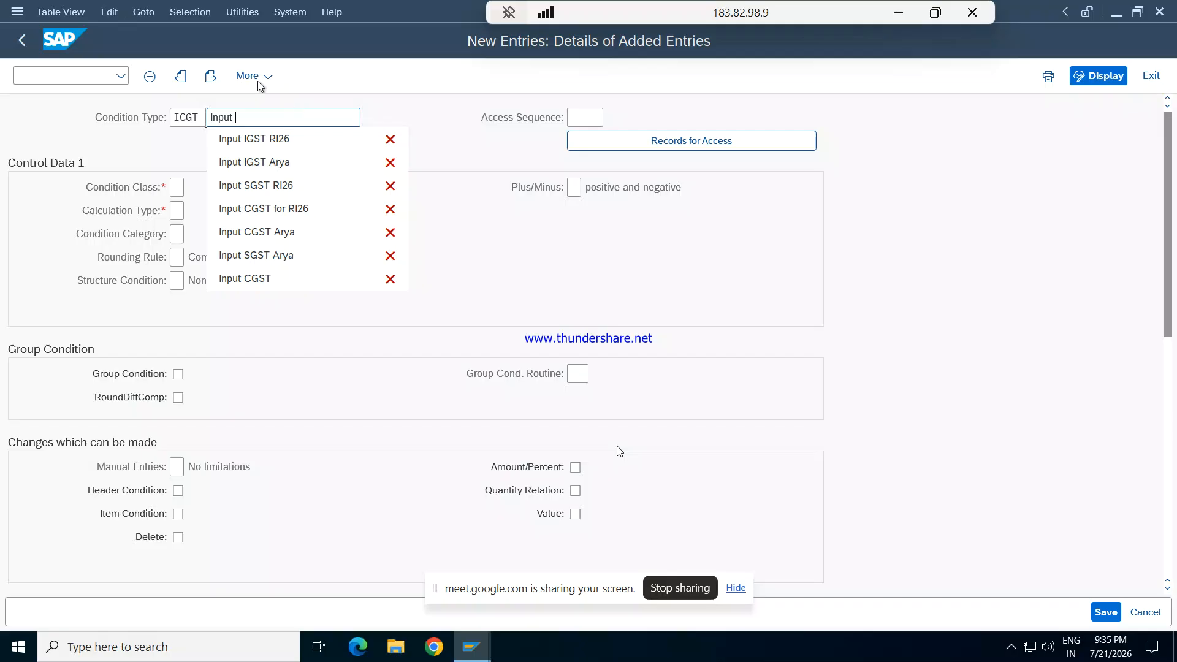
{"action": "type", "text": "CGST"}
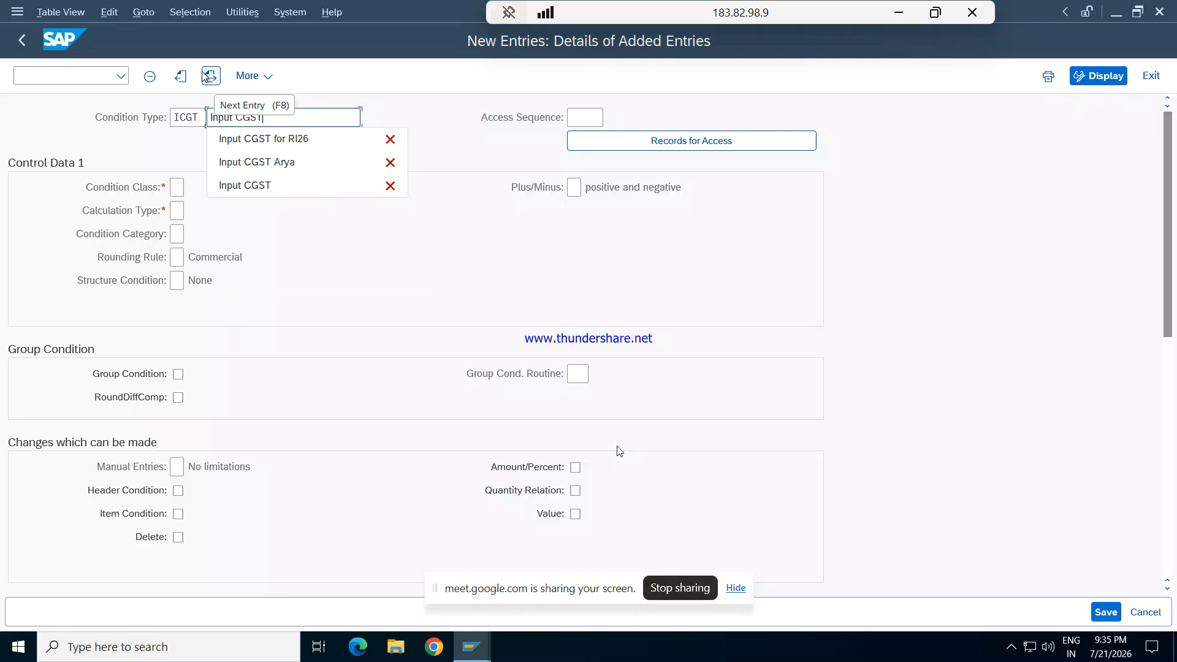
{"action": "type", "text": " f"}
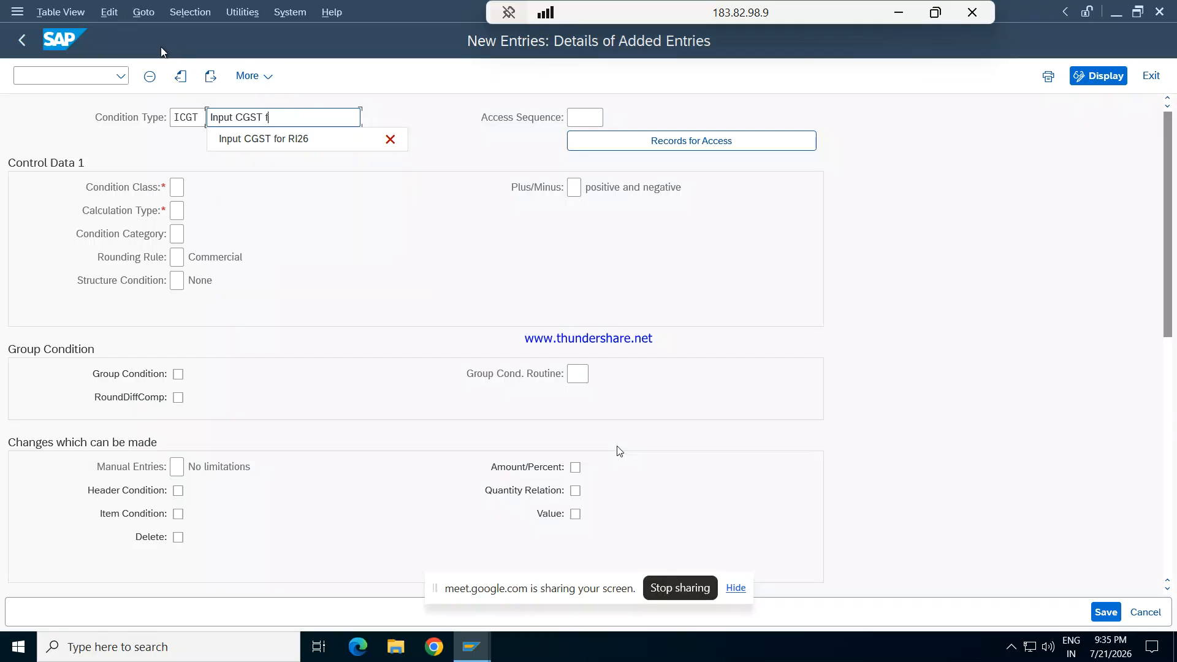
{"action": "type", "text": "or R"}
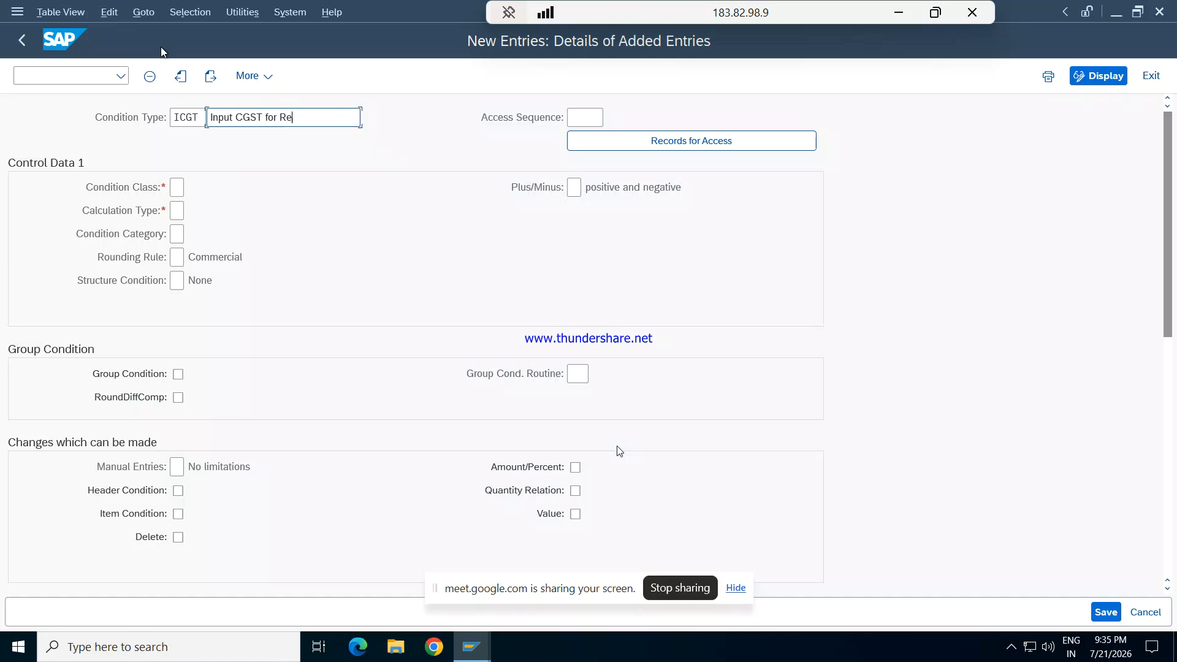
{"action": "type", "text": "EPL"}
{"action": "key", "text": "Tab"}
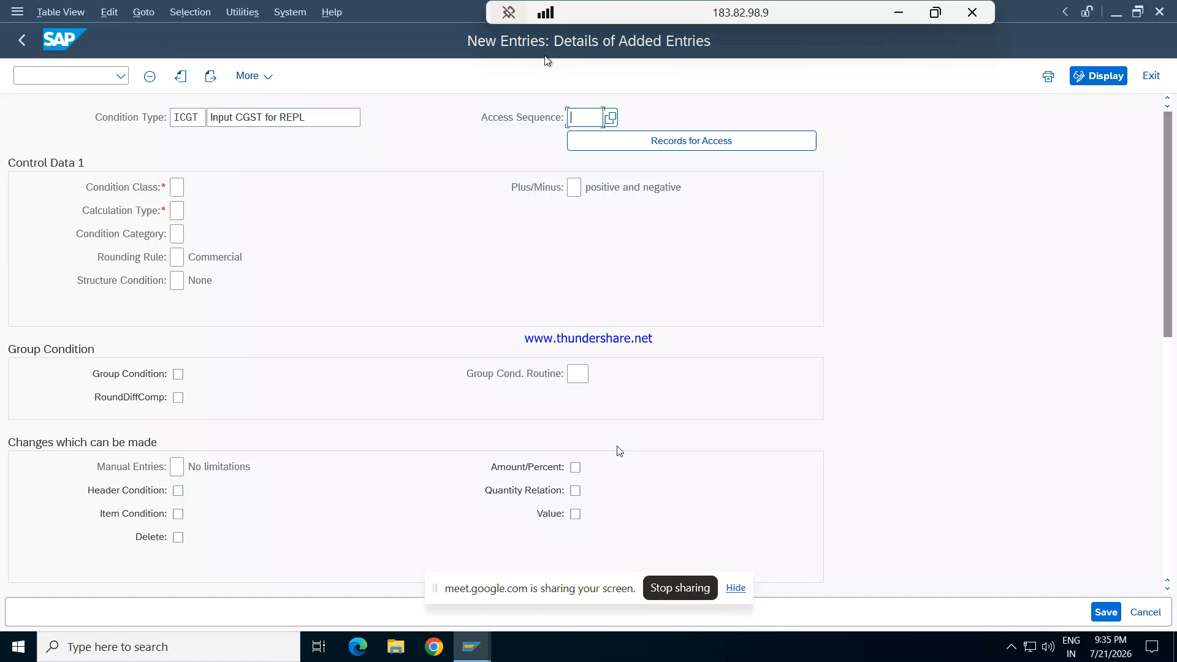
- Assign access sequence MWST to condition type ICGT and set its condition class to D (Taxes)
{"action": "left_click", "coordinate": [611, 117]}
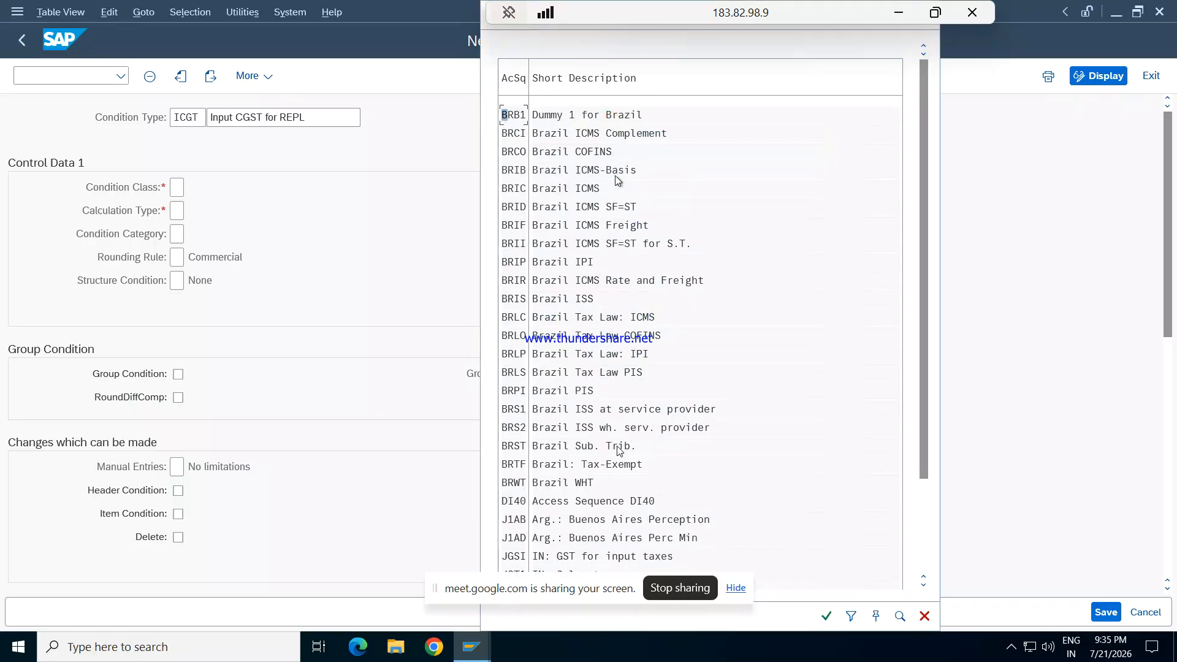
{"action": "scroll", "coordinate": [921, 299], "scroll_direction": "down", "scroll_amount": 3}
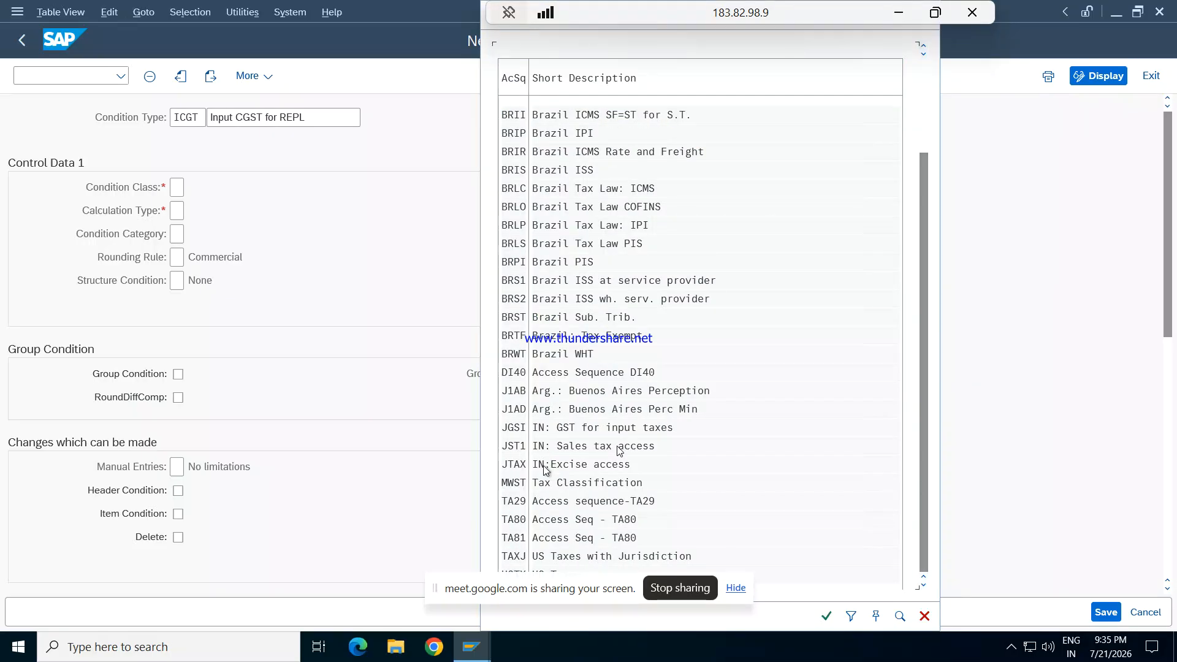
{"action": "double_click", "coordinate": [519, 488]}
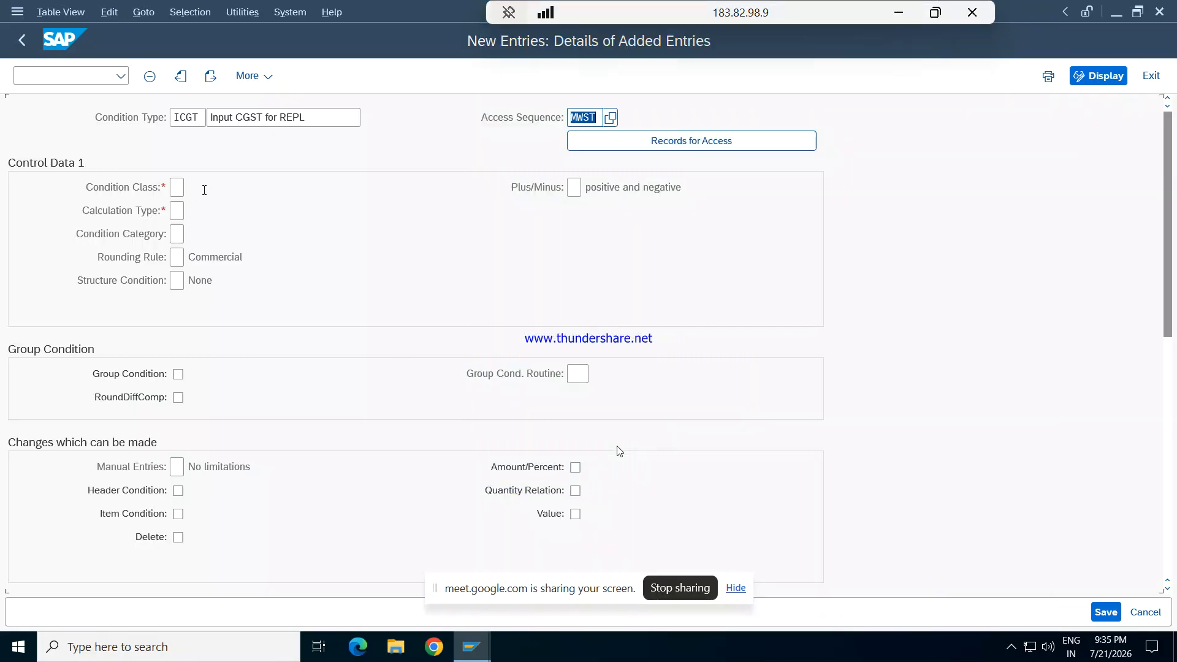
{"action": "left_click", "coordinate": [182, 190]}
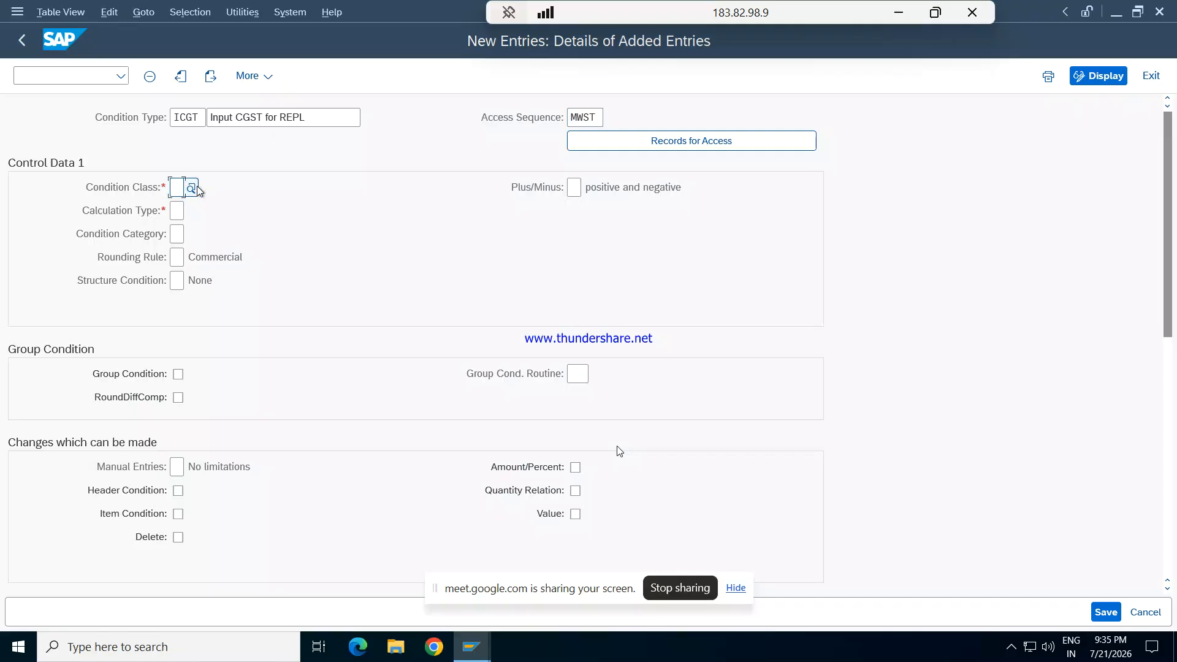
{"action": "left_click", "coordinate": [192, 189]}
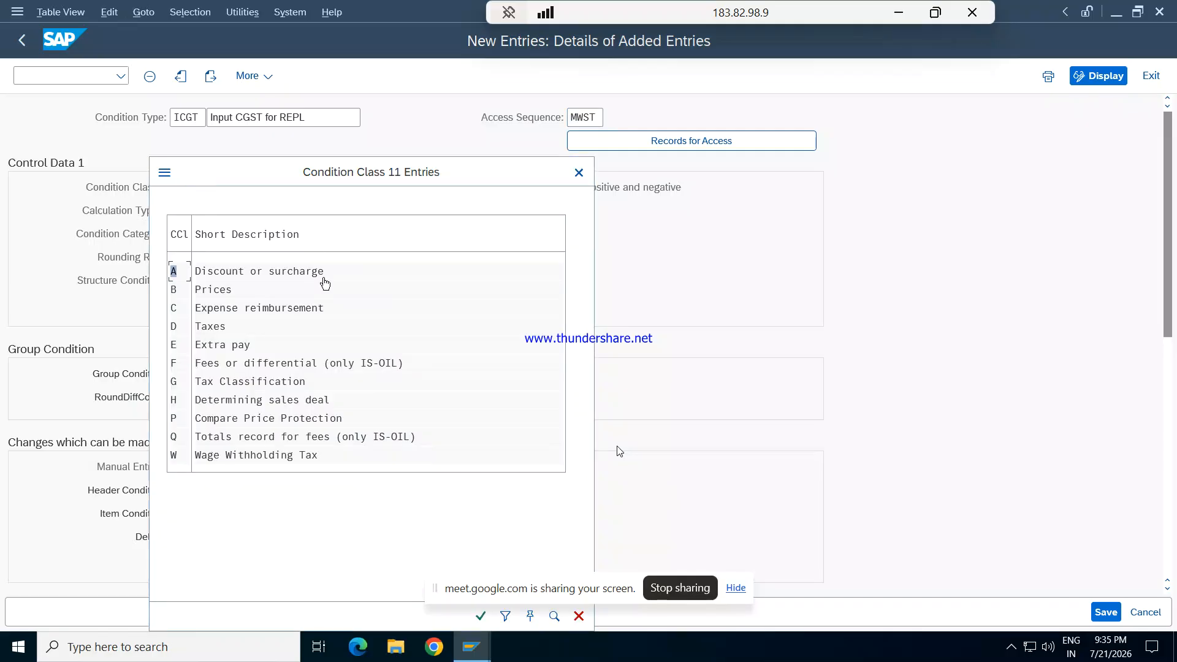
{"action": "double_click", "coordinate": [211, 326]}
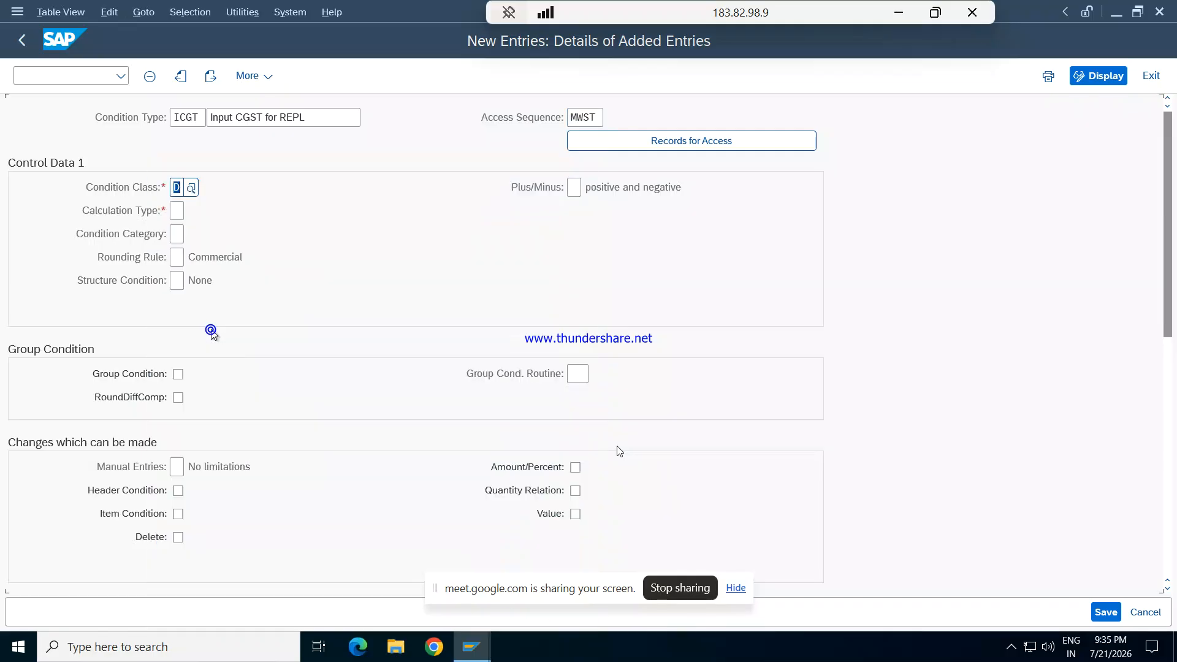
- Set condition type ICGT's calculation type to A (Percentage) and condition category to D (Tax), and save the entry
{"action": "left_click", "coordinate": [178, 210]}
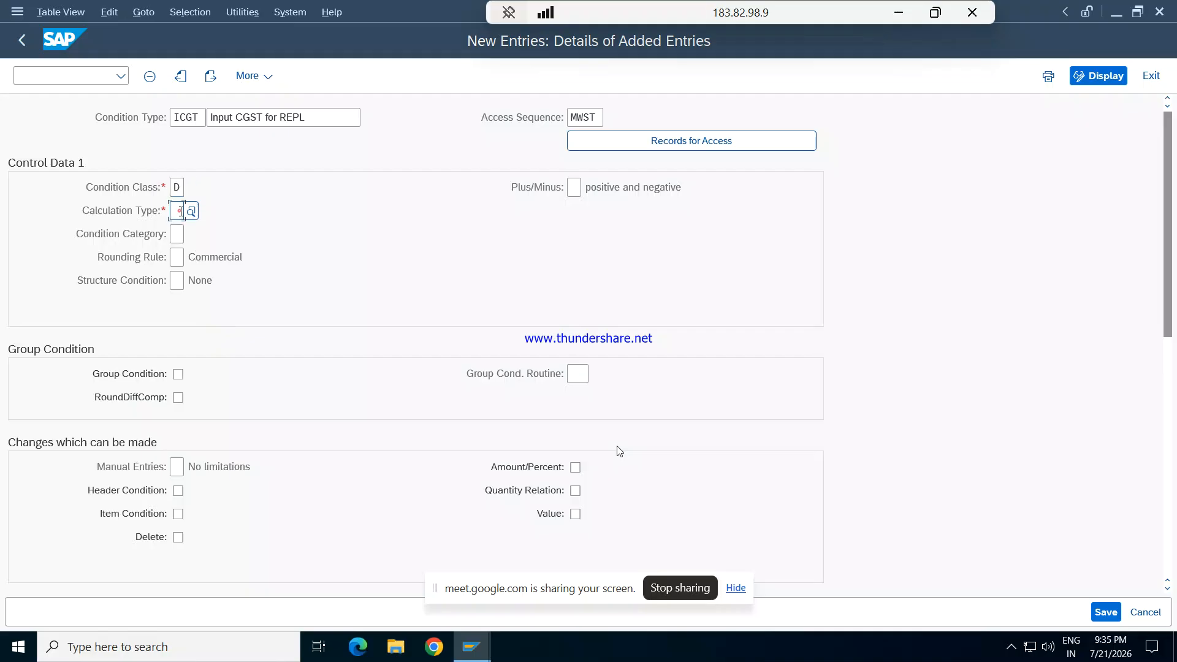
{"action": "left_click", "coordinate": [191, 209]}
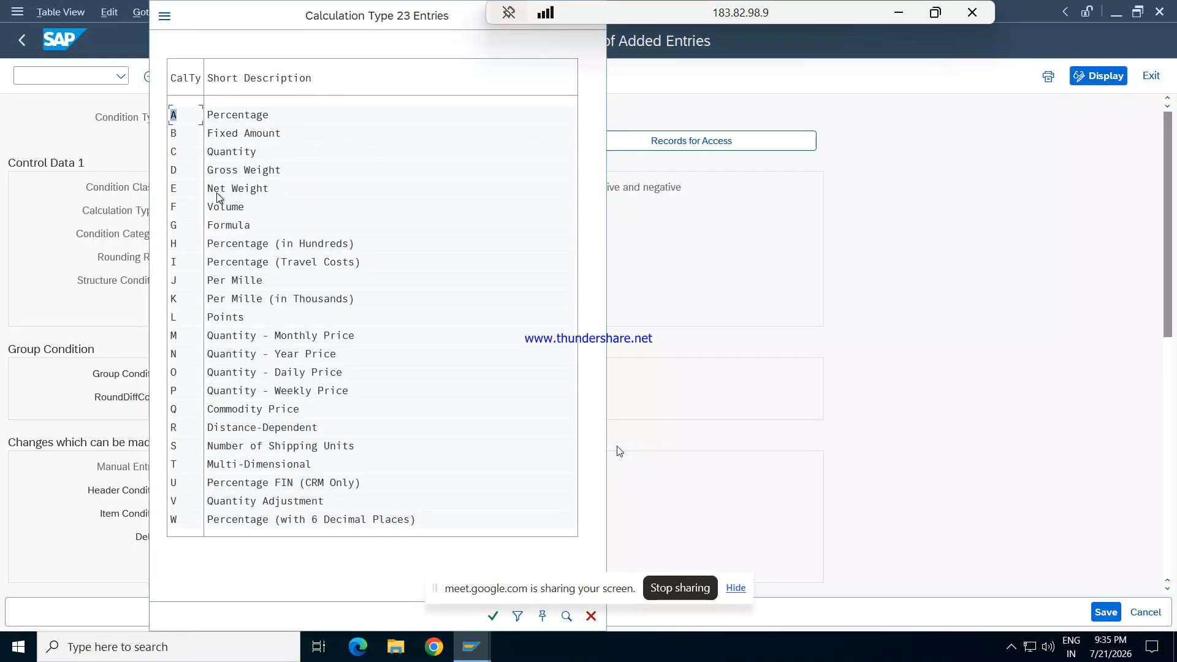
{"action": "double_click", "coordinate": [238, 120]}
{"action": "left_click", "coordinate": [176, 234]}
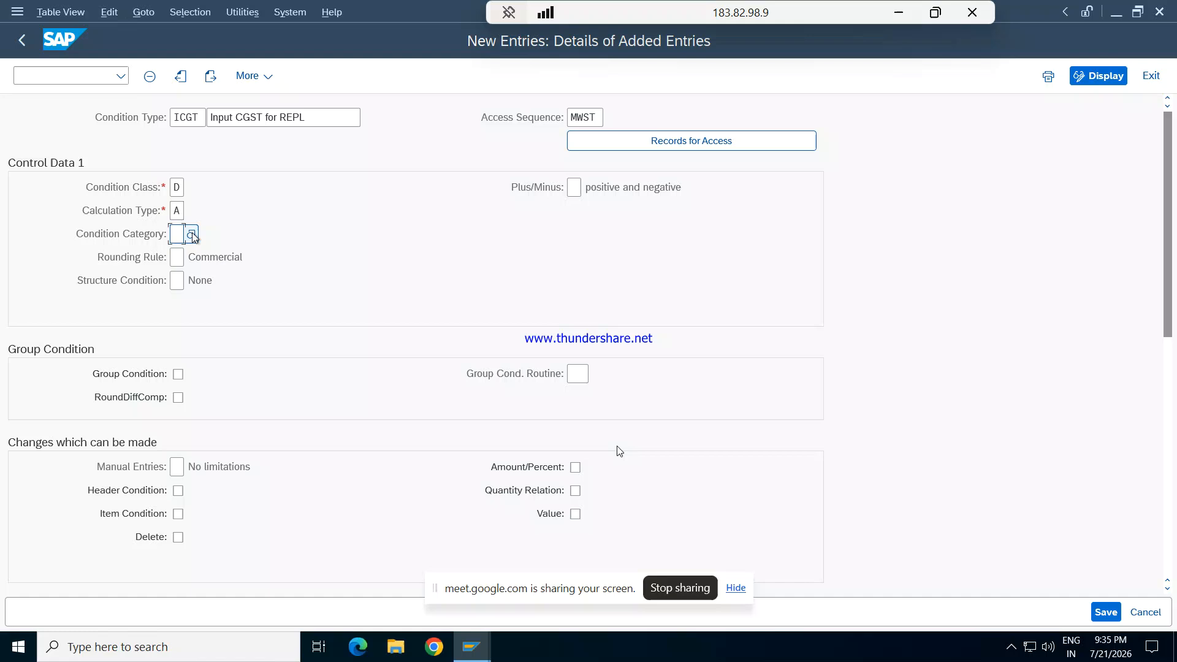
{"action": "left_click", "coordinate": [191, 234]}
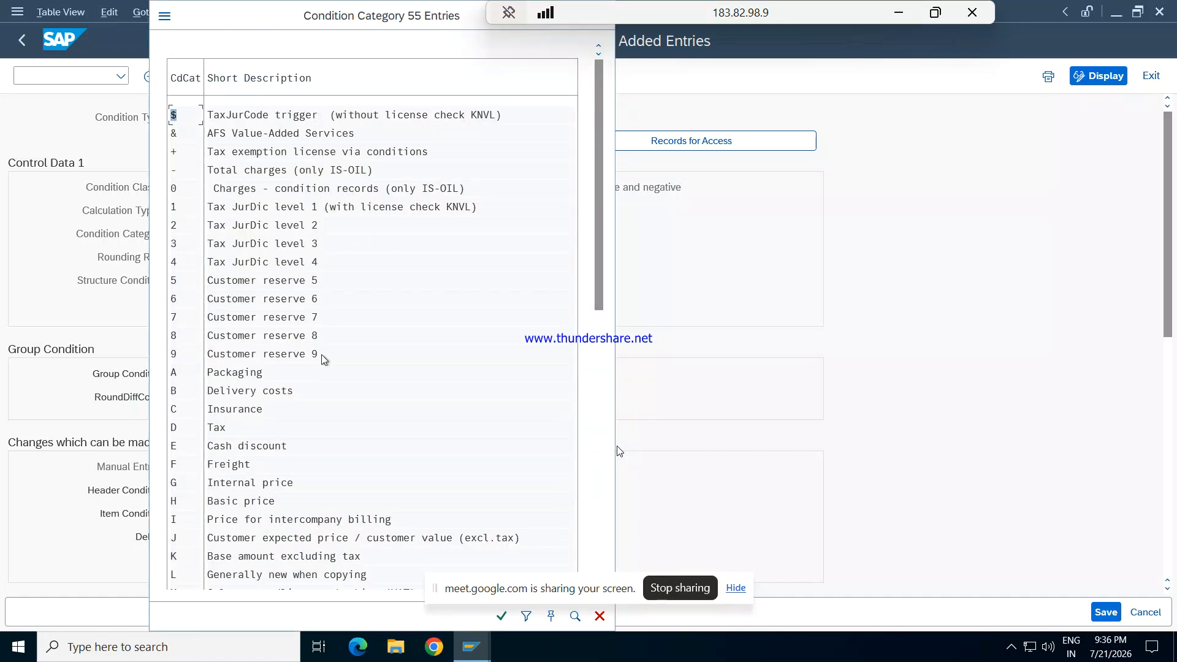
{"action": "double_click", "coordinate": [225, 431]}
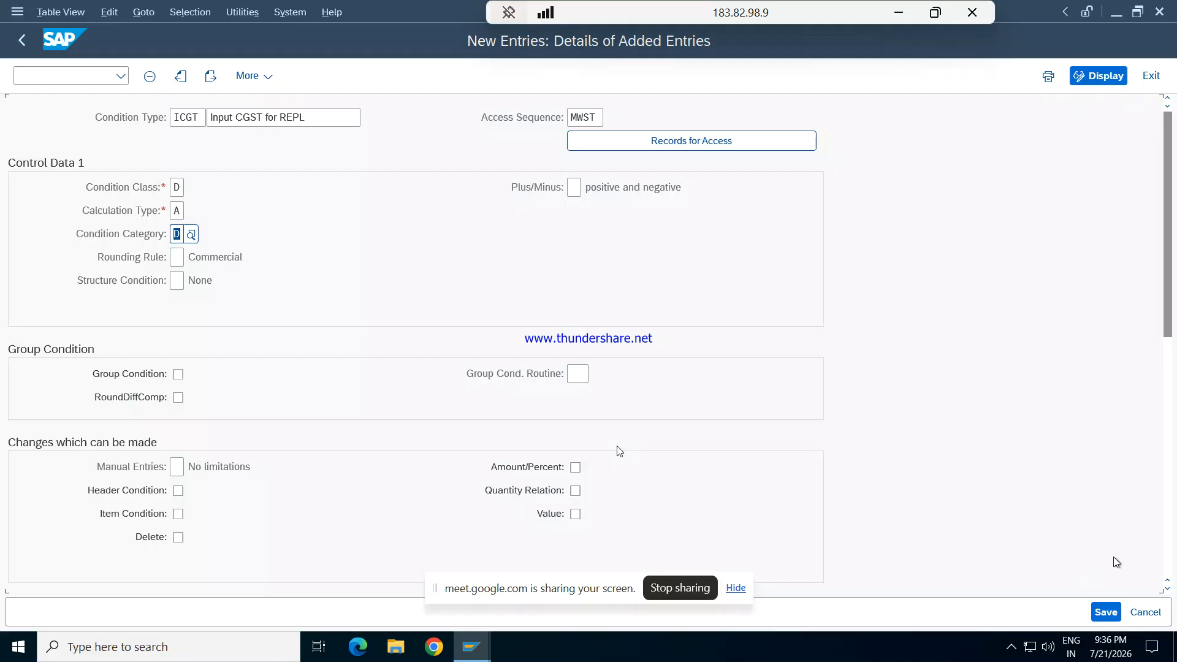
{"action": "left_click", "coordinate": [1106, 611]}
{"action": "left_click", "coordinate": [392, 337]}
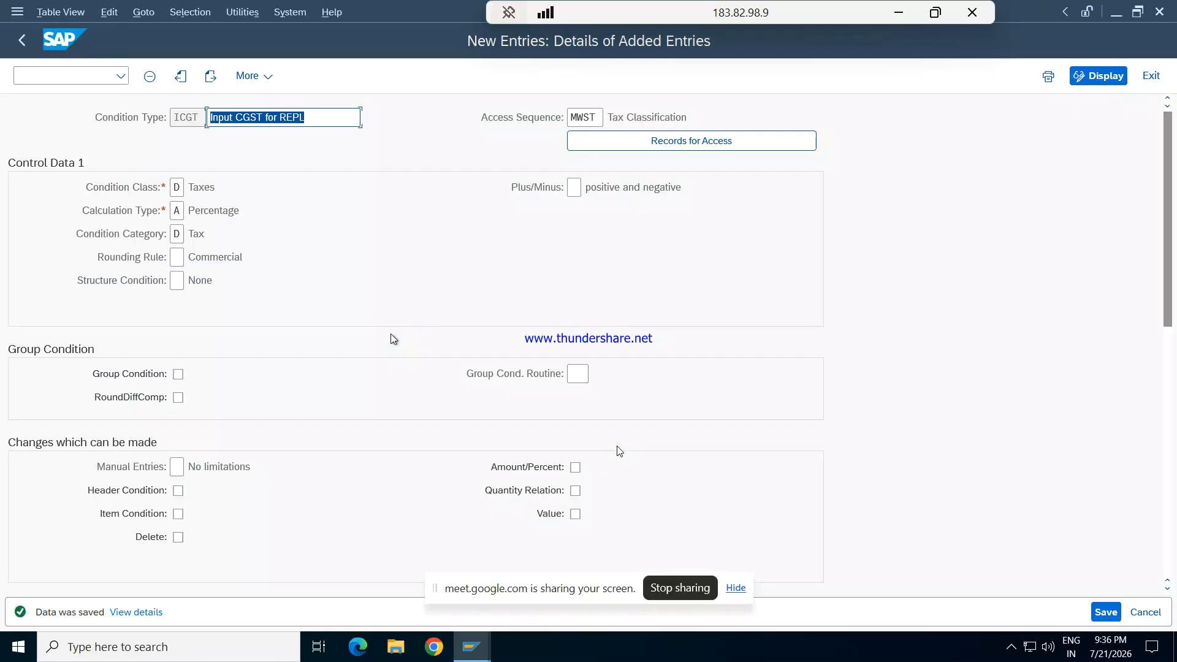
- Start the next condition type as ISGT with the description Input SGST for REPL
{"action": "left_click", "coordinate": [211, 77]}
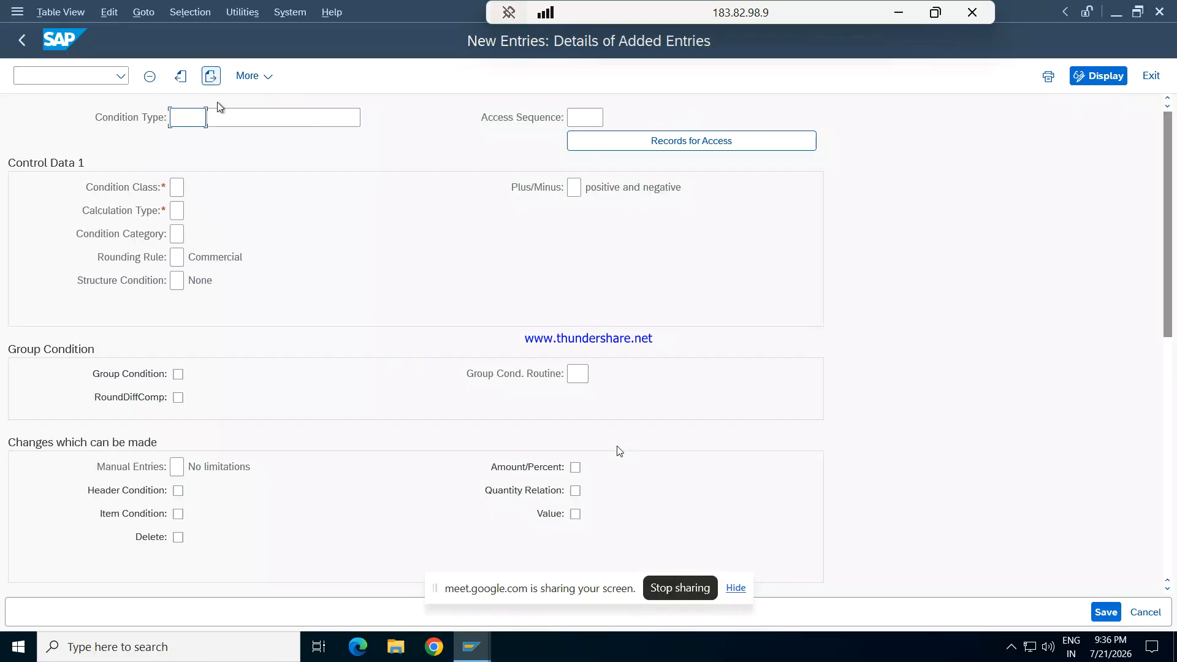
{"action": "type", "text": "I"}
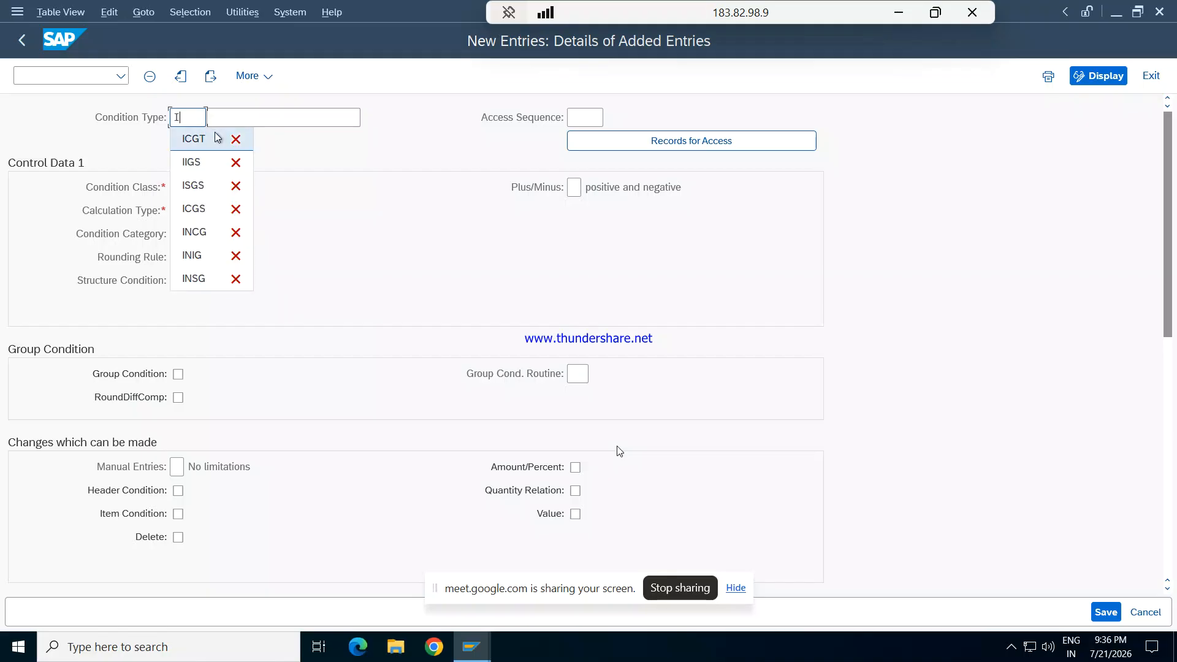
{"action": "type", "text": "S"}
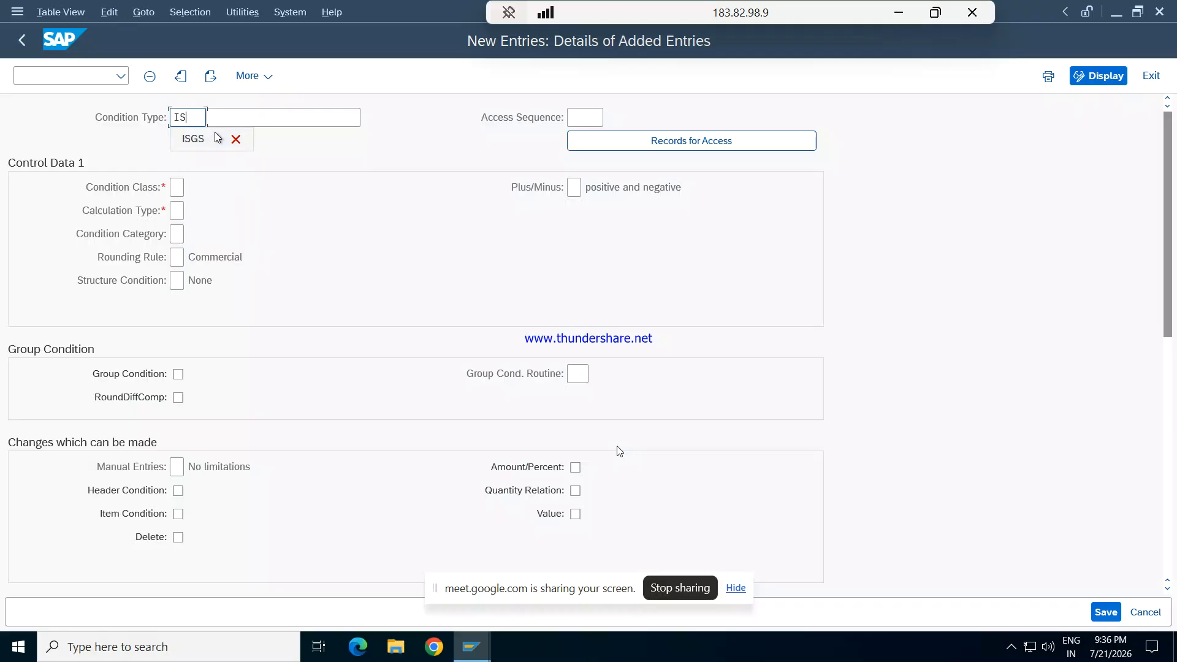
{"action": "type", "text": "GT"}
{"action": "key", "text": "Tab"}
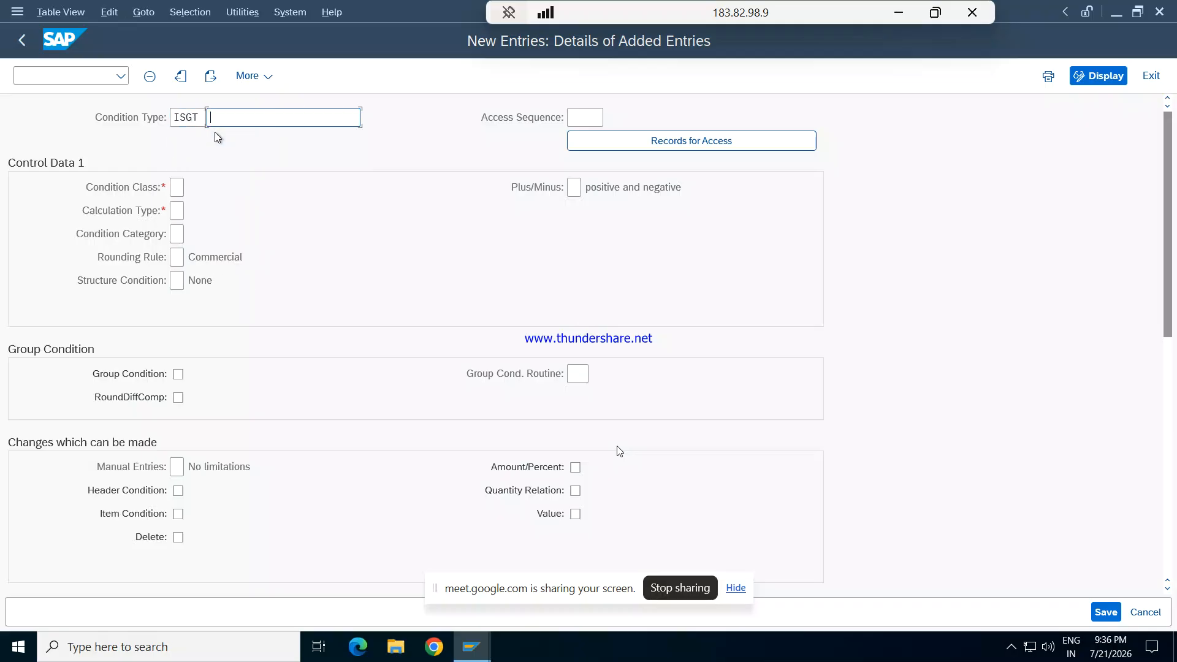
{"action": "type", "text": "I"}
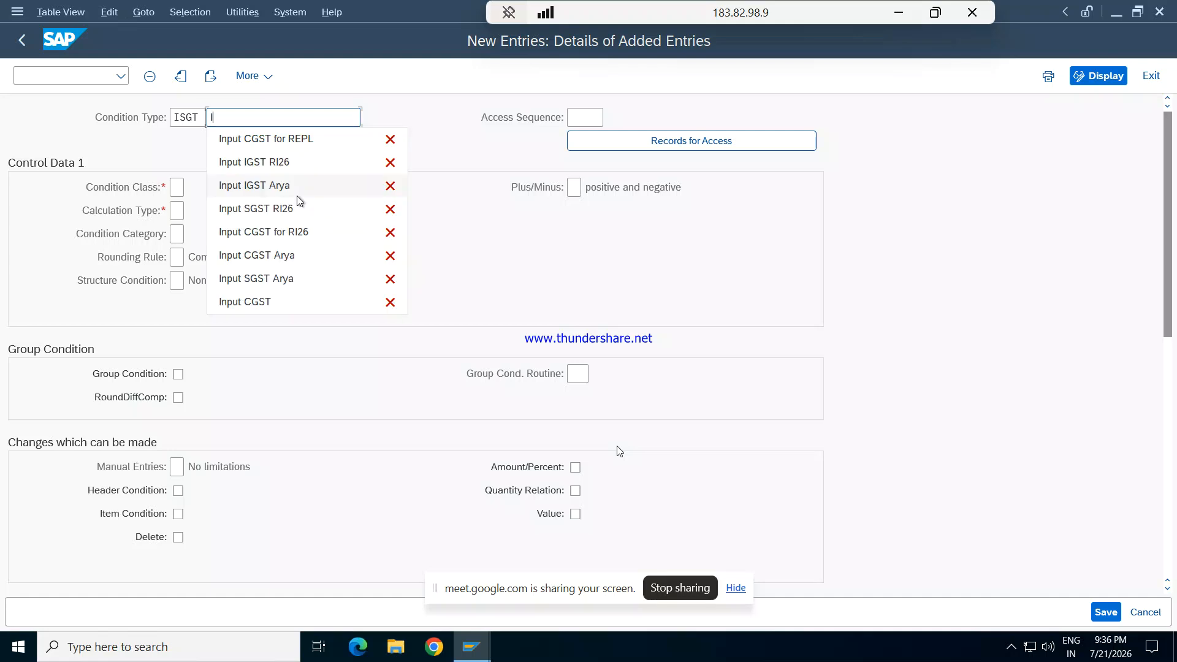
{"action": "type", "text": "nput SGST"}
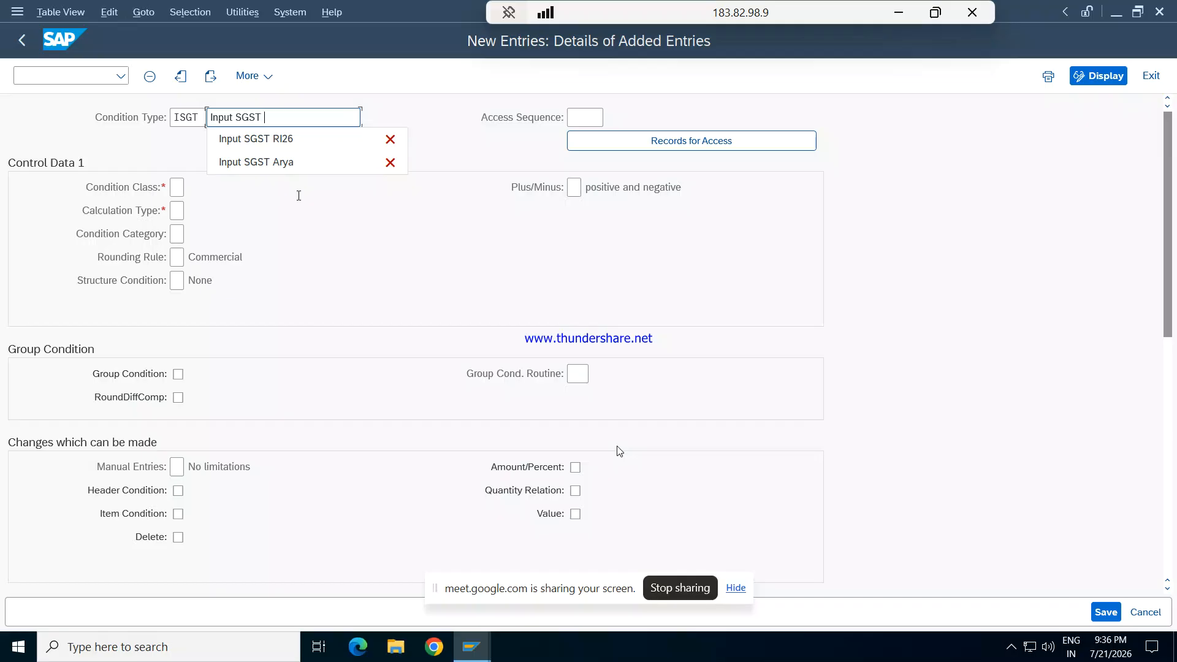
{"action": "type", "text": " for REP"}
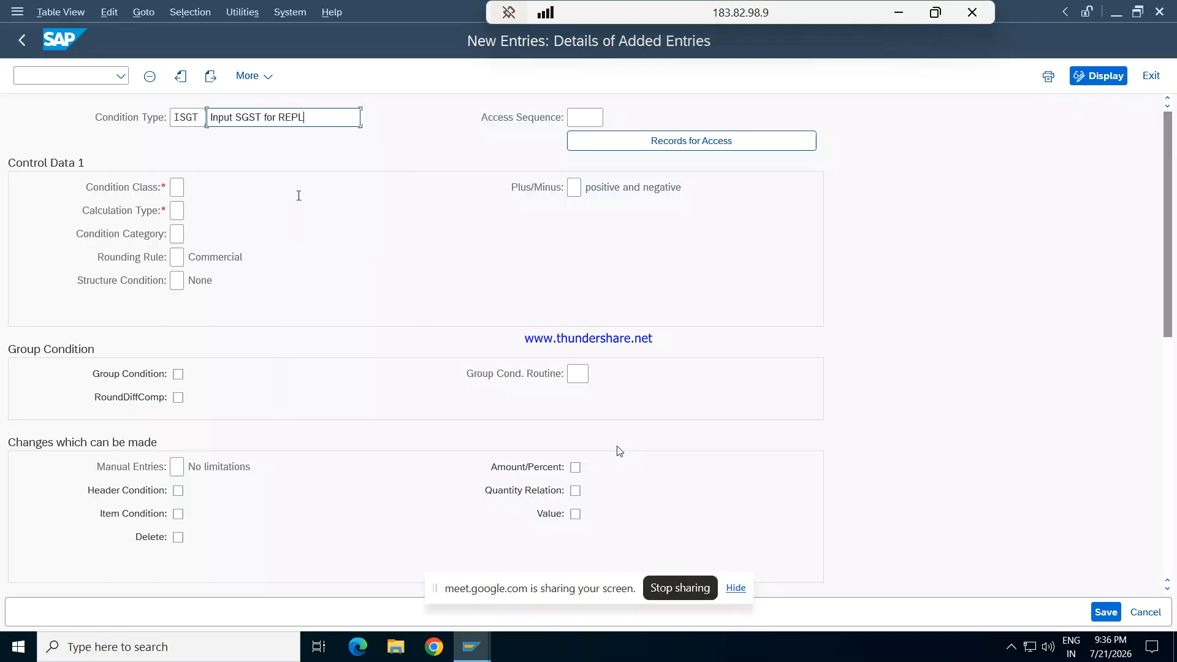
{"action": "type", "text": "L"}
{"action": "key", "text": "Tab"}
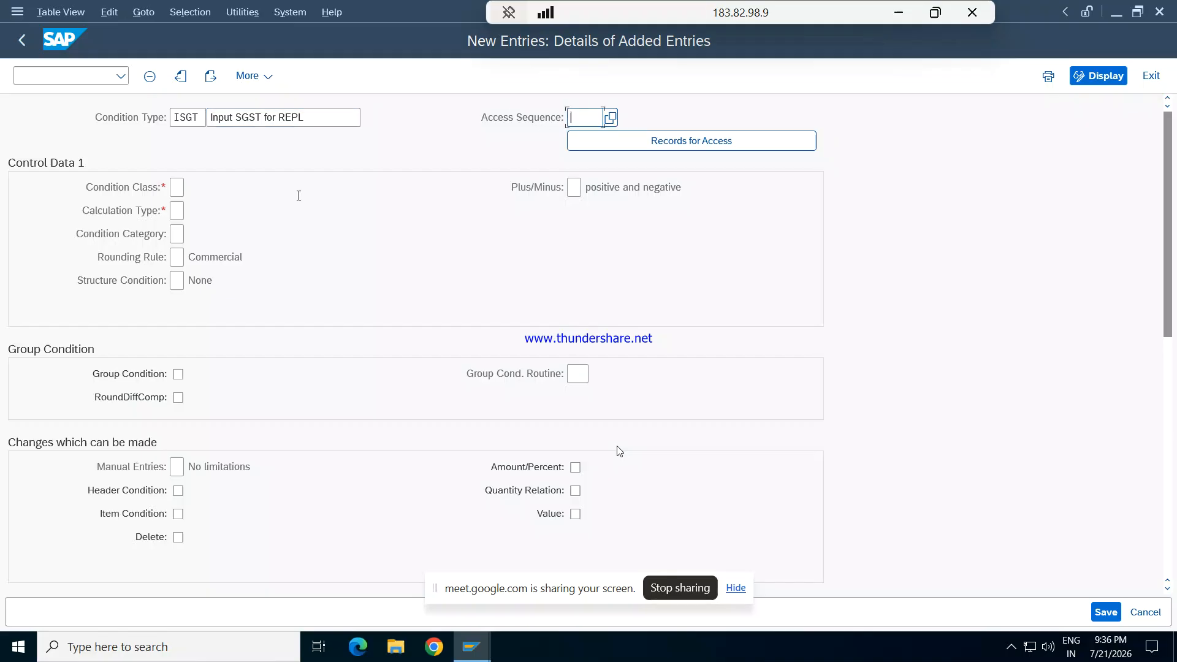
- Assign access sequence MWST to condition type ISGT and set its condition class to D (Taxes)
{"action": "left_click", "coordinate": [614, 116]}
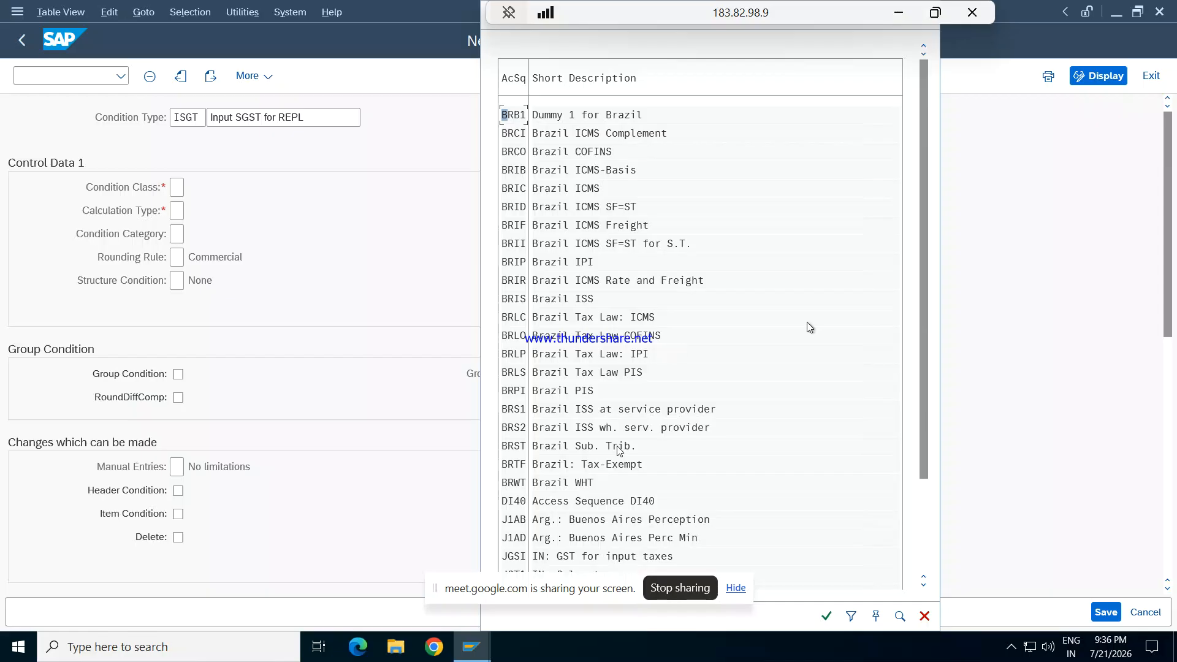
{"action": "left_click_drag", "start_coordinate": [926, 344], "coordinate": [926, 473]}
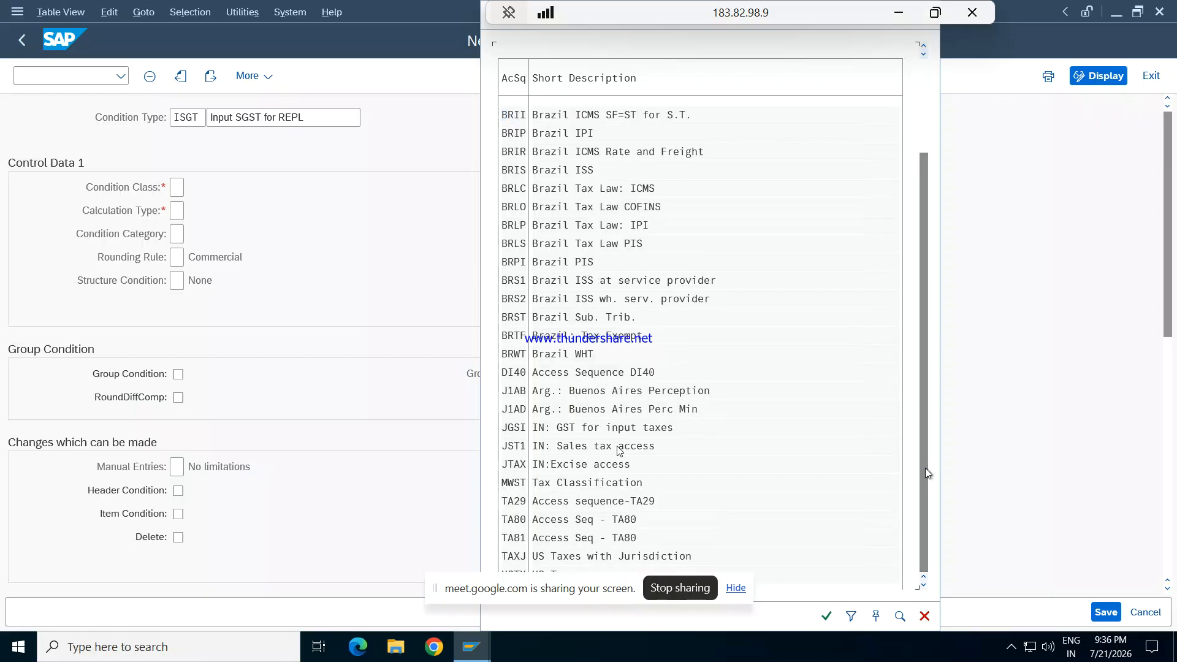
{"action": "double_click", "coordinate": [518, 485]}
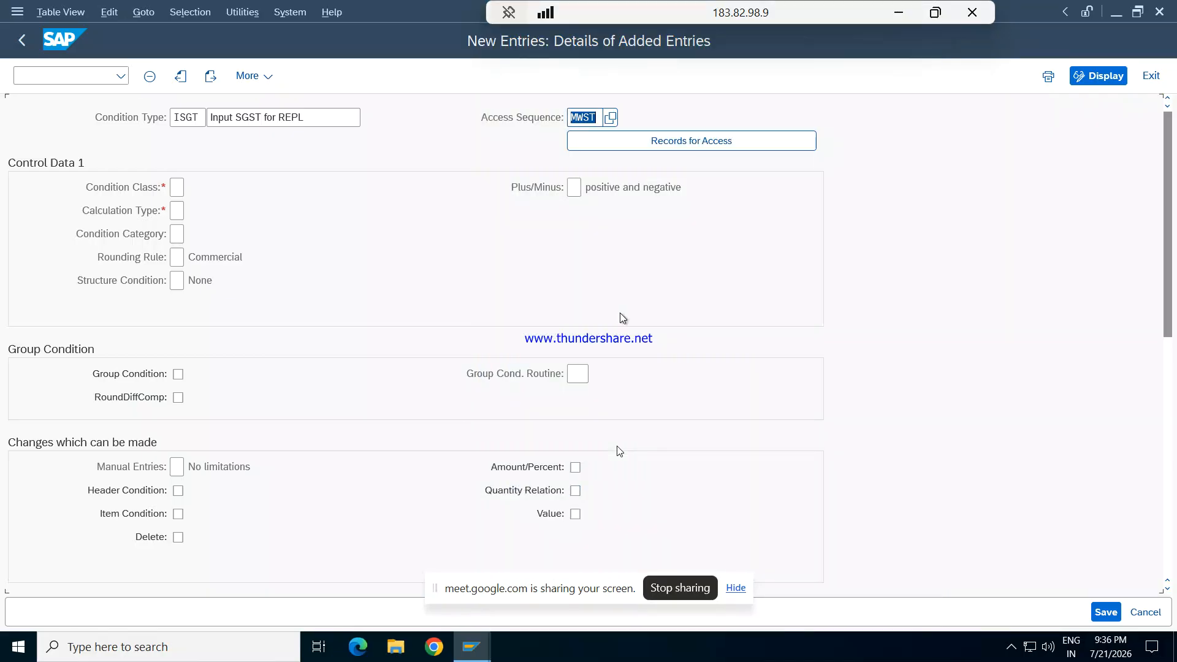
{"action": "key", "text": "Tab"}
{"action": "key", "text": "Tab"}
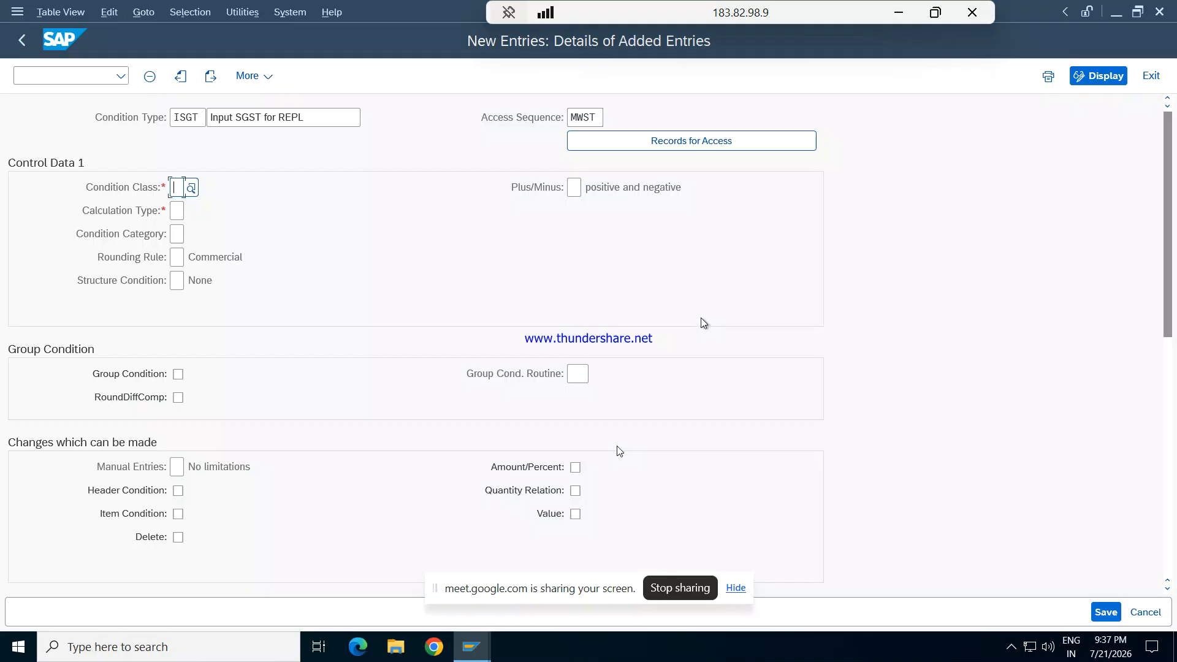
{"action": "left_click", "coordinate": [191, 188]}
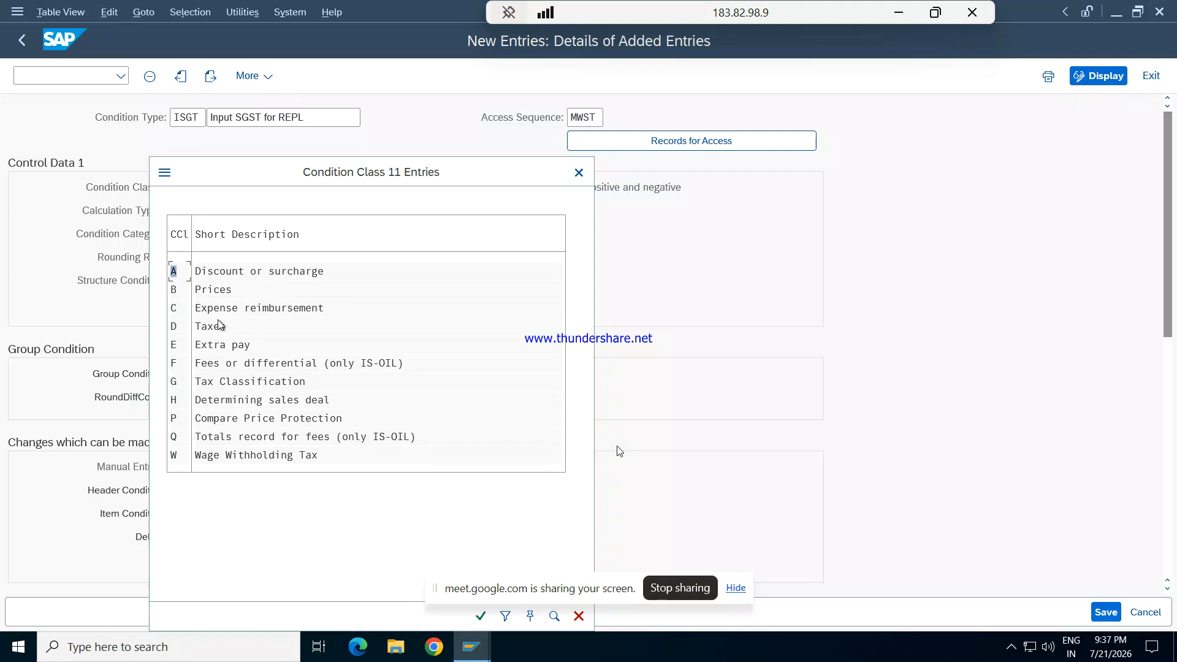
{"action": "double_click", "coordinate": [211, 330]}
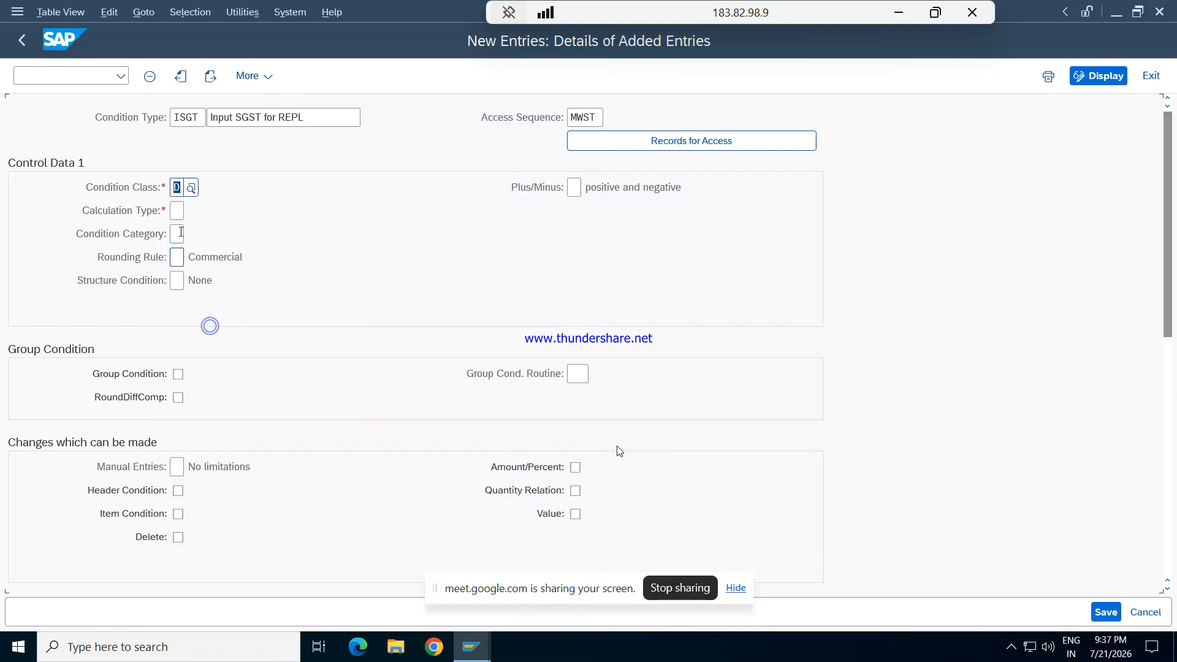
- Set condition type ISGT's calculation type to A (Percentage) and condition category to D (Tax), and save the entry
{"action": "left_click", "coordinate": [178, 211]}
{"action": "left_click", "coordinate": [191, 211]}
{"action": "double_click", "coordinate": [227, 116]}
{"action": "left_click", "coordinate": [175, 233]}
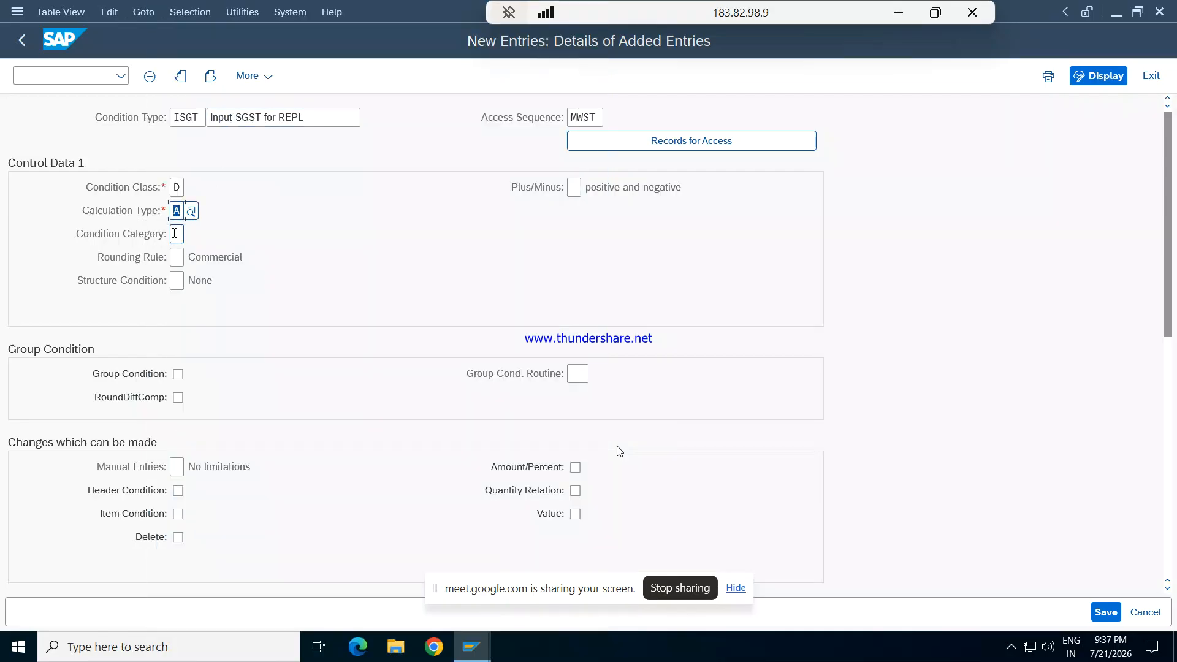
{"action": "left_click", "coordinate": [190, 234]}
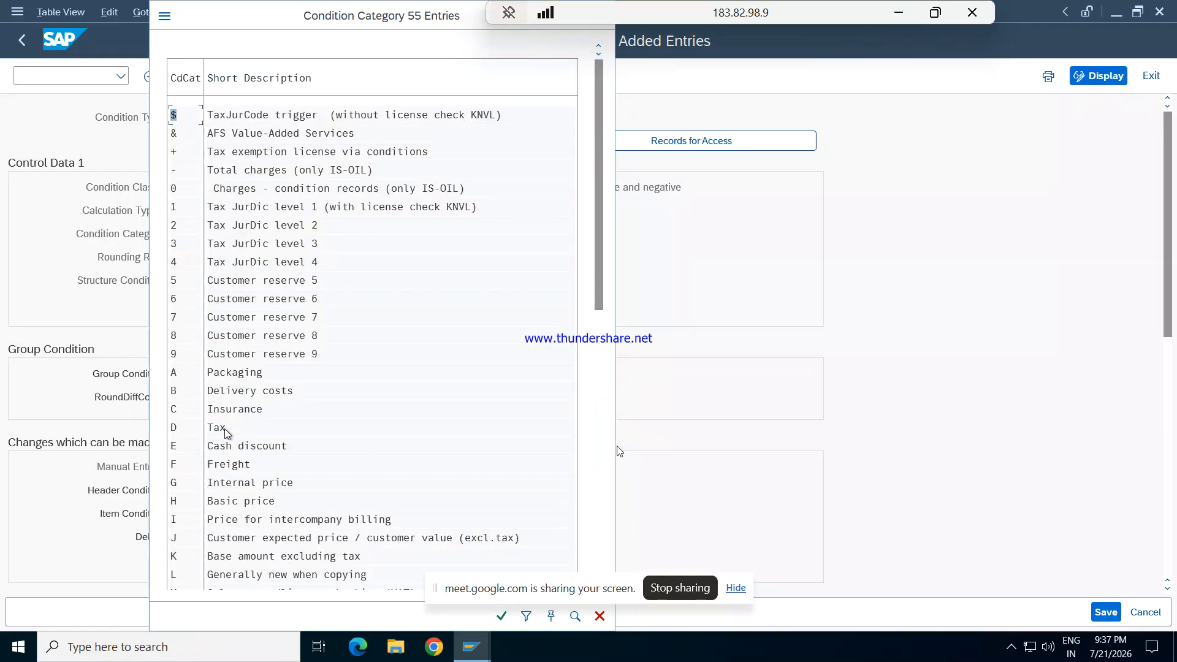
{"action": "double_click", "coordinate": [224, 429]}
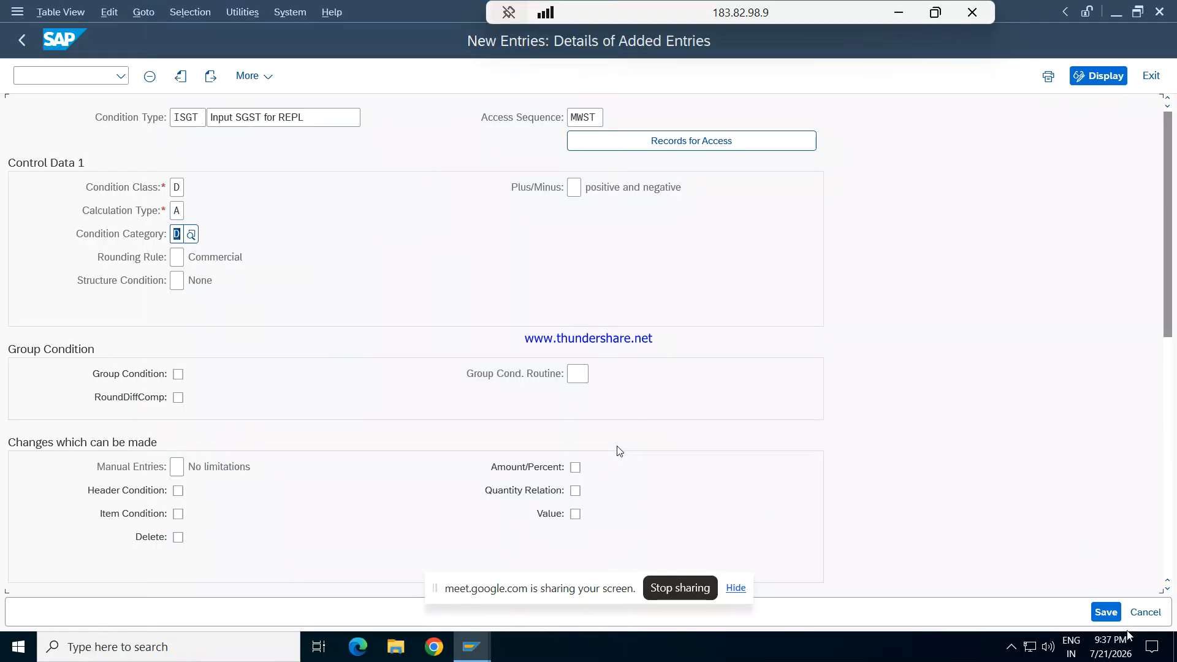
{"action": "left_click", "coordinate": [1102, 614]}
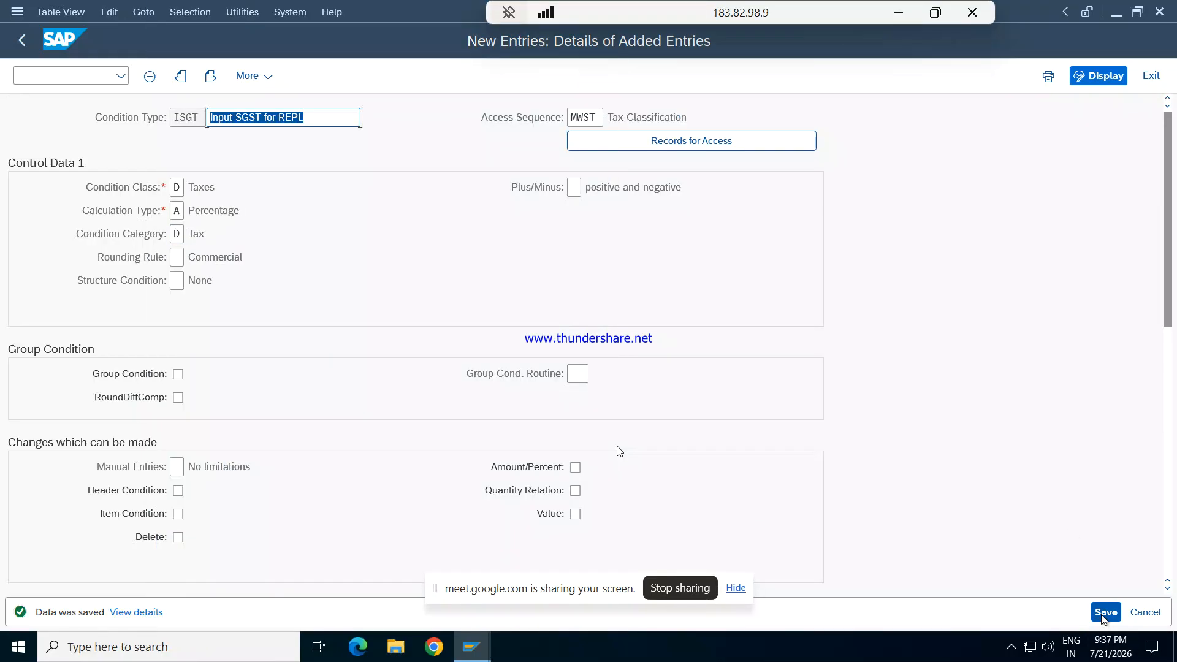
- Start the next condition type as IIGT with the description Input IGST for REPL
{"action": "left_click", "coordinate": [212, 76]}
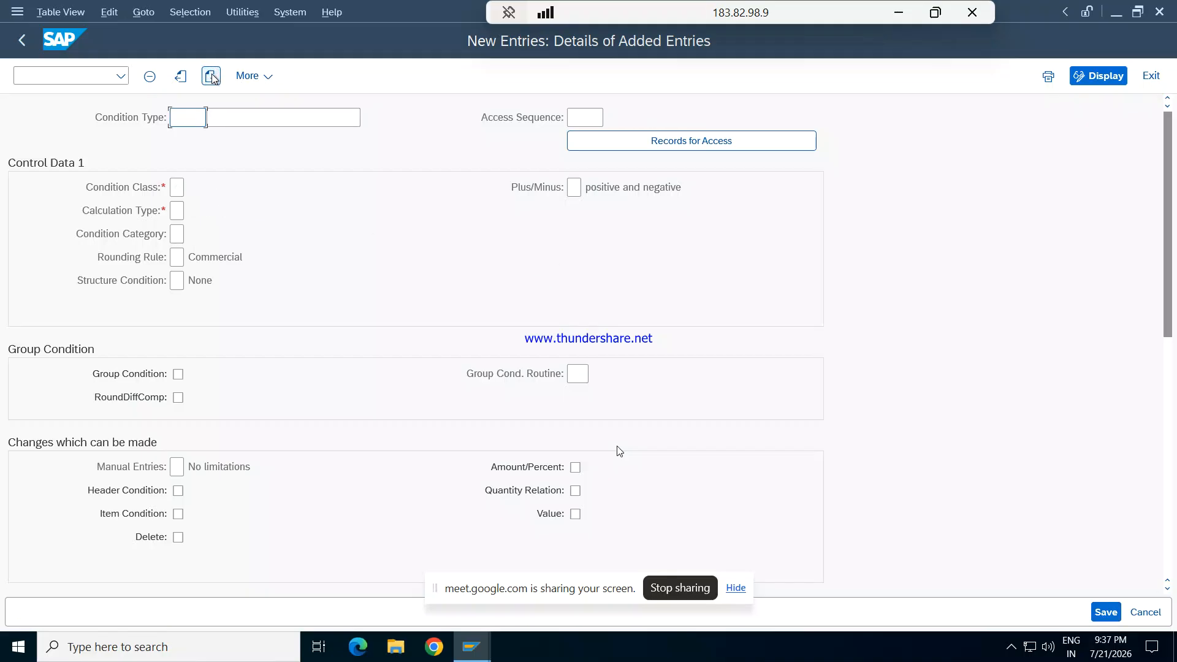
{"action": "type", "text": "IIGT"}
{"action": "key", "text": "Tab"}
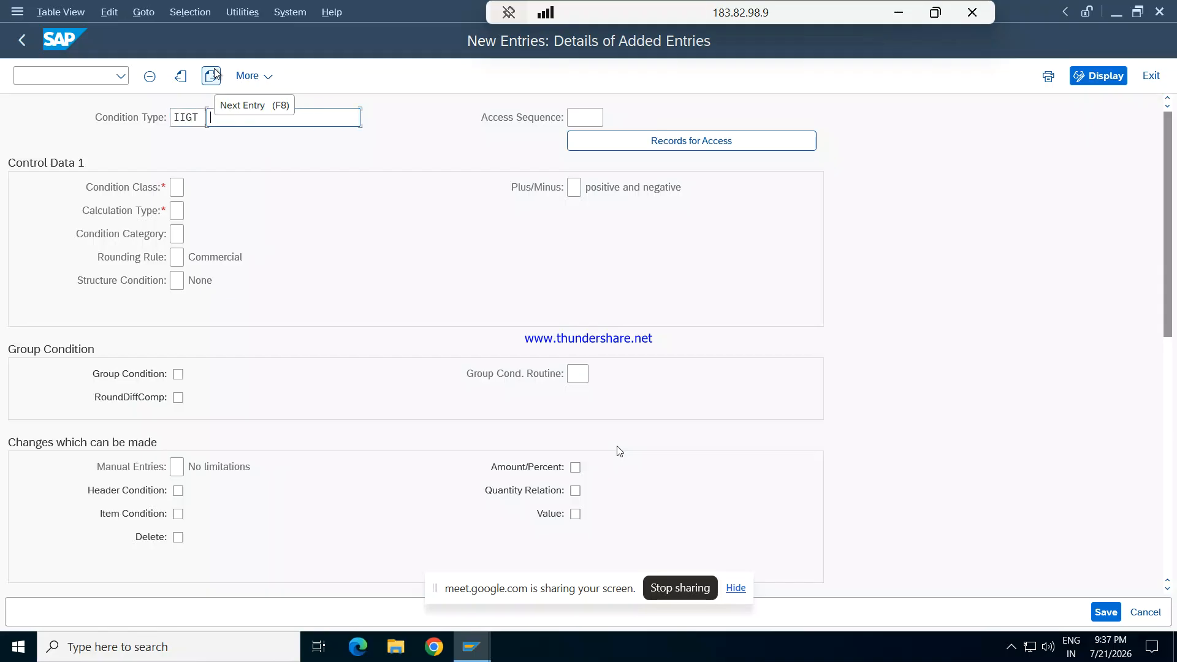
{"action": "type", "text": "Input"}
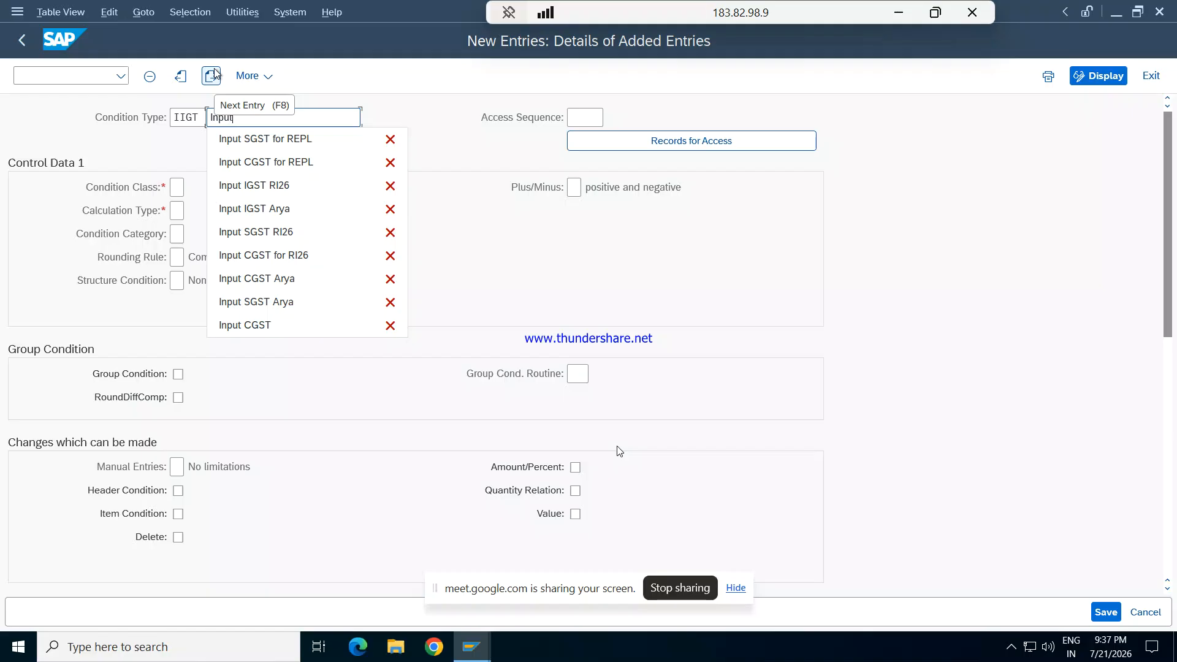
{"action": "type", "text": " i"}
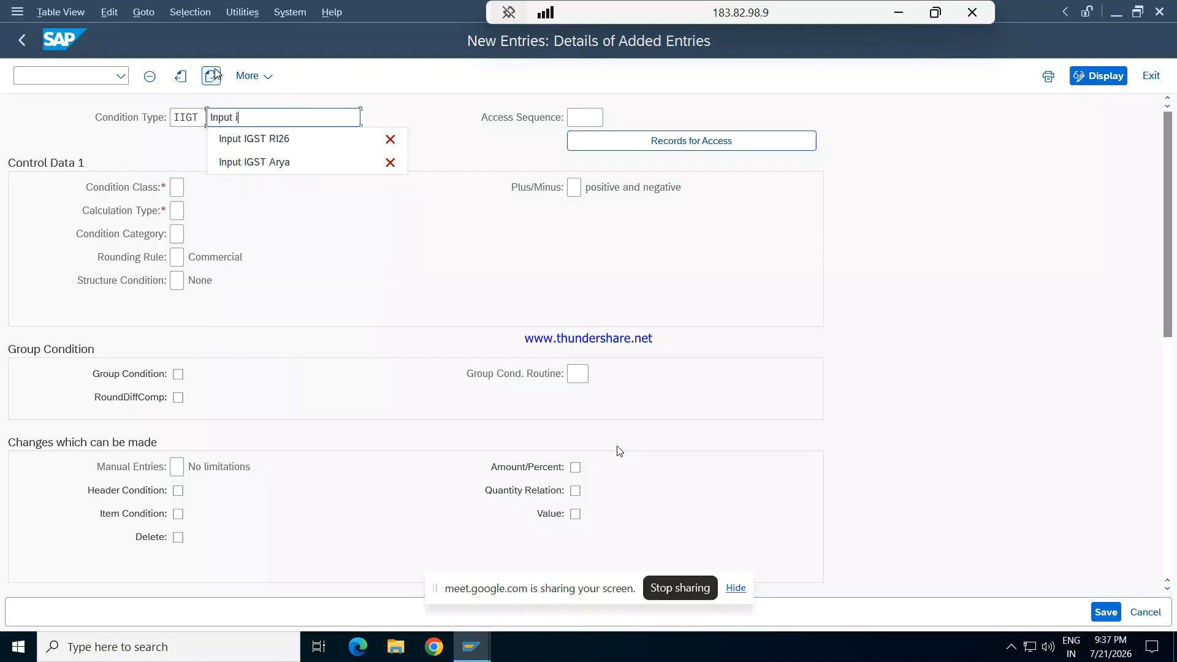
{"action": "type", "text": "GST for R"}
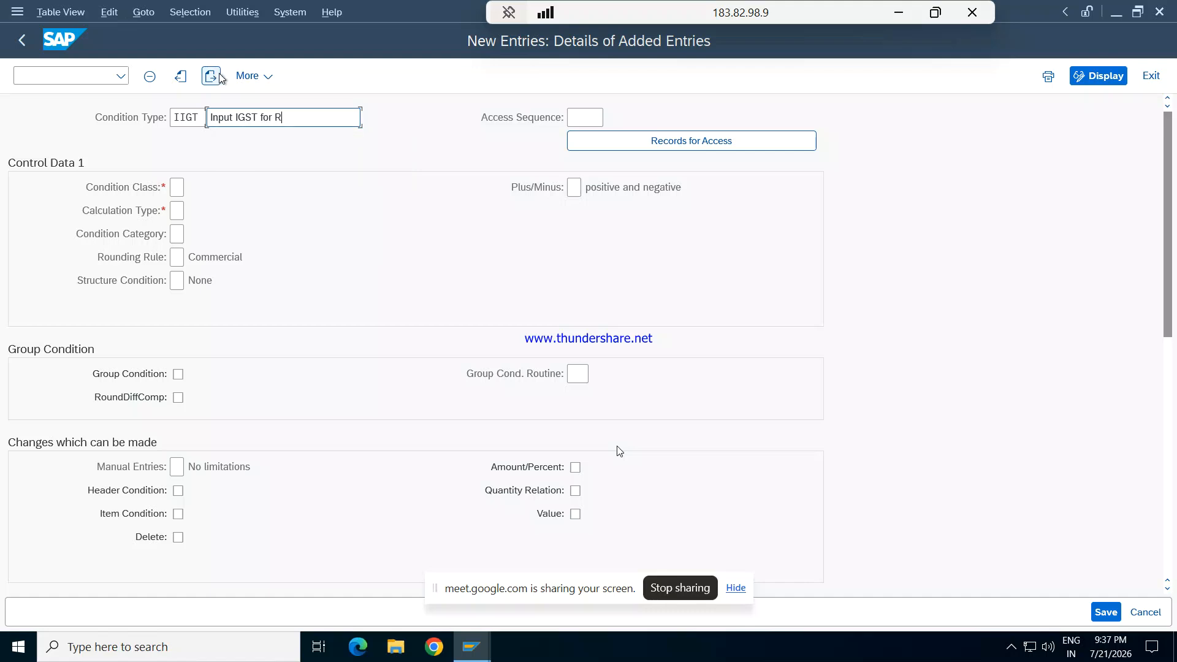
{"action": "type", "text": "EPL"}
{"action": "key", "text": "Tab"}
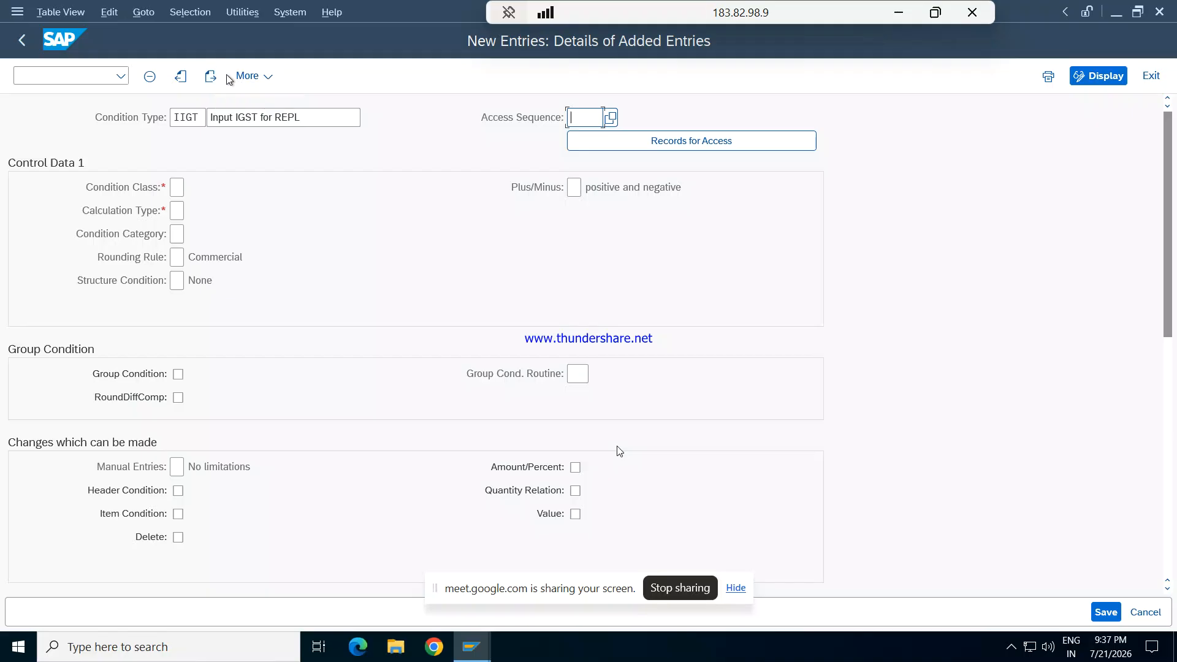
- Assign access sequence MWST to condition type IIGT and set its condition class to D (Taxes)
{"action": "type", "text": "MWST"}
{"action": "key", "text": "Return"}
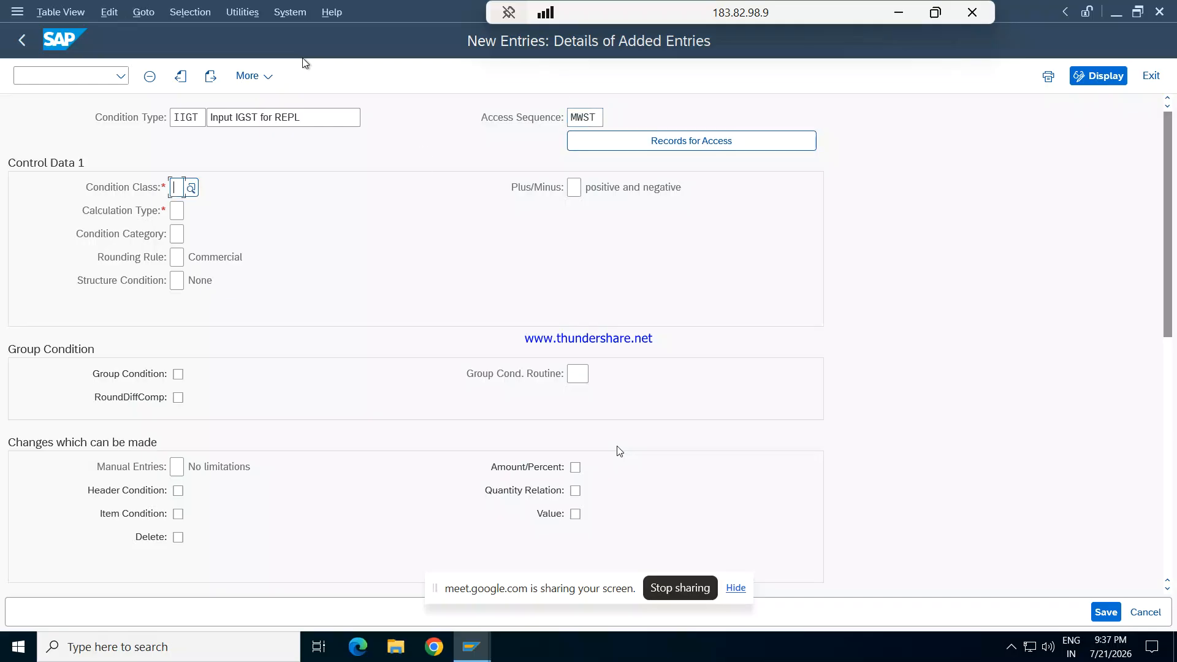
{"action": "type", "text": "D"}
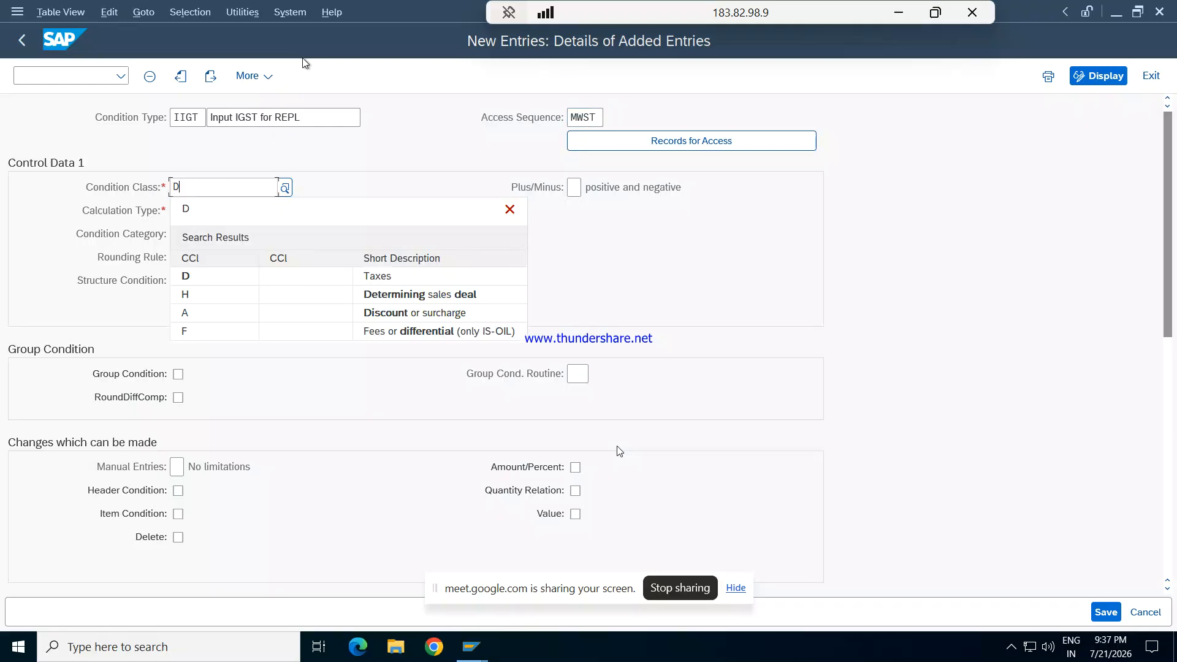
{"action": "left_click", "coordinate": [358, 283]}
- Set condition type IIGT's calculation type to A (Percentage) and condition category to D (Tax), and save the entry
{"action": "left_click", "coordinate": [181, 211]}
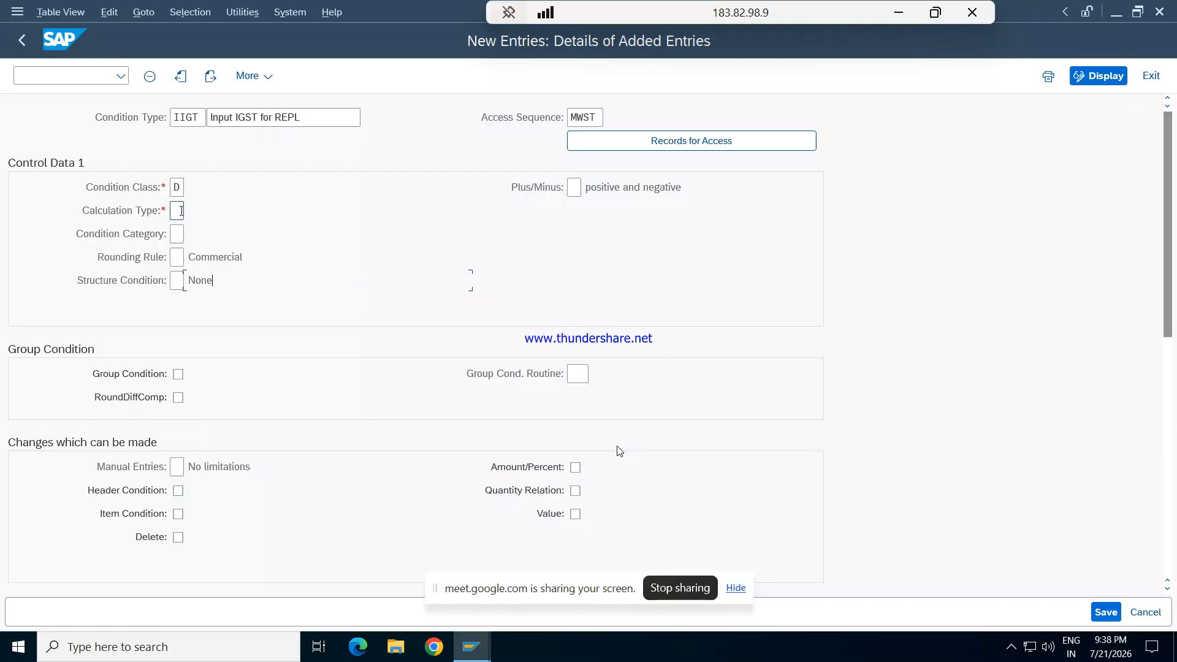
{"action": "type", "text": "A"}
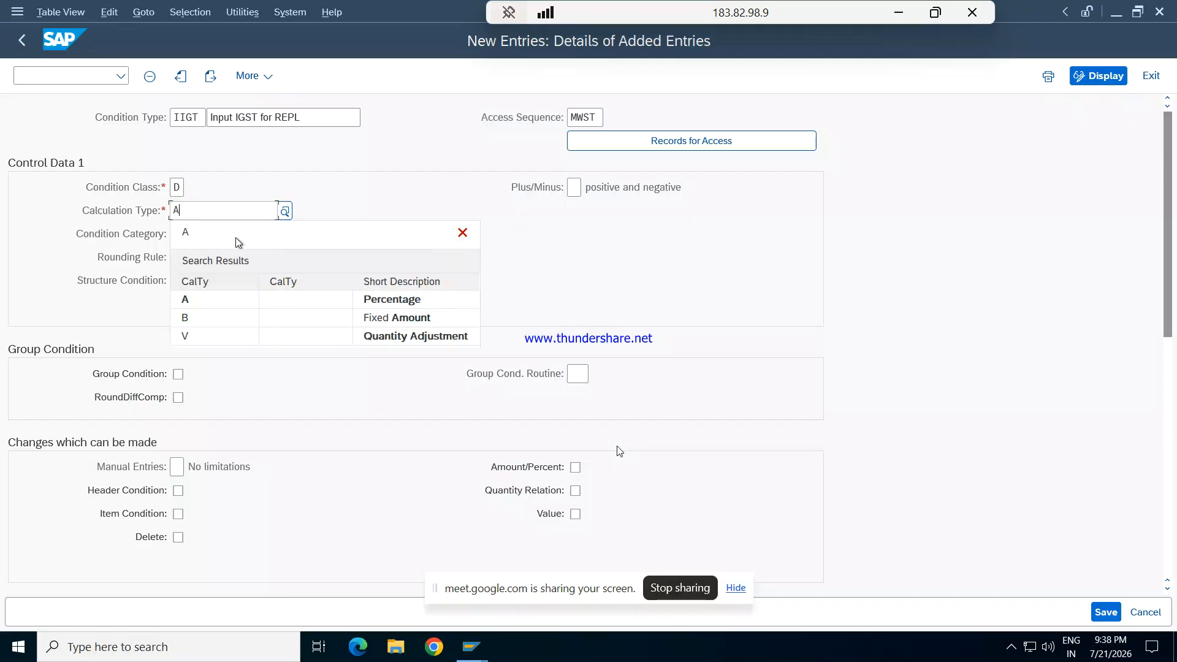
{"action": "left_click", "coordinate": [252, 299]}
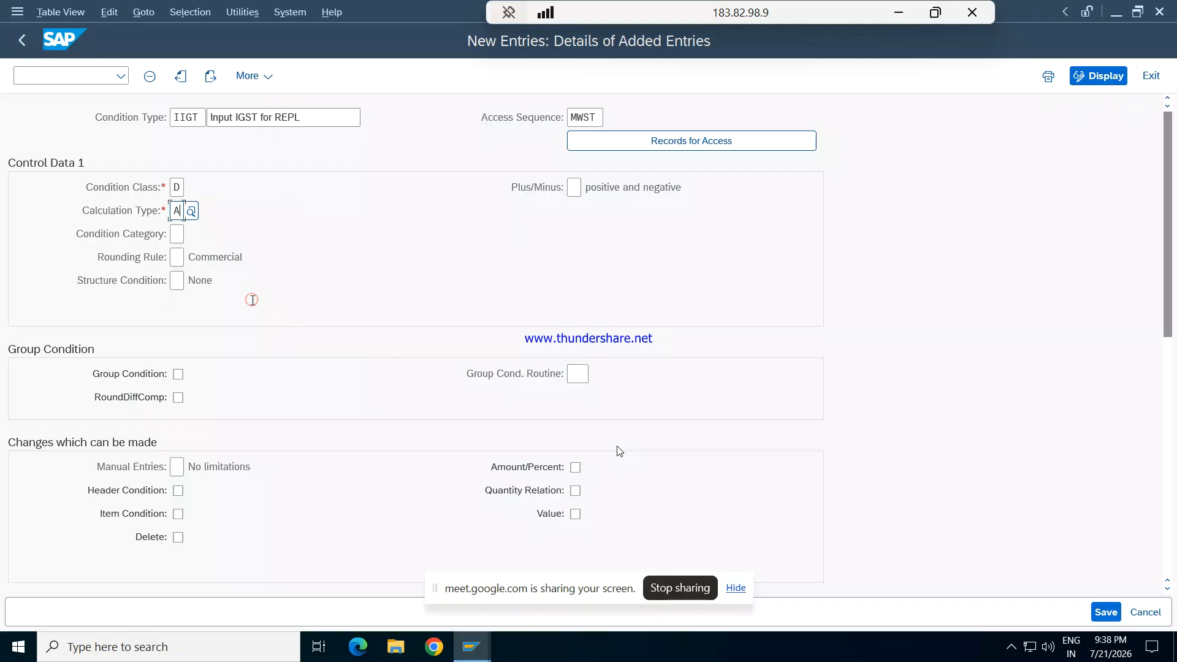
{"action": "key", "text": "Tab"}
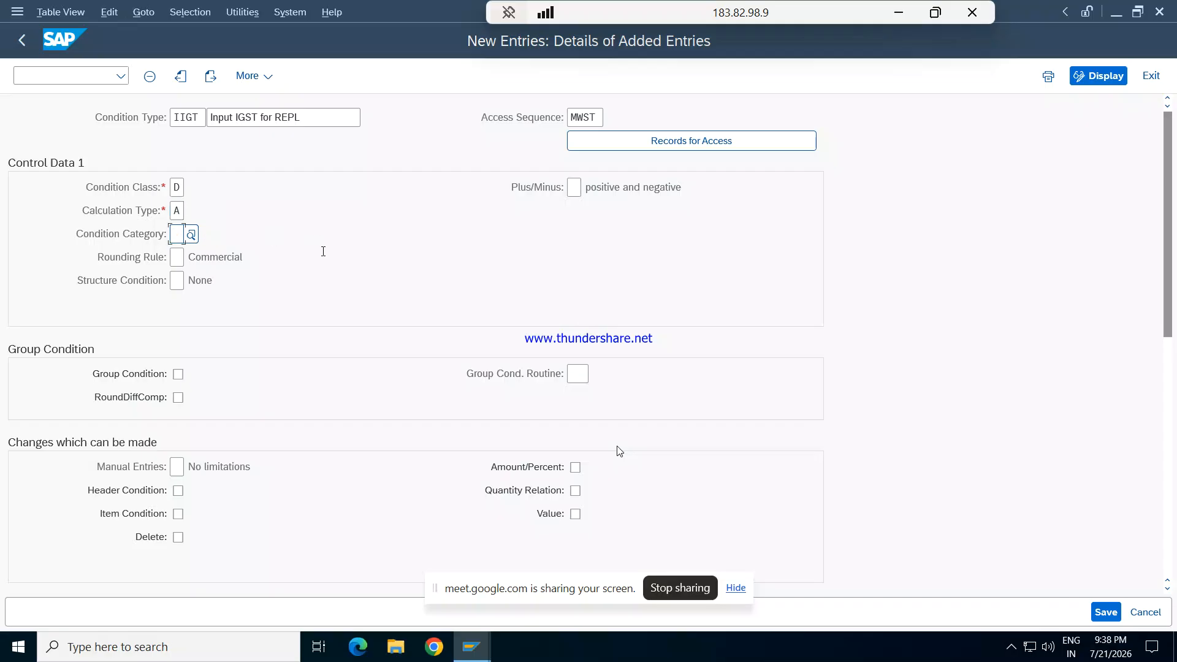
{"action": "type", "text": "D"}
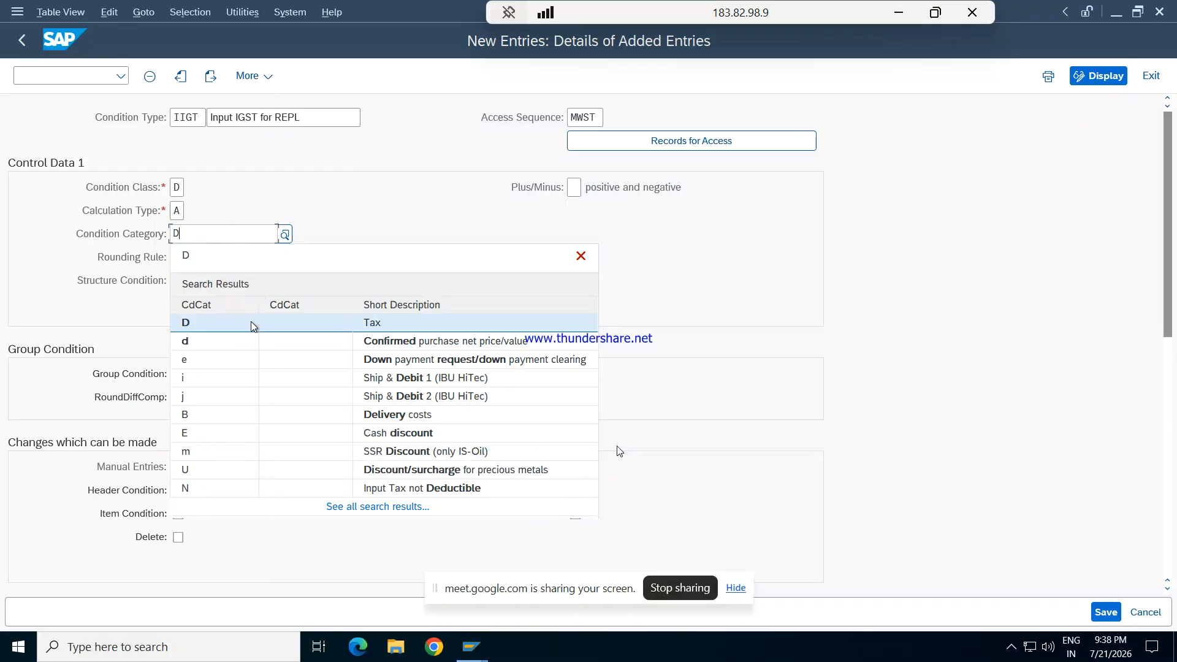
{"action": "left_click", "coordinate": [250, 322]}
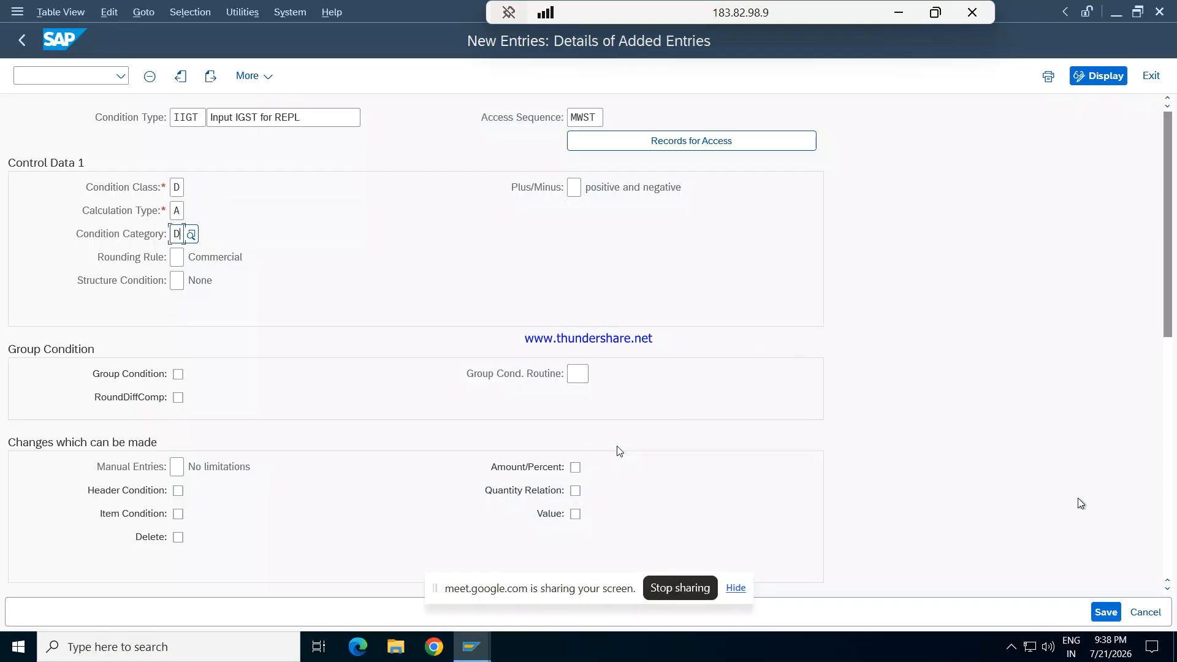
{"action": "left_click", "coordinate": [1103, 611]}
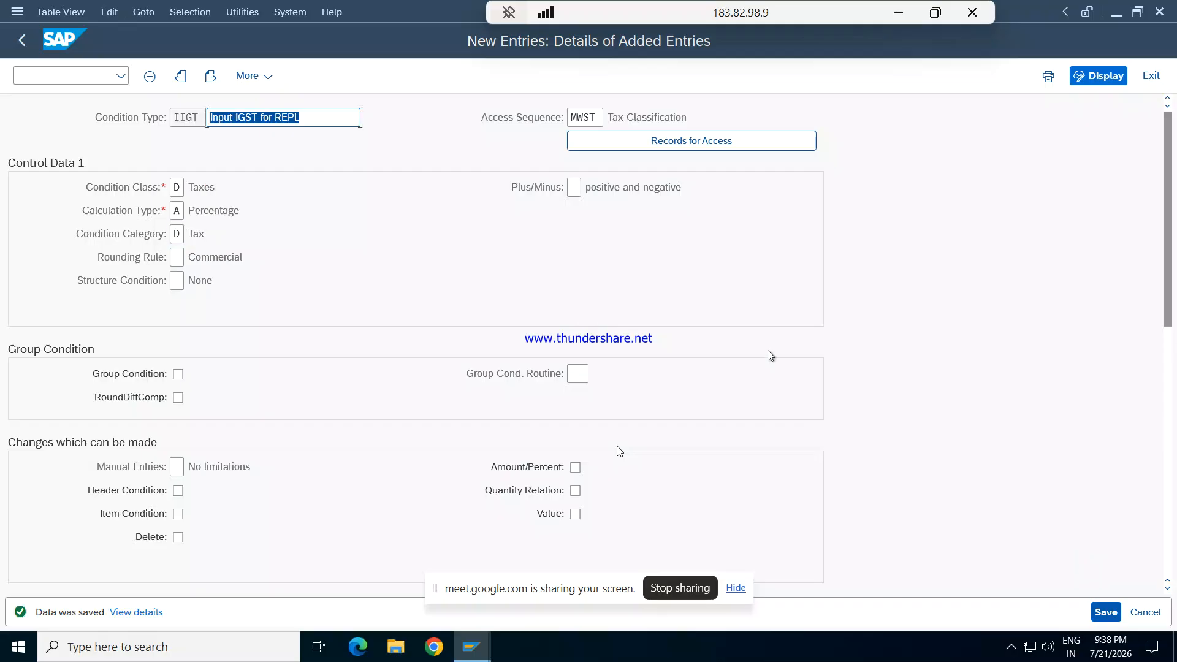
- Start the next condition type as OTCG with the description Output CGST for REPL
{"action": "left_click", "coordinate": [211, 75]}
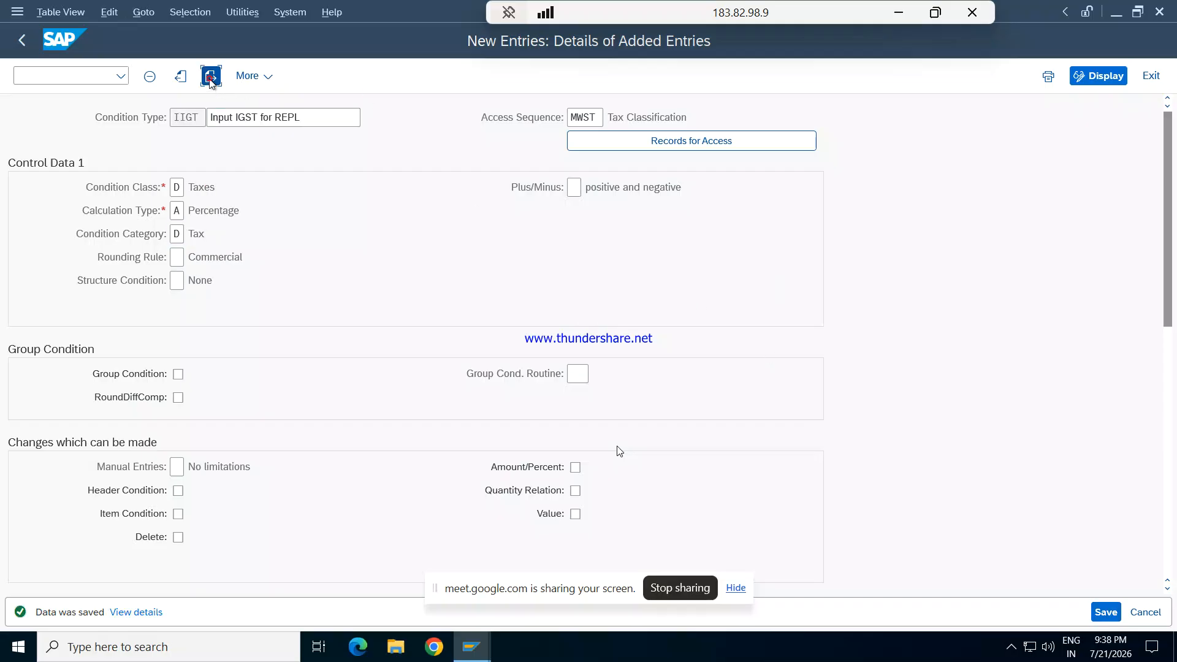
{"action": "left_click", "coordinate": [210, 76]}
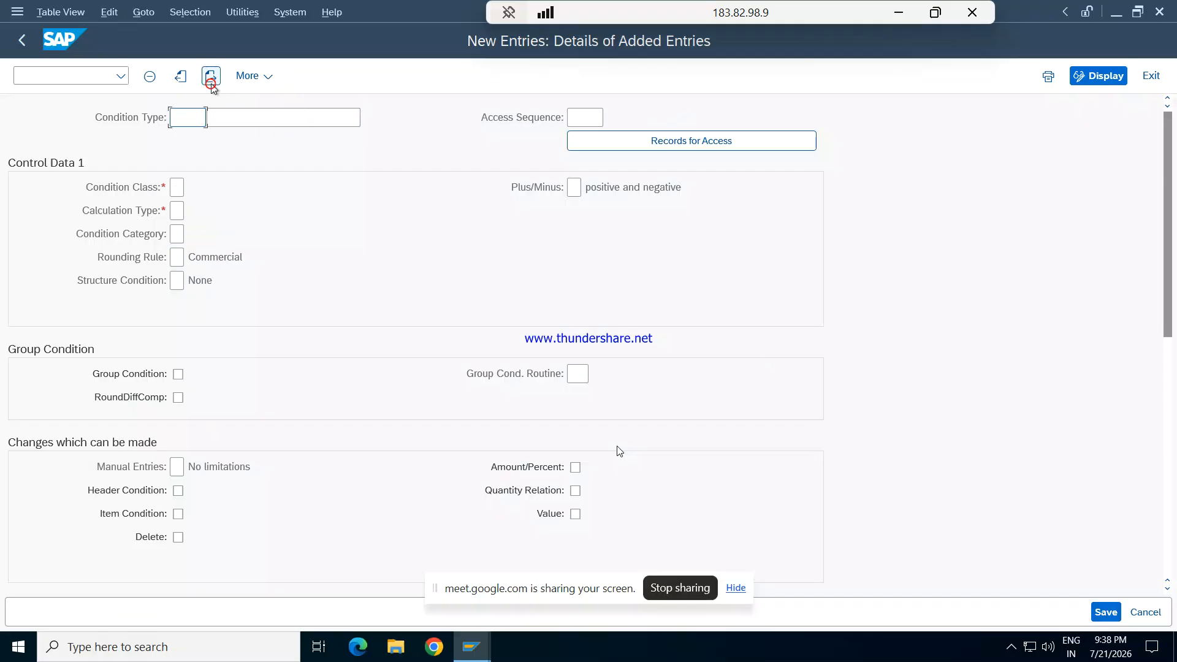
{"action": "type", "text": "O"}
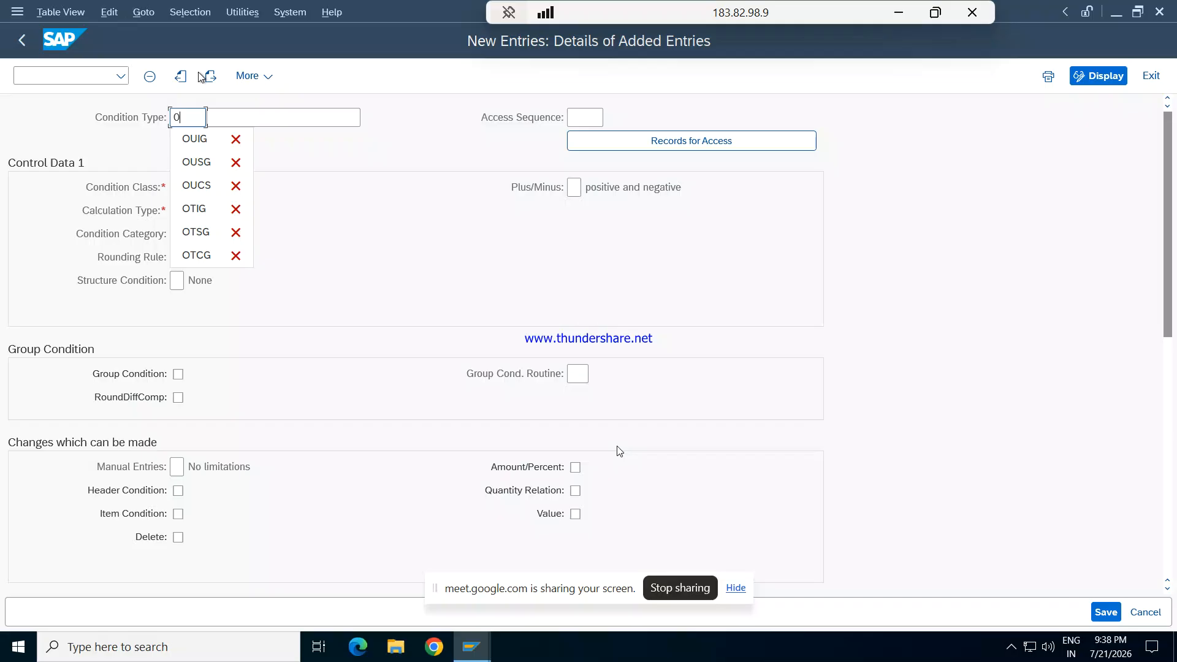
{"action": "type", "text": "T"}
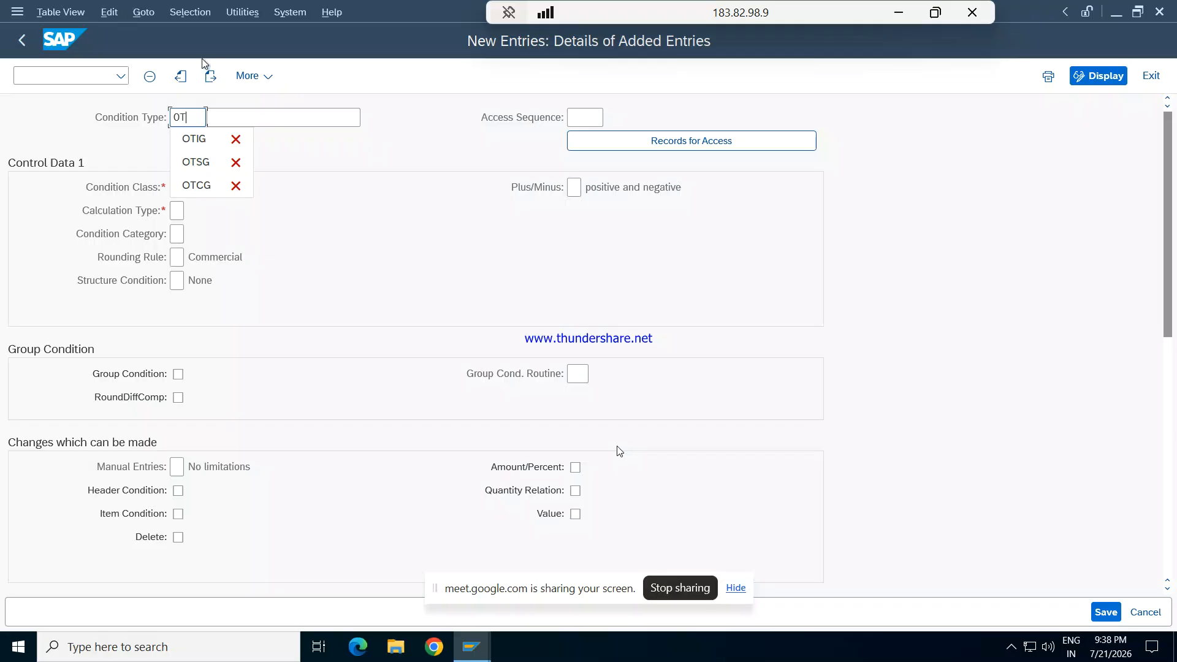
{"action": "type", "text": "CG"}
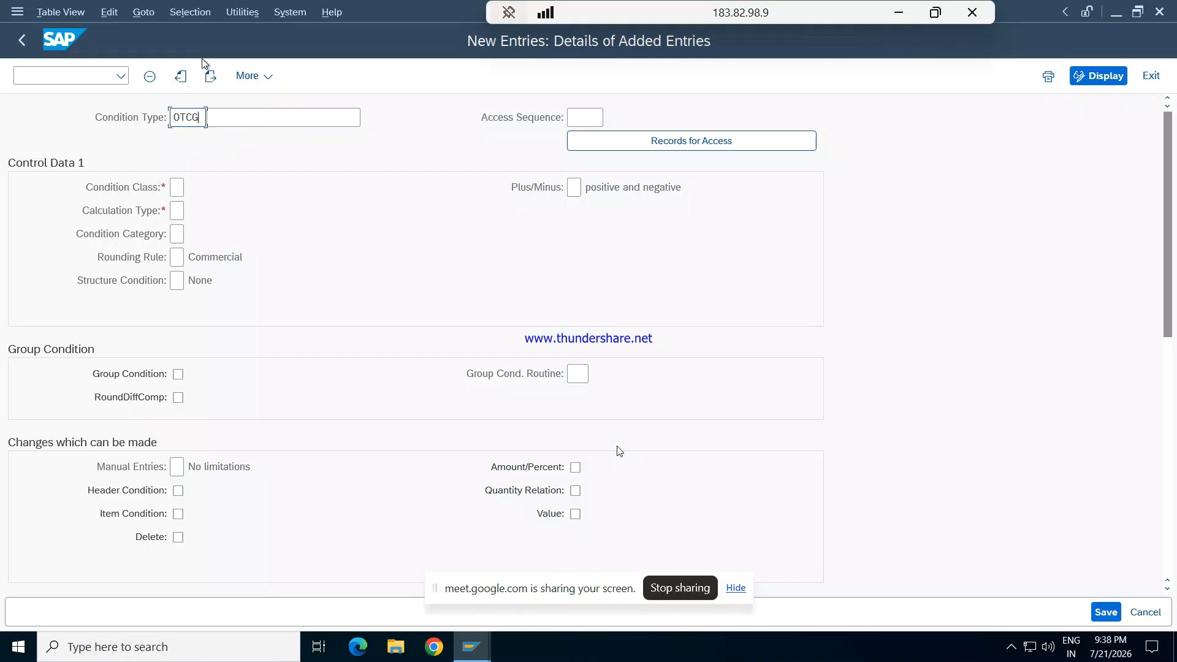
{"action": "key", "text": "Tab"}
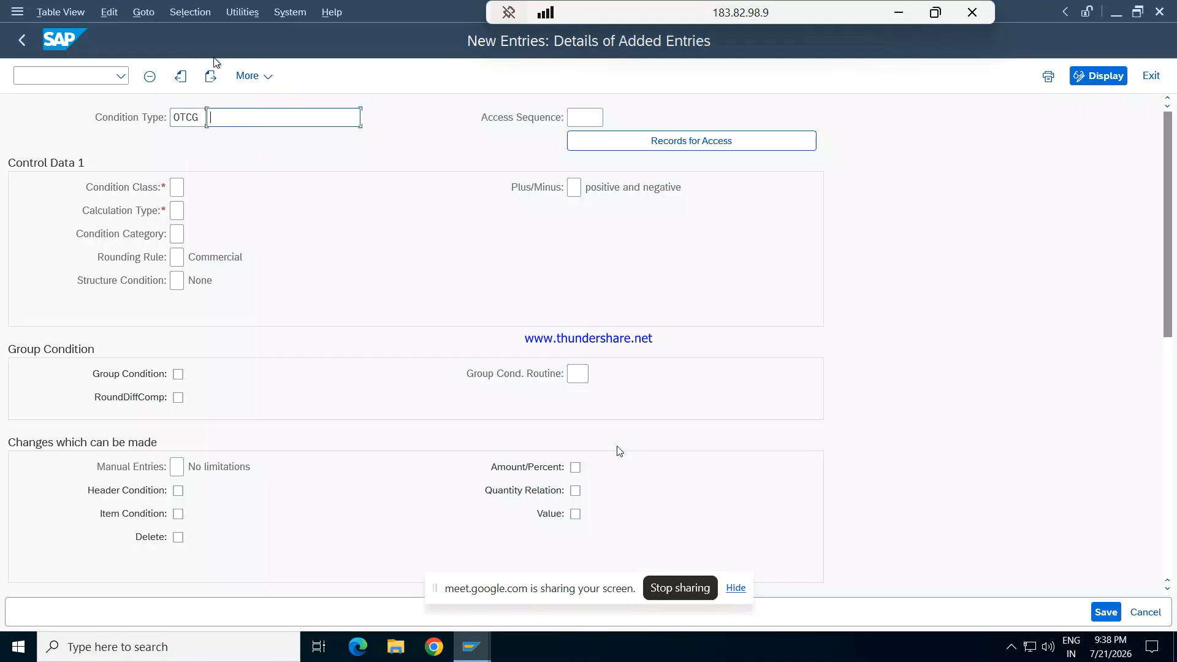
{"action": "type", "text": "O"}
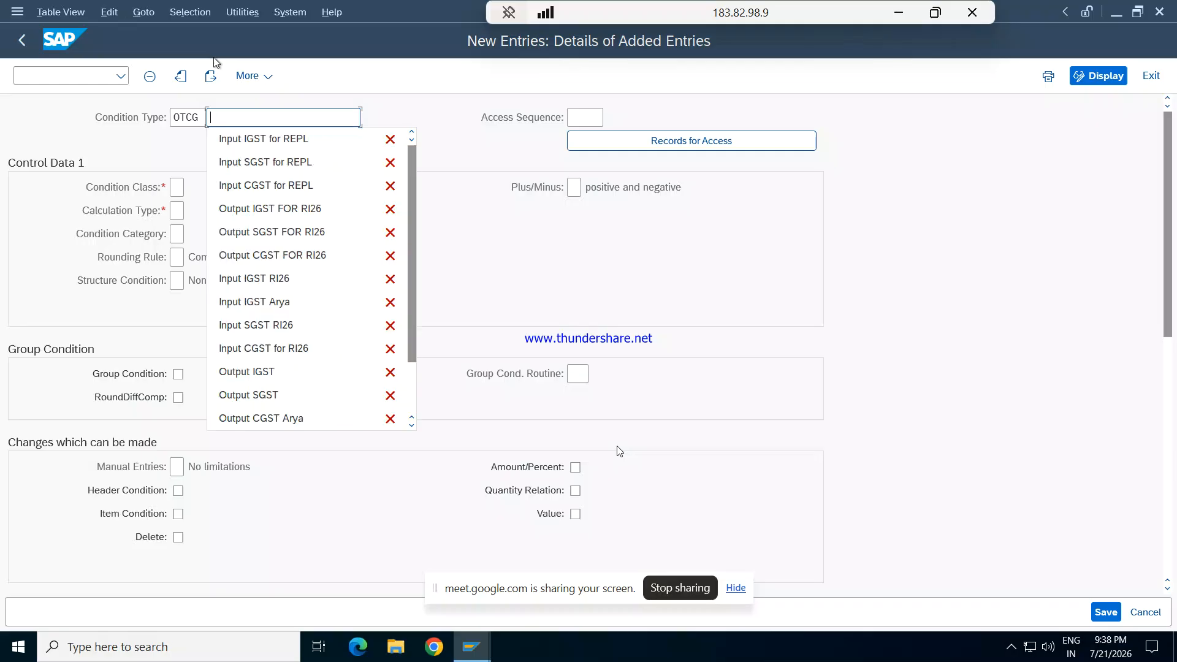
{"action": "type", "text": "utput"}
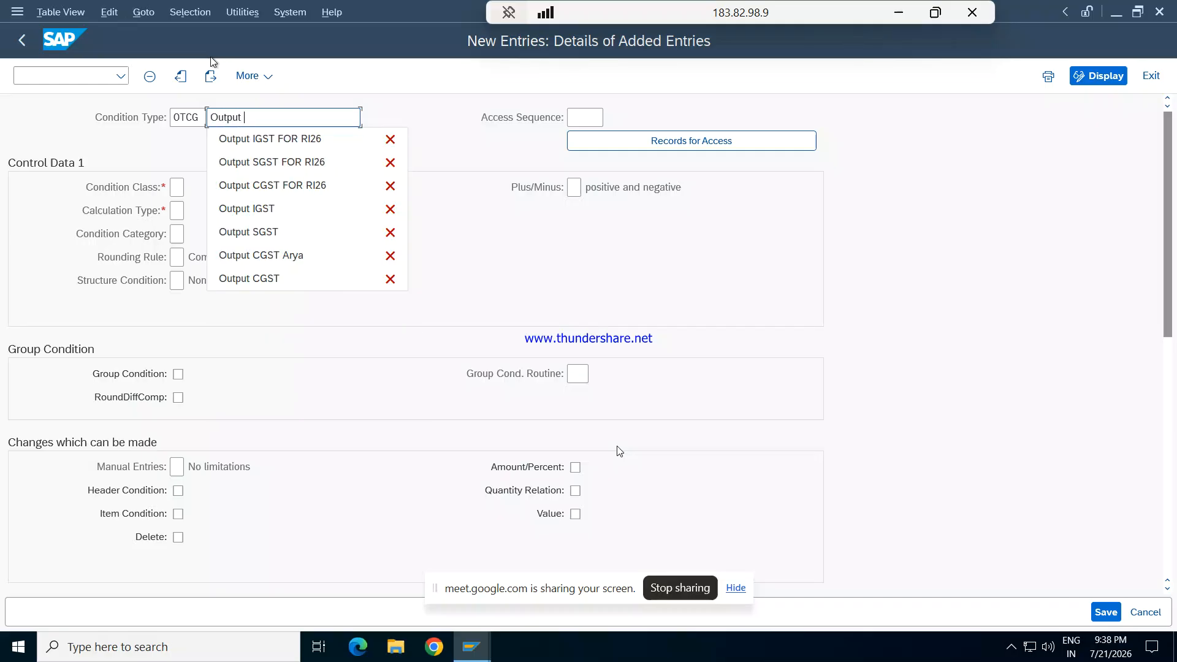
{"action": "type", "text": " CGST FO"}
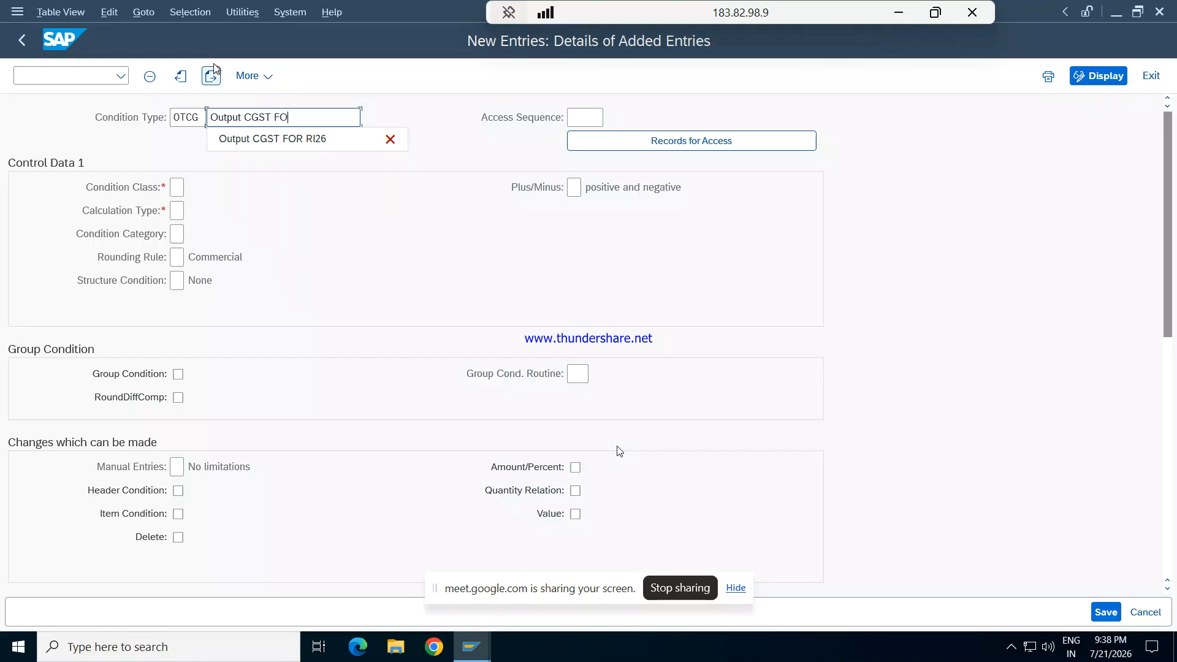
{"action": "key", "text": "BackSpace"}
{"action": "key", "text": "BackSpace"}
{"action": "type", "text": "for REP"}
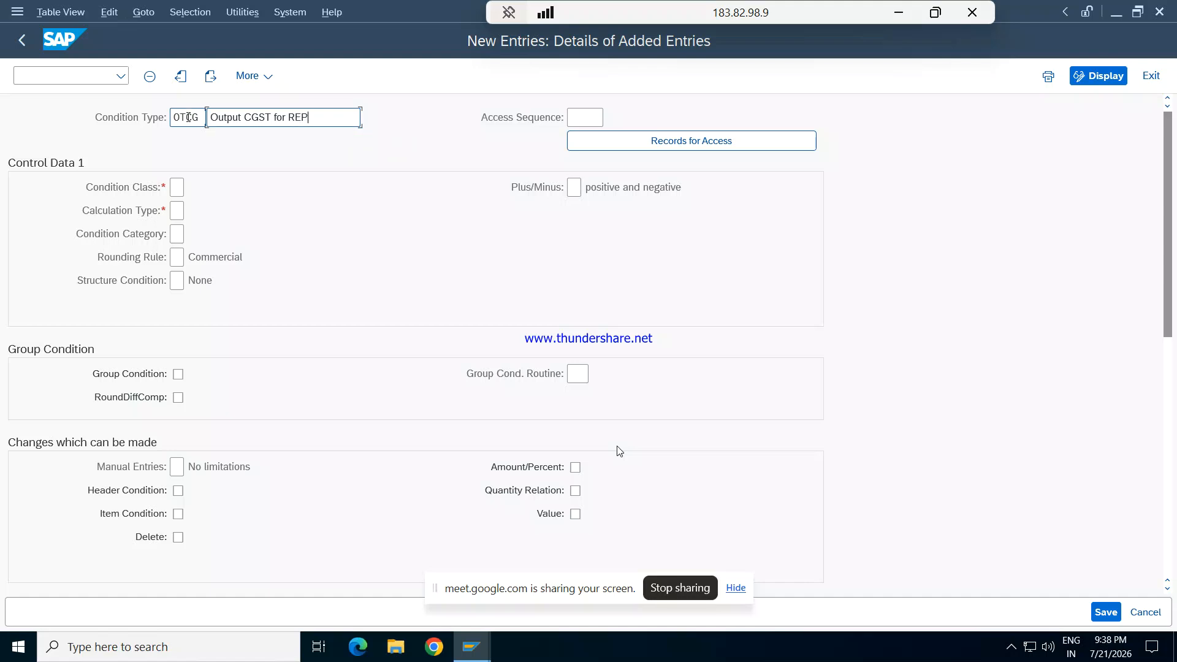
{"action": "type", "text": "L"}
- Assign access sequence MWST to condition type OTCG and set its condition class to D (Taxes)
{"action": "key", "text": "Tab"}
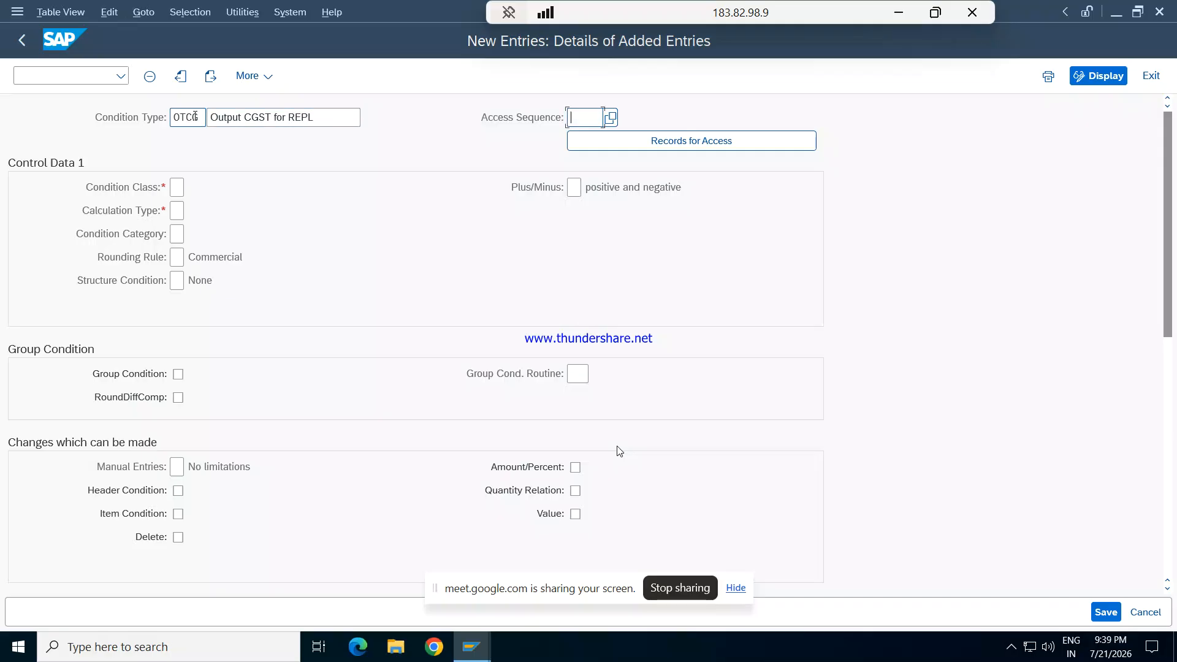
{"action": "type", "text": "MWST"}
{"action": "key", "text": "Tab"}
{"action": "key", "text": "Tab"}
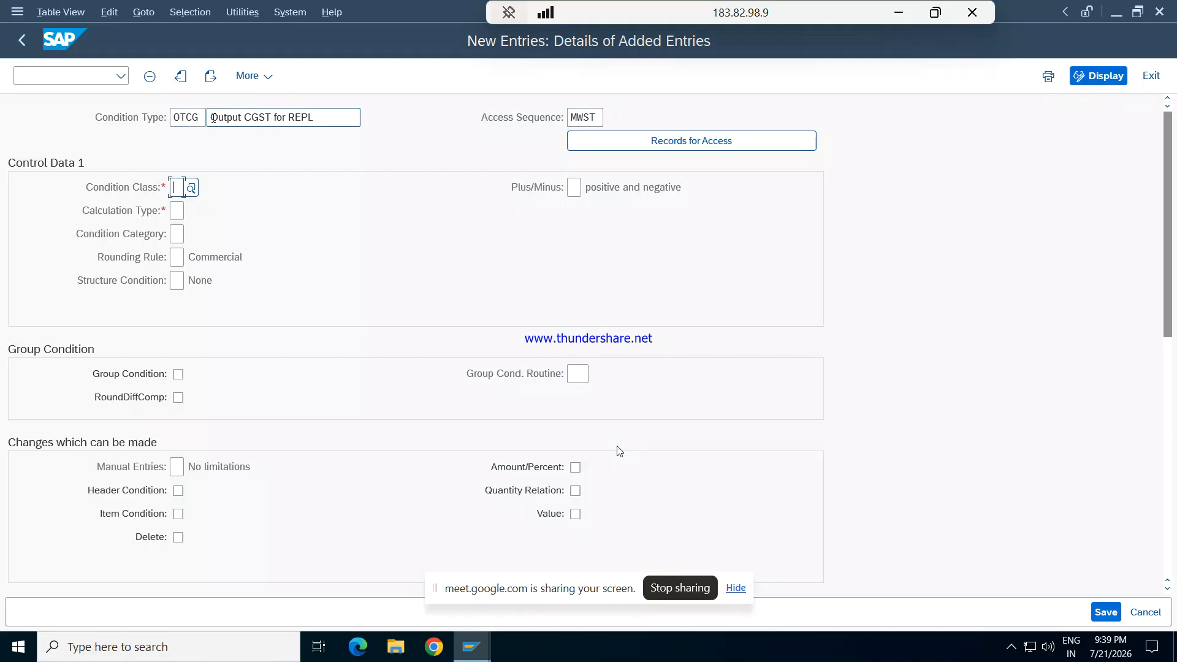
{"action": "type", "text": "D"}
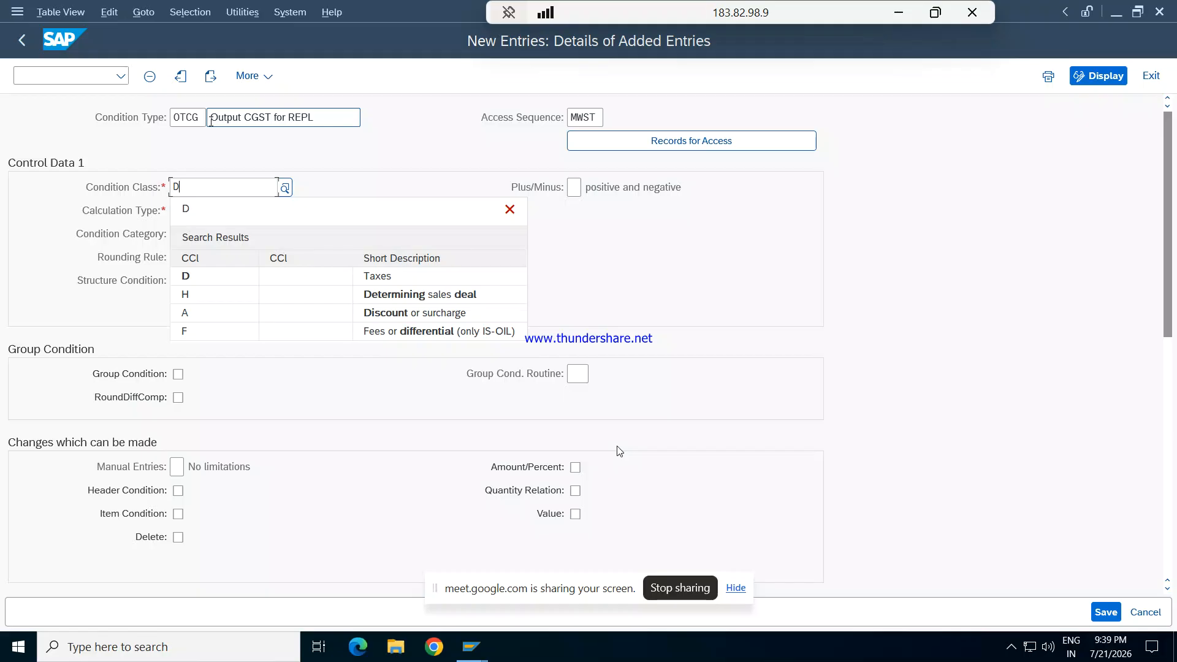
{"action": "left_click", "coordinate": [225, 276]}
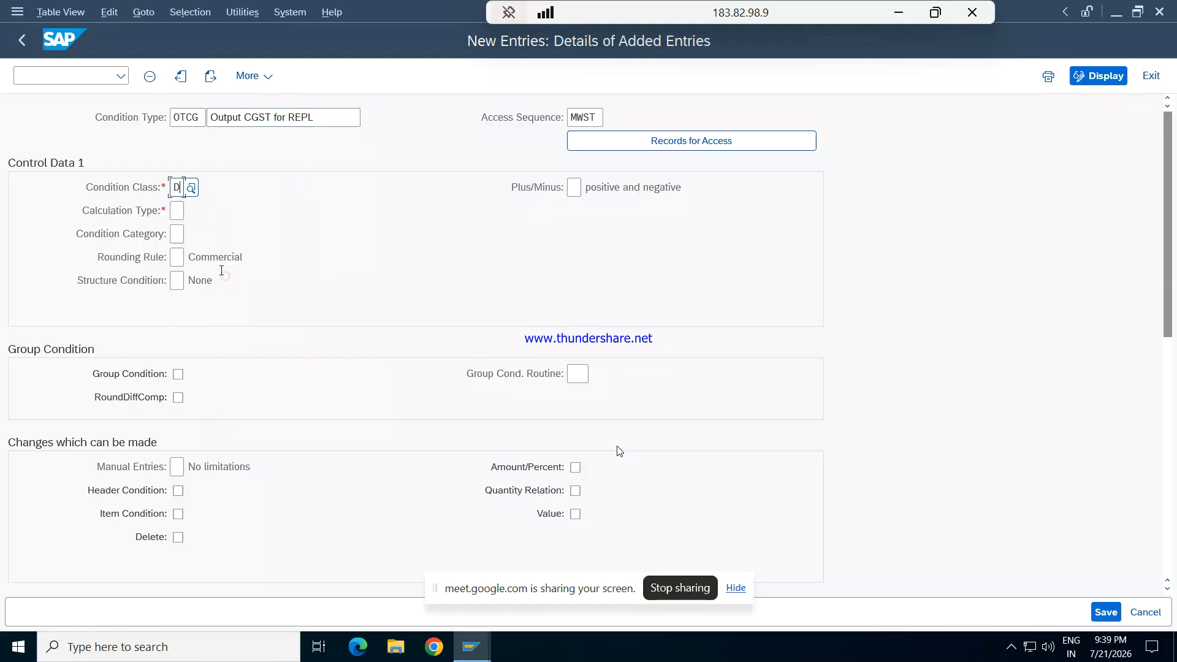
- Set condition type OTCG's calculation type to A (Percentage) and condition category to D (Tax), and try to save the entry
{"action": "left_click", "coordinate": [177, 208]}
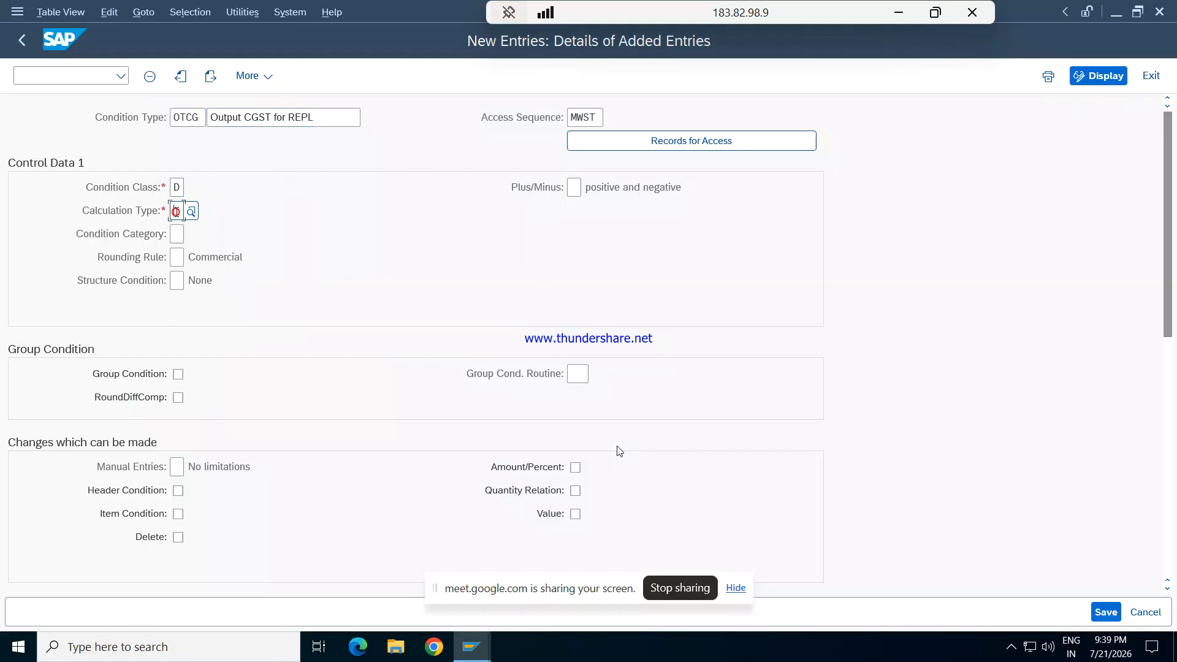
{"action": "type", "text": "A"}
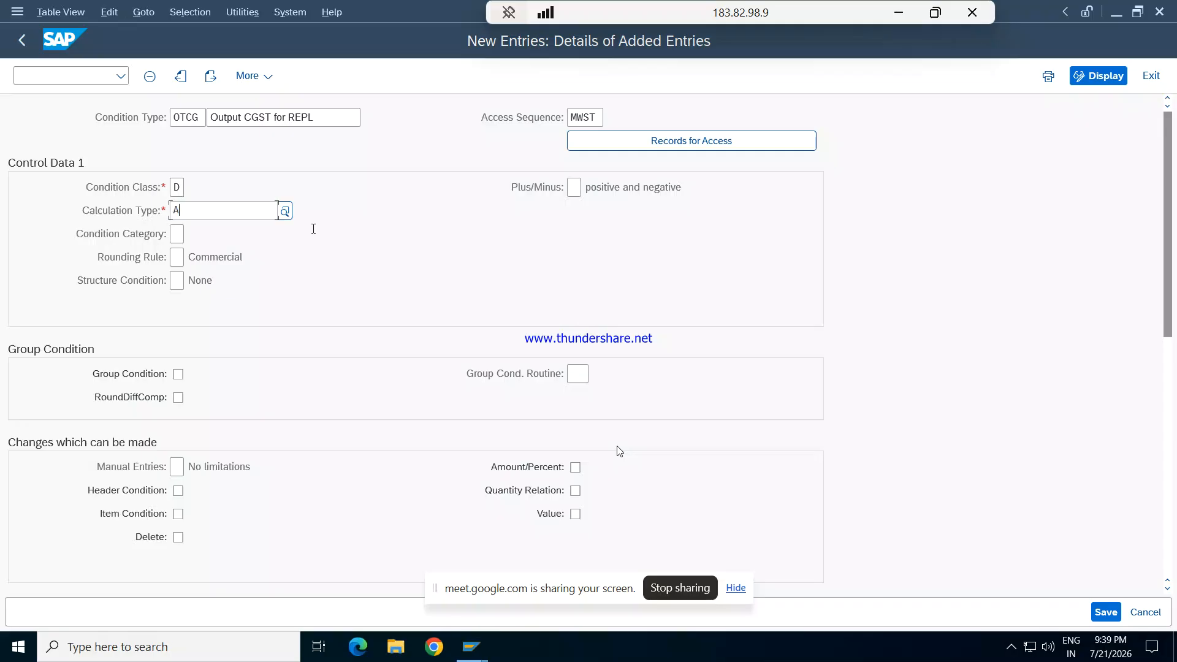
{"action": "left_click", "coordinate": [235, 299]}
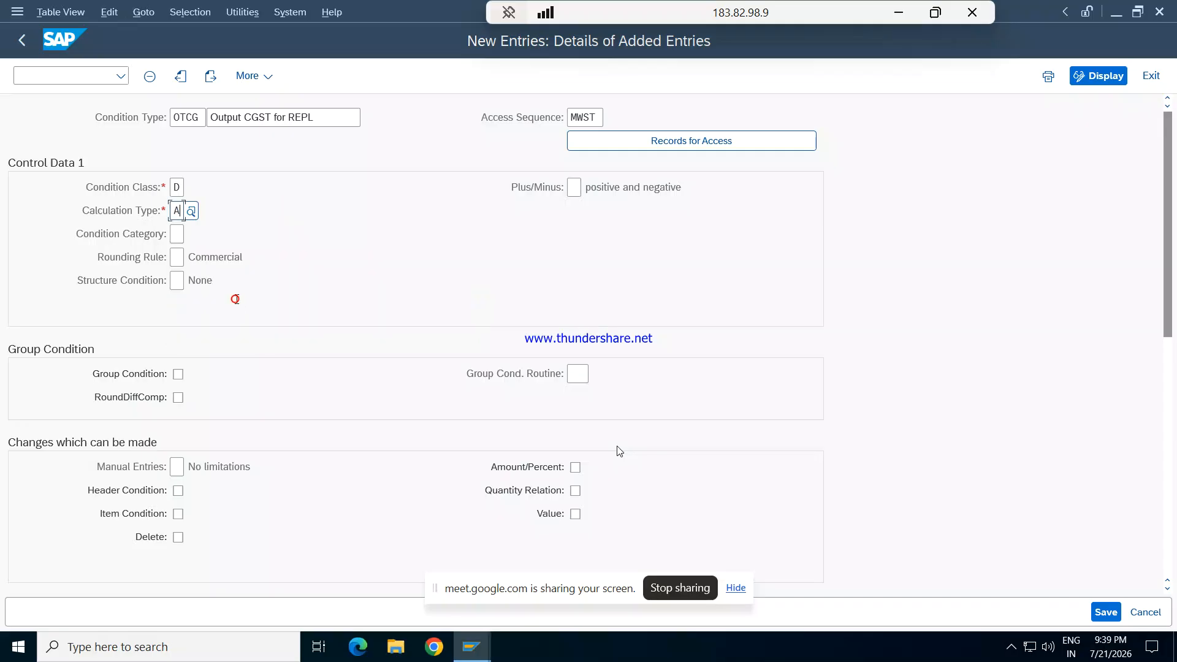
{"action": "left_click", "coordinate": [178, 234]}
{"action": "type", "text": "D"}
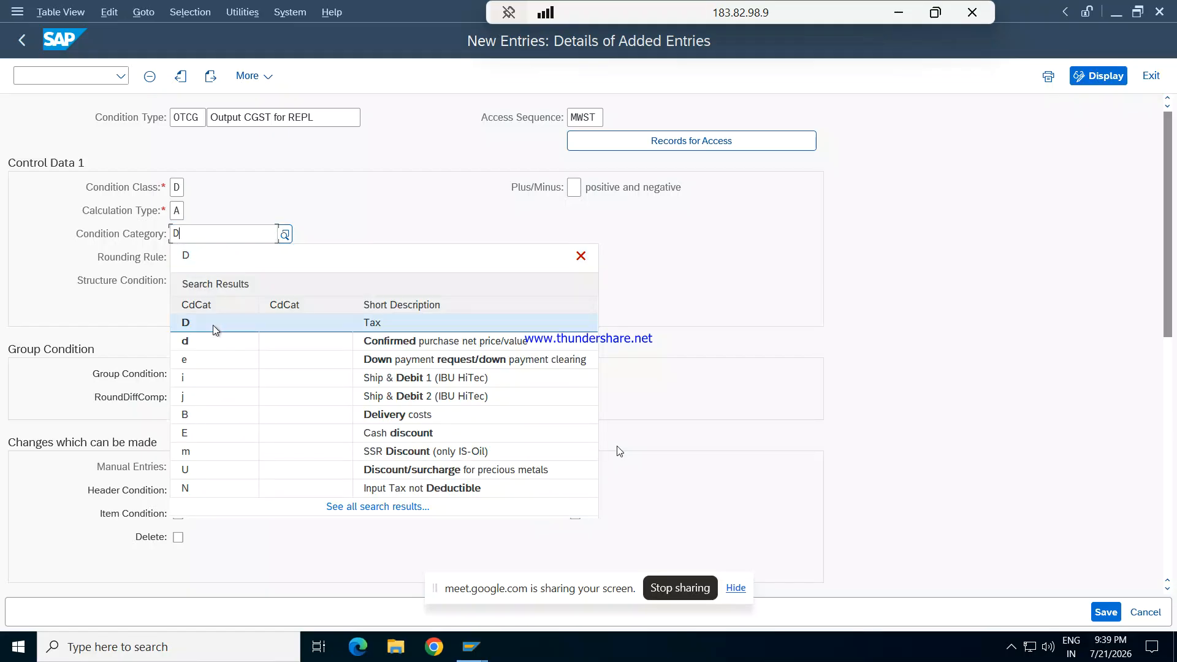
{"action": "left_click", "coordinate": [212, 325]}
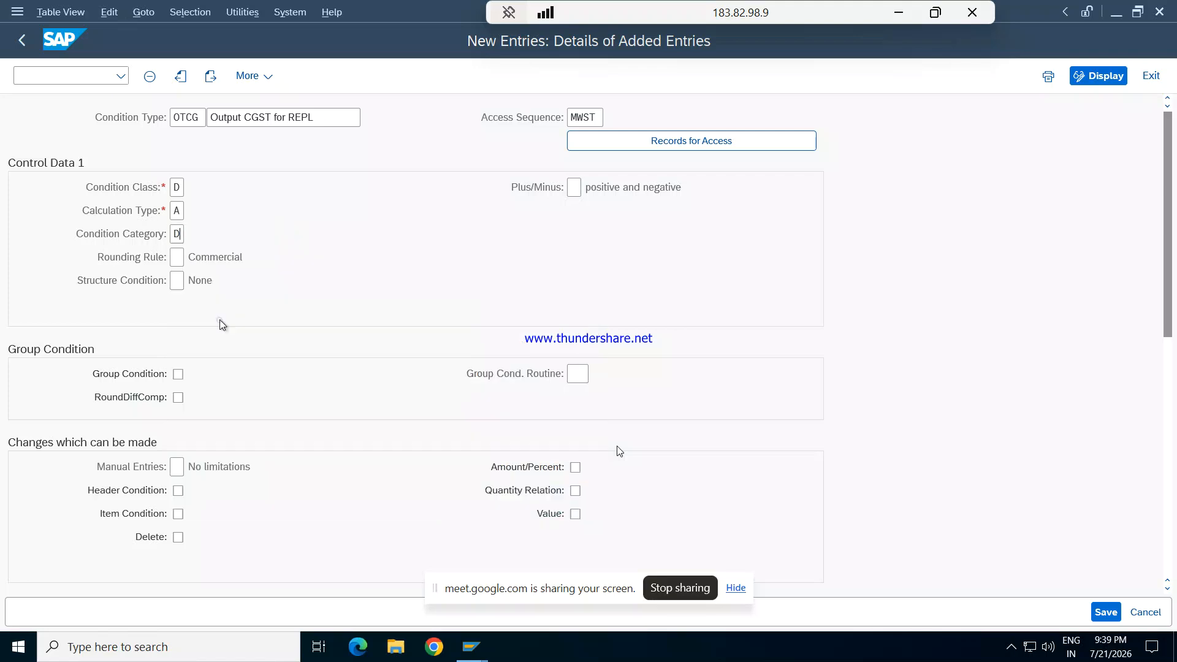
{"action": "left_click", "coordinate": [1104, 612]}
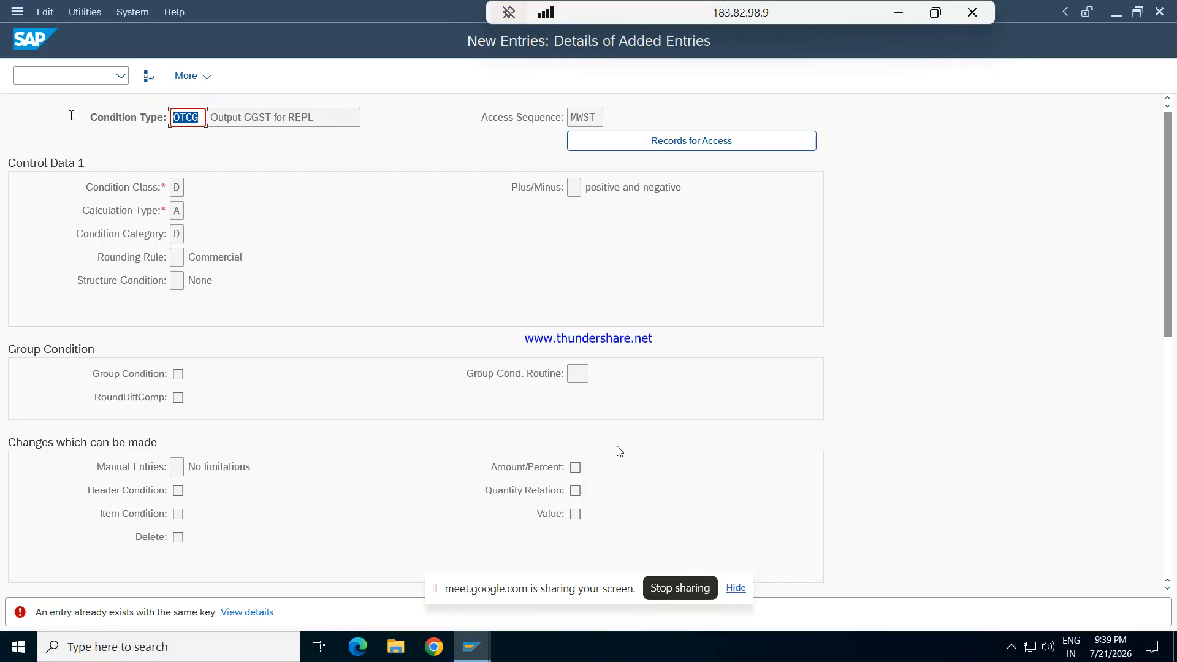
- Change the condition type key of the Output CGST for REPL entry to OUCG and save the entry
{"action": "left_click", "coordinate": [193, 119]}
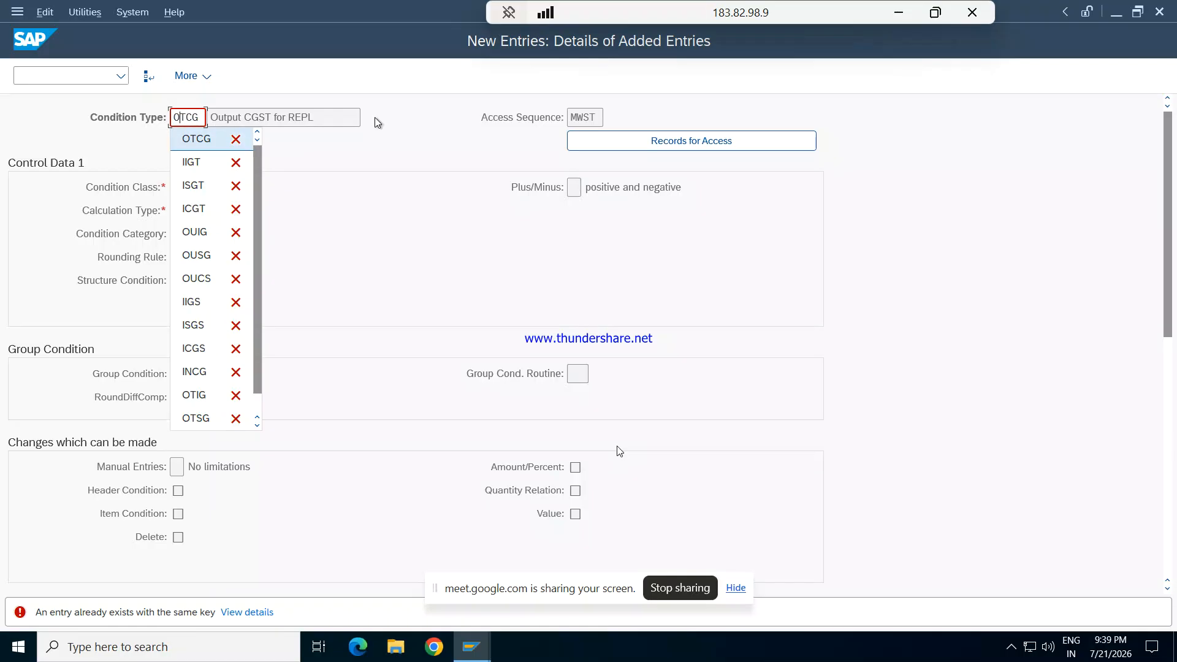
{"action": "key", "text": "Delete"}
{"action": "key", "text": "BackSpace"}
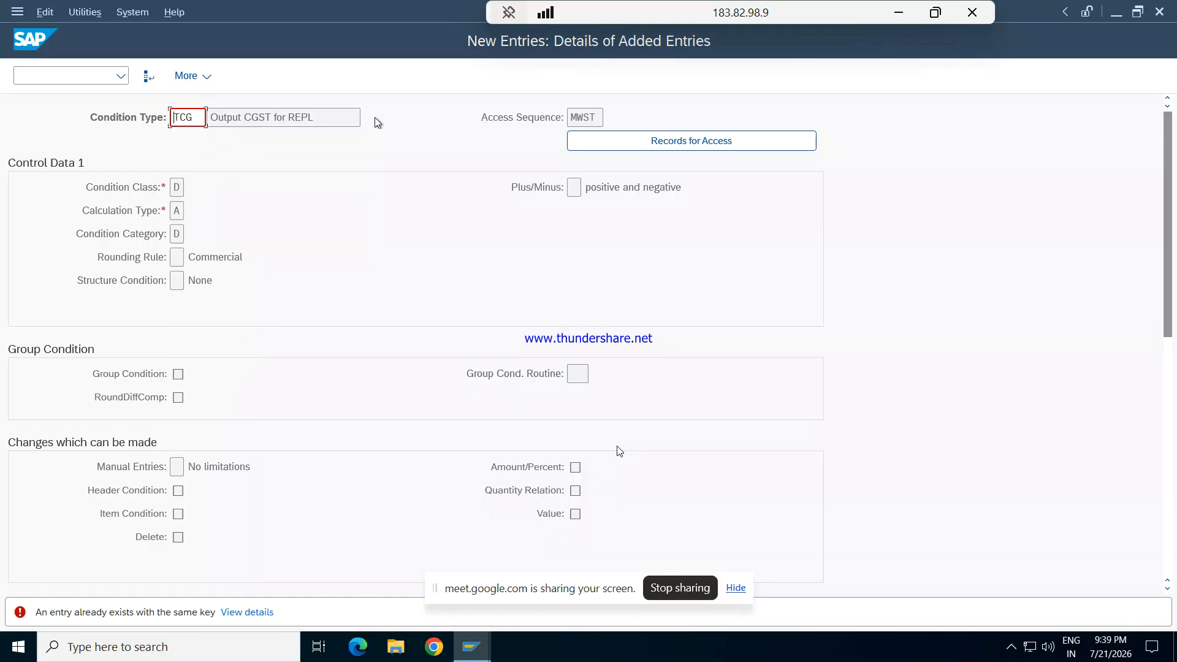
{"action": "type", "text": "O"}
{"action": "key", "text": "Delete"}
{"action": "key", "text": "Delete"}
{"action": "key", "text": "Delete"}
{"action": "type", "text": "U"}
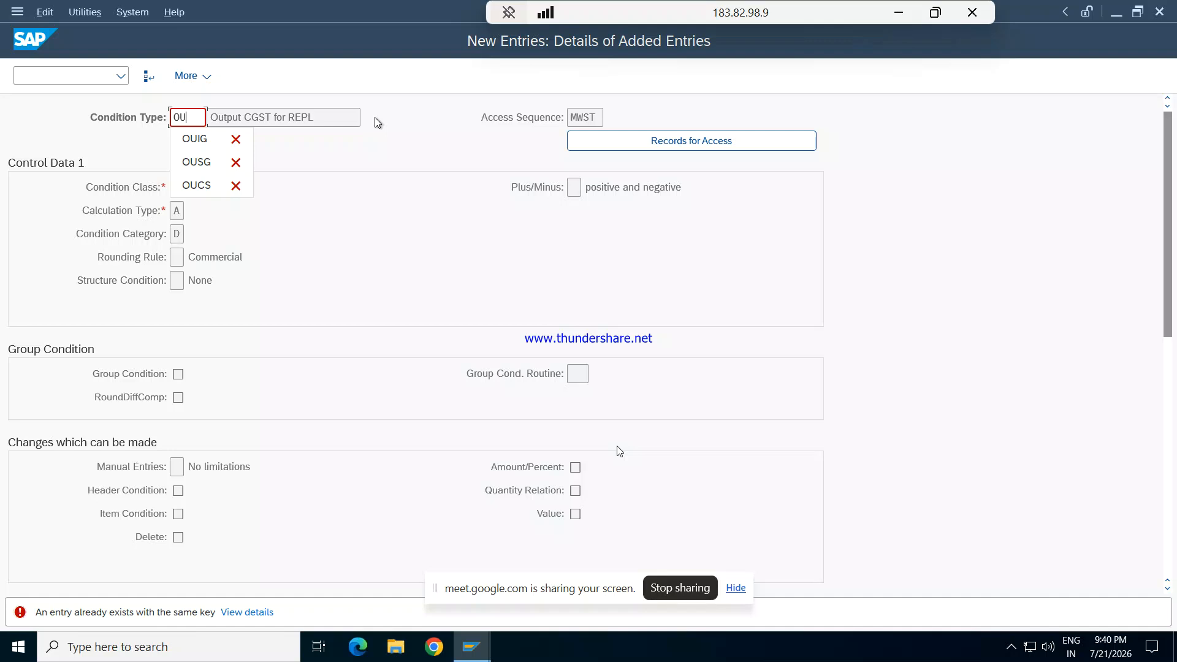
{"action": "type", "text": "CG"}
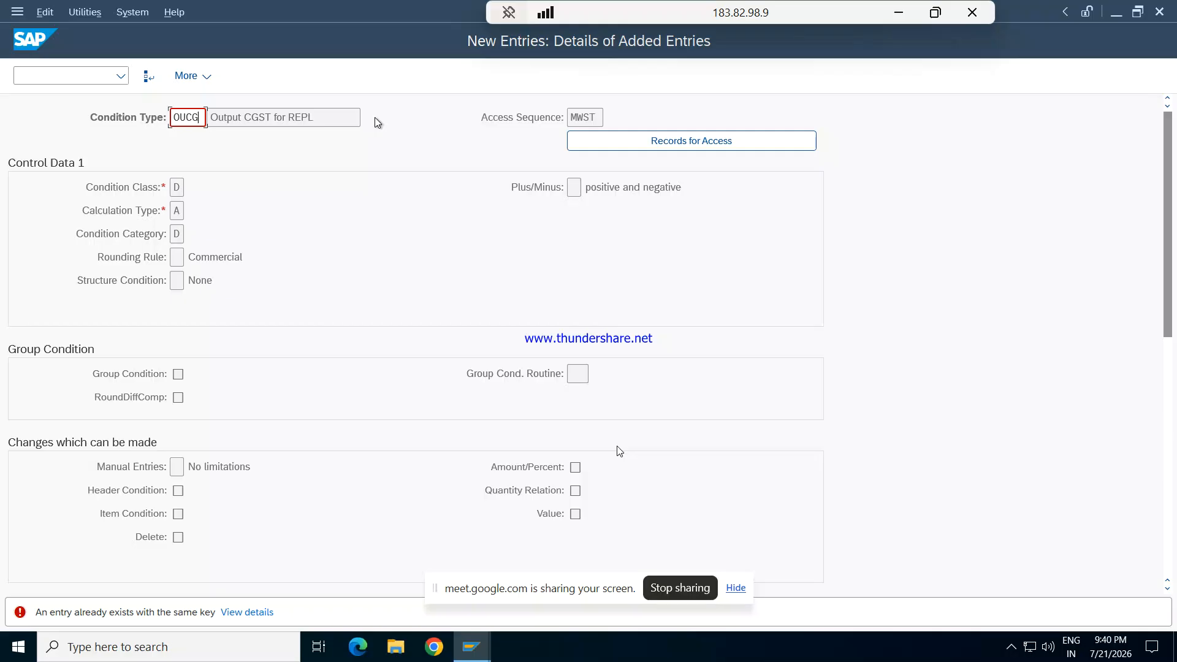
{"action": "key", "text": "Return"}
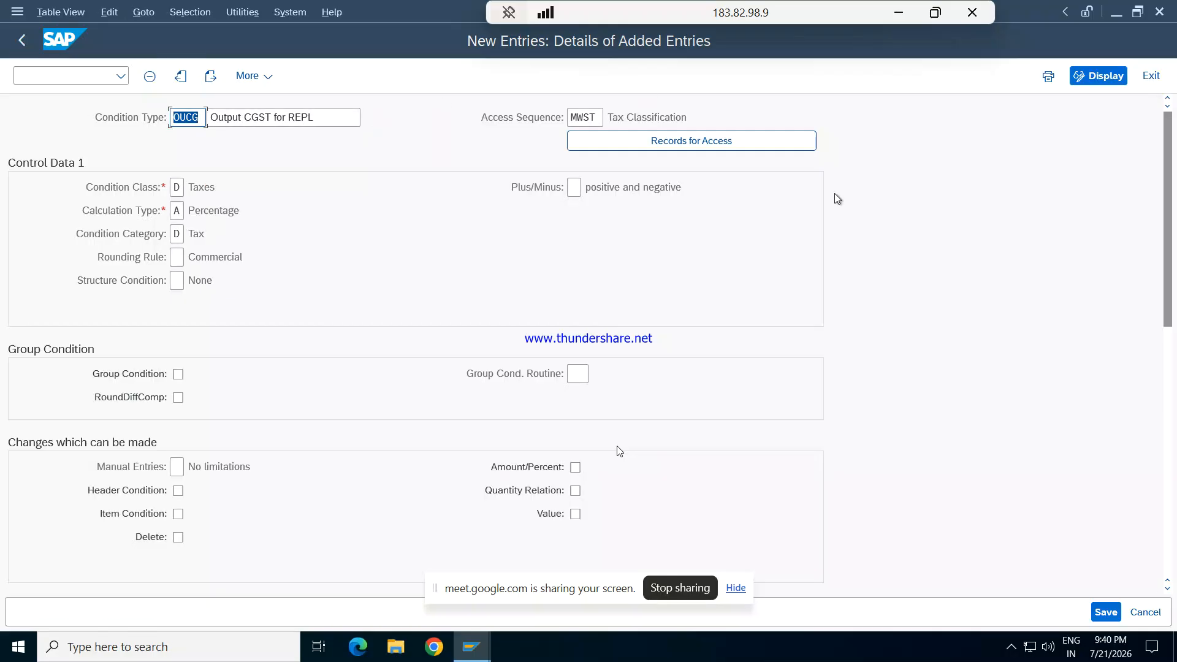
{"action": "left_click", "coordinate": [1104, 611]}
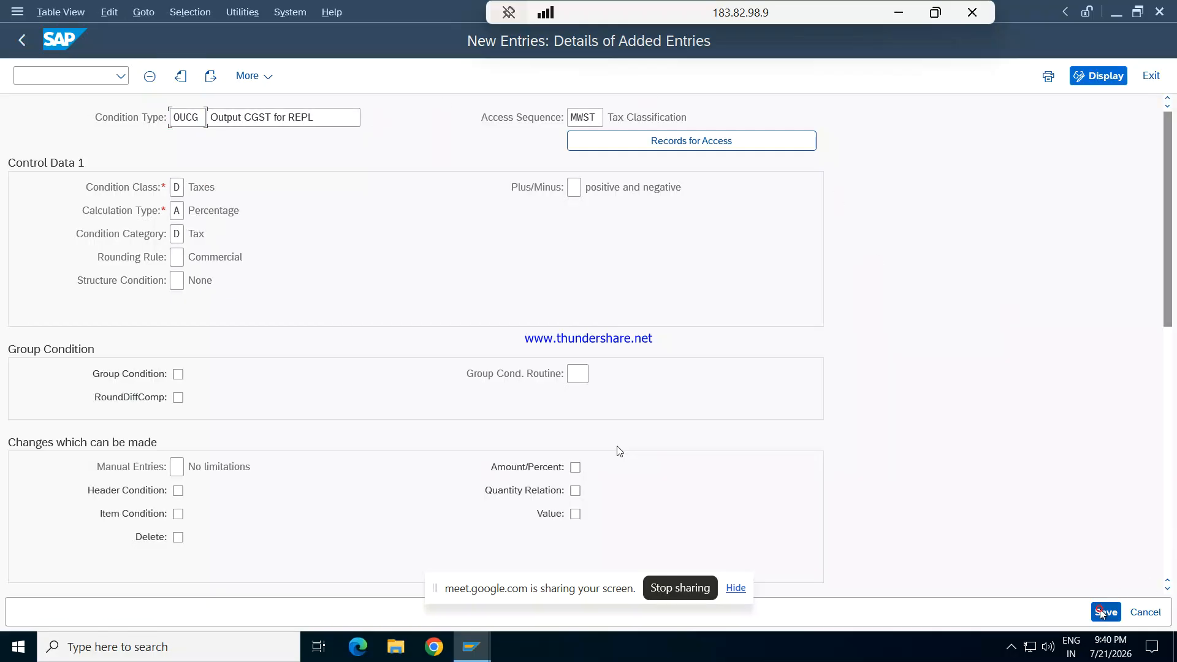
- Start the next condition type as OUSG with the description Output SGST for REPL
{"action": "left_click", "coordinate": [211, 76]}
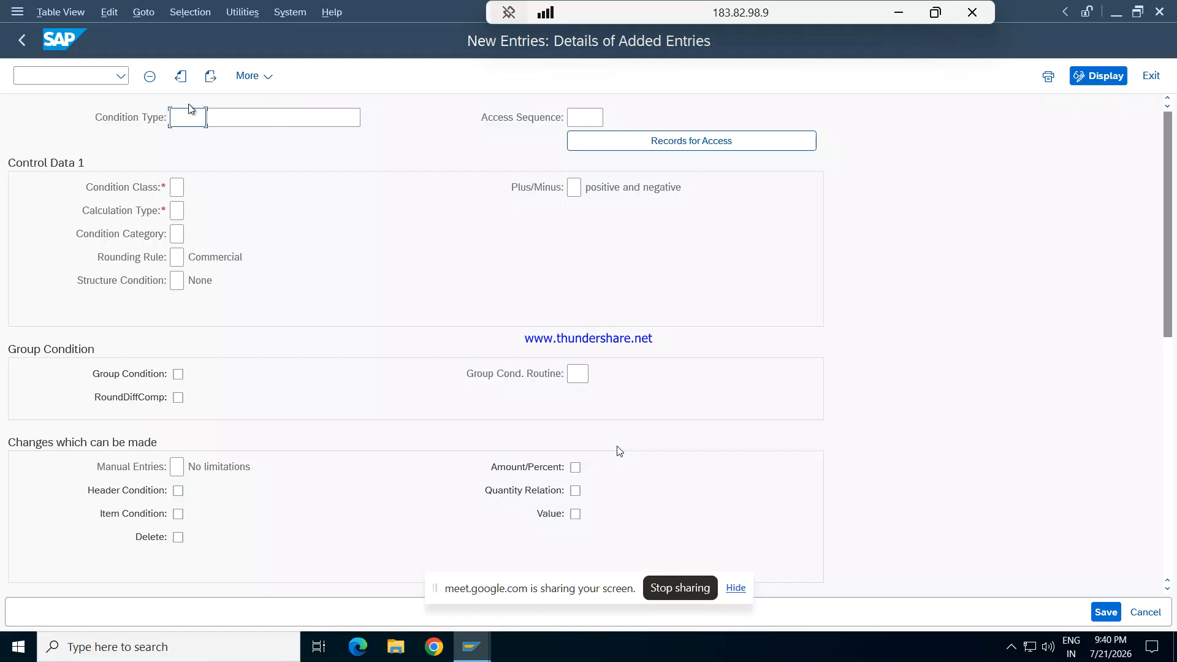
{"action": "type", "text": "OU"}
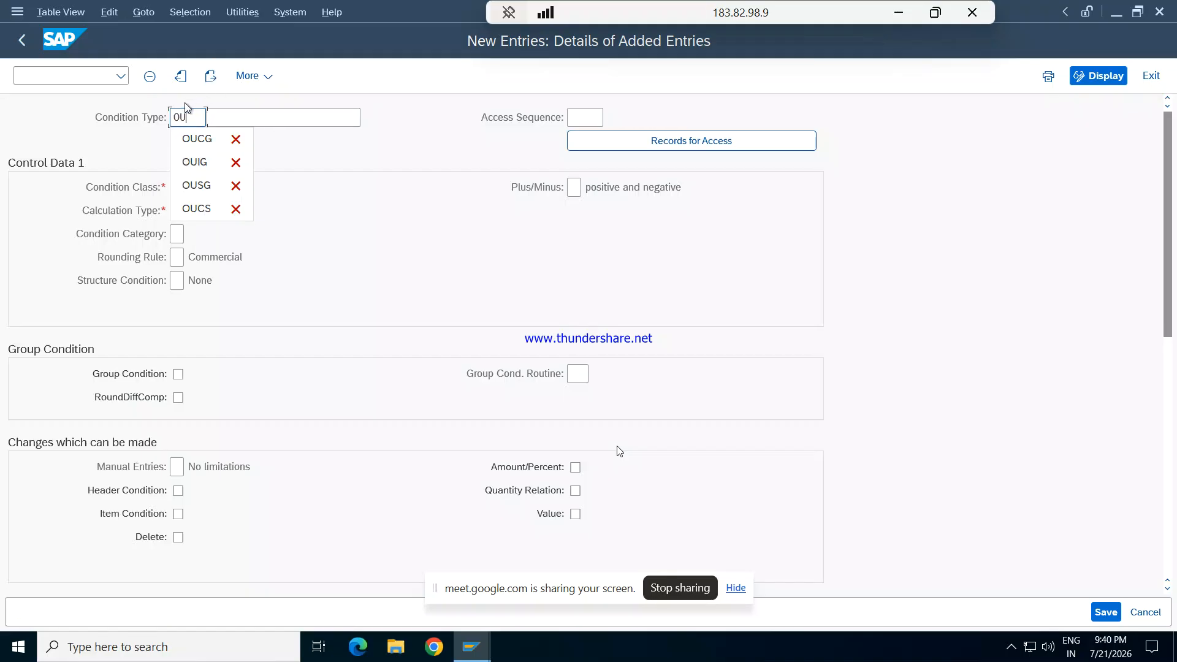
{"action": "type", "text": "SG"}
{"action": "key", "text": "Tab"}
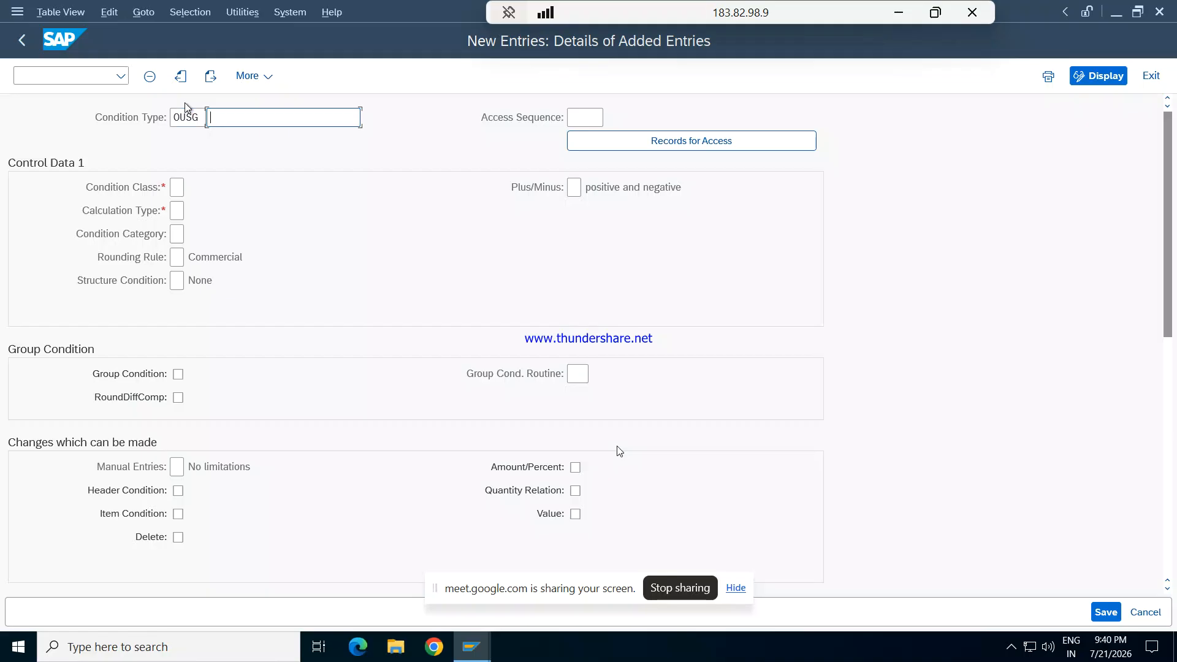
{"action": "type", "text": "Outstanding"}
{"action": "key", "text": "BackSpace"}
{"action": "key", "text": "BackSpace"}
{"action": "key", "text": "BackSpace"}
{"action": "key", "text": "BackSpace"}
{"action": "key", "text": "BackSpace"}
{"action": "key", "text": "BackSpace"}
{"action": "key", "text": "BackSpace"}
{"action": "key", "text": "BackSpace"}
{"action": "key", "text": "BackSpace"}
{"action": "type", "text": "put "}
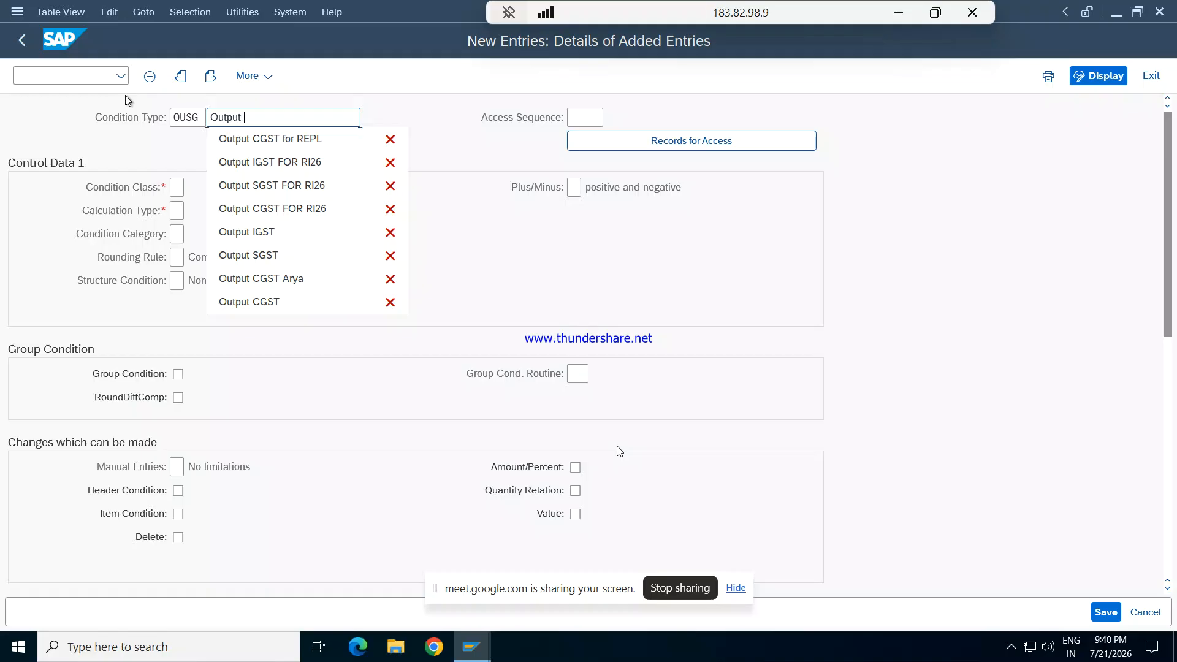
{"action": "type", "text": "SG"}
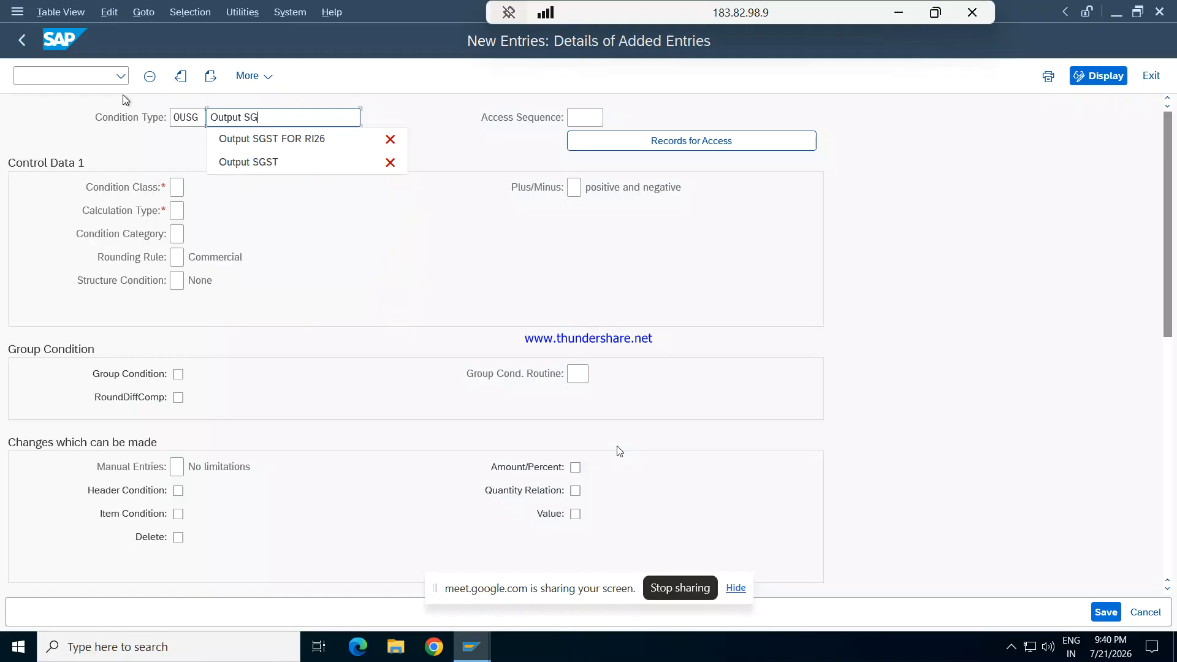
{"action": "type", "text": "ST F"}
{"action": "key", "text": "BackSpace"}
{"action": "key", "text": "BackSpace"}
{"action": "type", "text": "fo"}
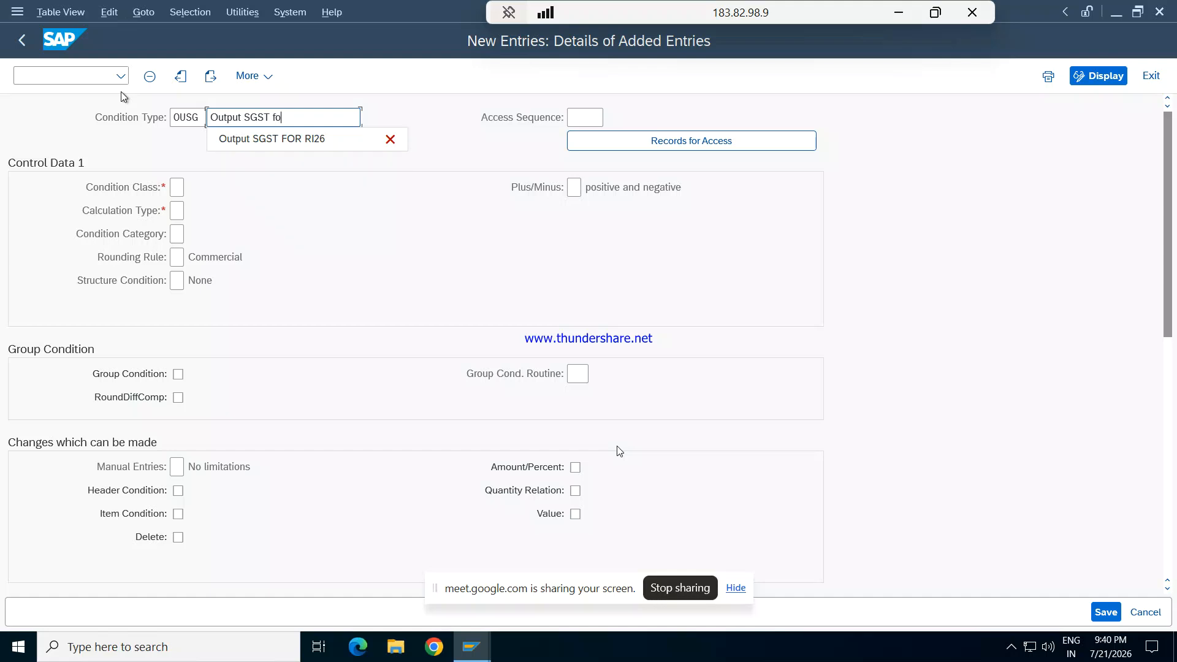
{"action": "type", "text": "r REPL"}
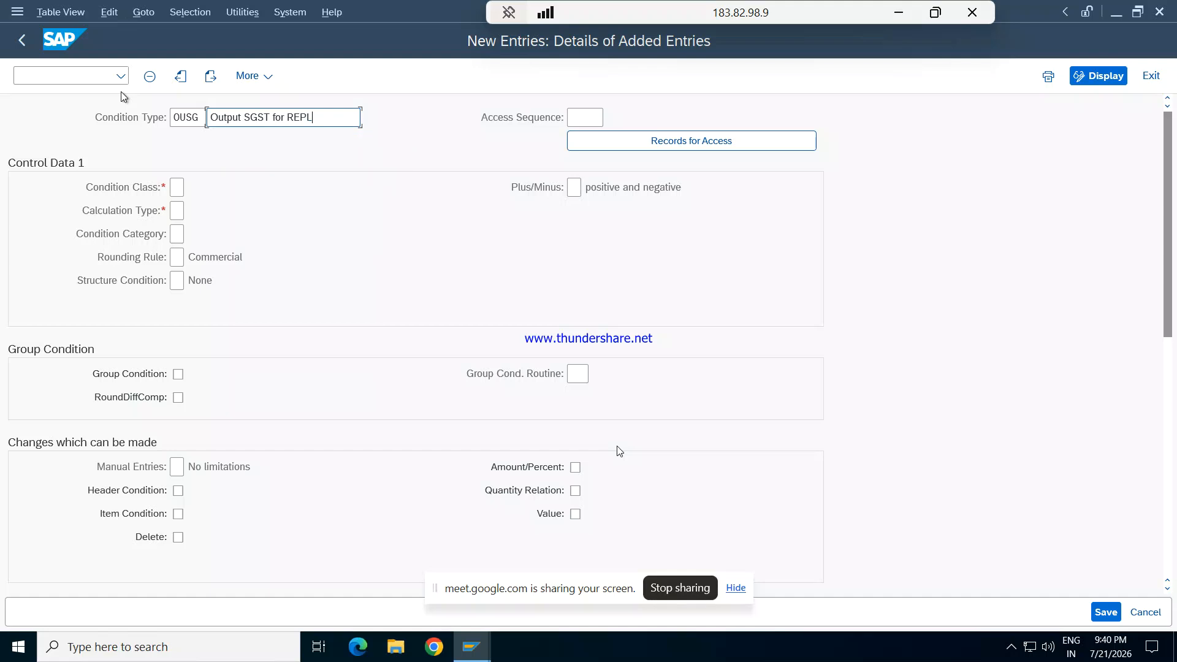
- Assign access sequence MWST to condition type OUSG and set its condition class to D (Taxes)
{"action": "key", "text": "Tab"}
{"action": "type", "text": "M"}
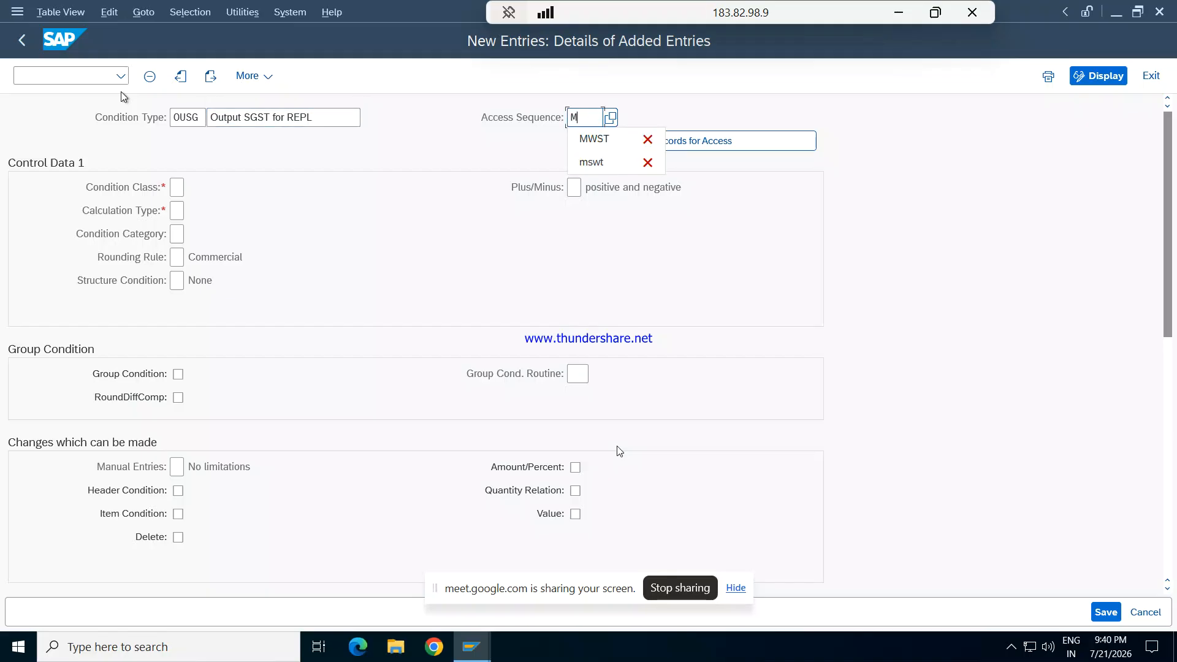
{"action": "type", "text": "WST"}
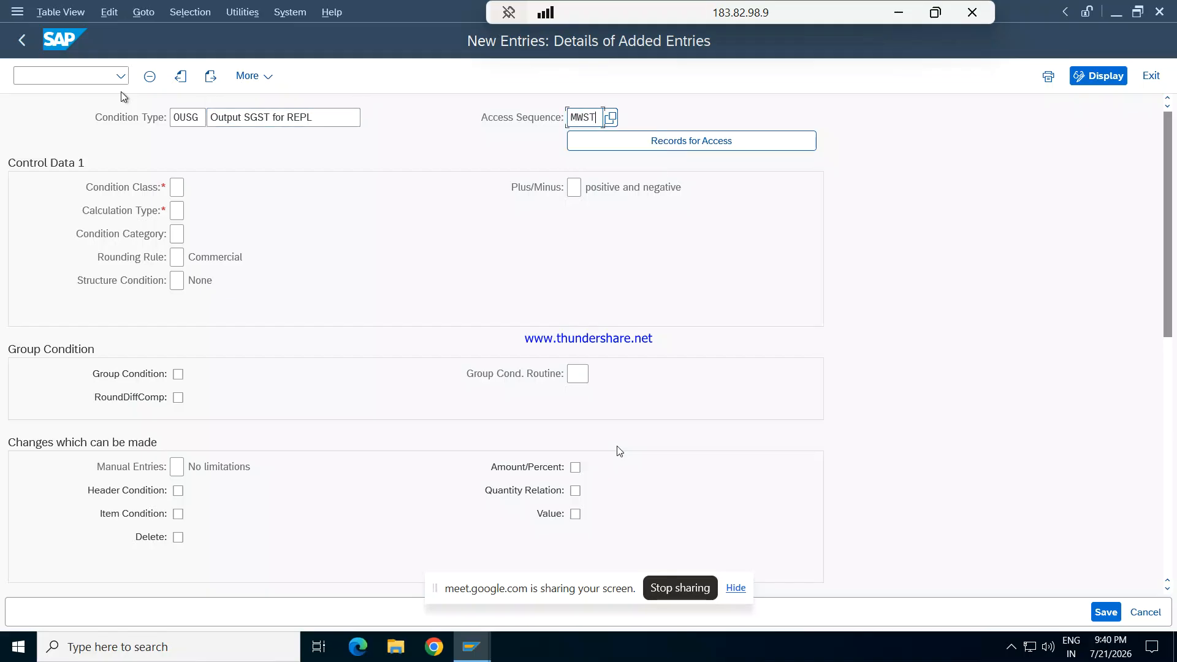
{"action": "key", "text": "BackSpace"}
{"action": "type", "text": "ST"}
{"action": "key", "text": "Tab"}
{"action": "key", "text": "Tab"}
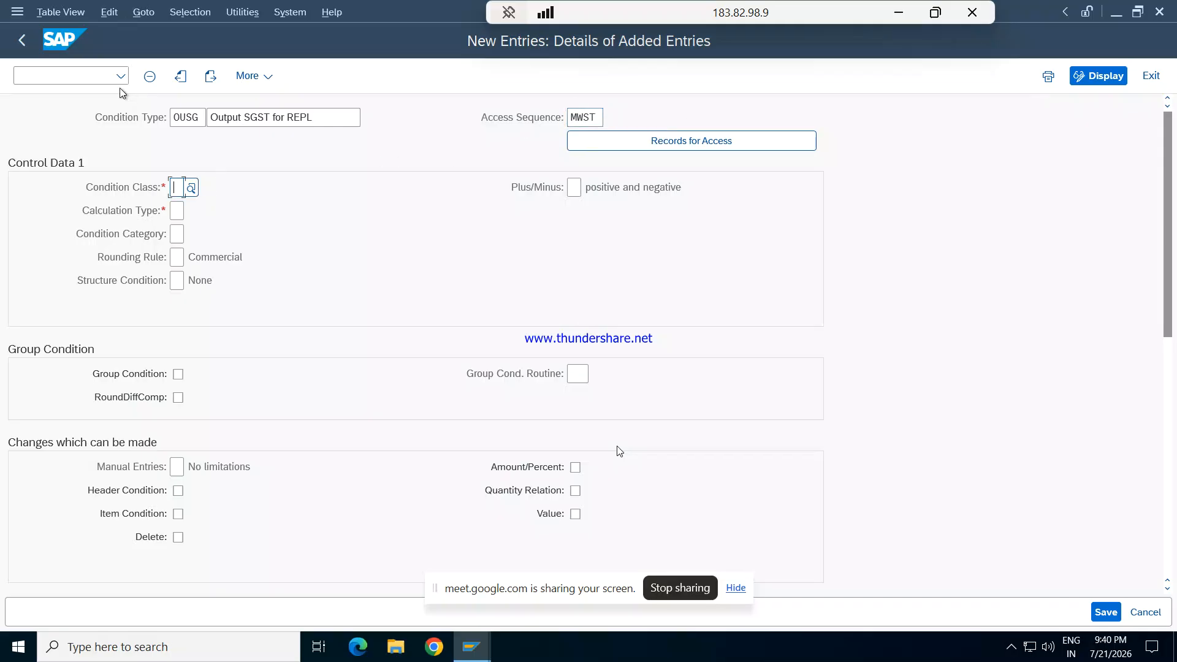
{"action": "type", "text": "D"}
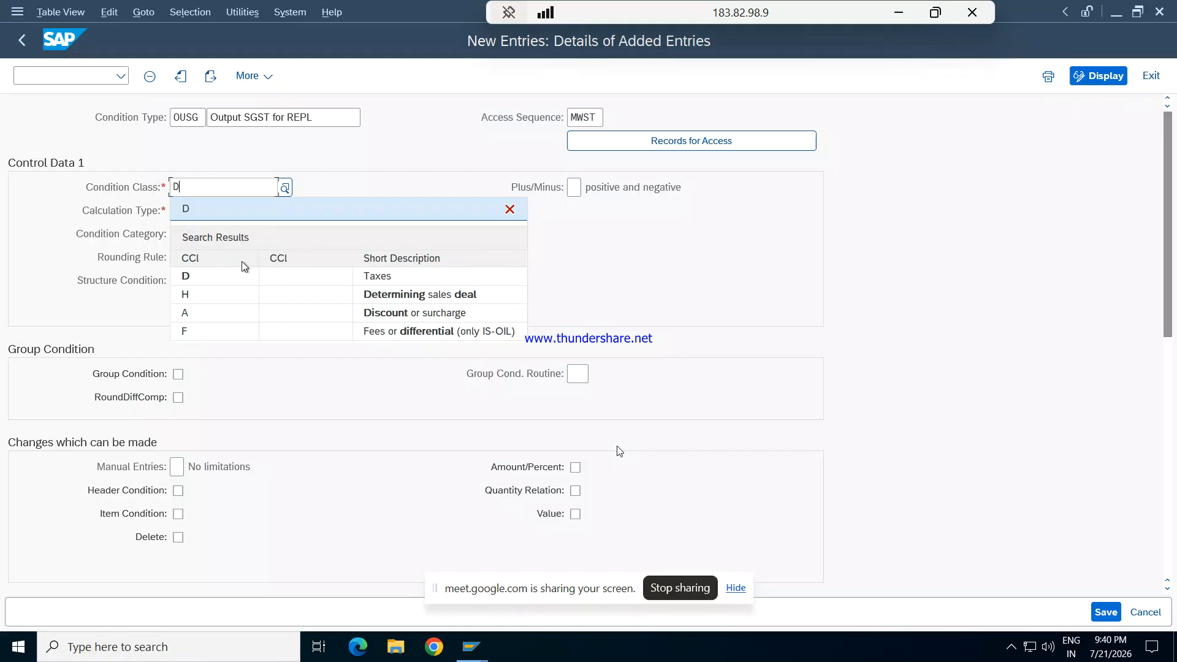
{"action": "left_click", "coordinate": [226, 277]}
- Set condition type OUSG's calculation type to A (Percentage) and condition category to D (Tax), and try to save the entry
{"action": "left_click", "coordinate": [176, 211]}
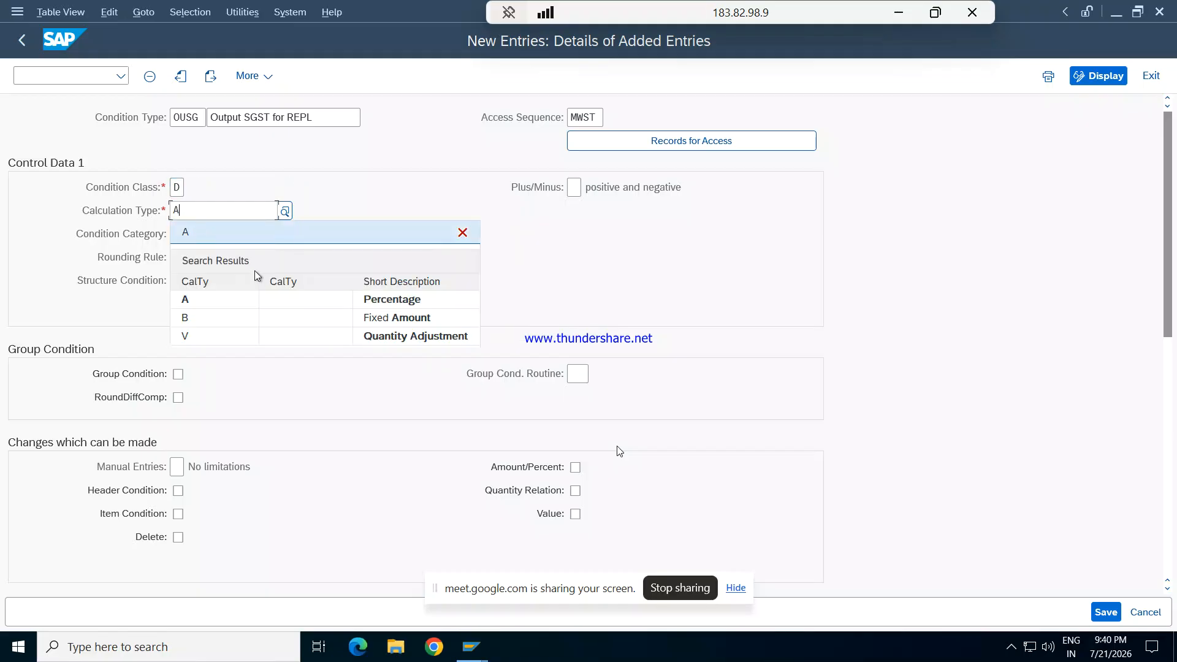
{"action": "left_click", "coordinate": [252, 300]}
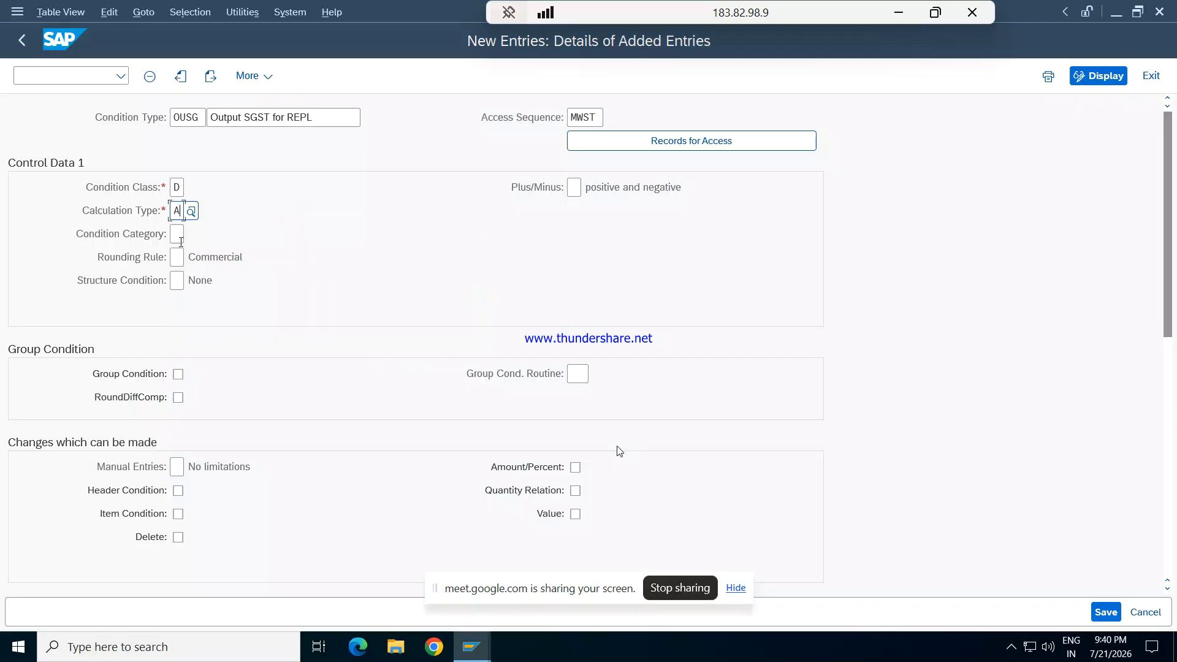
{"action": "key", "text": "Tab"}
{"action": "type", "text": "D"}
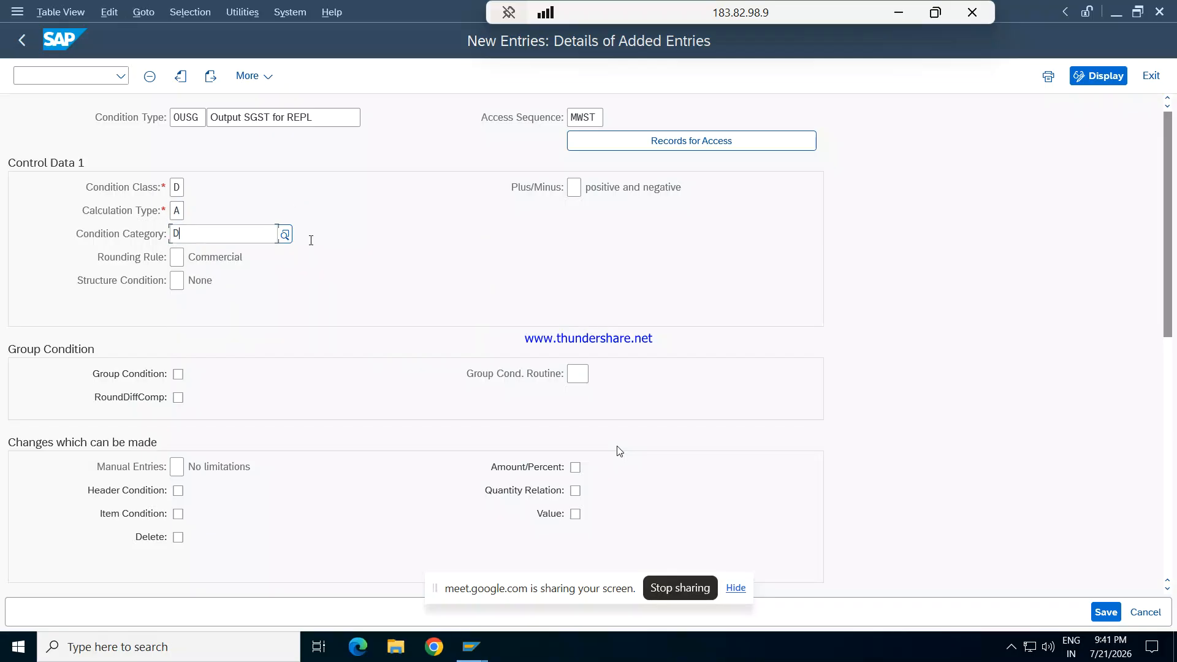
{"action": "left_click", "coordinate": [277, 324]}
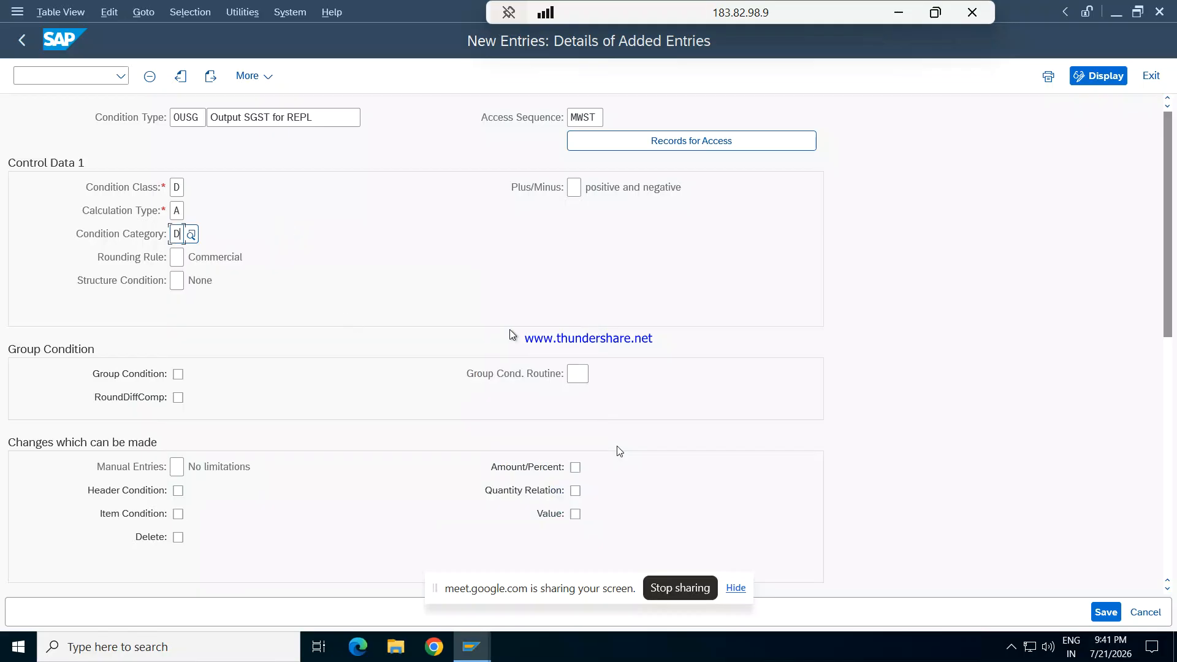
{"action": "left_click", "coordinate": [1105, 612]}
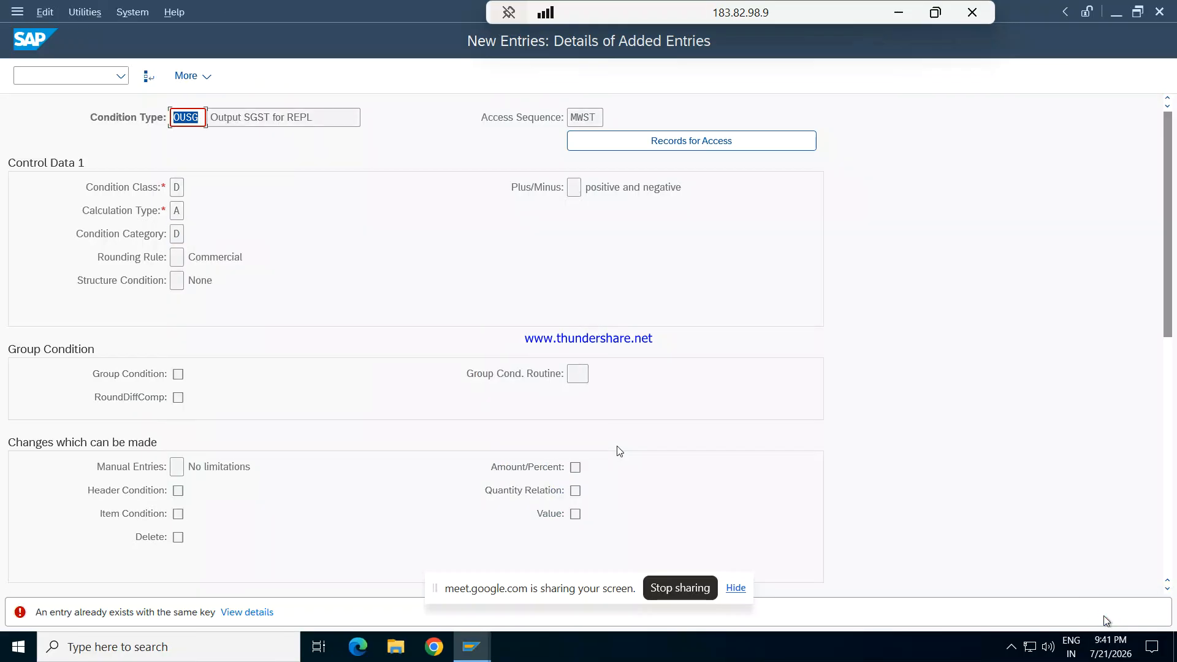
- Change the condition type key of the Output SGST for REPL entry to OUST and save the entry
{"action": "left_click", "coordinate": [191, 117]}
{"action": "key", "text": "Delete"}
{"action": "type", "text": "T"}
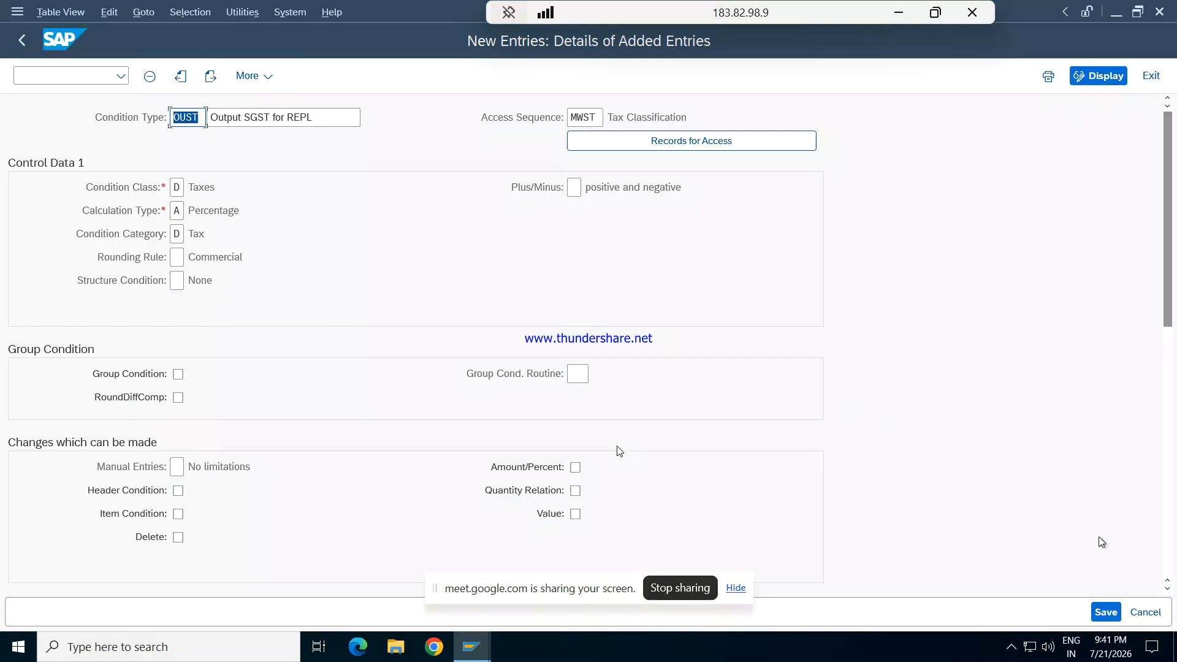
{"action": "left_click", "coordinate": [1108, 611]}
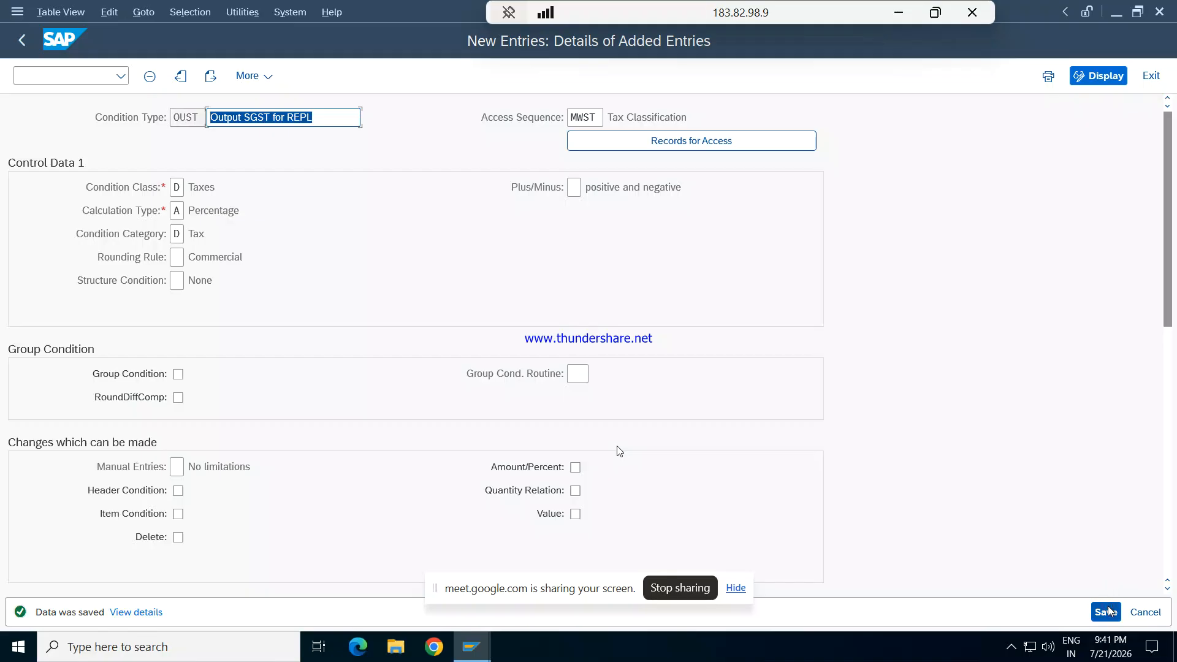
- Start another new condition type as OUIT with the description Output IGST for REPL
{"action": "left_click", "coordinate": [209, 80]}
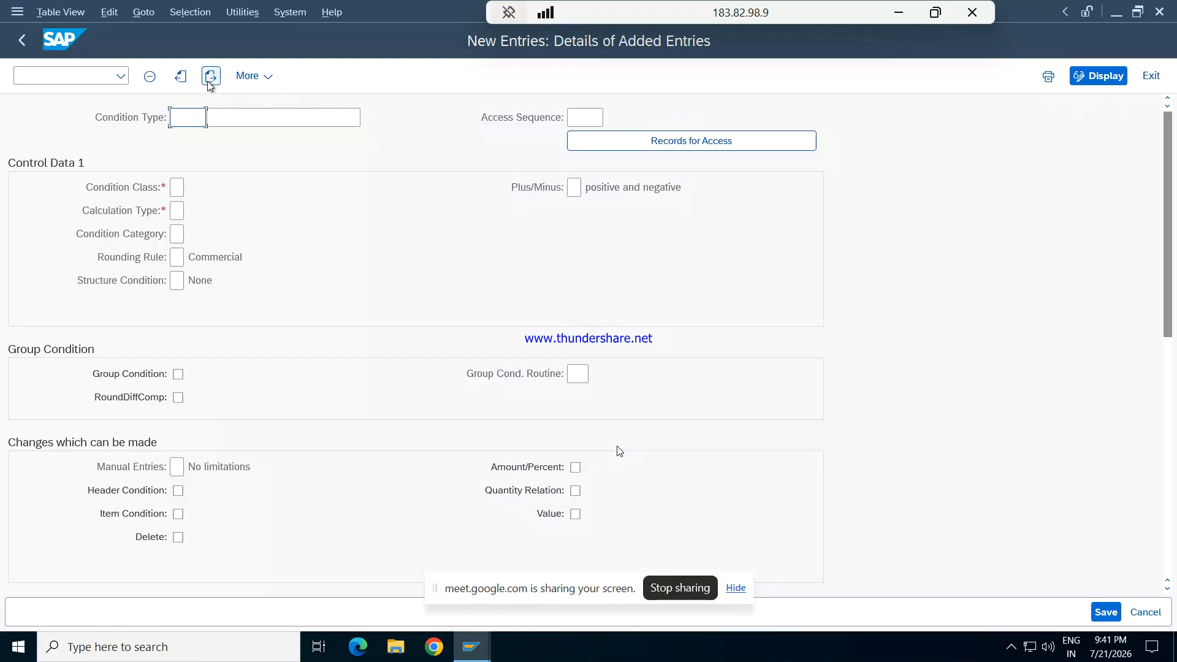
{"action": "left_click", "coordinate": [185, 110]}
{"action": "type", "text": "O"}
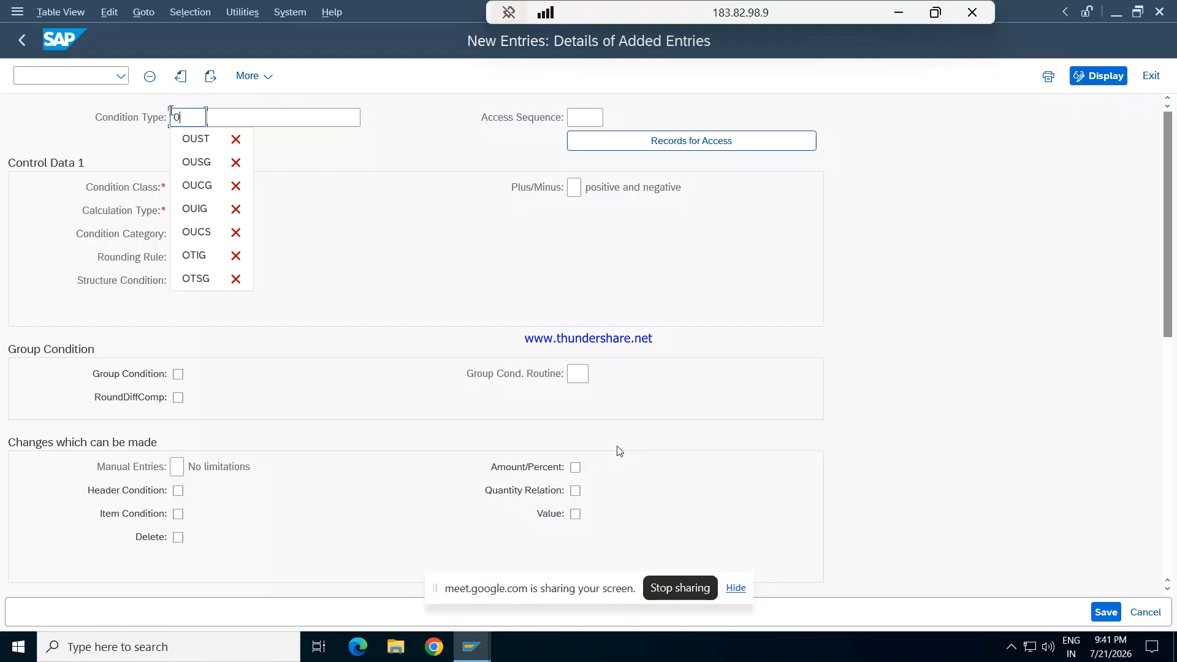
{"action": "type", "text": "U"}
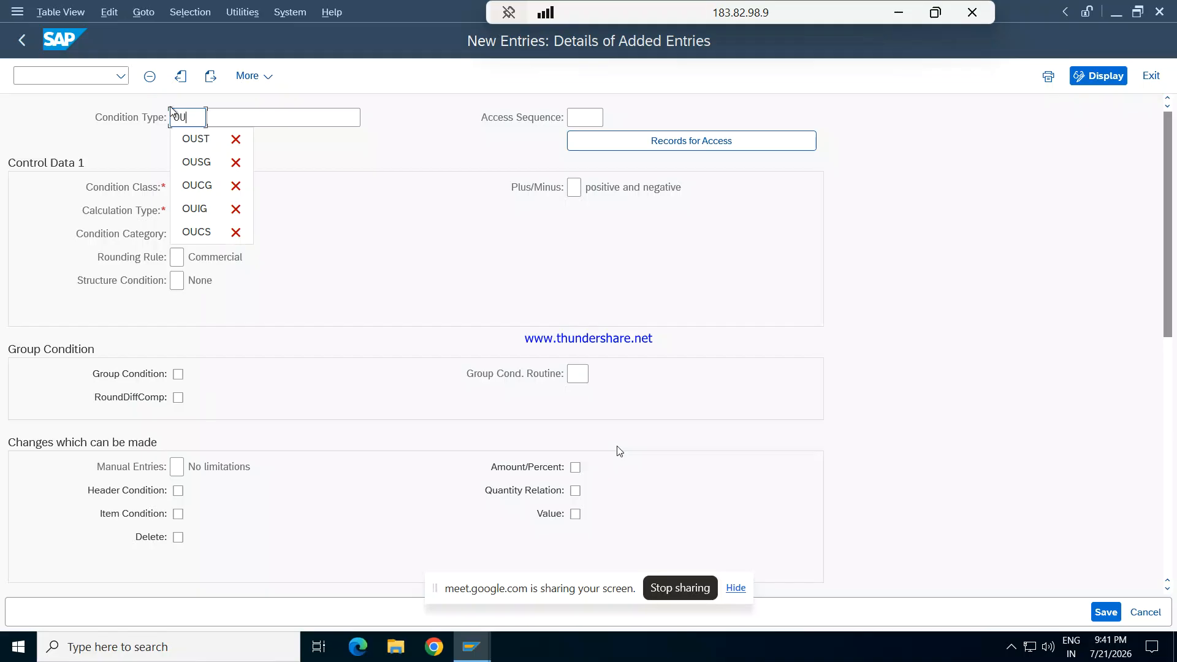
{"action": "type", "text": "IT"}
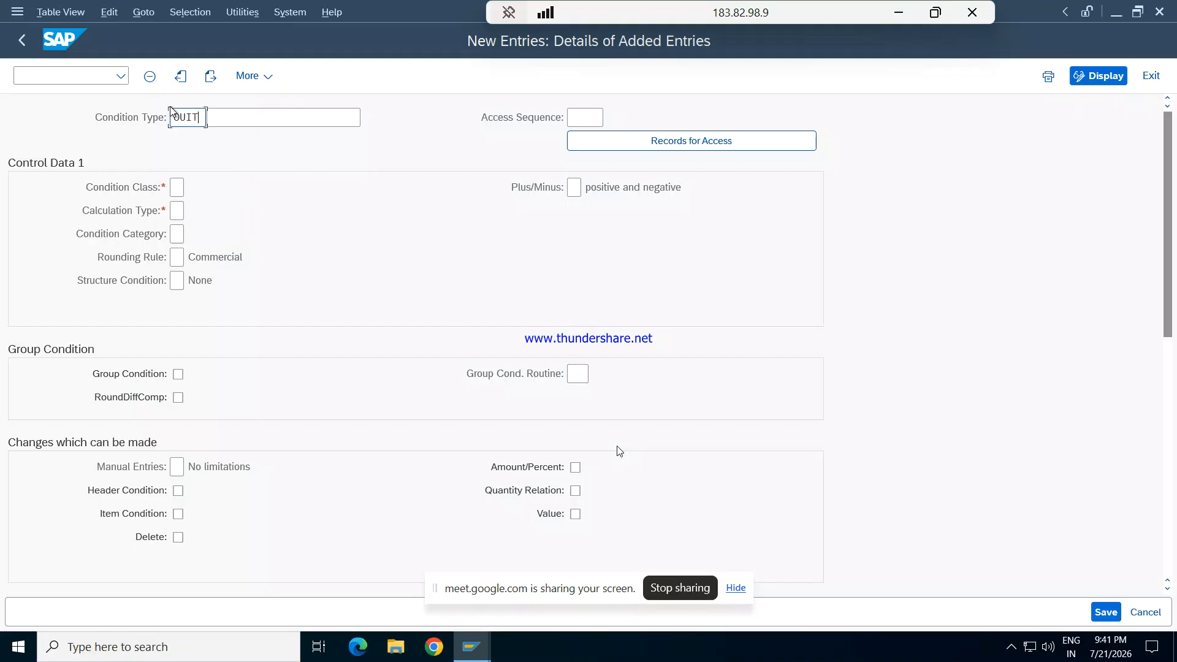
{"action": "key", "text": "Tab"}
{"action": "type", "text": "O"}
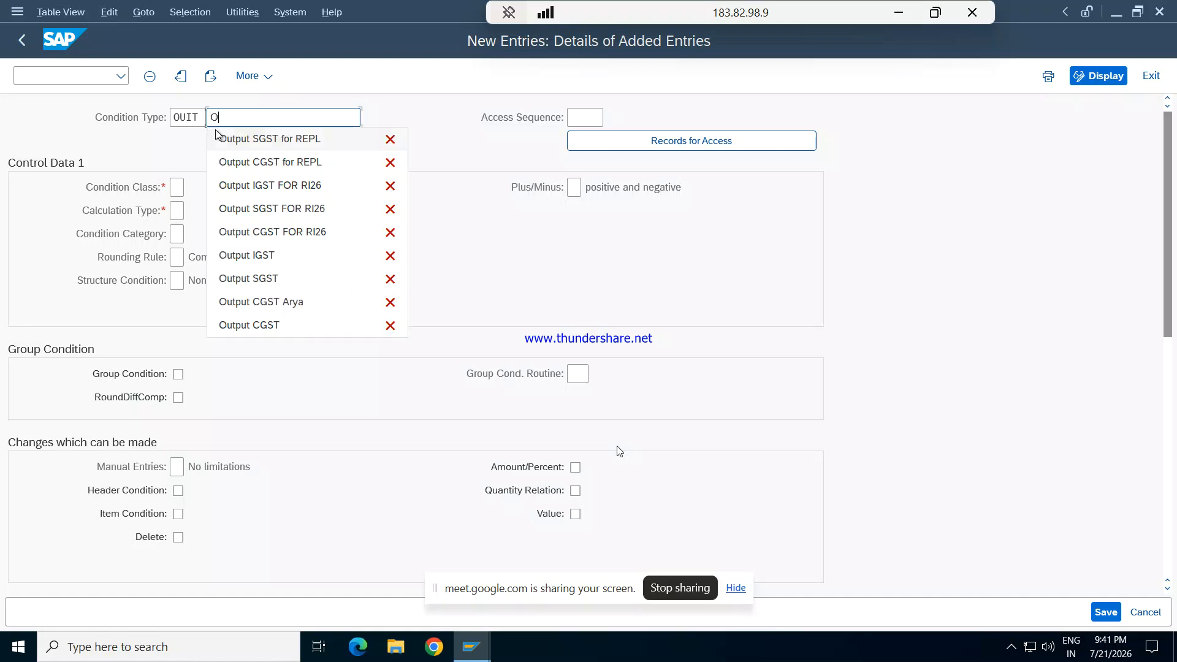
{"action": "type", "text": "utput IGST for"}
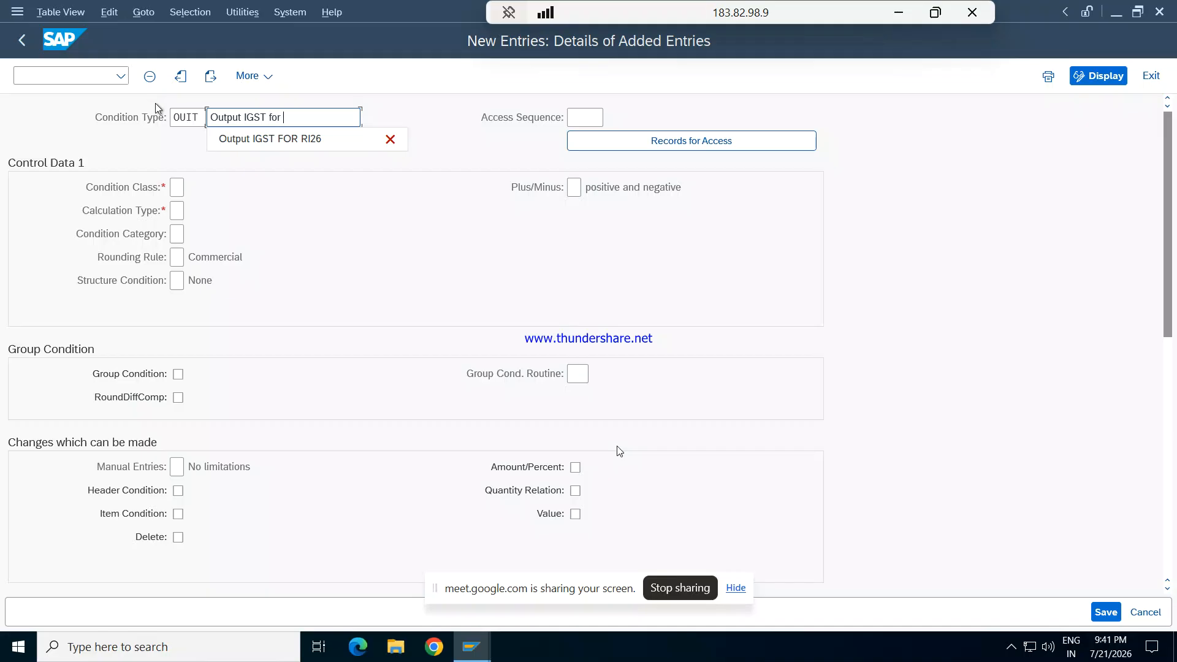
{"action": "type", "text": " REPL"}
- Assign access sequence MWST to condition type OUIT and set its condition class to D (Taxes)
{"action": "key", "text": "Tab"}
{"action": "type", "text": "M"}
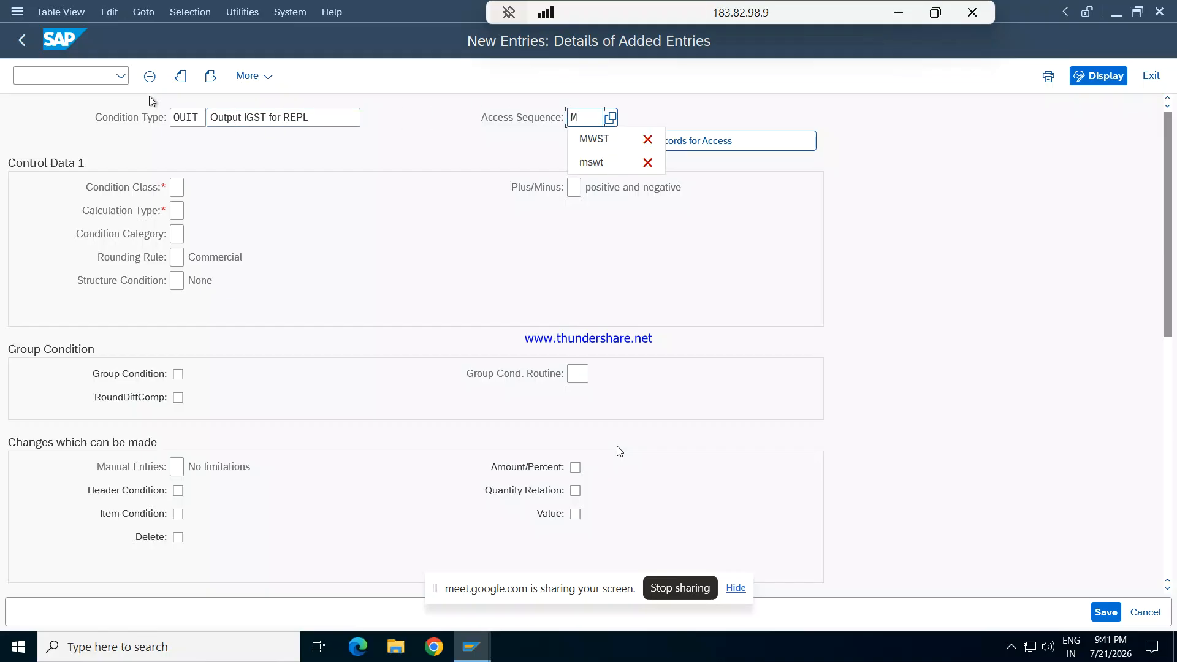
{"action": "type", "text": "WST"}
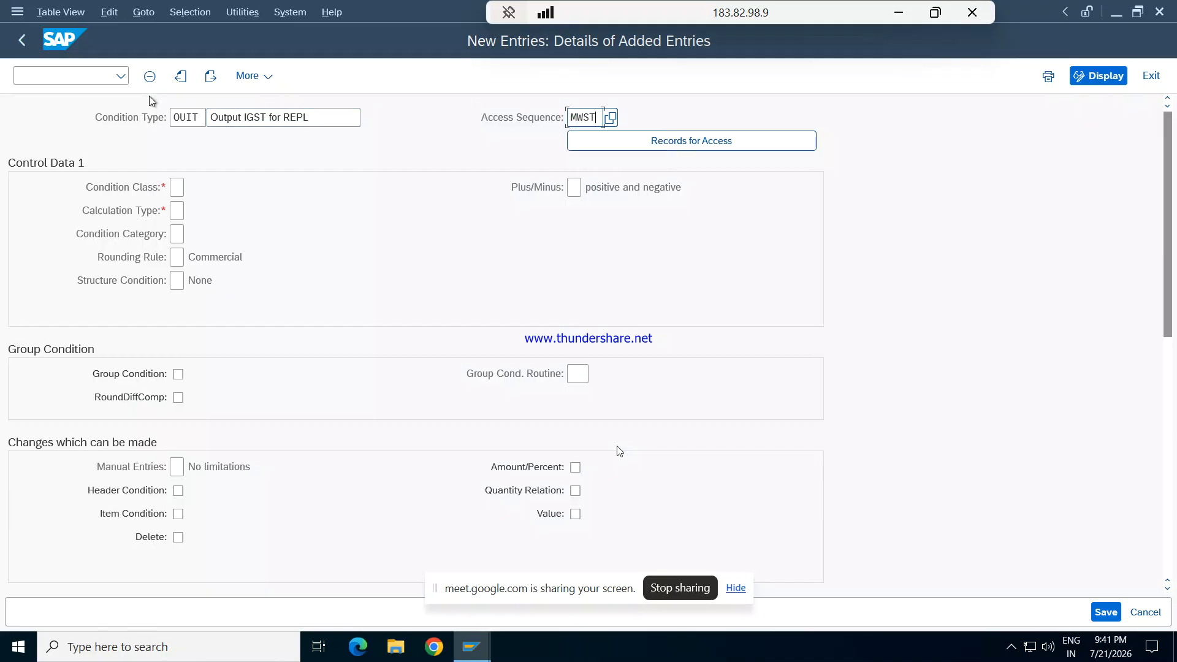
{"action": "key", "text": "Tab"}
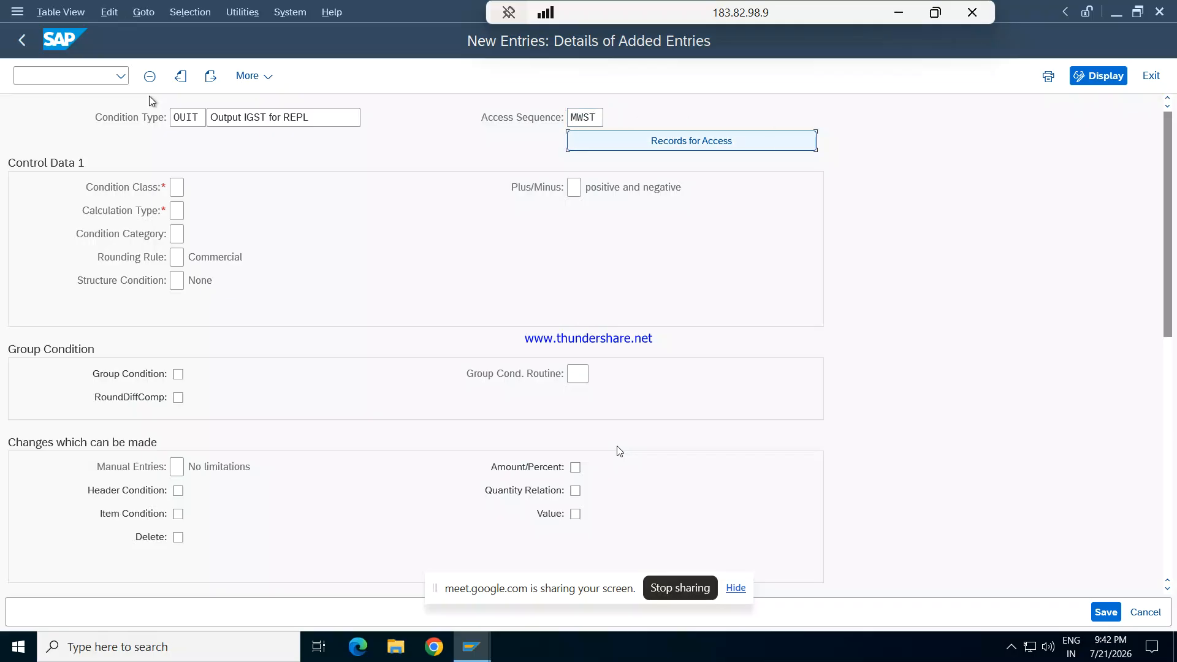
{"action": "key", "text": "Tab"}
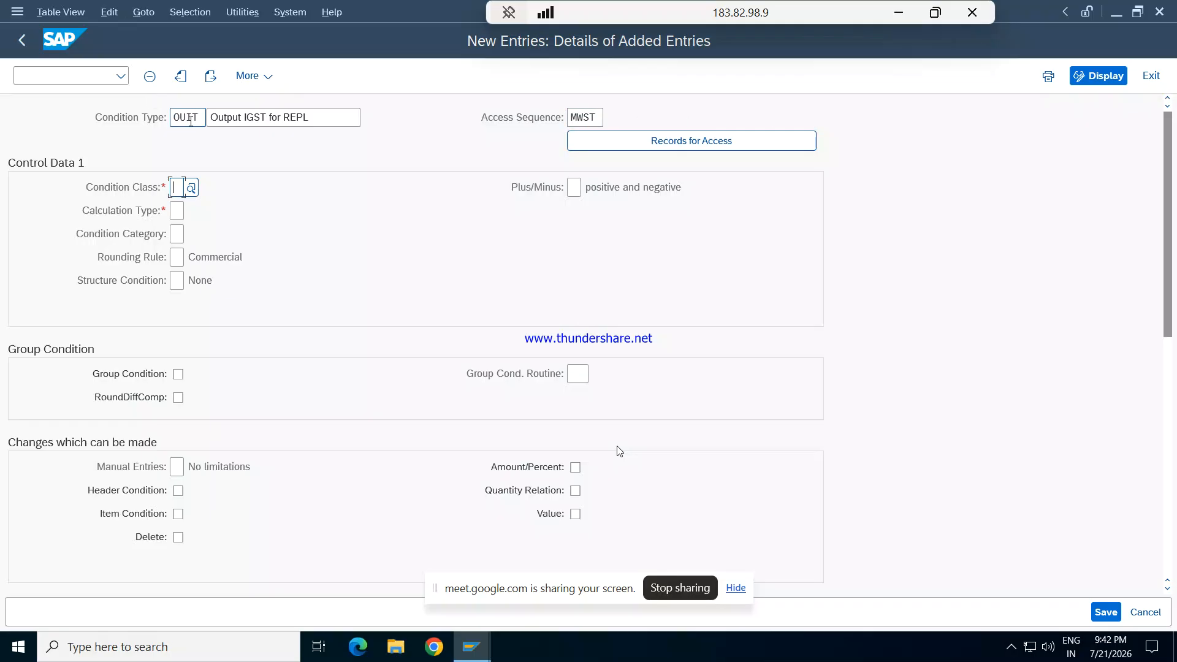
{"action": "type", "text": "D"}
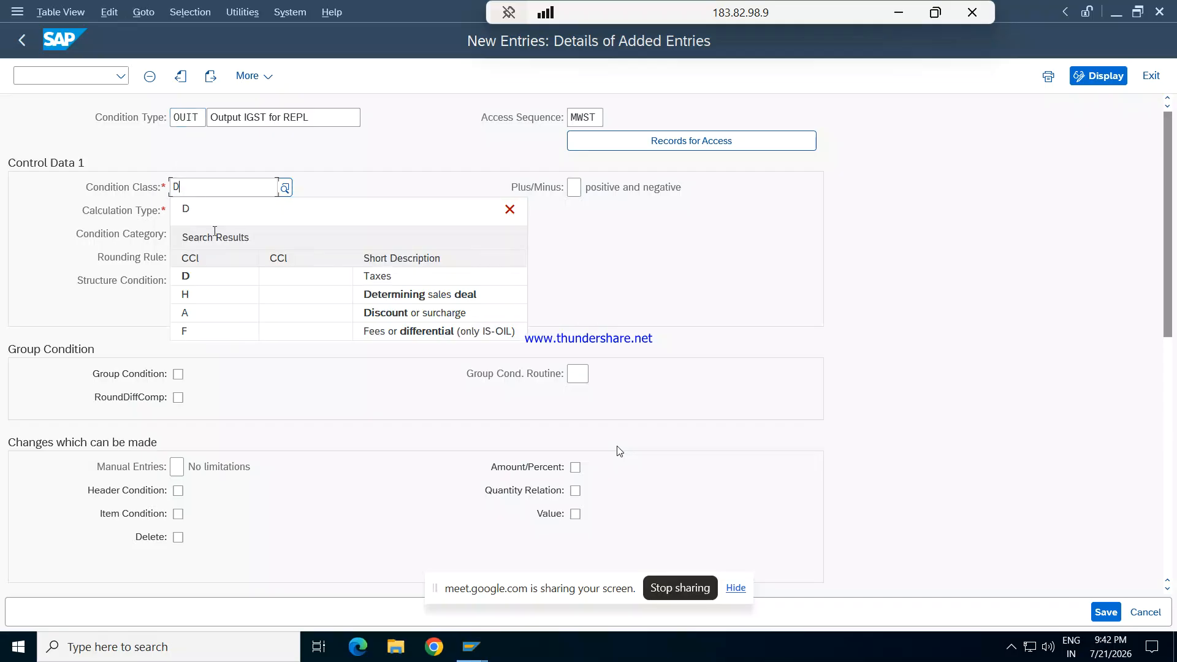
{"action": "left_click", "coordinate": [205, 272]}
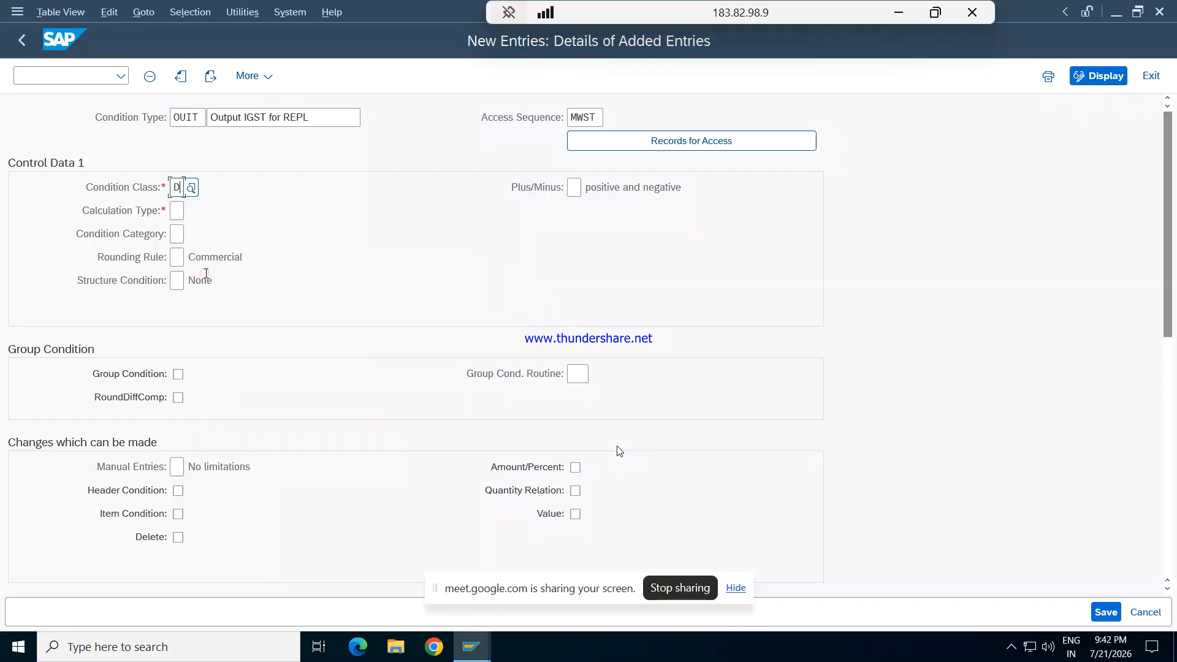
- Set condition type OUIT's calculation type to A (Percentage) and condition category to D (Tax), and save the entry
{"action": "left_click", "coordinate": [175, 211]}
{"action": "type", "text": "A"}
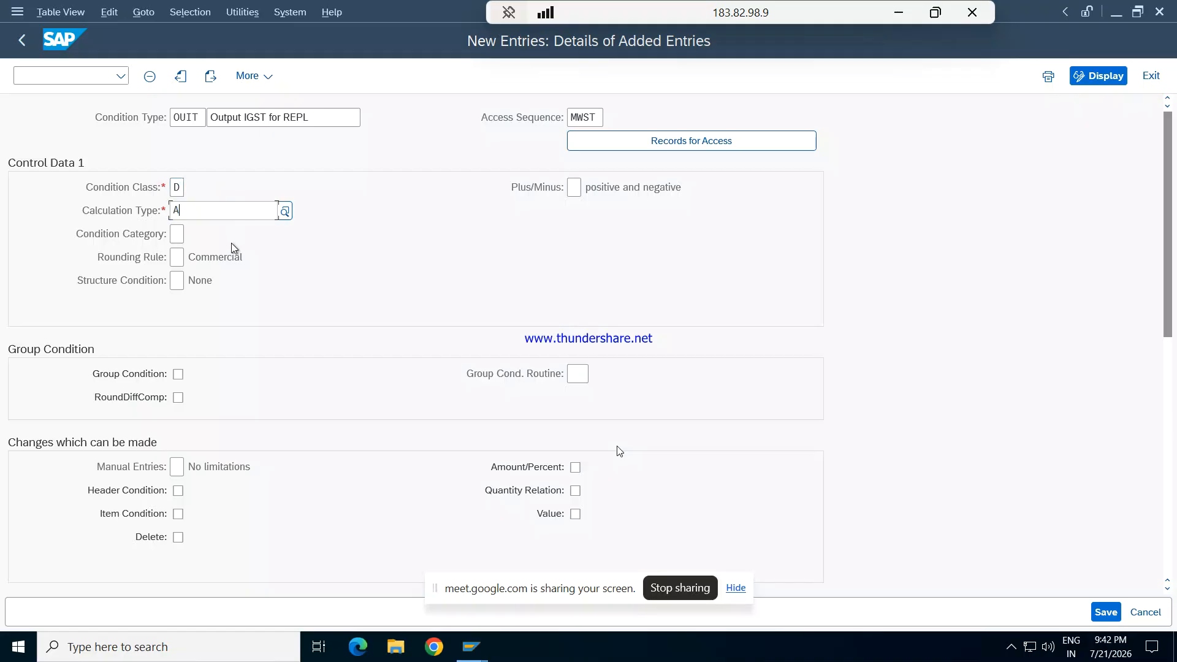
{"action": "left_click", "coordinate": [232, 299]}
{"action": "left_click", "coordinate": [183, 234]}
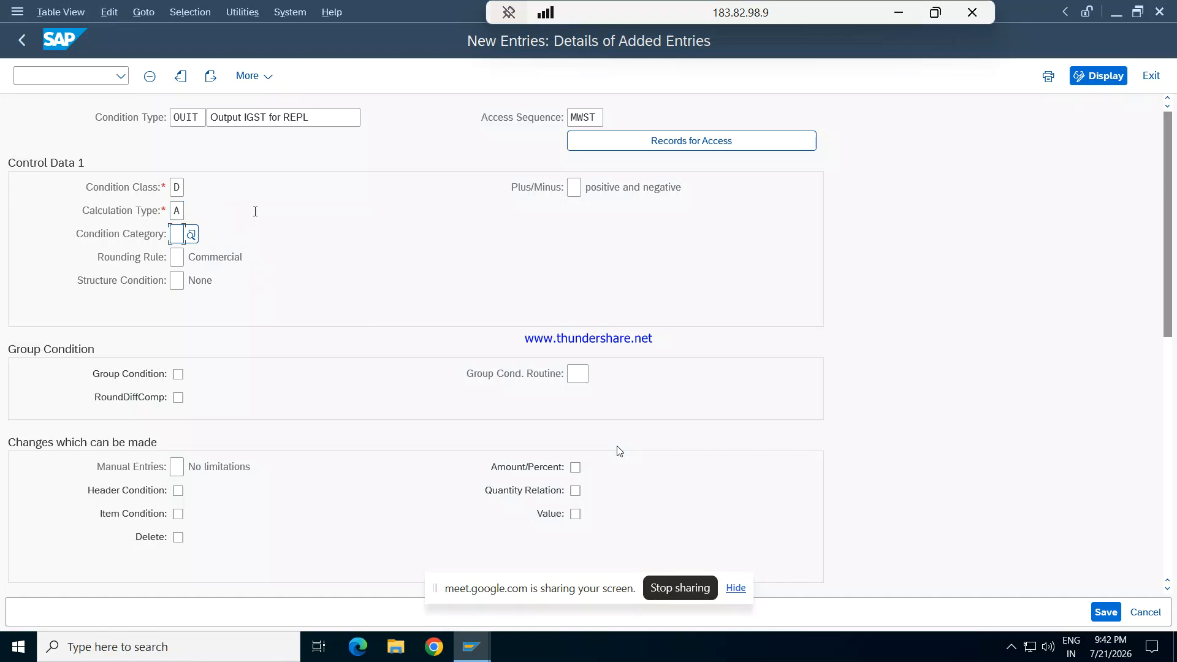
{"action": "type", "text": "D"}
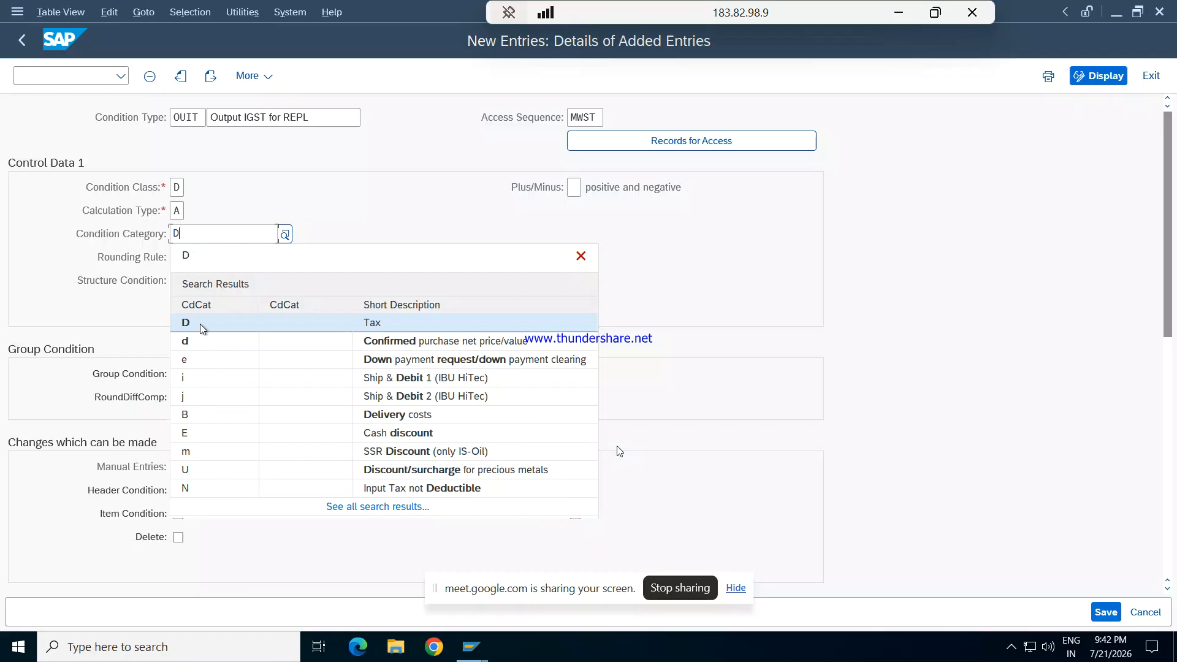
{"action": "left_click", "coordinate": [205, 325]}
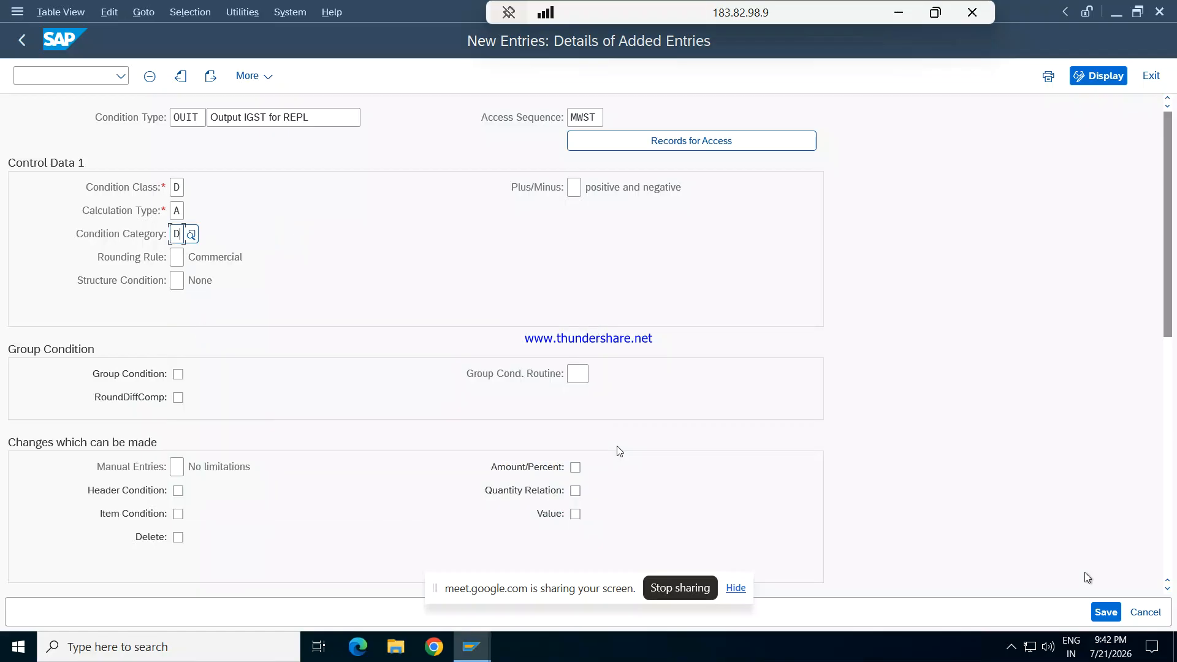
{"action": "left_click", "coordinate": [1105, 613]}
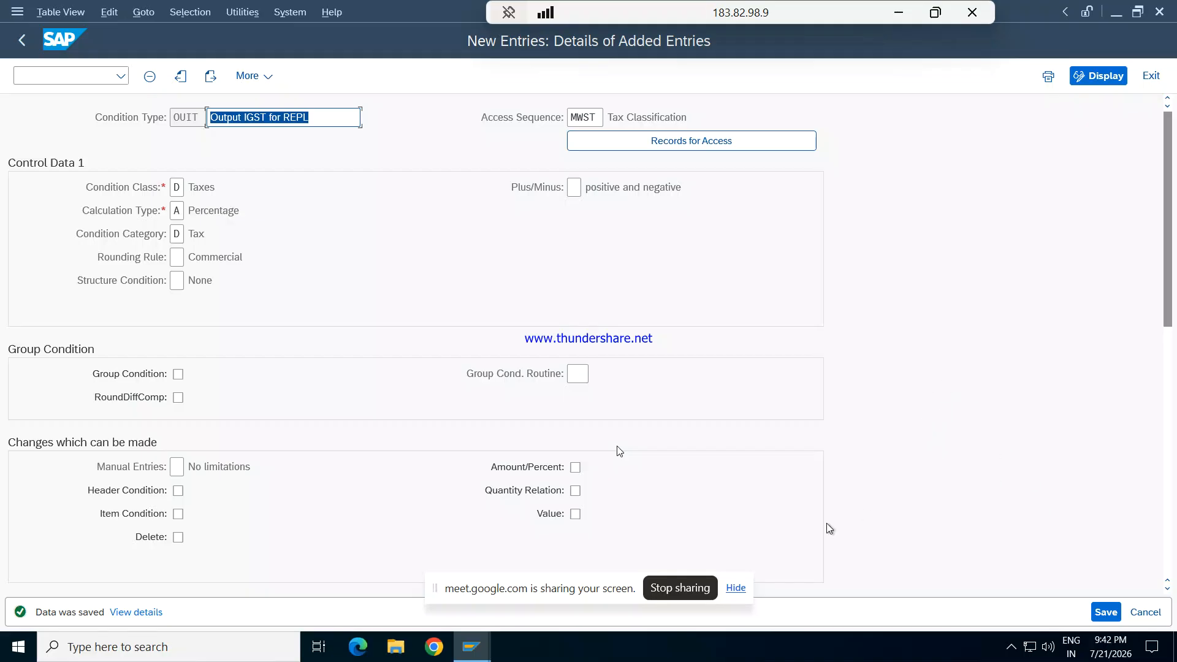
{"action": "left_click", "coordinate": [899, 13]}
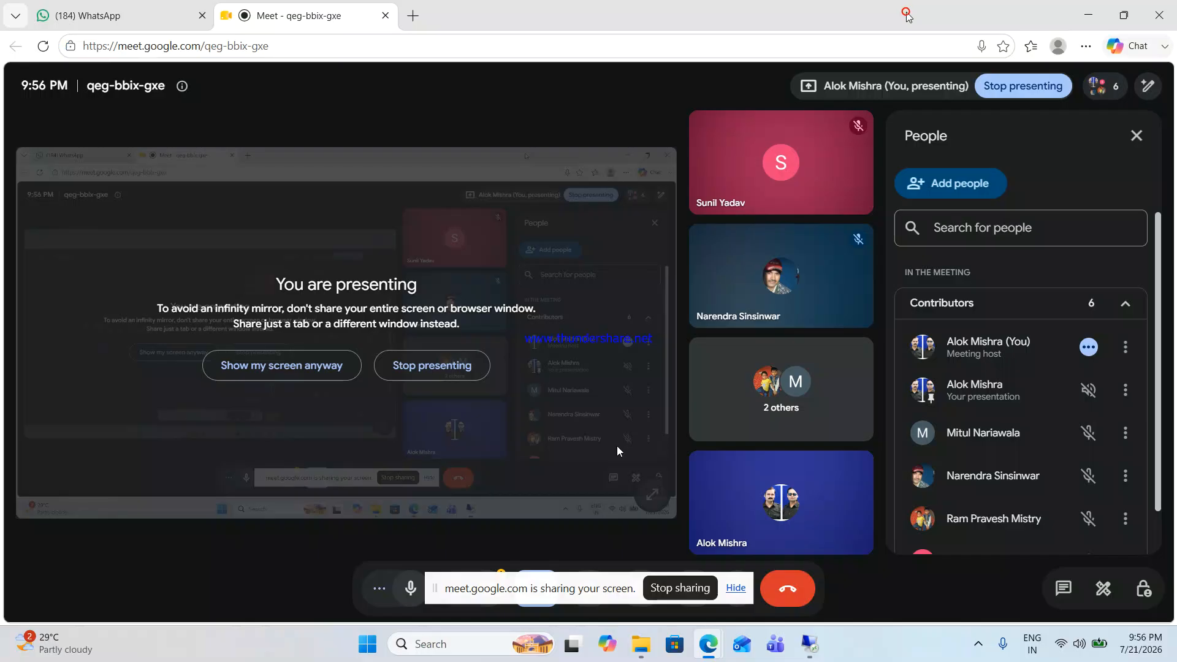
{"action": "left_click", "coordinate": [410, 588]}
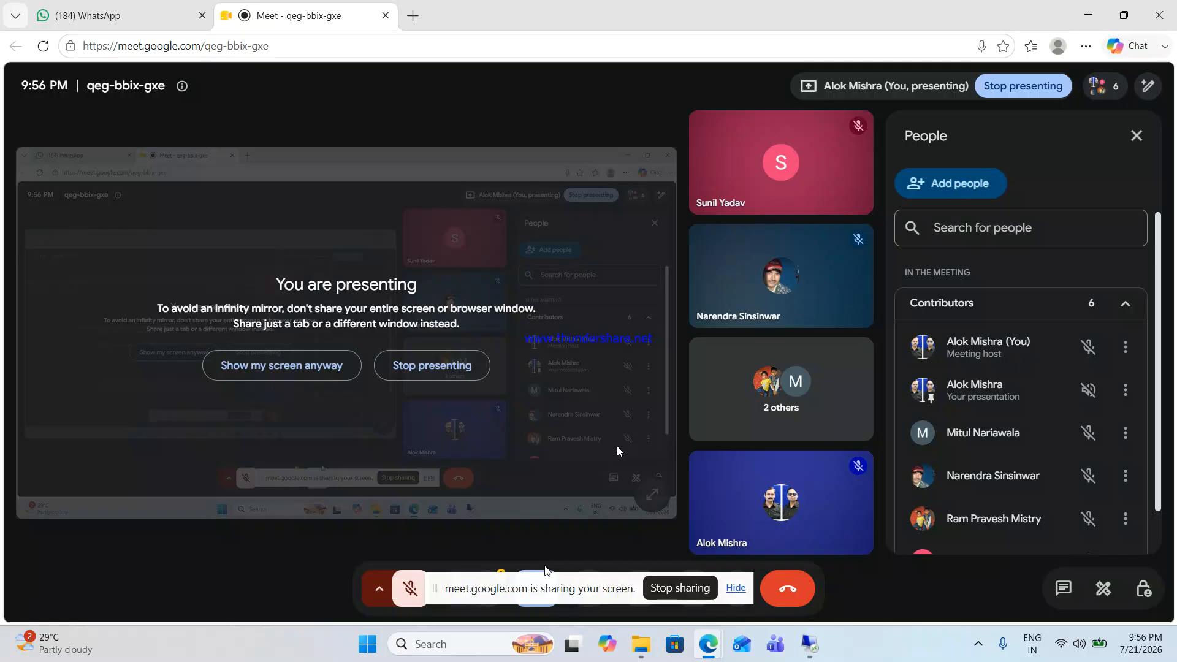
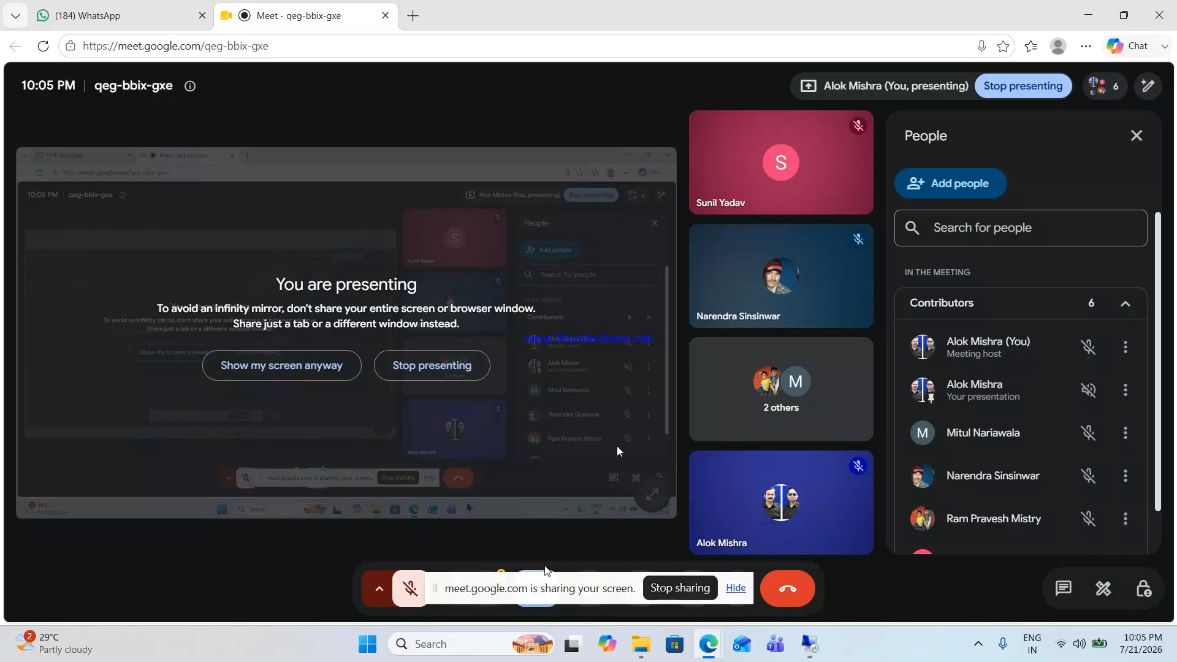
{"action": "left_click", "coordinate": [418, 589]}
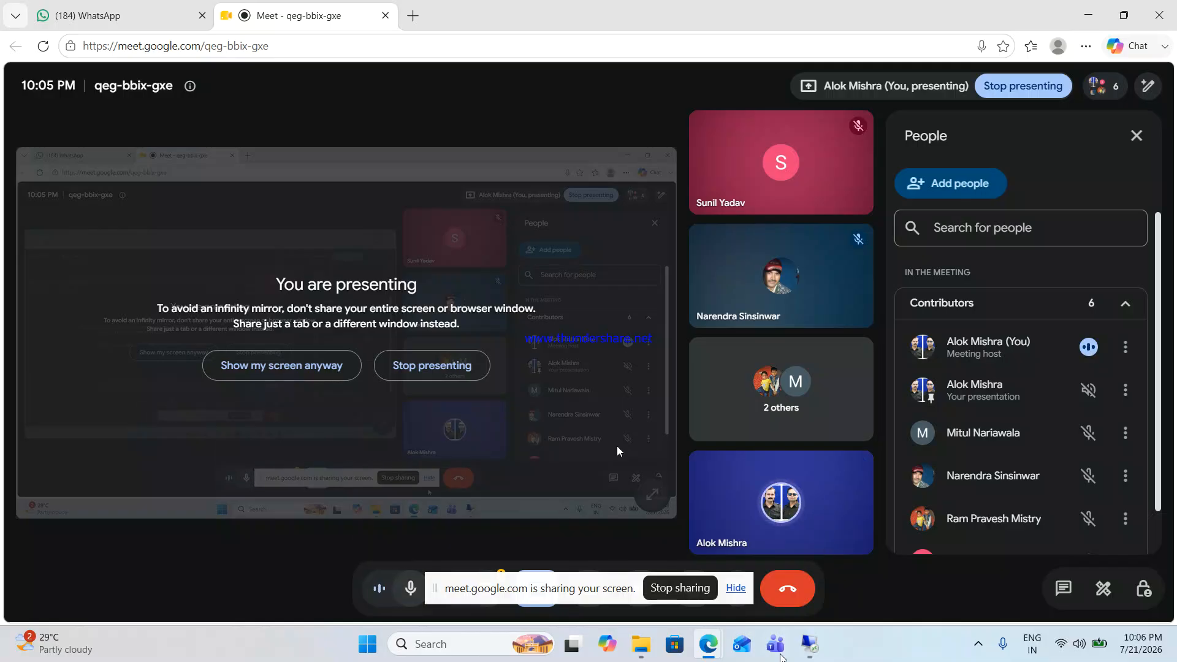
{"action": "left_click", "coordinate": [810, 642]}
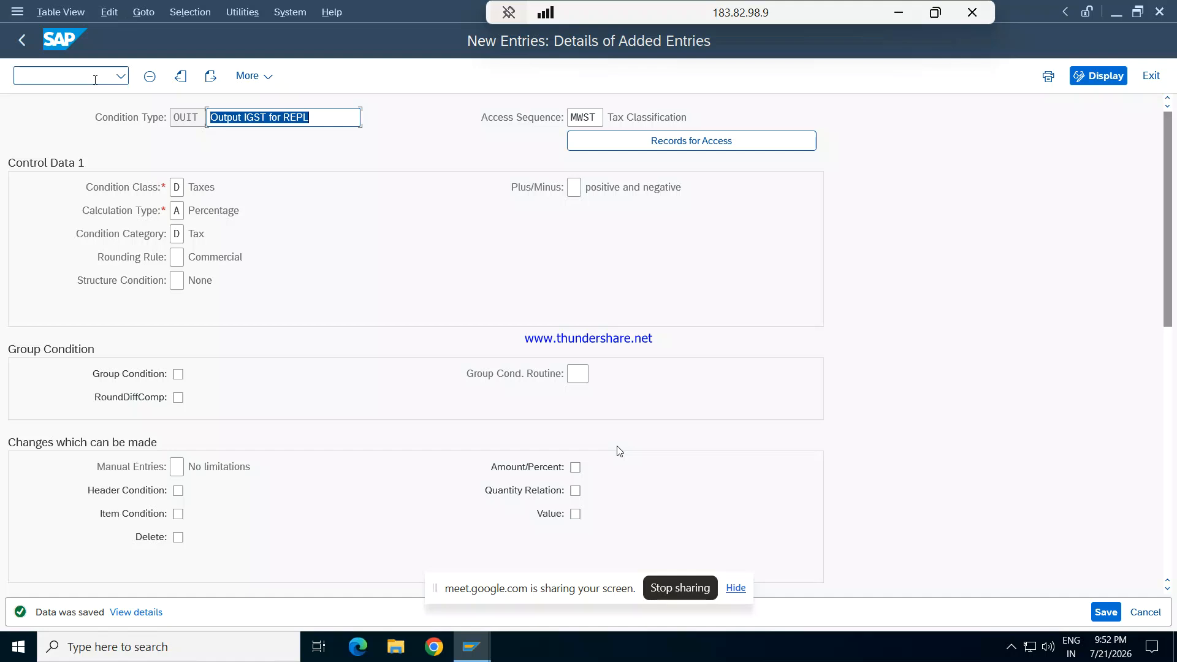
- Leave the condition type maintenance and close the activity selection to return to the IMG structure
{"action": "left_click", "coordinate": [24, 49]}
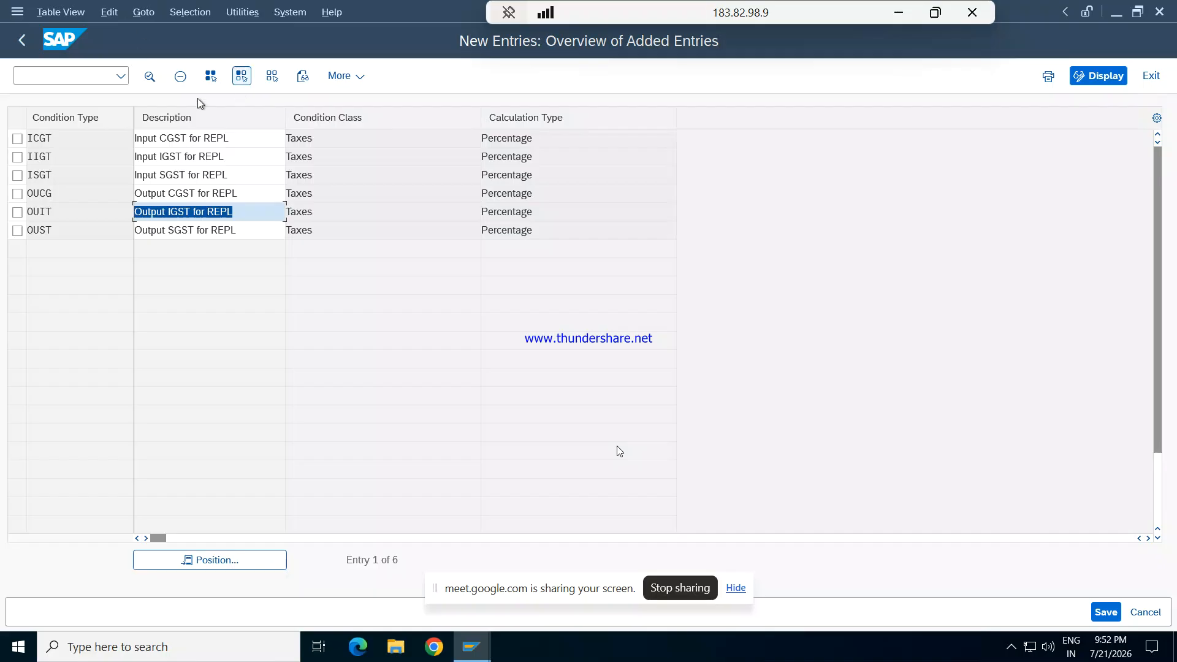
{"action": "left_click", "coordinate": [25, 41]}
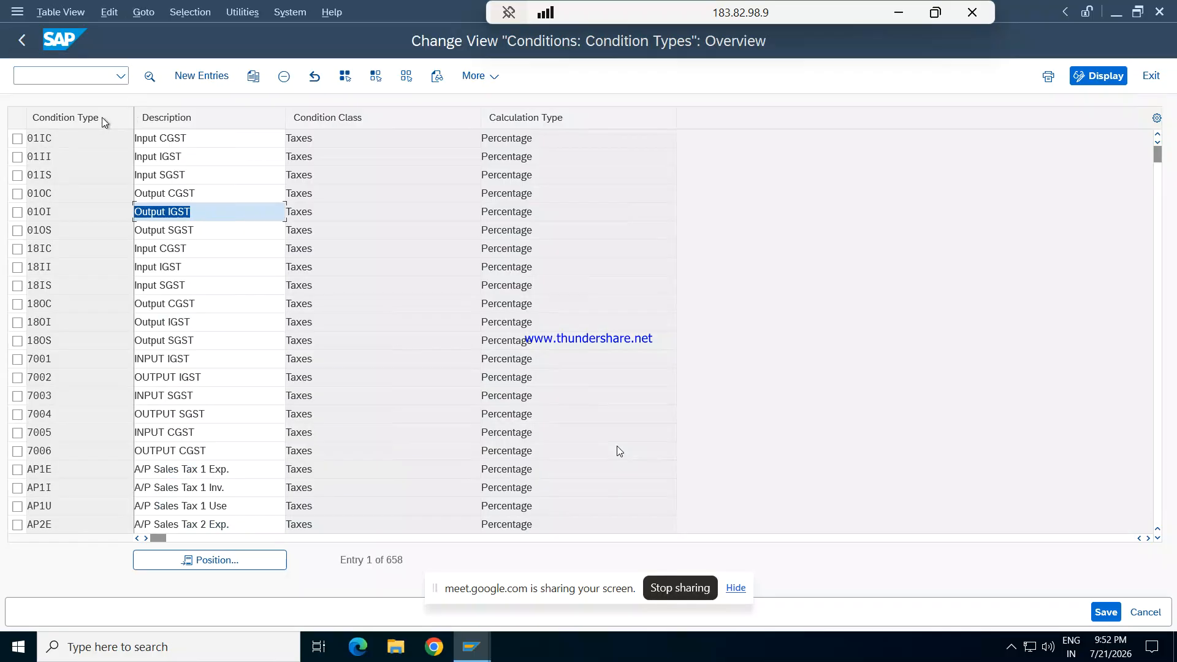
{"action": "left_click", "coordinate": [23, 43]}
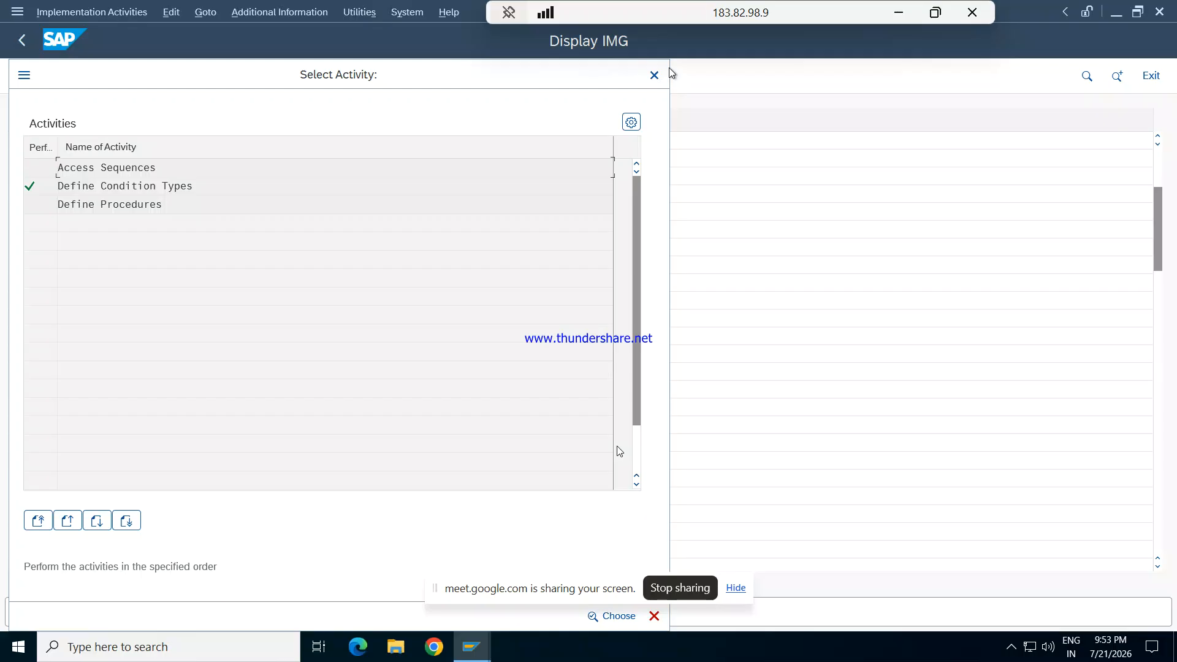
{"action": "left_click", "coordinate": [654, 76]}
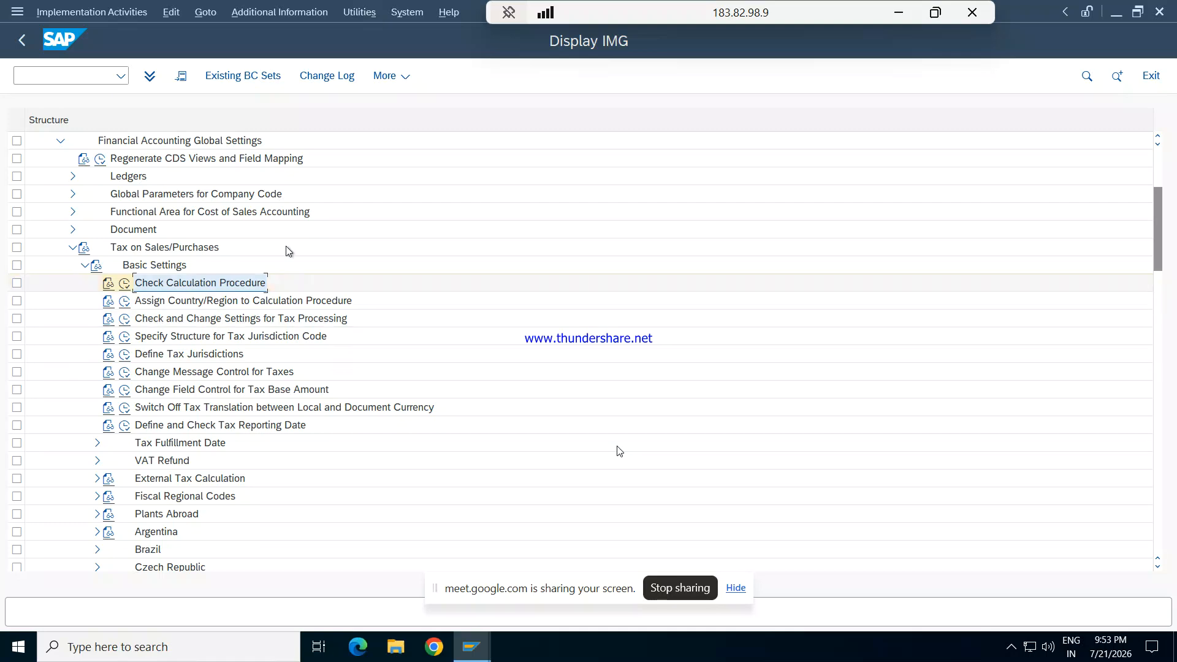
- Show the IMG Activity keys as additional information in the IMG structure and widen that column to reveal the full keys
{"action": "left_click", "coordinate": [284, 13]}
{"action": "mouse_move", "coordinate": [297, 31]}
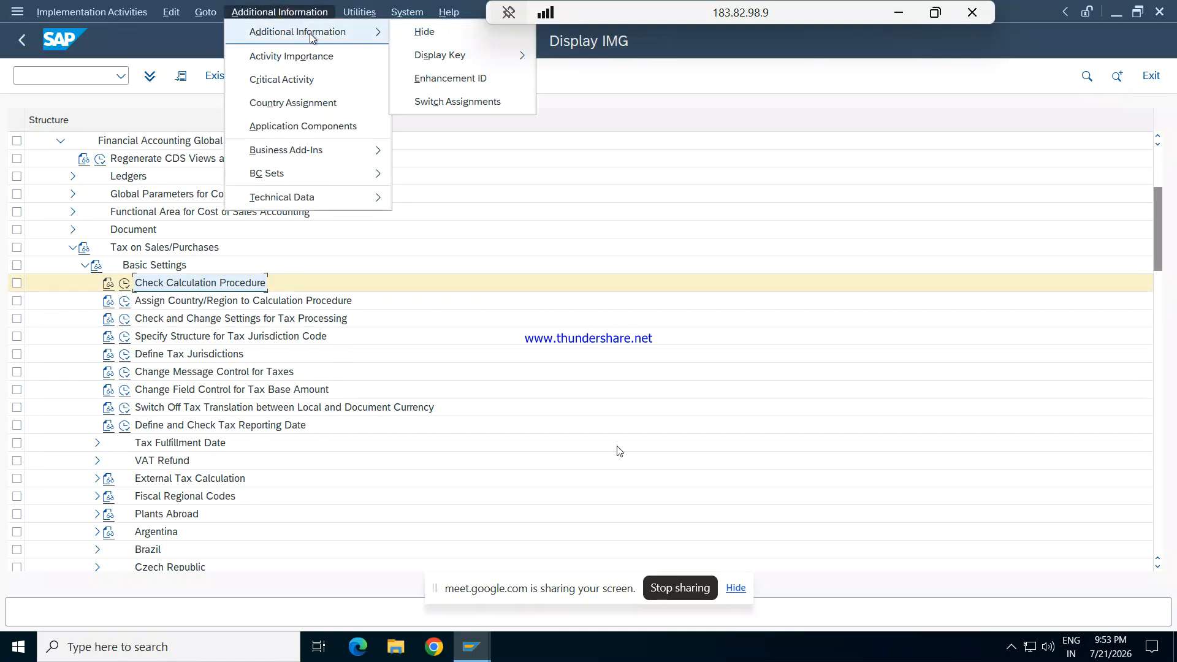
{"action": "mouse_move", "coordinate": [454, 54]}
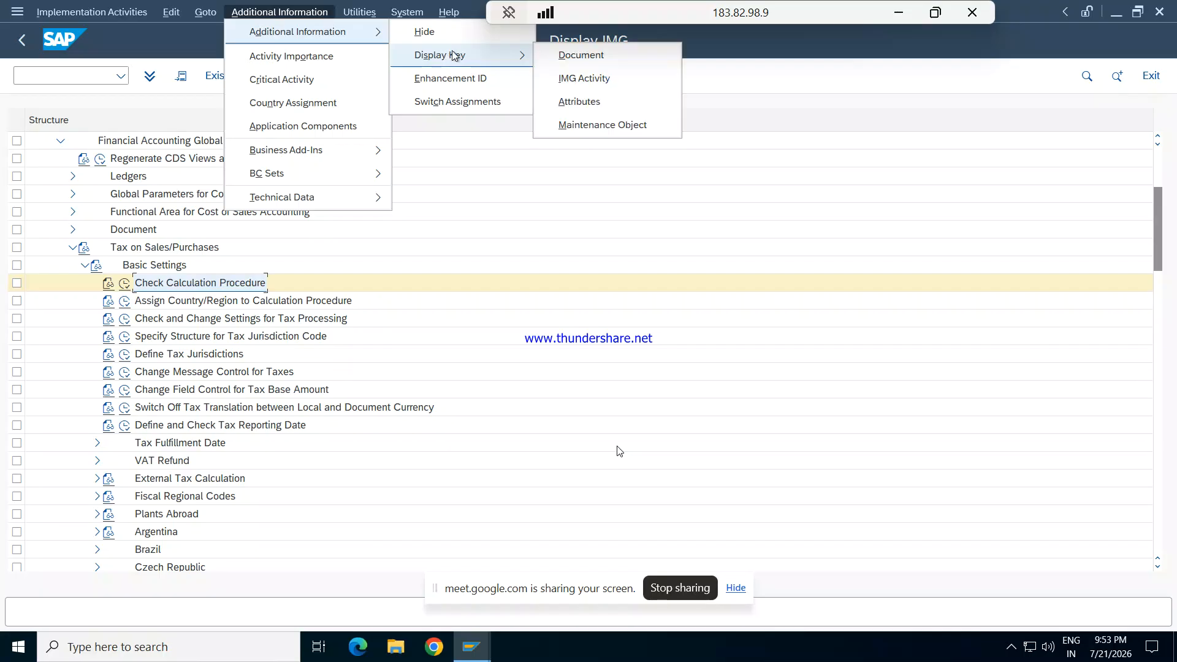
{"action": "left_click", "coordinate": [585, 78]}
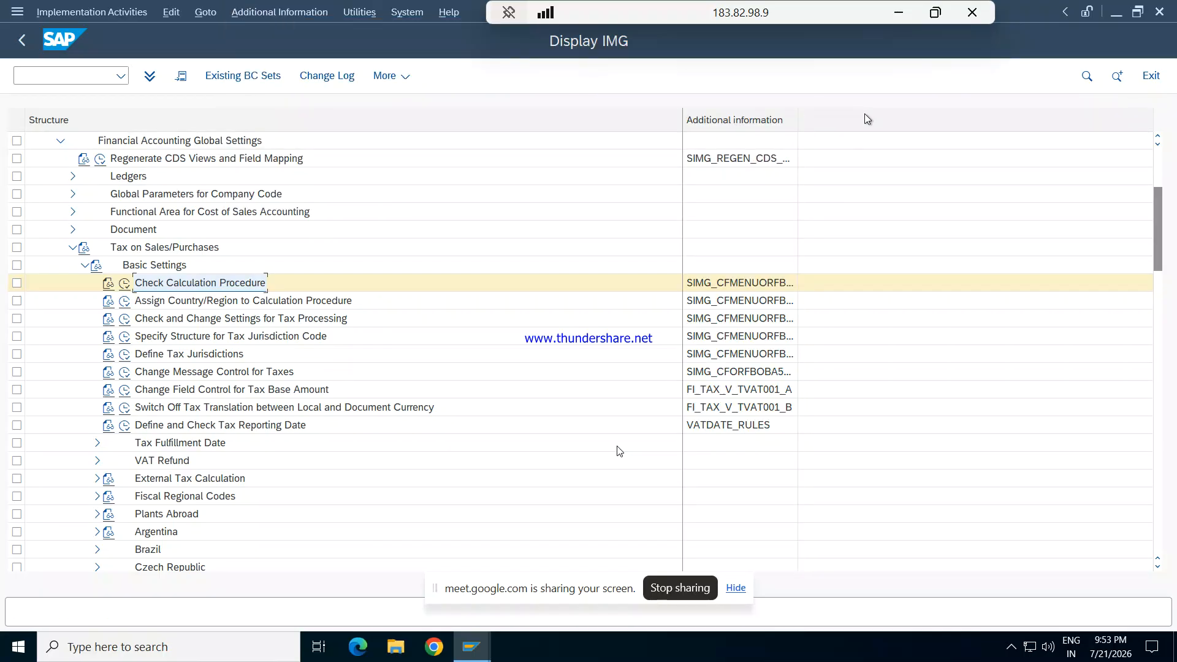
{"action": "left_click_drag", "start_coordinate": [797, 112], "coordinate": [881, 109]}
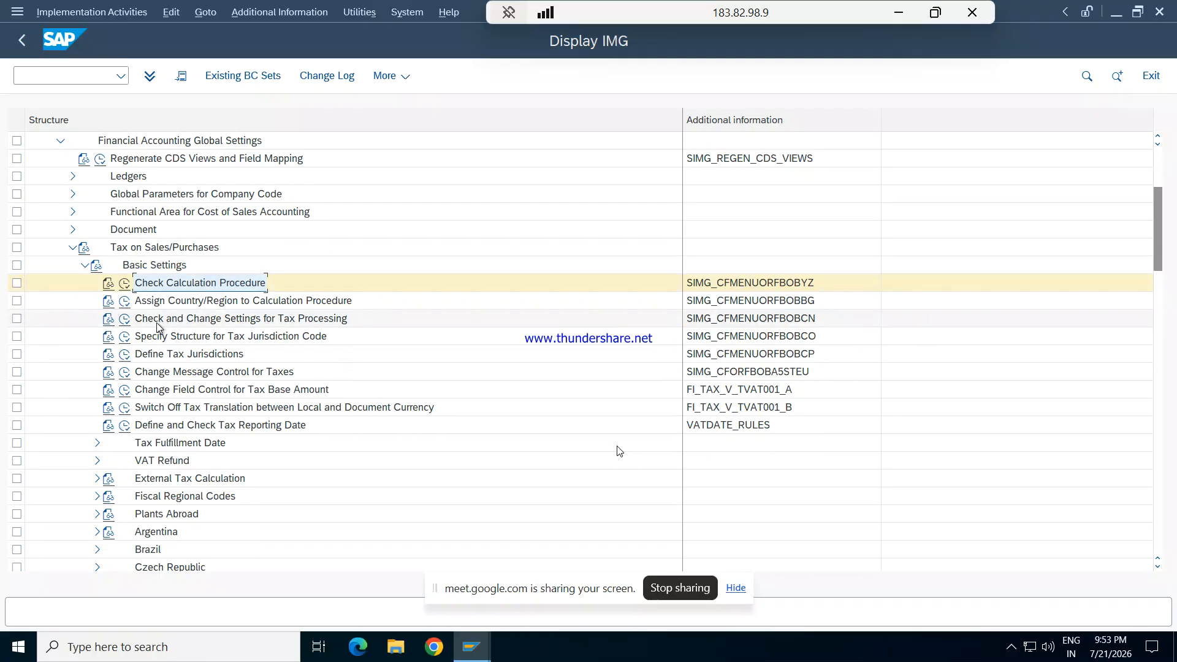
- Open Check and Change Settings for Tax Processing and start a new entry with process key 1IC
{"action": "left_click", "coordinate": [126, 323]}
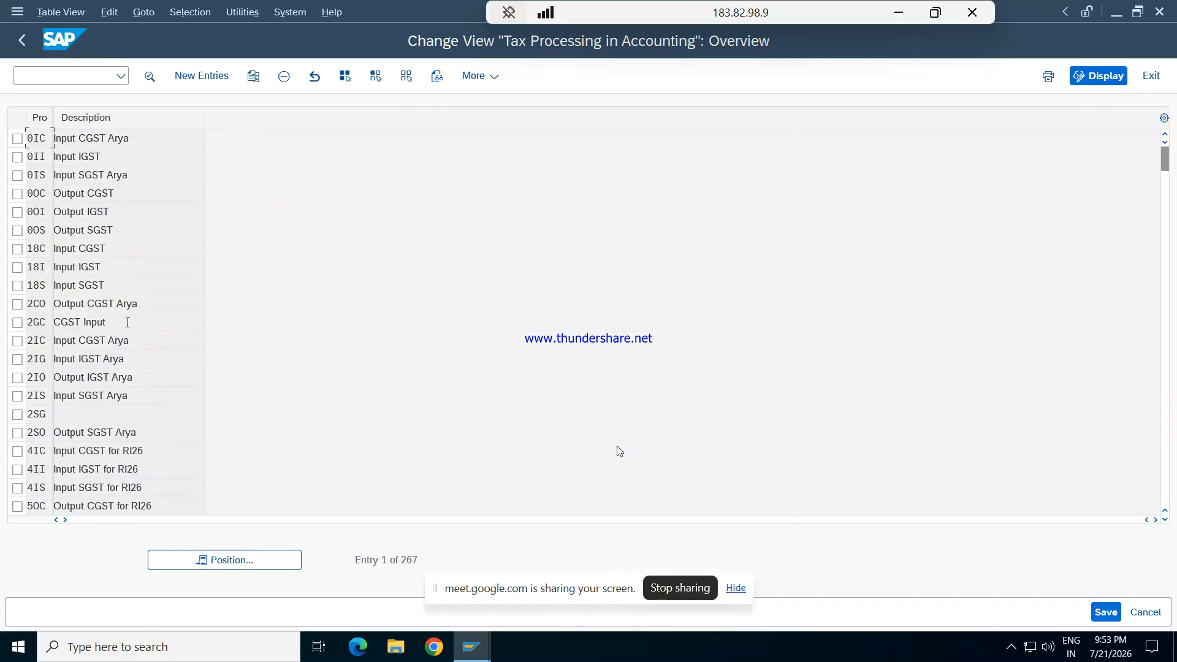
{"action": "left_click", "coordinate": [197, 81]}
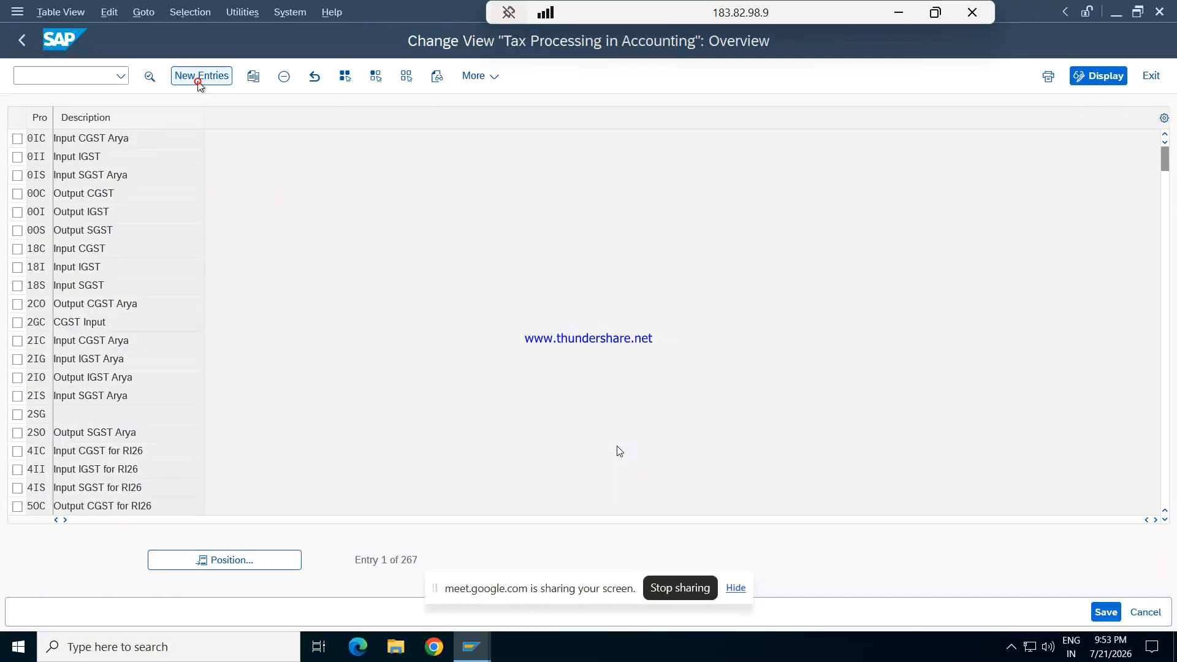
{"action": "left_click", "coordinate": [154, 116]}
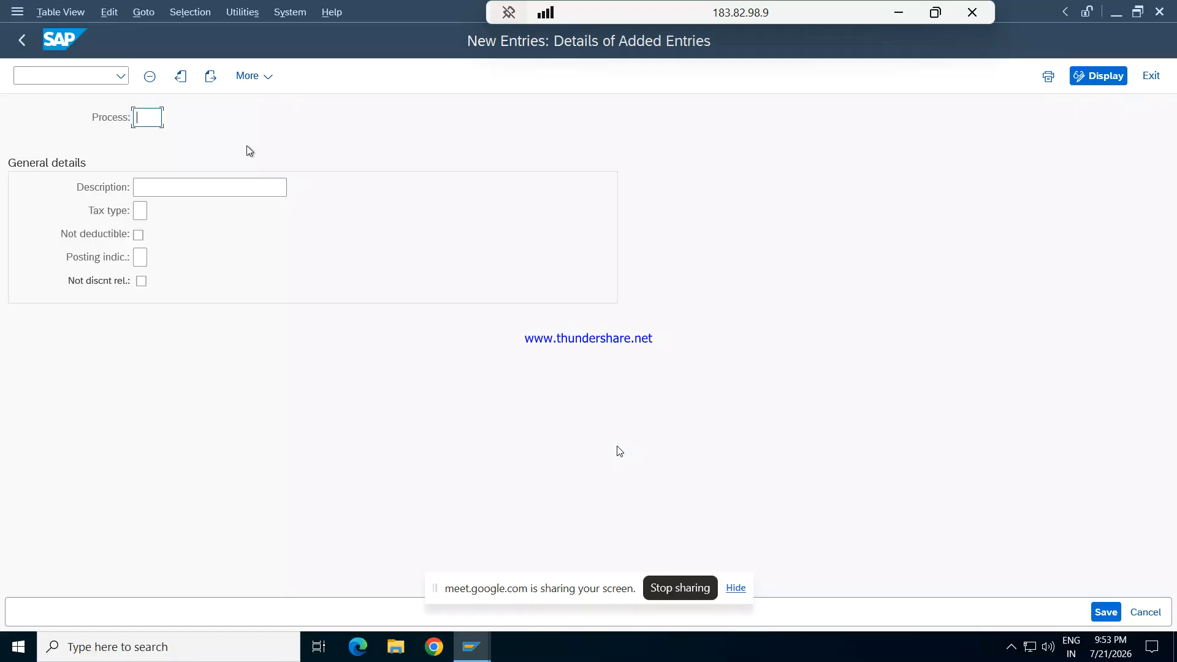
{"action": "left_click", "coordinate": [147, 115]}
{"action": "type", "text": "1"}
{"action": "type", "text": "IC"}
- Enter the description Input CGST for REPL for process 1IC
{"action": "left_click", "coordinate": [214, 182]}
{"action": "left_click", "coordinate": [215, 186]}
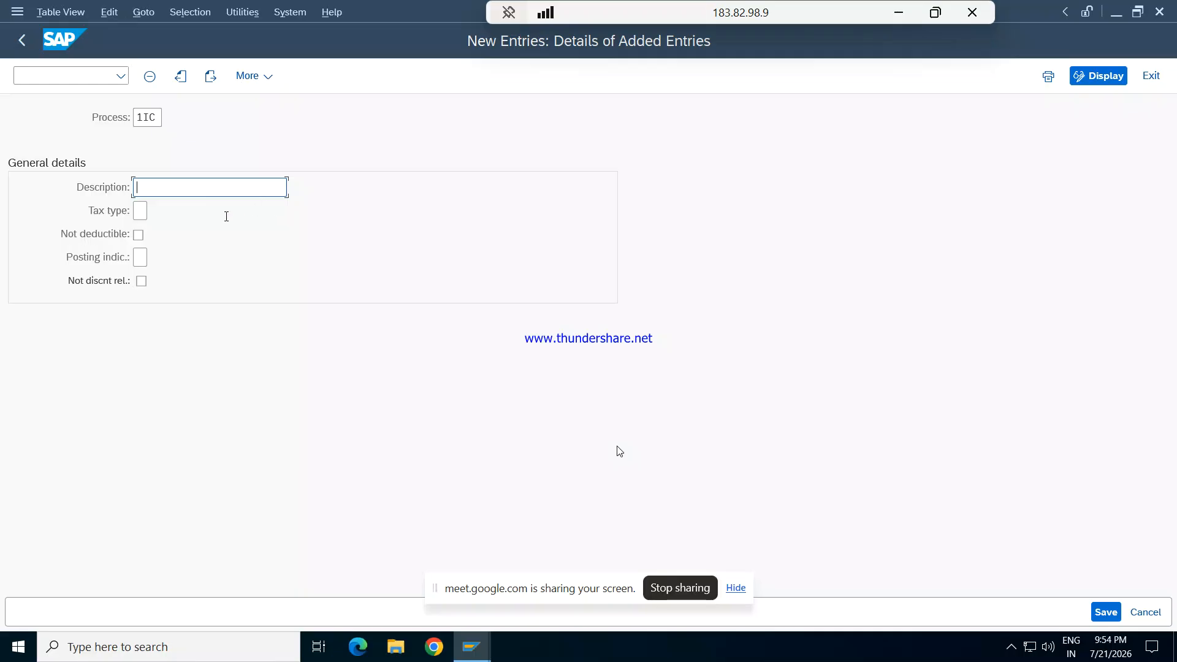
{"action": "left_click", "coordinate": [179, 189]}
{"action": "left_click", "coordinate": [165, 186]}
{"action": "left_click", "coordinate": [163, 186]}
{"action": "type", "text": "I"}
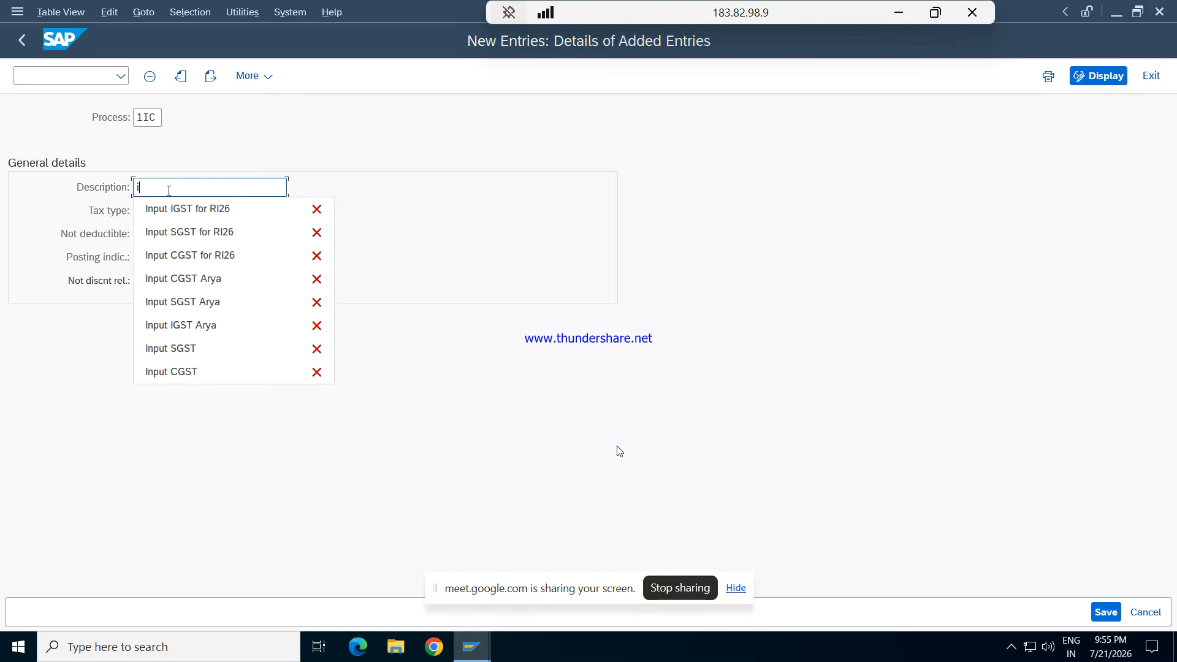
{"action": "type", "text": "n"}
{"action": "type", "text": "put"}
{"action": "type", "text": "cgst"}
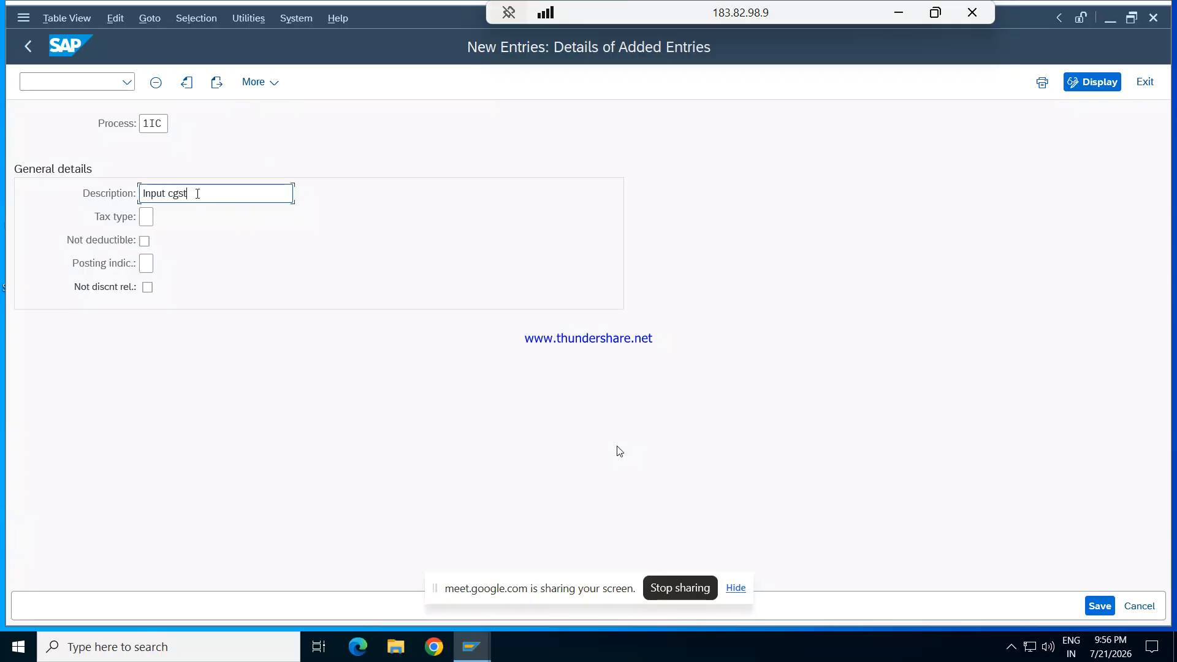
{"action": "key", "text": "BackSpace"}
{"action": "key", "text": "BackSpace"}
{"action": "key", "text": "BackSpace"}
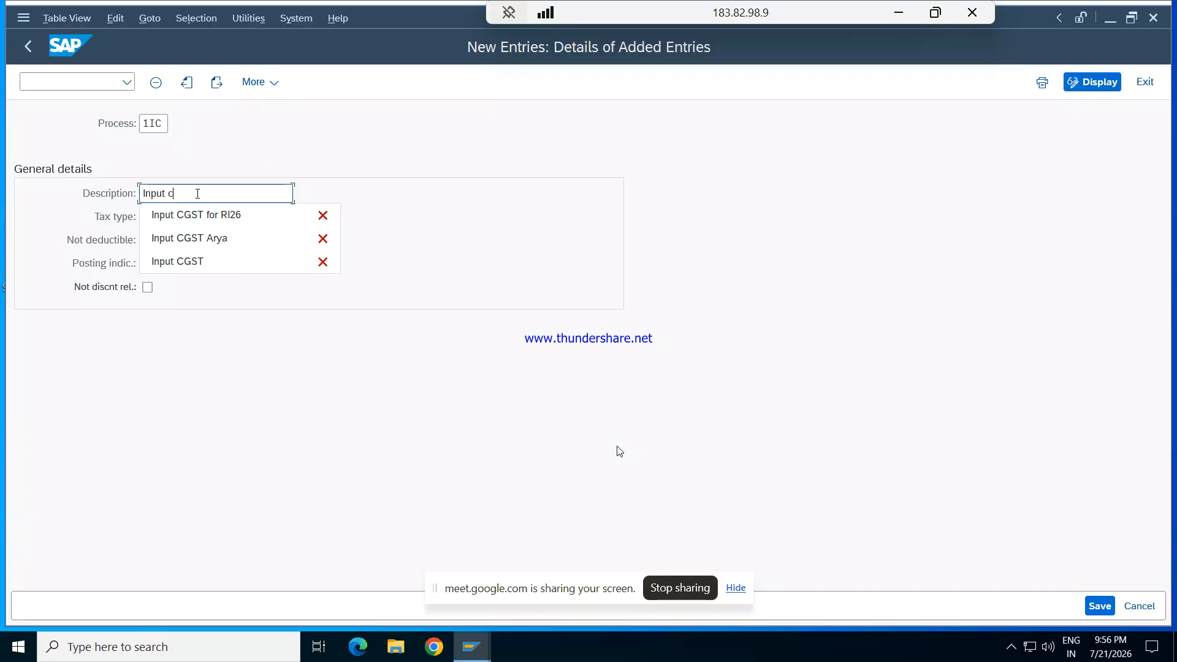
{"action": "key", "text": "BackSpace"}
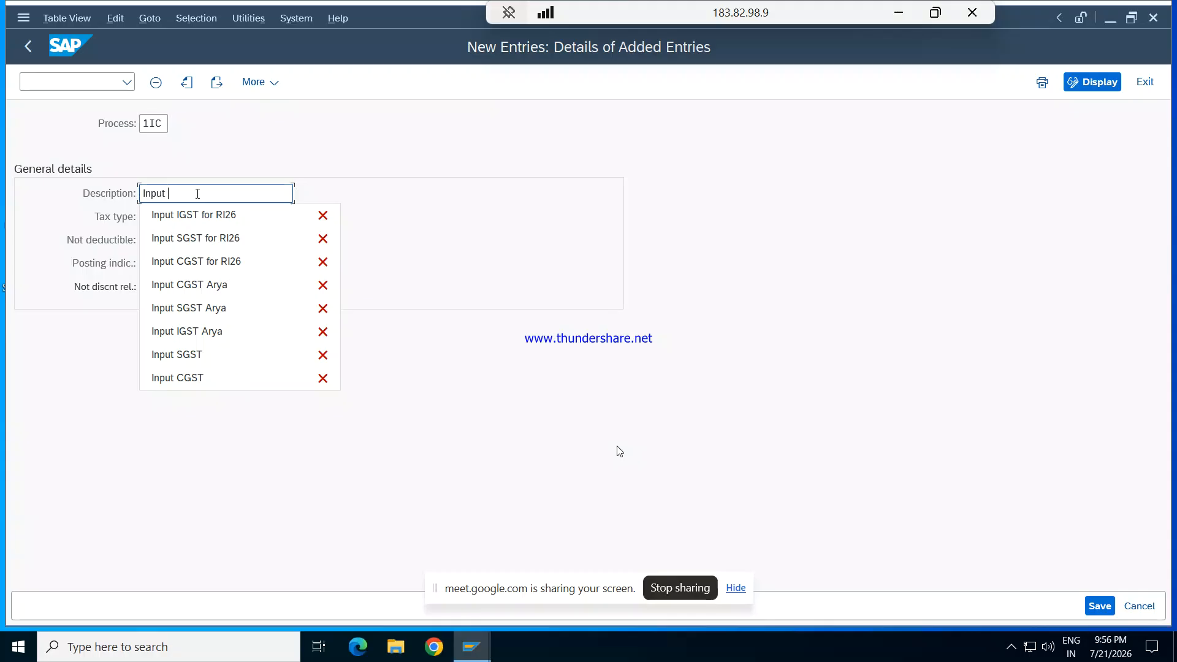
{"action": "type", "text": "CGST"}
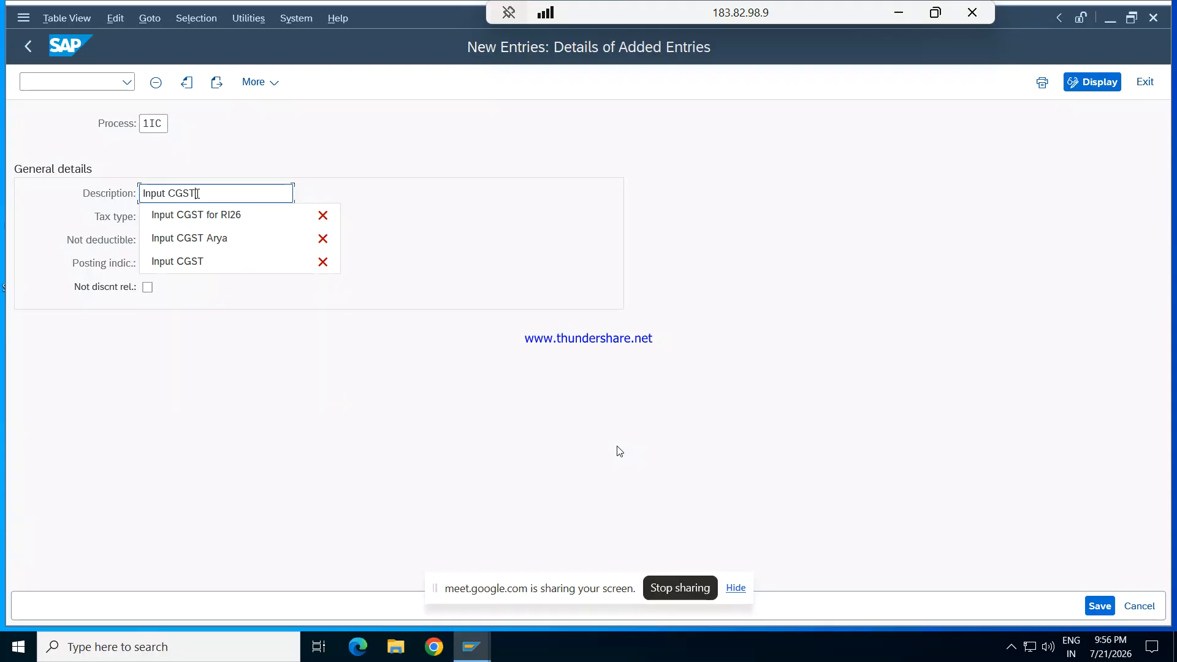
{"action": "type", "text": " for"}
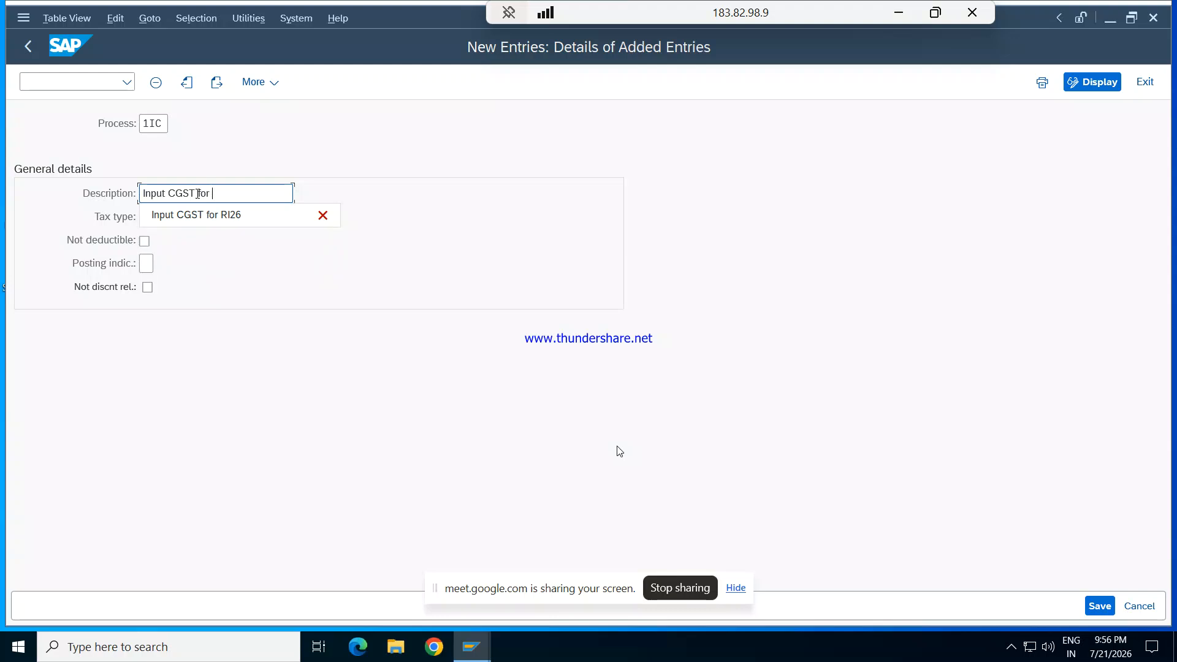
{"action": "type", "text": " REP"}
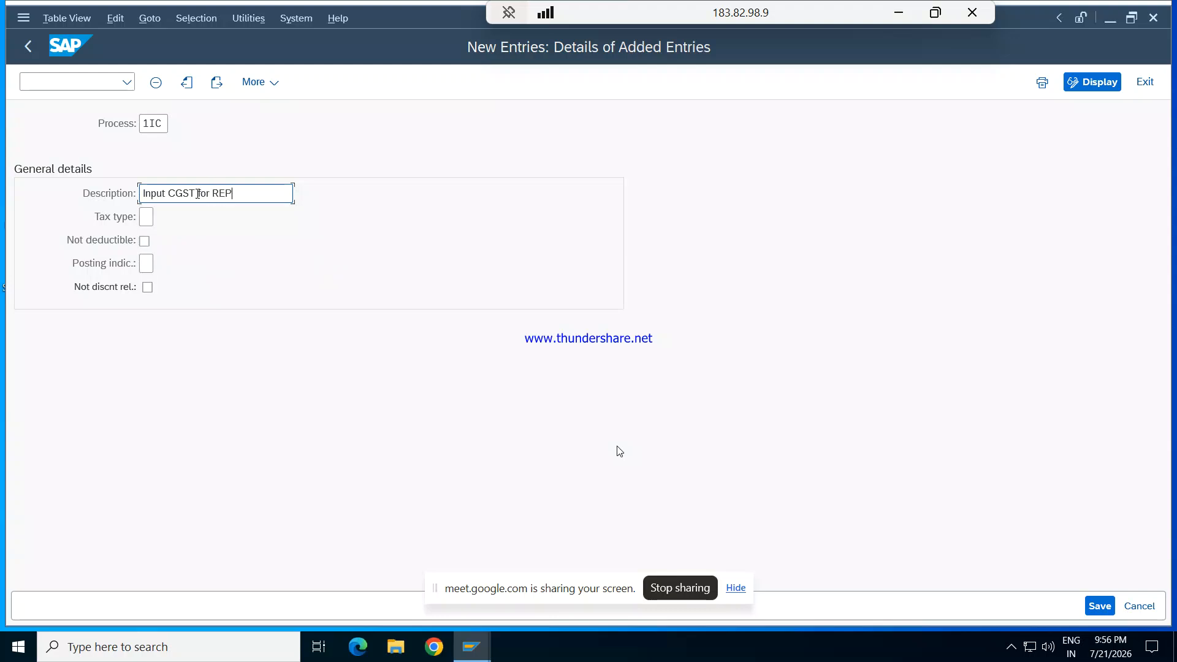
{"action": "type", "text": "L"}
- Set process 1IC's tax type to 2 (Input tax) and save the entry under the proposed customizing request
{"action": "left_click", "coordinate": [145, 218]}
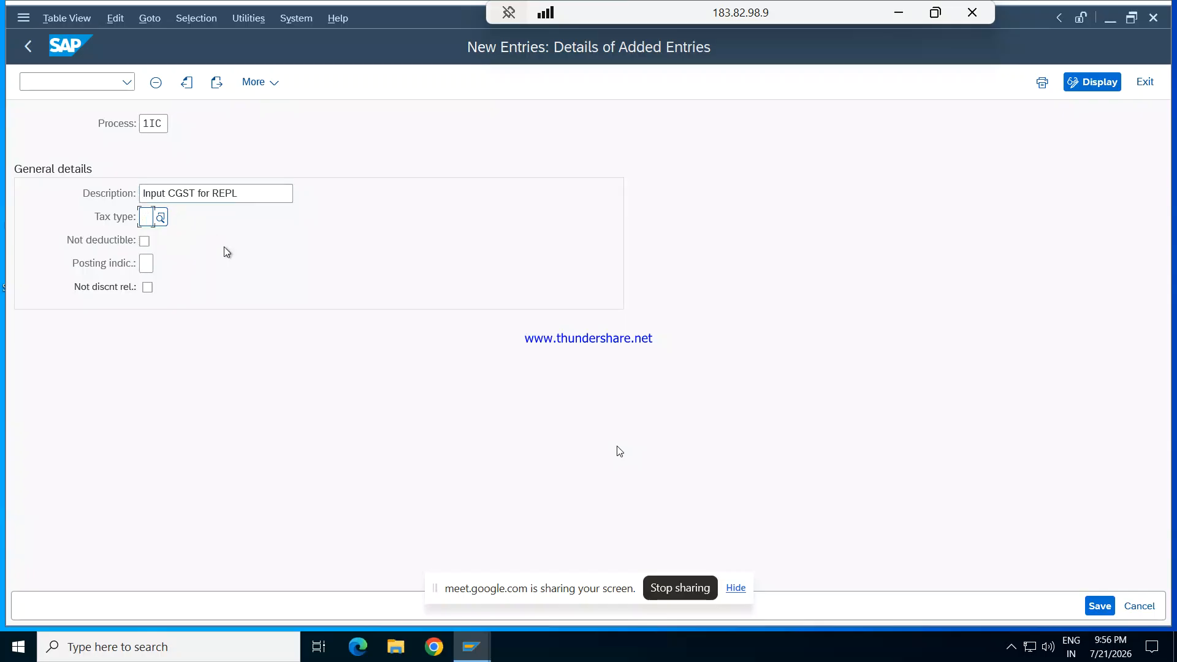
{"action": "left_click", "coordinate": [161, 218]}
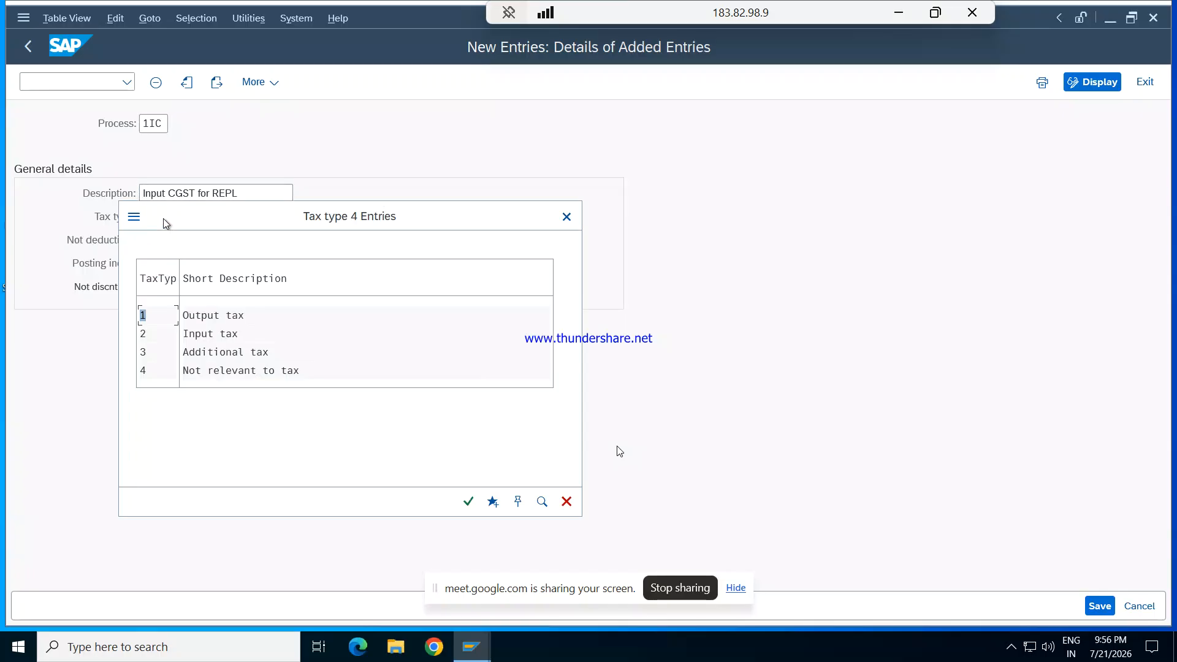
{"action": "double_click", "coordinate": [226, 332]}
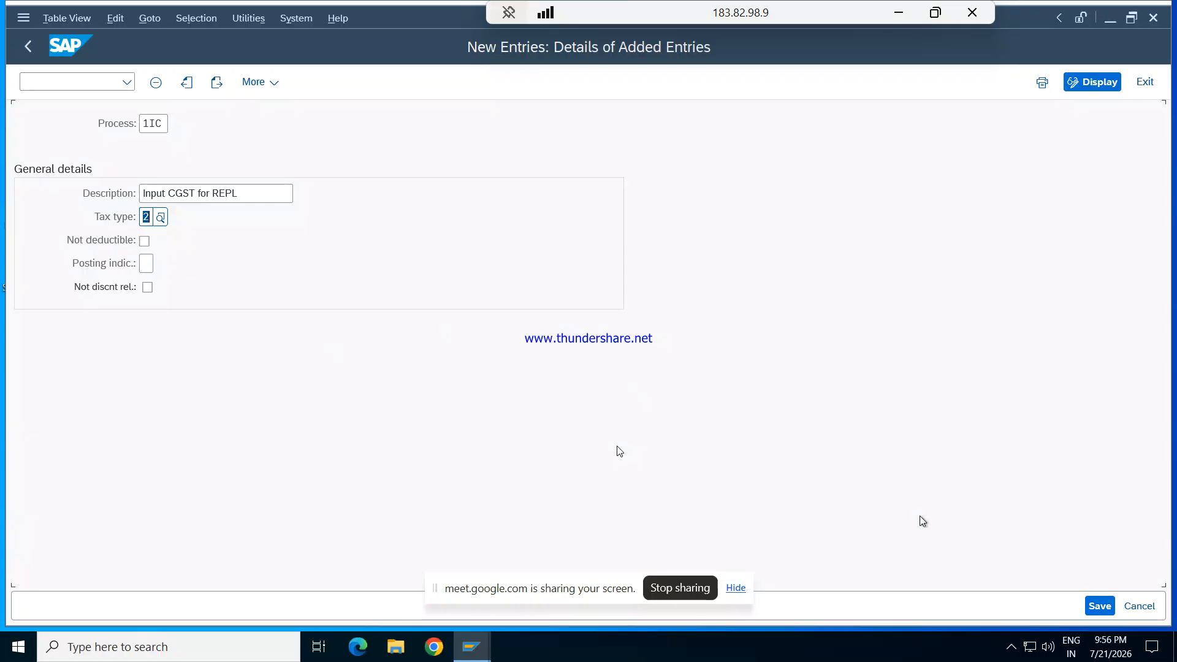
{"action": "left_click", "coordinate": [1091, 607]}
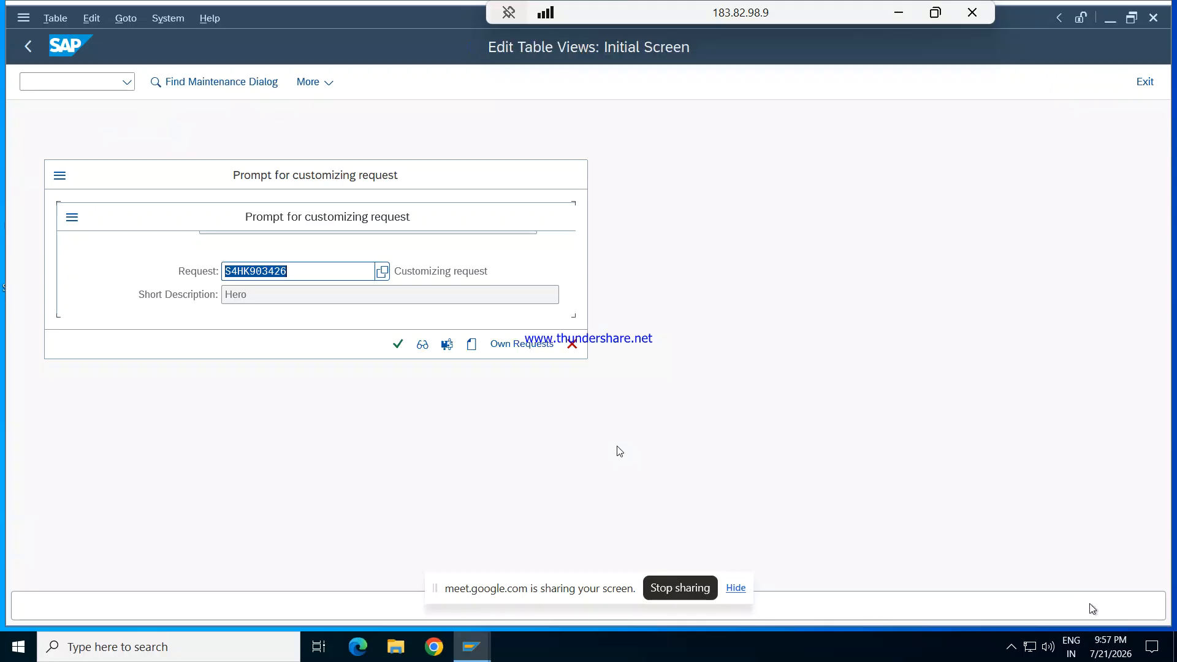
{"action": "left_click", "coordinate": [398, 343]}
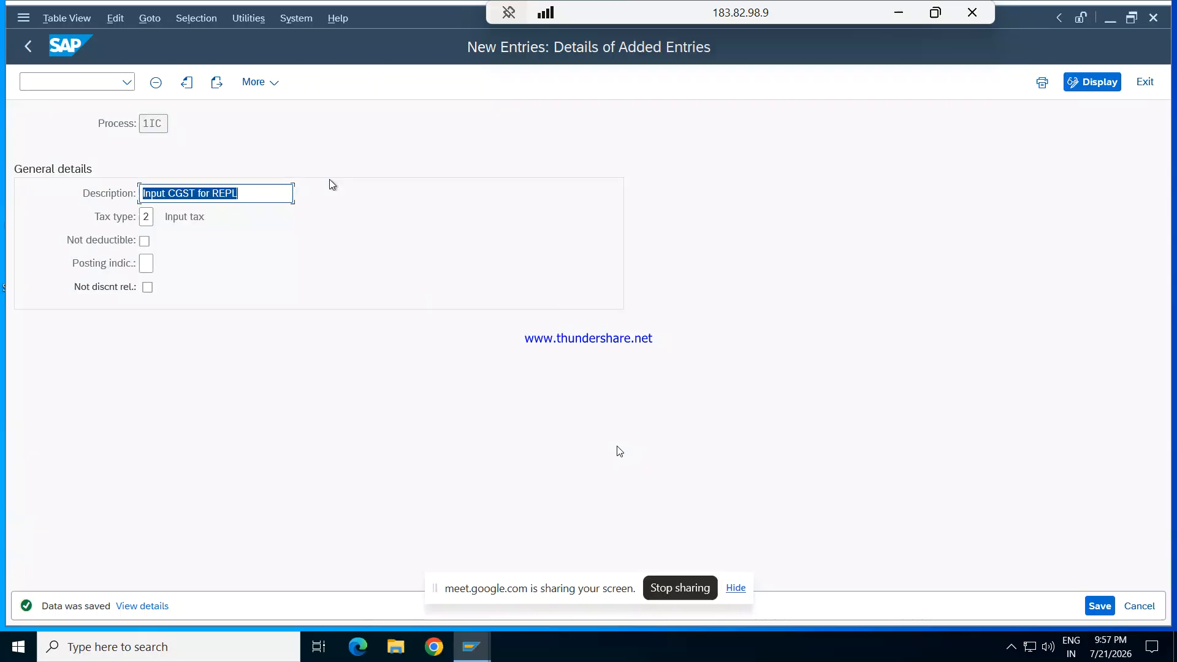
- Start another new tax processing entry with process key 1IS and the description Input SGST for REPL
{"action": "left_click", "coordinate": [216, 84]}
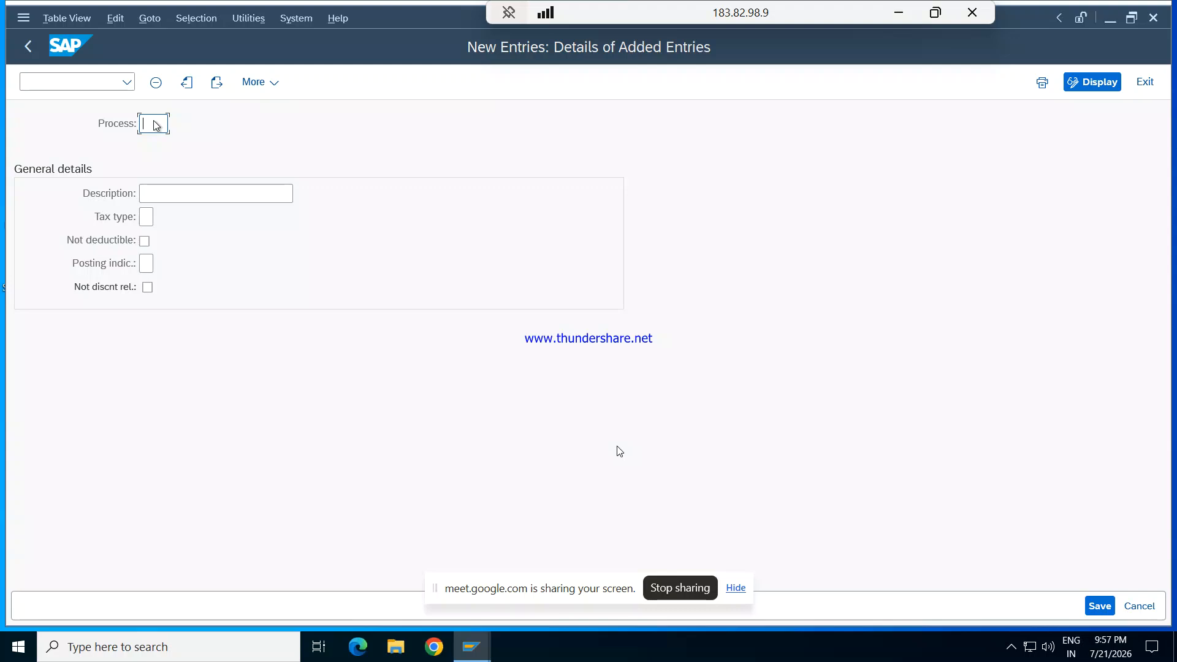
{"action": "type", "text": "1"}
{"action": "type", "text": "1"}
{"action": "type", "text": "S"}
{"action": "left_click", "coordinate": [175, 192]}
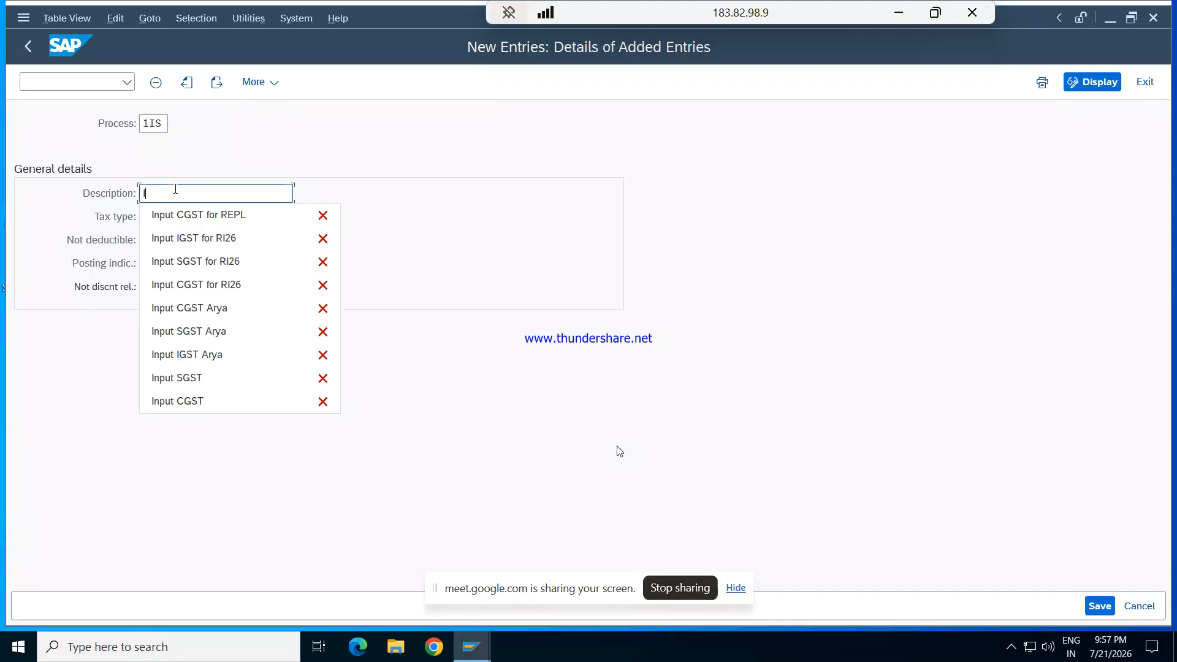
{"action": "type", "text": "Input SGSR"}
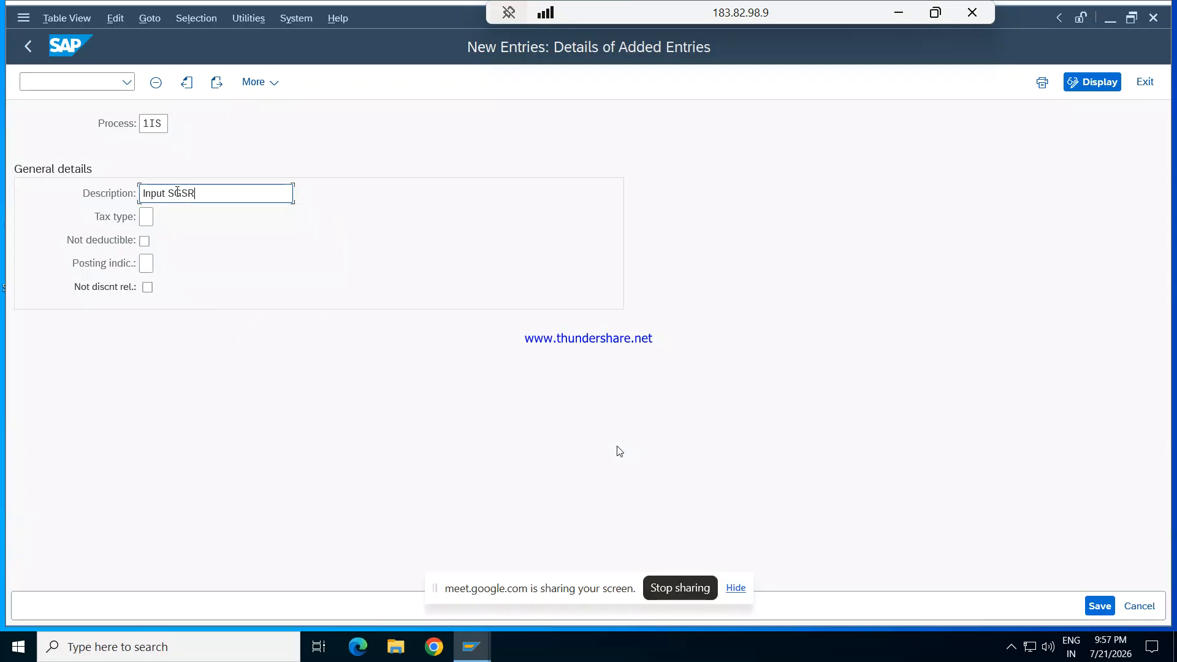
{"action": "key", "text": "BackSpace"}
{"action": "type", "text": "T"}
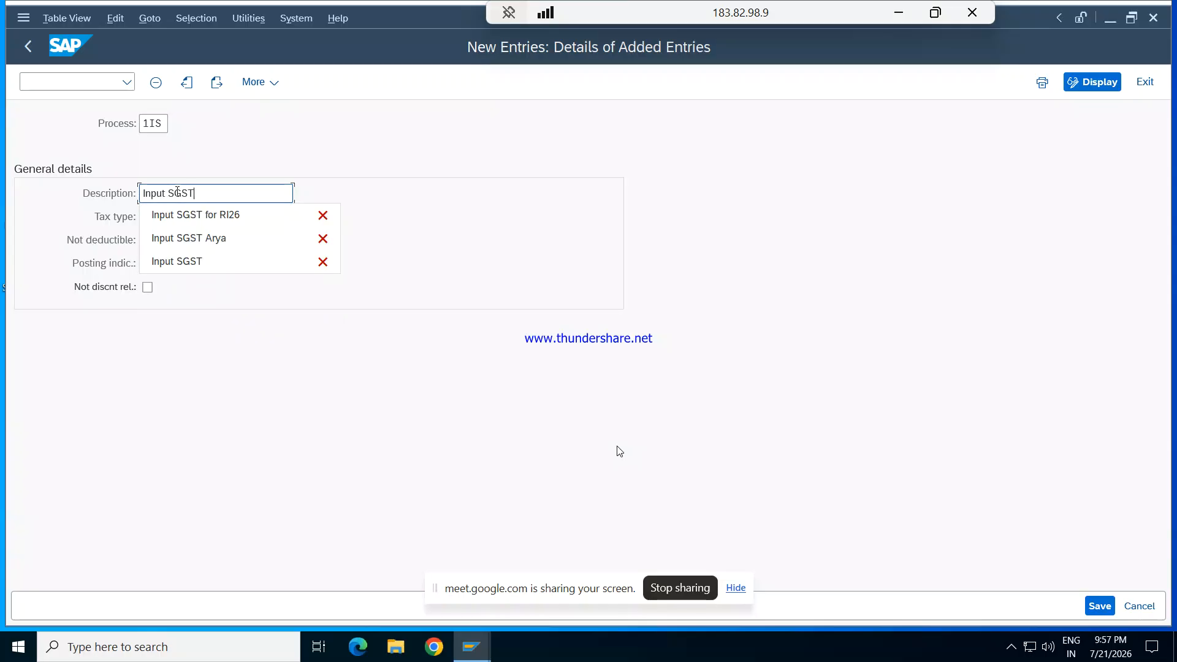
{"action": "type", "text": " fo"}
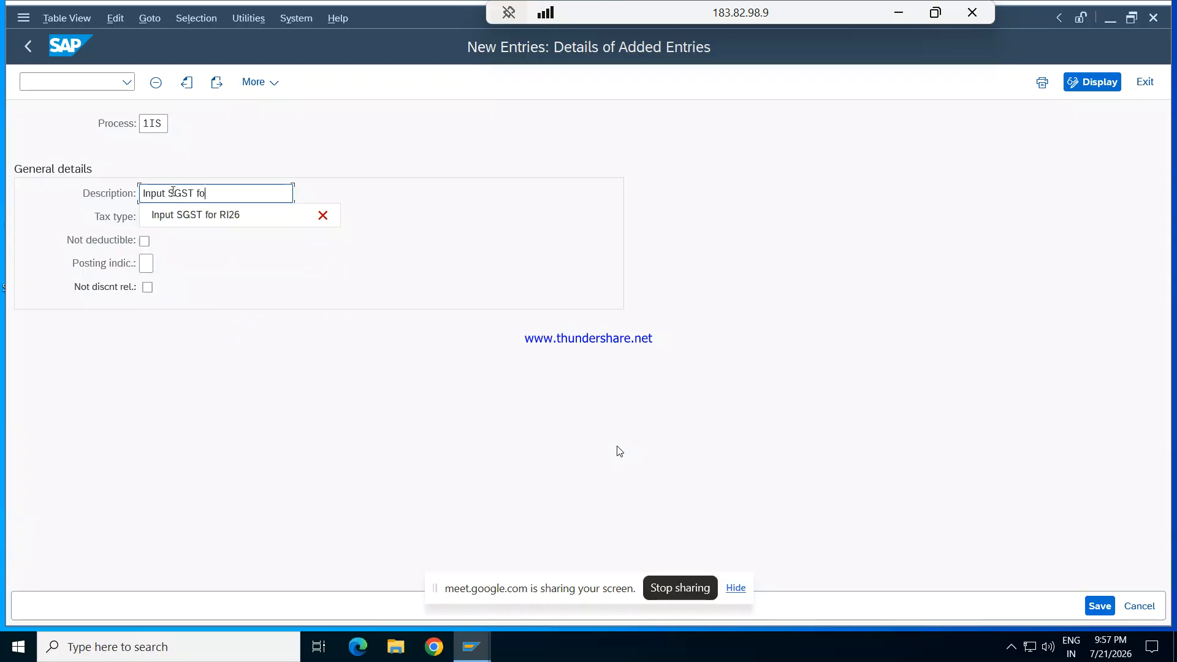
{"action": "key", "text": "BackSpace"}
{"action": "type", "text": "or REPL"}
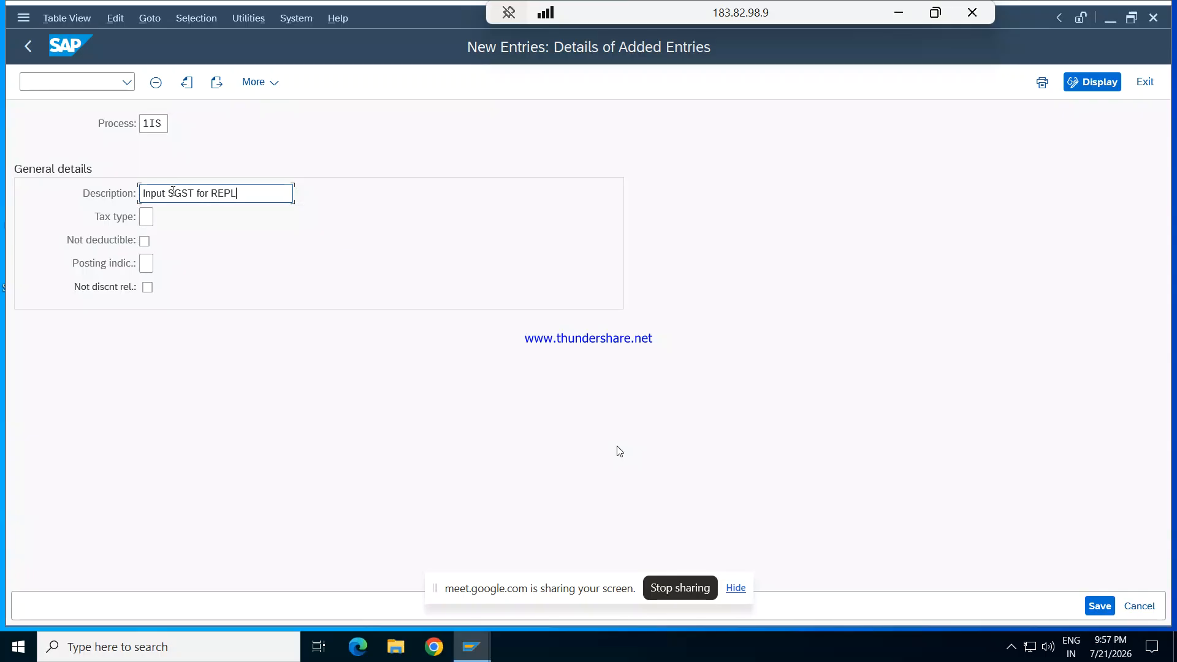
- Set process 1IS's tax type to 2 (Input tax) and save the entry
{"action": "left_click", "coordinate": [150, 217]}
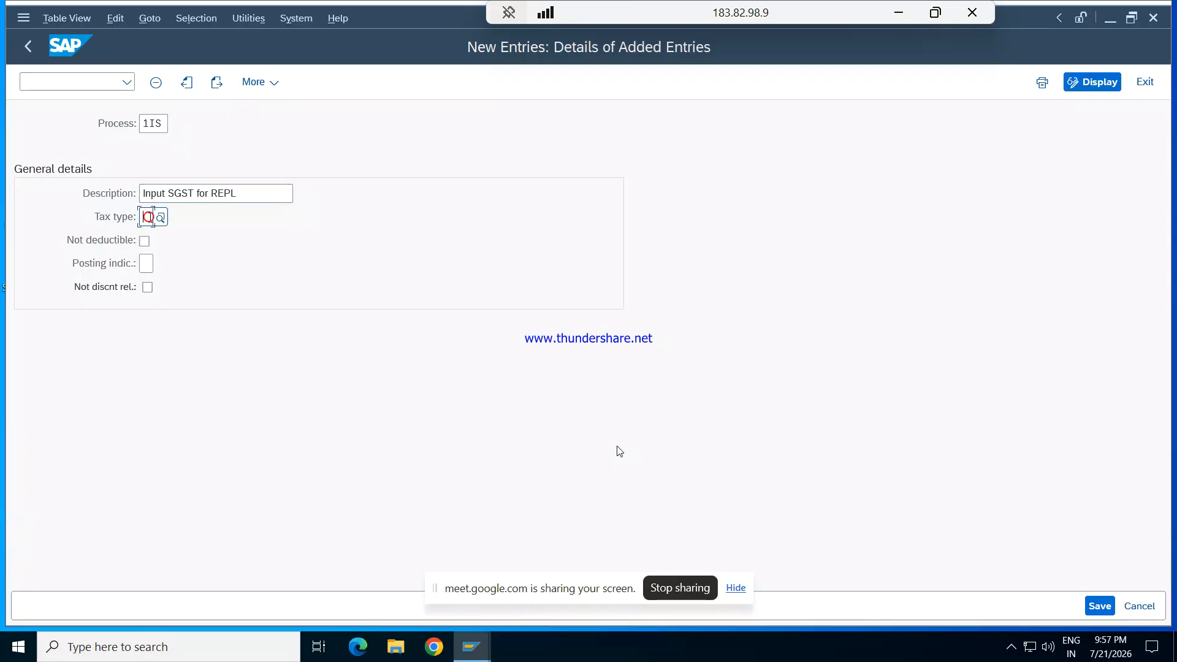
{"action": "left_click", "coordinate": [160, 219]}
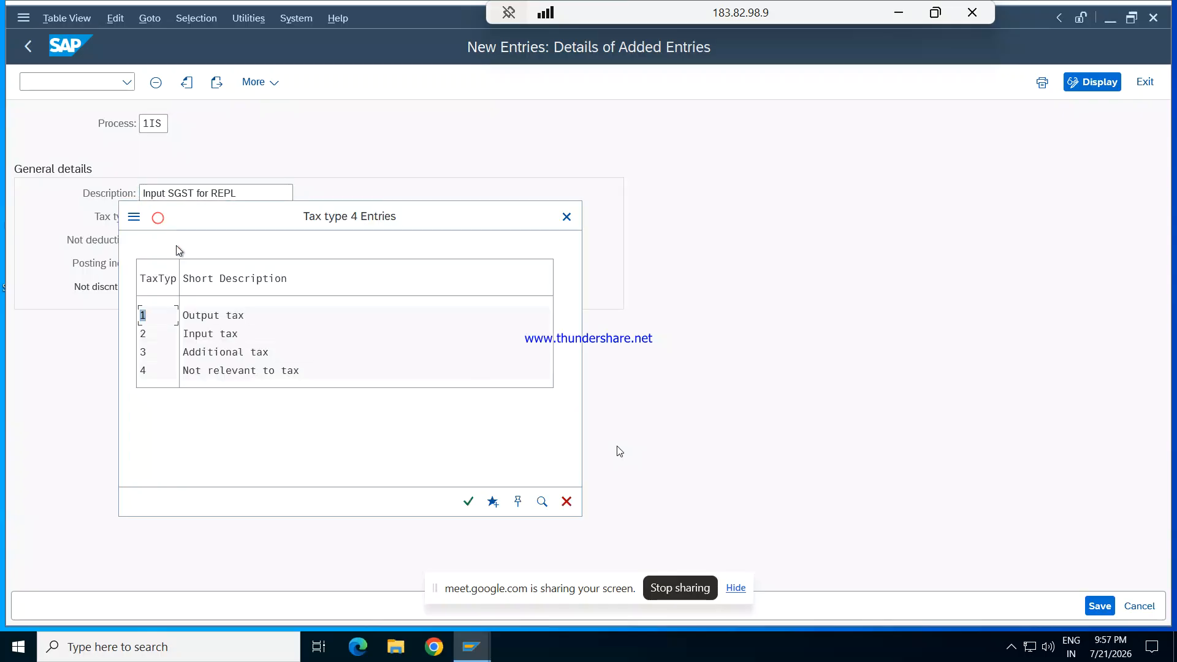
{"action": "left_click", "coordinate": [186, 334]}
{"action": "double_click", "coordinate": [186, 334]}
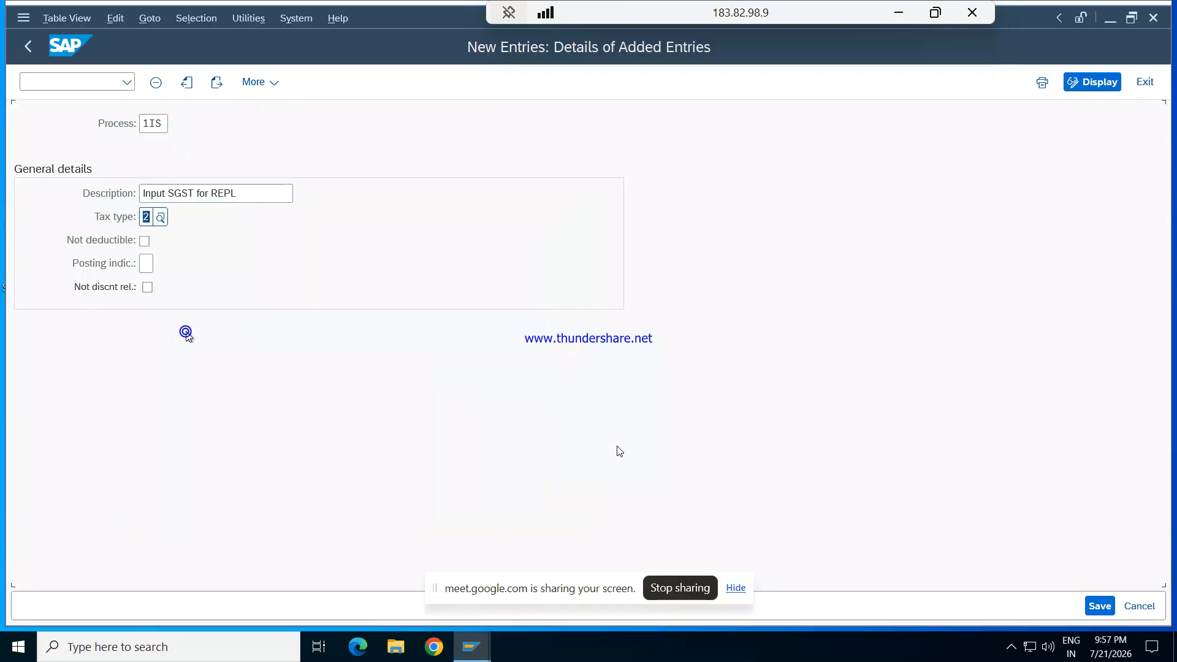
{"action": "left_click", "coordinate": [1099, 606]}
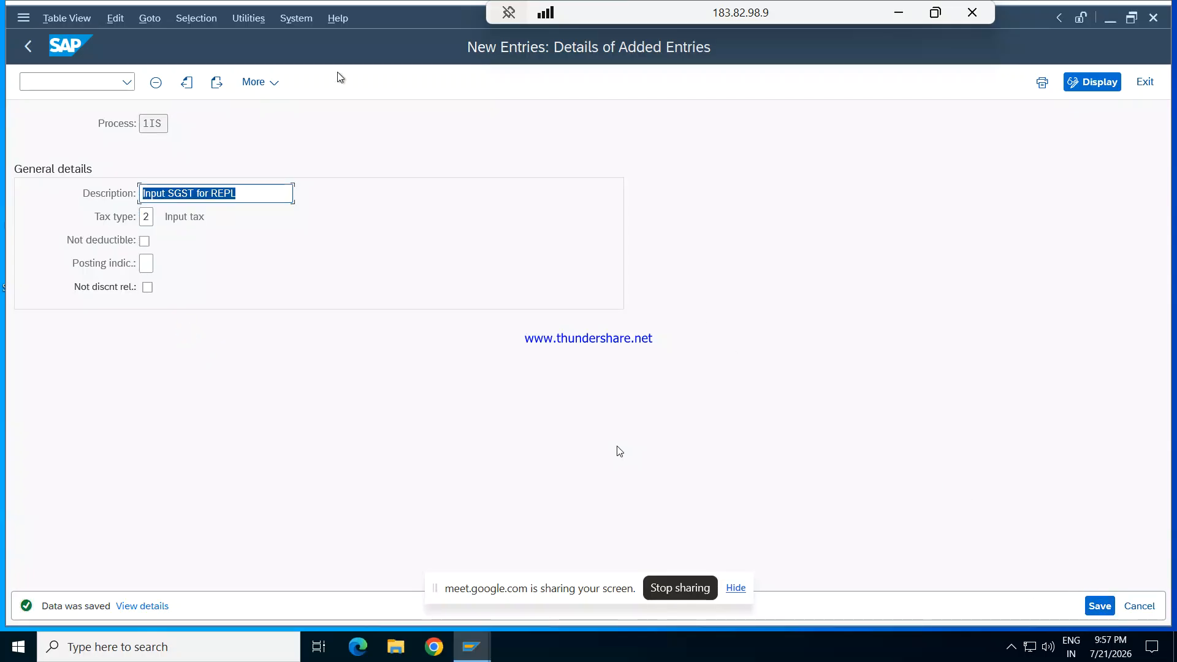
- Start a new tax processing entry with process key 1II and the description Input IGST for REPL
{"action": "left_click", "coordinate": [216, 83]}
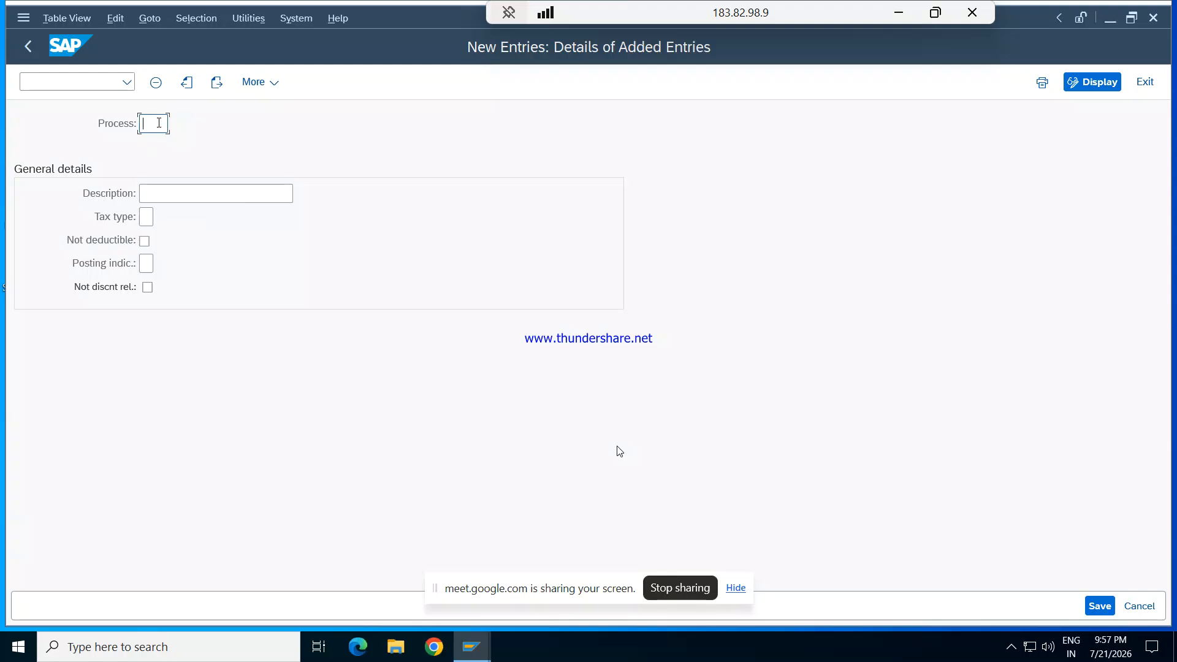
{"action": "type", "text": "1"}
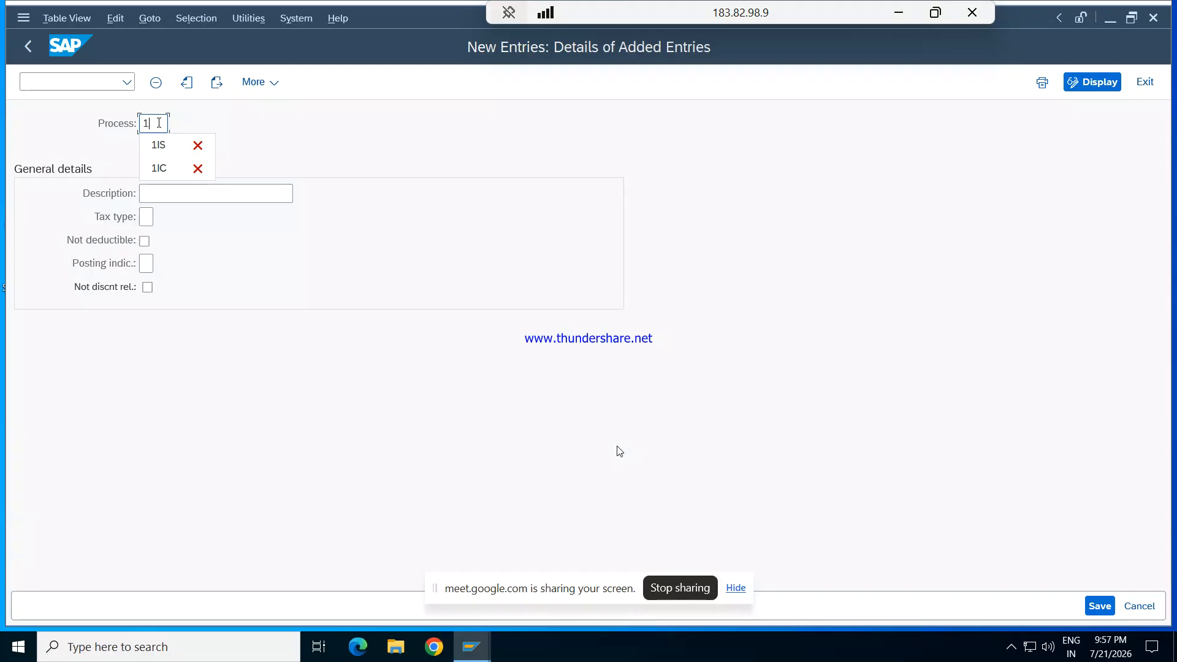
{"action": "type", "text": "I"}
{"action": "key", "text": "Escape"}
{"action": "key", "text": "Tab"}
{"action": "type", "text": "I"}
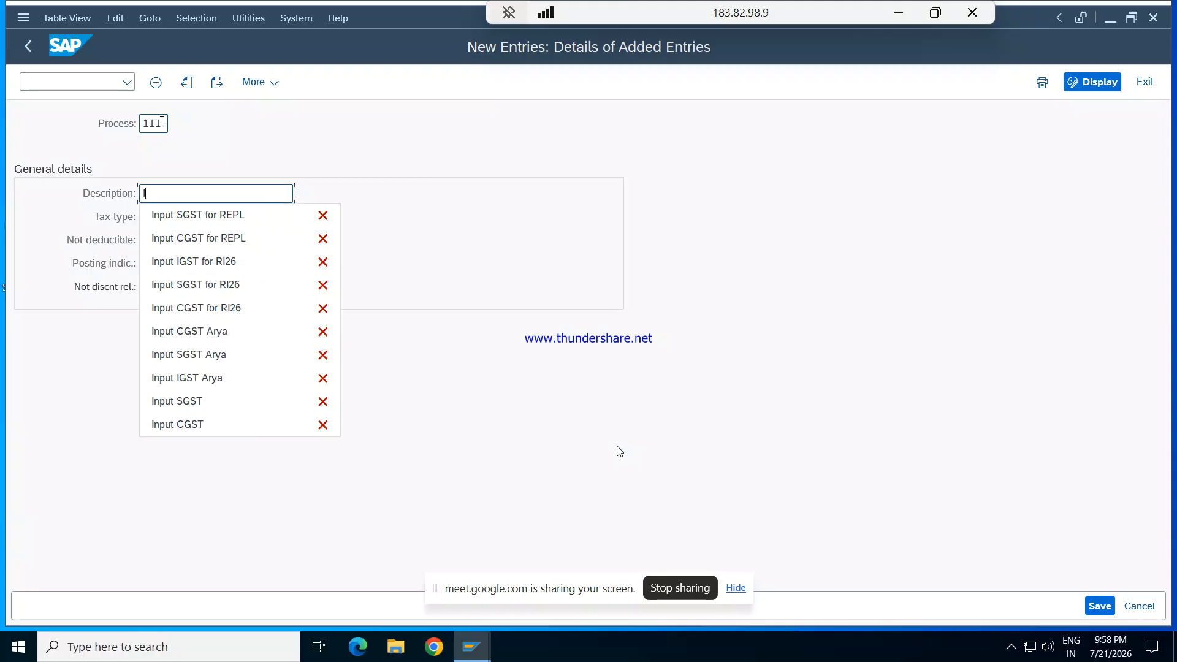
{"action": "type", "text": "nput IGST FO"}
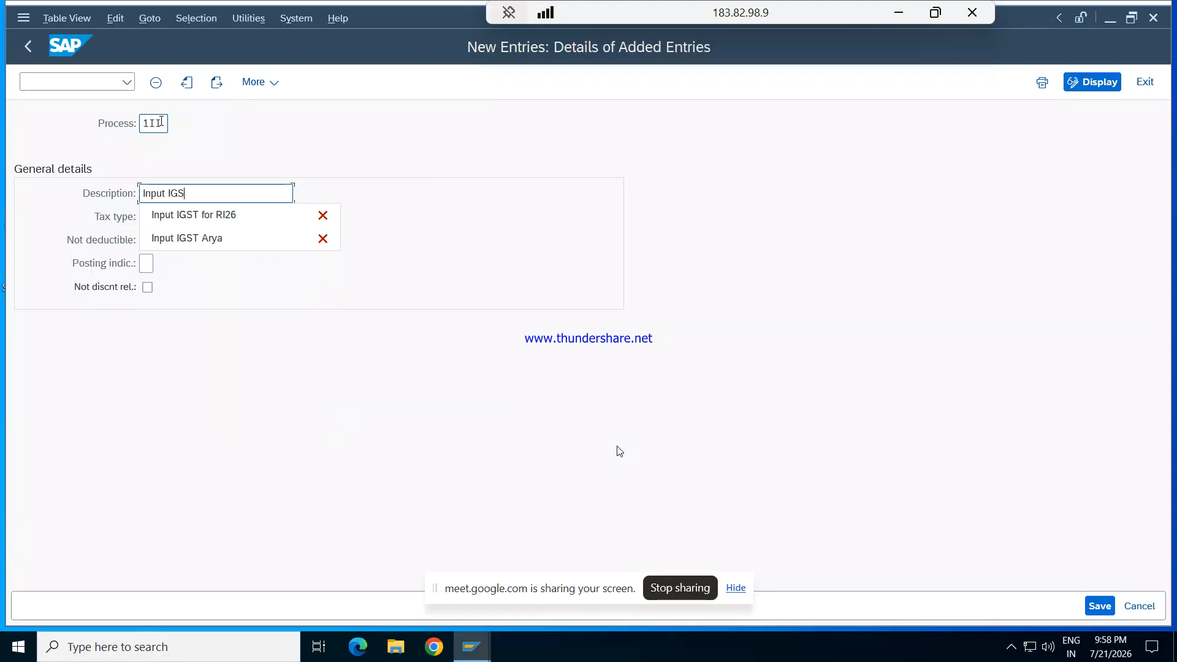
{"action": "key", "text": "BackSpace"}
{"action": "key", "text": "BackSpace"}
{"action": "type", "text": "for r"}
{"action": "key", "text": "BackSpace"}
{"action": "type", "text": "REPL"}
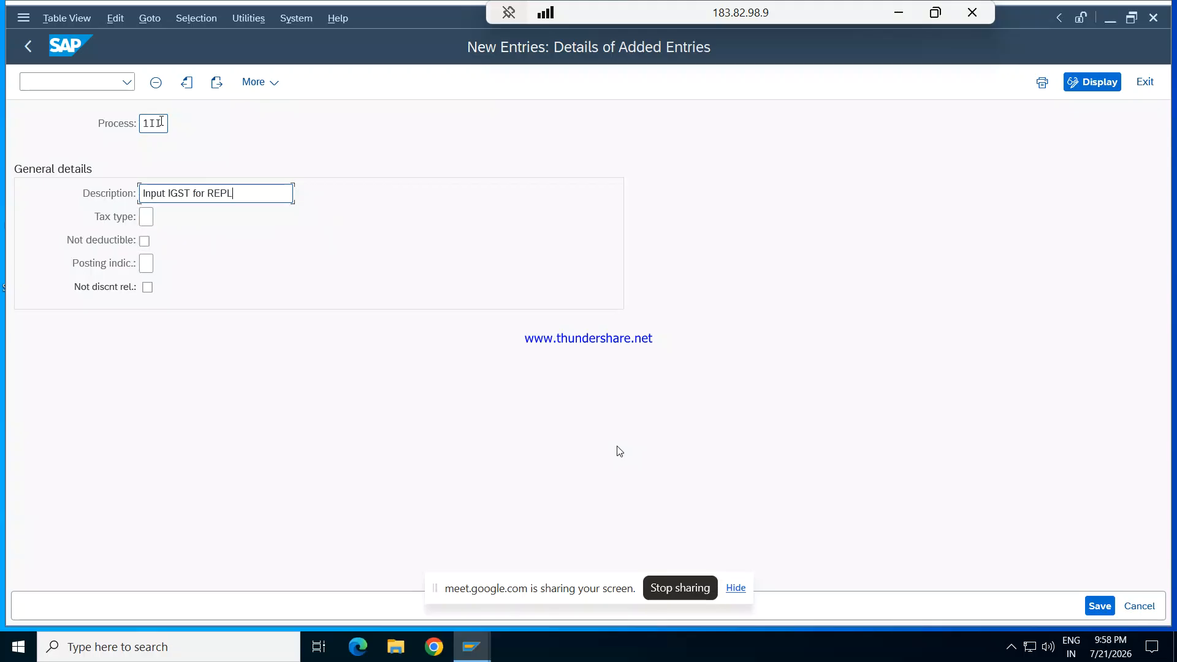
- Set process 1II's tax type to 2 (Input tax) and save the entry
{"action": "left_click", "coordinate": [144, 218]}
{"action": "type", "text": "2"}
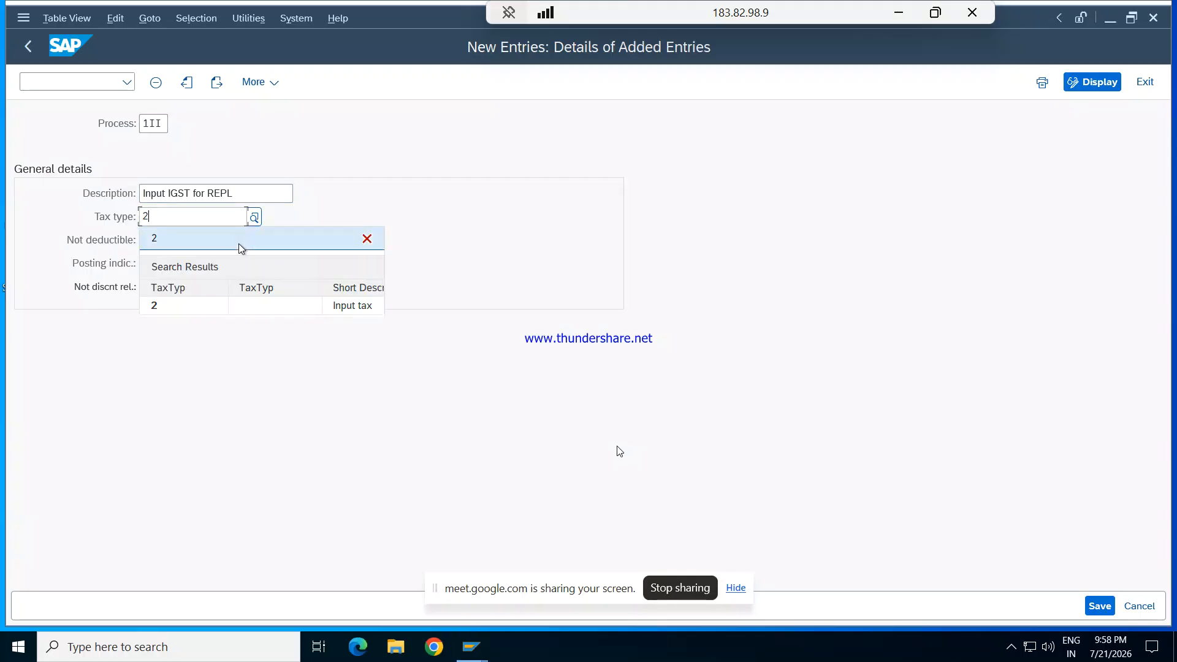
{"action": "left_click", "coordinate": [226, 304]}
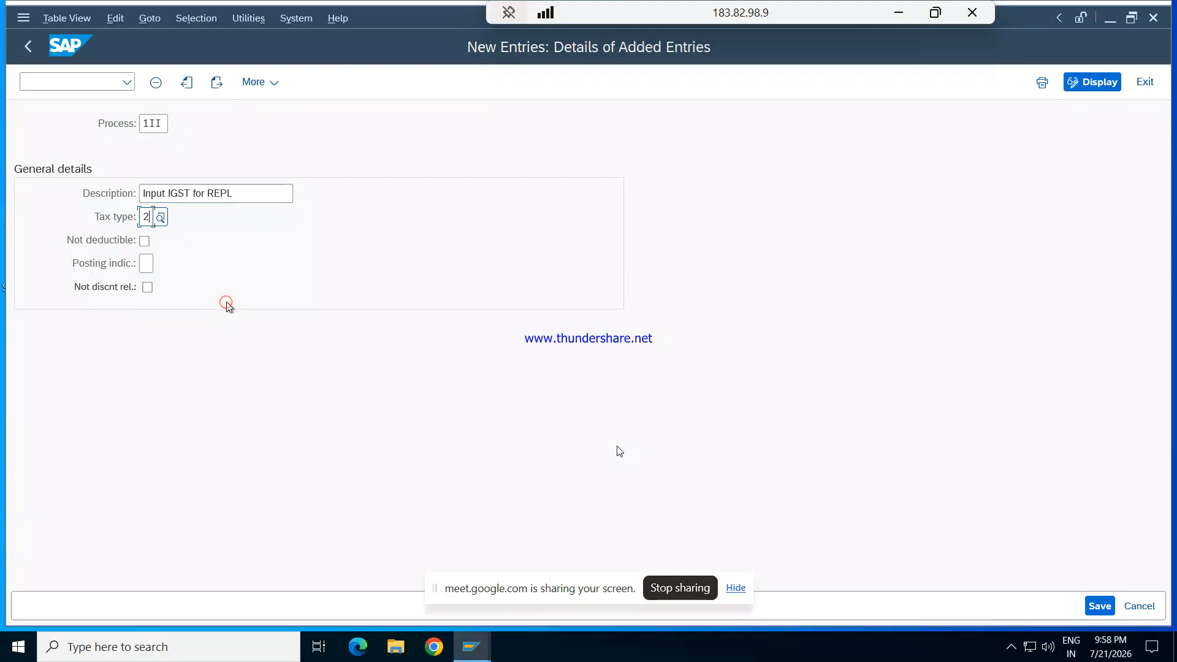
{"action": "left_click", "coordinate": [1094, 606]}
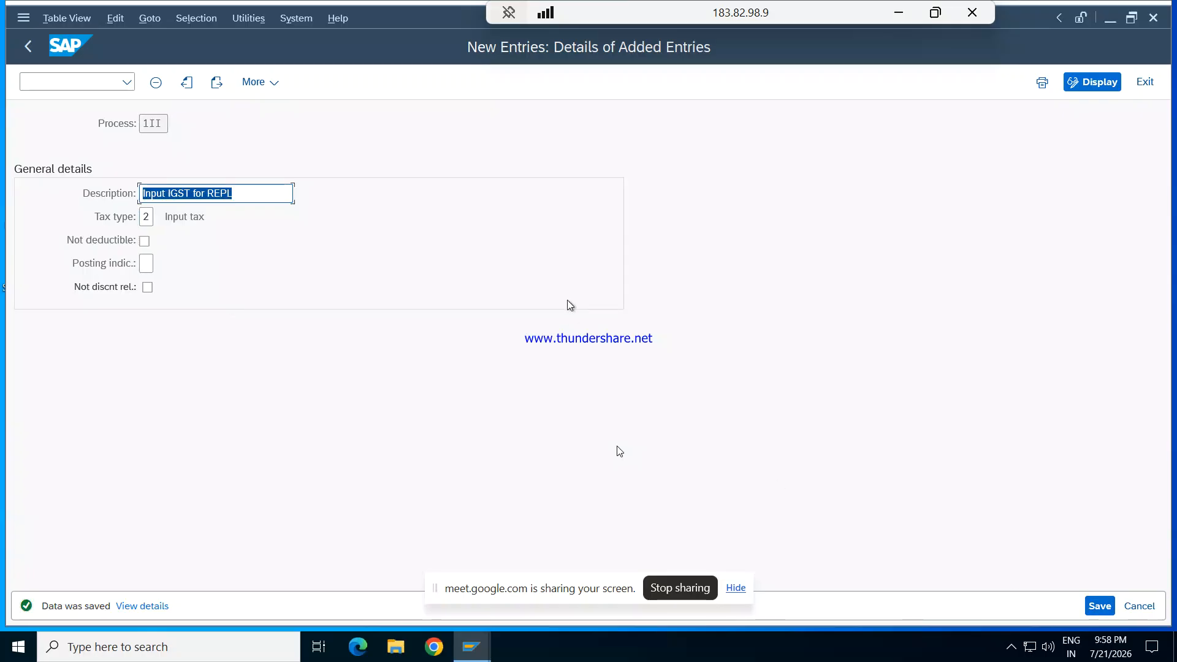
- Open a blank new entry for the next tax processing key
{"action": "left_click", "coordinate": [218, 85]}
{"action": "left_click", "coordinate": [214, 85]}
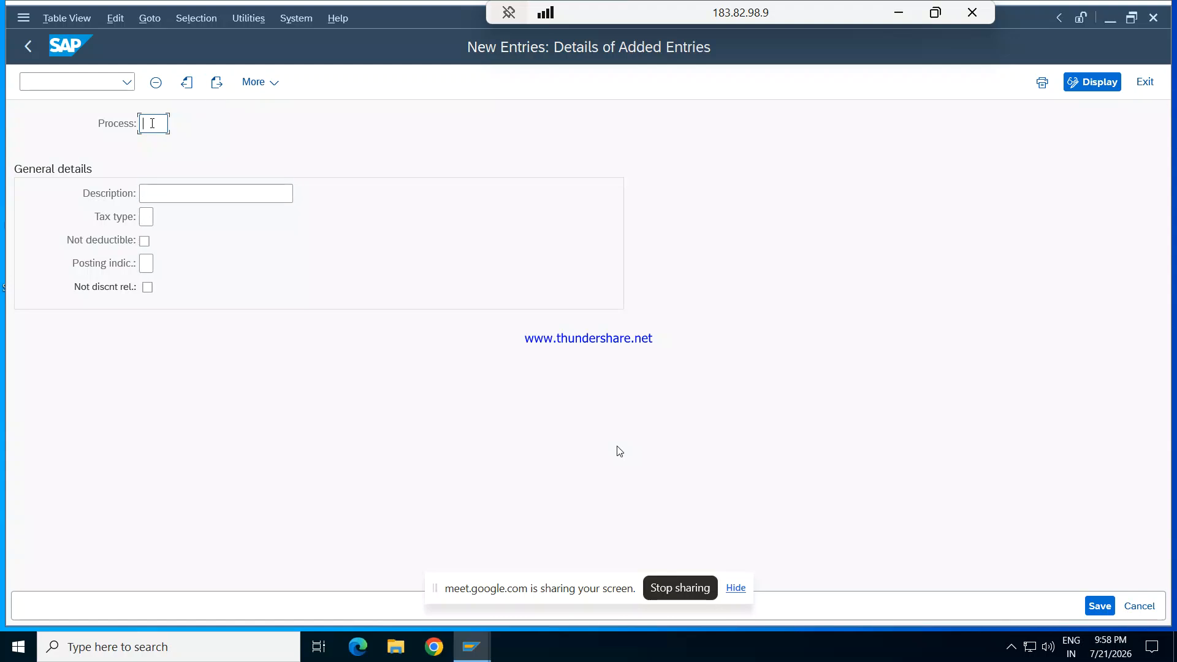
- Enter process key 2OC with the description "Output CGST for REPL" in the new entry
{"action": "type", "text": "2"}
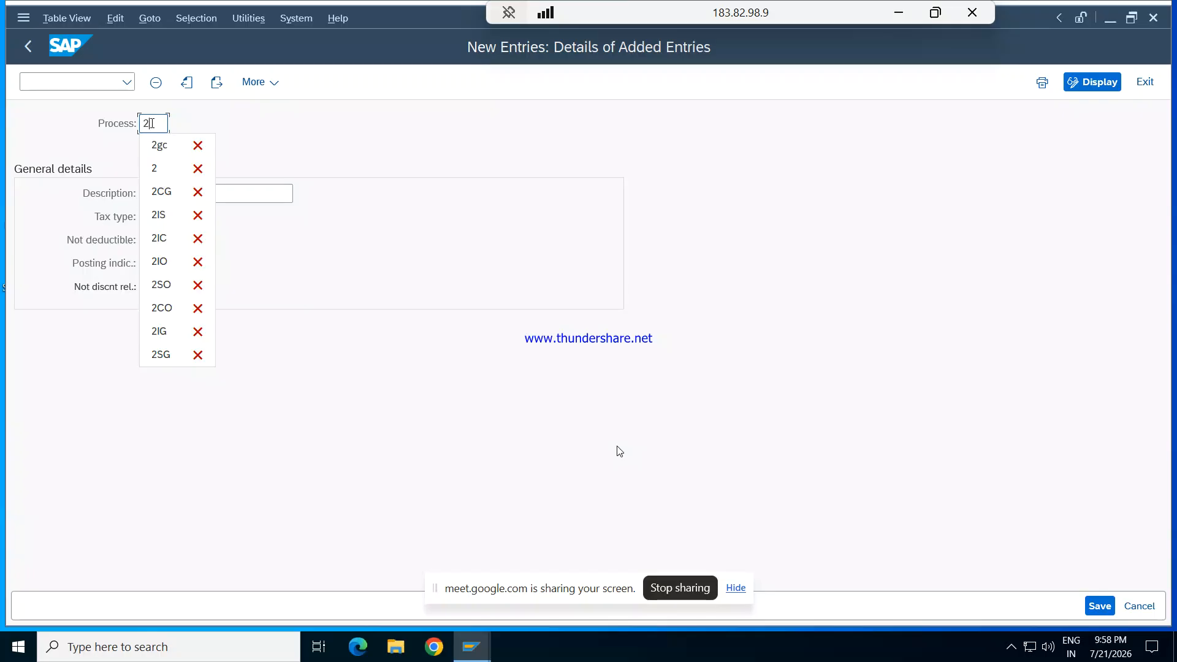
{"action": "type", "text": "0"}
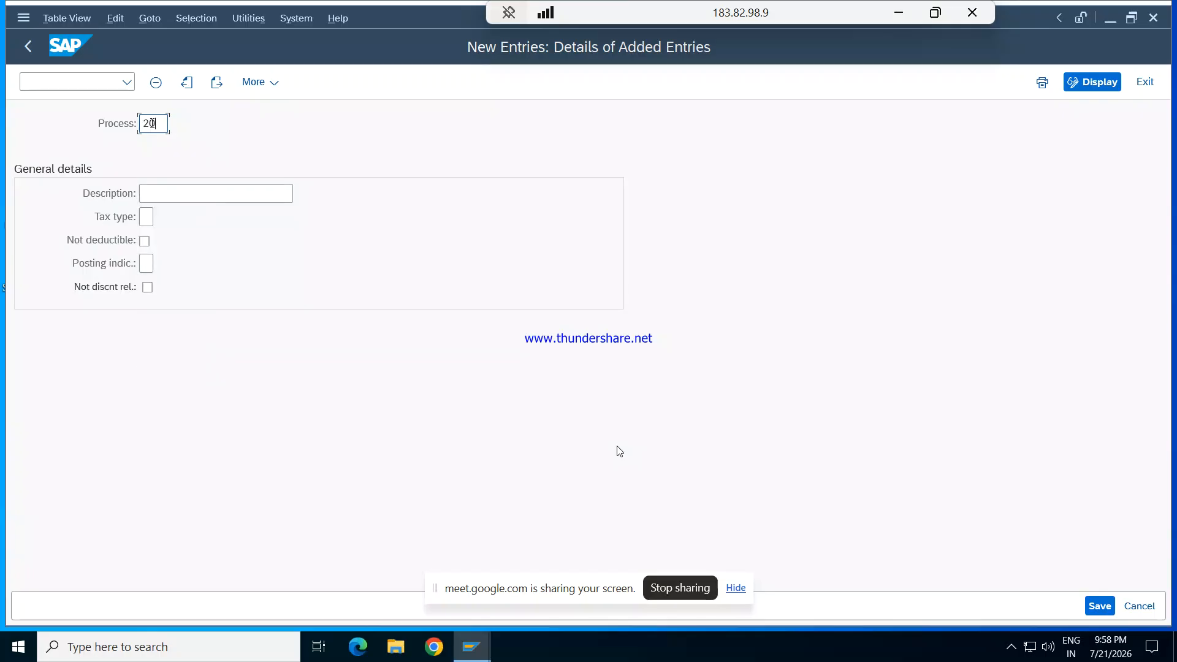
{"action": "type", "text": "C"}
{"action": "left_click", "coordinate": [171, 192]}
{"action": "type", "text": "Output"}
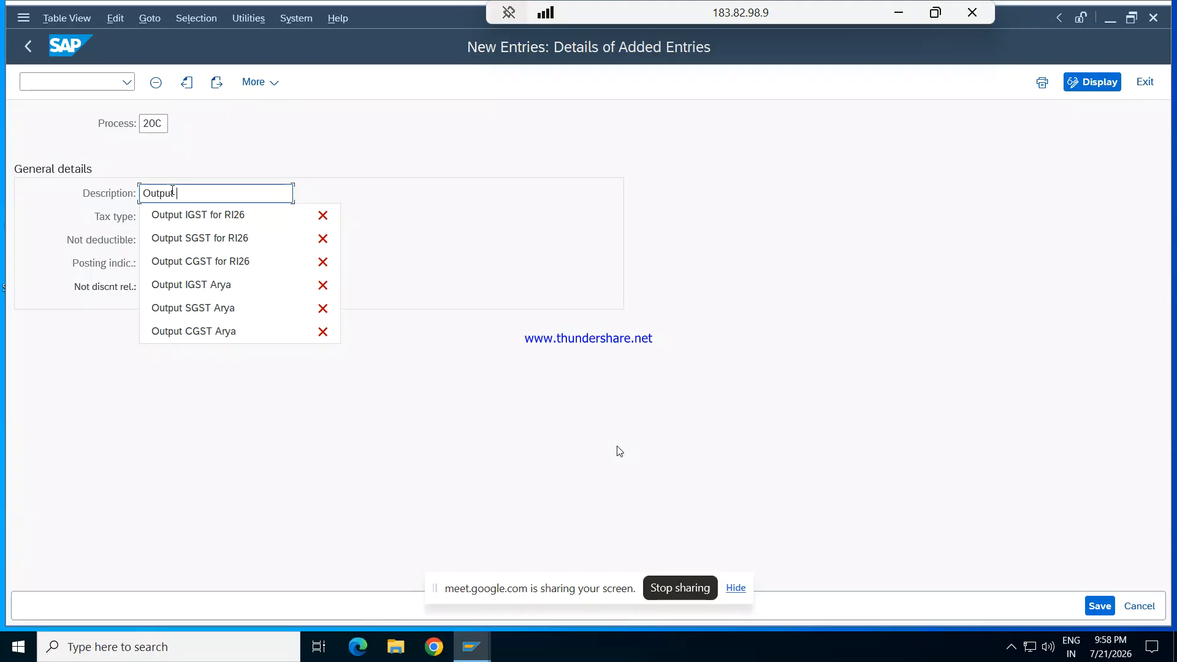
{"action": "type", "text": " CGST"}
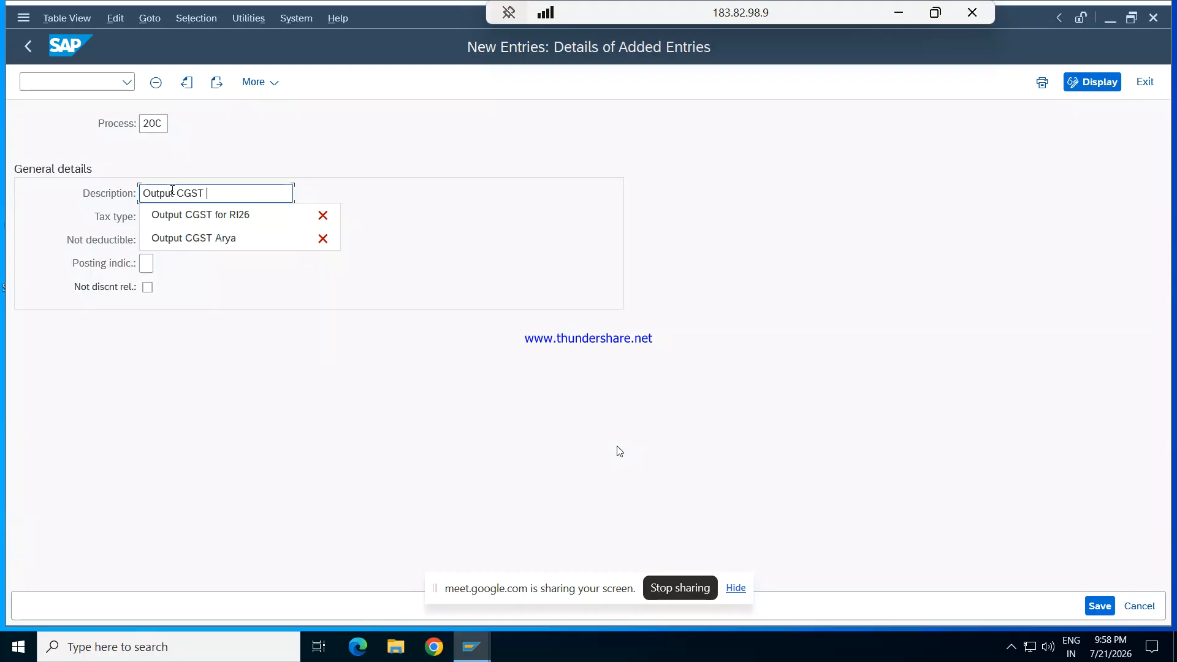
{"action": "type", "text": " for REP"}
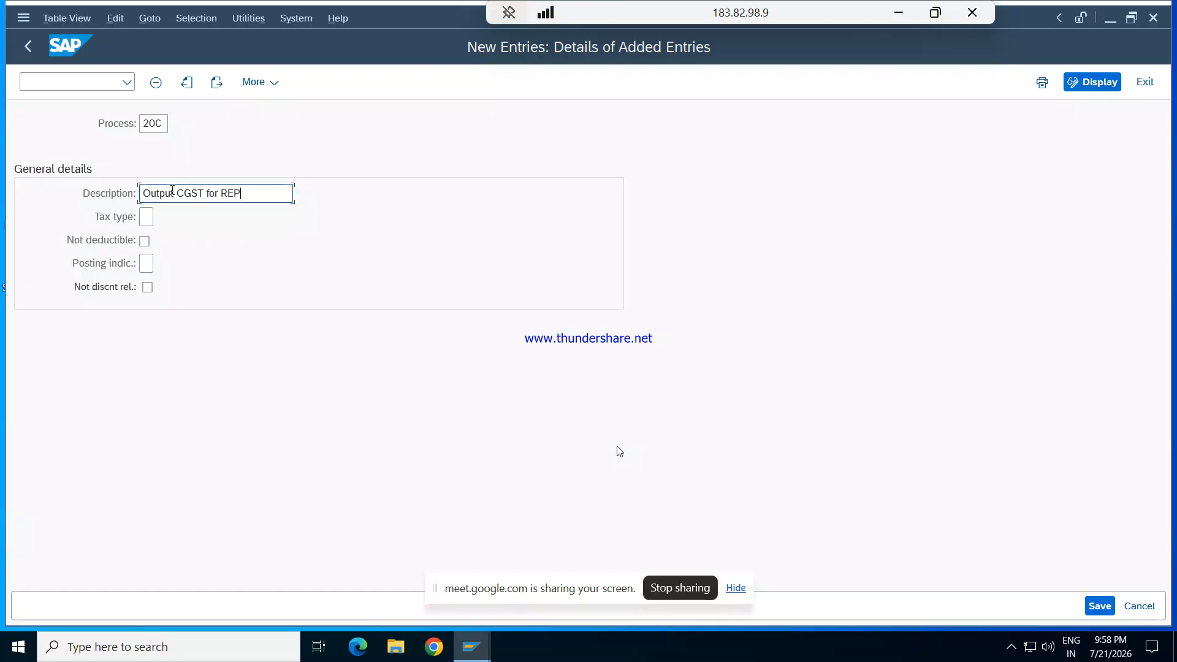
{"action": "type", "text": "L"}
- Assign tax type 1 (Output tax) to the Output CGST process key and save the entry
{"action": "left_click", "coordinate": [147, 219]}
{"action": "left_click", "coordinate": [159, 218]}
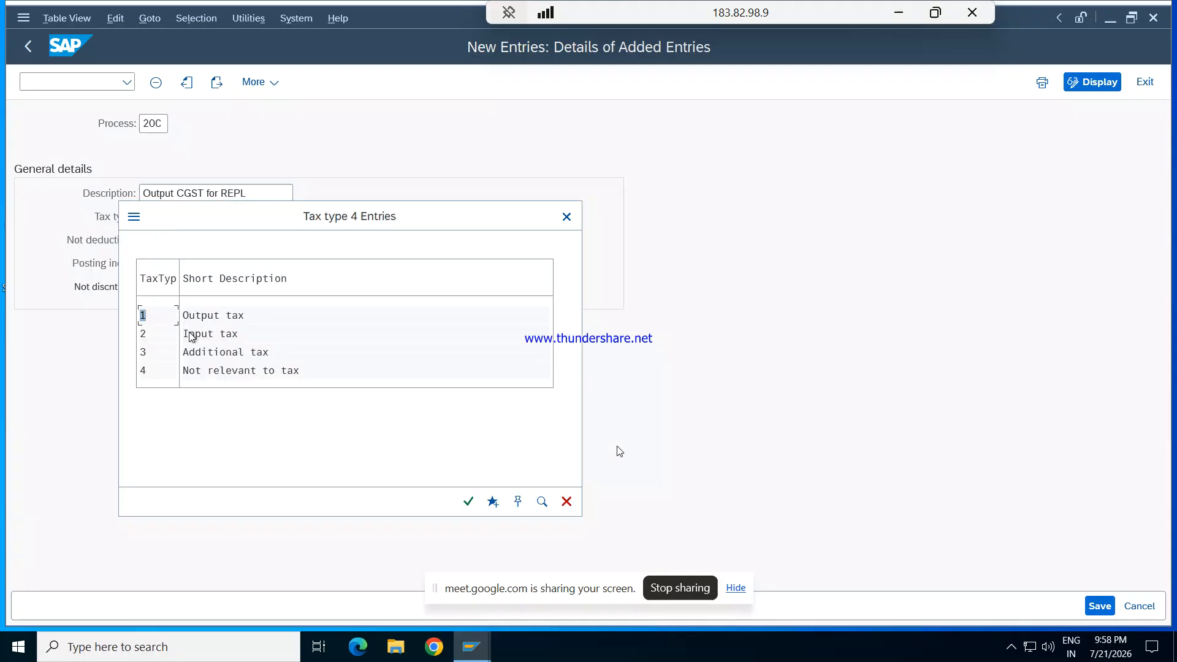
{"action": "double_click", "coordinate": [191, 314]}
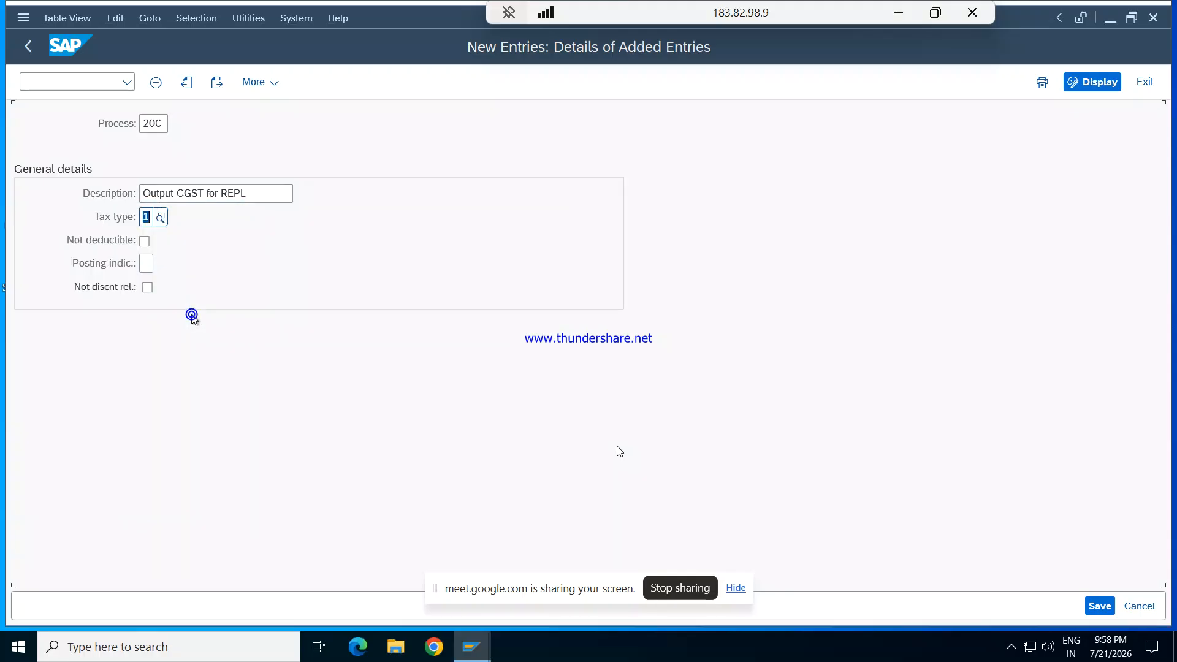
{"action": "left_click", "coordinate": [1099, 605]}
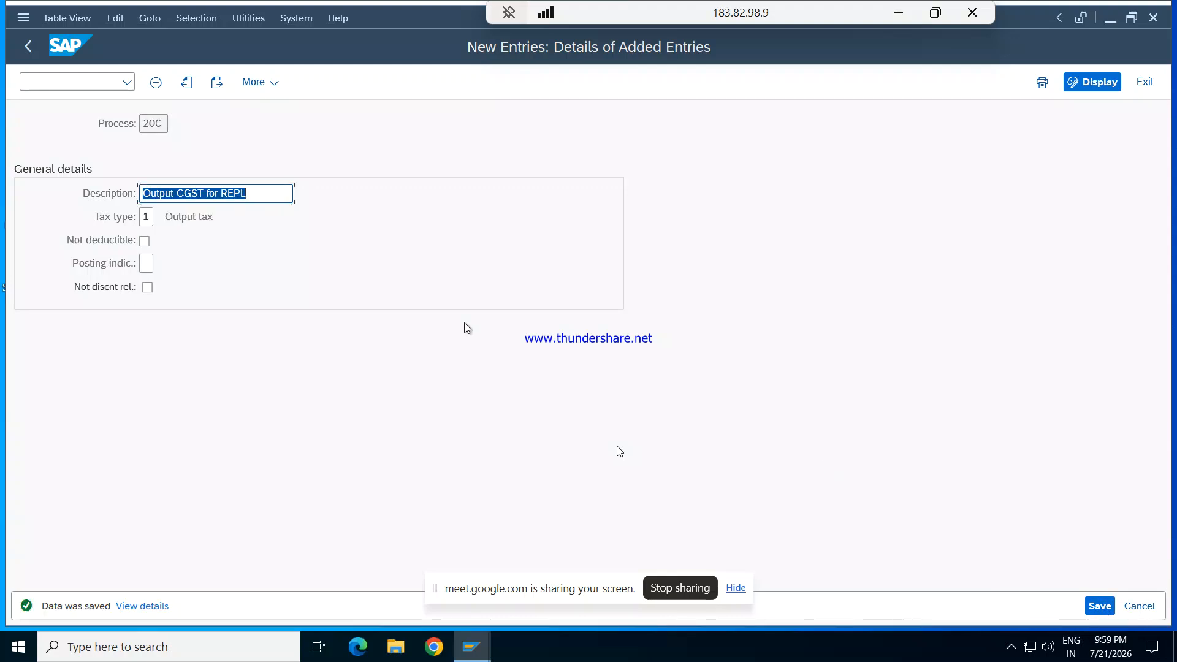
- Start another new entry with process key 2OS and the description "Output SGST for REPL"
{"action": "left_click", "coordinate": [217, 83]}
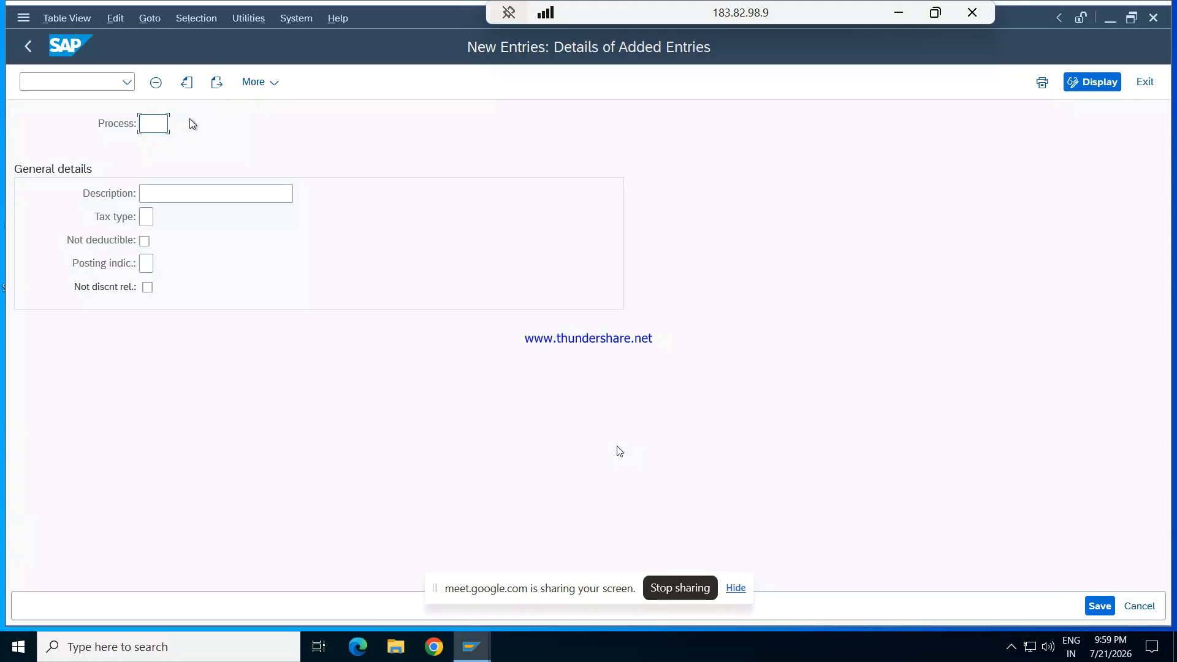
{"action": "type", "text": "2"}
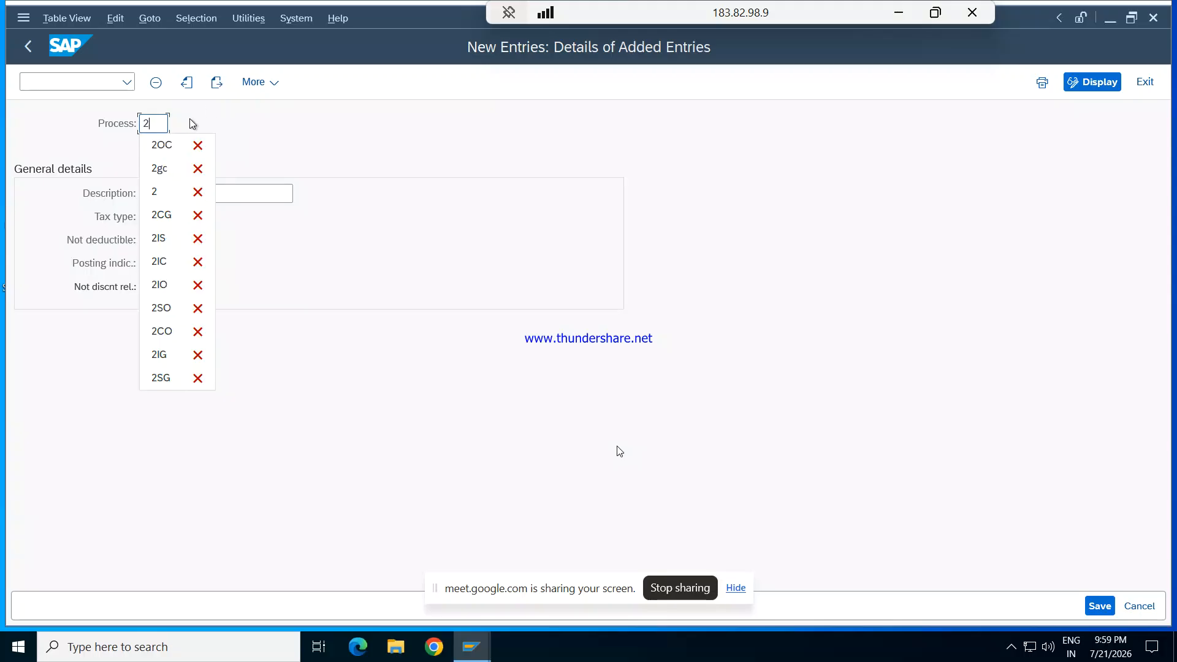
{"action": "type", "text": "0"}
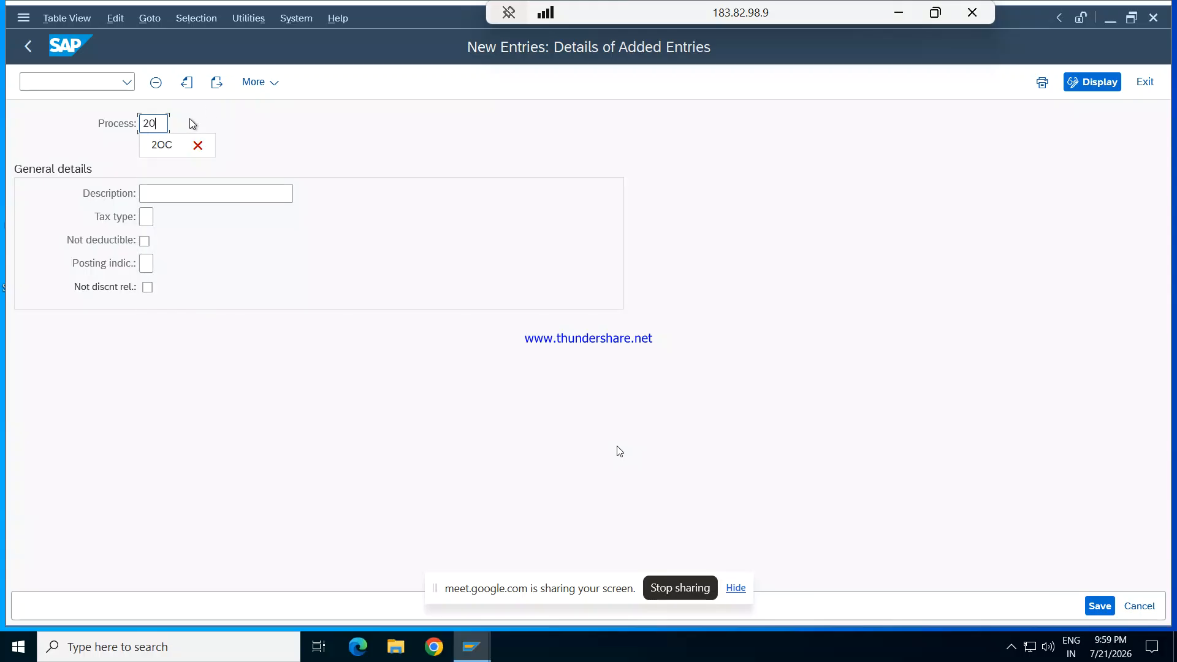
{"action": "left_click", "coordinate": [181, 190]}
{"action": "type", "text": "Output"}
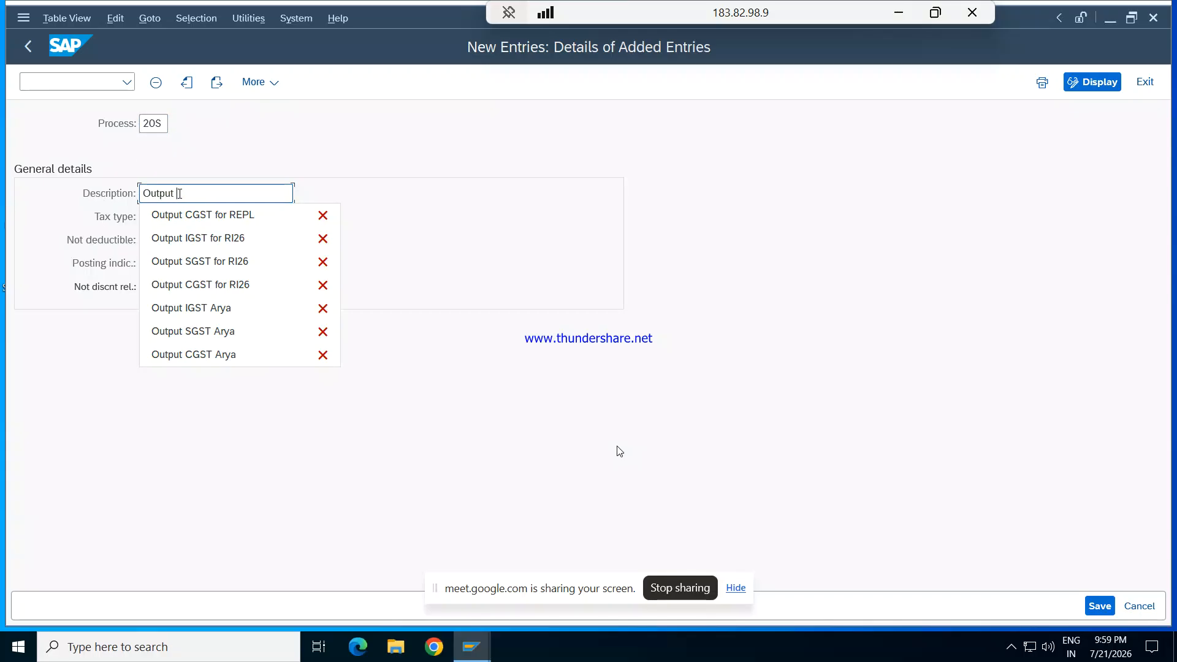
{"action": "type", "text": " SGS"}
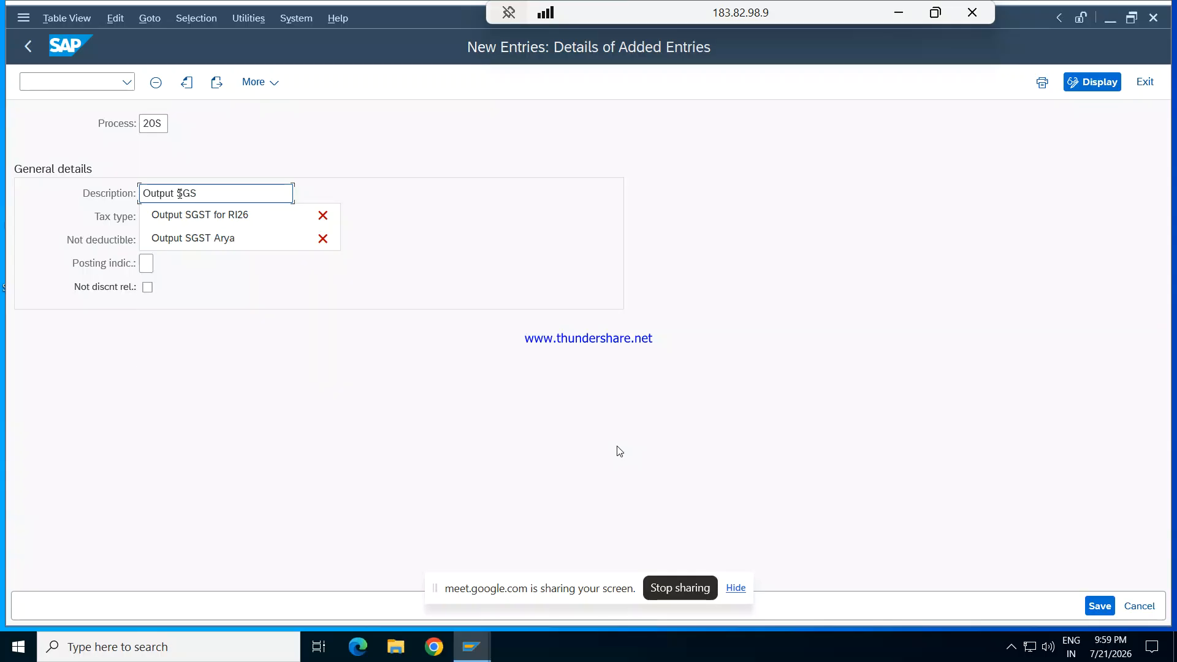
{"action": "type", "text": "T for R"}
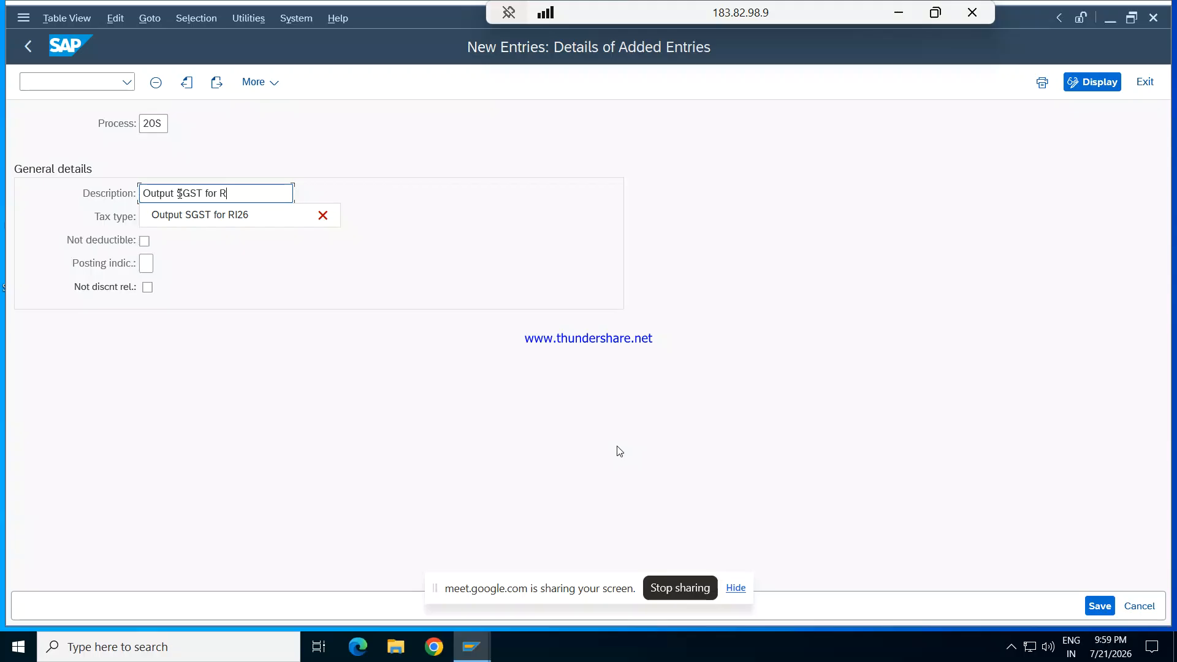
{"action": "type", "text": "EPL"}
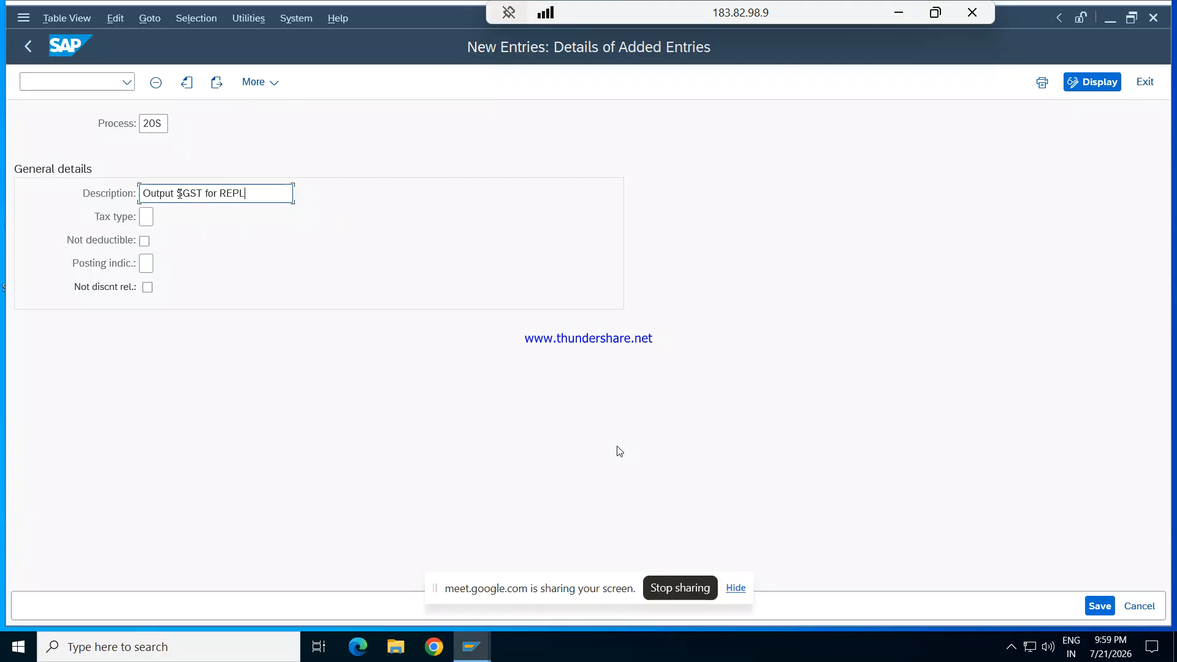
- Assign tax type 1 (Output tax) to the Output SGST process key and save the entry
{"action": "left_click", "coordinate": [146, 218]}
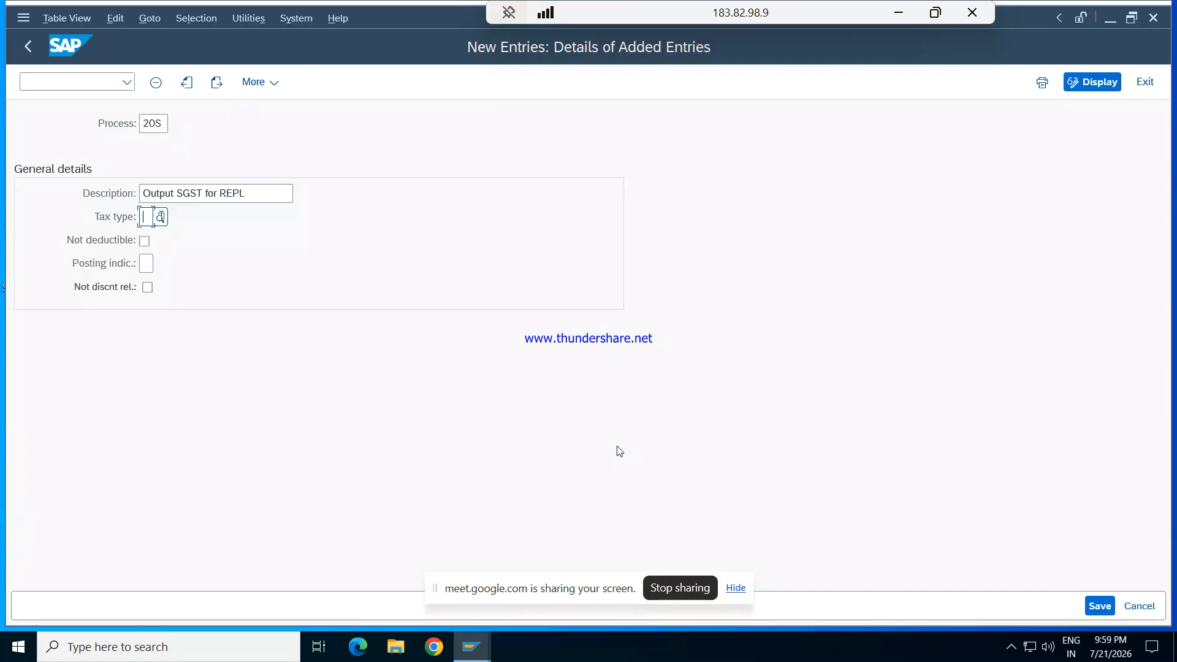
{"action": "left_click", "coordinate": [160, 217]}
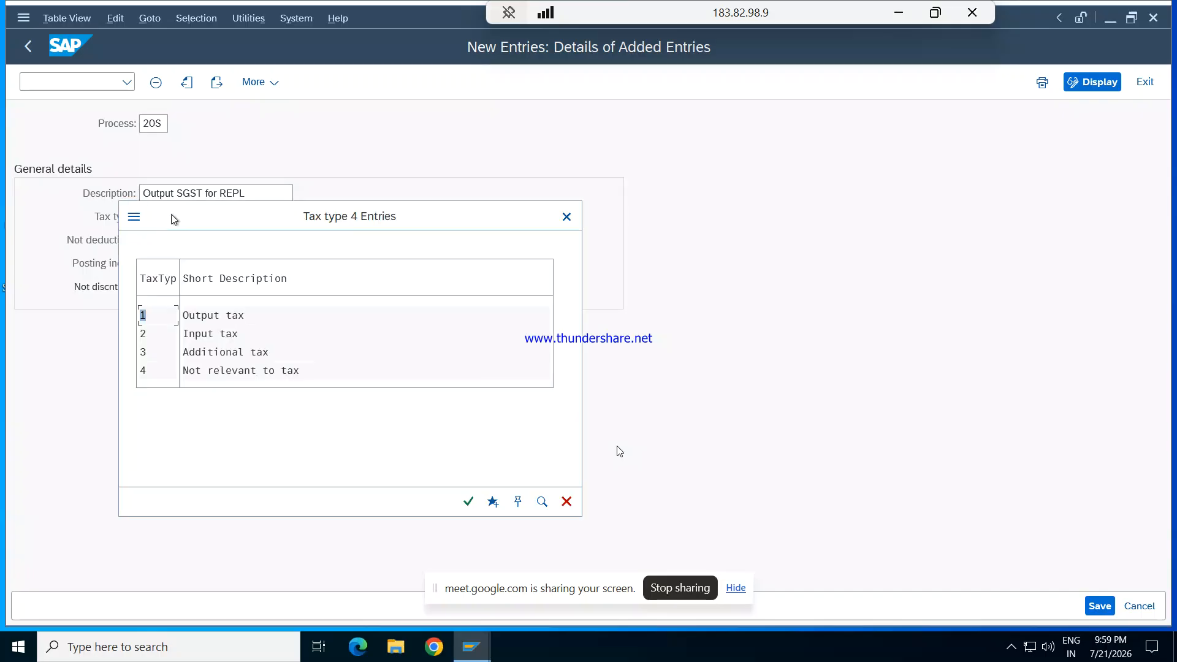
{"action": "double_click", "coordinate": [199, 316]}
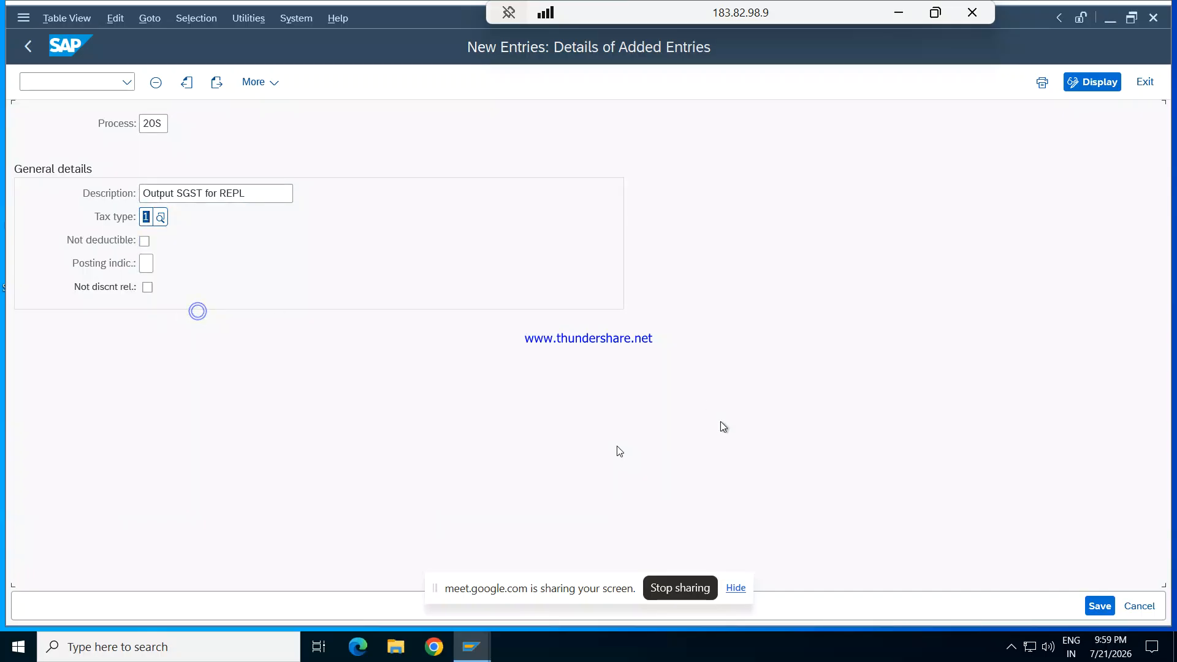
{"action": "left_click", "coordinate": [1100, 606]}
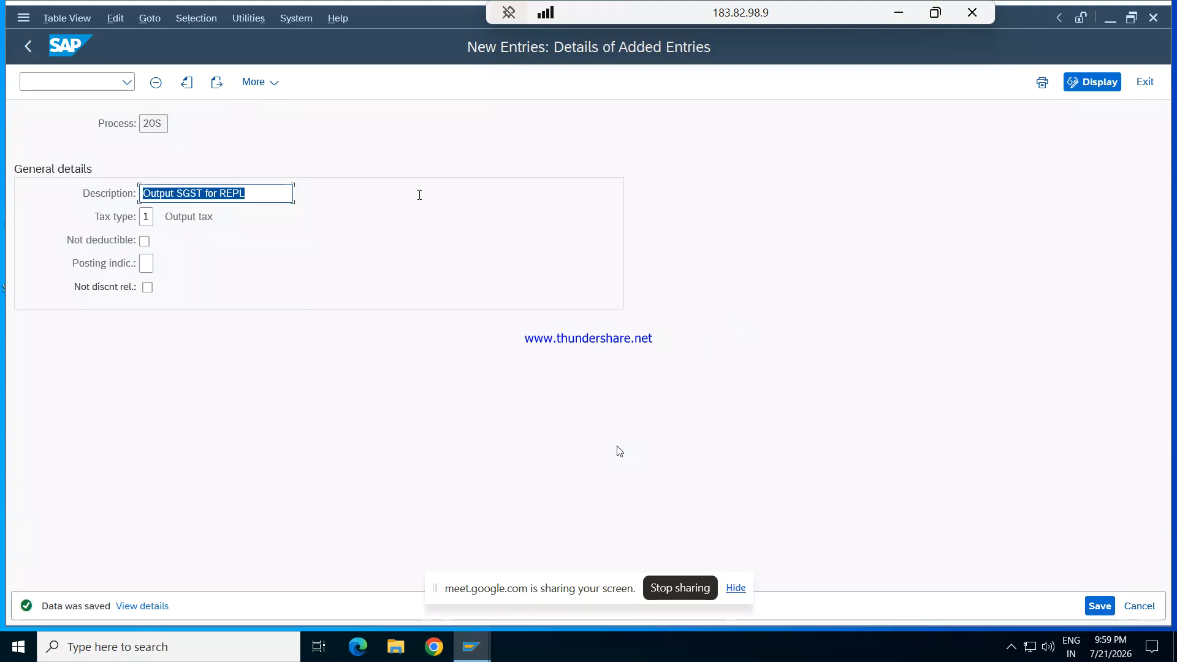
- Start another new entry with process key 2OI and the description "Output IGST for REPL"
{"action": "left_click", "coordinate": [219, 84]}
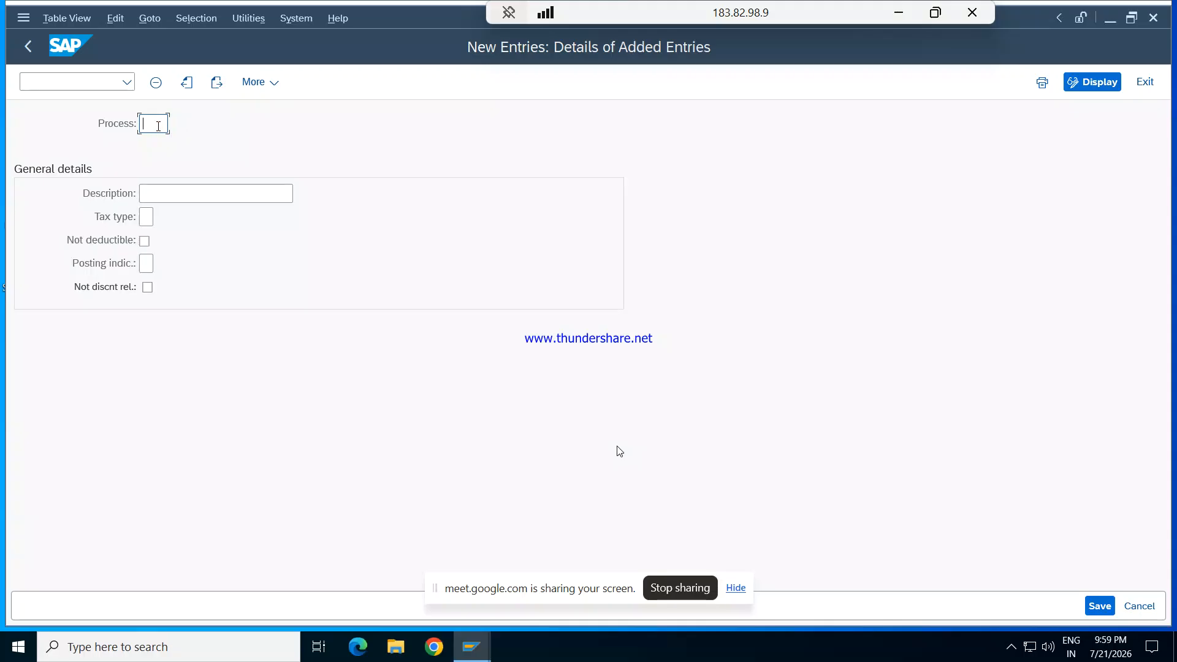
{"action": "type", "text": "2"}
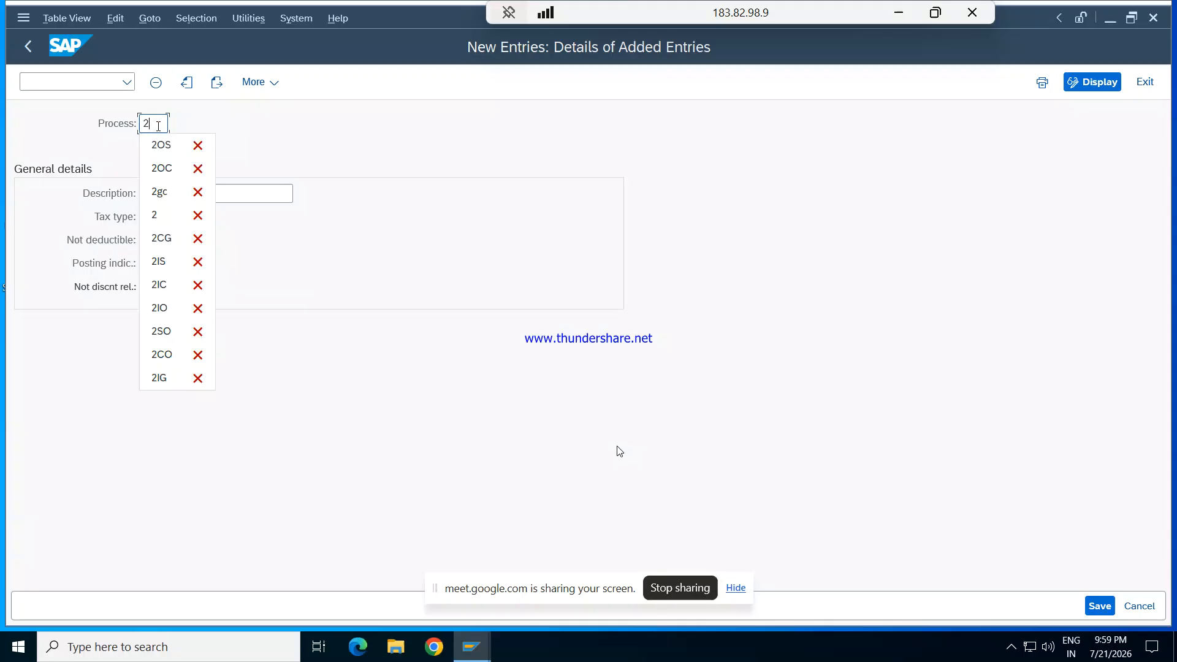
{"action": "type", "text": "OI"}
{"action": "left_click", "coordinate": [161, 192]}
{"action": "type", "text": "Output"}
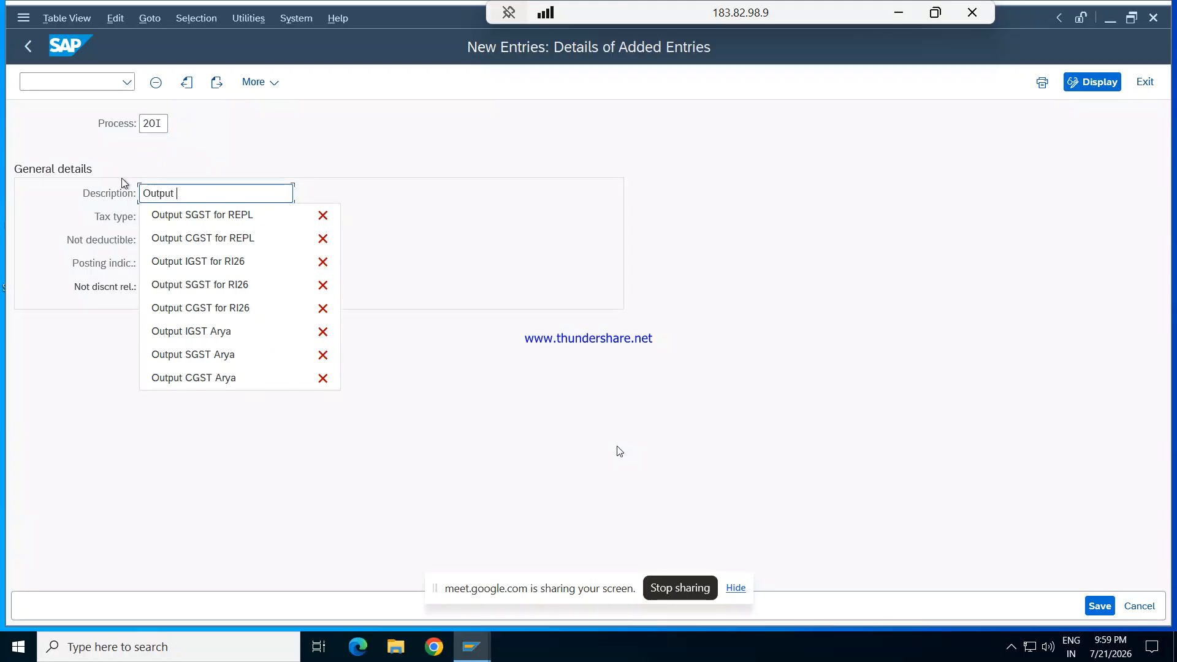
{"action": "type", "text": " IGST"}
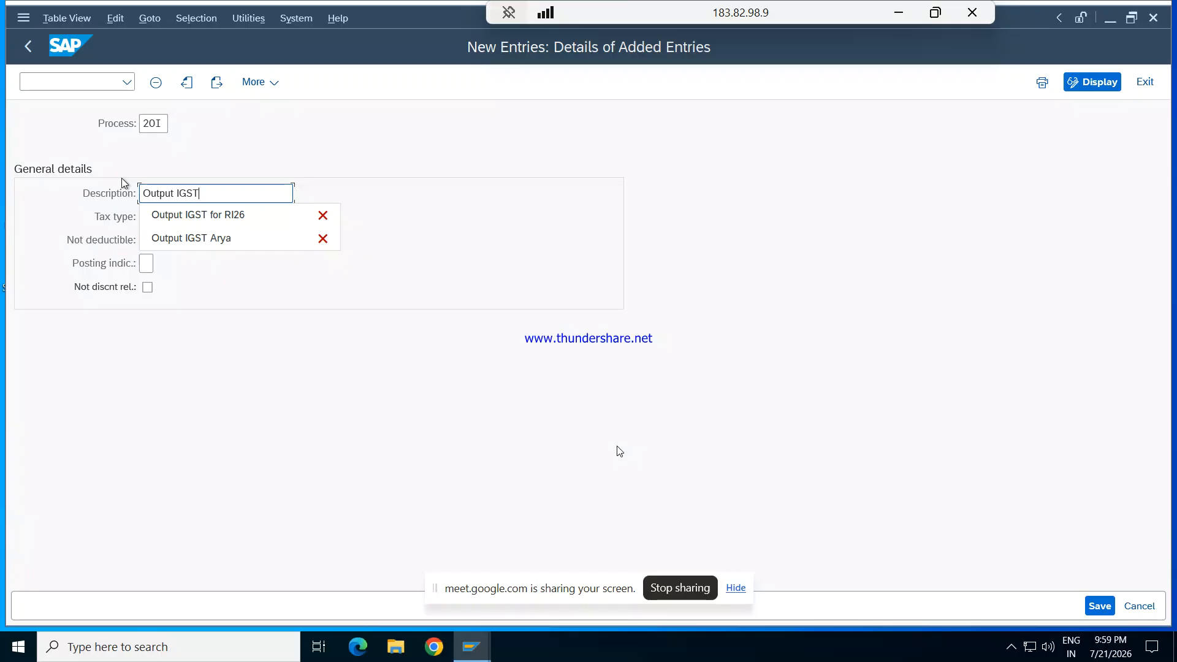
{"action": "type", "text": " FOR"}
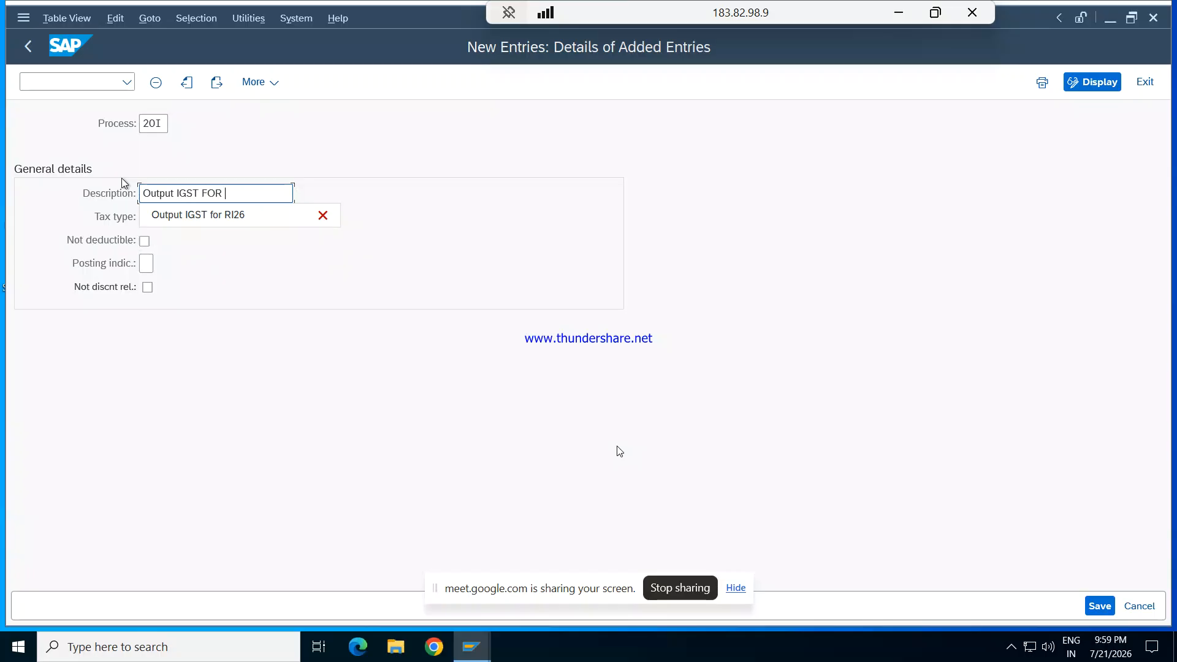
{"action": "key", "text": "BackSpace"}
{"action": "key", "text": "BackSpace"}
{"action": "key", "text": "BackSpace"}
{"action": "key", "text": "BackSpace"}
{"action": "type", "text": "for RE"}
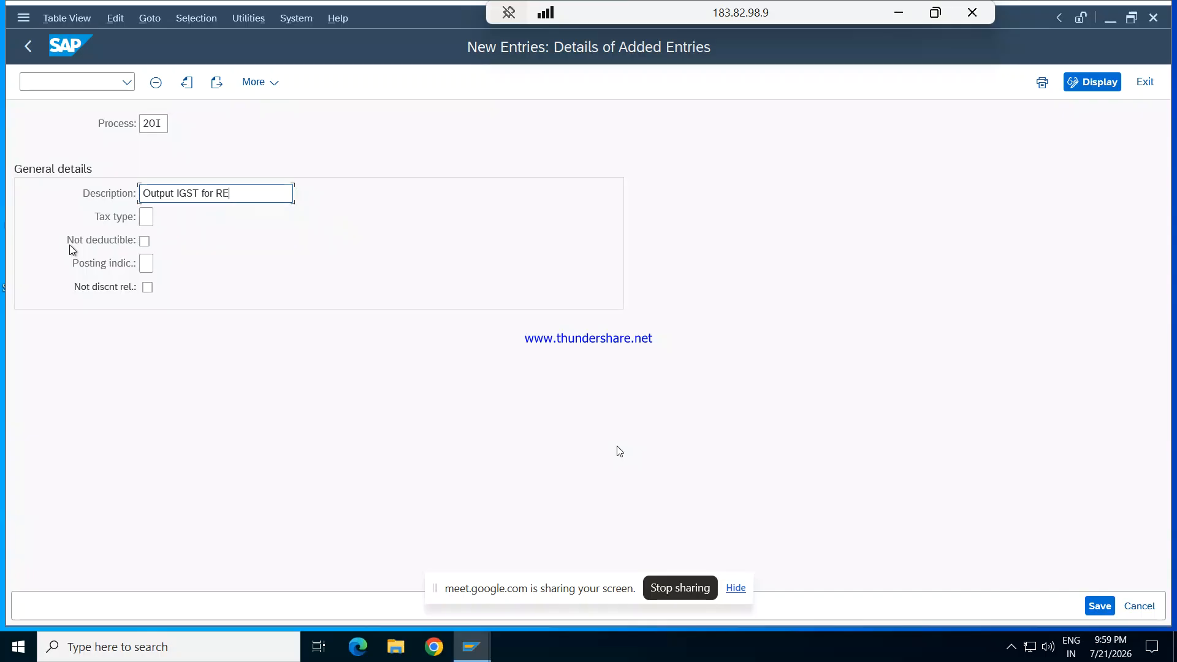
{"action": "type", "text": "PL"}
- Assign tax type 1 (Output tax) to the Output IGST process key and save the entry
{"action": "left_click", "coordinate": [145, 217]}
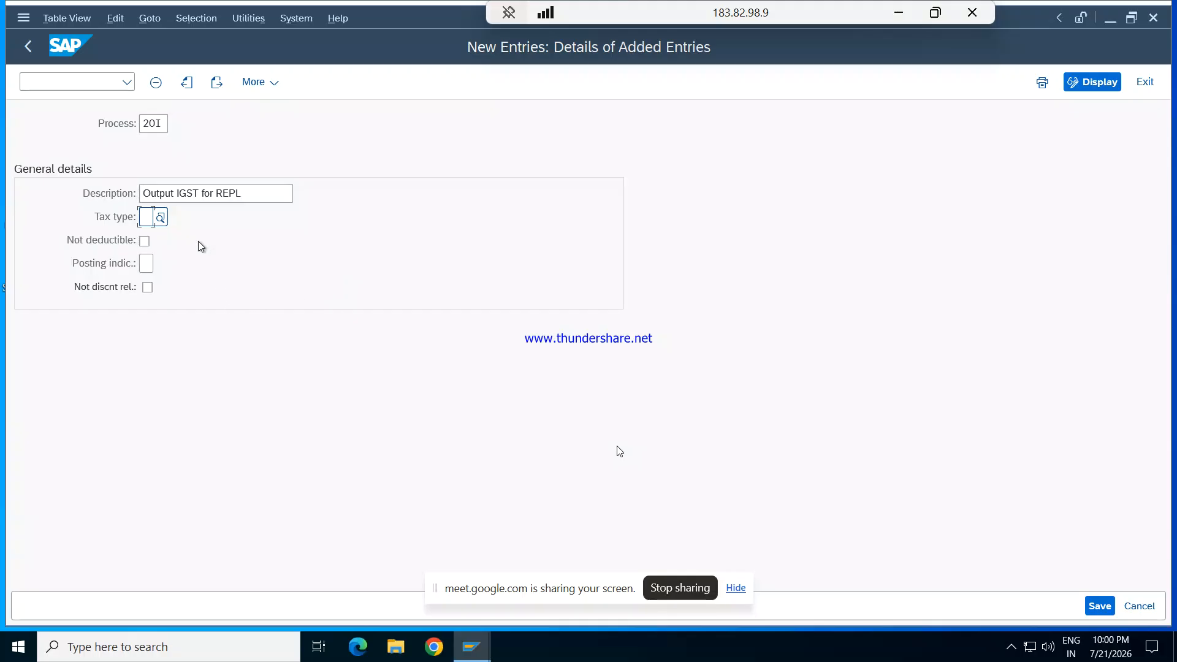
{"action": "type", "text": "1"}
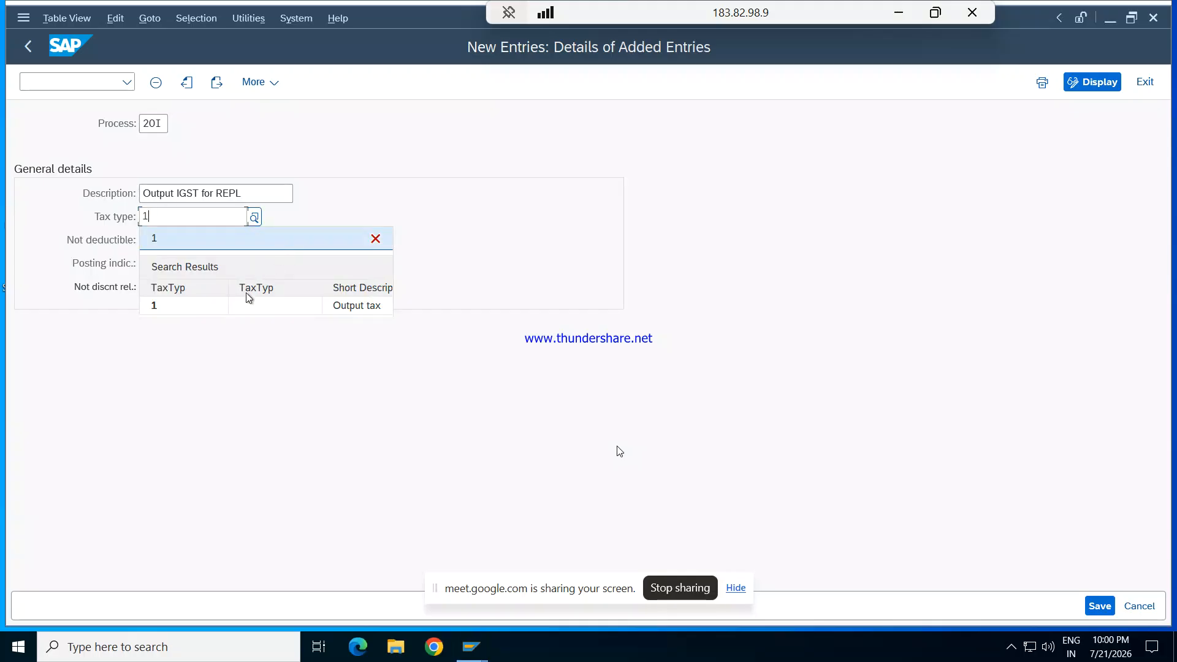
{"action": "left_click", "coordinate": [240, 304]}
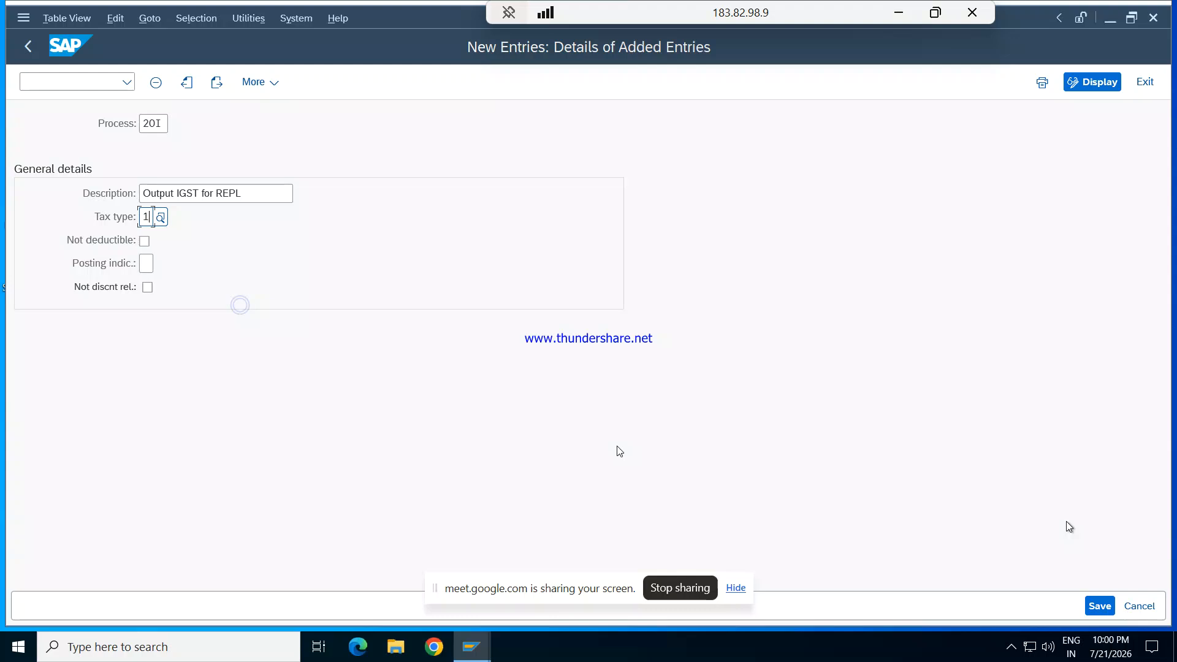
{"action": "left_click", "coordinate": [1107, 609]}
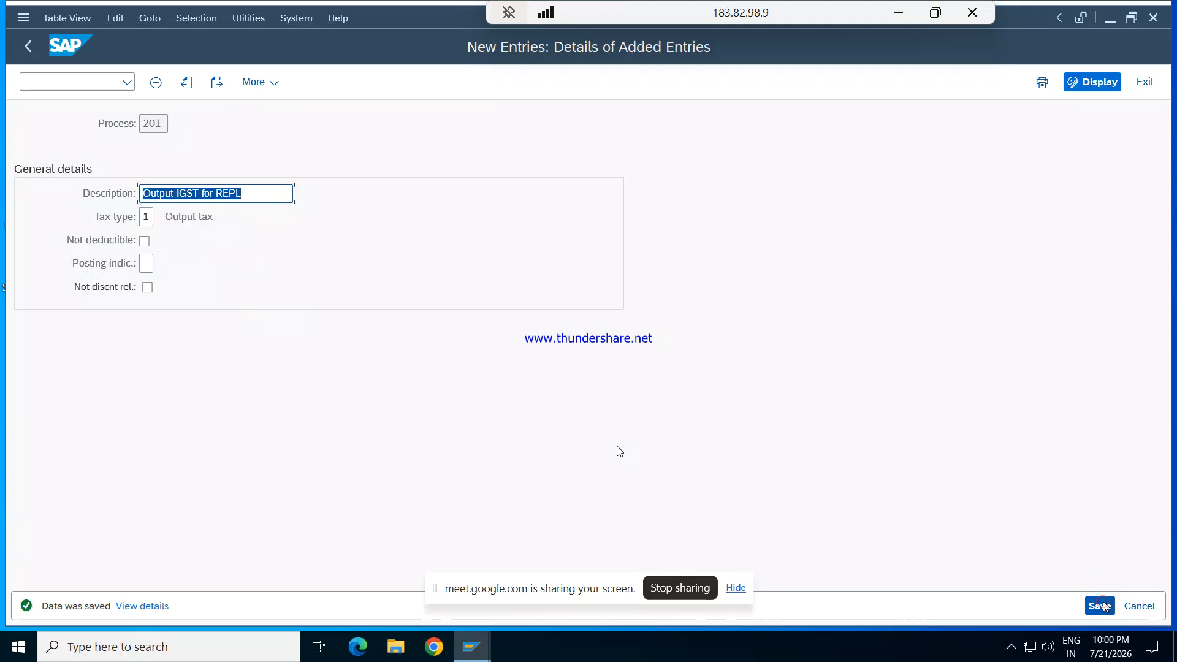
- Leave the process key entries, return to the Customizing project screen and open the SAP Reference IMG
{"action": "key", "text": "F3"}
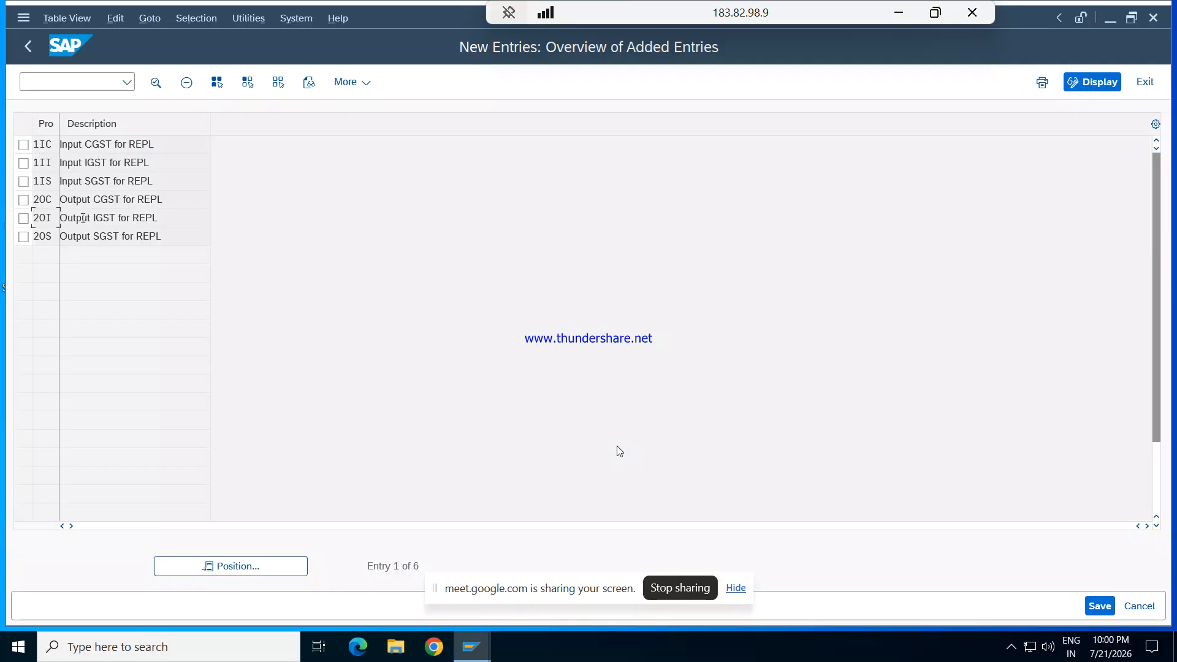
{"action": "left_click", "coordinate": [29, 46]}
{"action": "left_click", "coordinate": [32, 48]}
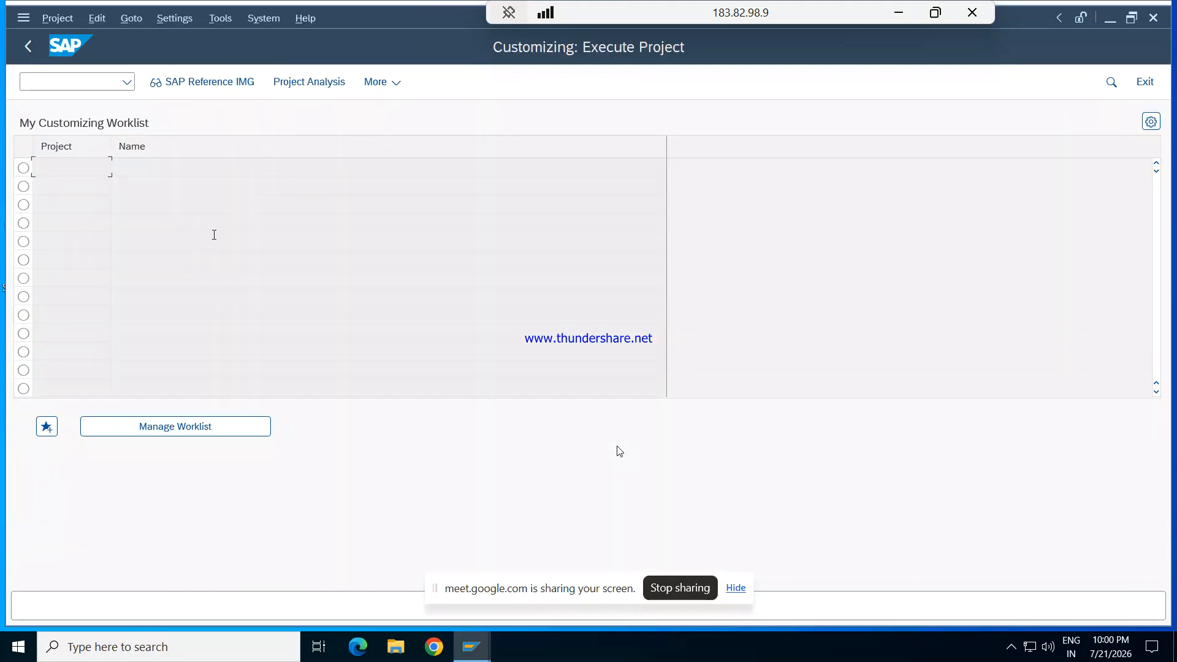
{"action": "left_click", "coordinate": [216, 84]}
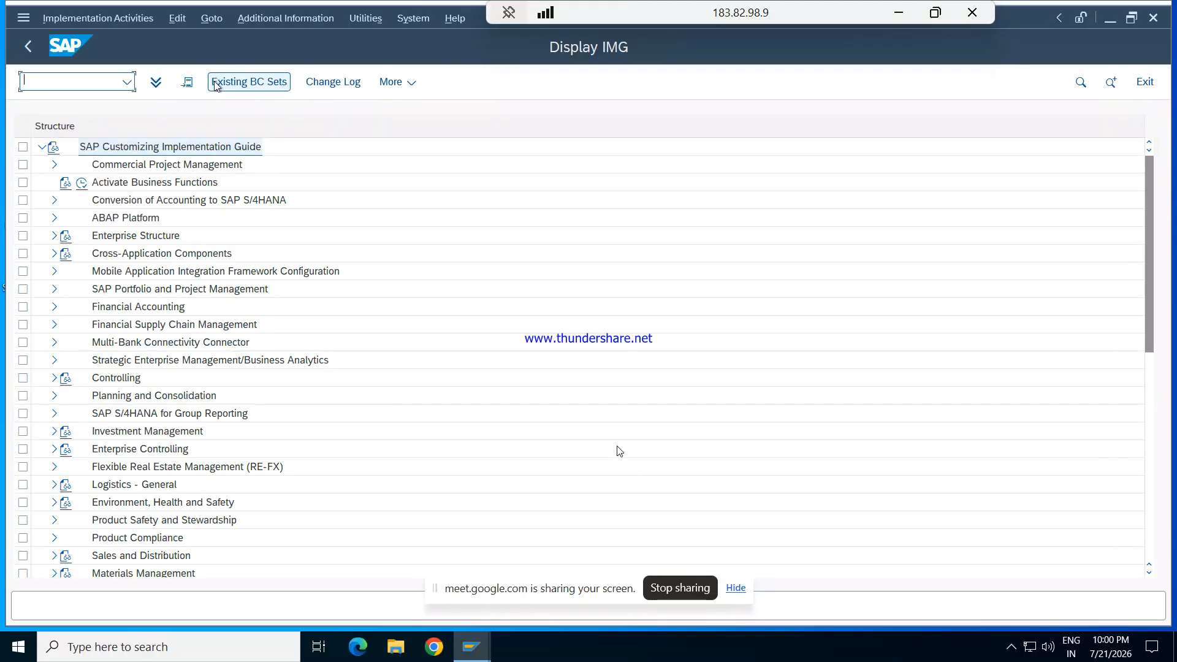
- Open the Define Procedures activity under Check Calculation Procedure in the Basic Settings of Tax on Sales/Purchases
{"action": "left_click", "coordinate": [54, 308]}
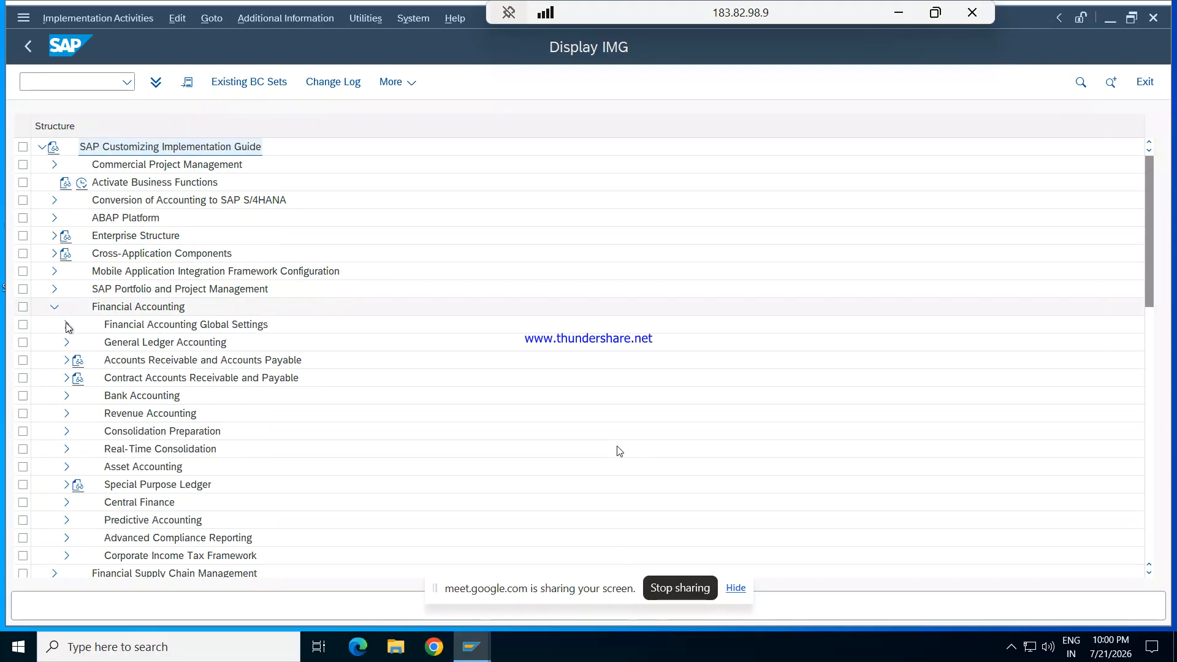
{"action": "left_click", "coordinate": [67, 325]}
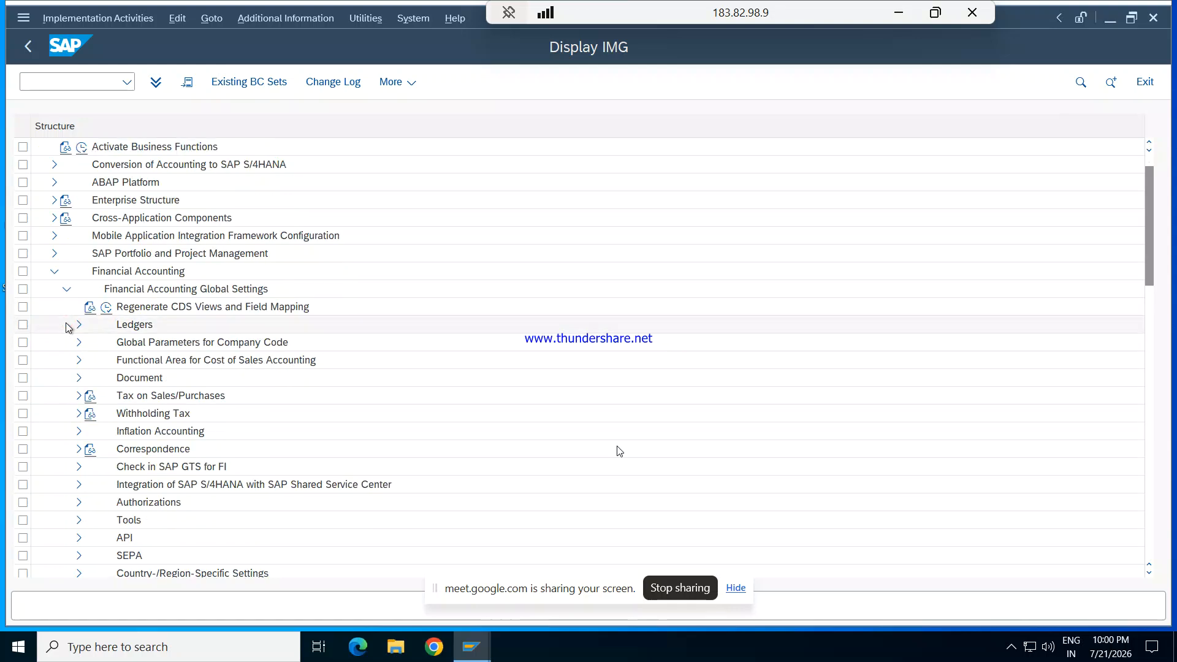
{"action": "left_click", "coordinate": [79, 396]}
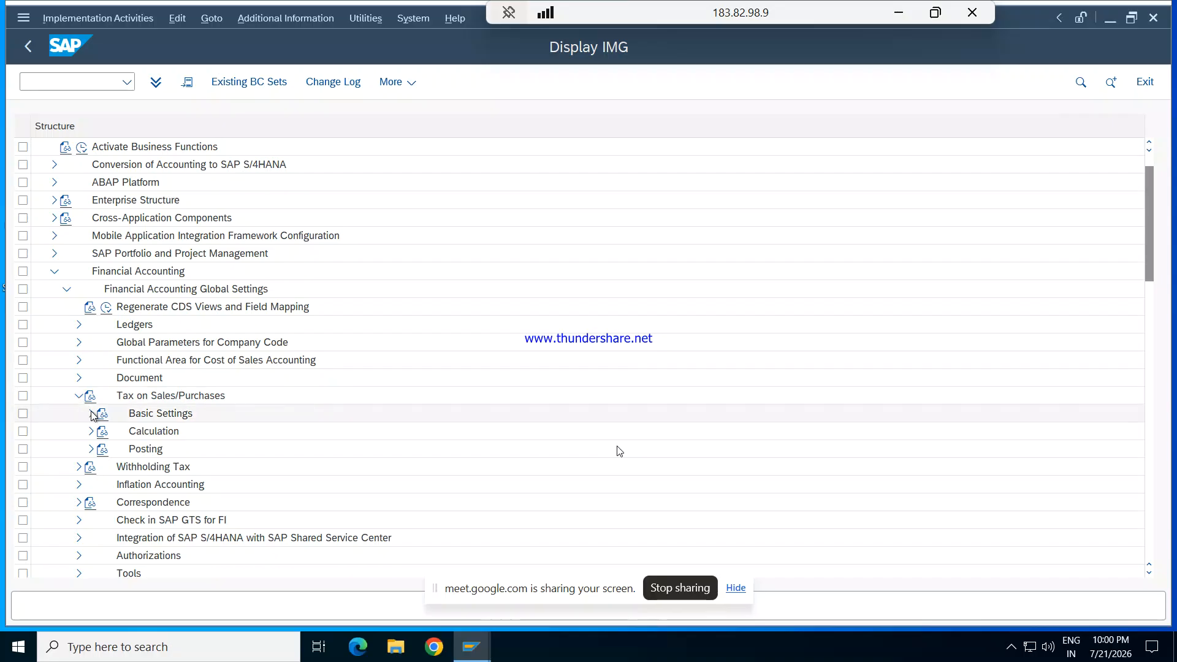
{"action": "left_click", "coordinate": [91, 414]}
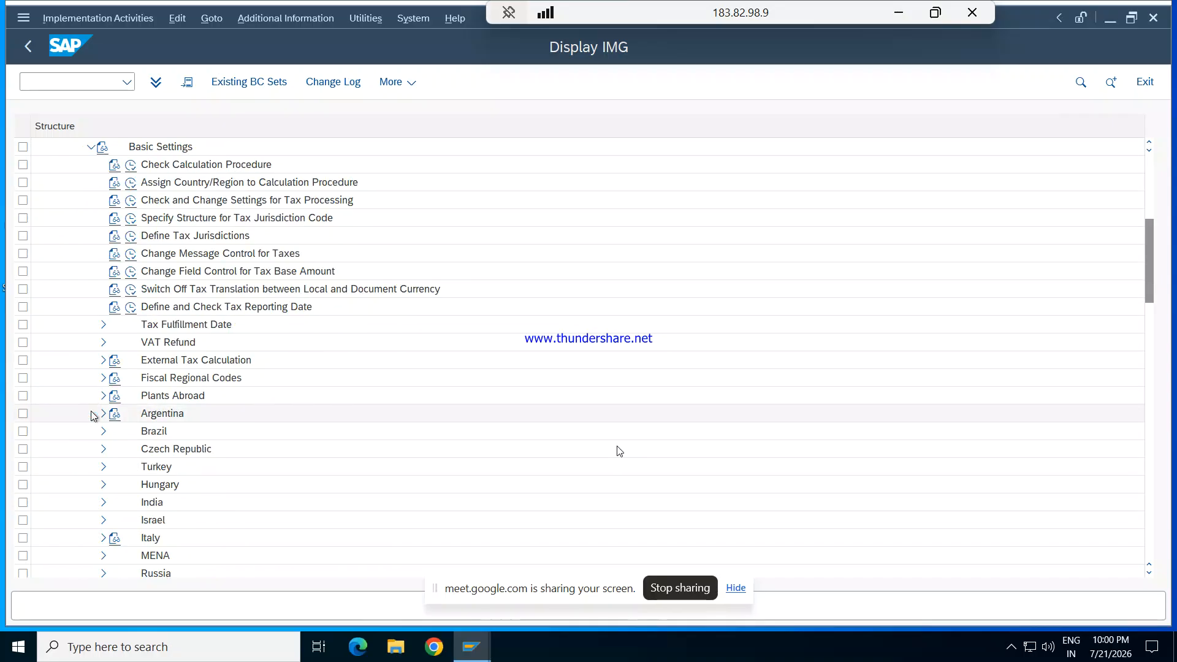
{"action": "left_click", "coordinate": [132, 165]}
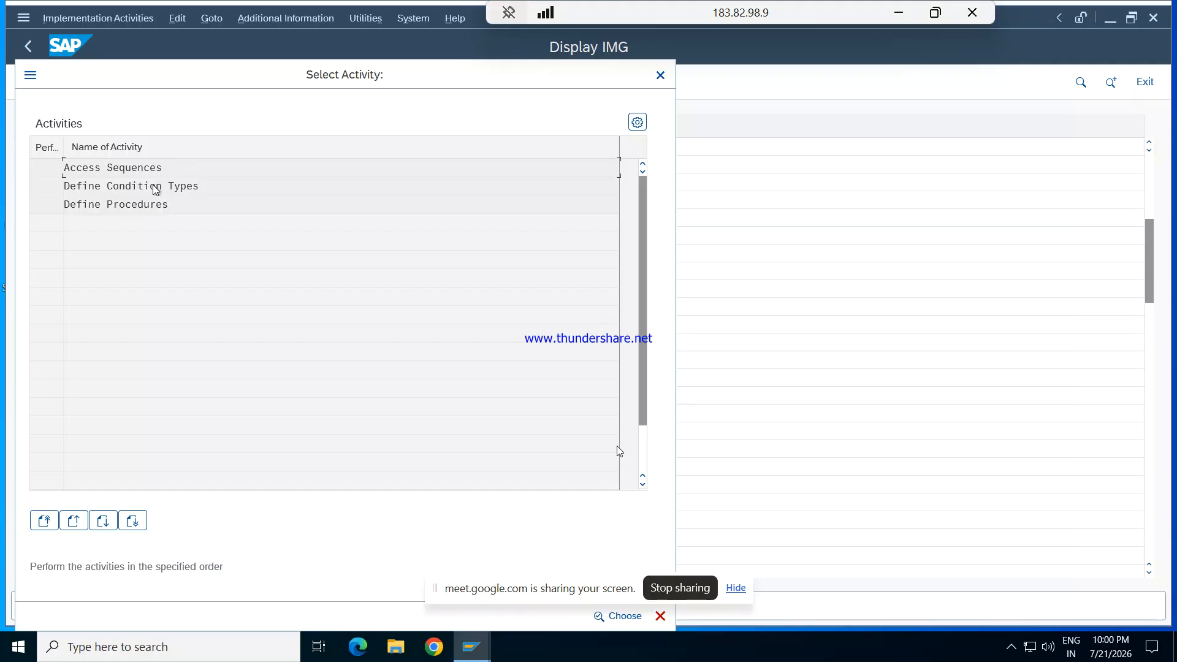
{"action": "left_click", "coordinate": [127, 205]}
{"action": "double_click", "coordinate": [118, 204]}
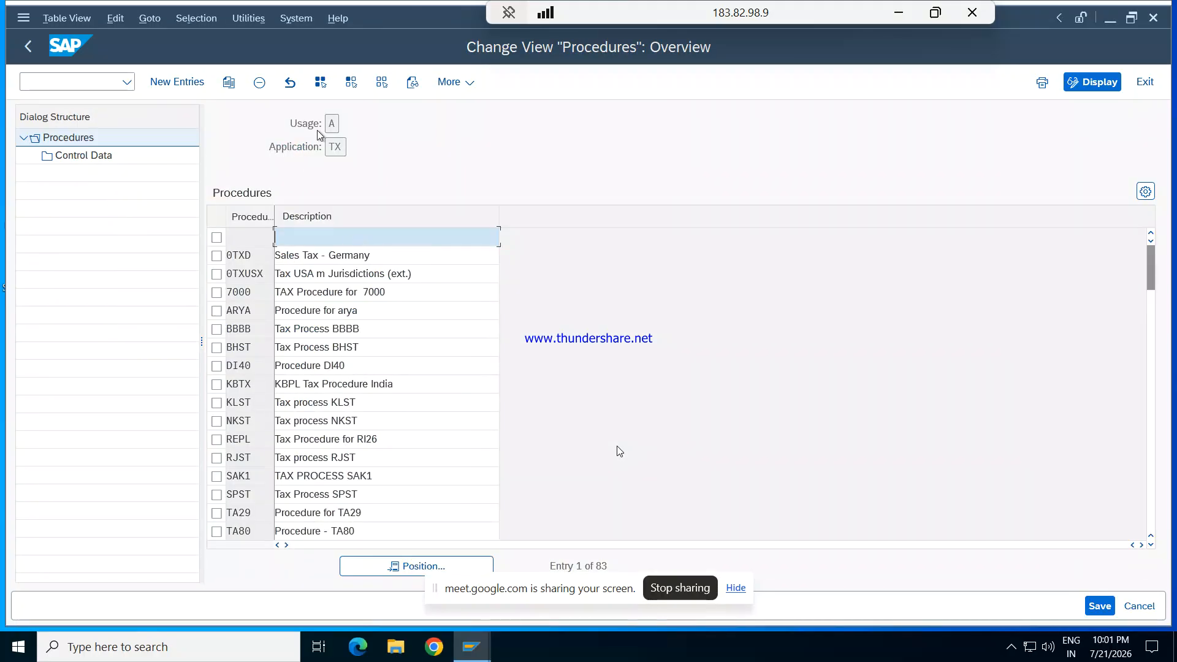
- Start a new tax procedure entry with the procedure key REPL
{"action": "left_click", "coordinate": [167, 84]}
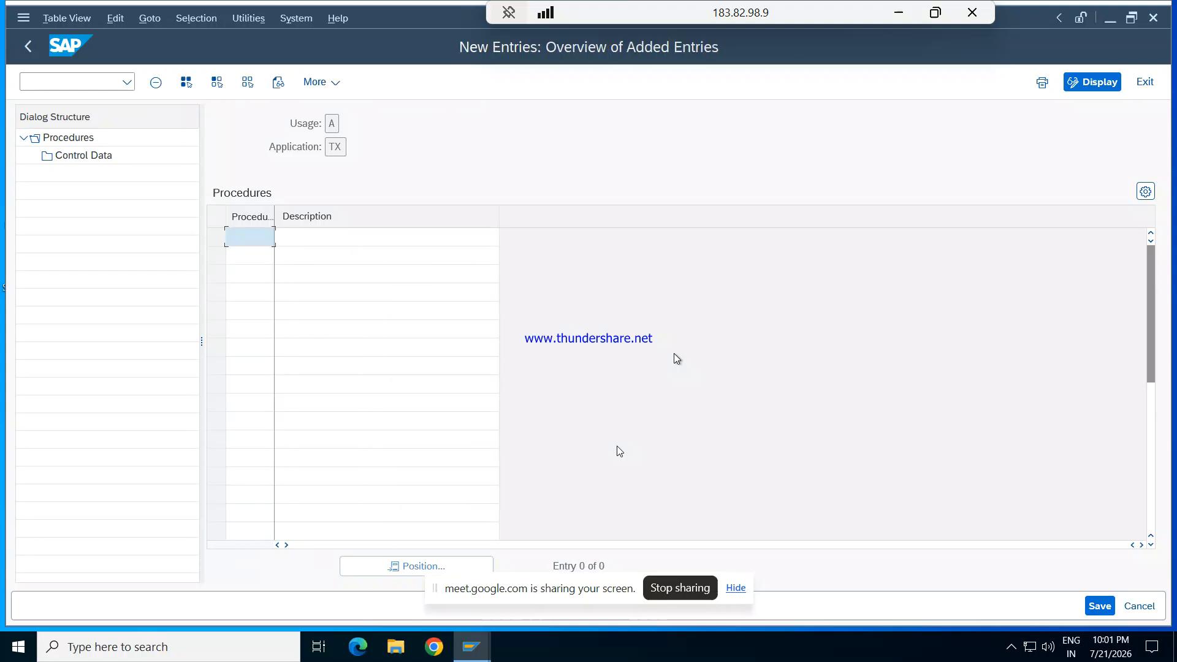
{"action": "left_click", "coordinate": [261, 236]}
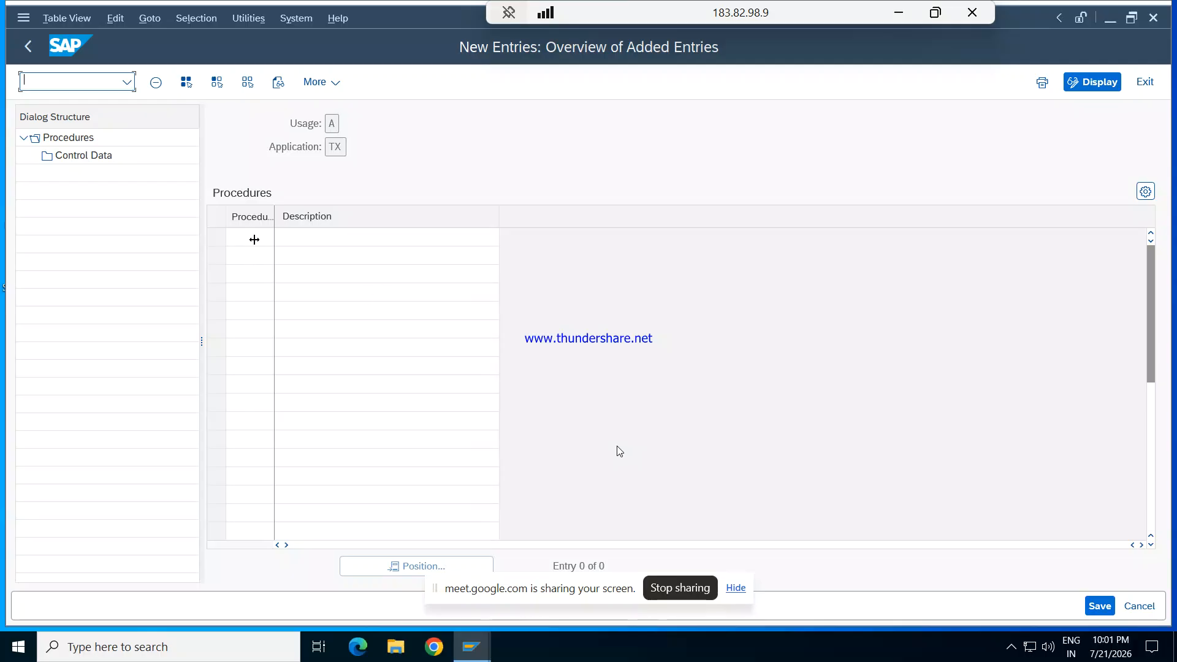
{"action": "type", "text": "RE"}
{"action": "left_click", "coordinate": [265, 237]}
{"action": "left_click", "coordinate": [250, 237]}
{"action": "type", "text": "RE"}
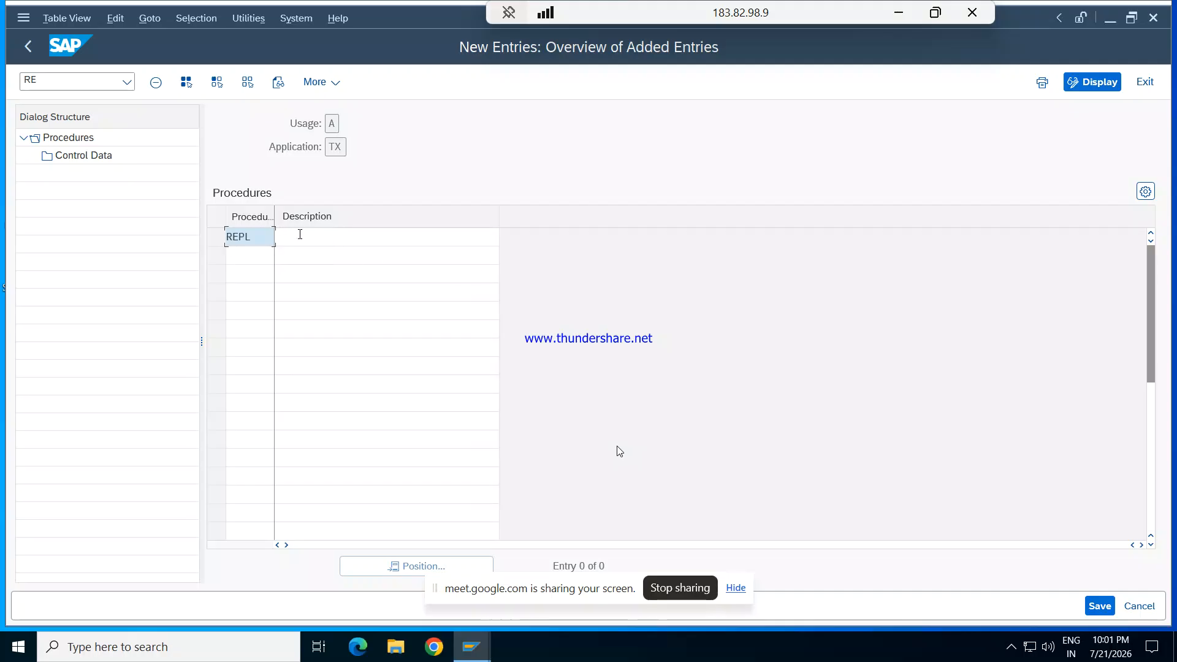
- Enter the description "Tax Procedure for REPL" for the new procedure
{"action": "left_click", "coordinate": [299, 234]}
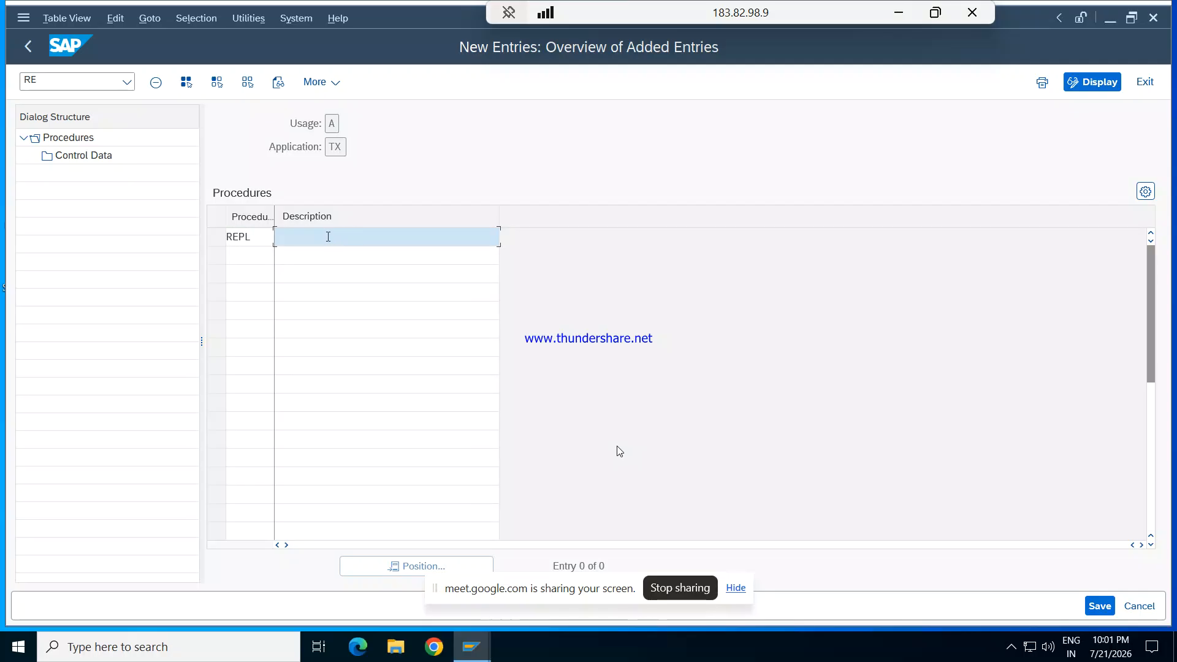
{"action": "type", "text": "TA"}
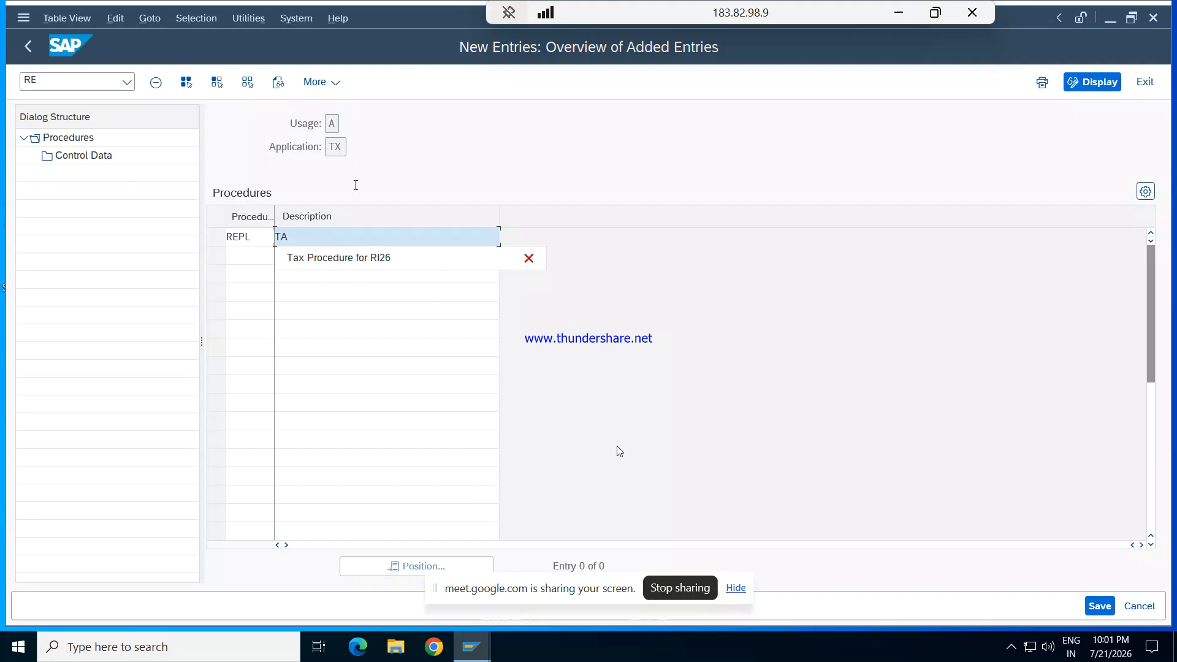
{"action": "key", "text": "BackSpace"}
{"action": "key", "text": "BackSpace"}
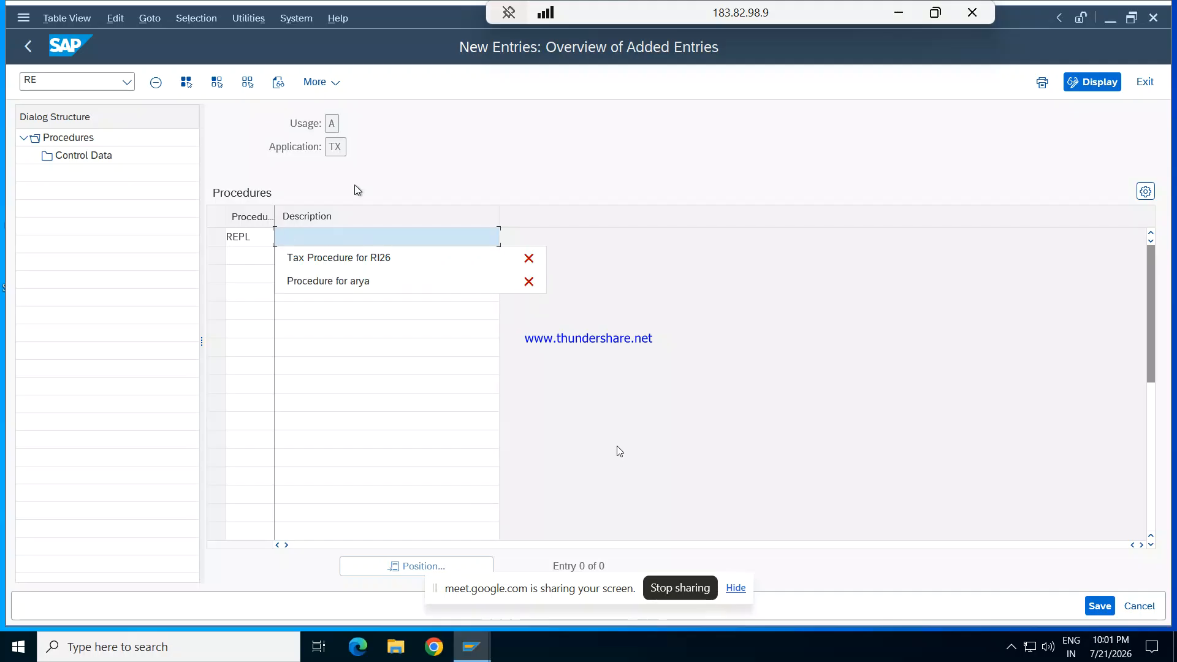
{"action": "type", "text": "t"}
{"action": "key", "text": "BackSpace"}
{"action": "type", "text": "T"}
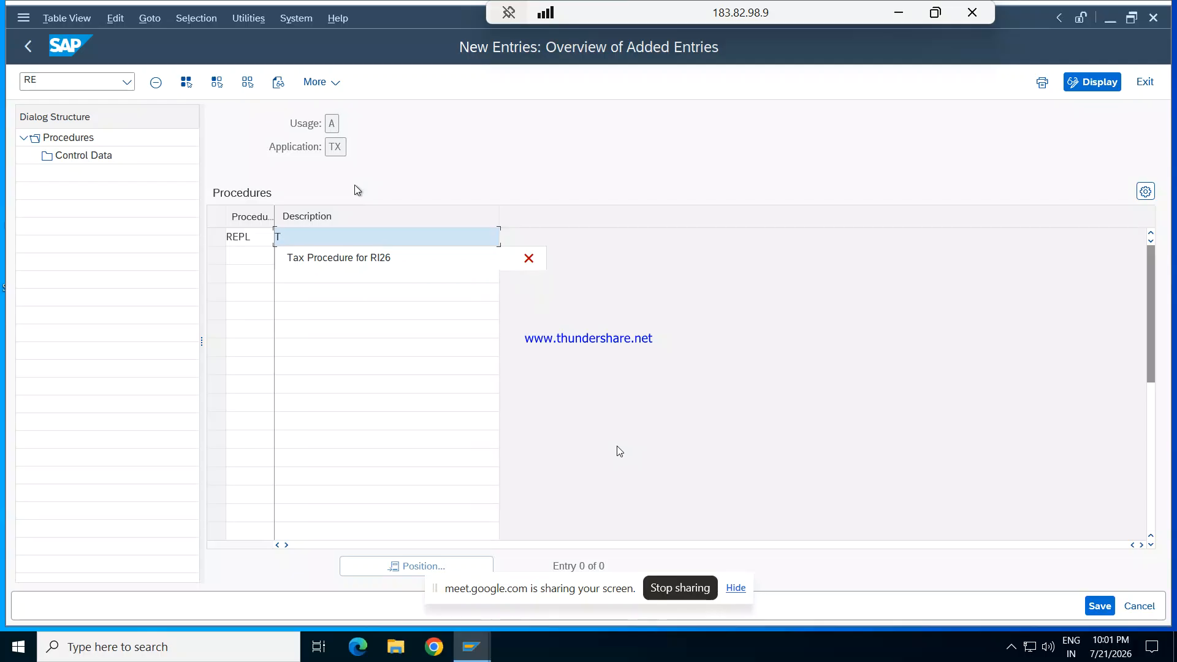
{"action": "type", "text": "ax p"}
{"action": "key", "text": "BackSpace"}
{"action": "type", "text": "Procedure for"}
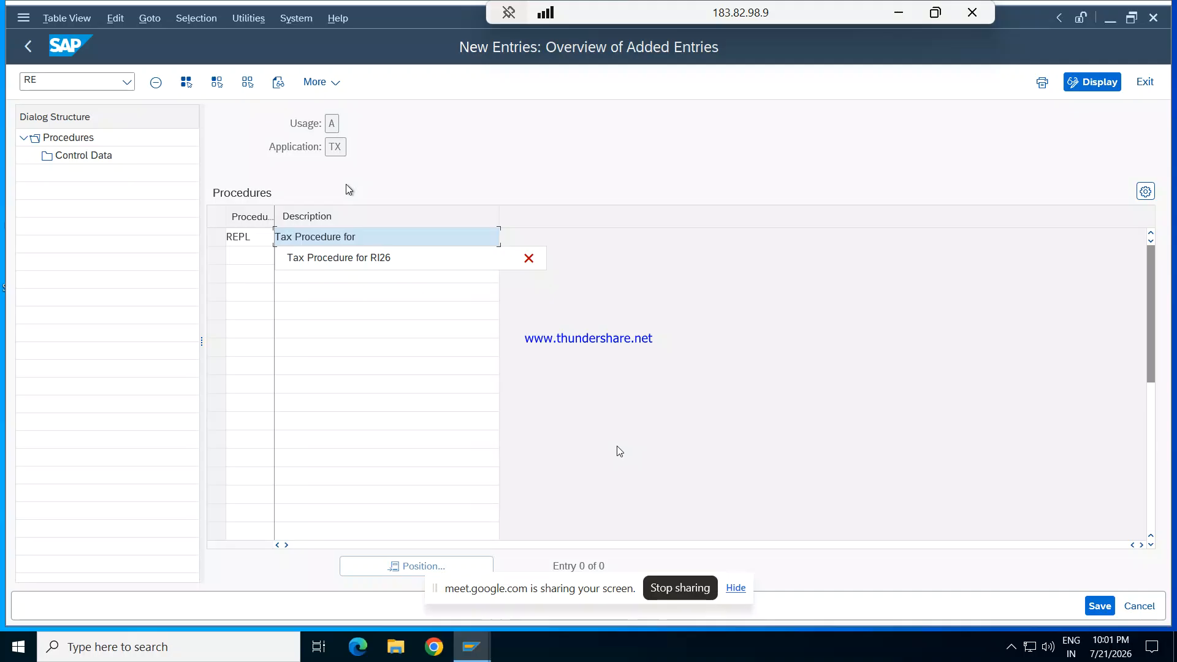
{"action": "type", "text": " REPL"}
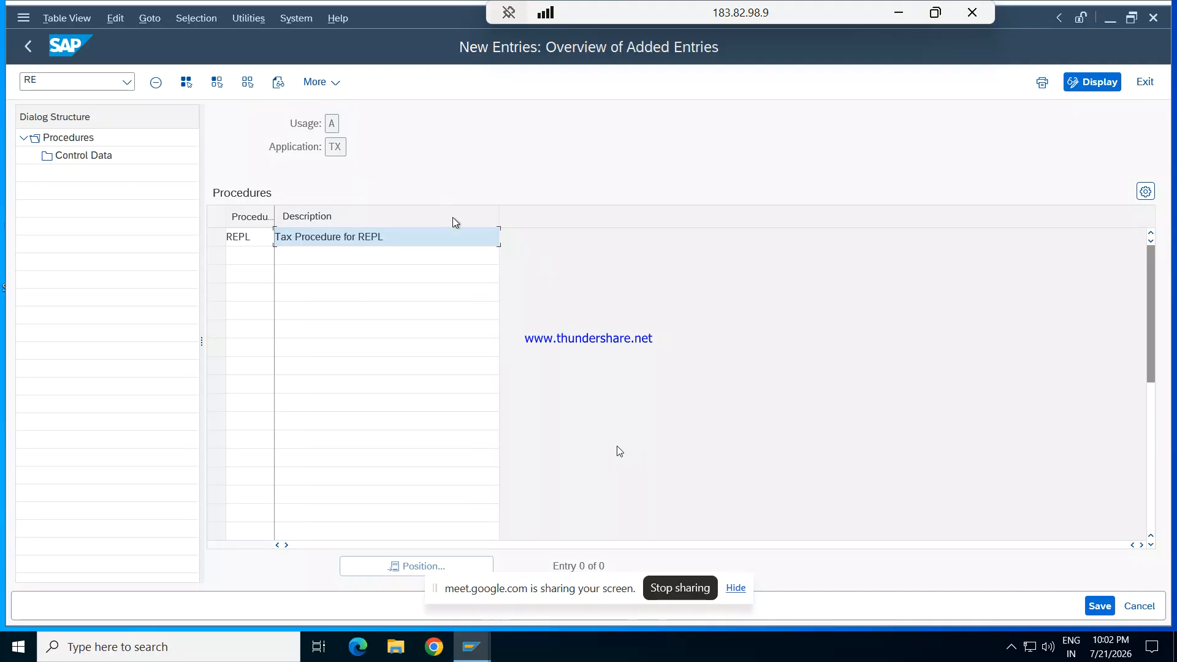
- Try to save the procedure, set its key to RIPL instead, and save it under the proposed customizing request
{"action": "left_click", "coordinate": [1097, 605]}
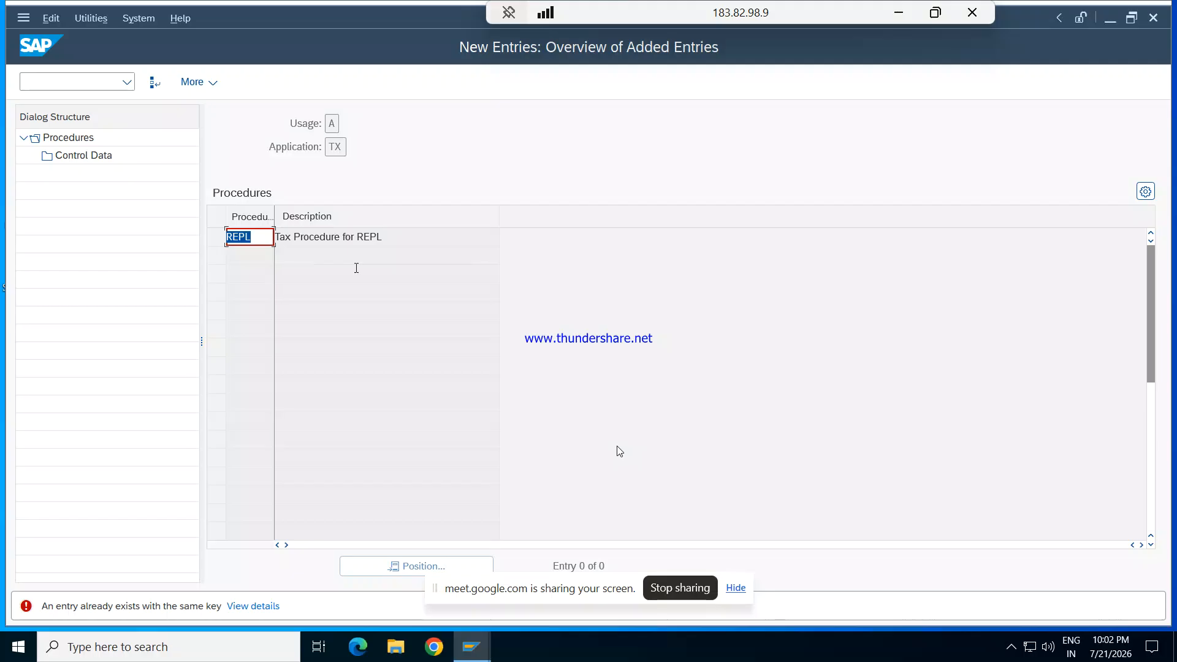
{"action": "type", "text": "RIP"}
{"action": "key", "text": "Return"}
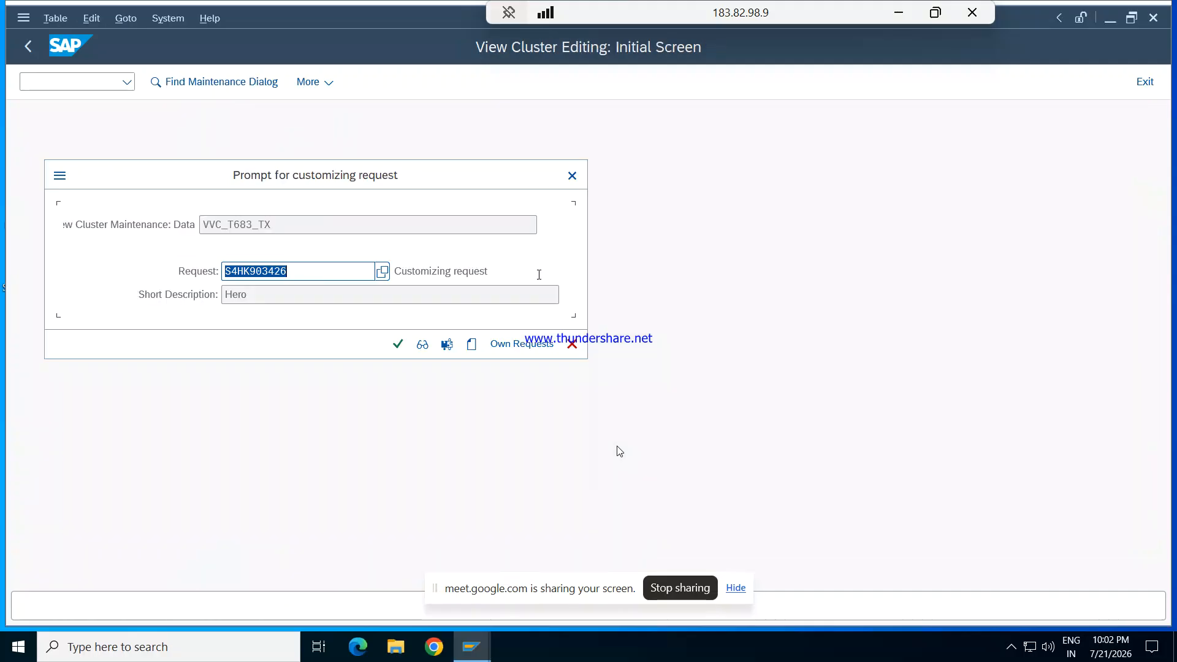
{"action": "left_click", "coordinate": [399, 344]}
- Open the control data of procedure RIPL and start new entries there
{"action": "left_click", "coordinate": [217, 237]}
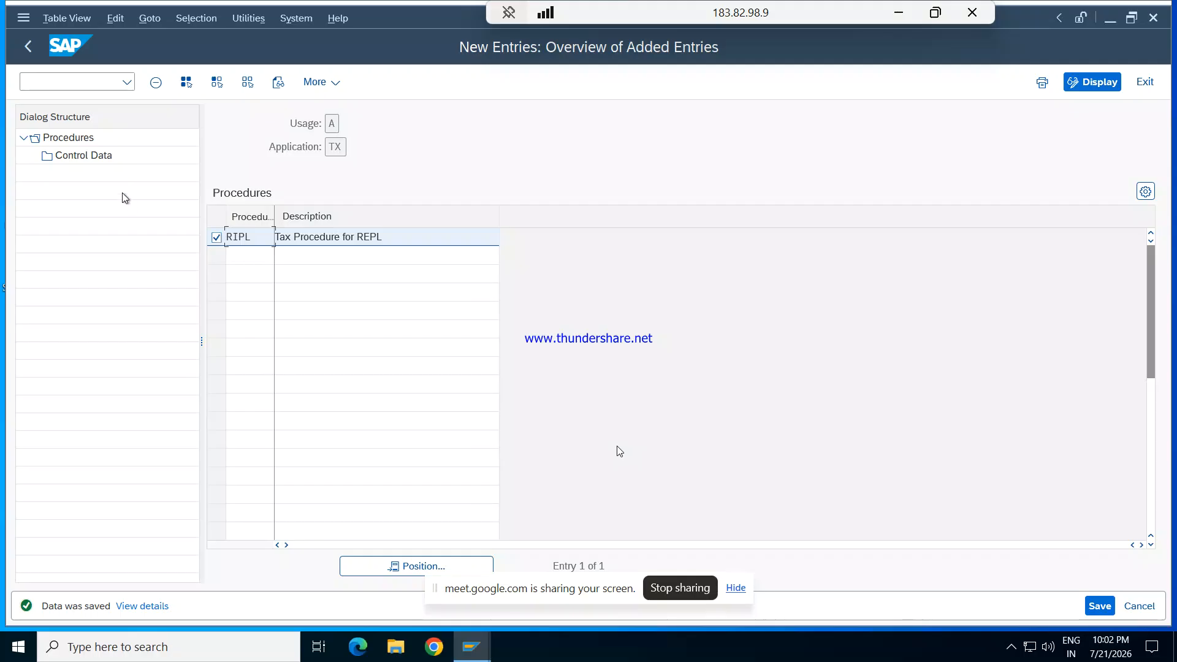
{"action": "double_click", "coordinate": [95, 157]}
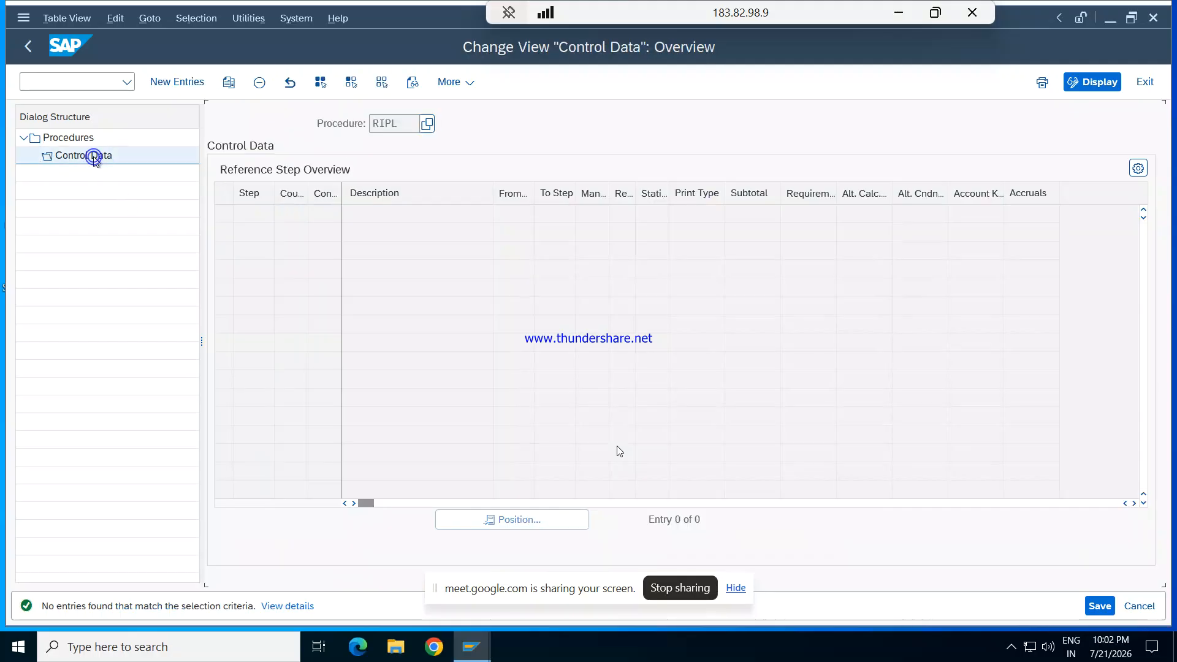
{"action": "left_click", "coordinate": [184, 84]}
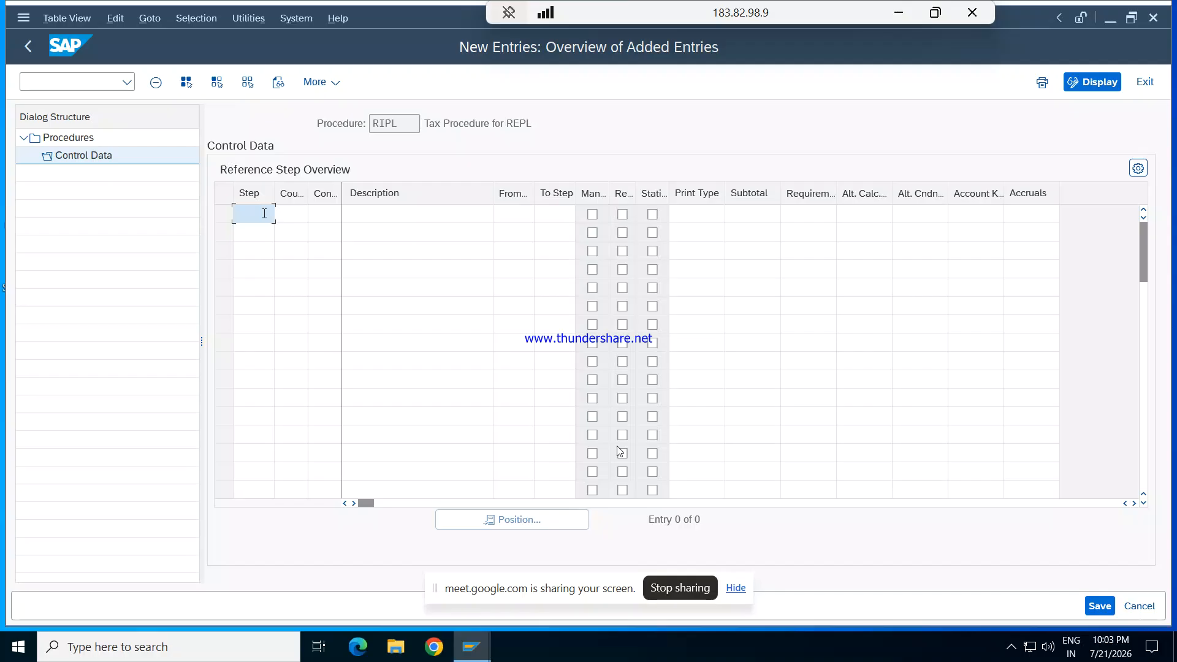
- Enter the step numbers 10, 11, 12, 13, 14, 15 and 16 in consecutive rows of the control data
{"action": "type", "text": "10"}
{"action": "key", "text": "Down"}
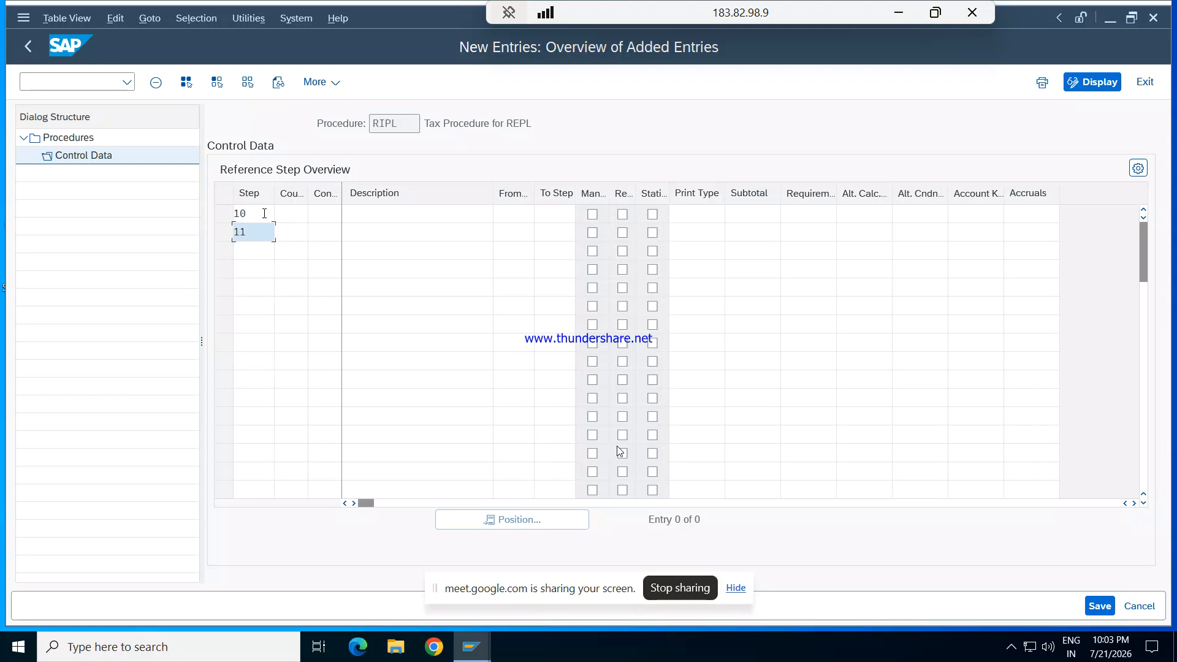
{"action": "key", "text": "Down"}
{"action": "type", "text": "12"}
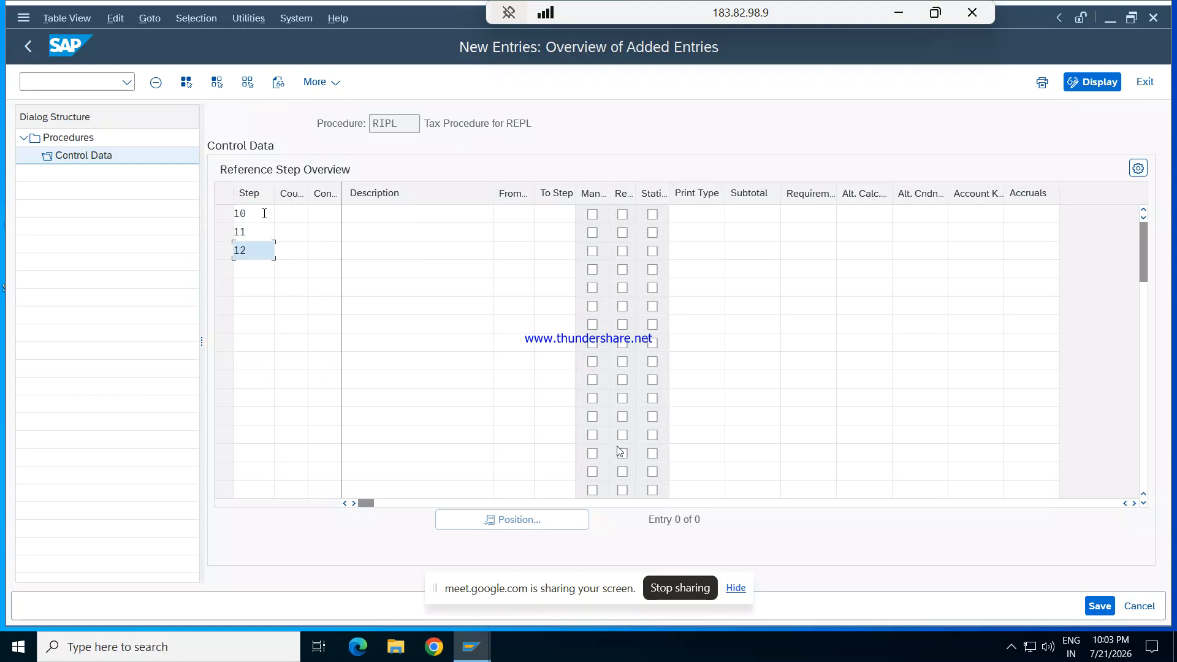
{"action": "key", "text": "Down"}
{"action": "type", "text": "13"}
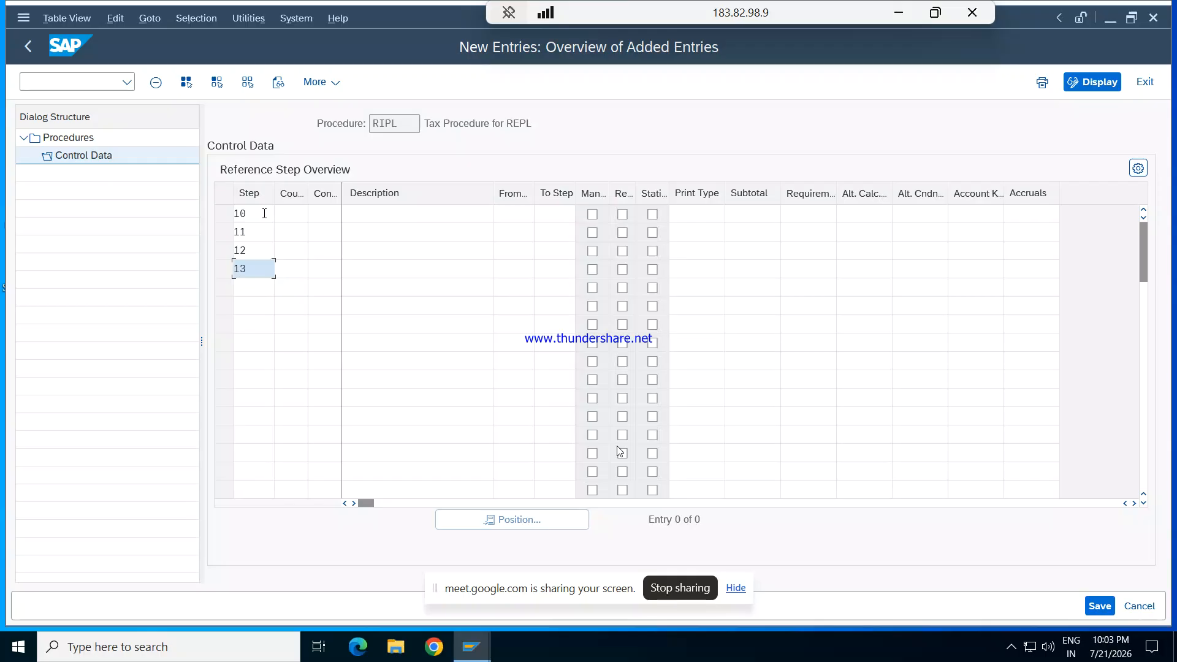
{"action": "key", "text": "Down"}
{"action": "type", "text": "14"}
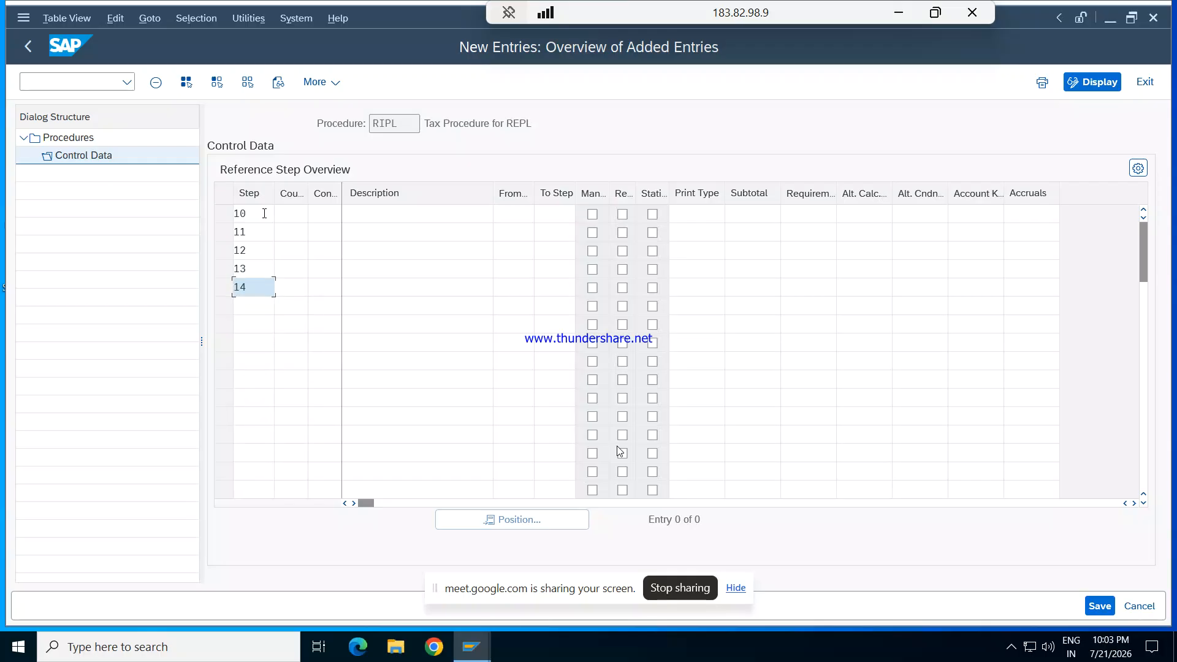
{"action": "key", "text": "Down"}
{"action": "type", "text": "15"}
{"action": "key", "text": "Down"}
{"action": "type", "text": "16"}
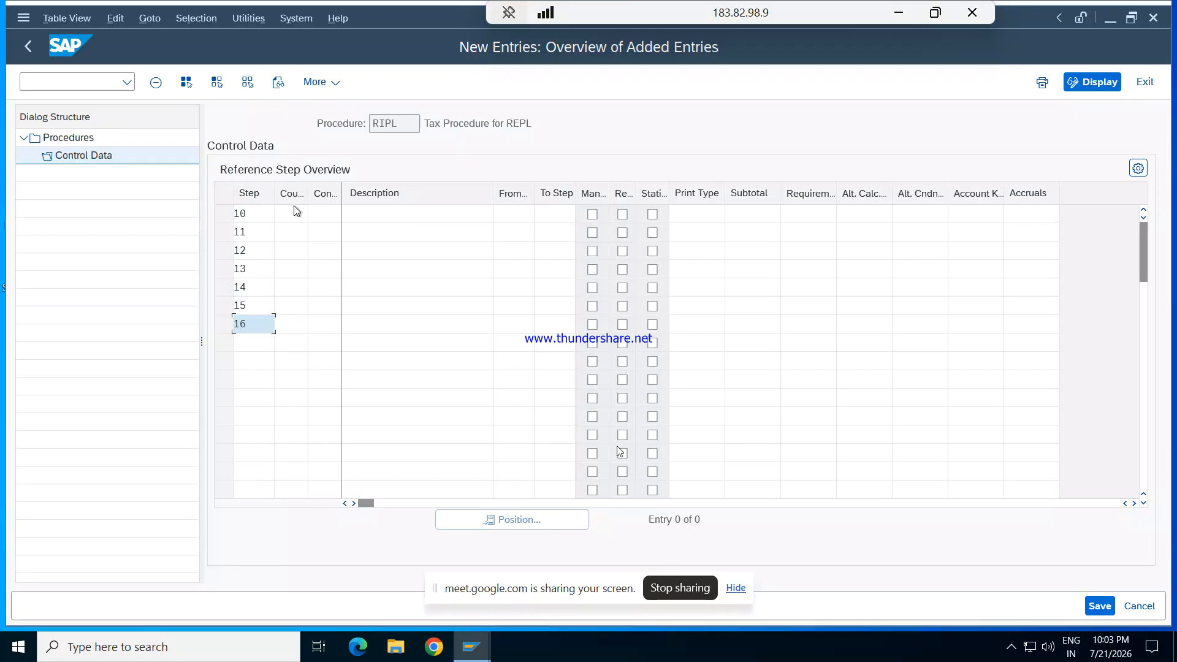
- Widen the condition type column and assign condition type BASI (Base Amount) to step 10 from the value list
{"action": "left_click", "coordinate": [295, 209]}
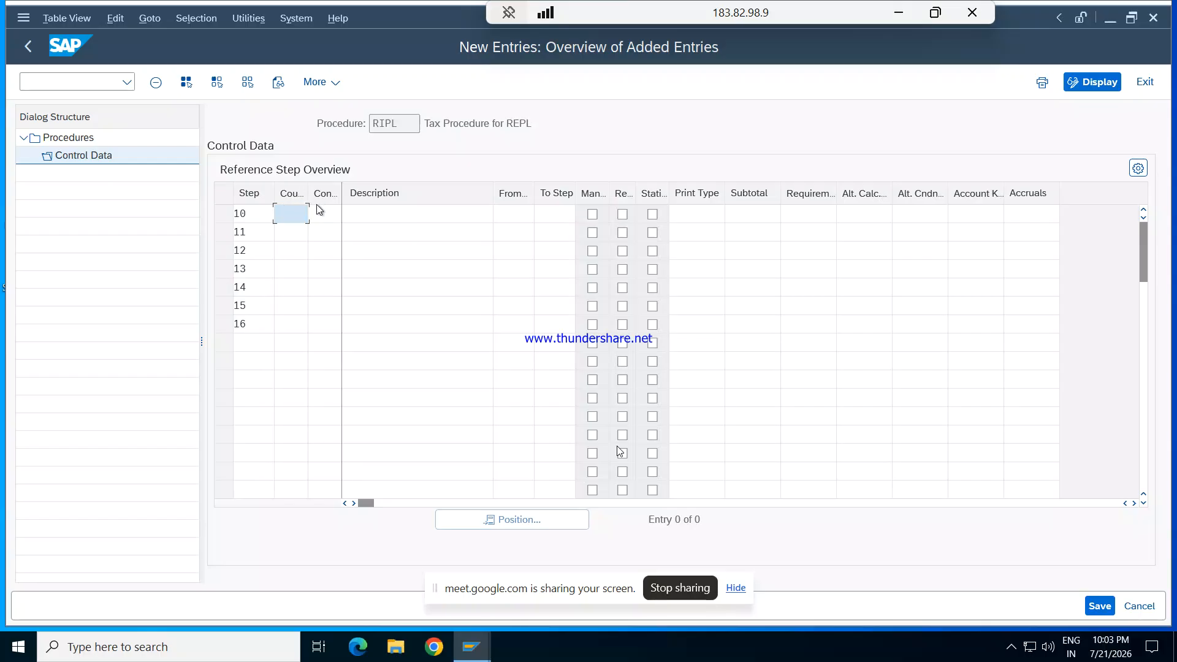
{"action": "left_click", "coordinate": [320, 212]}
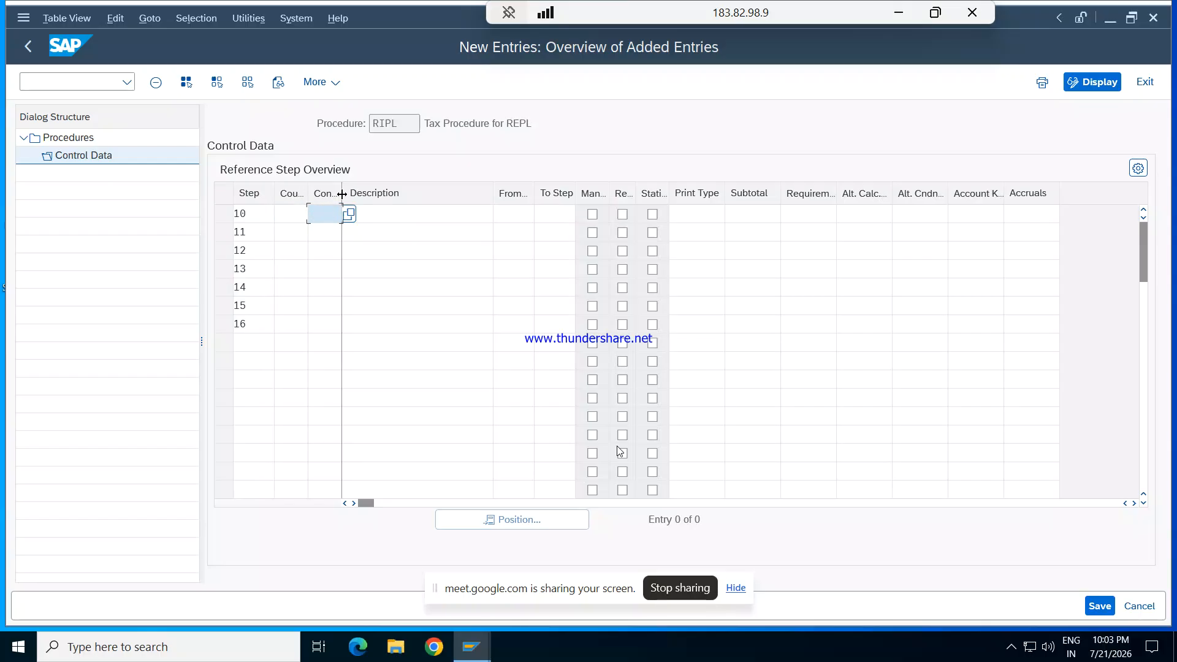
{"action": "left_click_drag", "start_coordinate": [342, 193], "coordinate": [357, 192]}
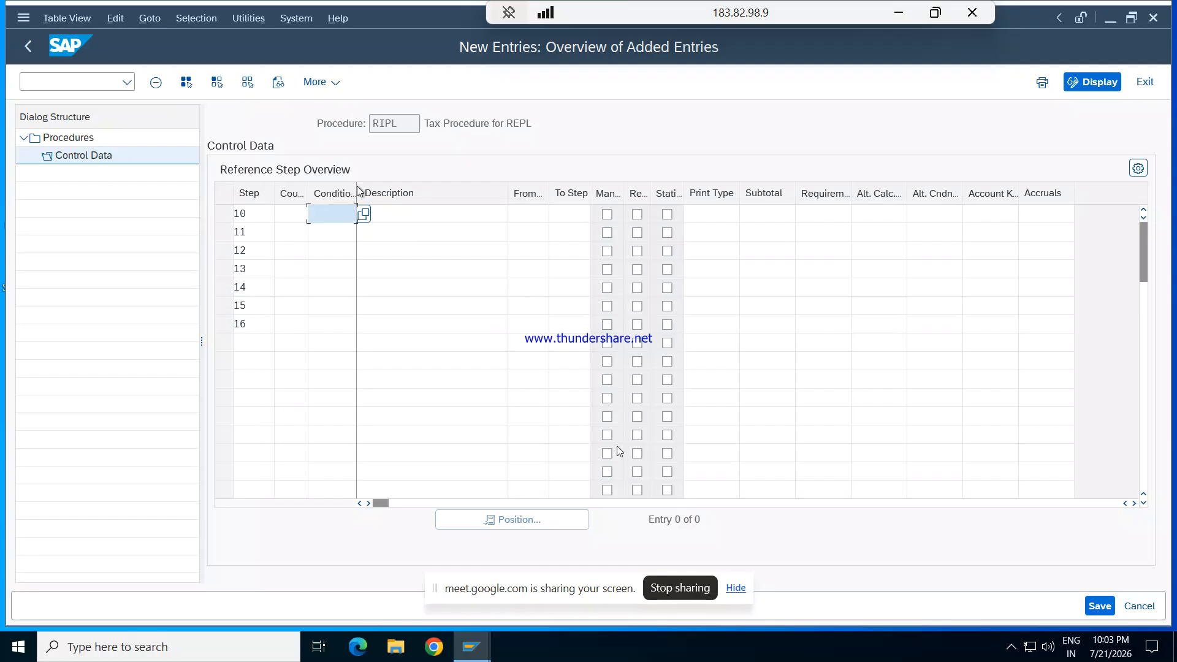
{"action": "type", "text": "BAS"}
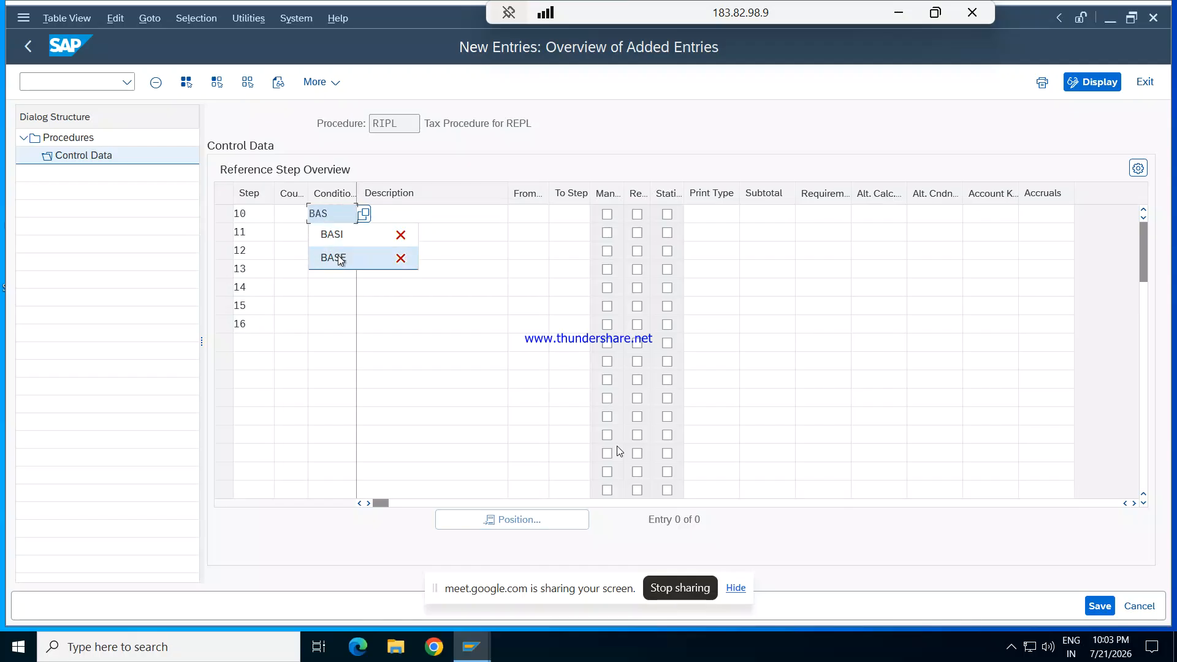
{"action": "left_click", "coordinate": [365, 213]}
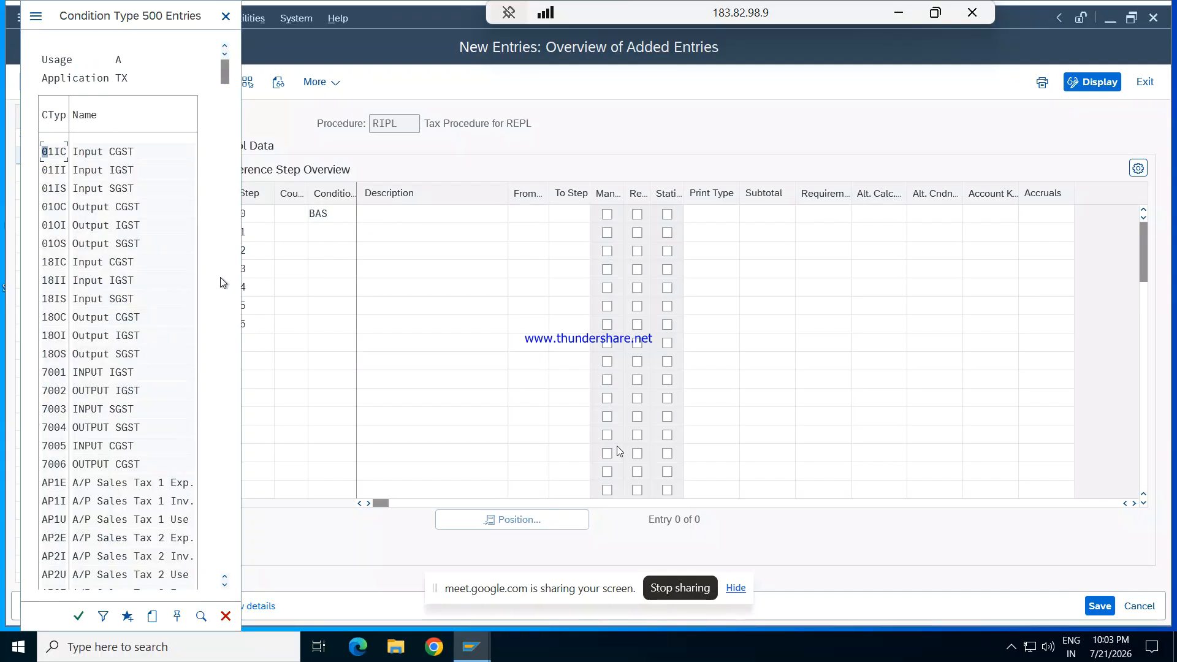
{"action": "left_click", "coordinate": [225, 98]}
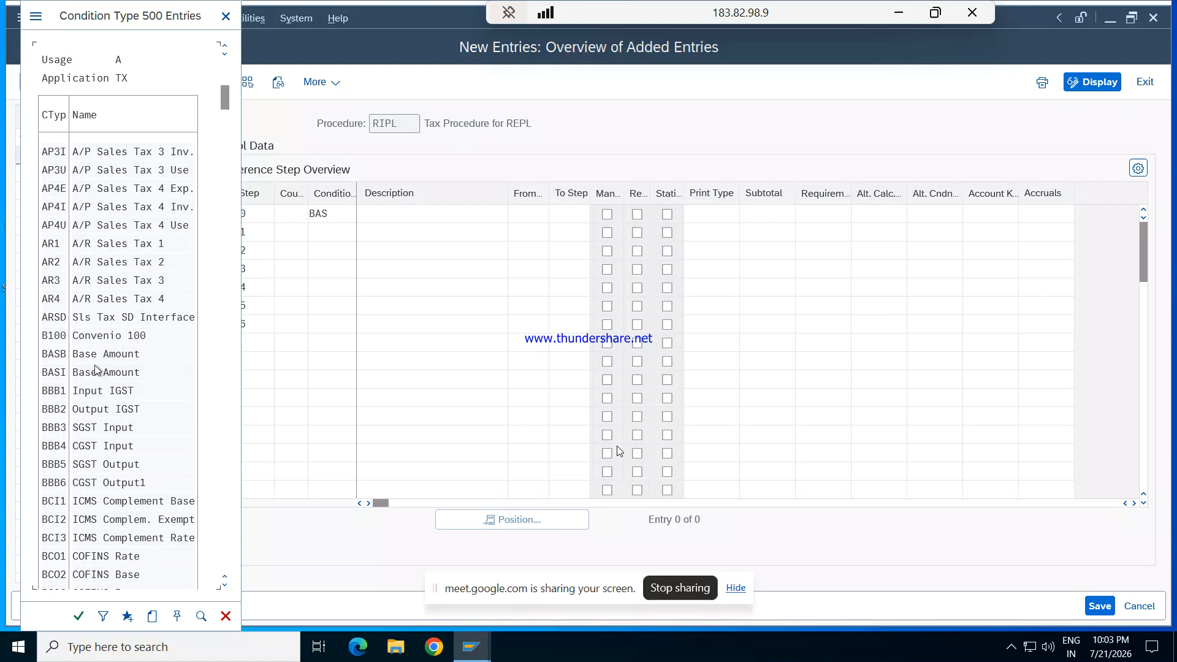
{"action": "double_click", "coordinate": [61, 372]}
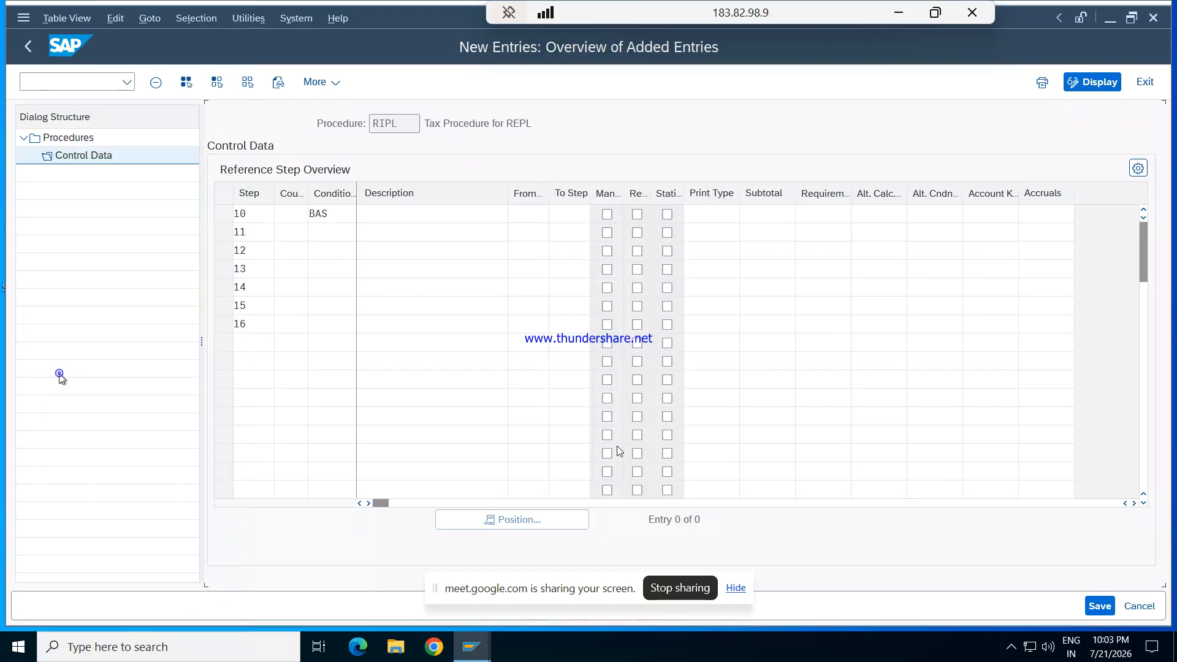
- Start the condition type entry for step 11 with IC, open its value list and browse for the input CGST type
{"action": "left_click", "coordinate": [345, 231]}
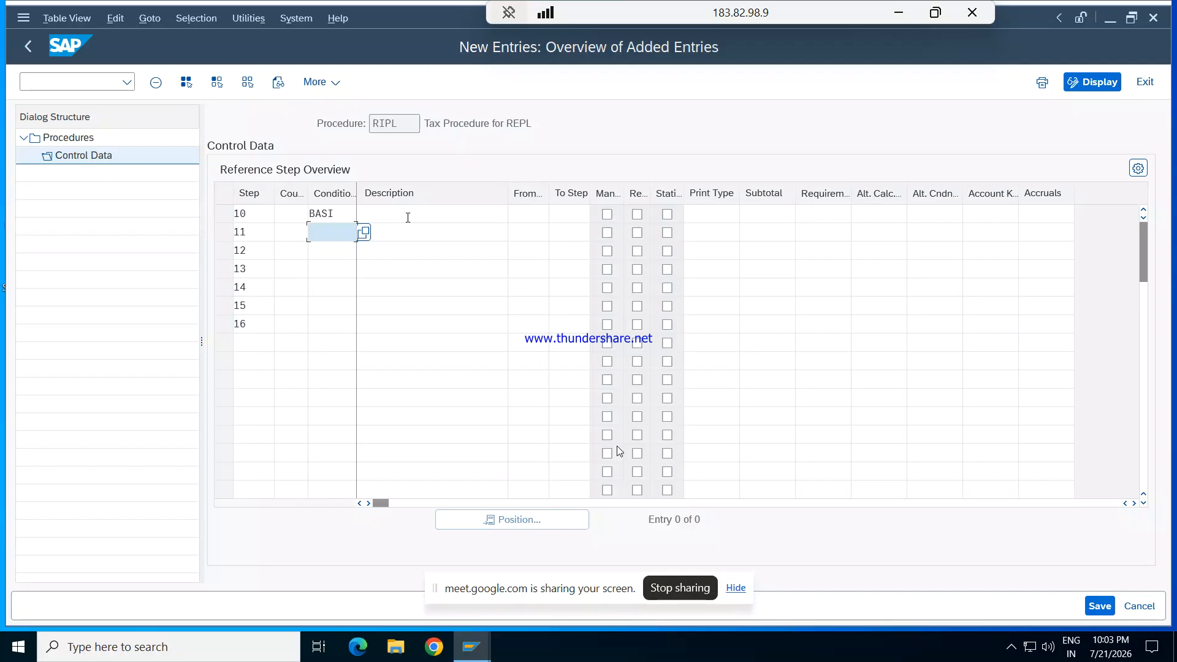
{"action": "type", "text": "I"}
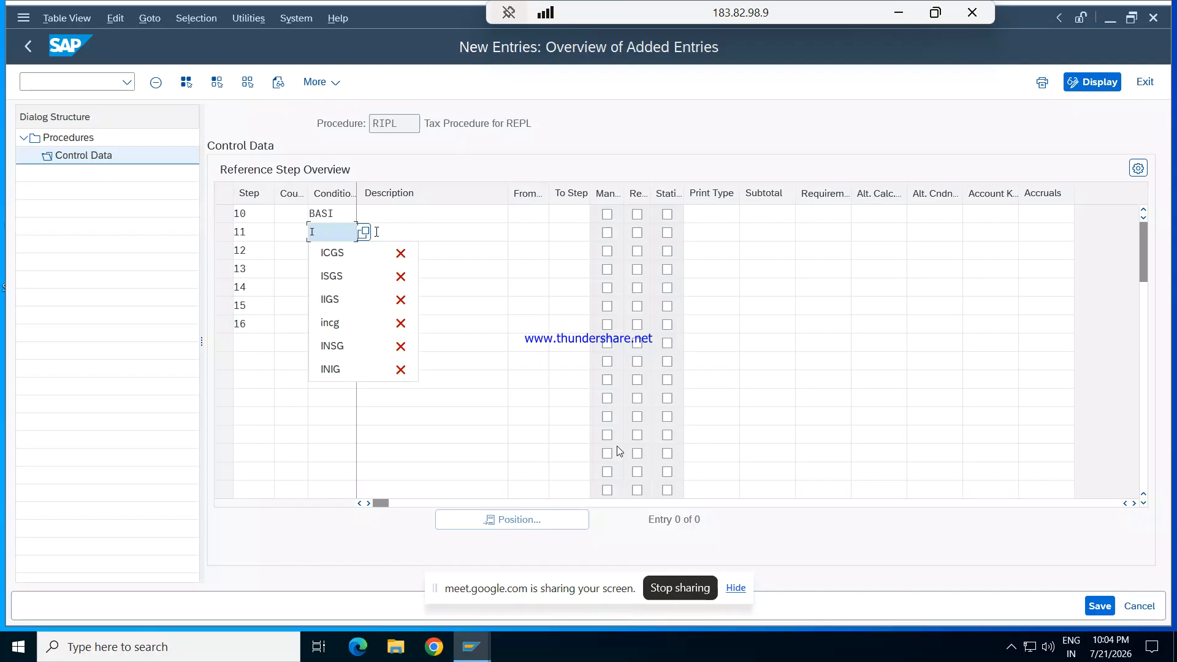
{"action": "type", "text": "C"}
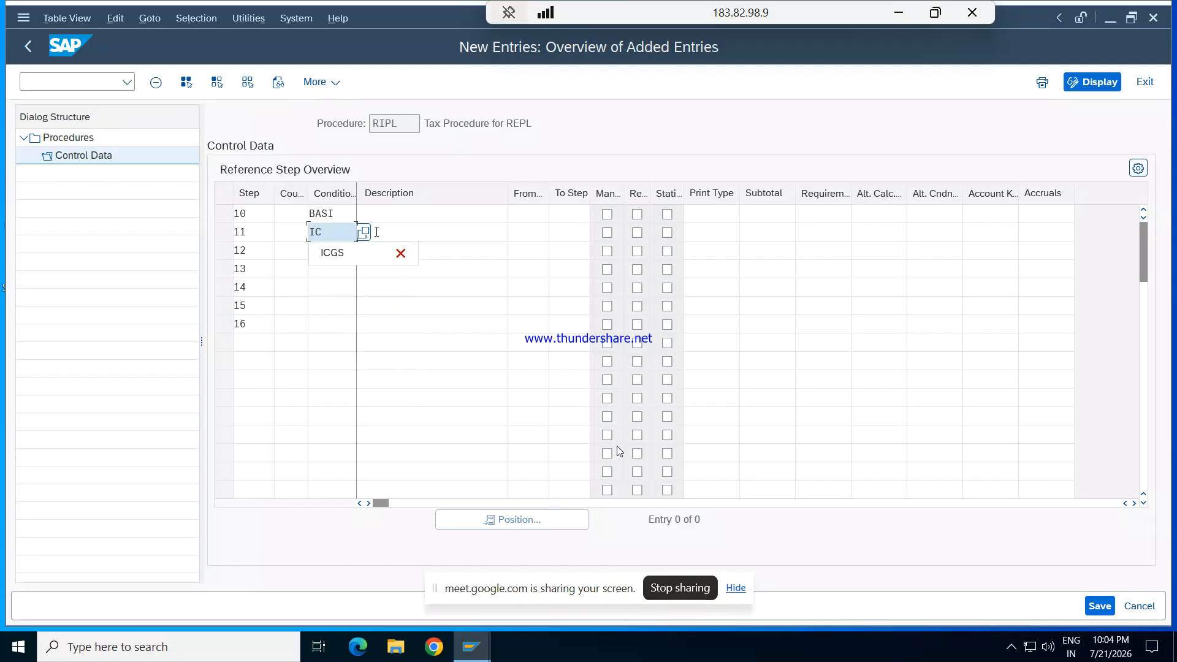
{"action": "left_click", "coordinate": [363, 233]}
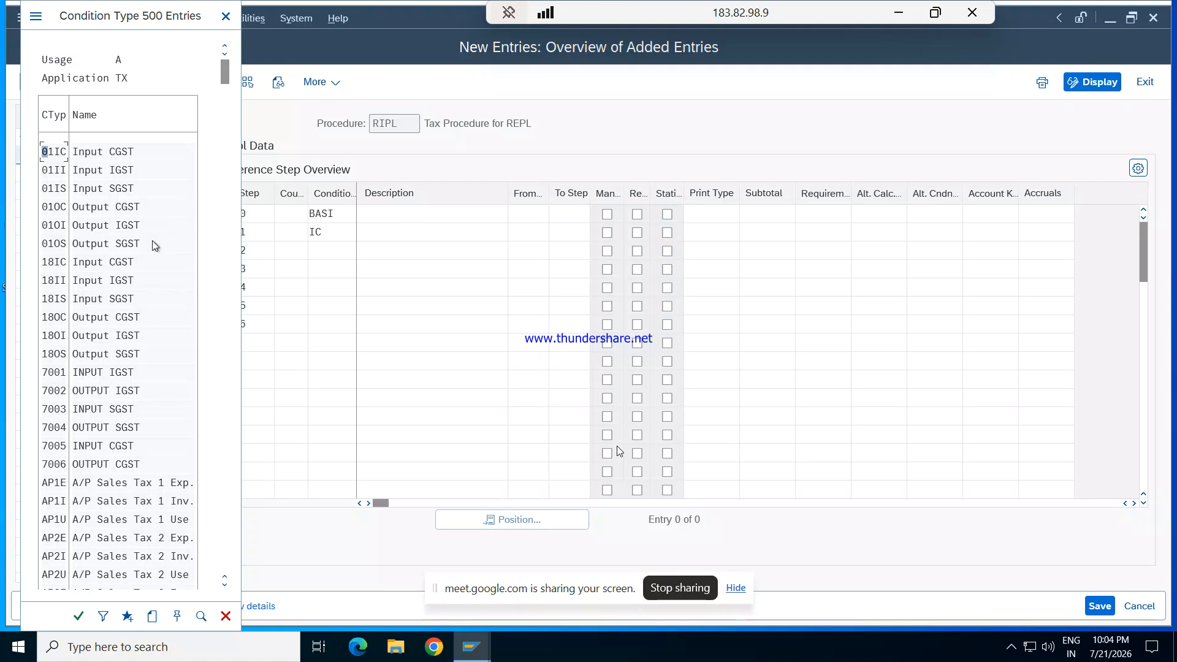
{"action": "left_click", "coordinate": [228, 225]}
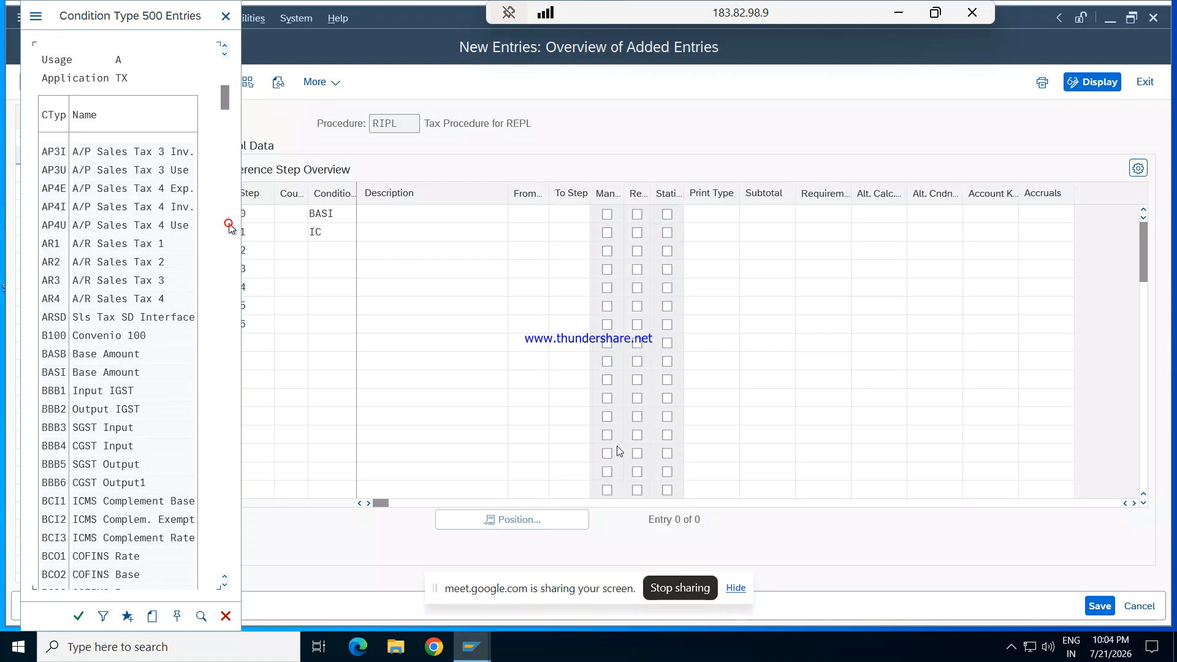
{"action": "left_click", "coordinate": [228, 225]}
{"action": "left_click", "coordinate": [228, 226]}
{"action": "left_click", "coordinate": [228, 225]}
{"action": "left_click", "coordinate": [227, 225]}
{"action": "left_click", "coordinate": [228, 225]}
{"action": "left_click", "coordinate": [229, 252]}
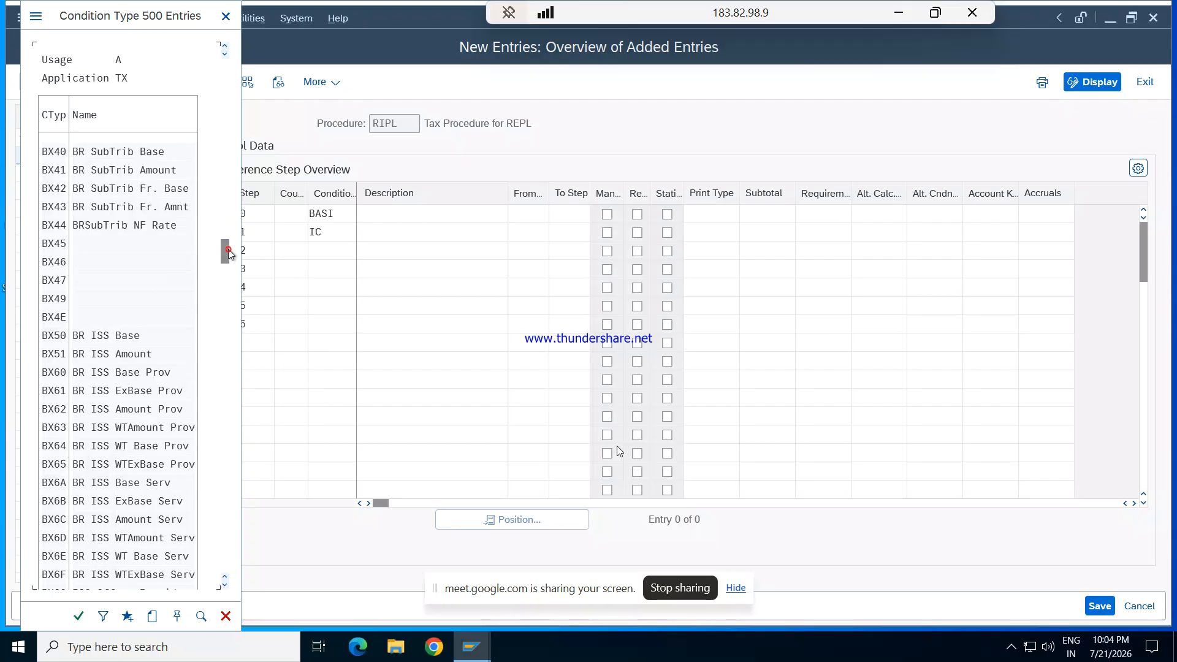
{"action": "left_click", "coordinate": [228, 284]}
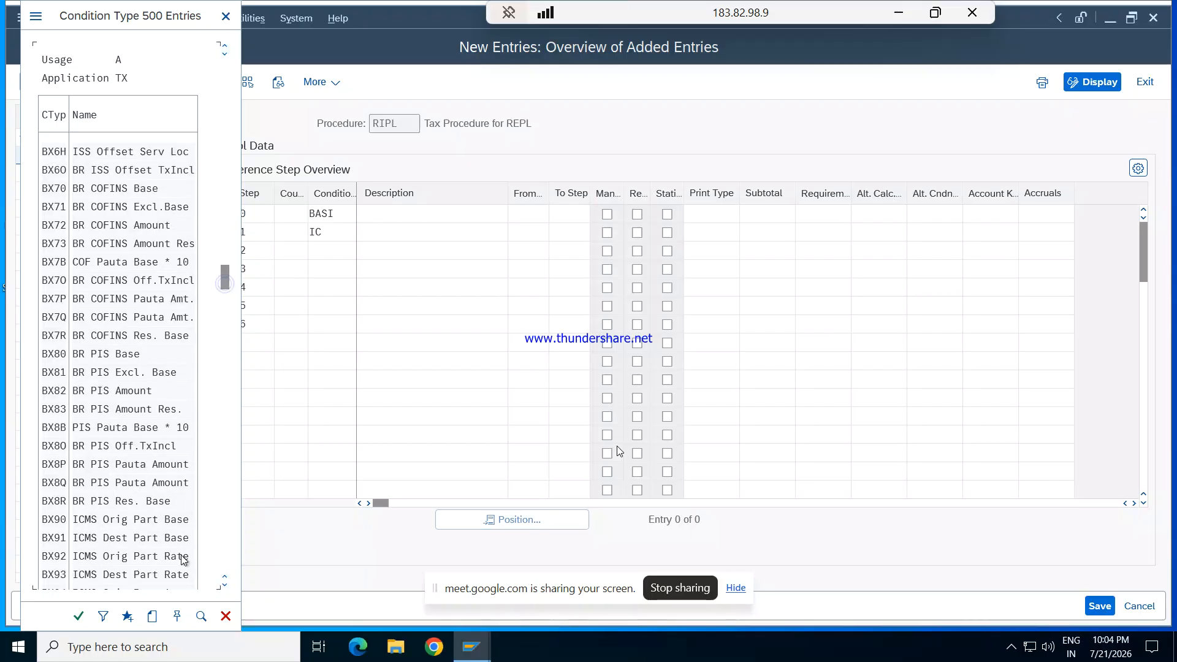
- Search the condition type list for IN and assign ICGT (Input CGST for REPL) to step 11
{"action": "left_click", "coordinate": [201, 615]}
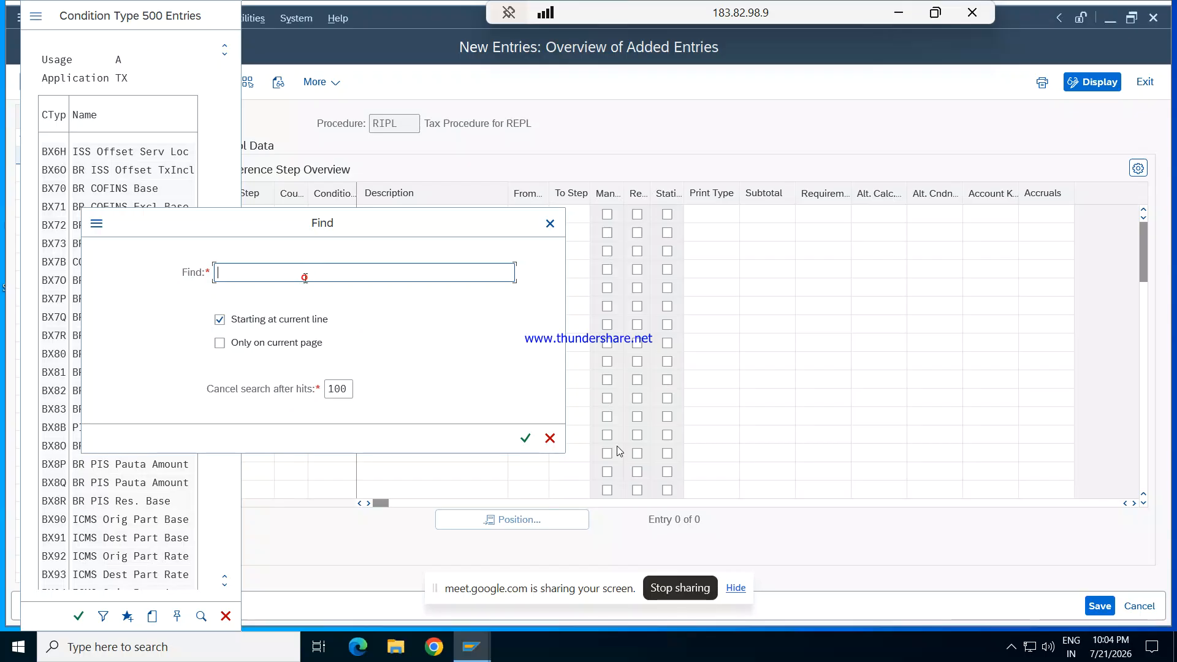
{"action": "type", "text": "IN"}
{"action": "key", "text": "Return"}
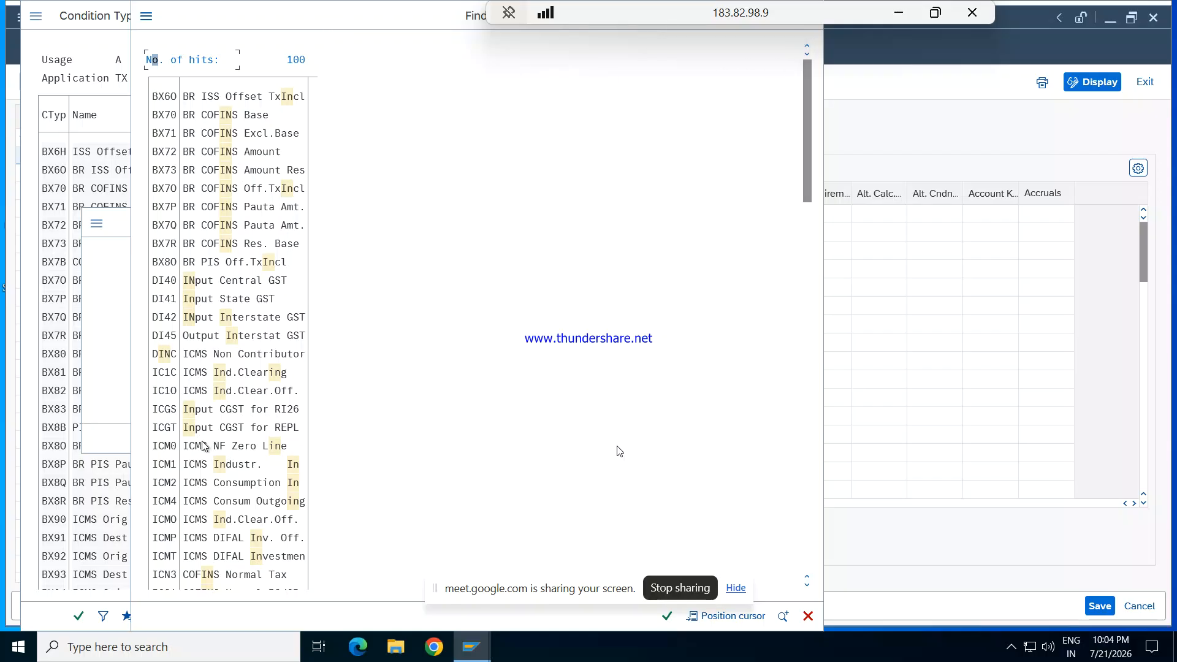
{"action": "left_click", "coordinate": [165, 427]}
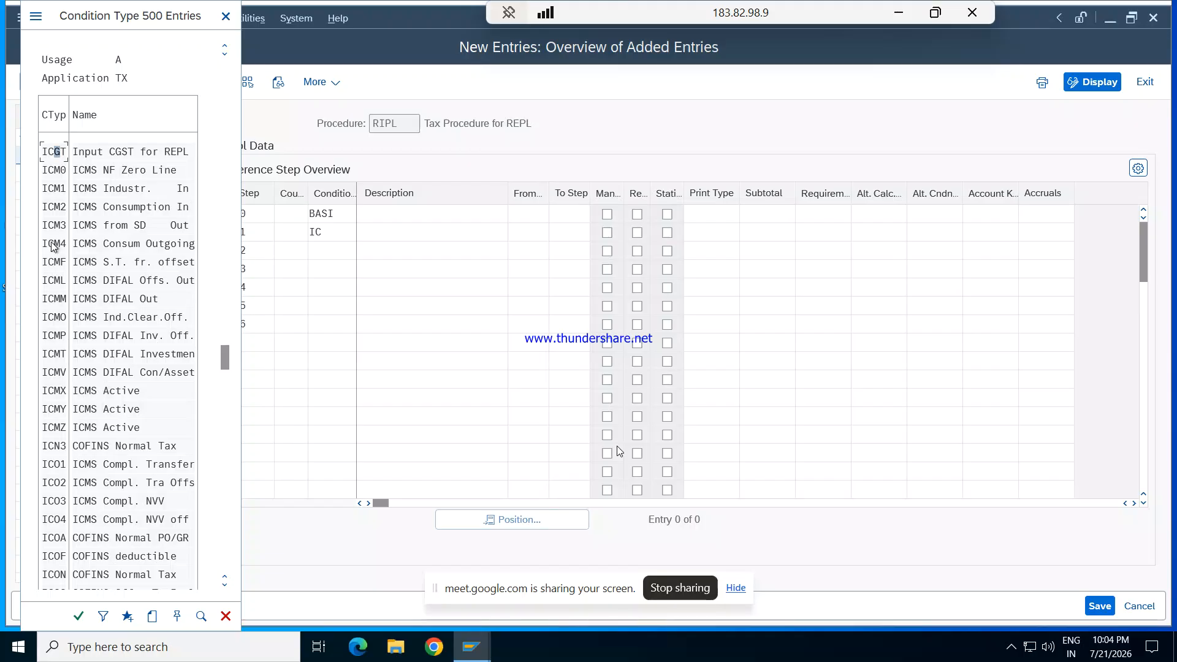
{"action": "left_click", "coordinate": [50, 151]}
{"action": "double_click", "coordinate": [122, 158]}
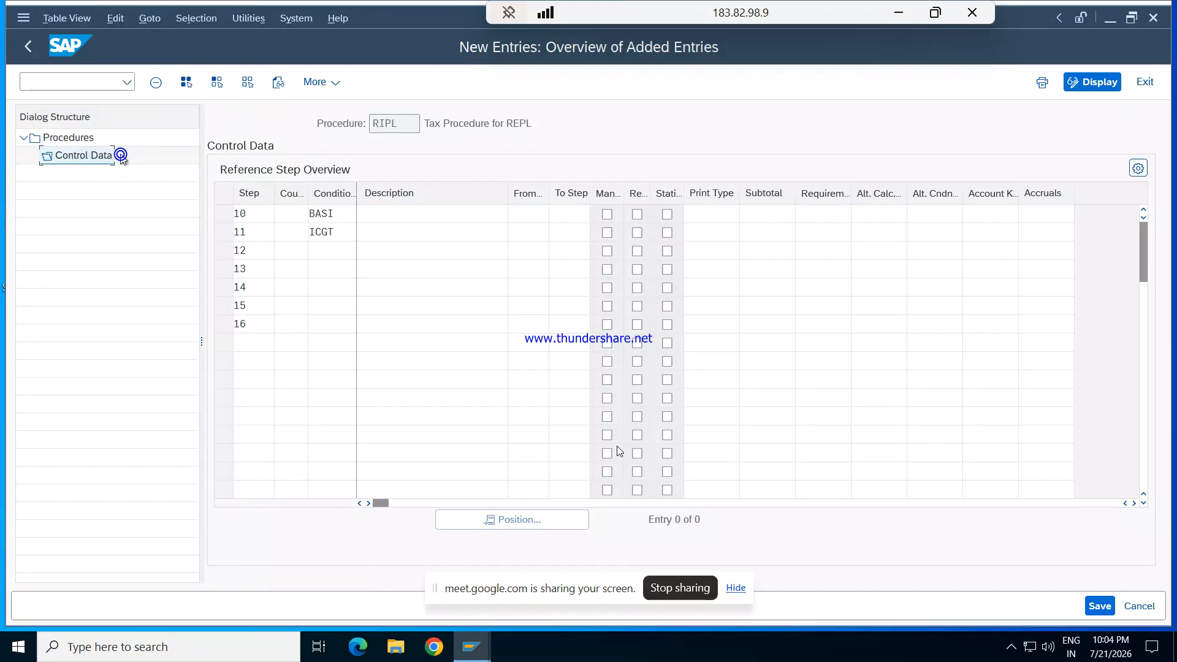
- Search the condition type list for ISGT and assign ISGT (Input SGST for REPL) to step 12
{"action": "left_click", "coordinate": [326, 247]}
{"action": "left_click", "coordinate": [365, 253]}
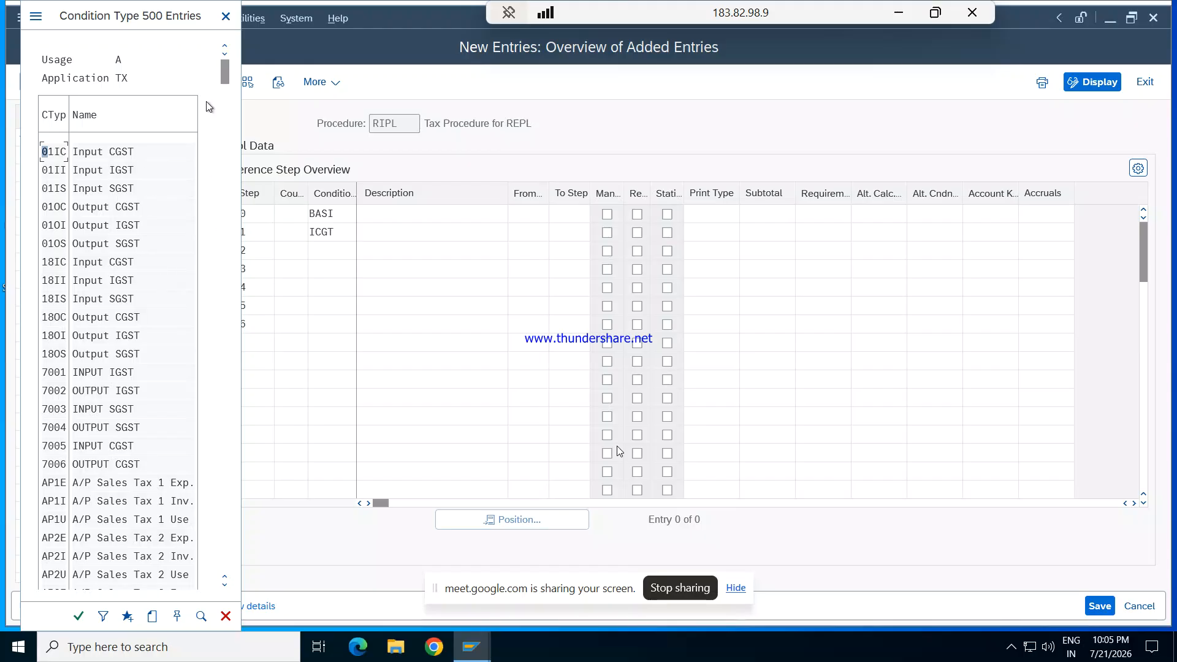
{"action": "left_click", "coordinate": [201, 616]}
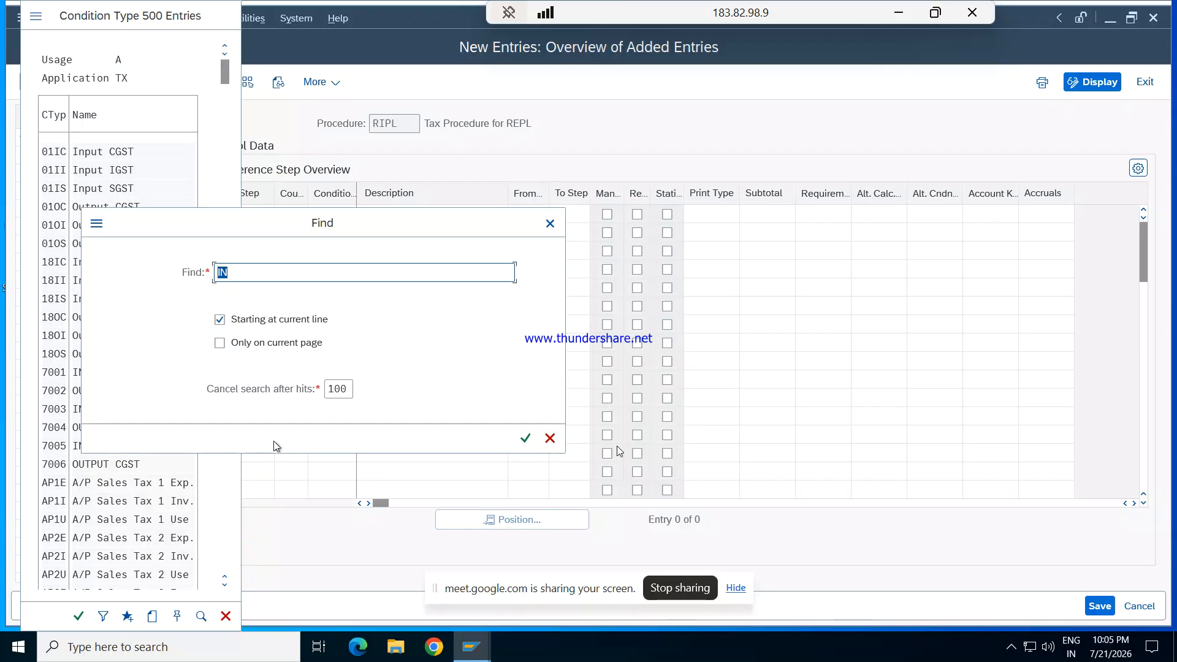
{"action": "key", "text": "Return"}
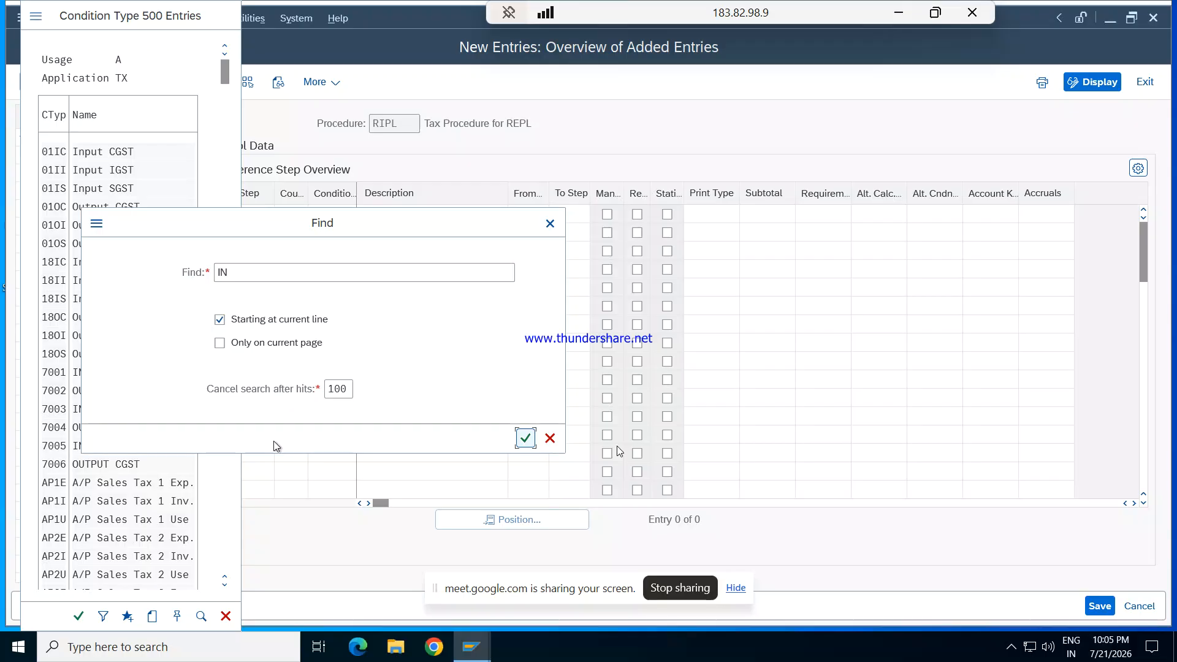
{"action": "left_click", "coordinate": [266, 273]}
{"action": "key", "text": "BackSpace"}
{"action": "key", "text": "BackSpace"}
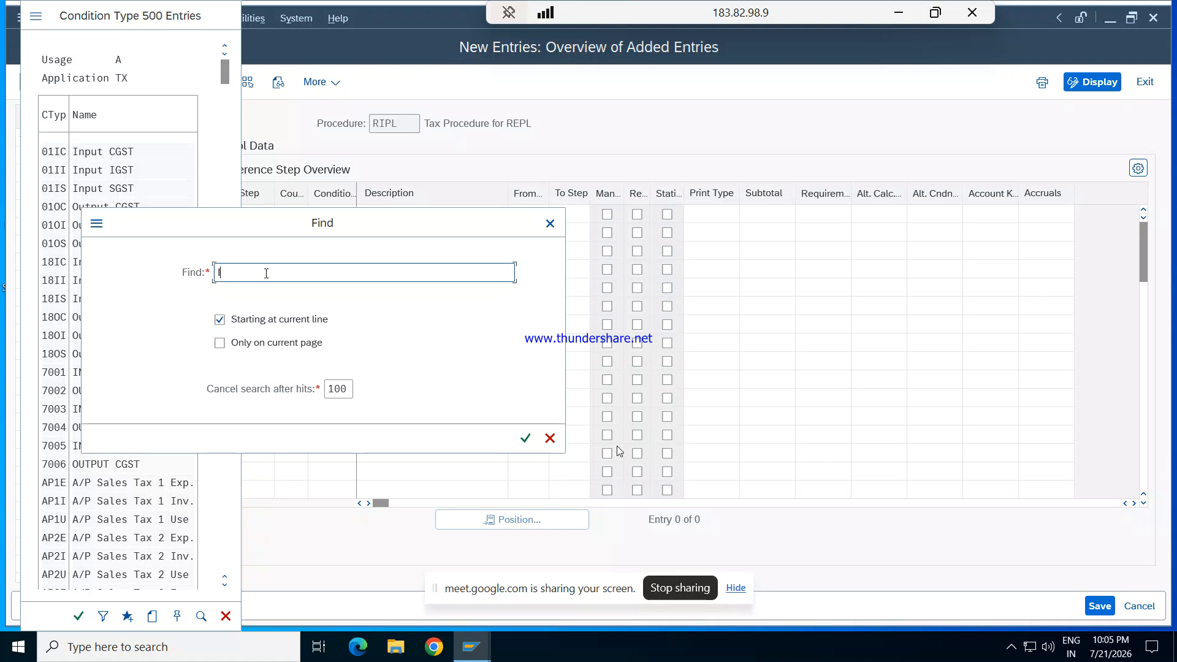
{"action": "type", "text": "ISGT"}
{"action": "key", "text": "Return"}
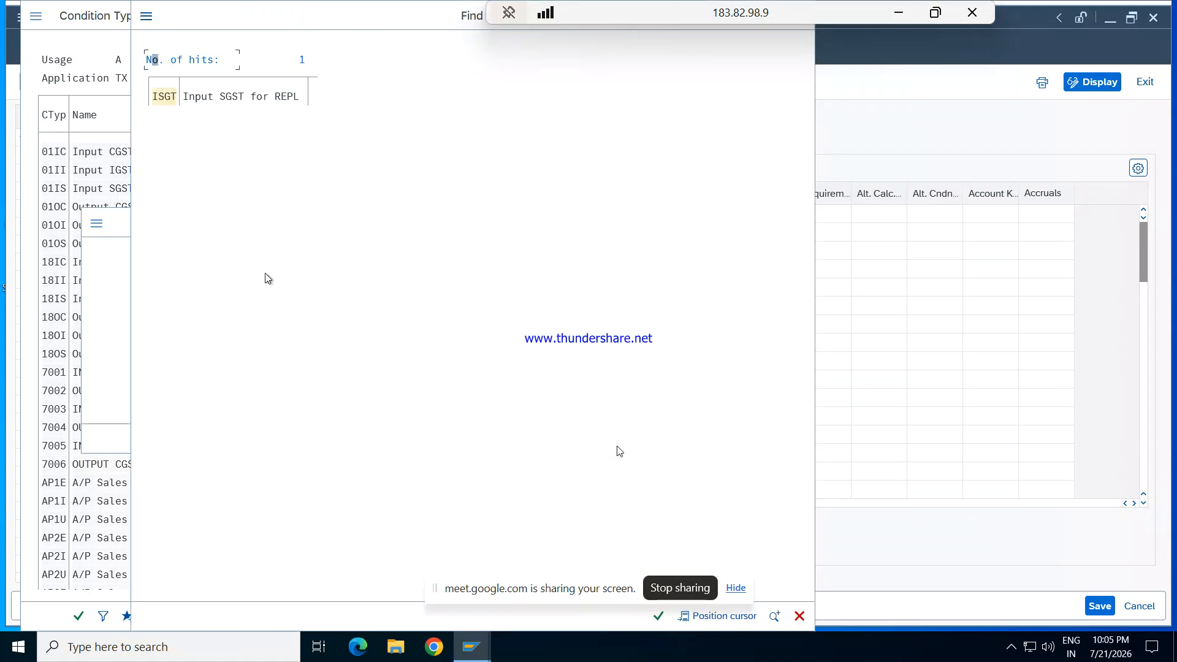
{"action": "double_click", "coordinate": [270, 96]}
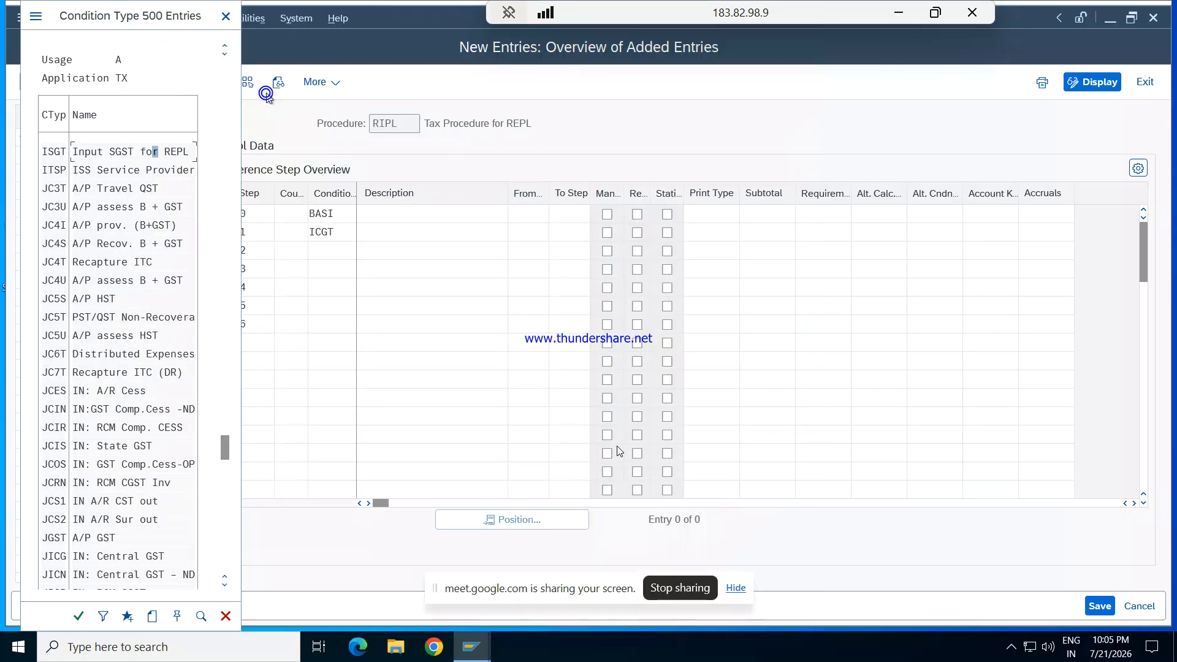
{"action": "double_click", "coordinate": [147, 153]}
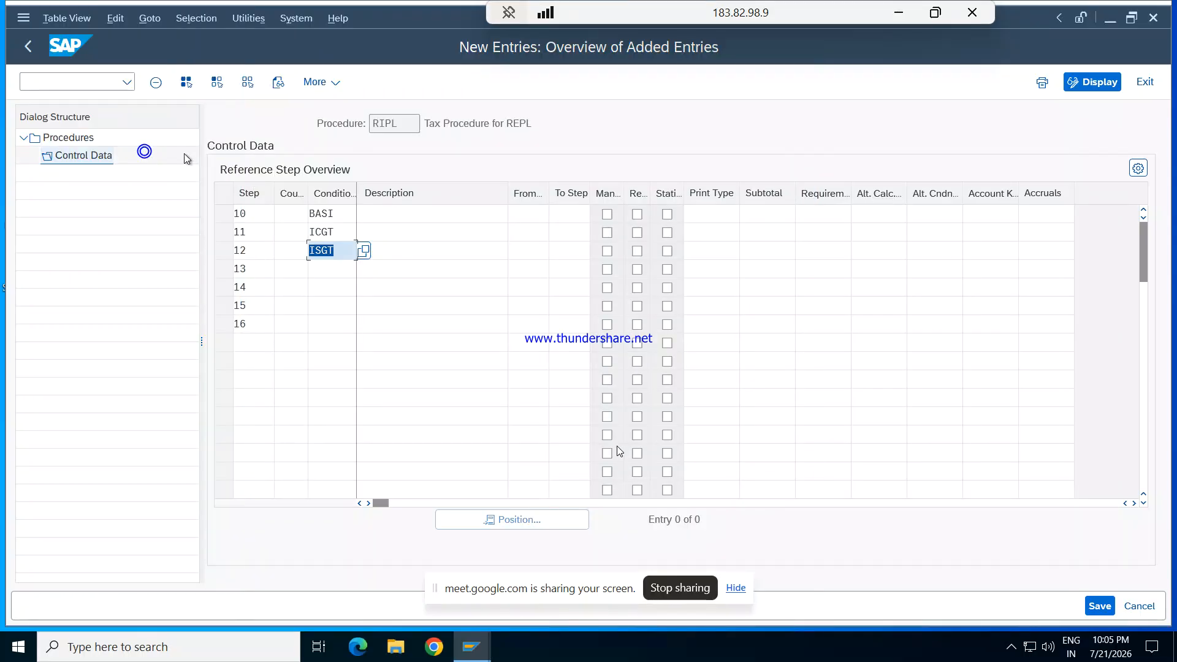
- Search the condition type list for IIGT and assign IIGT (Input IGST for REPL) to step 13
{"action": "left_click", "coordinate": [329, 272]}
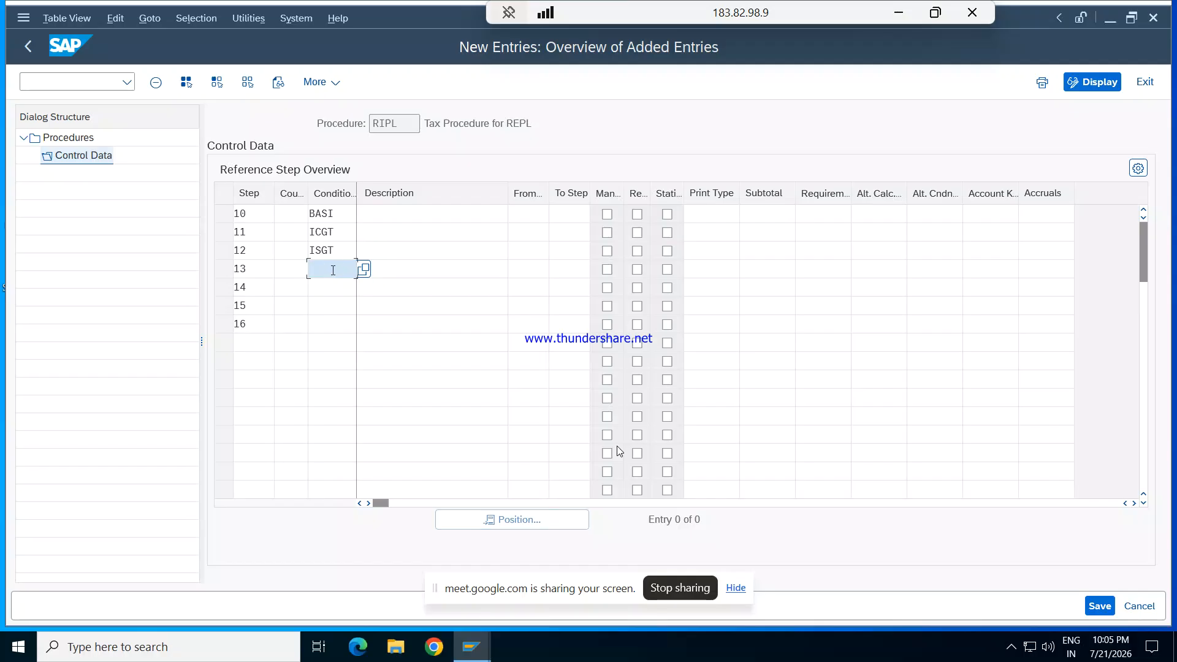
{"action": "left_click", "coordinate": [363, 268]}
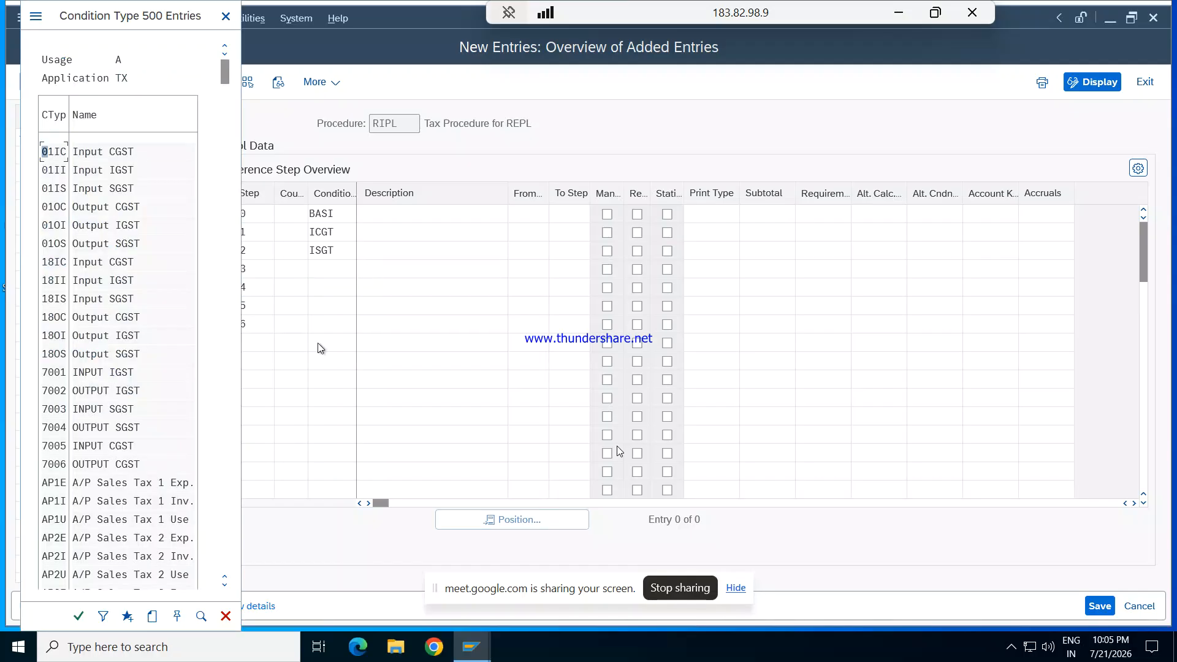
{"action": "left_click", "coordinate": [201, 616]}
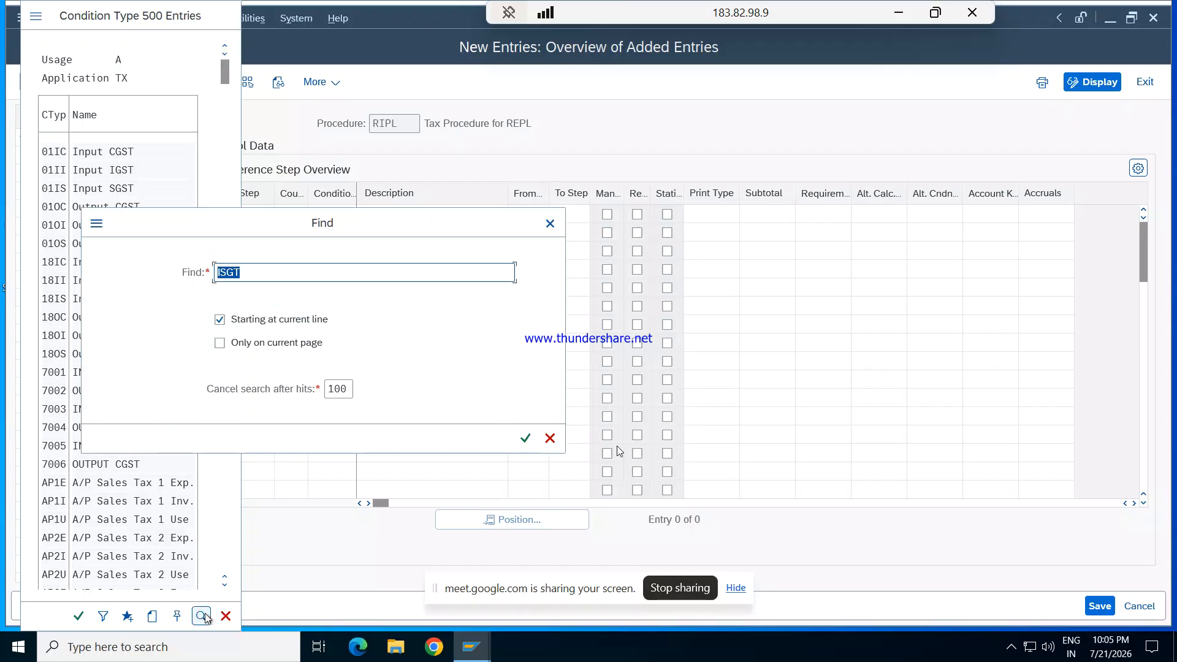
{"action": "left_click", "coordinate": [296, 265]}
{"action": "key", "text": "BackSpace"}
{"action": "key", "text": "BackSpace"}
{"action": "key", "text": "BackSpace"}
{"action": "key", "text": "BackSpace"}
{"action": "type", "text": "I"}
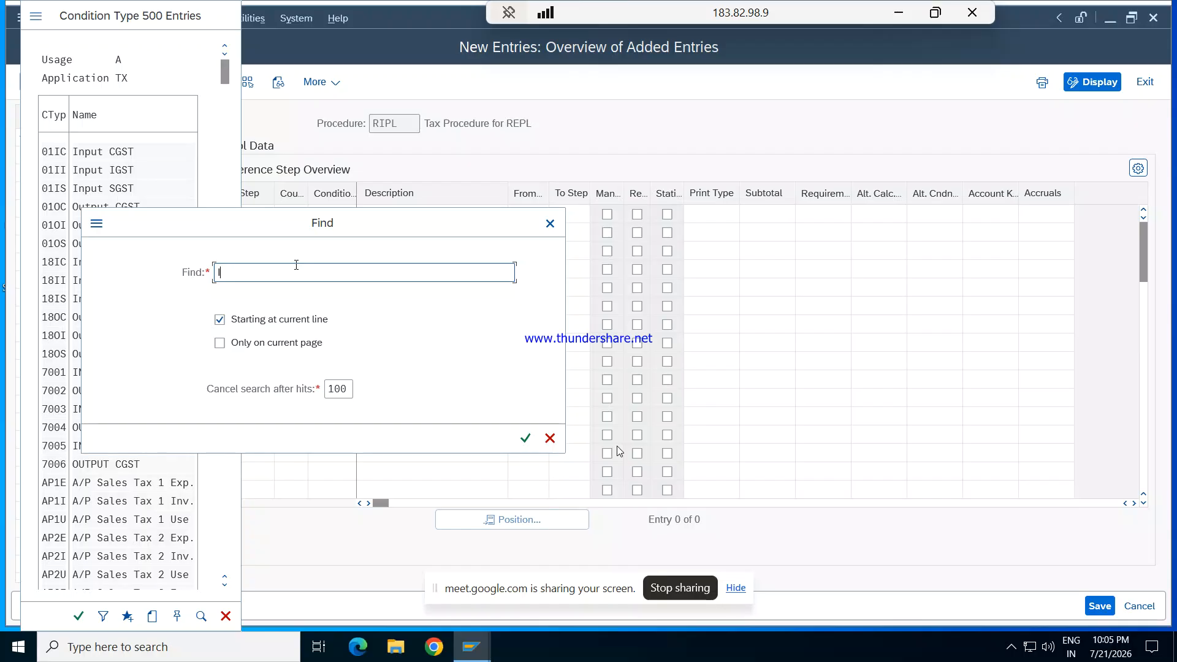
{"action": "type", "text": "GS"}
{"action": "key", "text": "BackSpace"}
{"action": "key", "text": "BackSpace"}
{"action": "type", "text": "IGT"}
{"action": "key", "text": "Return"}
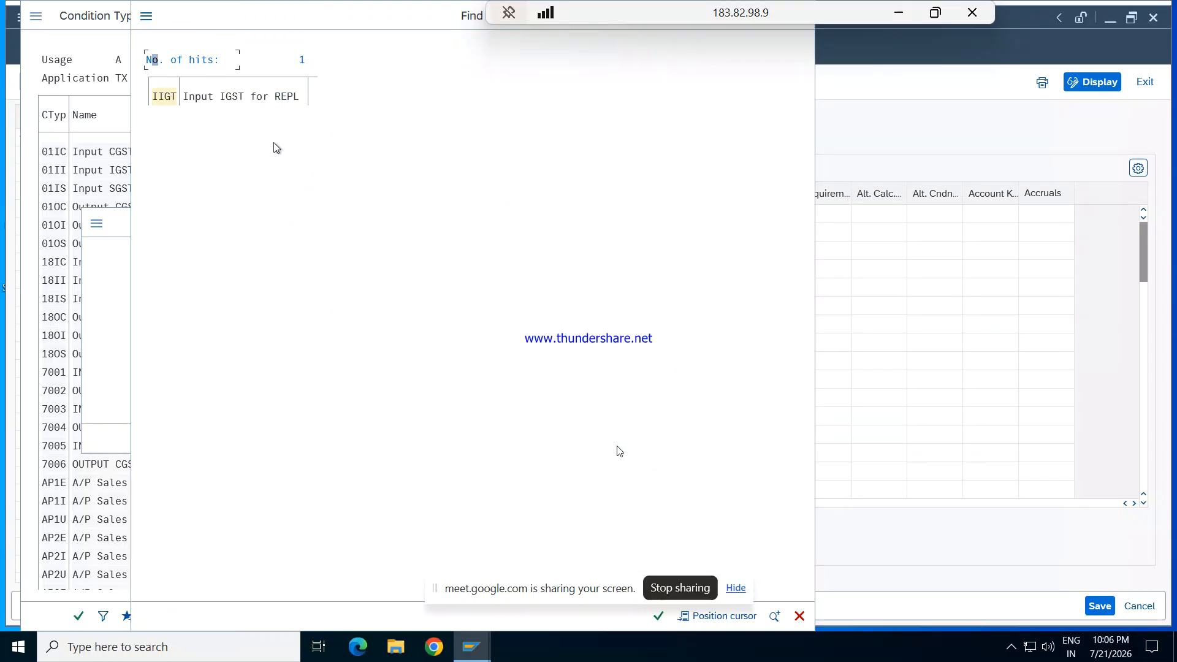
{"action": "left_click", "coordinate": [229, 98]}
{"action": "double_click", "coordinate": [228, 98]}
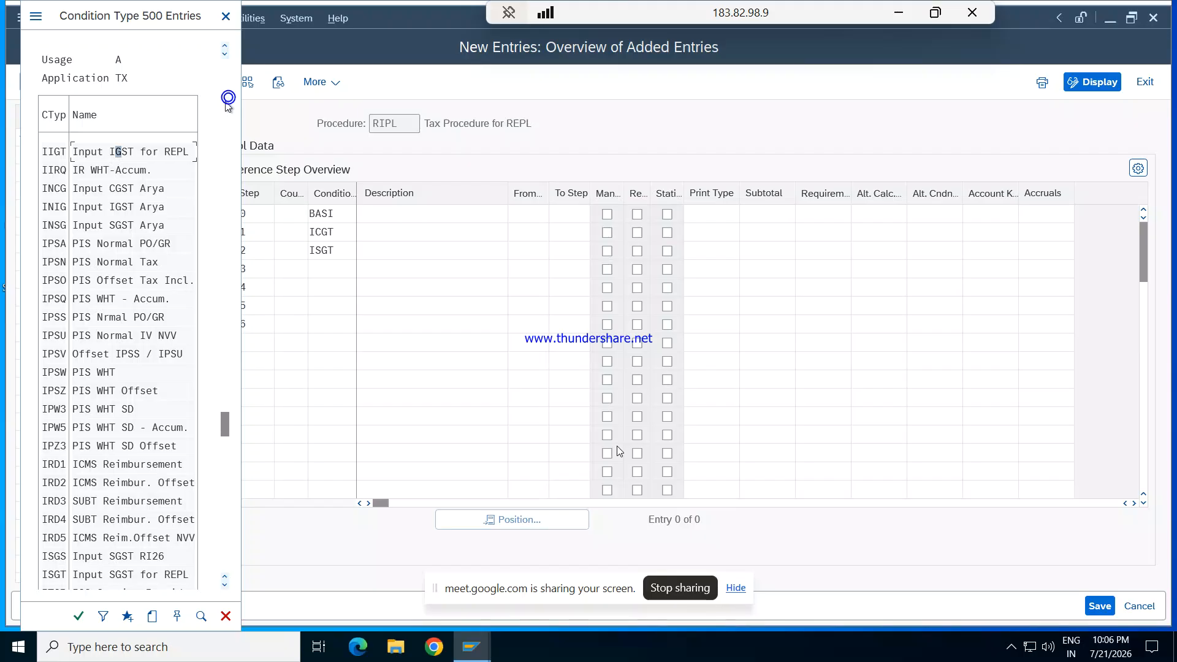
{"action": "double_click", "coordinate": [132, 151]}
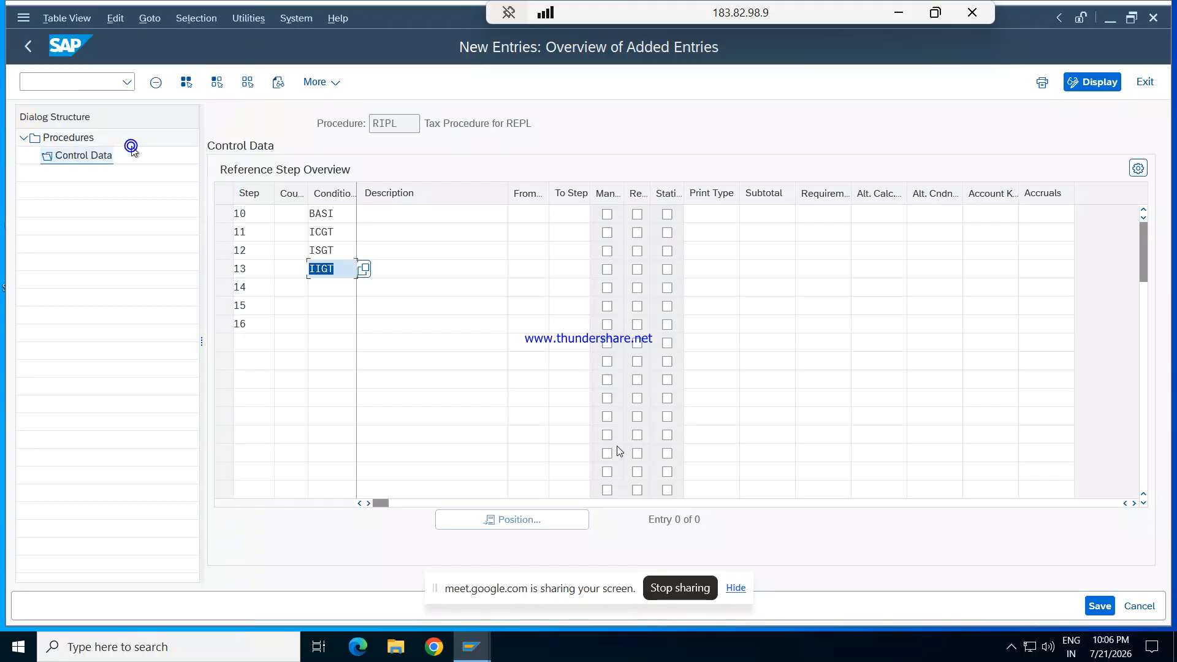
- Open the condition type value list for step 14 and search it for OTCG and for OTCS
{"action": "left_click", "coordinate": [331, 285]}
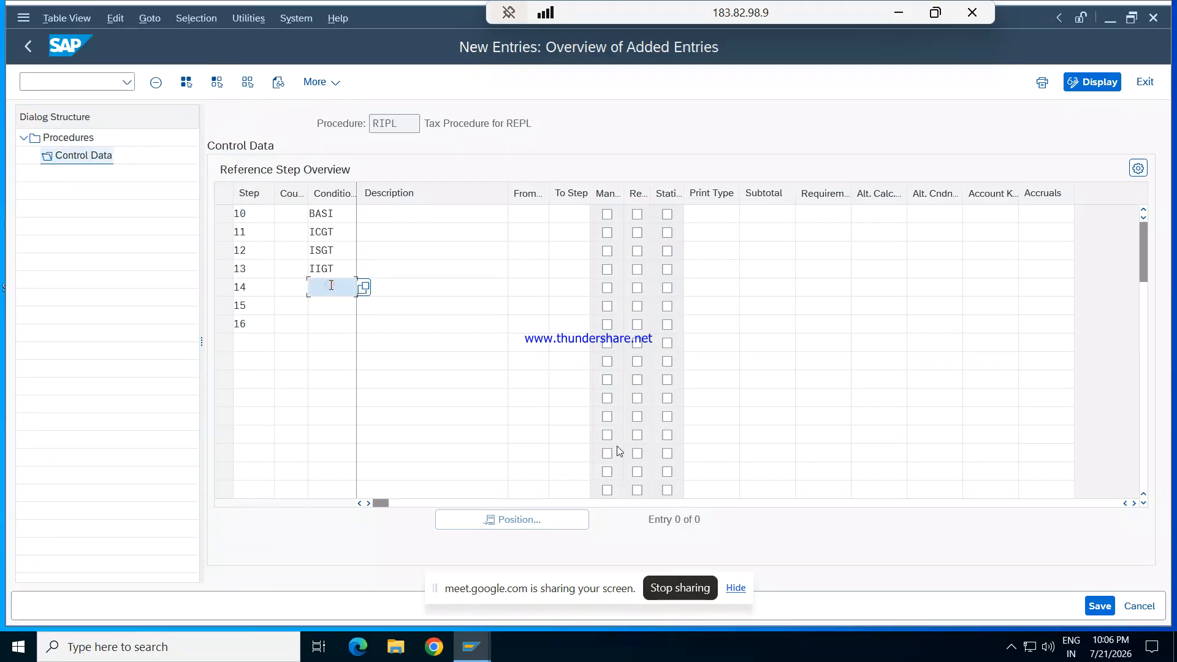
{"action": "left_click", "coordinate": [364, 288]}
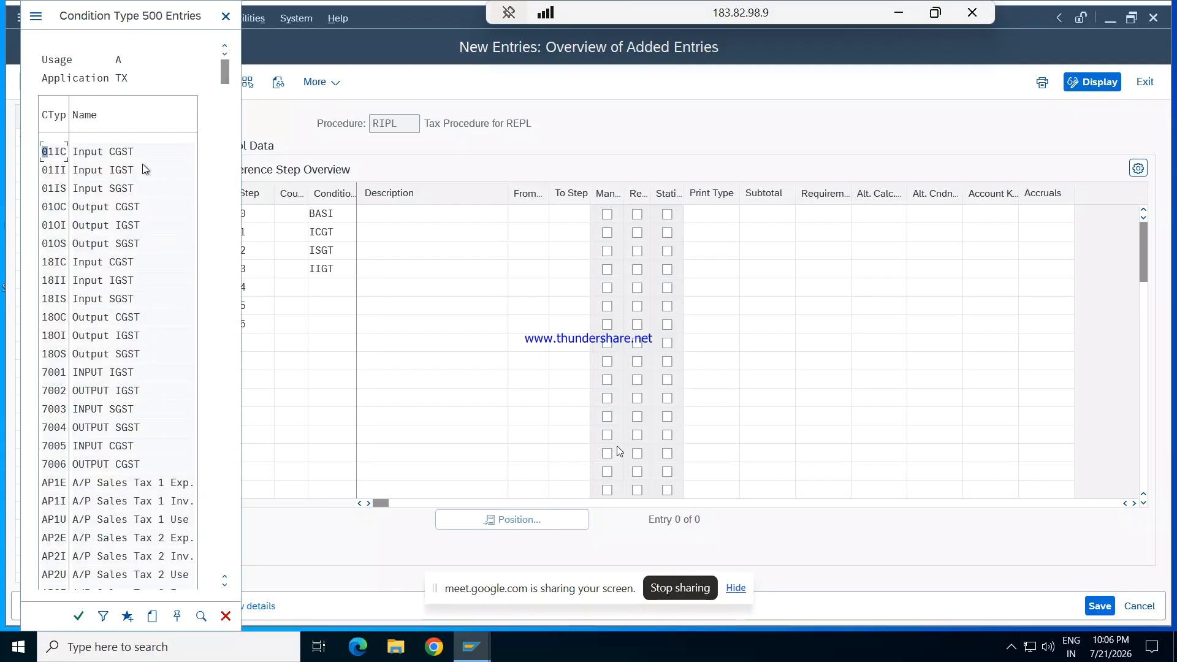
{"action": "left_click", "coordinate": [205, 614]}
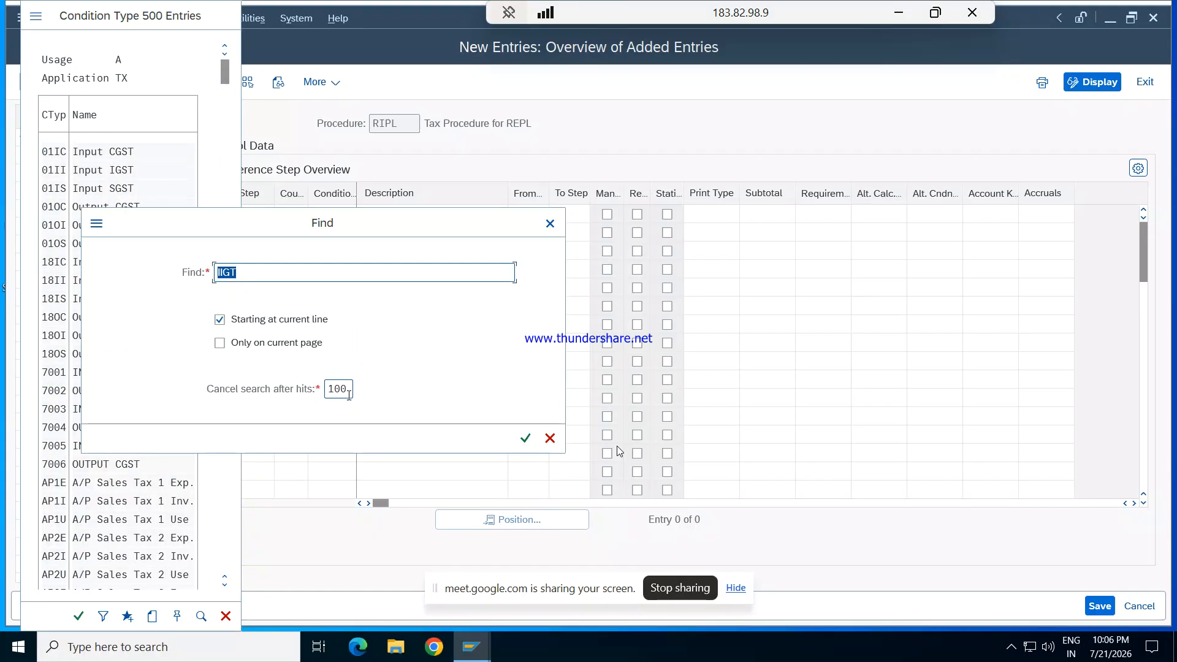
{"action": "type", "text": "OTCG"}
{"action": "key", "text": "Return"}
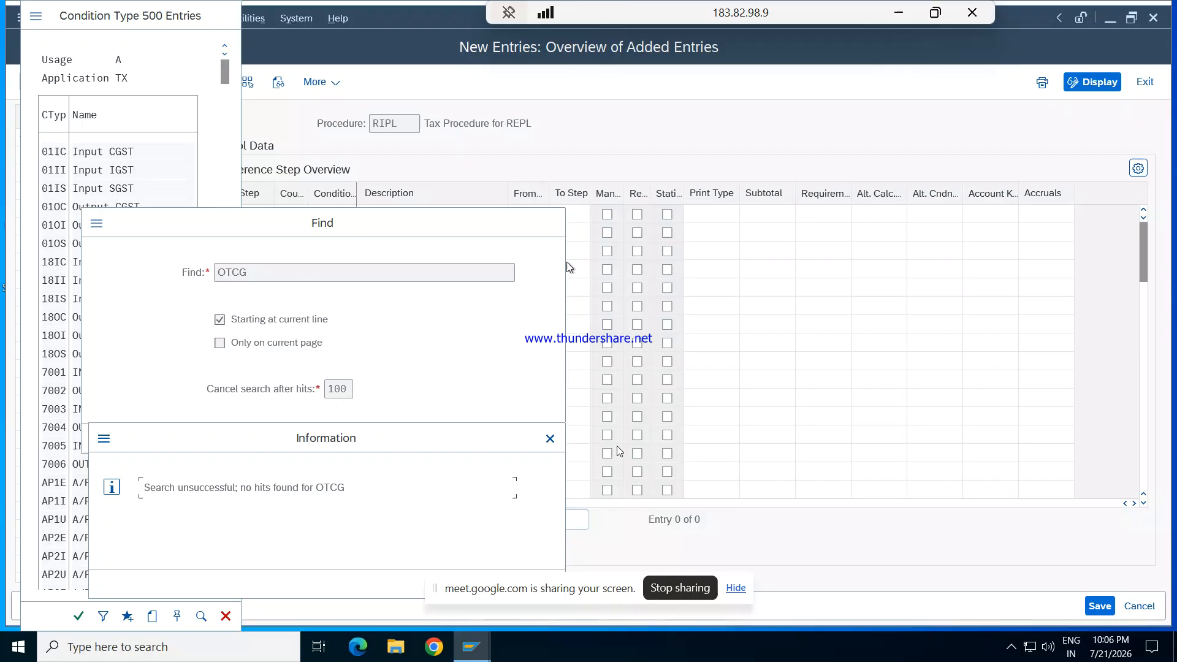
{"action": "key", "text": "Return"}
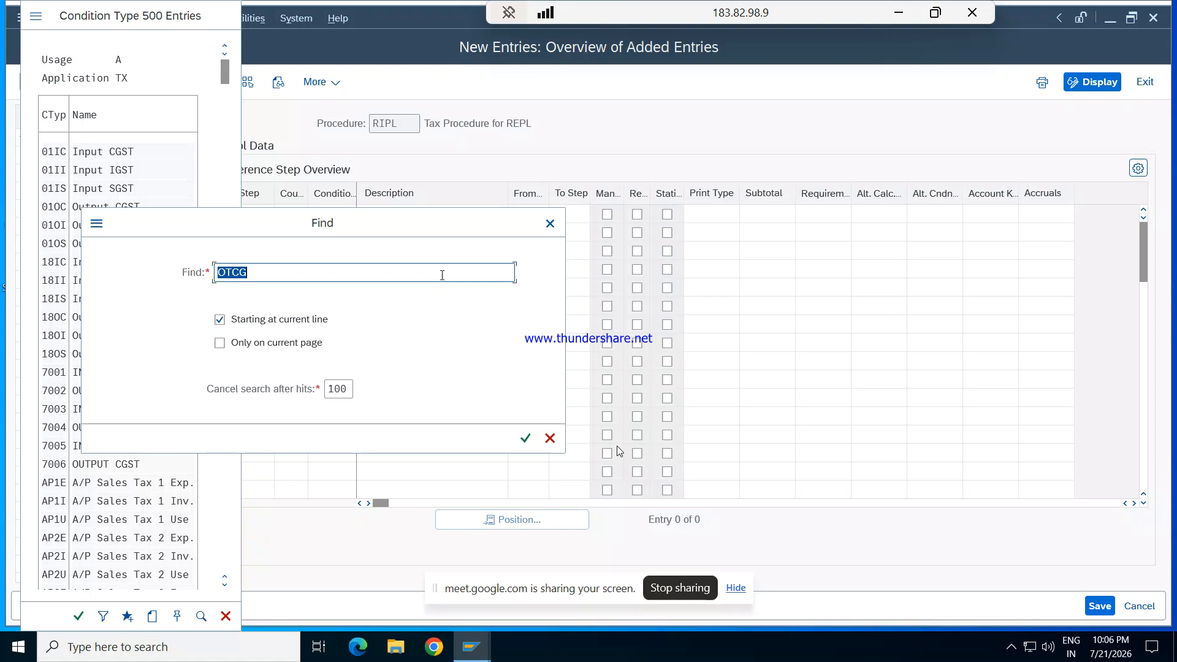
{"action": "left_click", "coordinate": [274, 275]}
{"action": "key", "text": "BackSpace"}
{"action": "key", "text": "Return"}
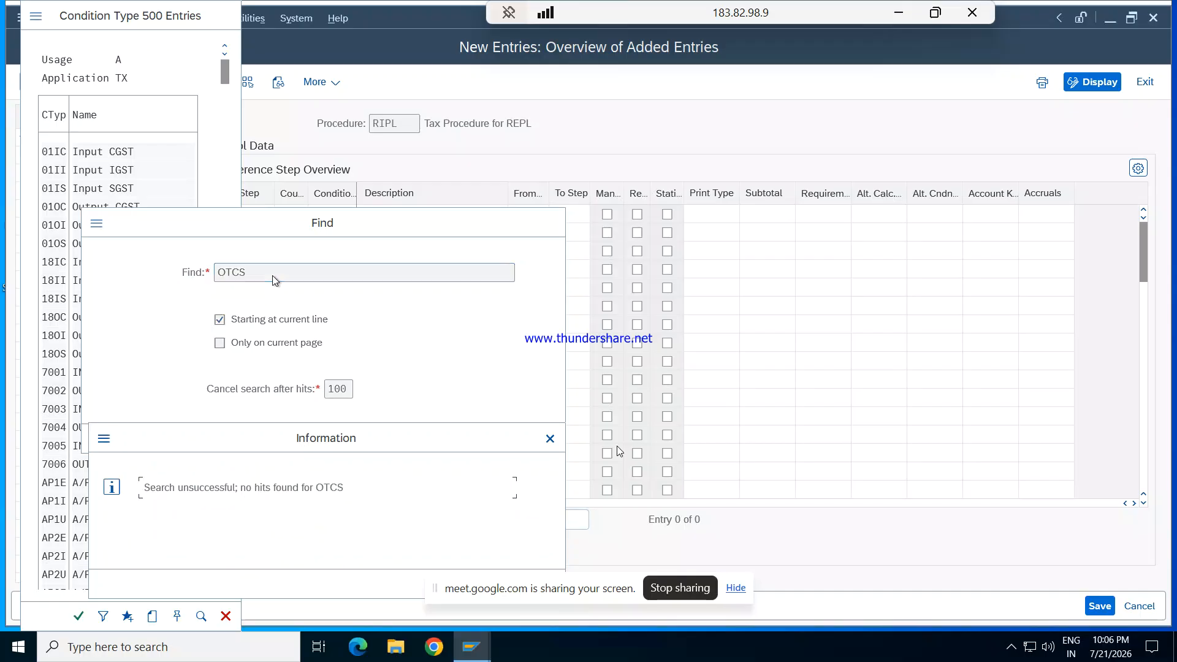
{"action": "key", "text": "Return"}
- Broaden the condition type search to O, look through the hits for an output CGST type and close the hit list
{"action": "left_click", "coordinate": [363, 275]}
{"action": "key", "text": "BackSpace"}
{"action": "key", "text": "BackSpace"}
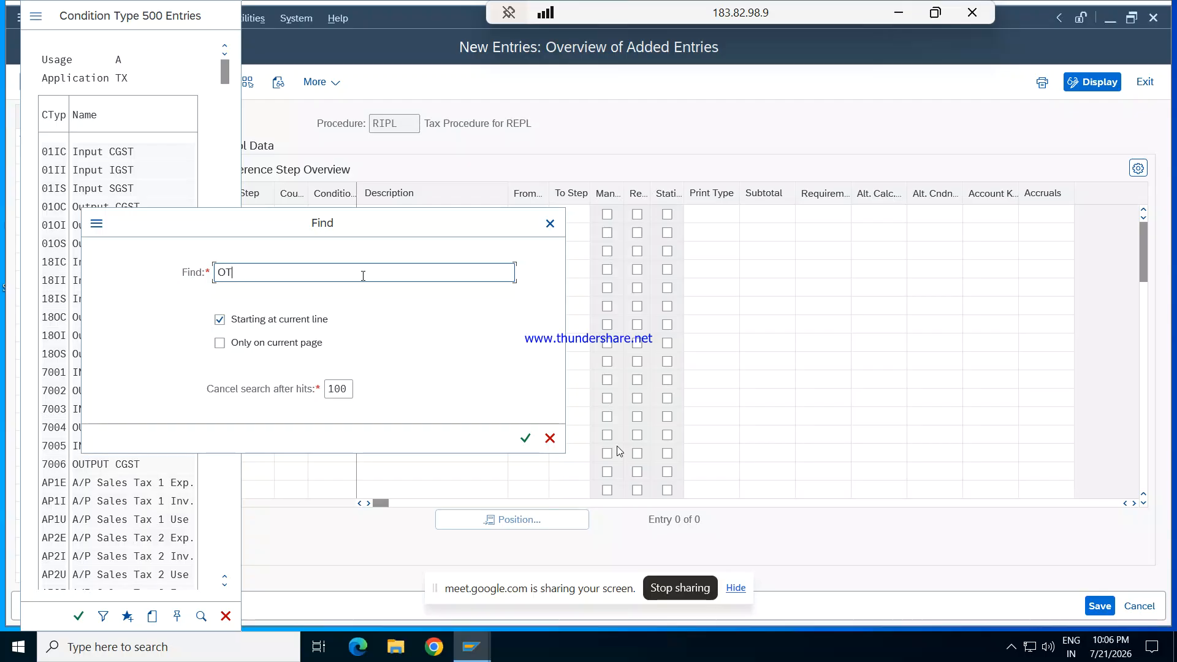
{"action": "key", "text": "Return"}
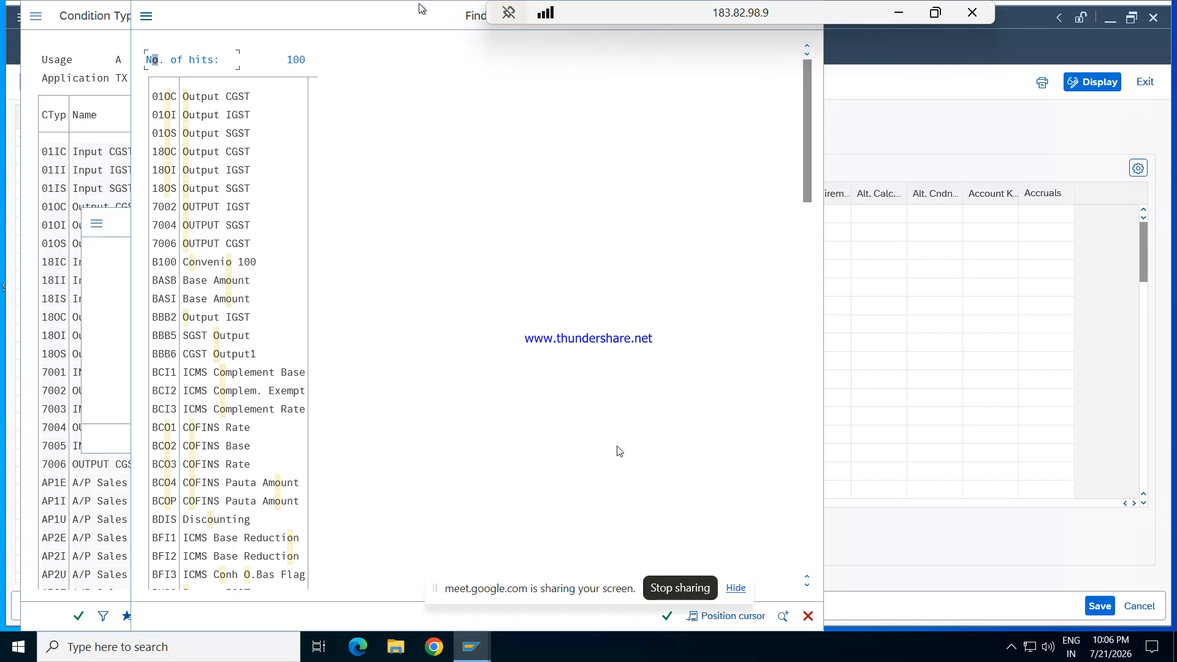
{"action": "left_click_drag", "start_coordinate": [416, 11], "coordinate": [372, 44]}
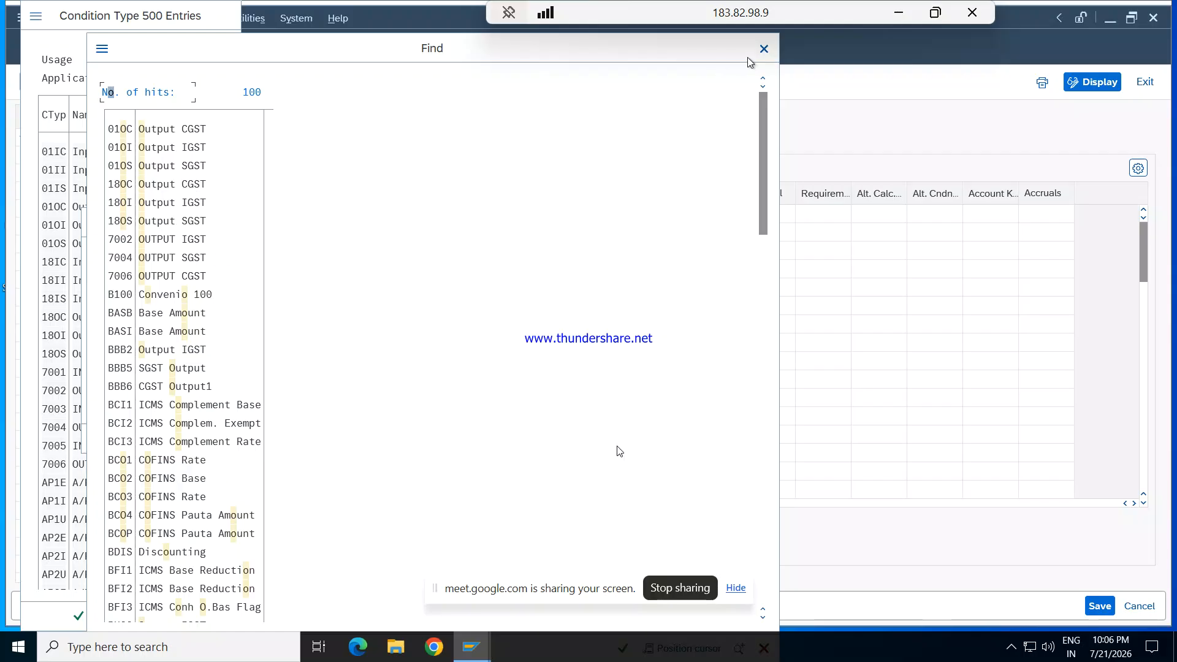
{"action": "left_click", "coordinate": [764, 49]}
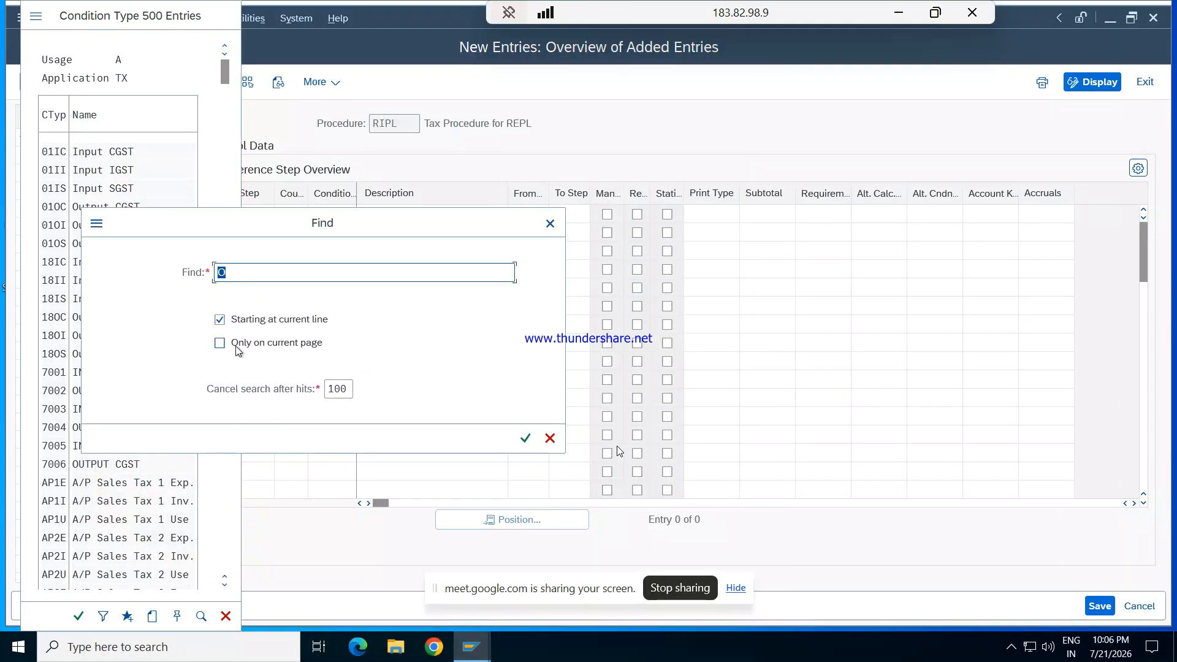
- Search the condition type list for OUCG and for OUCS
{"action": "type", "text": "OUCG"}
{"action": "key", "text": "Return"}
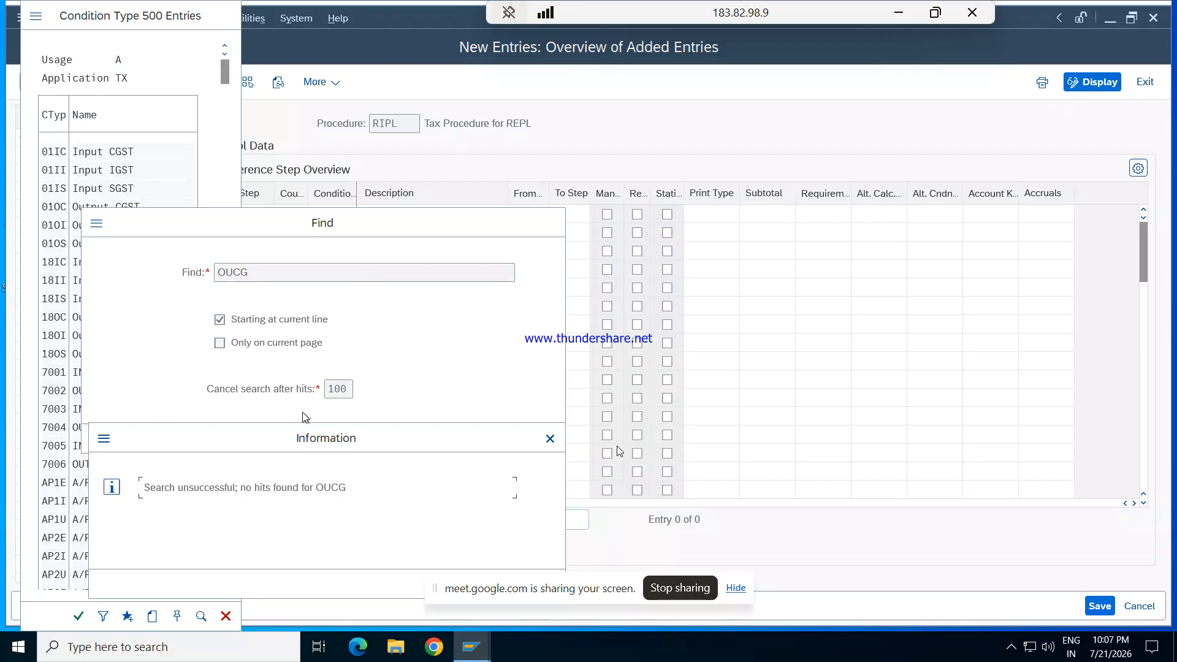
{"action": "key", "text": "Return"}
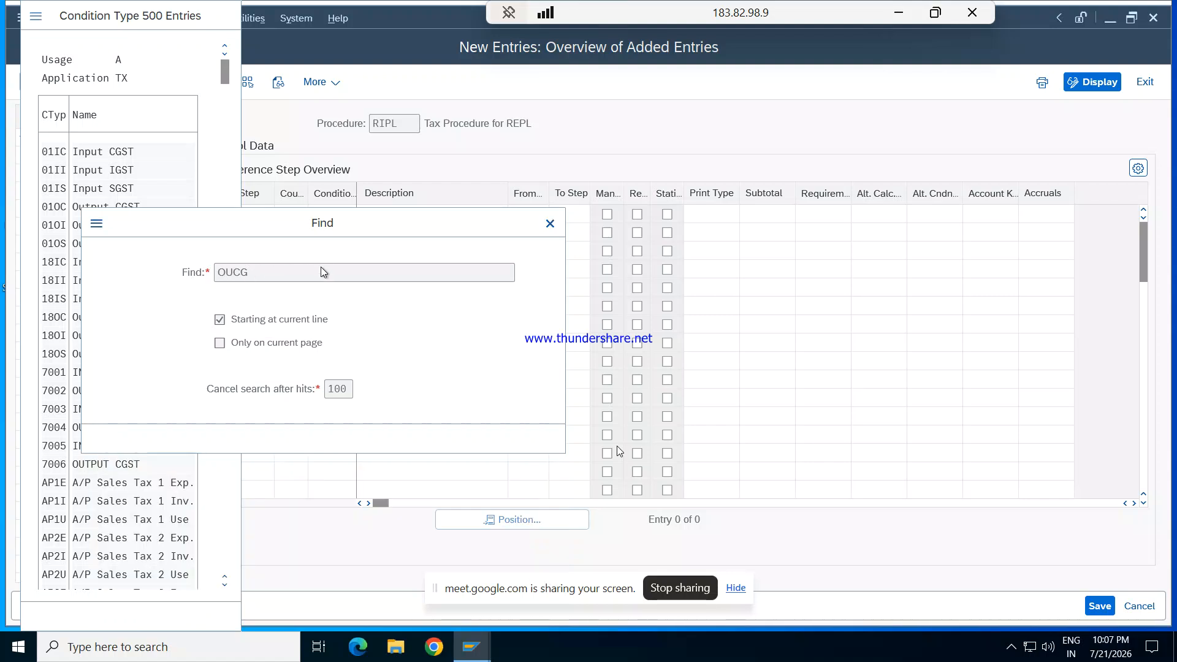
{"action": "left_click", "coordinate": [252, 276]}
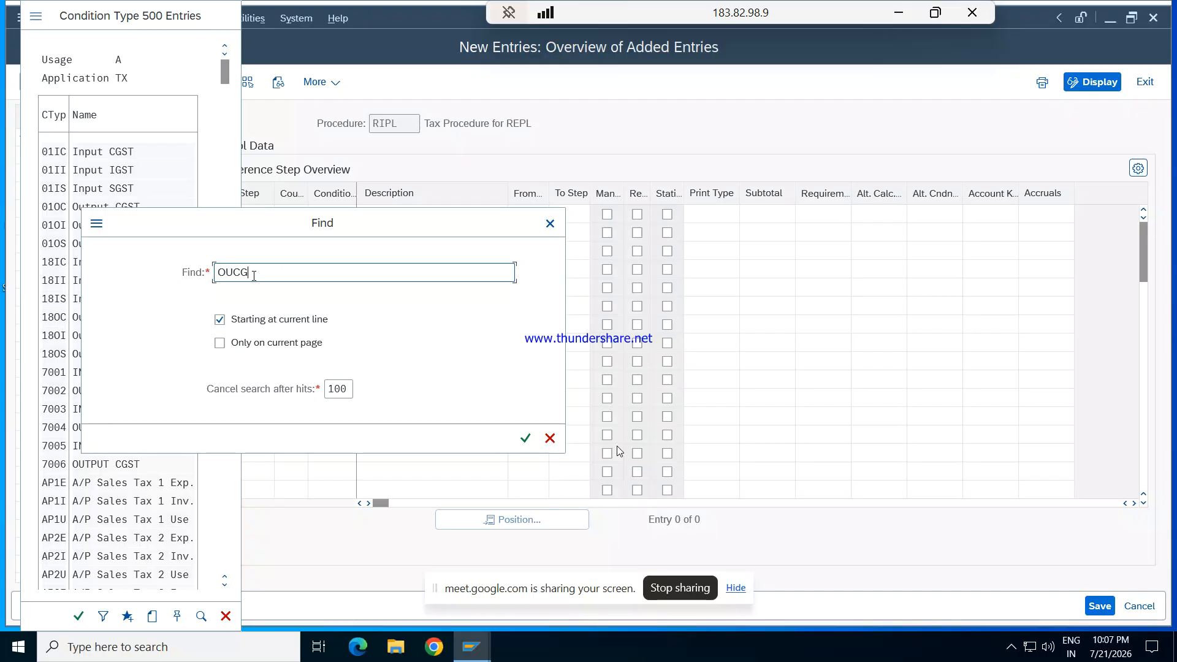
{"action": "key", "text": "BackSpace"}
{"action": "type", "text": "S"}
{"action": "key", "text": "Return"}
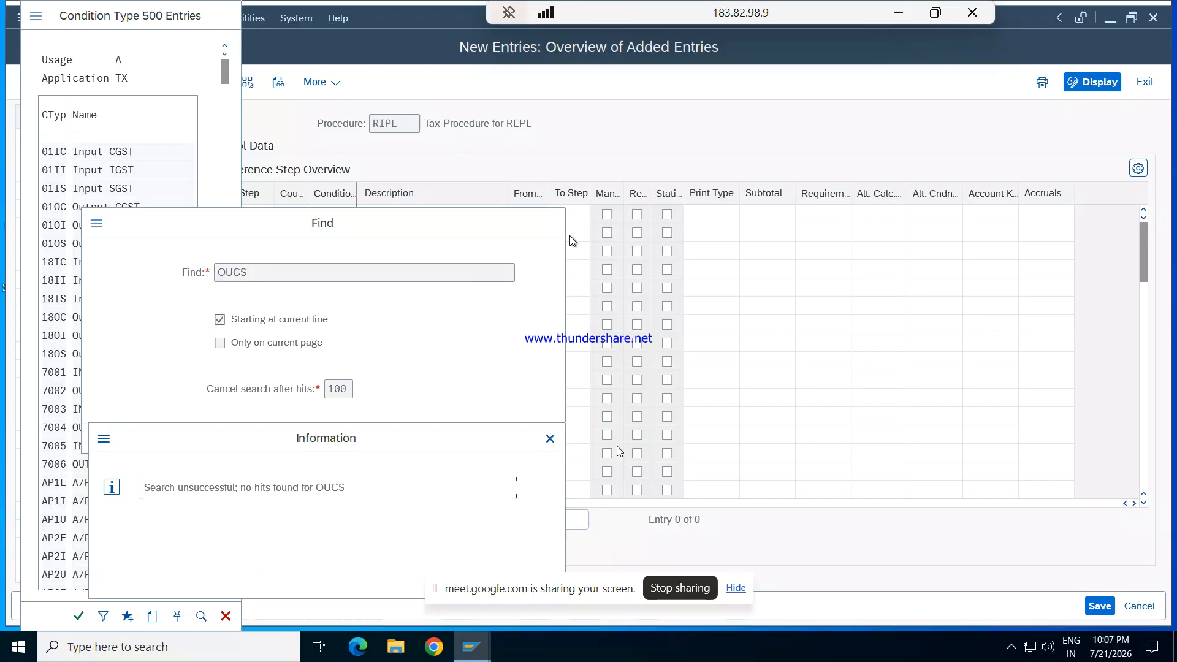
{"action": "key", "text": "Return"}
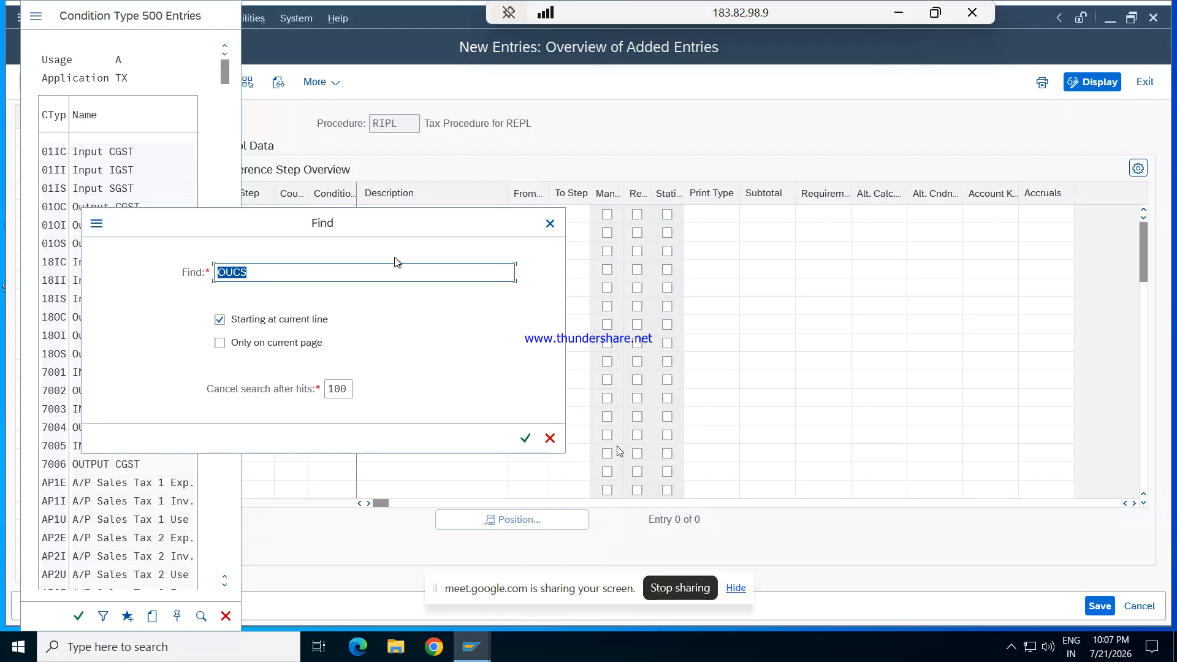
- Broaden the condition type search to OU, look through the hits for an output CGST type for REPL and close the hit list
{"action": "left_click", "coordinate": [352, 270]}
{"action": "key", "text": "BackSpace"}
{"action": "key", "text": "BackSpace"}
{"action": "key", "text": "Return"}
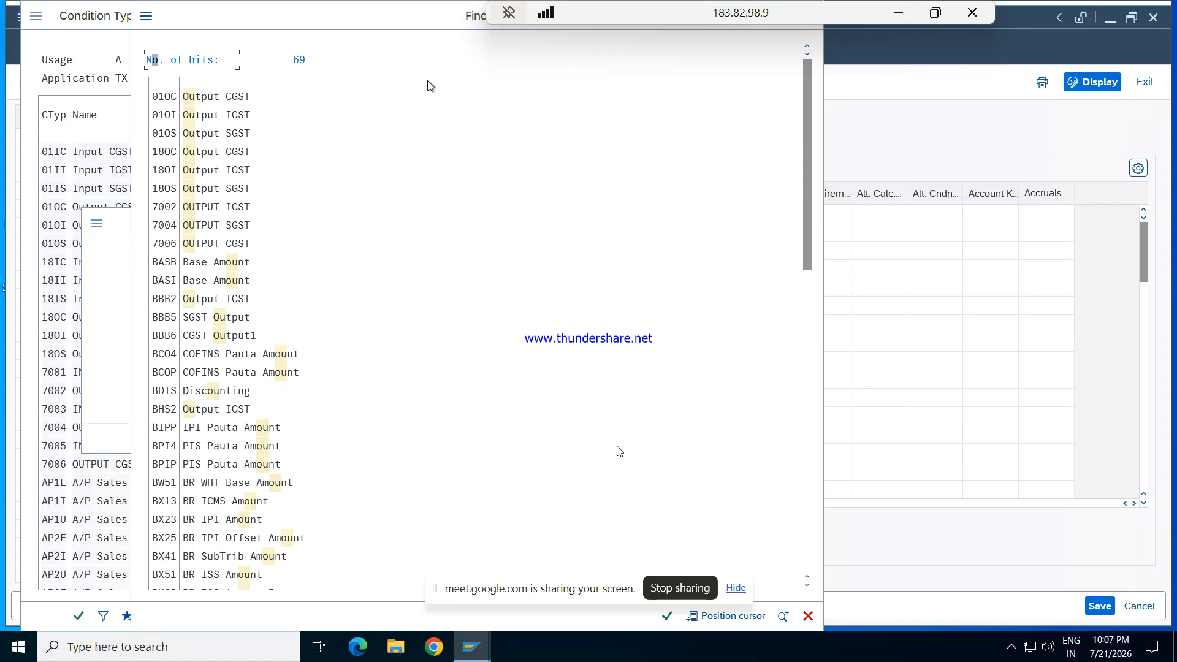
{"action": "left_click_drag", "start_coordinate": [413, 22], "coordinate": [277, 135]}
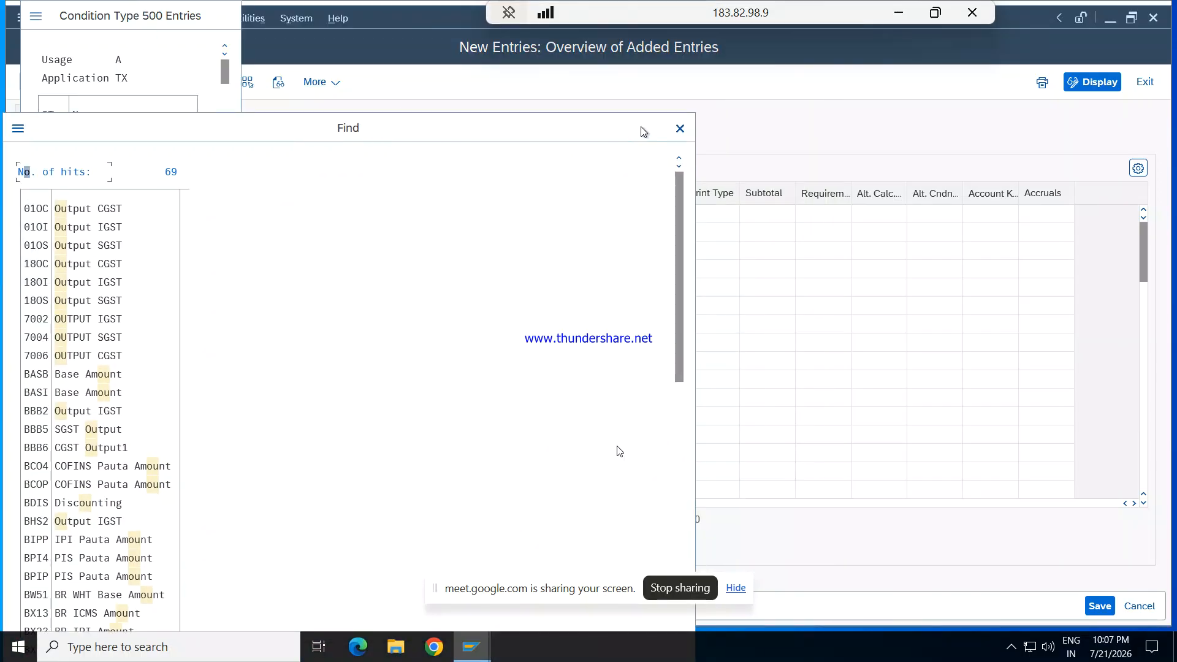
{"action": "left_click", "coordinate": [680, 128]}
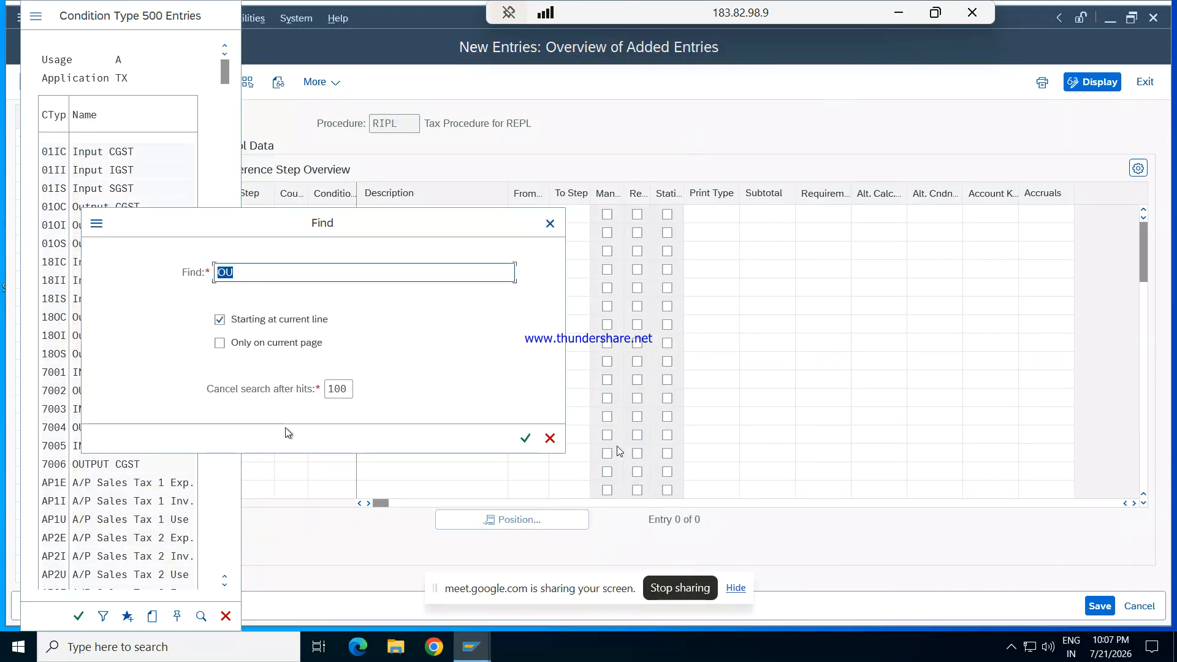
- Search the condition type list for REPL, check the hits for output types, and close the hit list and search
{"action": "key", "text": "BackSpace"}
{"action": "type", "text": "REPL"}
{"action": "key", "text": "Return"}
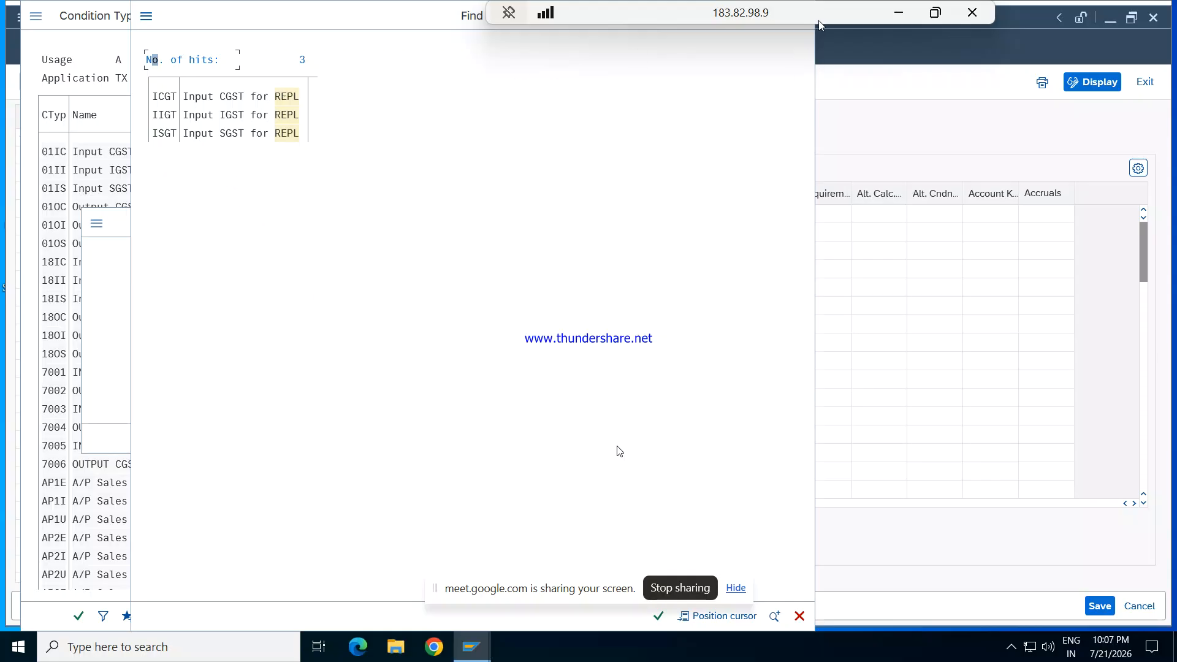
{"action": "left_click_drag", "start_coordinate": [423, 23], "coordinate": [338, 107]}
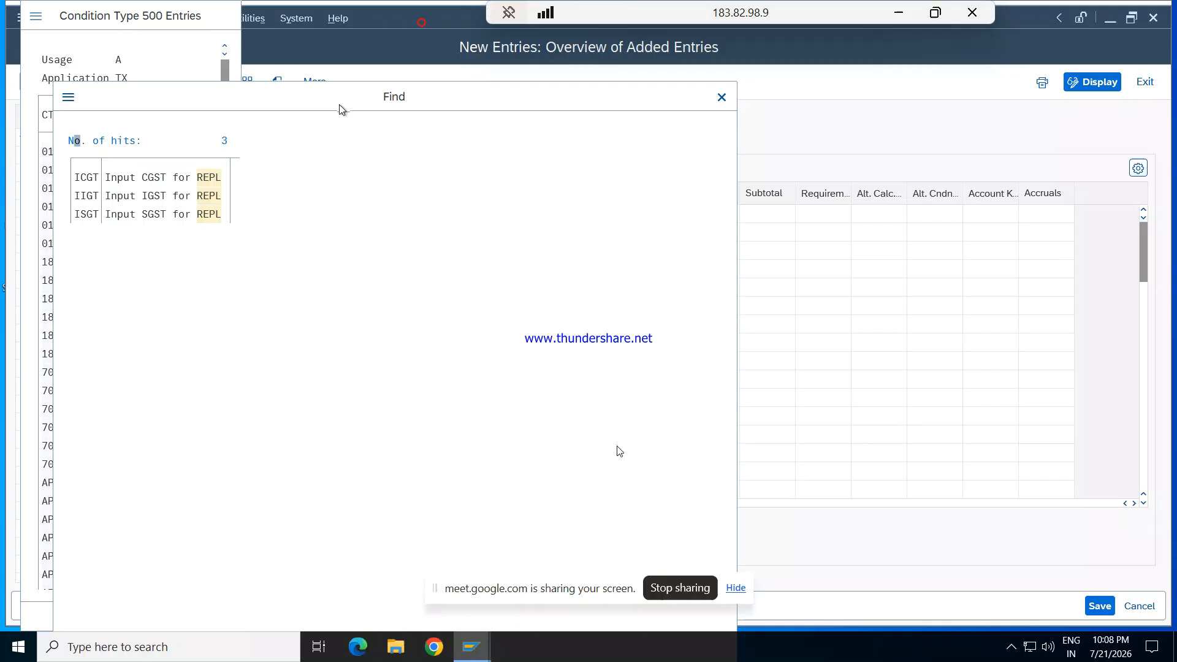
{"action": "left_click", "coordinate": [715, 100]}
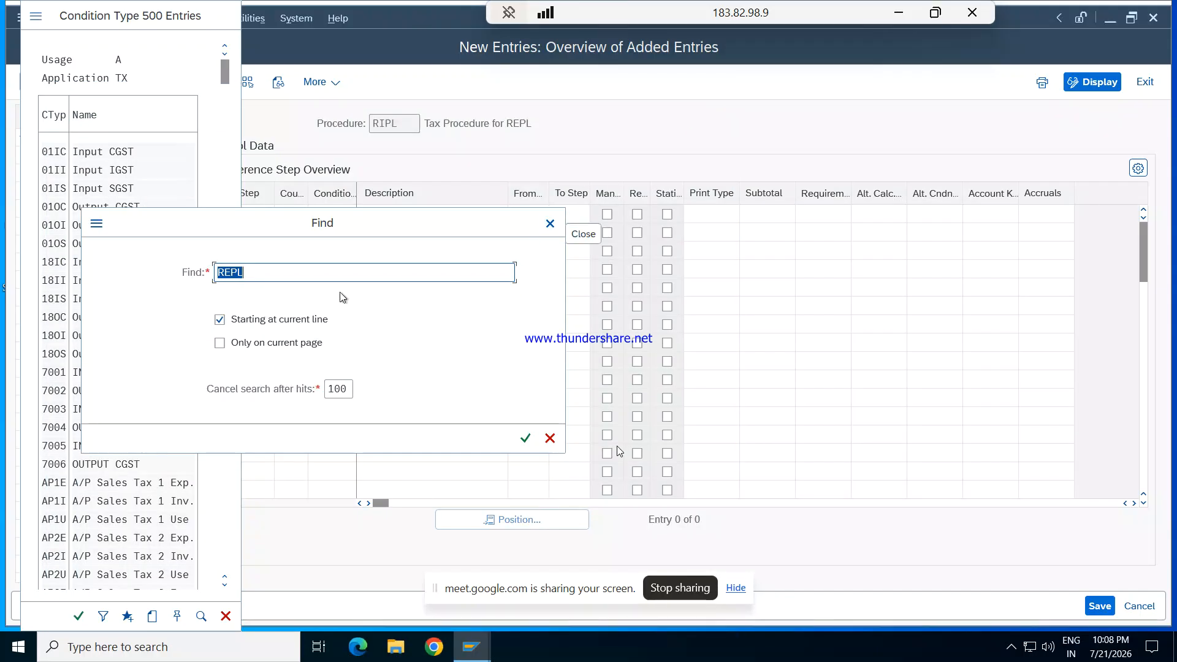
{"action": "left_click", "coordinate": [550, 223]}
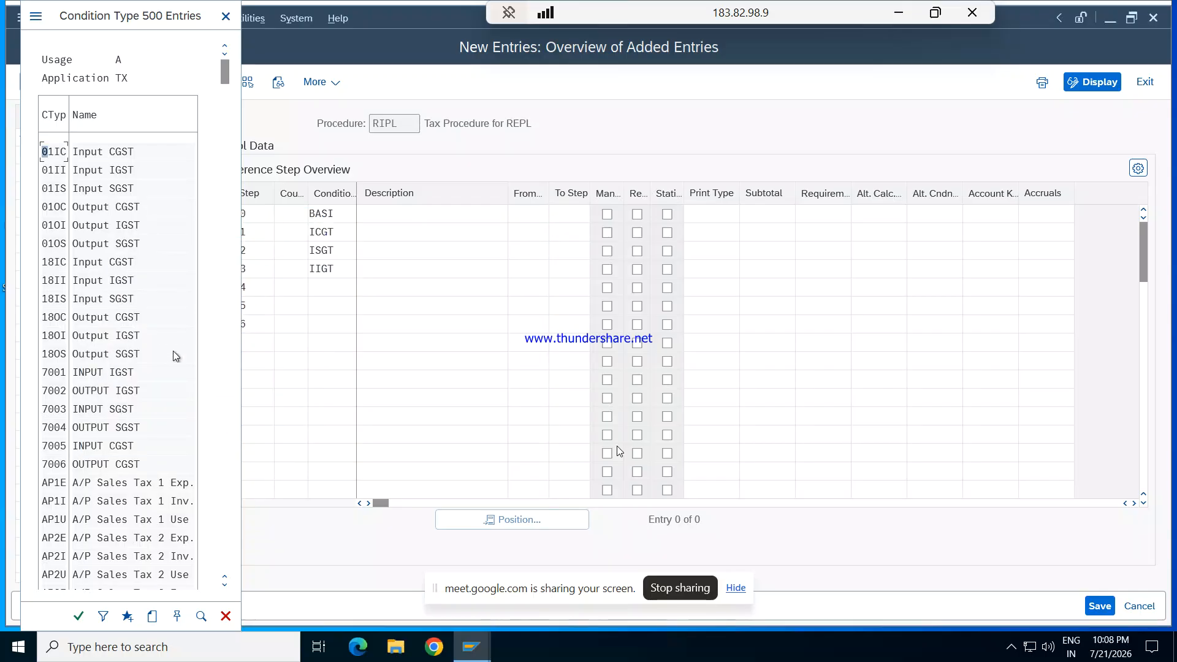
- Look through the condition type list down to its end for REPL output types and close the list without choosing one
{"action": "left_click", "coordinate": [228, 326]}
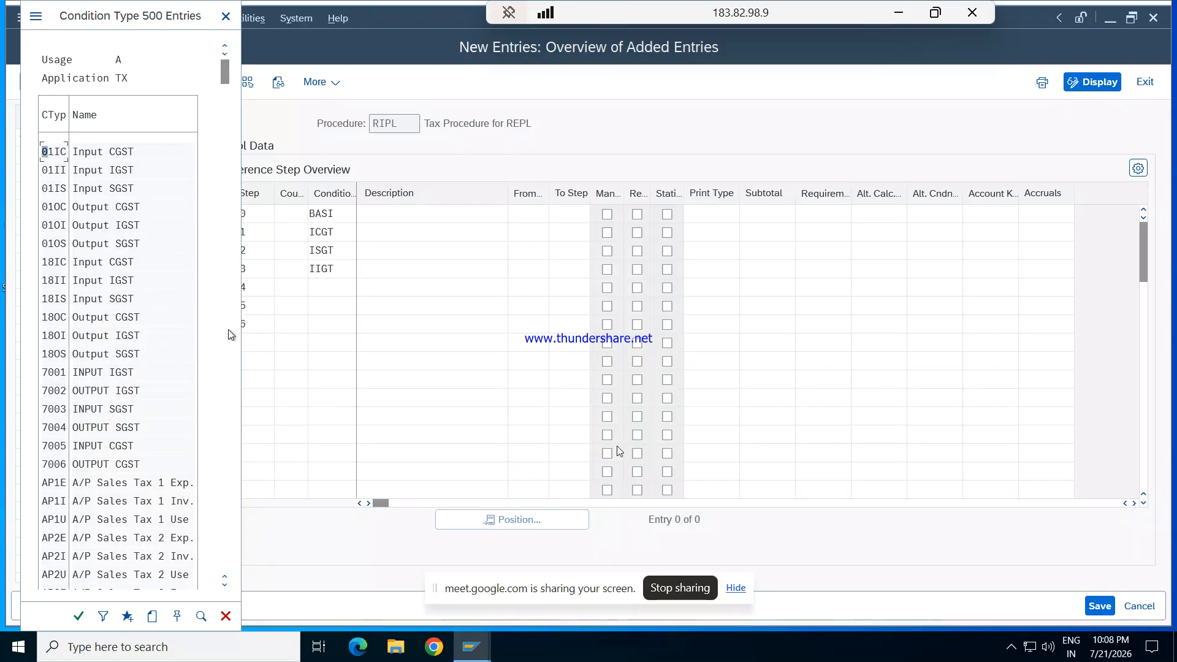
{"action": "left_click", "coordinate": [218, 269]}
{"action": "left_click_drag", "start_coordinate": [221, 104], "coordinate": [228, 491]}
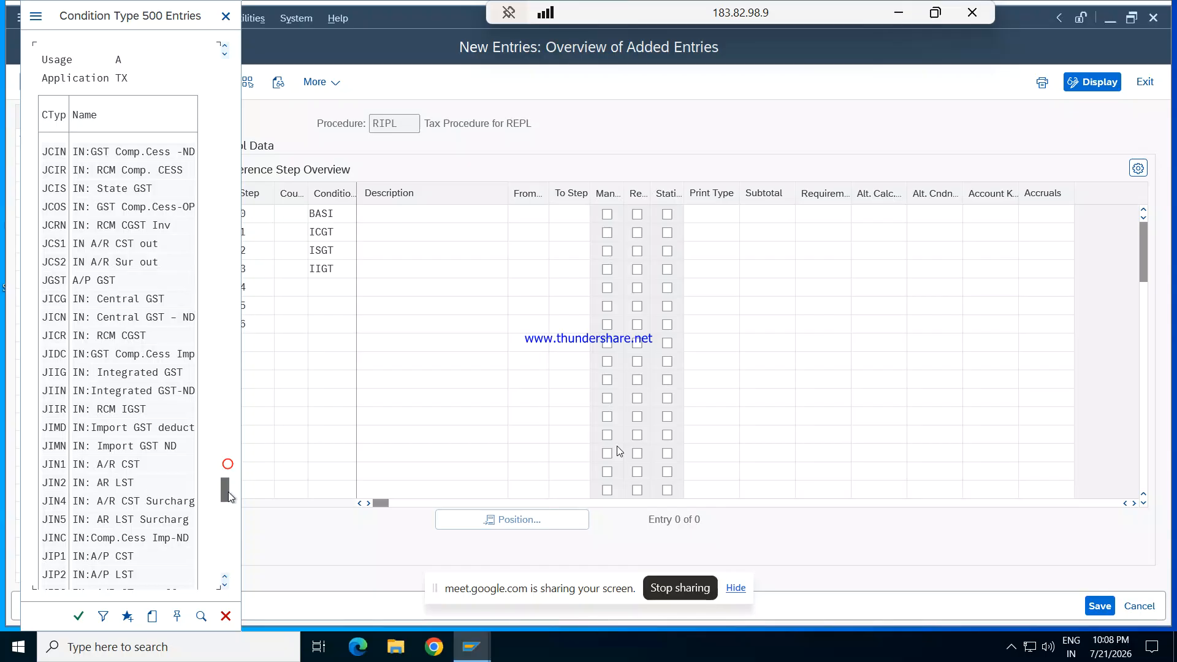
{"action": "left_click_drag", "start_coordinate": [228, 491], "coordinate": [227, 579]}
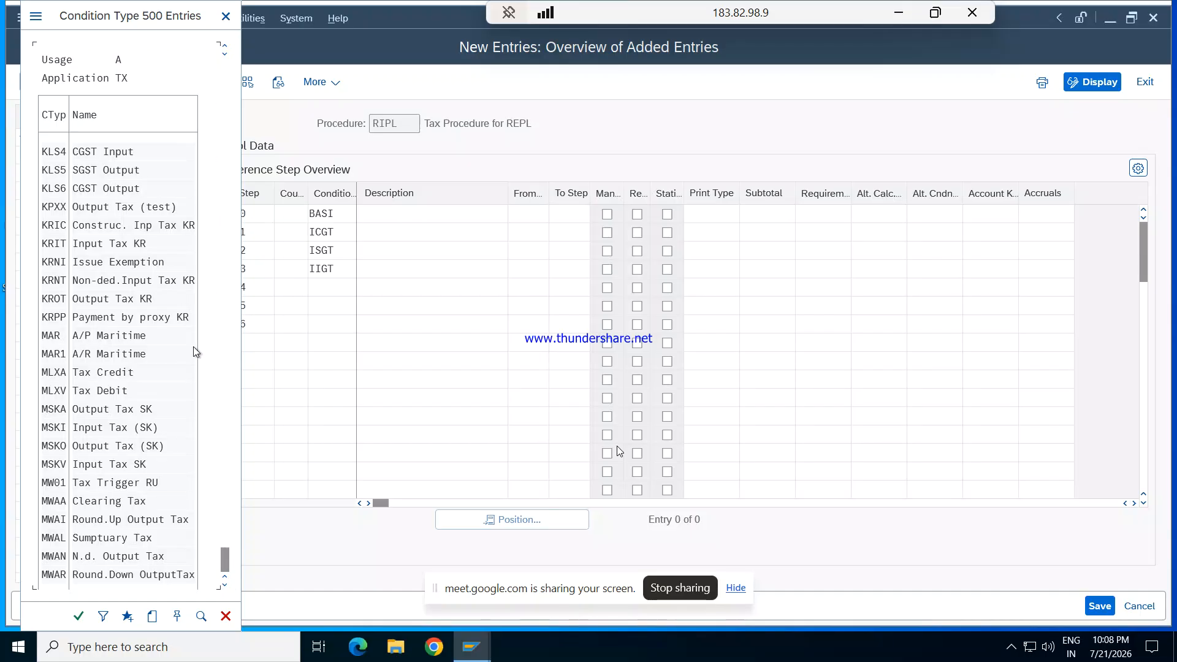
{"action": "left_click", "coordinate": [225, 17]}
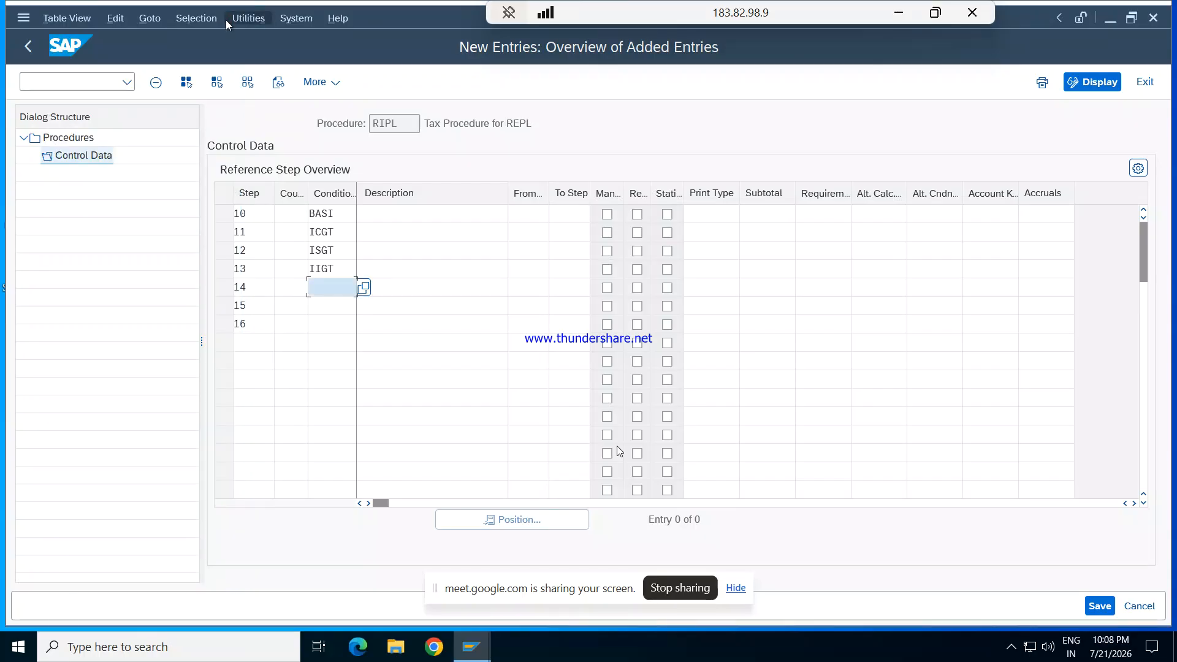
- Reopen the condition type value list for step 14 and search from its last entries for OUTPUT REPL
{"action": "left_click", "coordinate": [364, 287]}
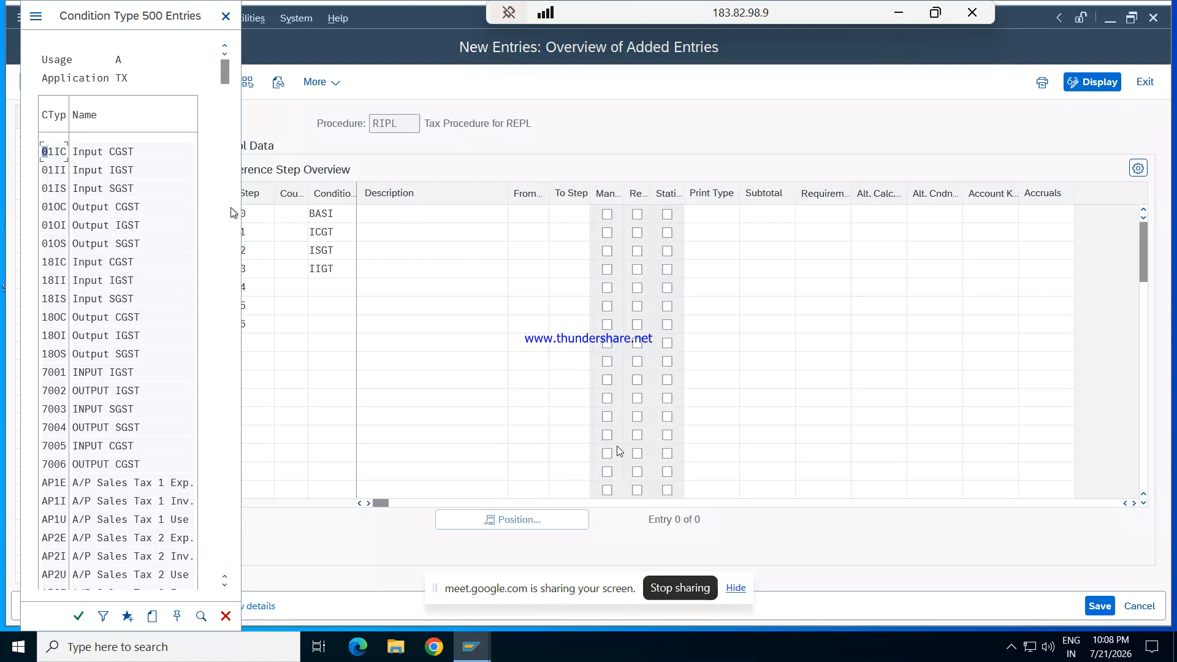
{"action": "left_click", "coordinate": [227, 76]}
{"action": "left_click_drag", "start_coordinate": [230, 82], "coordinate": [223, 595]}
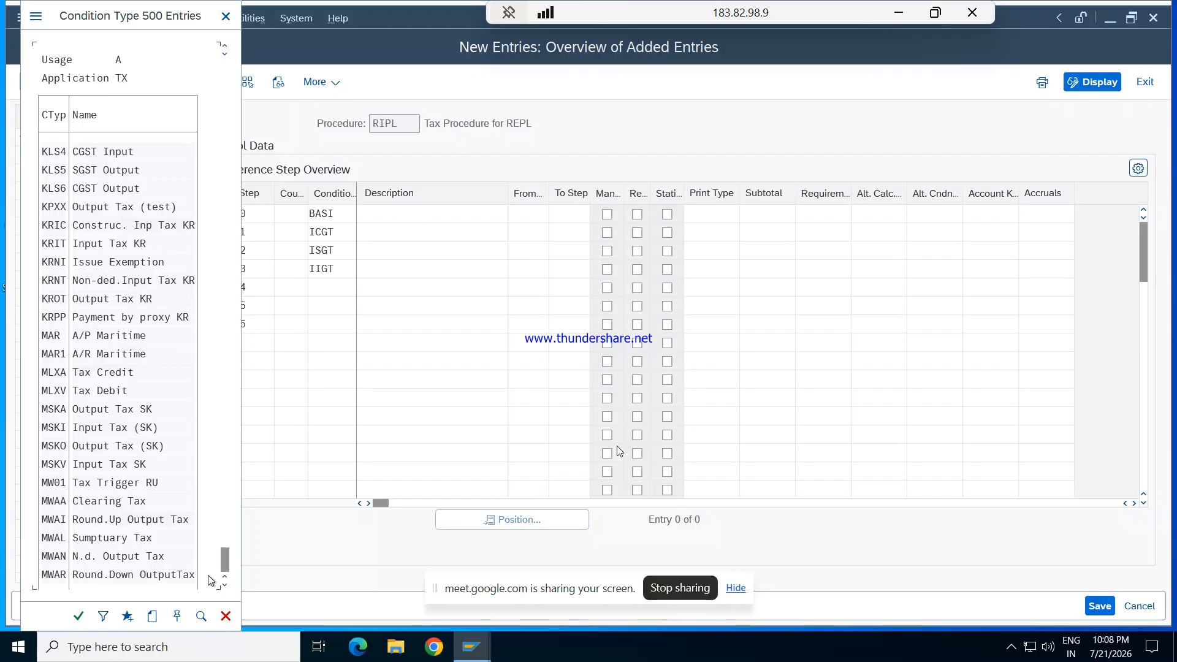
{"action": "left_click", "coordinate": [202, 617]}
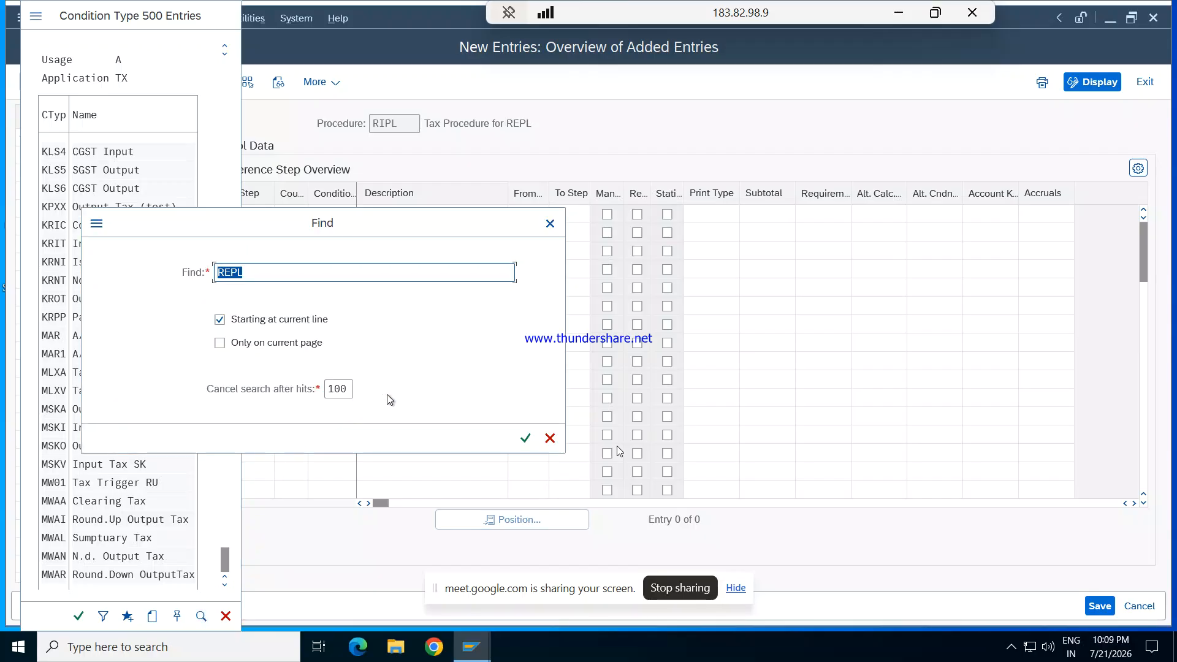
{"action": "type", "text": "OUTPUT REPL"}
{"action": "key", "text": "Return"}
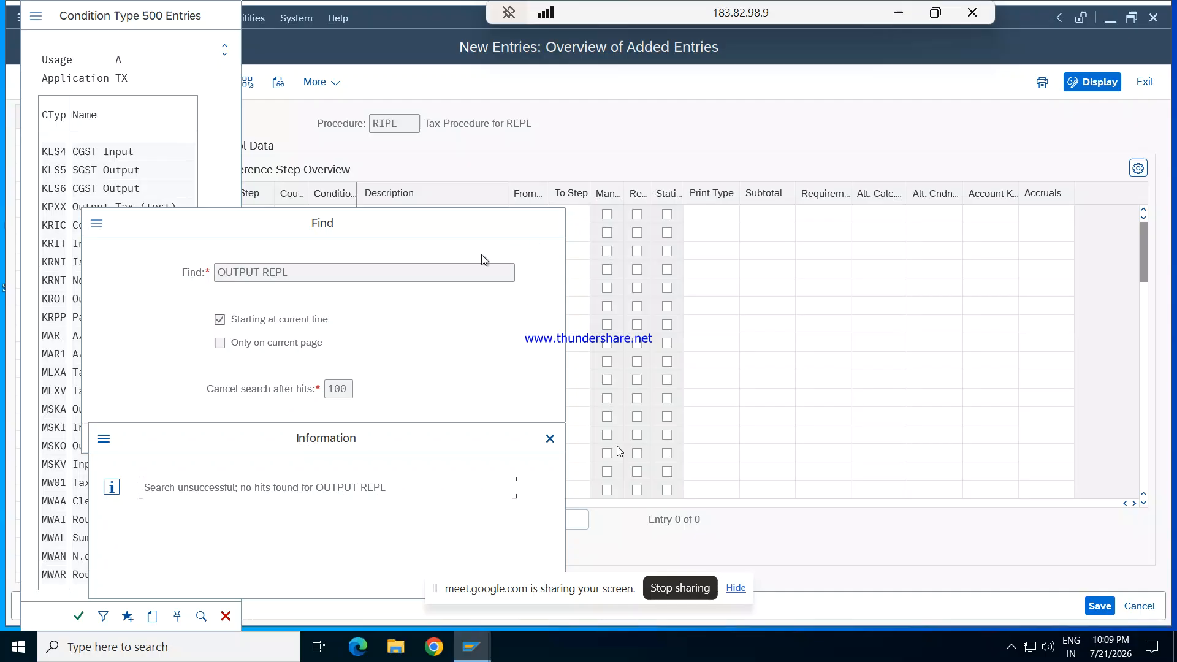
{"action": "key", "text": "Return"}
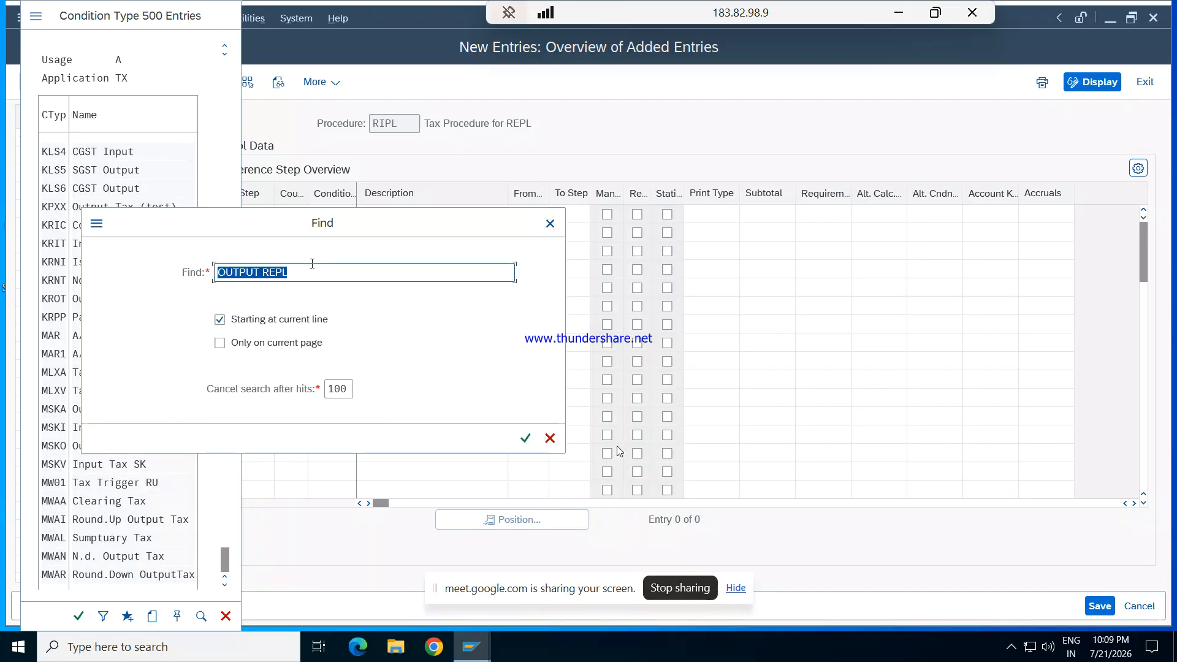
- Shorten the condition type search to OUTPUT, look through the hits, and close the hit list and search
{"action": "left_click", "coordinate": [310, 273]}
{"action": "key", "text": "BackSpace"}
{"action": "key", "text": "BackSpace"}
{"action": "key", "text": "BackSpace"}
{"action": "key", "text": "BackSpace"}
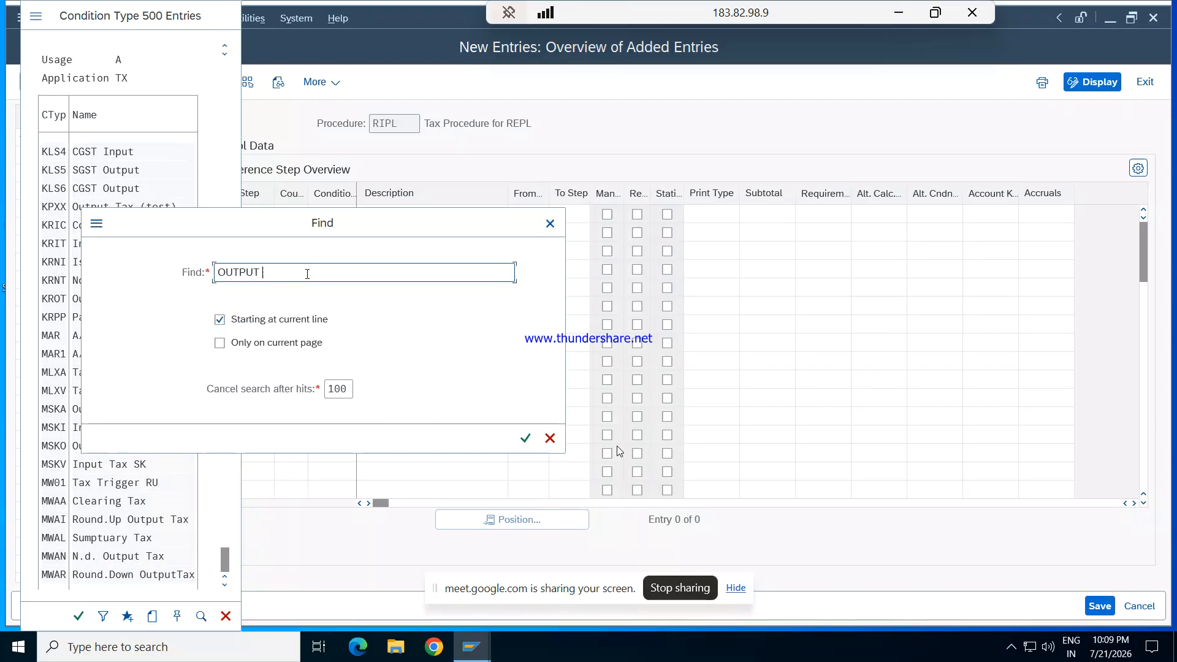
{"action": "key", "text": "Return"}
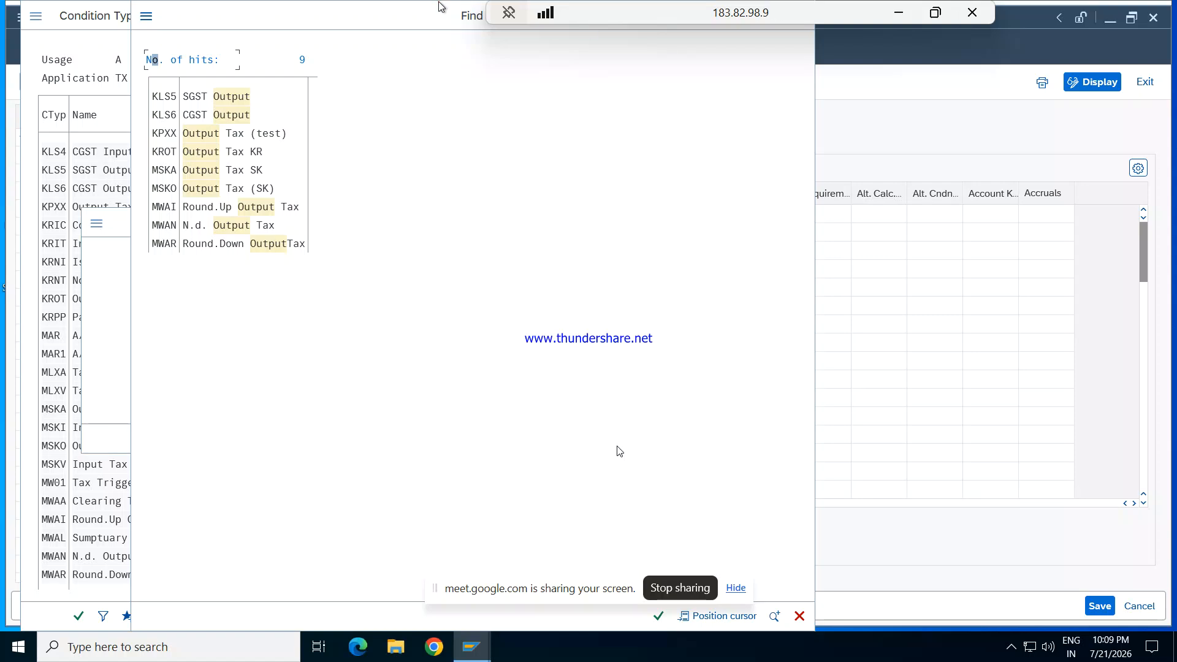
{"action": "left_click_drag", "start_coordinate": [444, 8], "coordinate": [344, 71]}
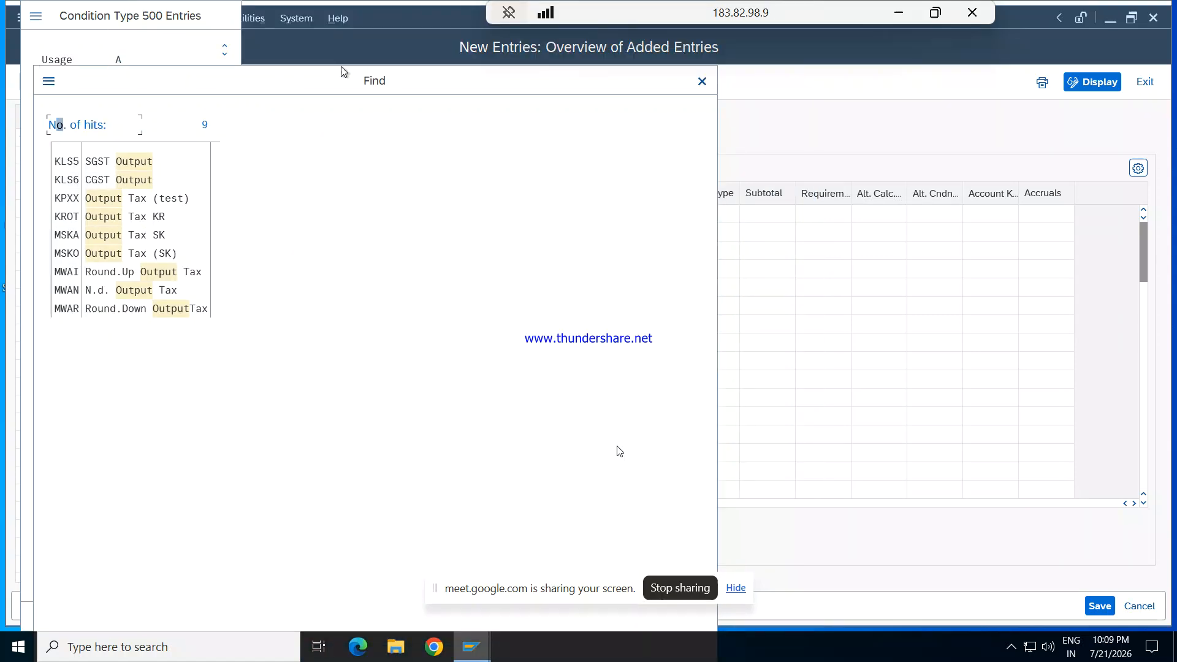
{"action": "left_click", "coordinate": [701, 81]}
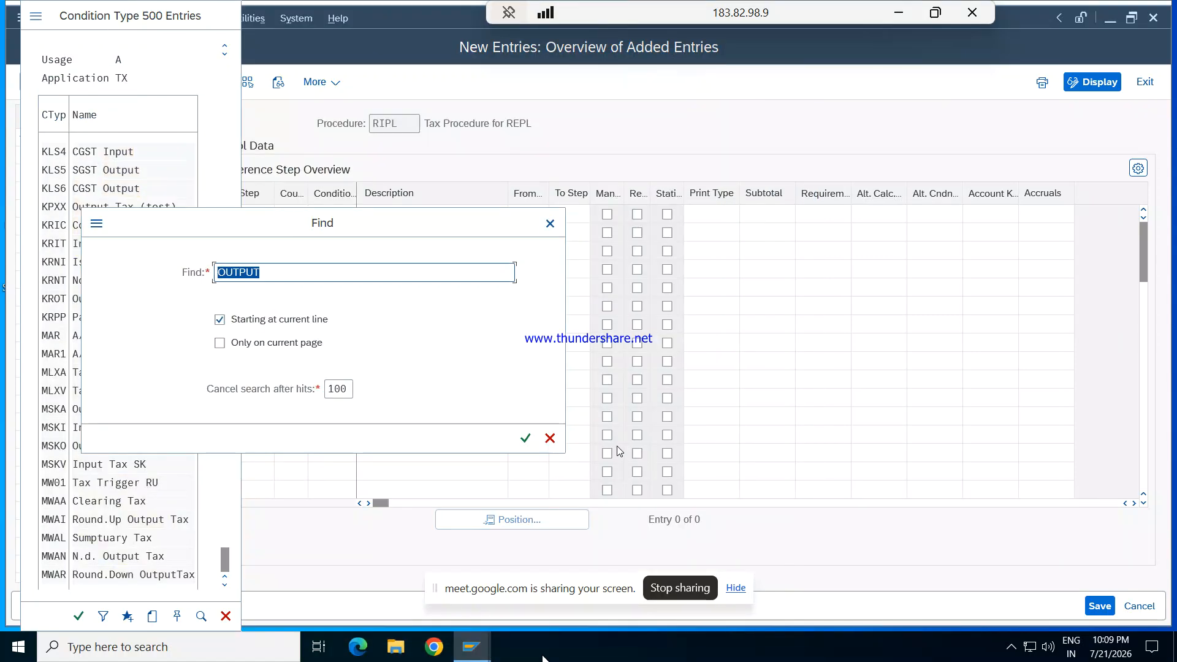
{"action": "left_click", "coordinate": [550, 224]}
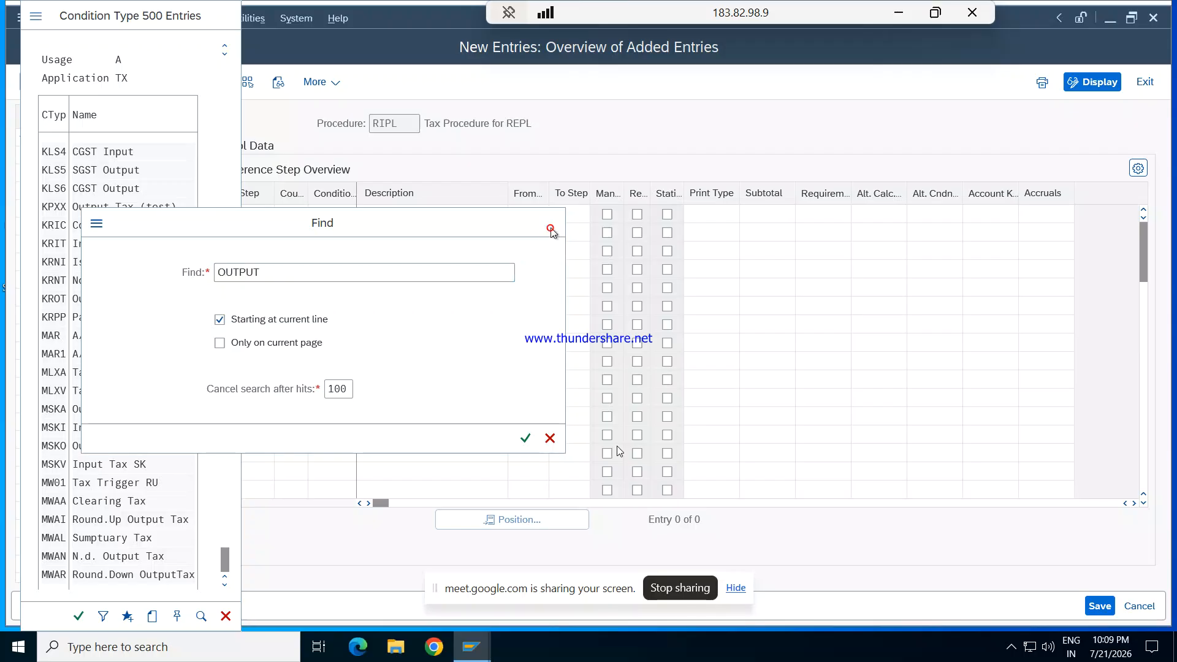
- Switch to the SAP Easy Access session and run transaction OBCN to check the tax processing keys for REPL
{"action": "mouse_move", "coordinate": [461, 650]}
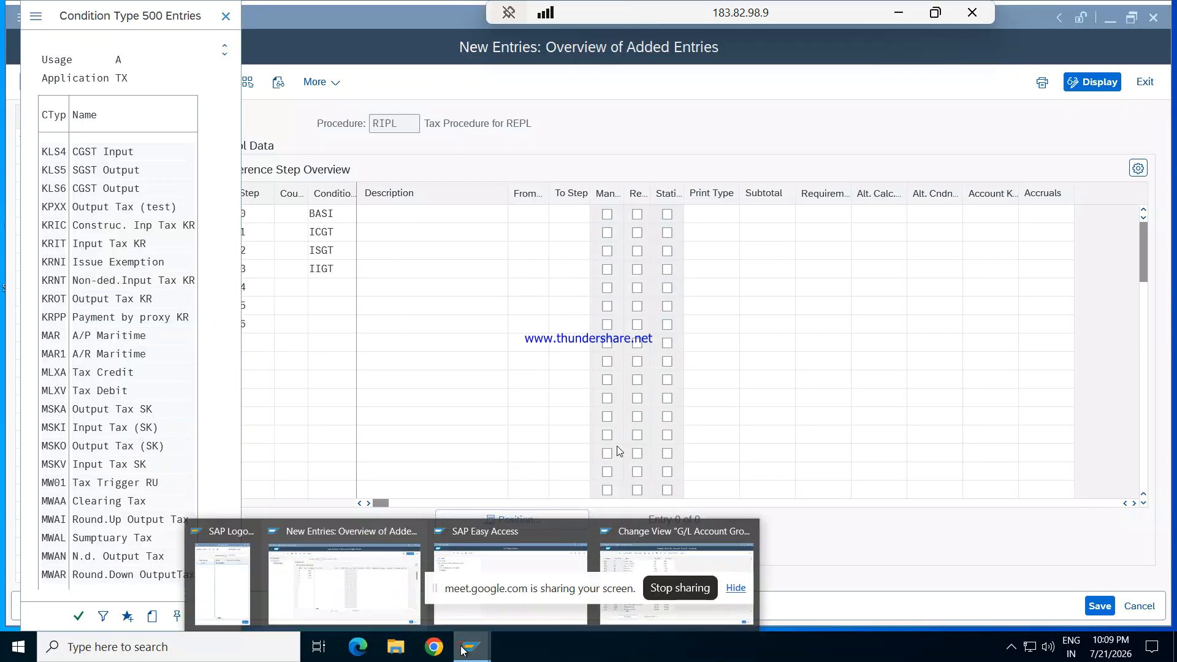
{"action": "left_click", "coordinate": [447, 562]}
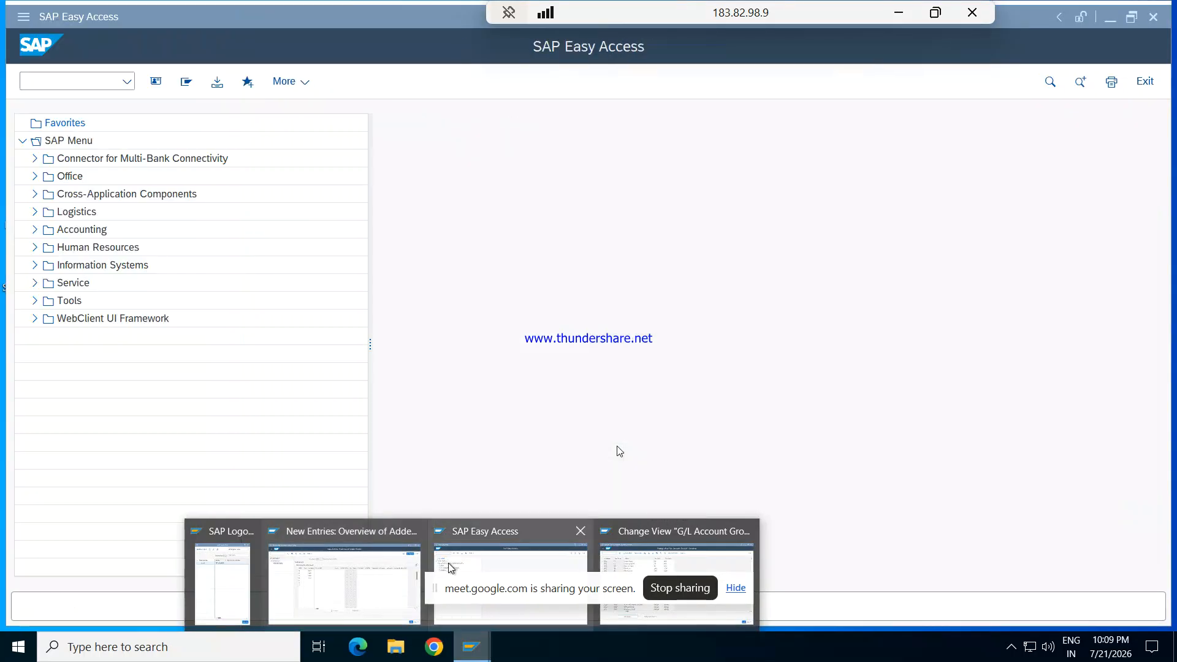
{"action": "left_click", "coordinate": [498, 548]}
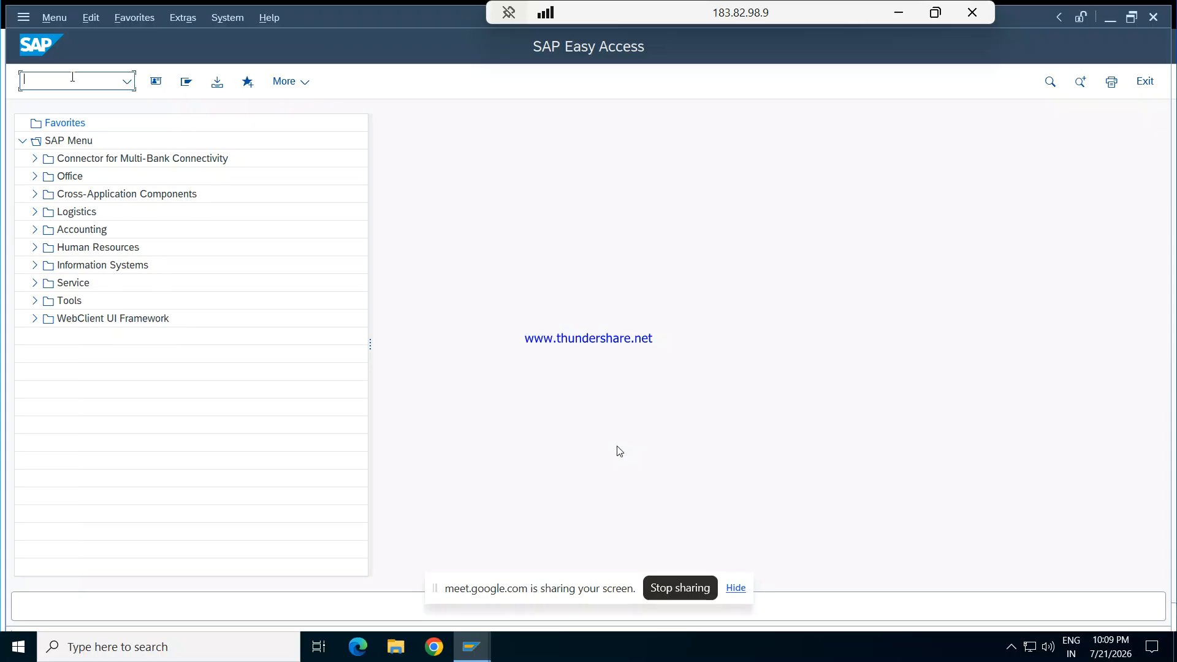
{"action": "type", "text": "OBCN"}
{"action": "key", "text": "Return"}
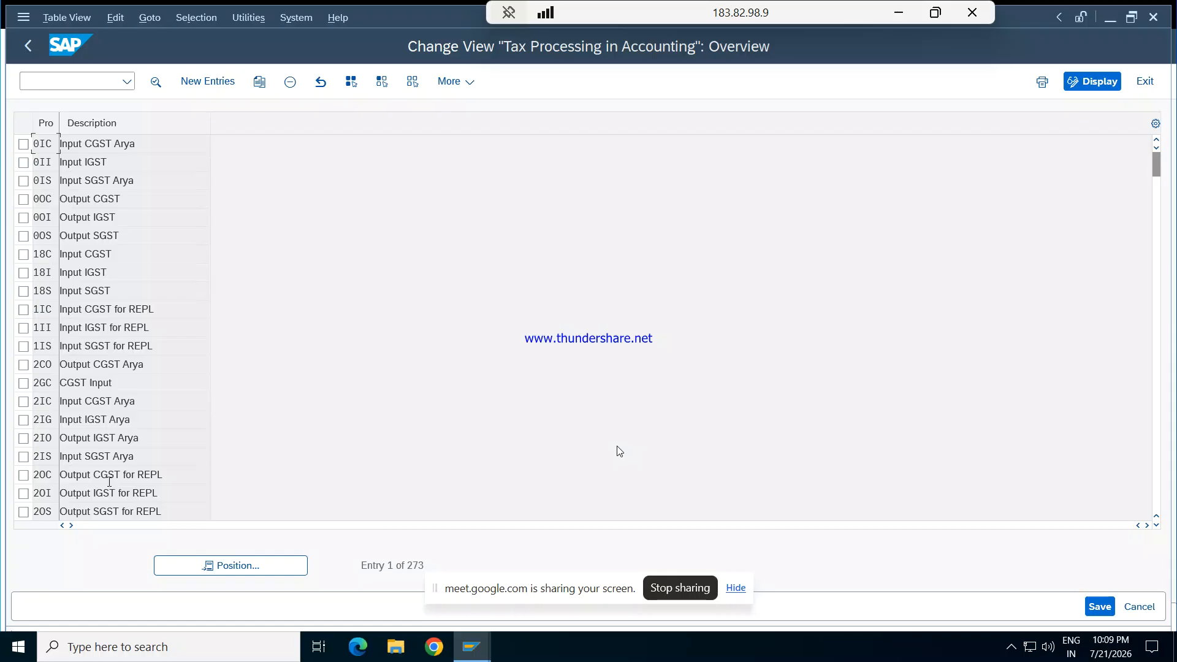
- Run transaction OBYZ in this session and open the overview of condition types
{"action": "left_click", "coordinate": [57, 81]}
{"action": "type", "text": "OBYZ"}
{"action": "key", "text": "Return"}
{"action": "left_click", "coordinate": [52, 74]}
{"action": "type", "text": "/NOBYZ"}
{"action": "key", "text": "Return"}
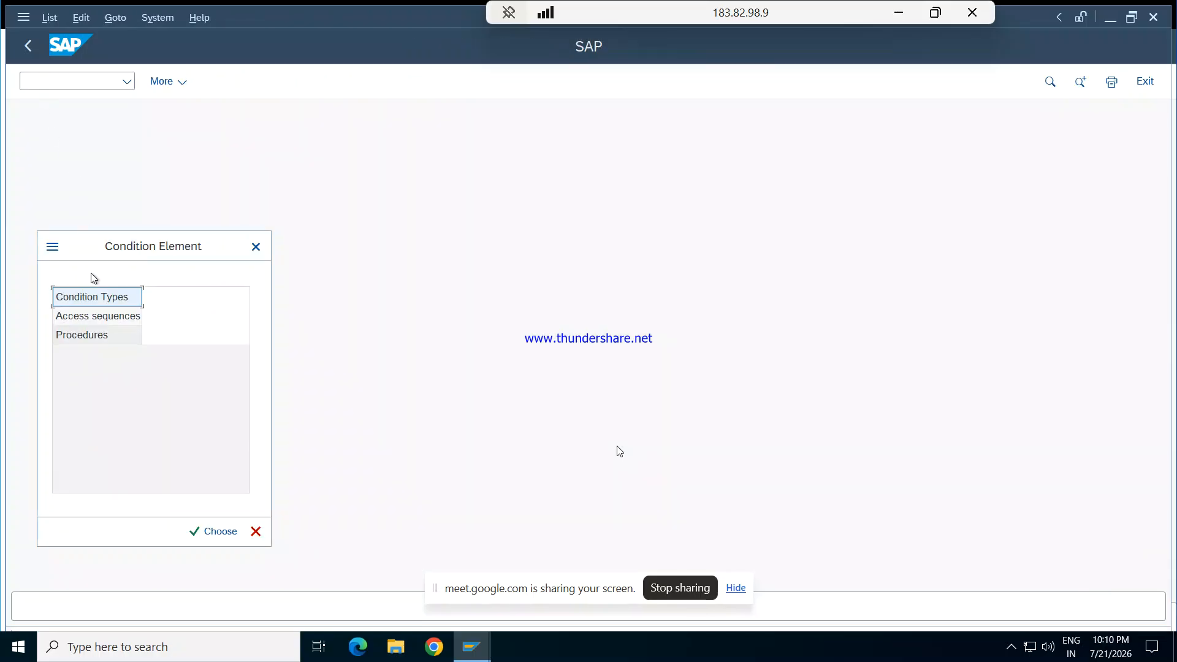
{"action": "double_click", "coordinate": [95, 297]}
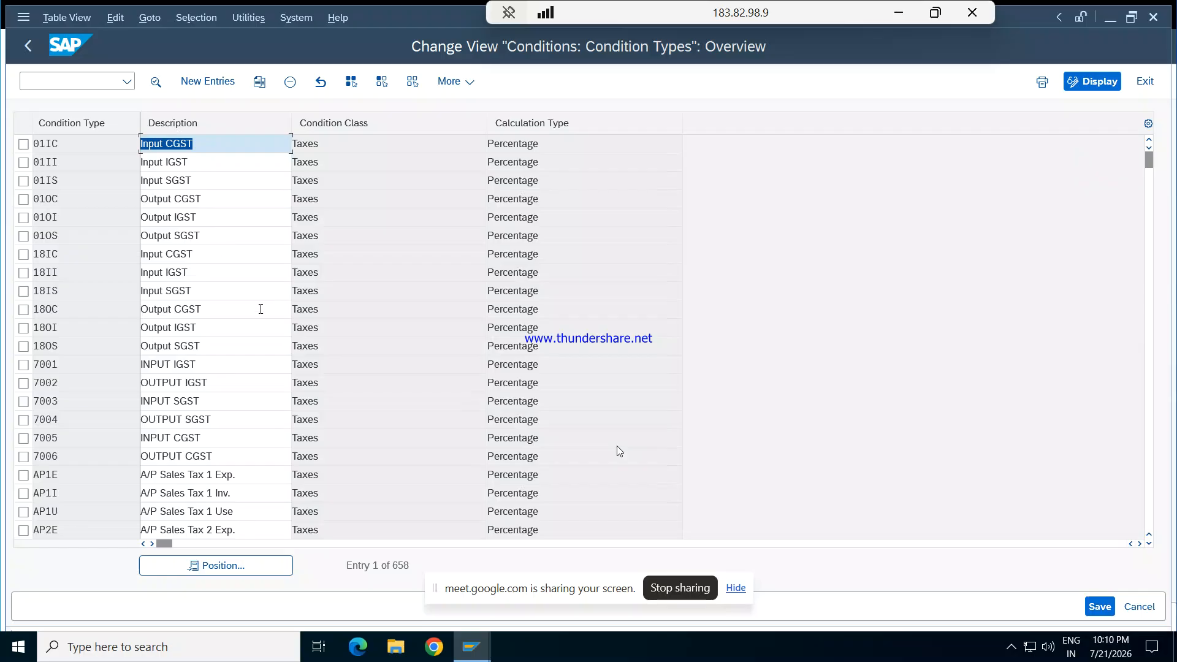
- Position the condition types overview at entries beginning with OT to look up the output GST conditions for REPL
{"action": "left_click", "coordinate": [211, 569]}
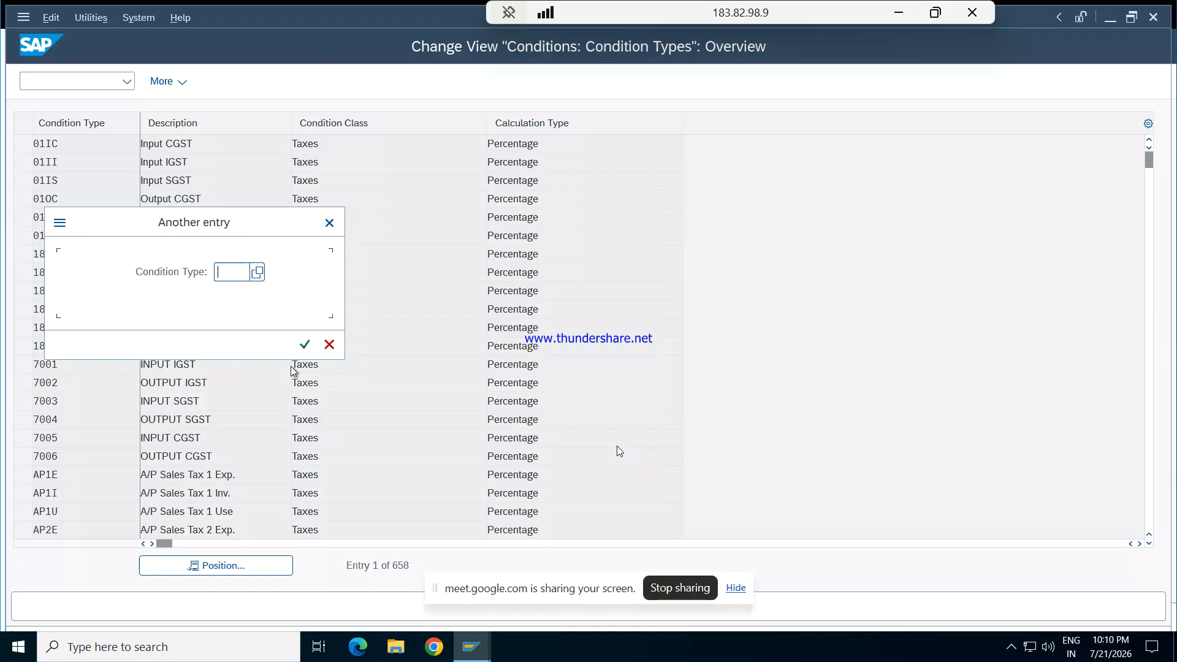
{"action": "type", "text": "0"}
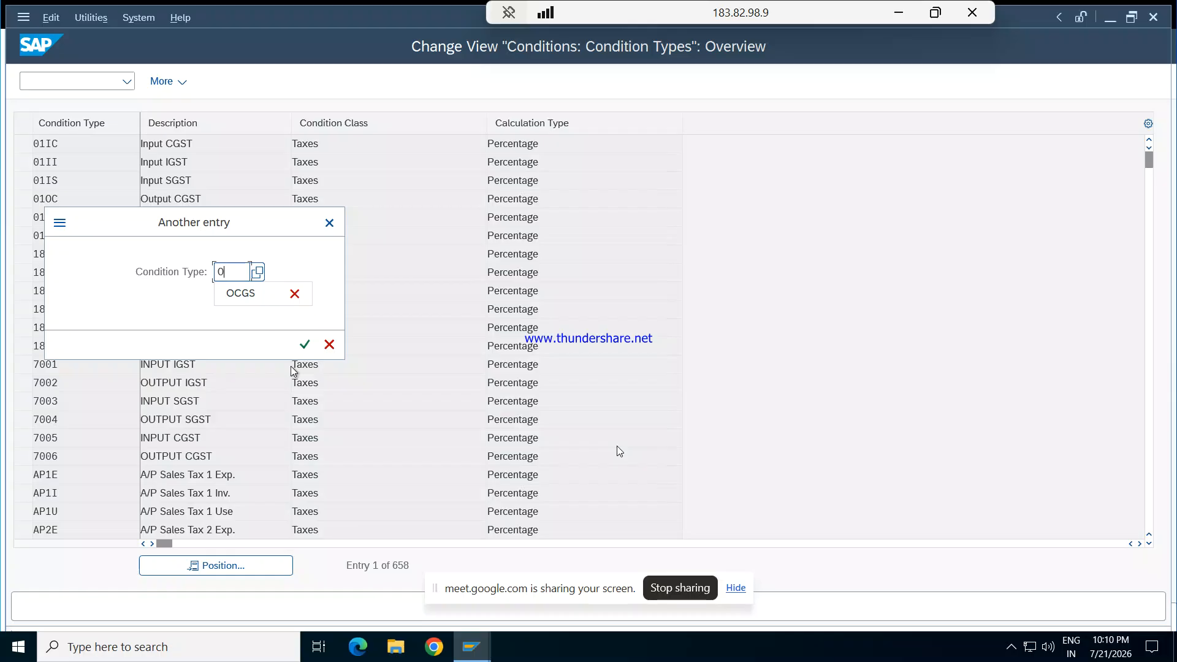
{"action": "type", "text": "U"}
{"action": "key", "text": "BackSpace"}
{"action": "type", "text": "T"}
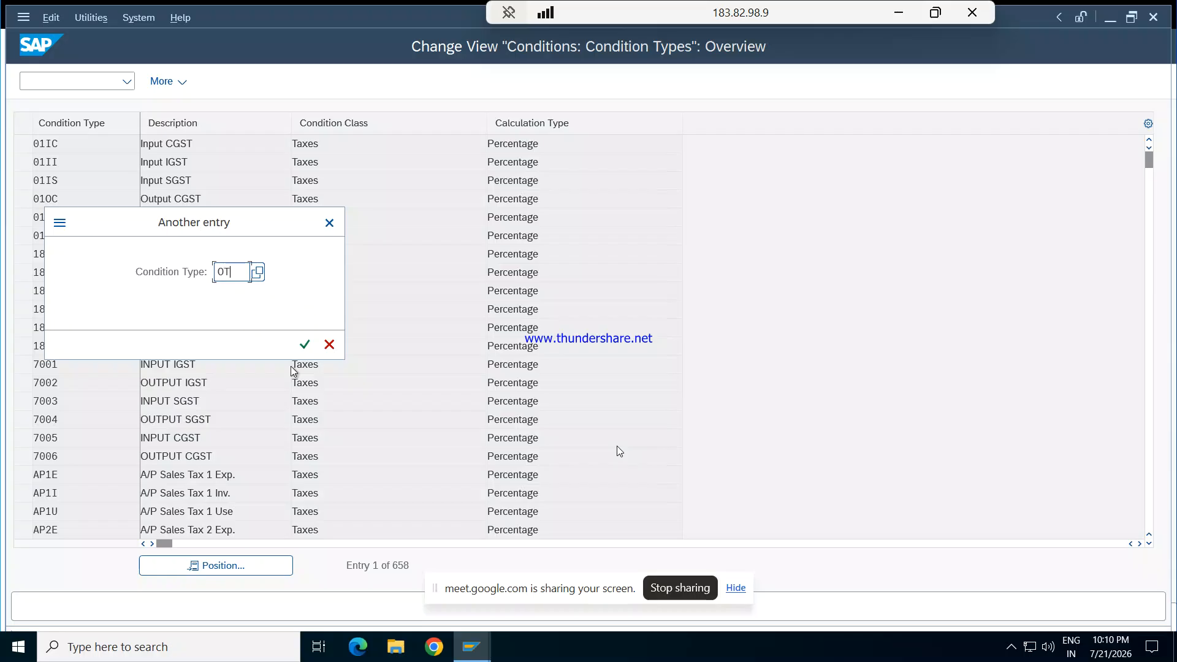
{"action": "key", "text": "Return"}
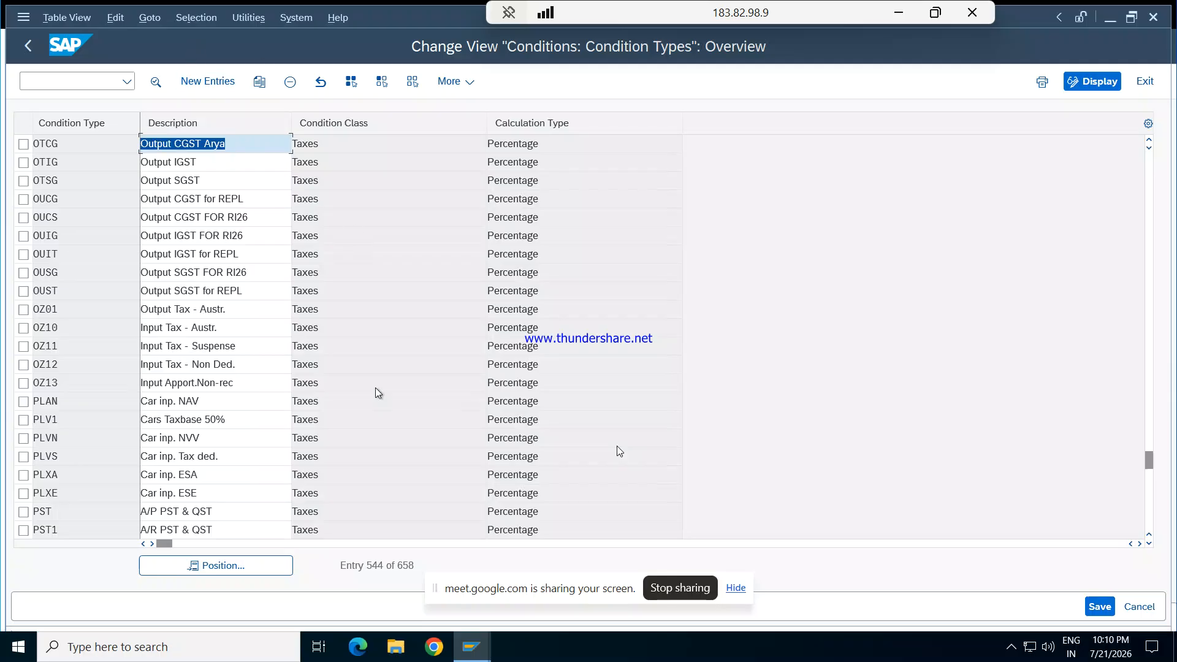
- Return to the RIPL control data, dismiss the condition type list, and assign OUCG to step 14 and OUST to step 15
{"action": "left_click", "coordinate": [472, 647]}
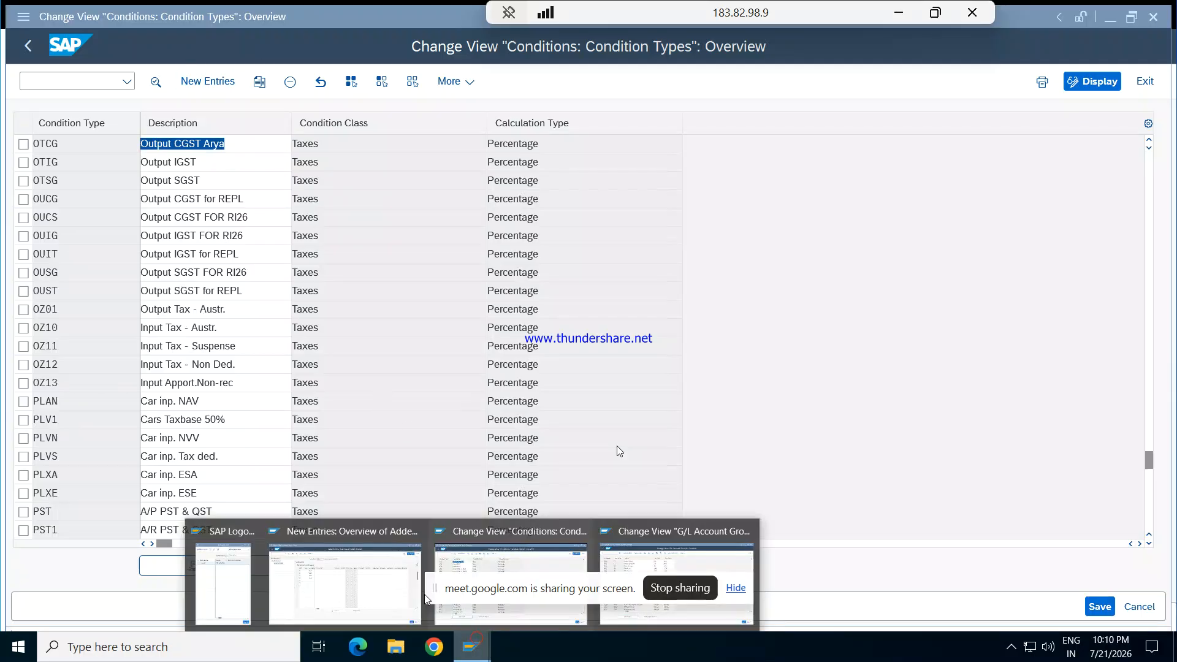
{"action": "left_click", "coordinate": [359, 563]}
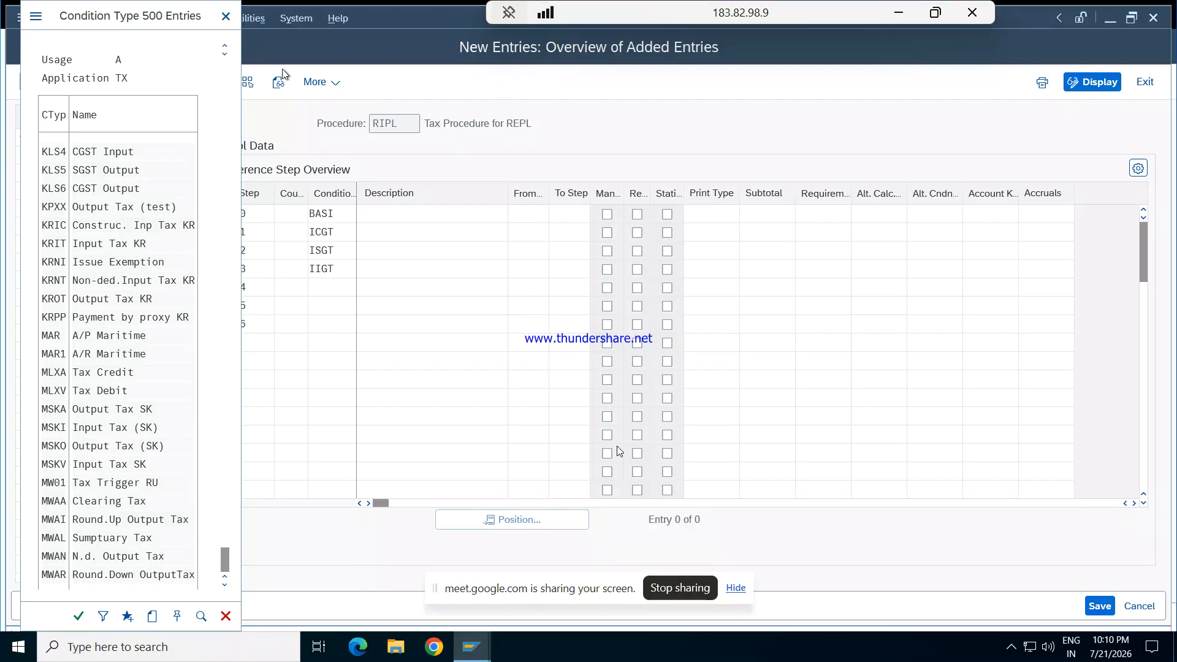
{"action": "left_click", "coordinate": [225, 16]}
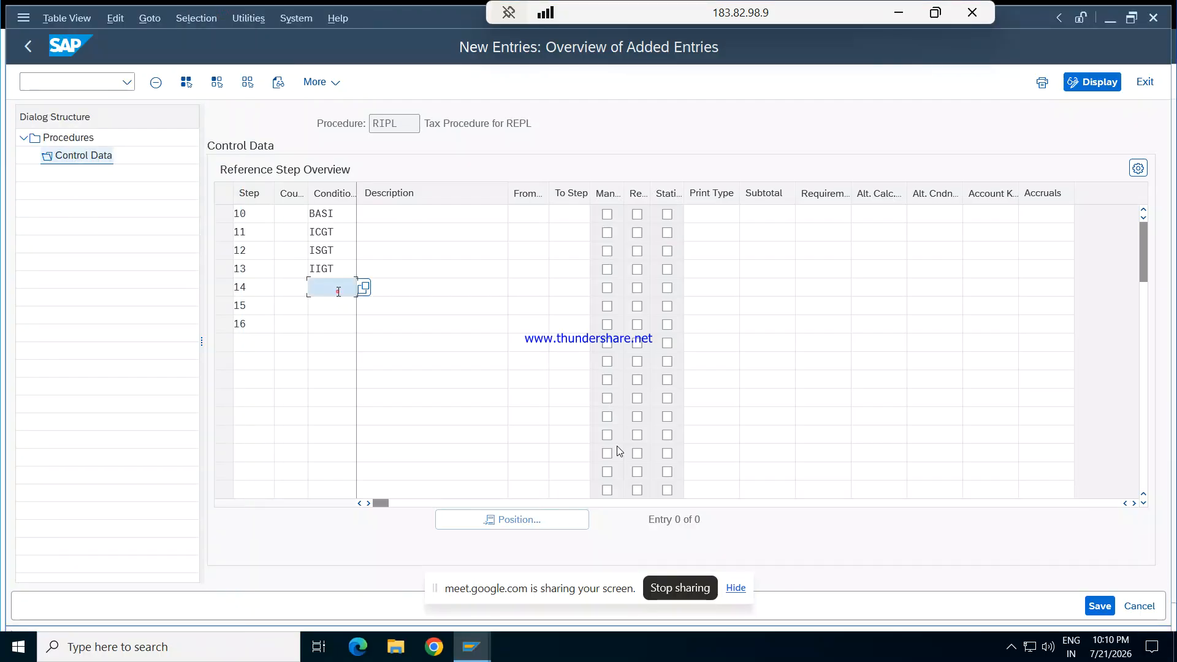
{"action": "type", "text": "OUCG"}
{"action": "left_click", "coordinate": [325, 302]}
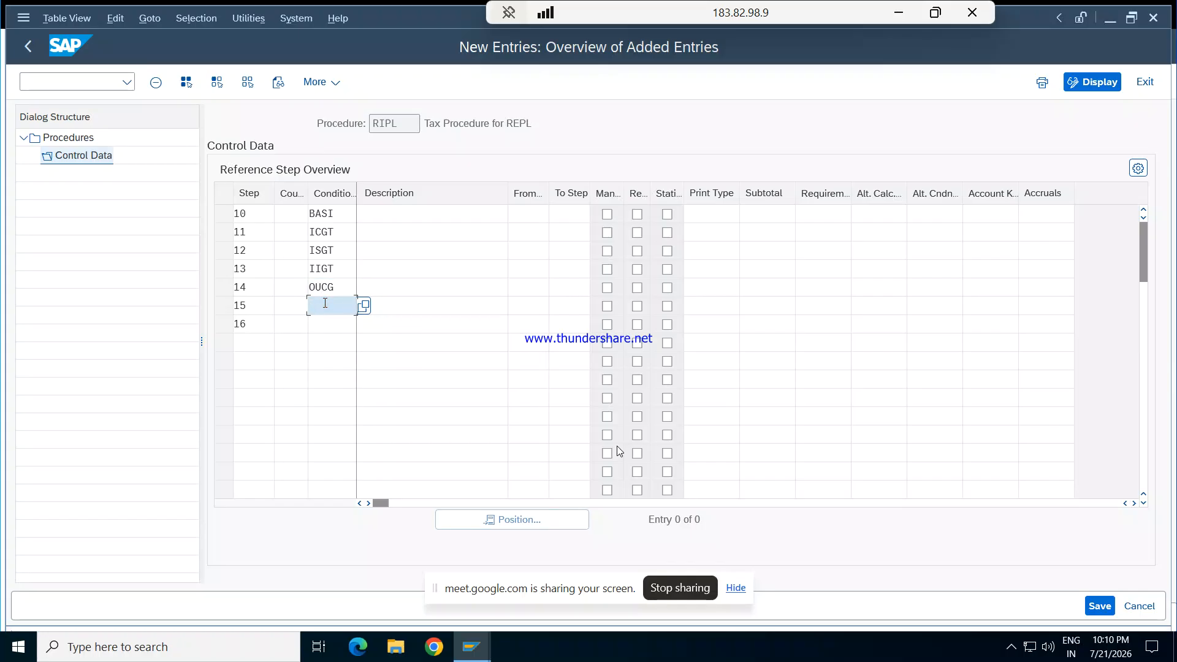
{"action": "type", "text": "OUST"}
- Check the output IGST code in the condition types overview, then assign OUIT to step 16 and confirm the entries
{"action": "key", "text": "alt+Tab"}
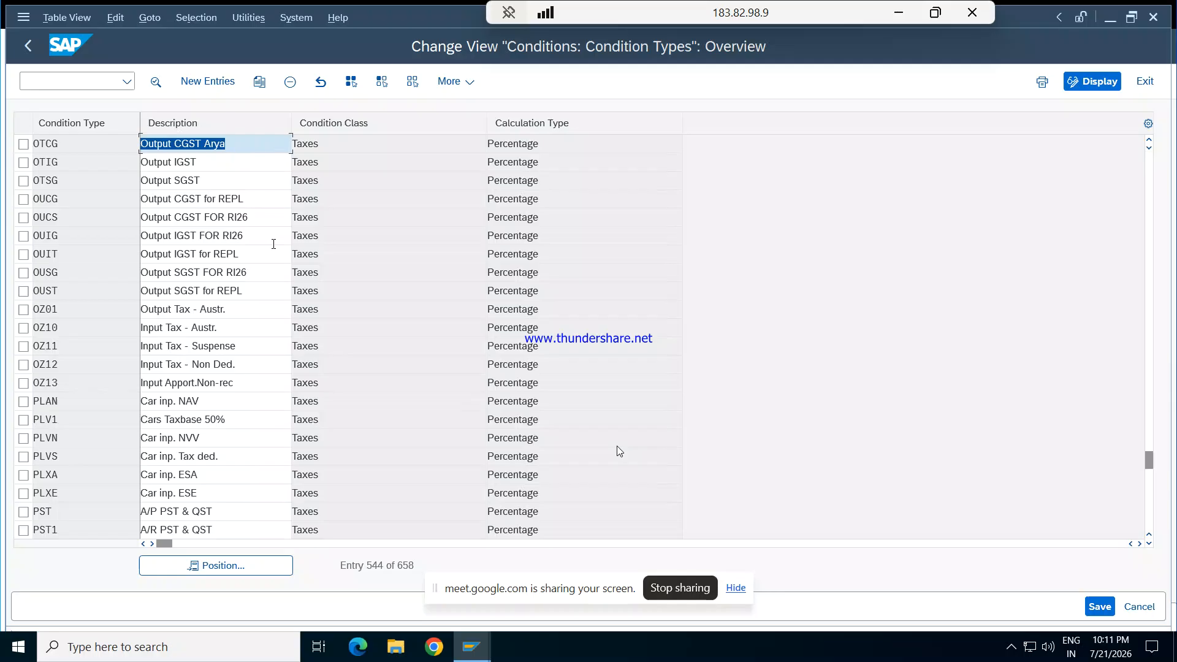
{"action": "key", "text": "alt+Tab"}
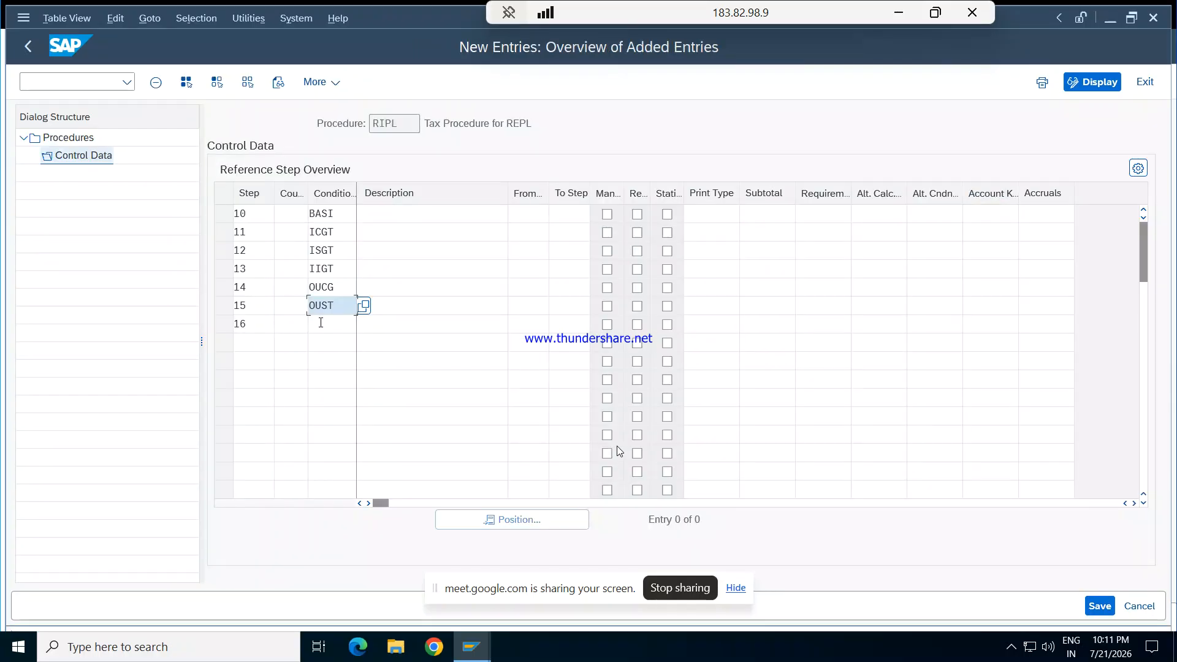
{"action": "left_click", "coordinate": [320, 323]}
{"action": "type", "text": "OU"}
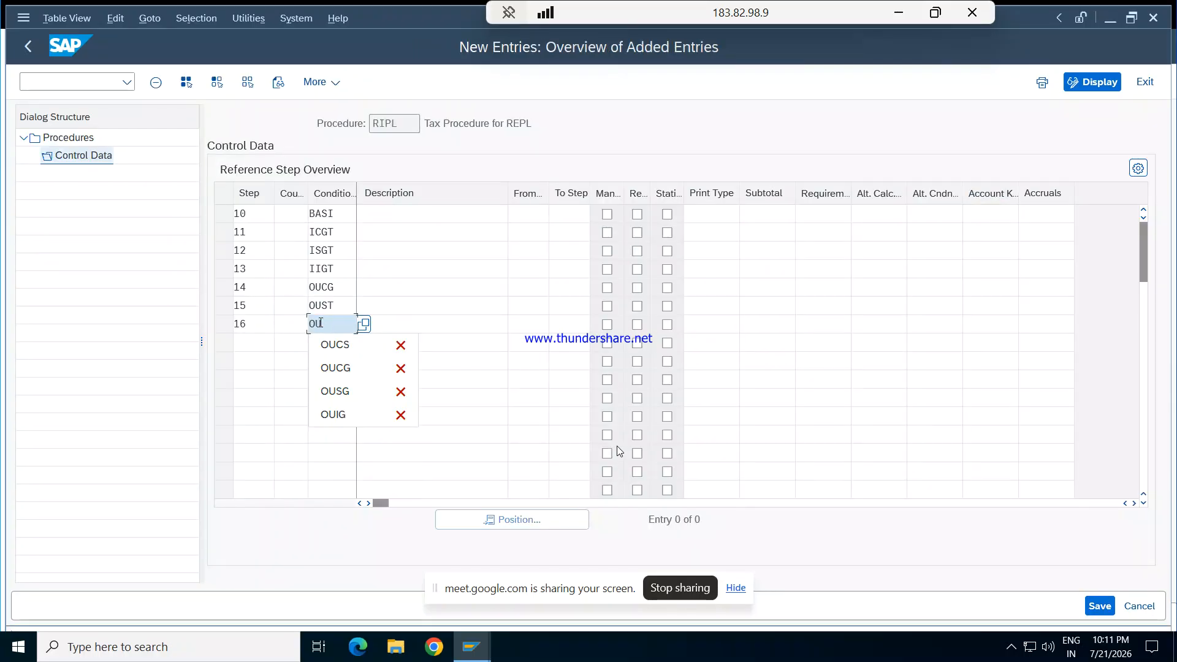
{"action": "type", "text": "IT"}
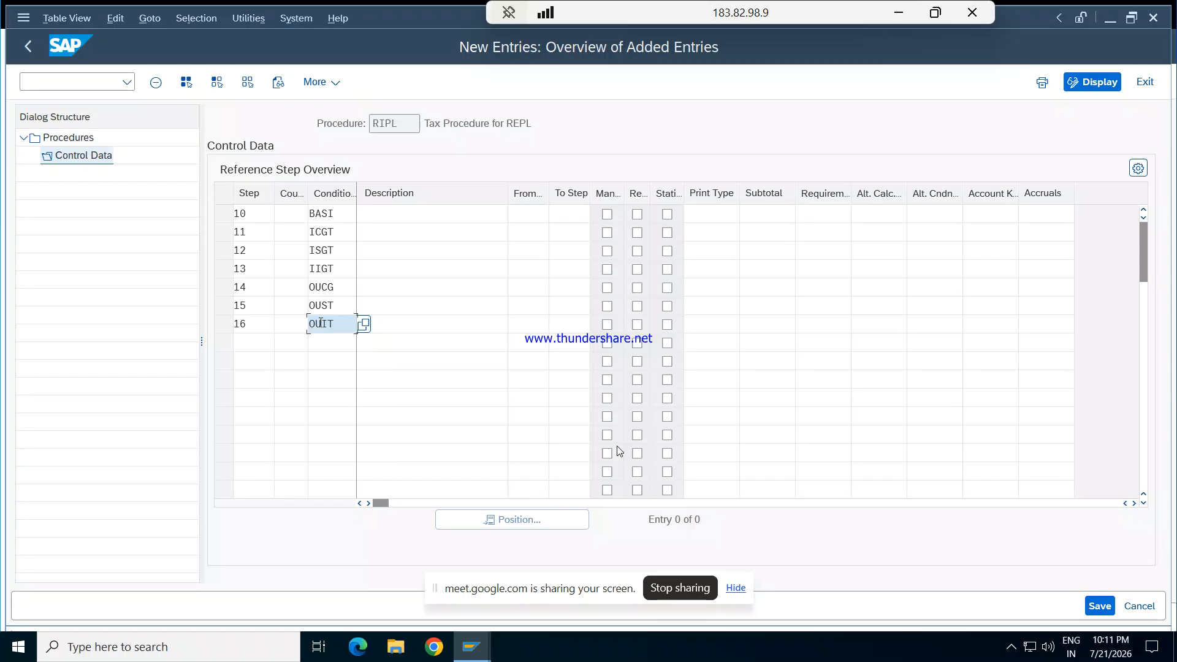
{"action": "key", "text": "Return"}
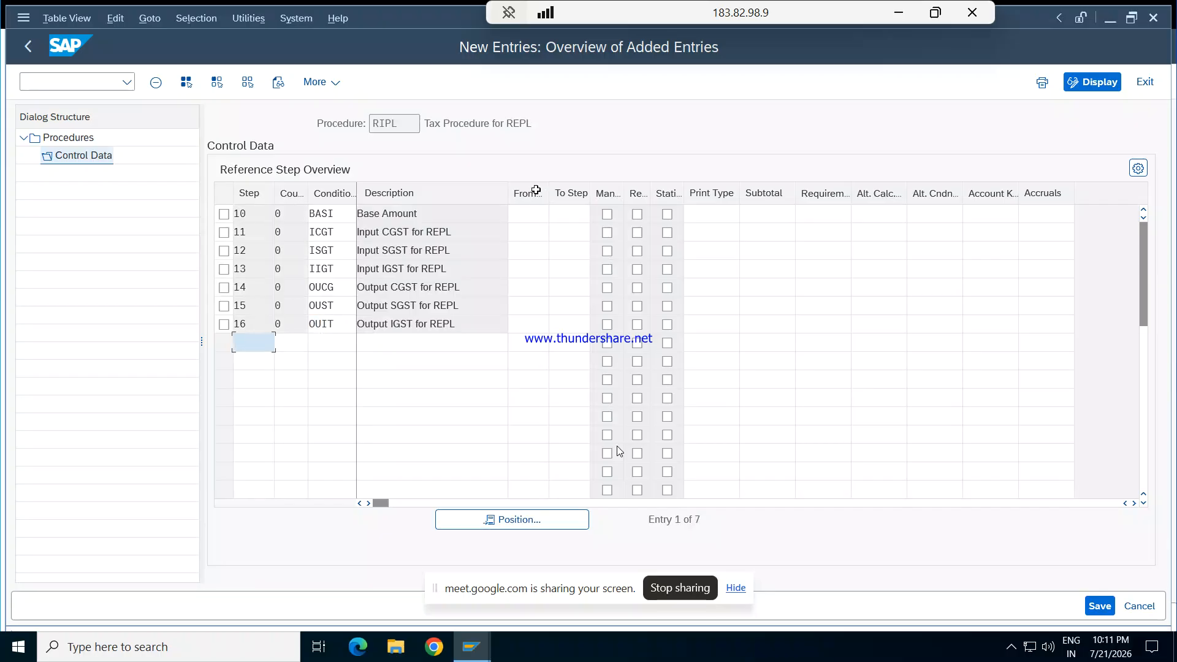
- Set the From Step to 10 for every row of the RIPL control data, steps 10 through 16
{"action": "left_click", "coordinate": [534, 218]}
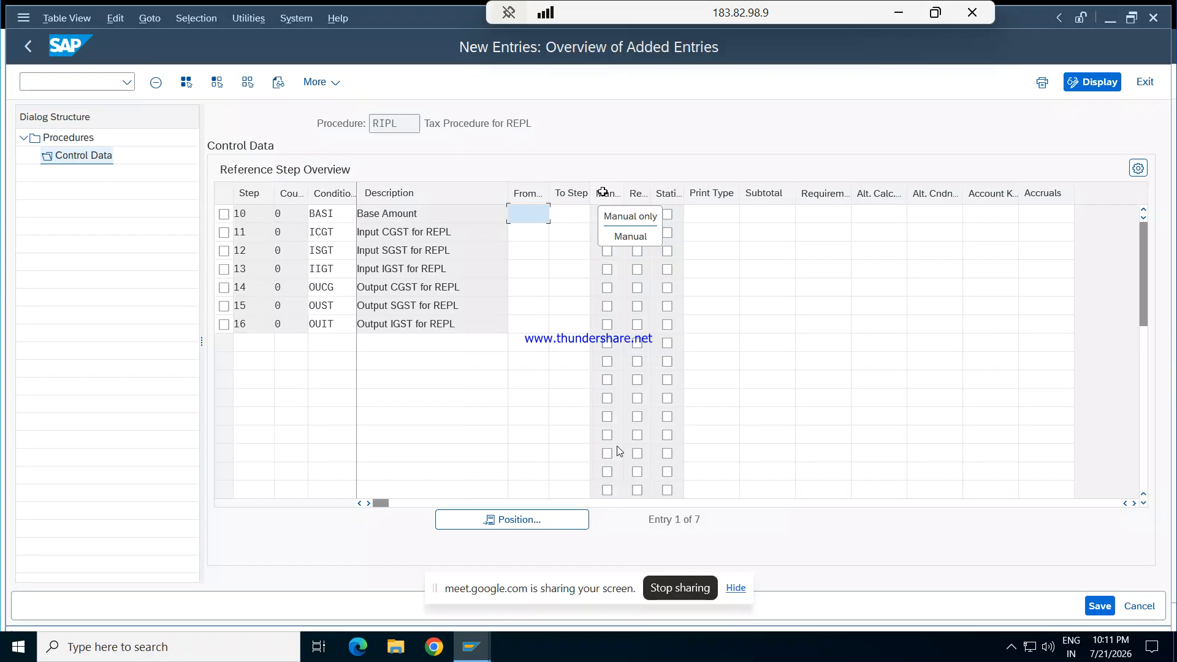
{"action": "type", "text": "10"}
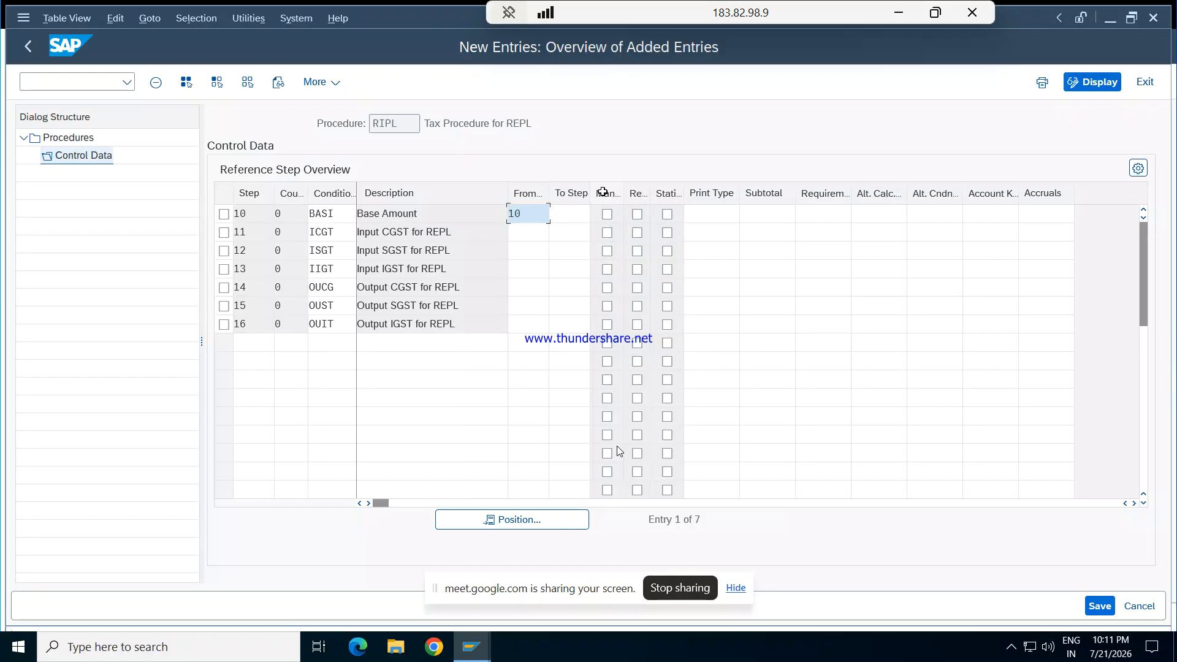
{"action": "key", "text": "Down"}
{"action": "type", "text": "100"}
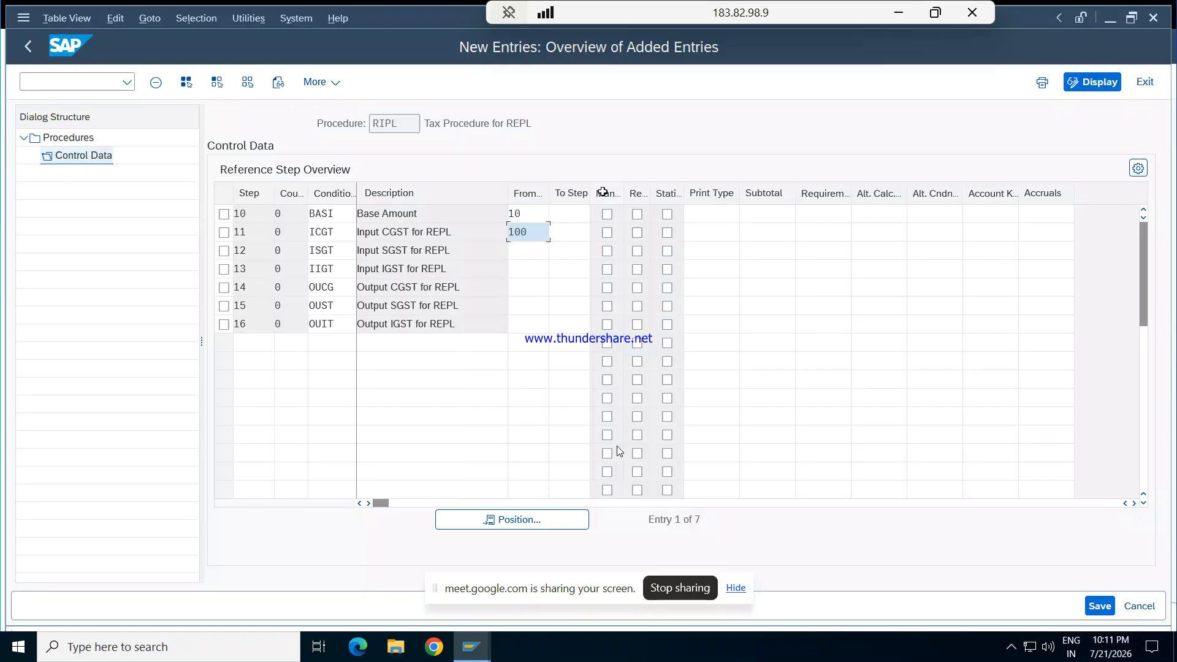
{"action": "key", "text": "Down"}
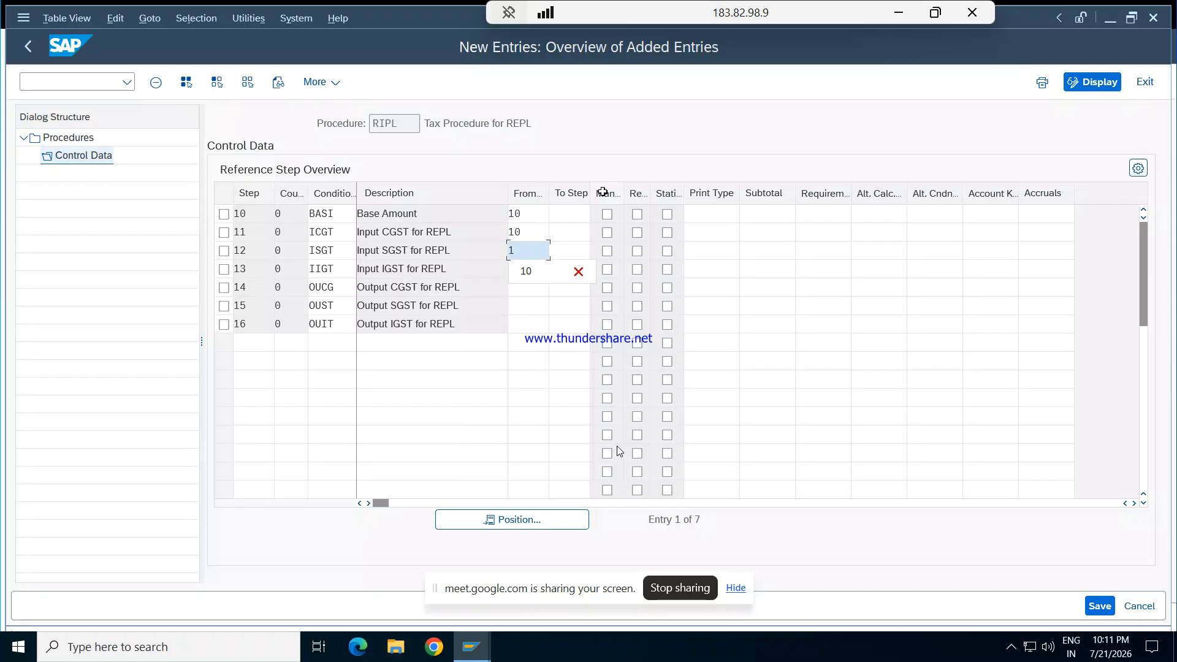
{"action": "key", "text": "Down"}
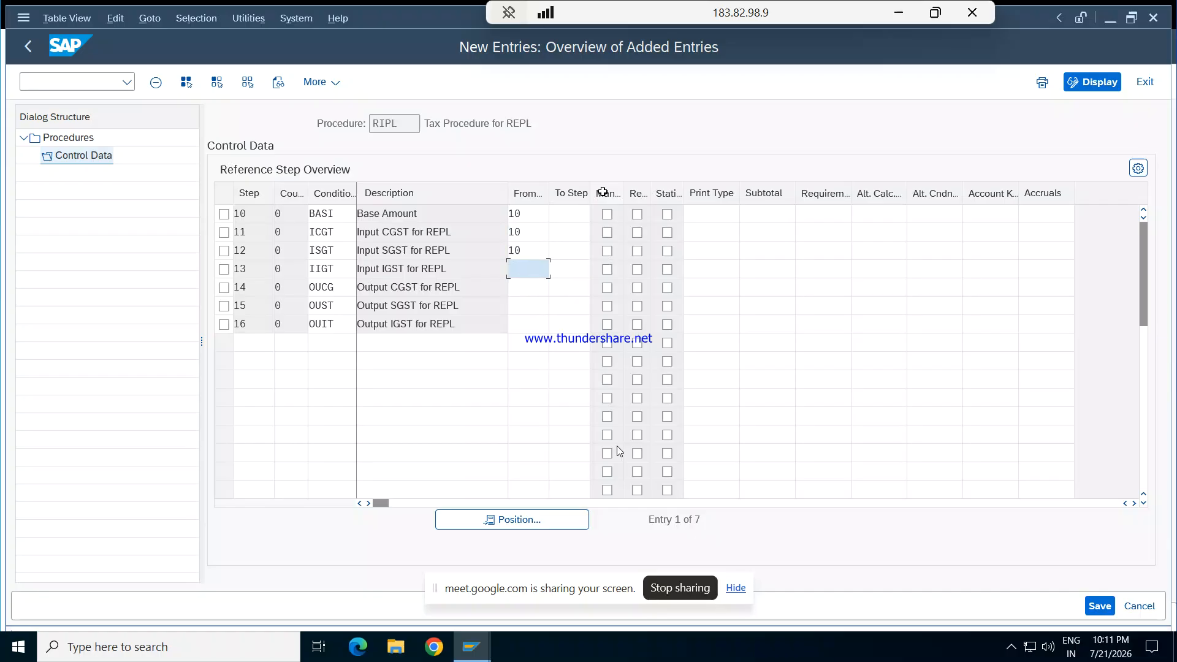
{"action": "left_click", "coordinate": [537, 211]}
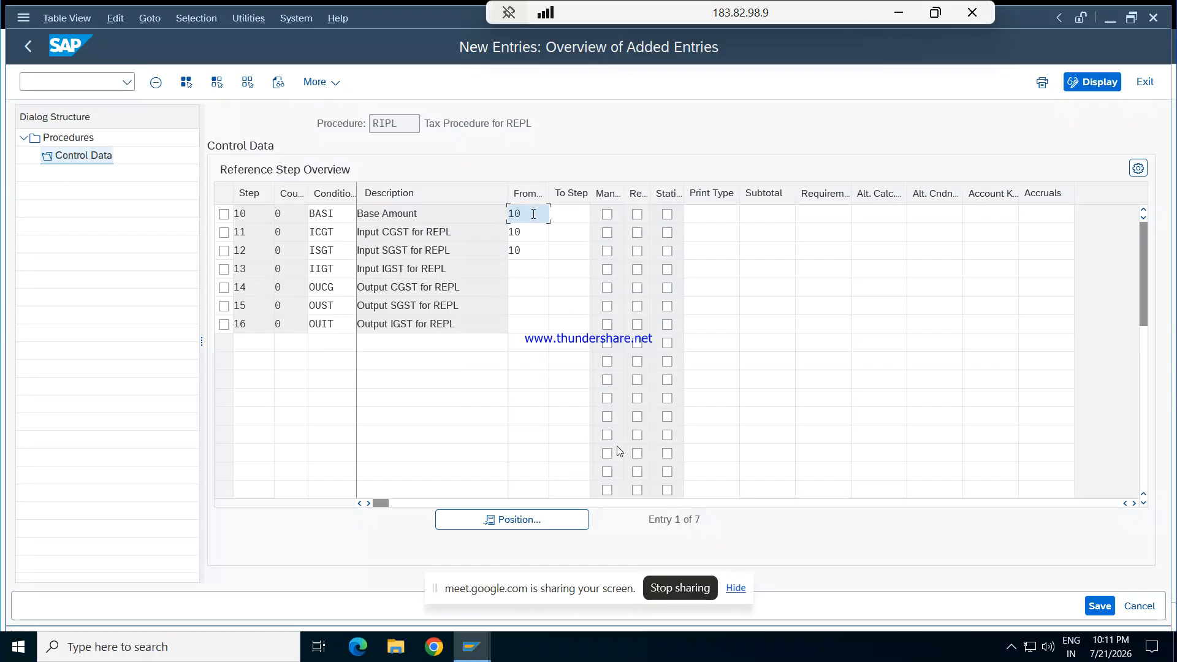
{"action": "left_click", "coordinate": [529, 273]}
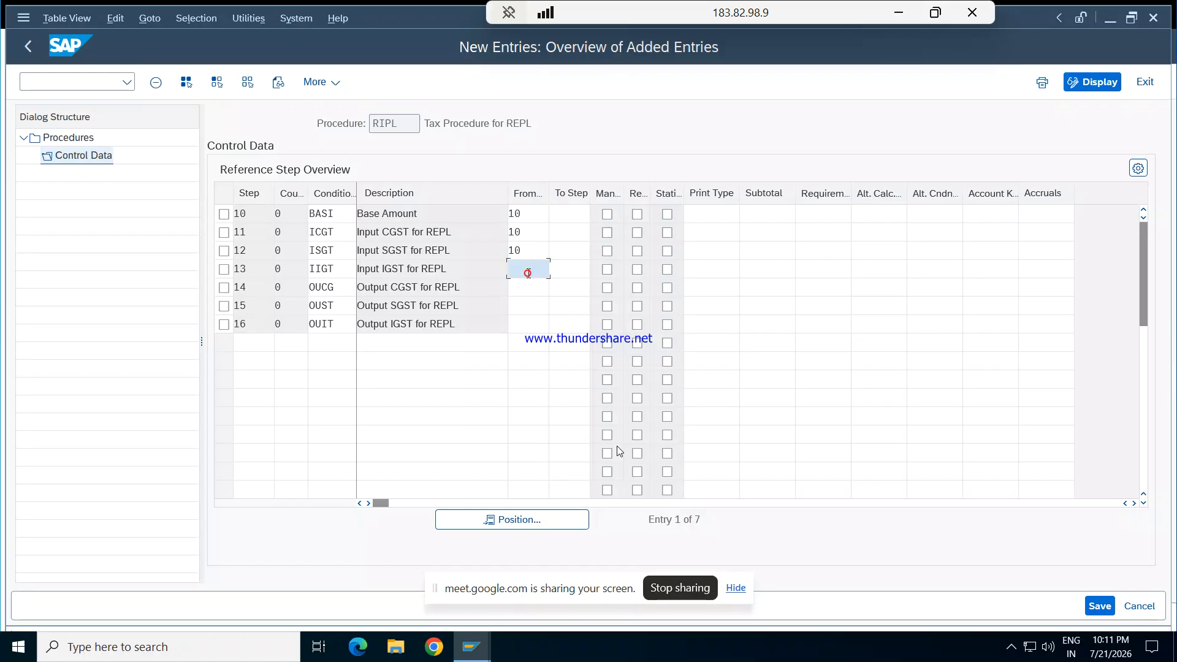
{"action": "type", "text": "10"}
{"action": "key", "text": "Down"}
{"action": "type", "text": "10"}
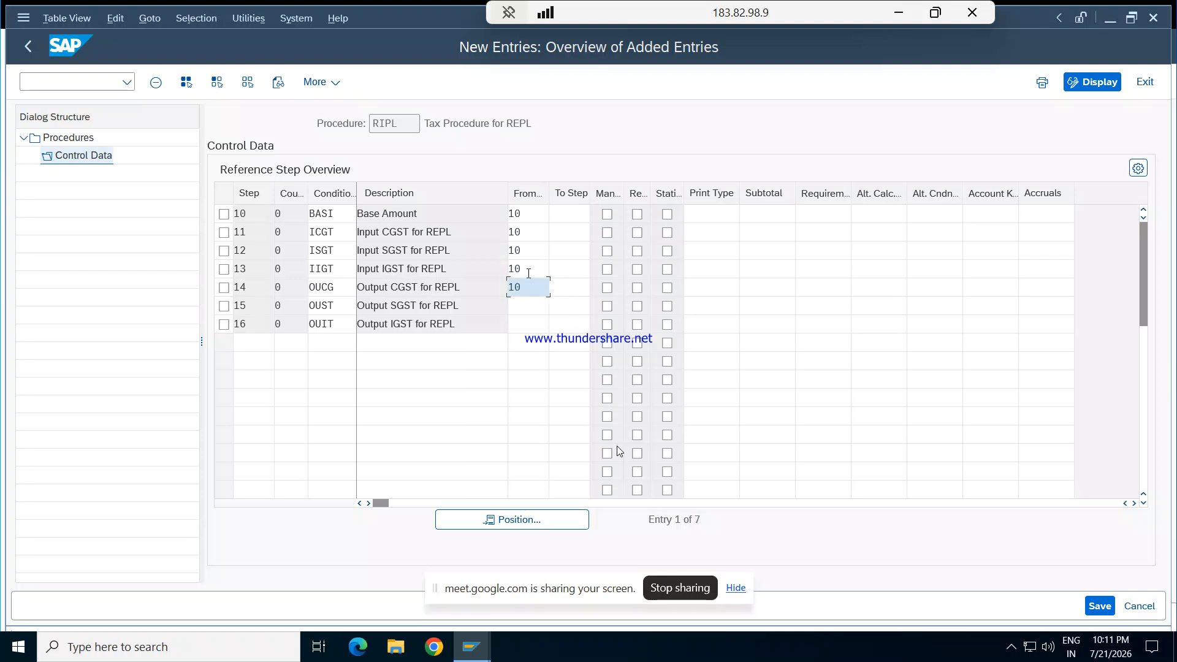
{"action": "key", "text": "Down"}
{"action": "type", "text": "10"}
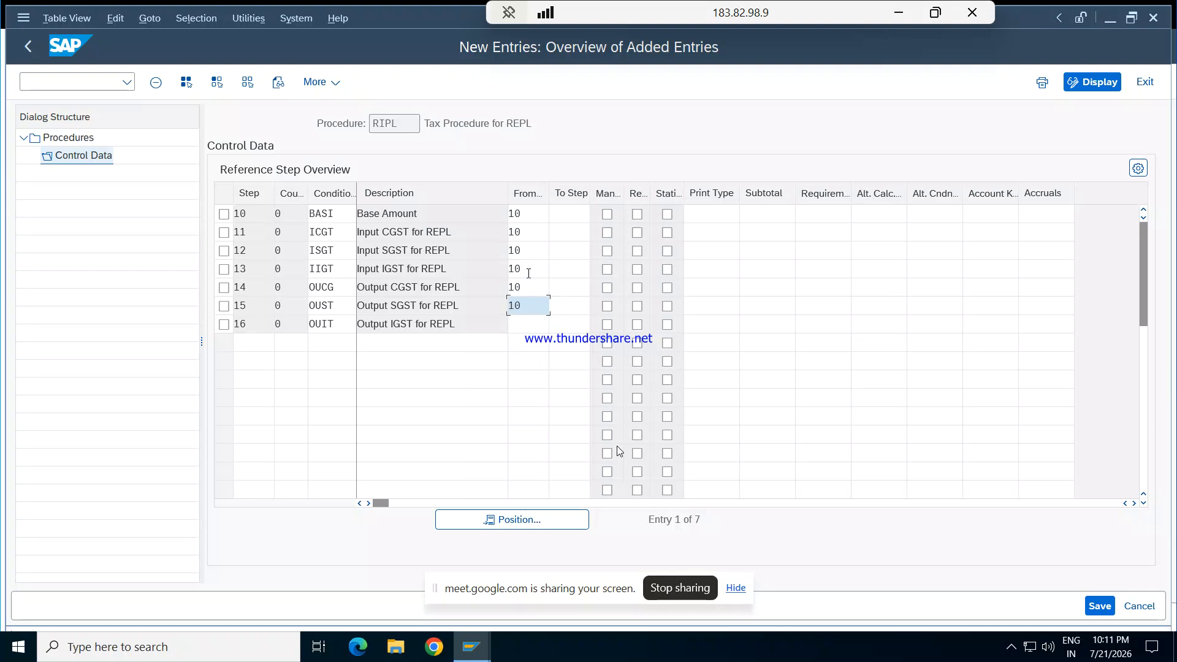
{"action": "key", "text": "Down"}
{"action": "type", "text": "10"}
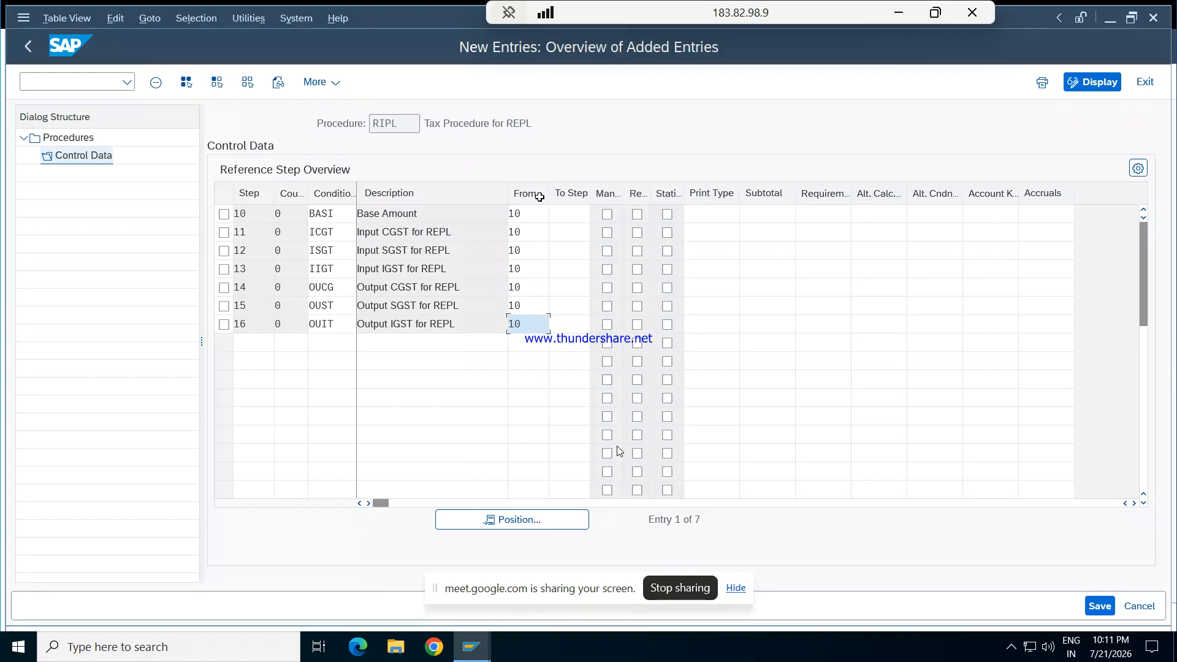
- Set the To Step to 10 for every row of the RIPL control data, steps 10 through 16
{"action": "left_click", "coordinate": [561, 214]}
{"action": "type", "text": "10"}
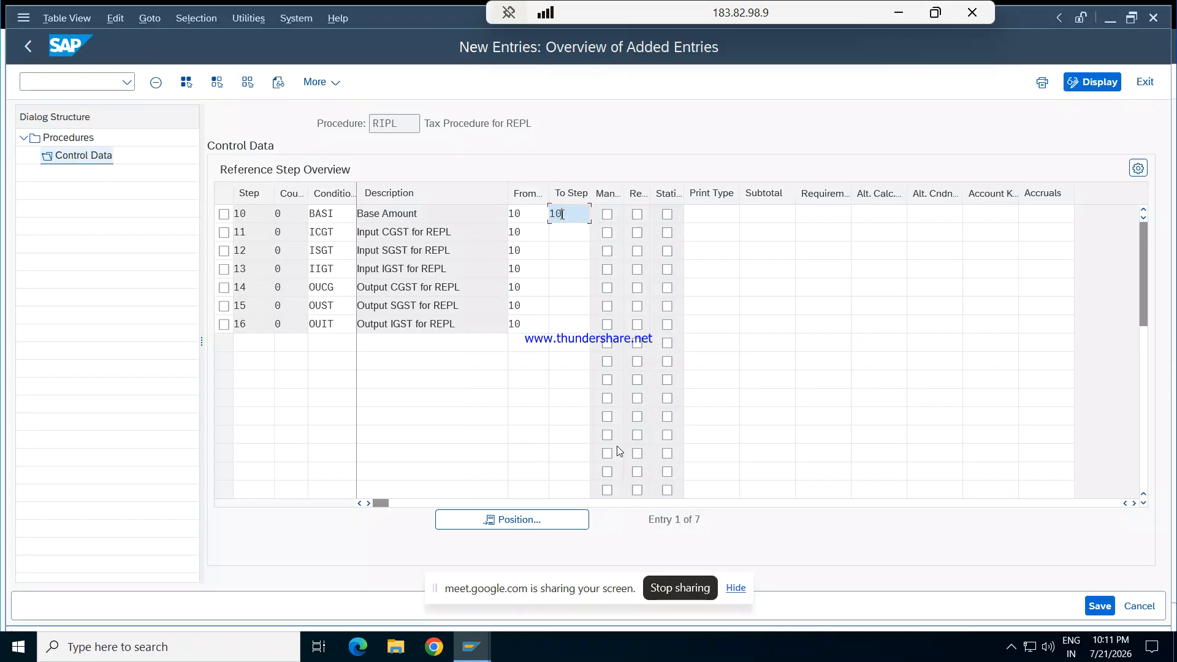
{"action": "key", "text": "Down"}
{"action": "type", "text": "10"}
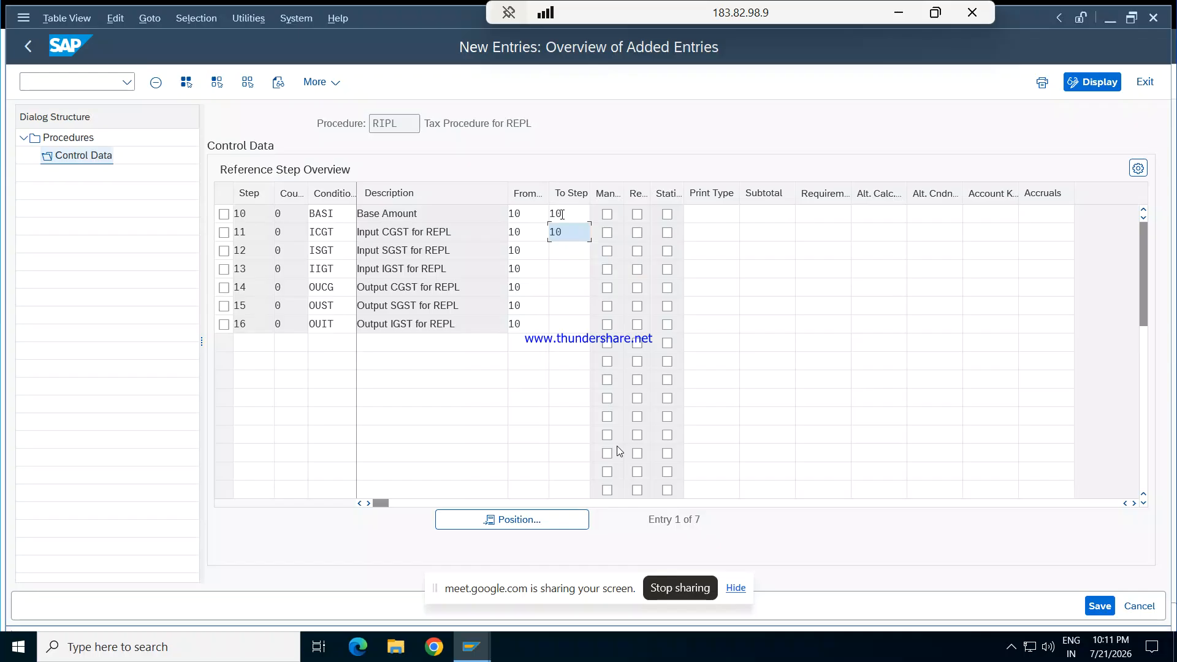
{"action": "key", "text": "Down"}
{"action": "type", "text": "10"}
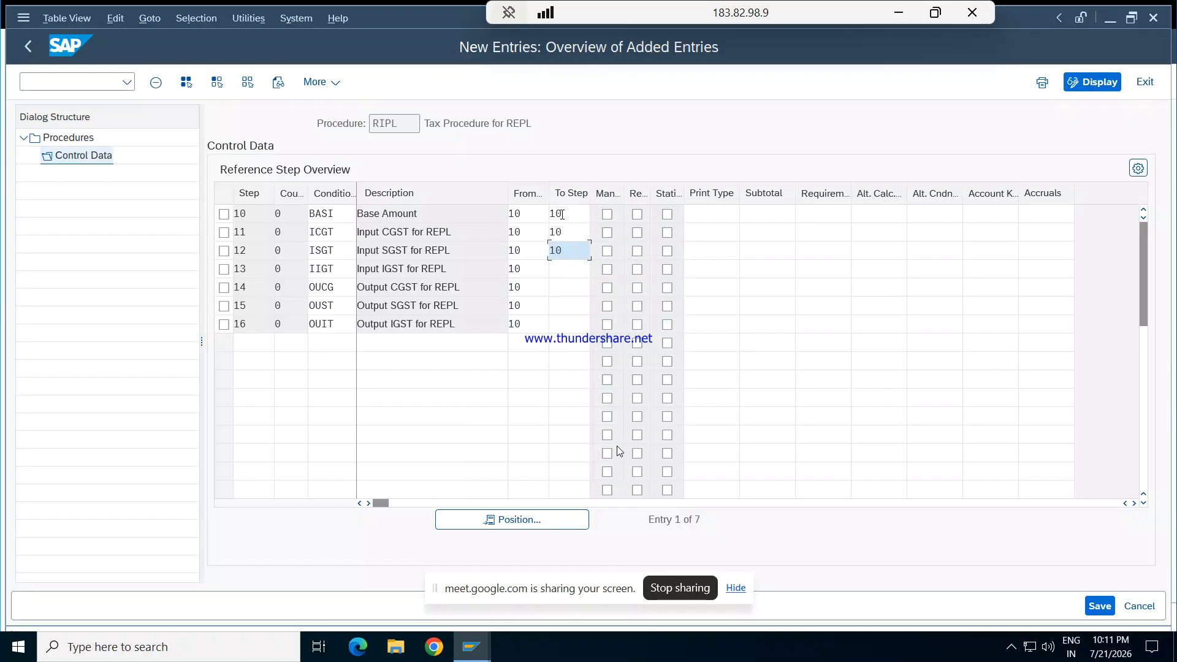
{"action": "key", "text": "Down"}
{"action": "type", "text": "10"}
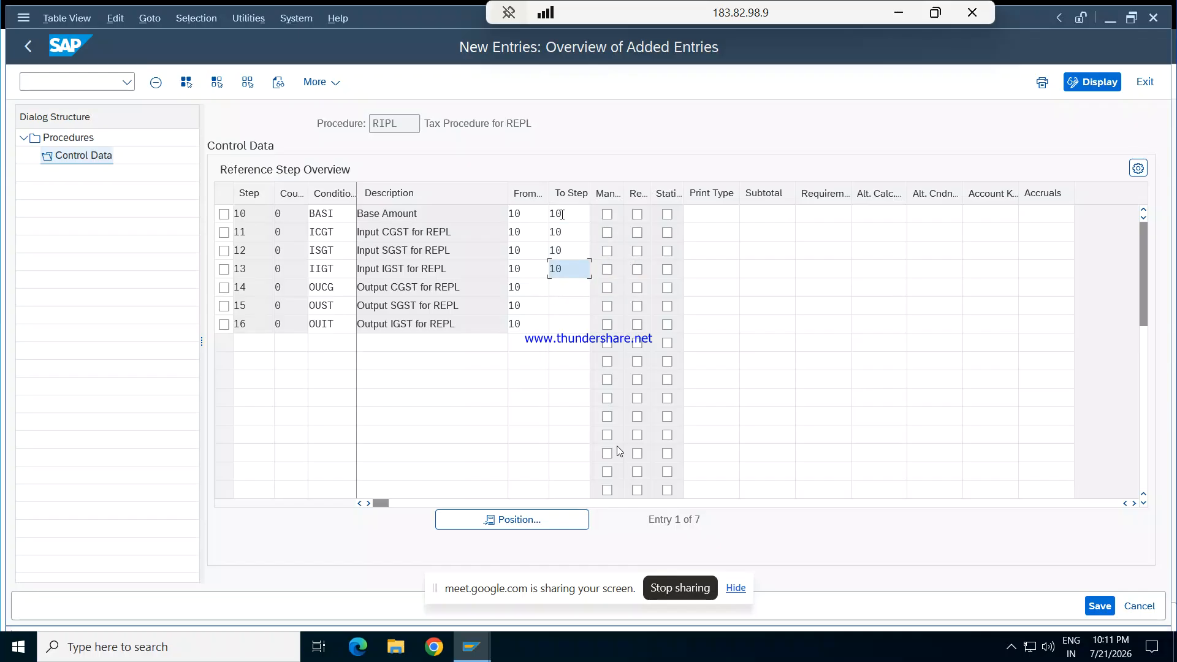
{"action": "key", "text": "Down"}
{"action": "type", "text": "10"}
{"action": "key", "text": "Down"}
{"action": "type", "text": "10"}
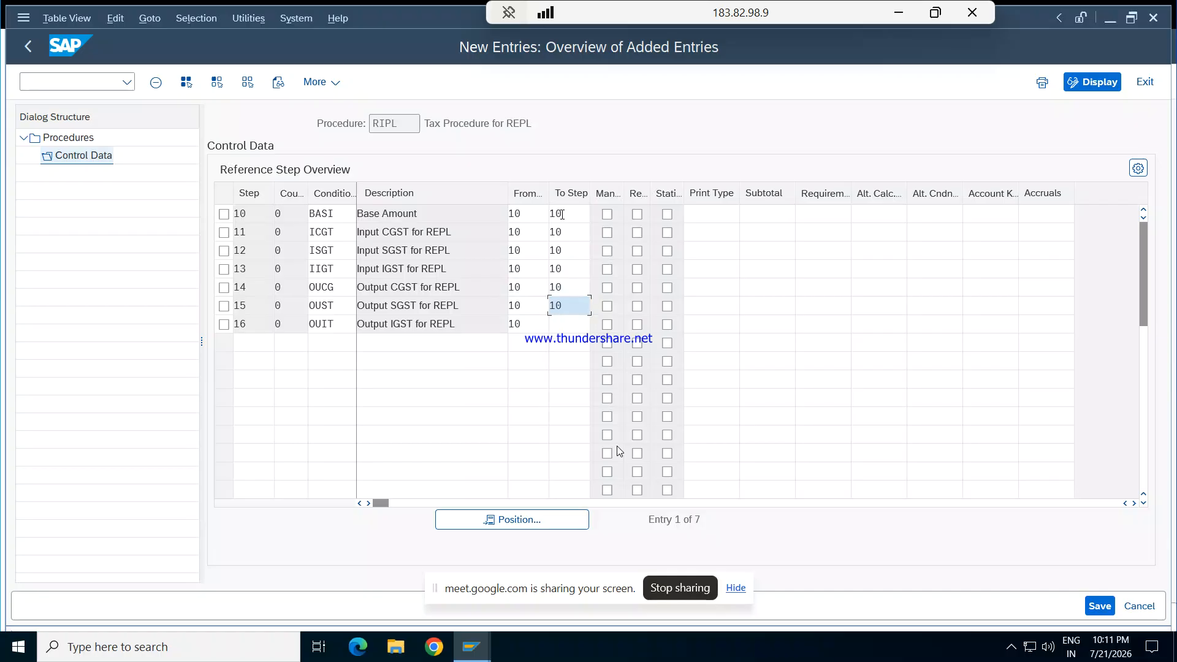
{"action": "key", "text": "Down"}
{"action": "type", "text": "10"}
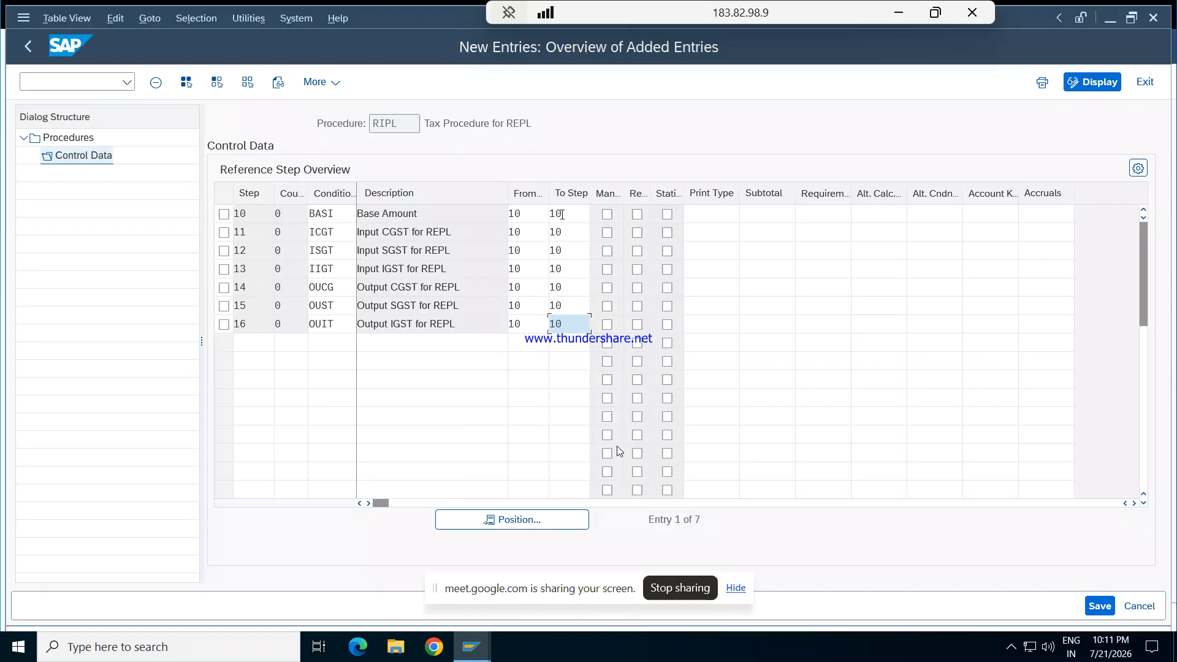
- Assign account keys 1IC to Input CGST, 1IS to Input SGST and 1II to Input IGST in steps 11 to 13
{"action": "left_click", "coordinate": [845, 228]}
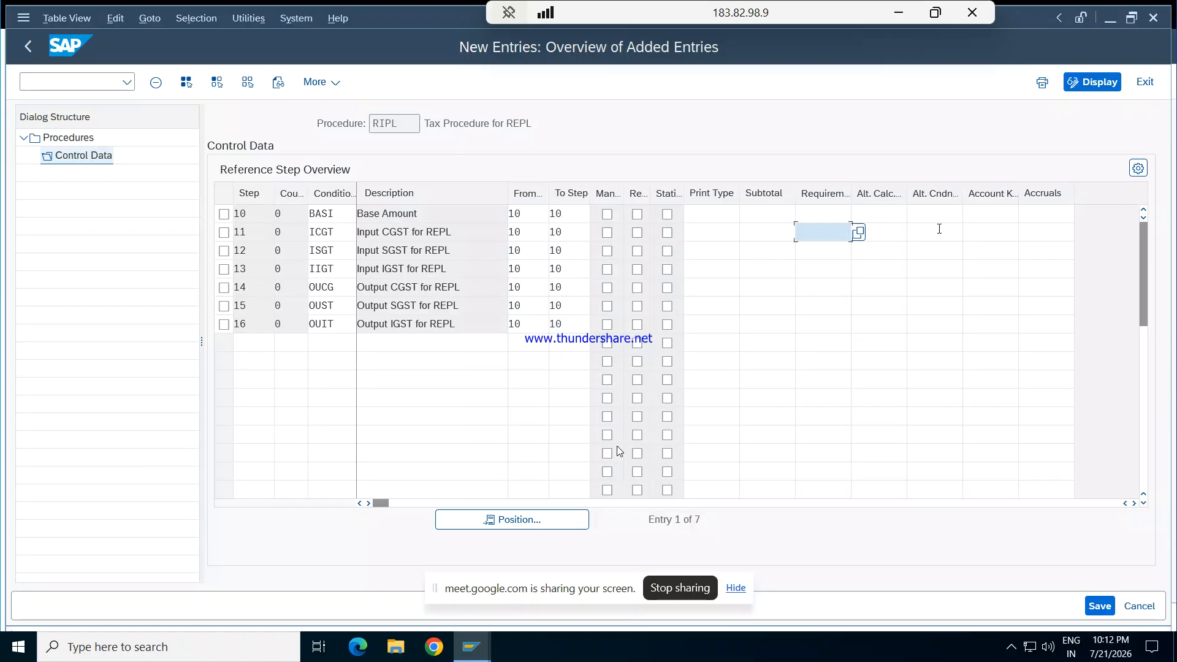
{"action": "left_click", "coordinate": [983, 236]}
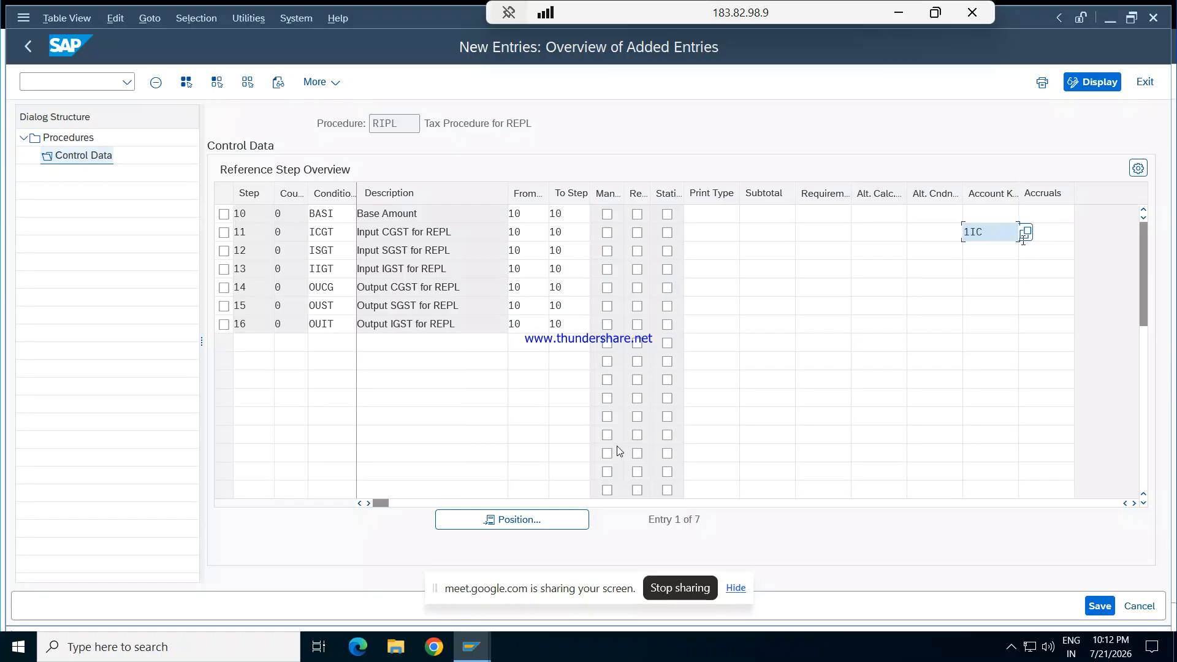
{"action": "left_click", "coordinate": [994, 249]}
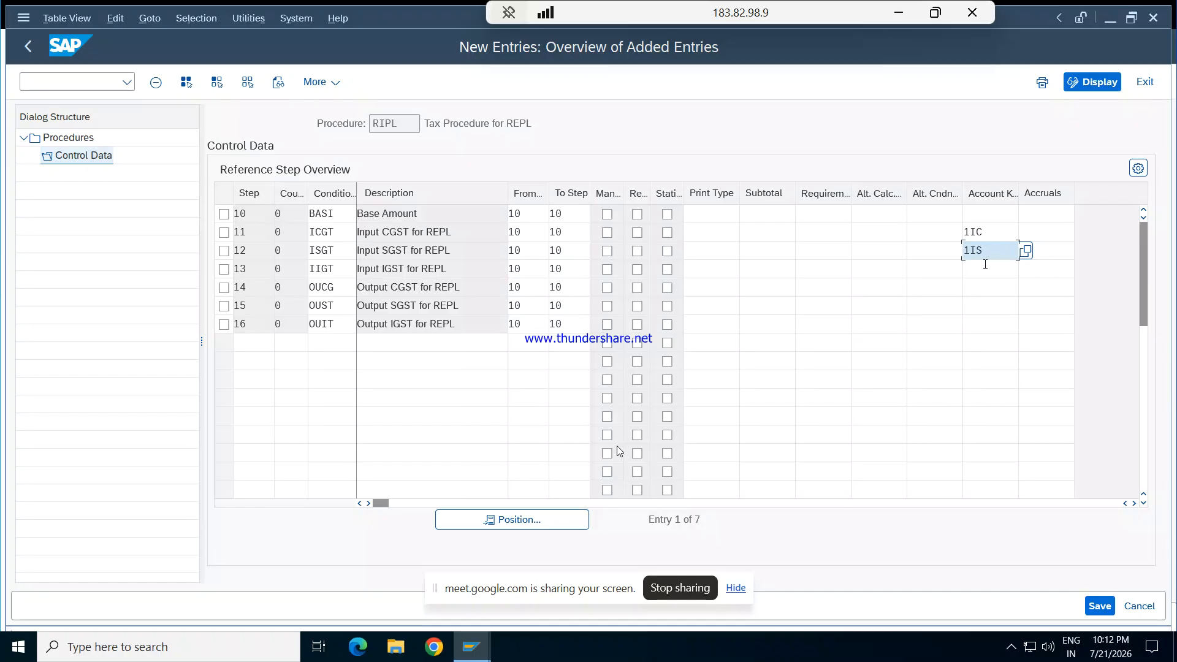
{"action": "left_click", "coordinate": [984, 265]}
{"action": "type", "text": "1II"}
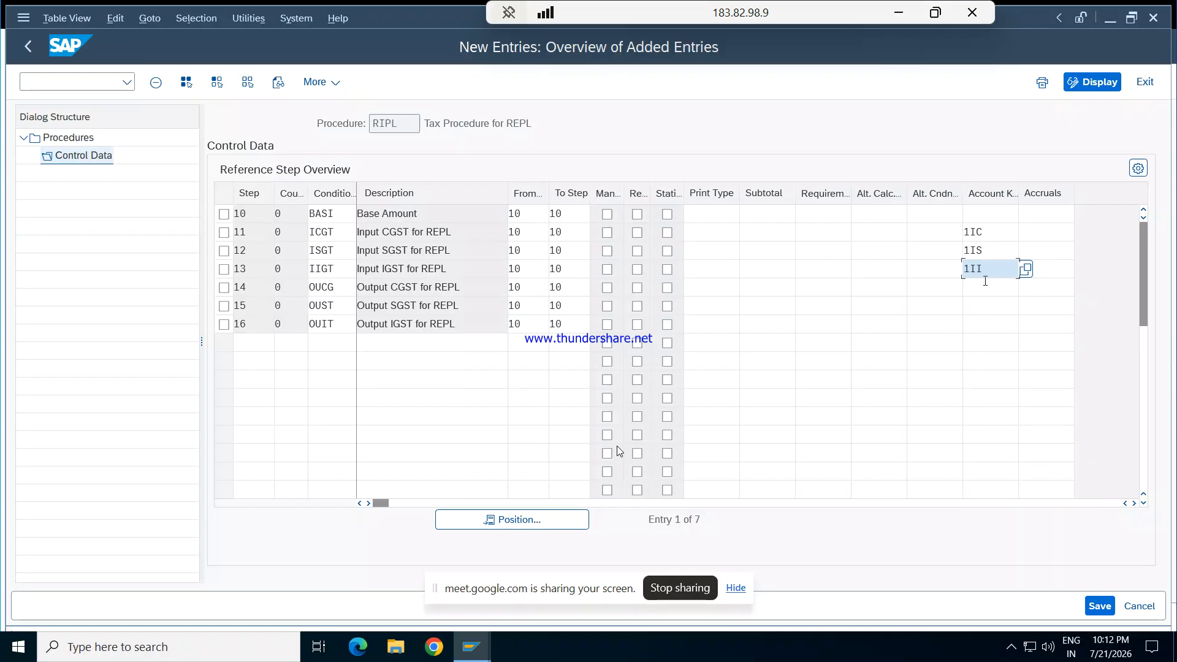
- Assign account keys 2OC to Output CGST, 2OS to Output SGST and 2OI to Output IGST in steps 14 to 16
{"action": "left_click", "coordinate": [984, 287]}
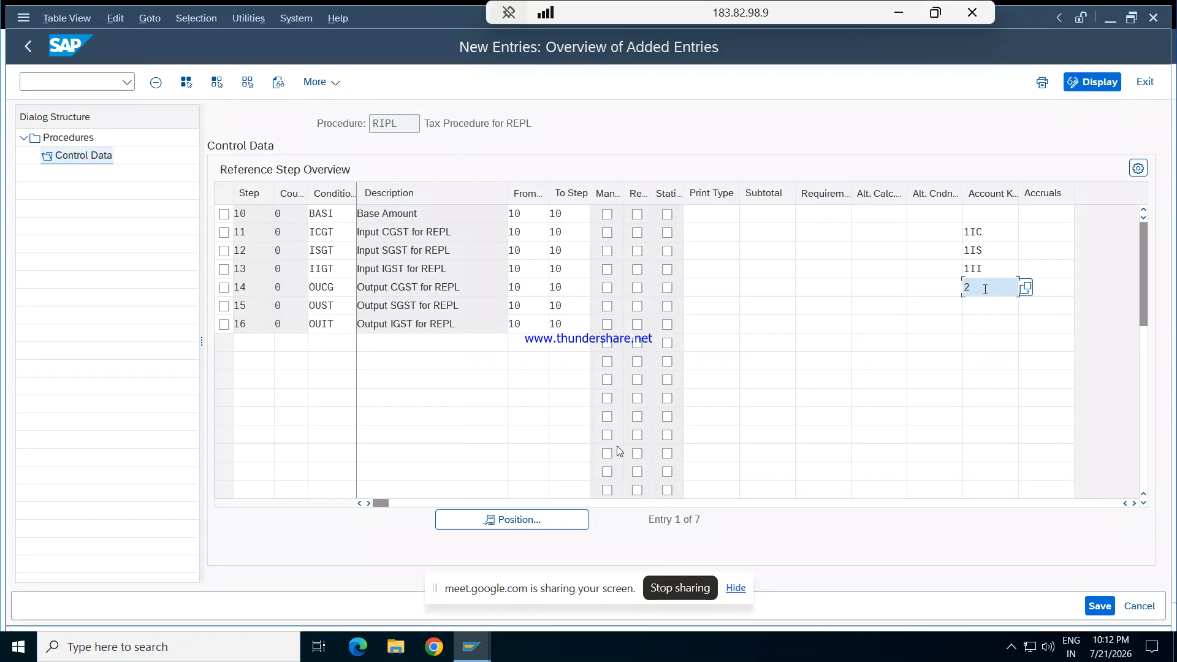
{"action": "type", "text": "2"}
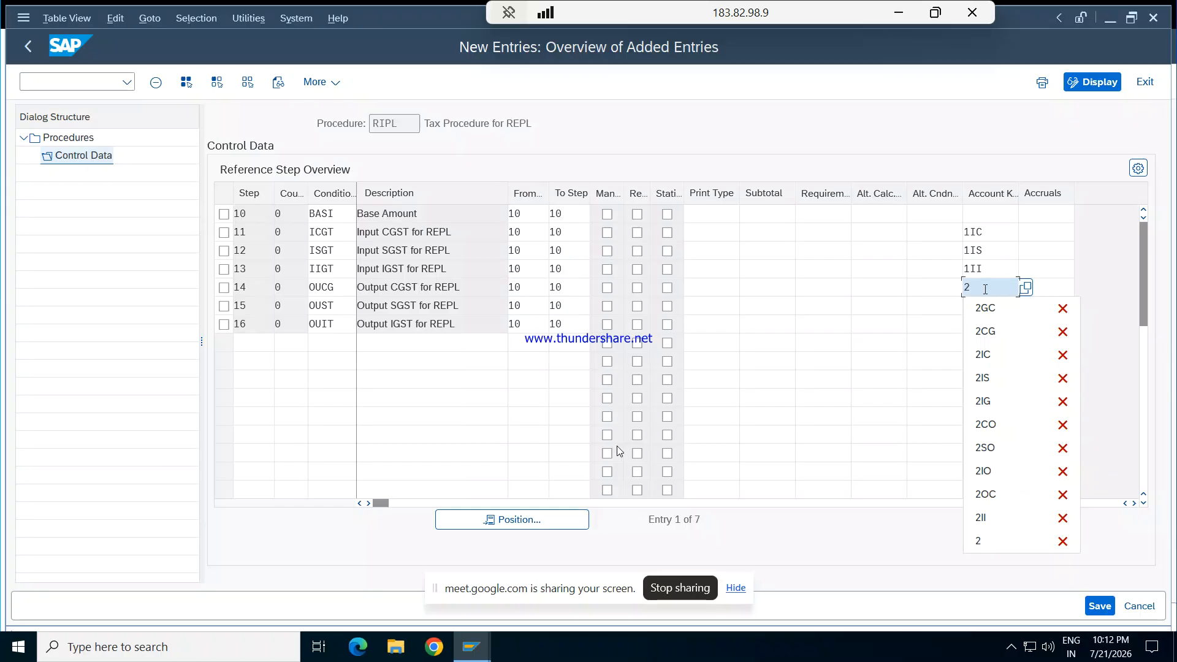
{"action": "type", "text": "OC"}
{"action": "left_click", "coordinate": [982, 307]}
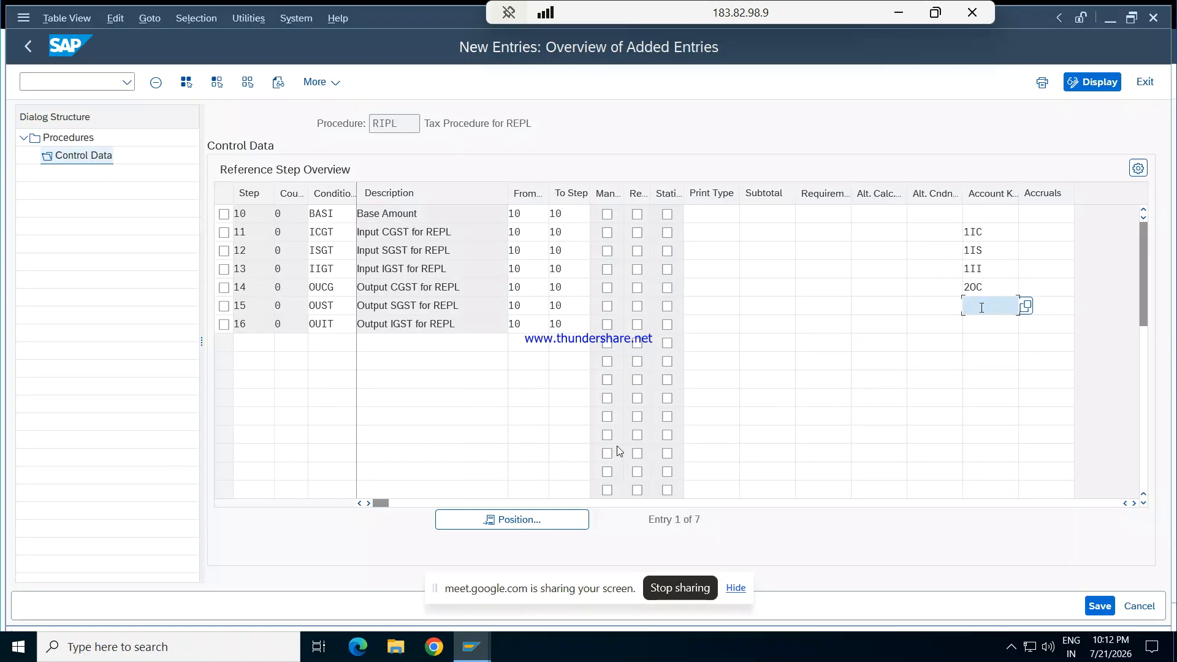
{"action": "type", "text": "2"}
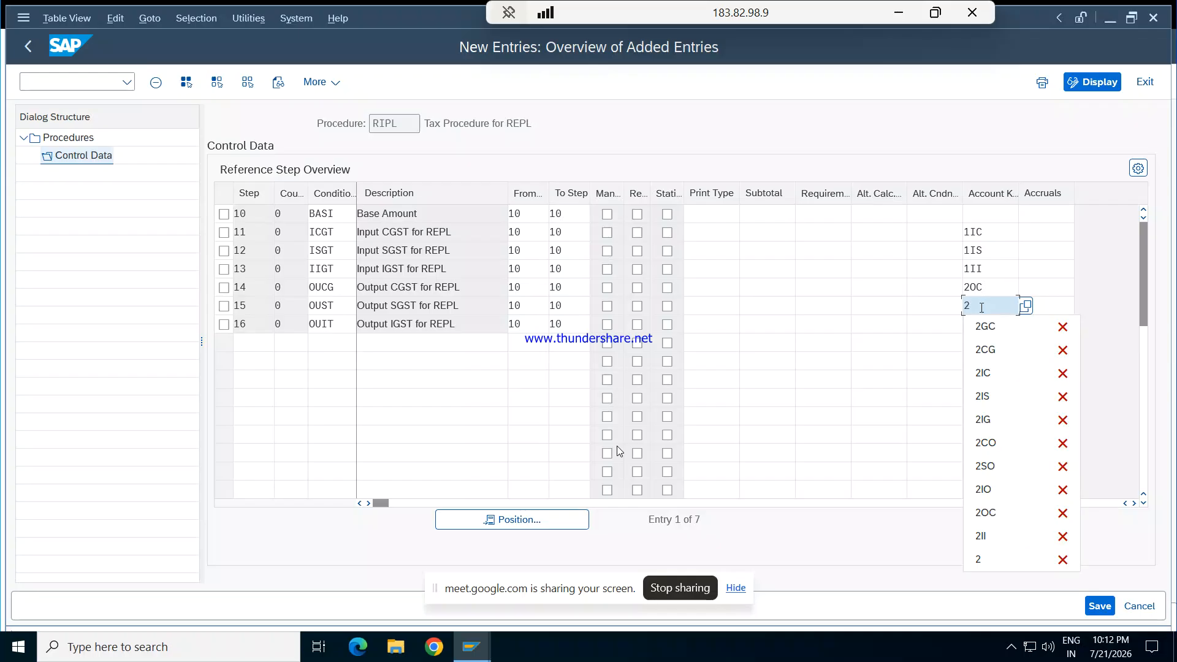
{"action": "type", "text": "OS"}
{"action": "left_click", "coordinate": [979, 319]}
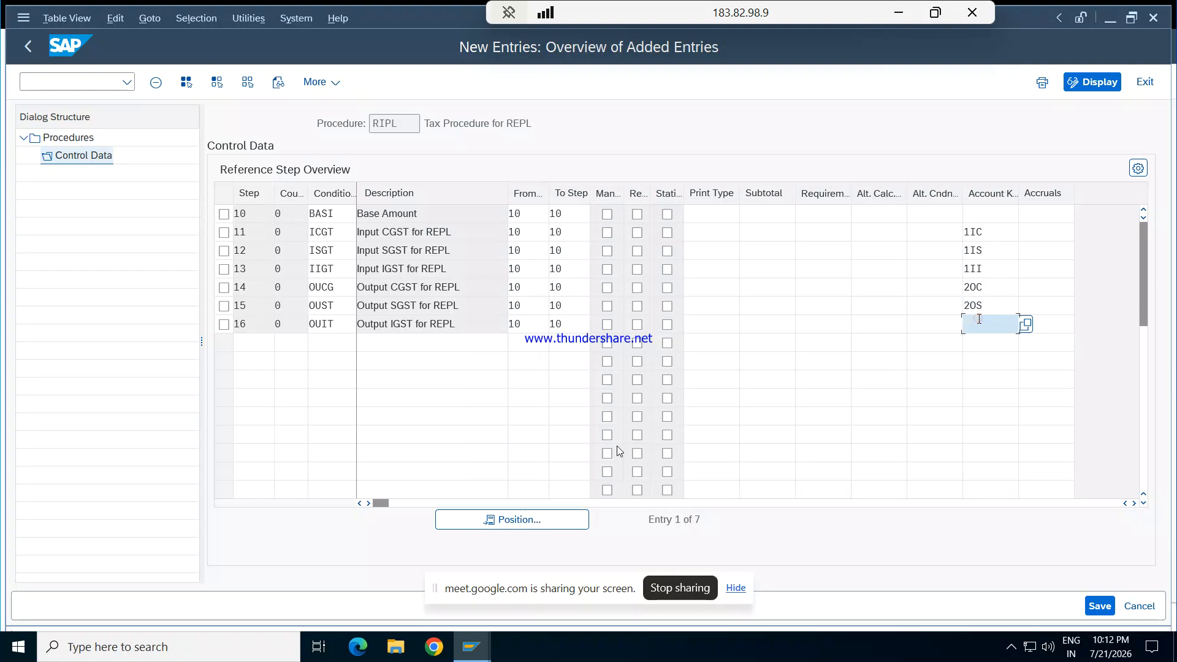
{"action": "type", "text": "2"}
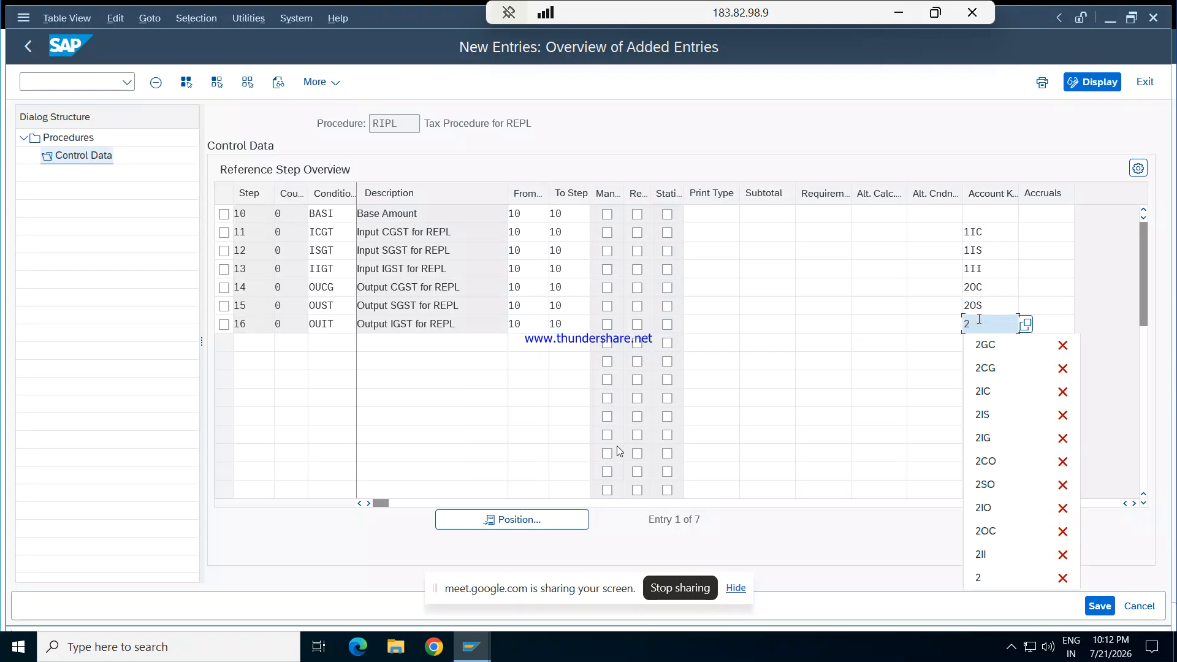
{"action": "type", "text": "O"}
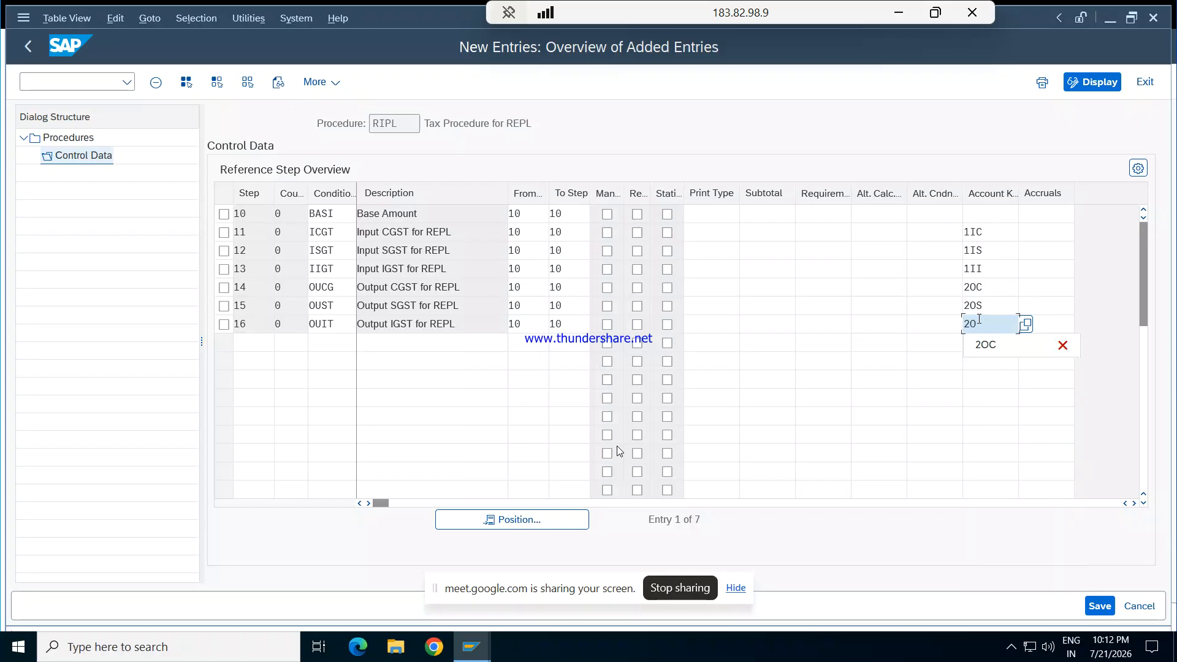
{"action": "type", "text": "I"}
- Check the REPL account keys in the Tax Processing in Accounting overview using the condition types session, then return to the RIPL control data
{"action": "left_click", "coordinate": [481, 646]}
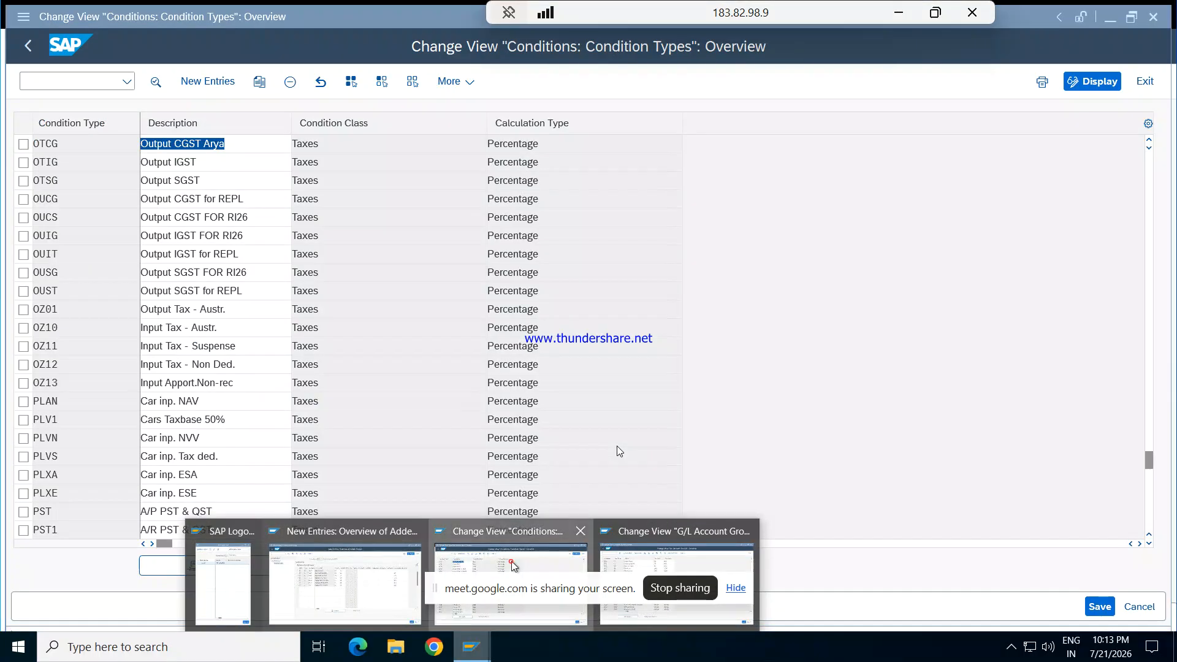
{"action": "left_click", "coordinate": [514, 565]}
{"action": "left_click", "coordinate": [101, 77]}
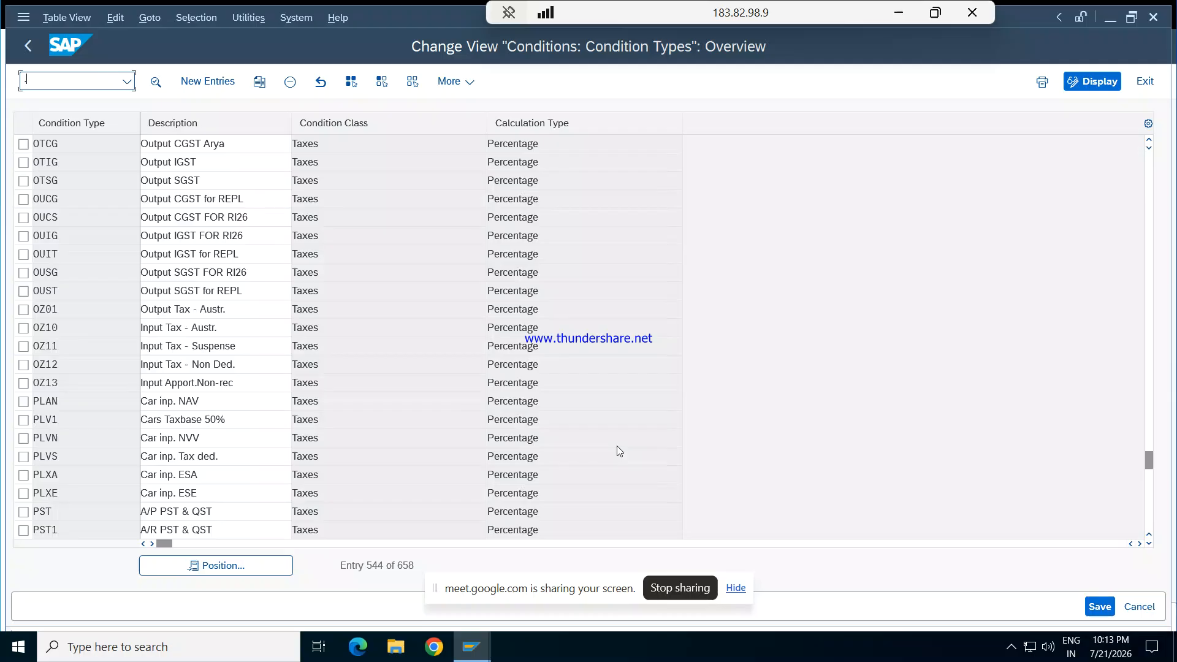
{"action": "type", "text": "/N"}
{"action": "type", "text": "OBQ3"}
{"action": "key", "text": "Return"}
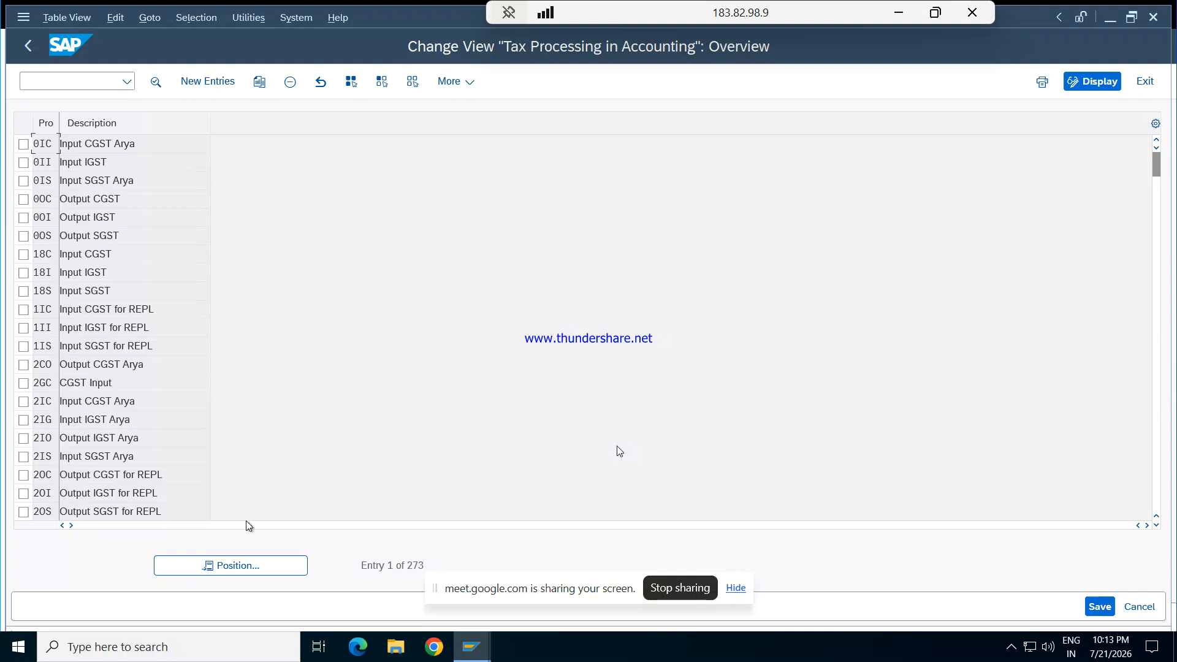
{"action": "key", "text": "alt+Tab"}
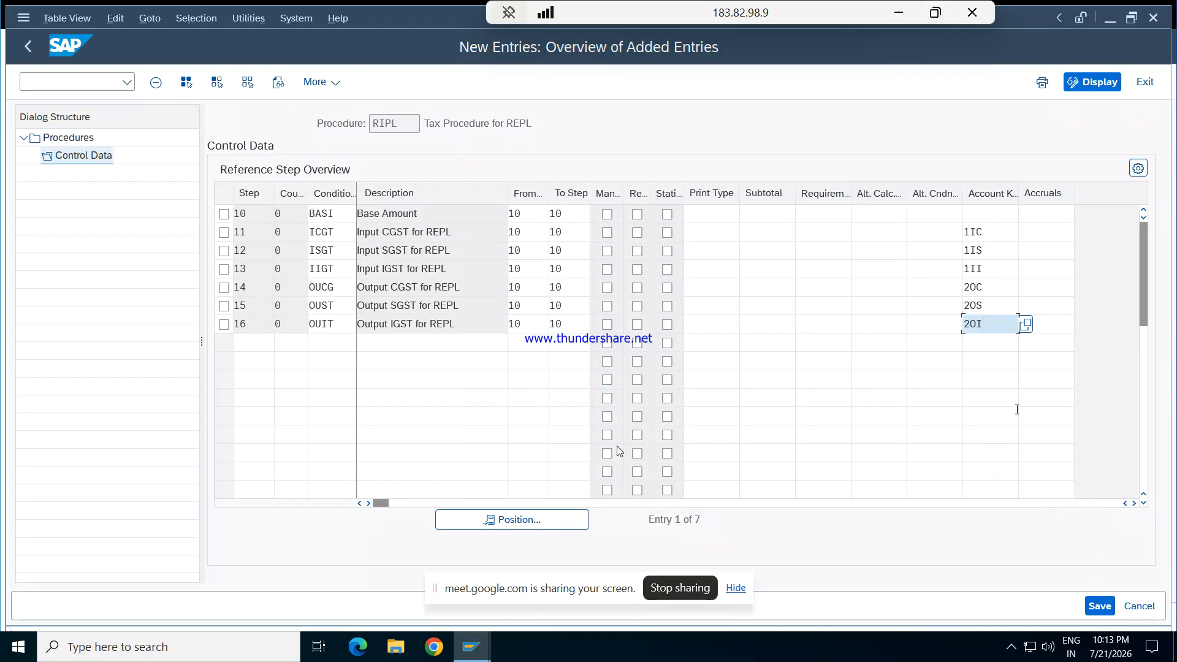
- Save the RIPL control data, re-entering To Step 10 for the Base Amount row and accepting the step-level warnings
{"action": "left_click", "coordinate": [1097, 607]}
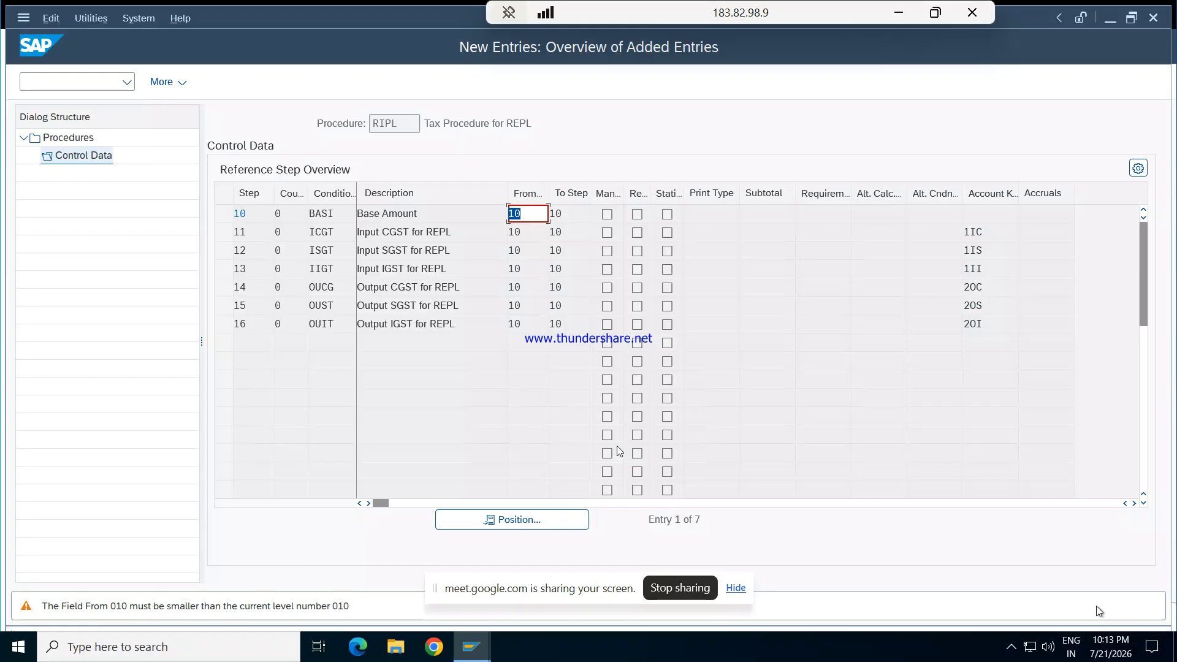
{"action": "key", "text": "Return"}
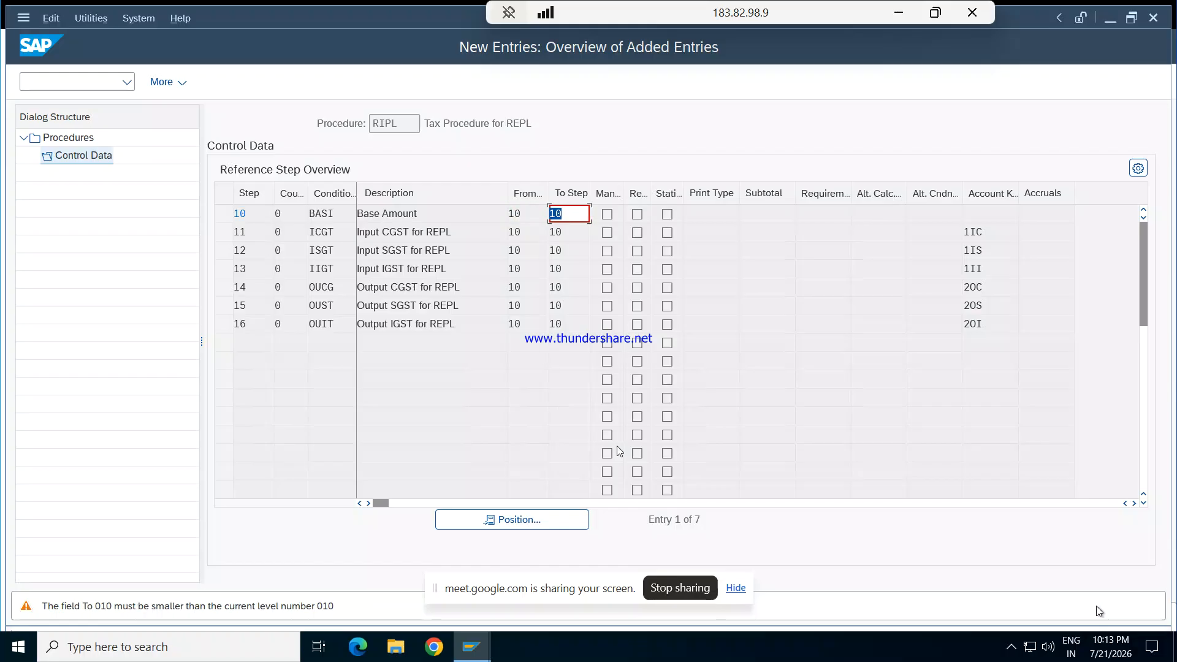
{"action": "key", "text": "BackSpace"}
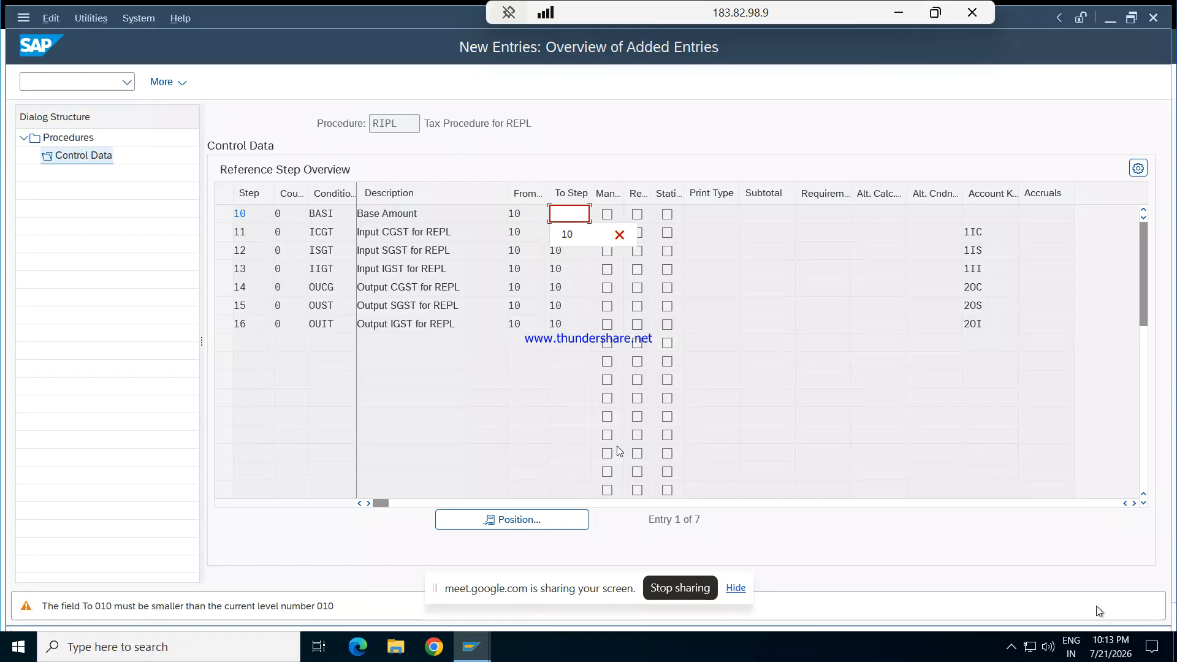
{"action": "key", "text": "Escape"}
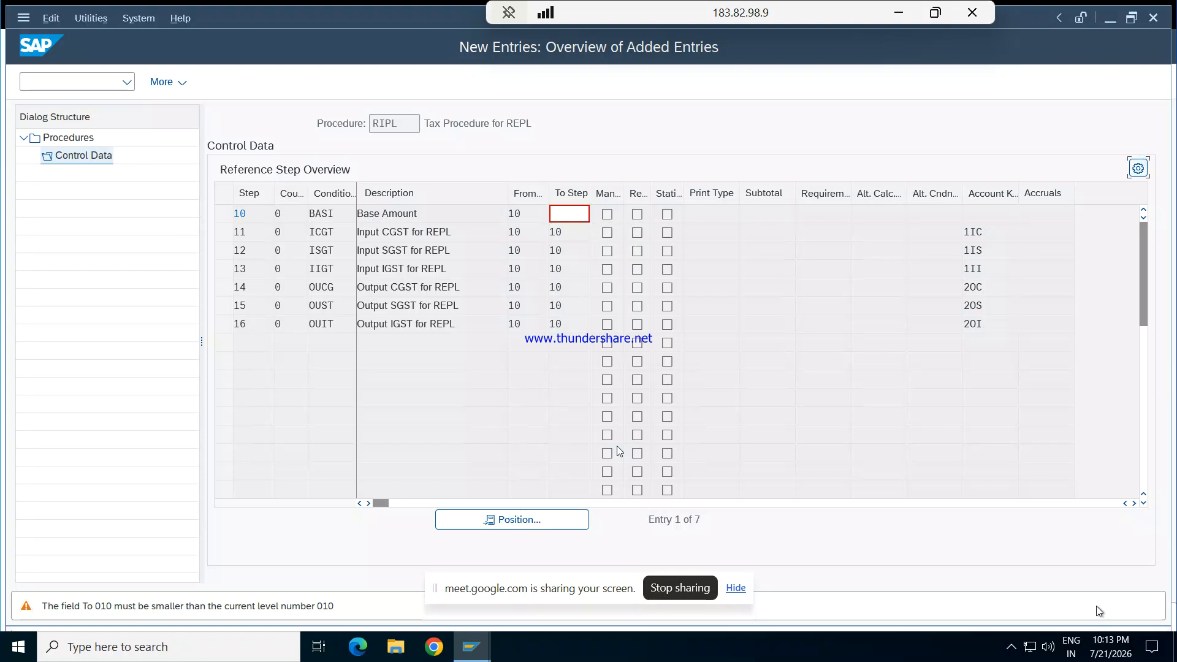
{"action": "key", "text": "Return"}
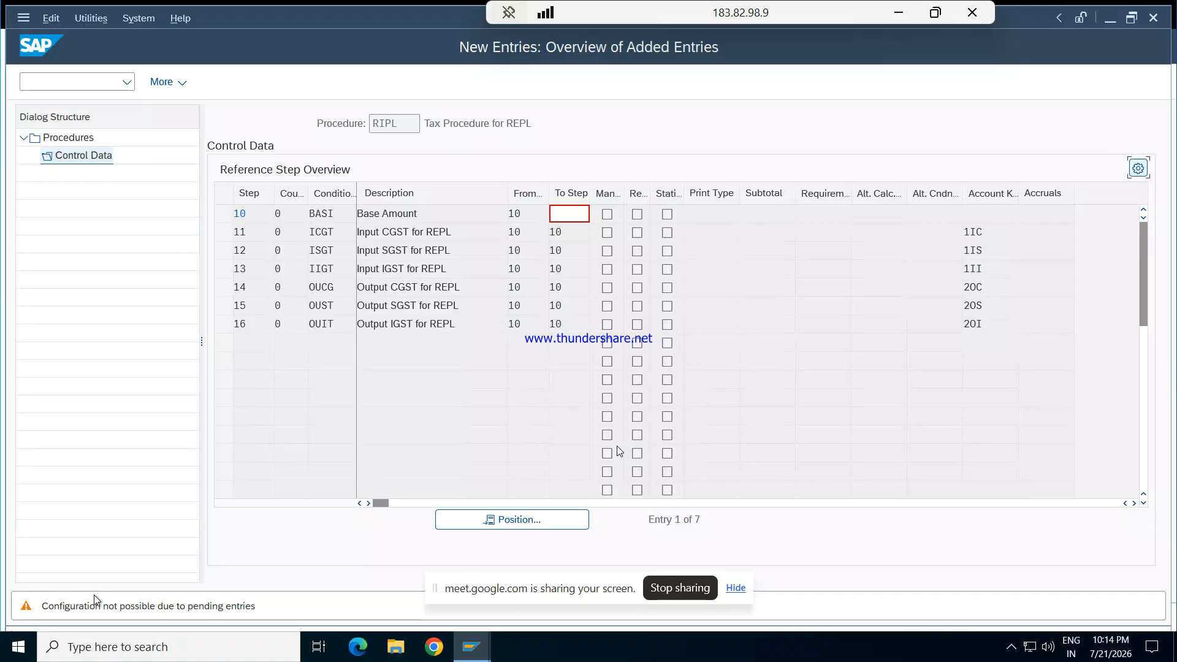
{"action": "left_click", "coordinate": [560, 221]}
{"action": "type", "text": "10"}
{"action": "key", "text": "Return"}
{"action": "key", "text": "Return"}
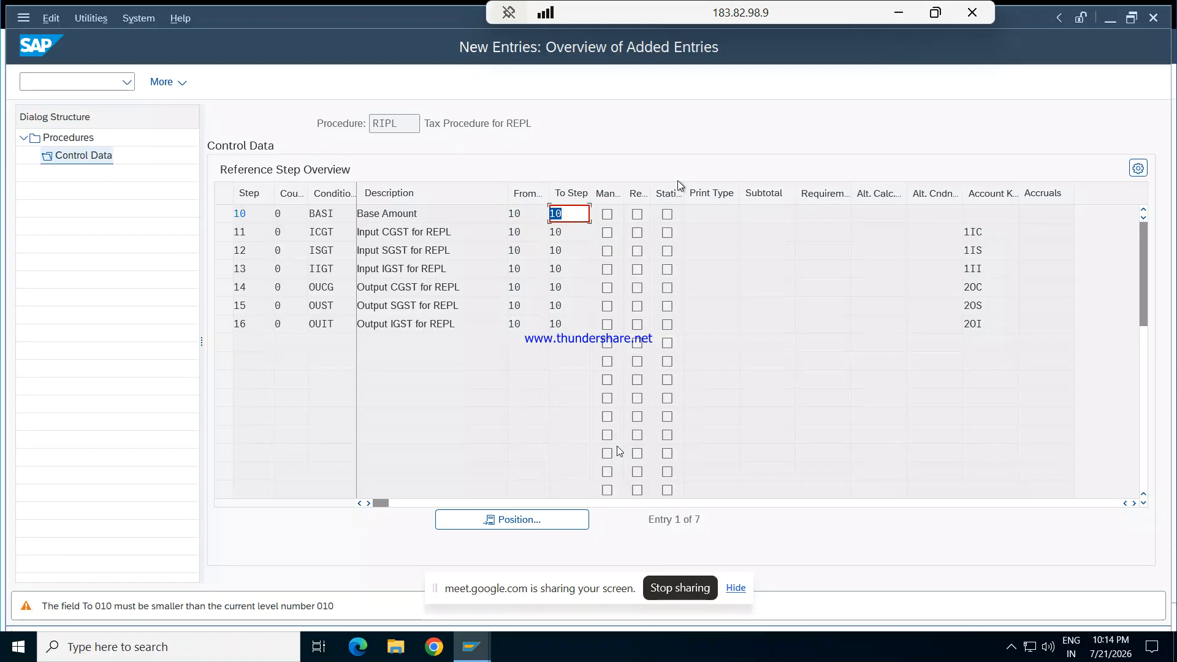
{"action": "key", "text": "ctrl+s"}
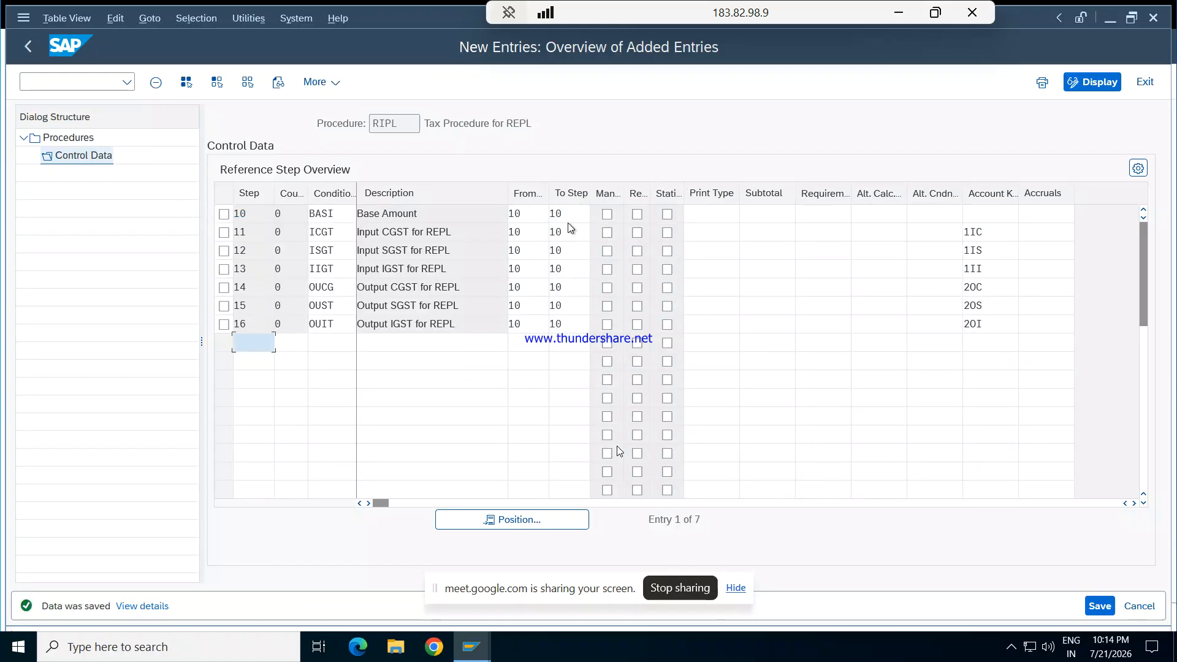
- Re-enter From Step 10 for the Base Amount row and save the control data again
{"action": "left_click", "coordinate": [543, 214]}
{"action": "type", "text": "1"}
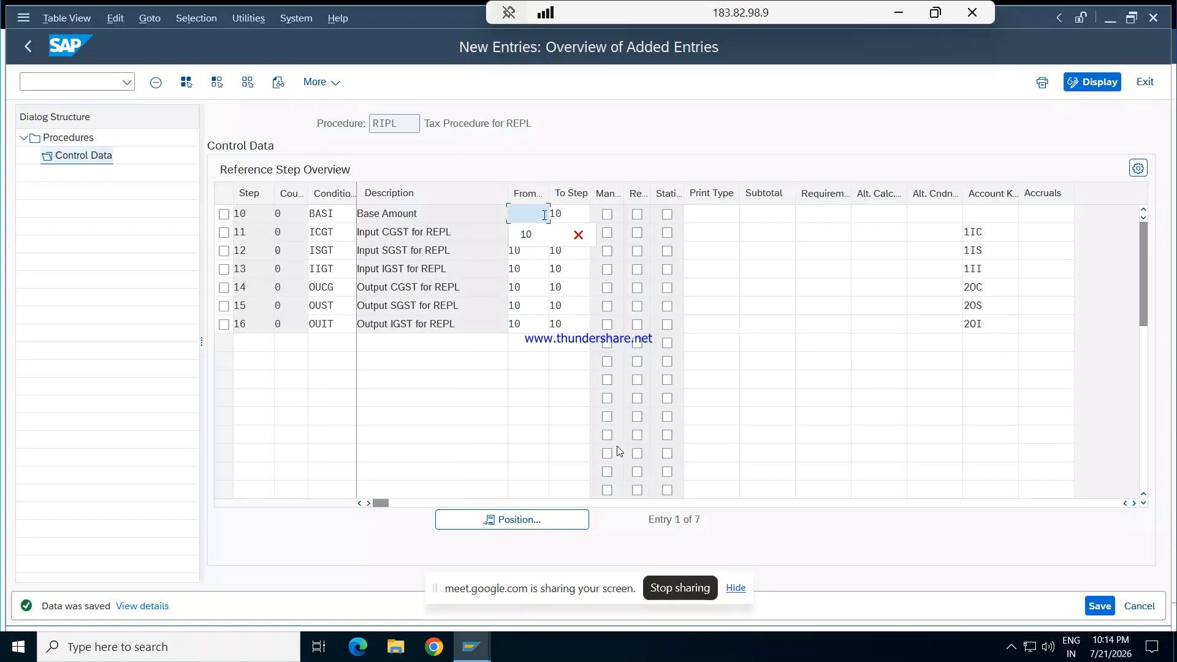
{"action": "type", "text": "0"}
{"action": "key", "text": "Tab"}
{"action": "left_click", "coordinate": [1113, 610]}
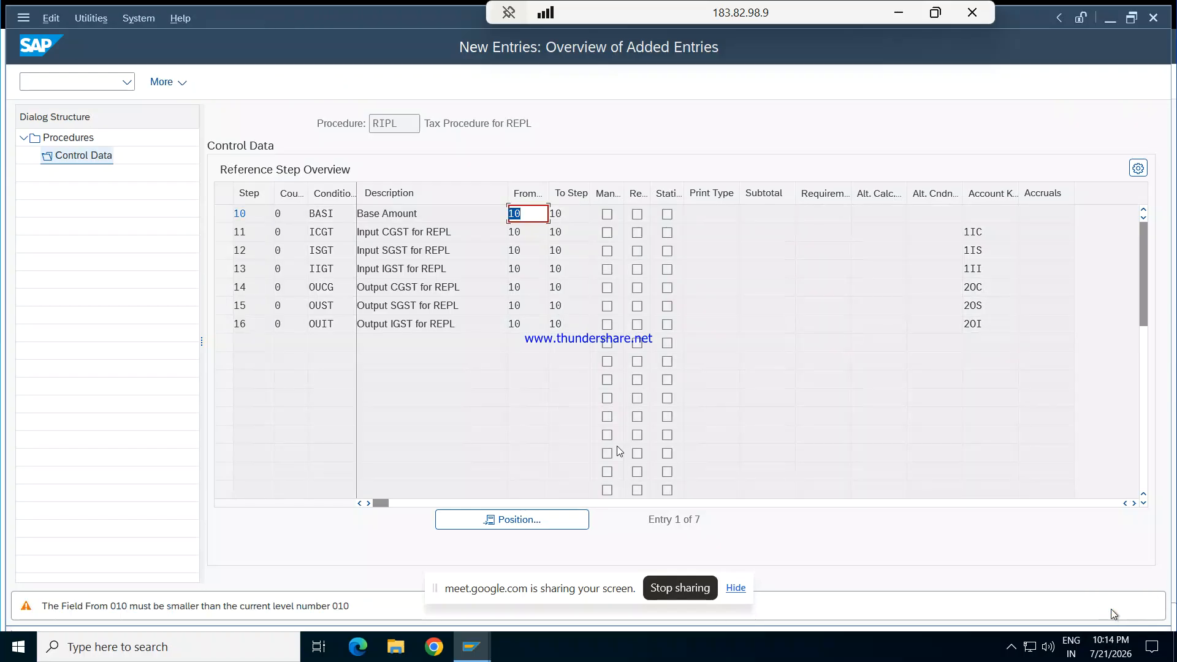
{"action": "key", "text": "Return"}
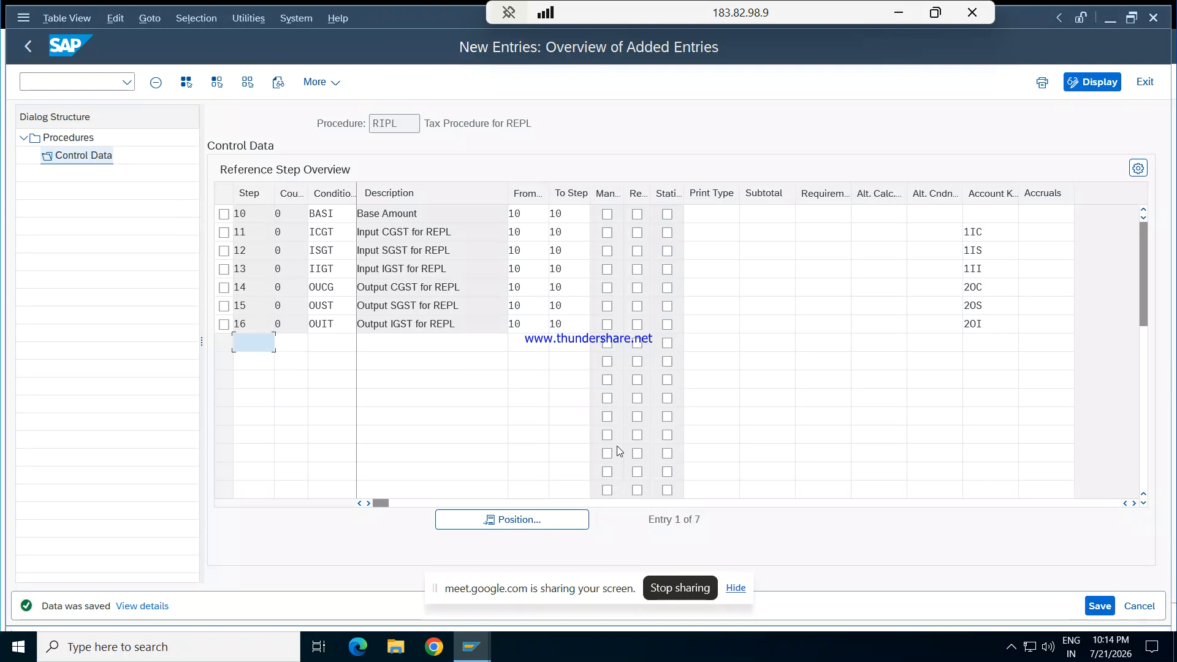
{"action": "left_click", "coordinate": [1109, 607]}
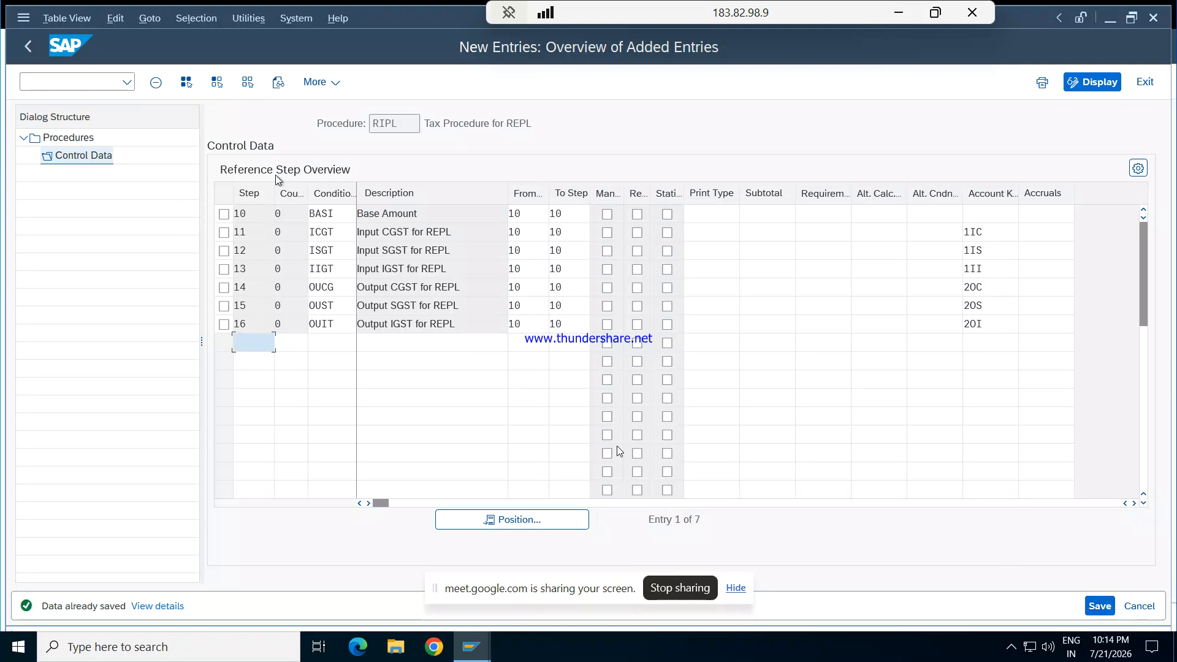
- Leave the control data and procedures views, close the activity selection and return to the IMG structure
{"action": "left_click", "coordinate": [29, 47]}
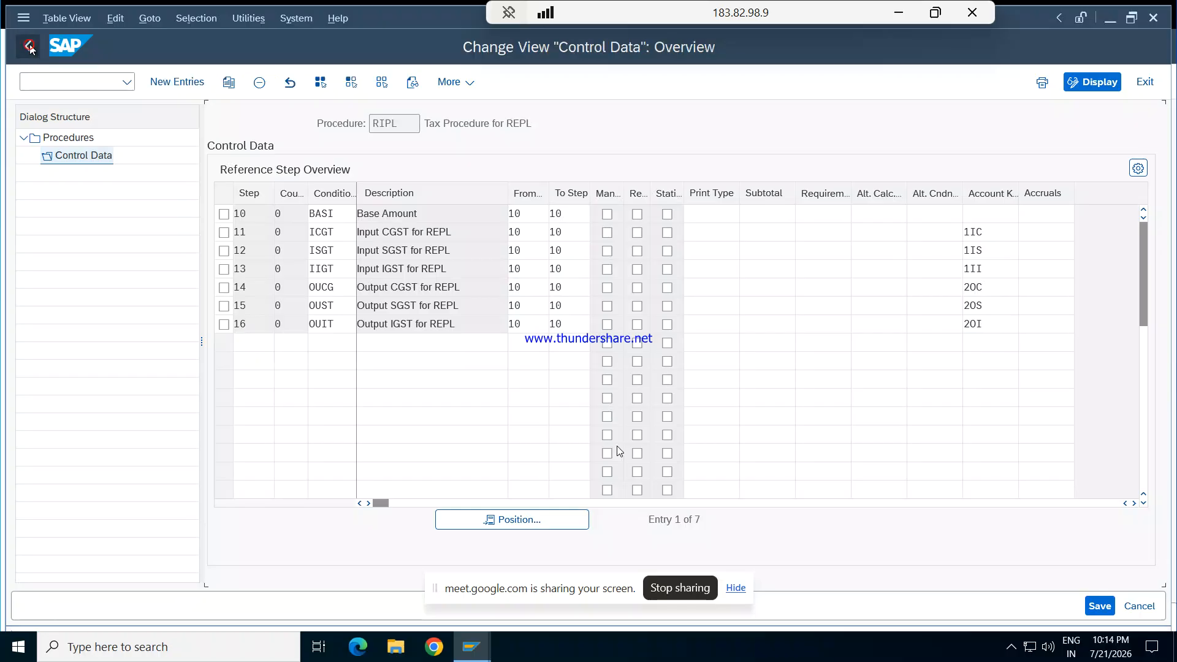
{"action": "left_click", "coordinate": [29, 47]}
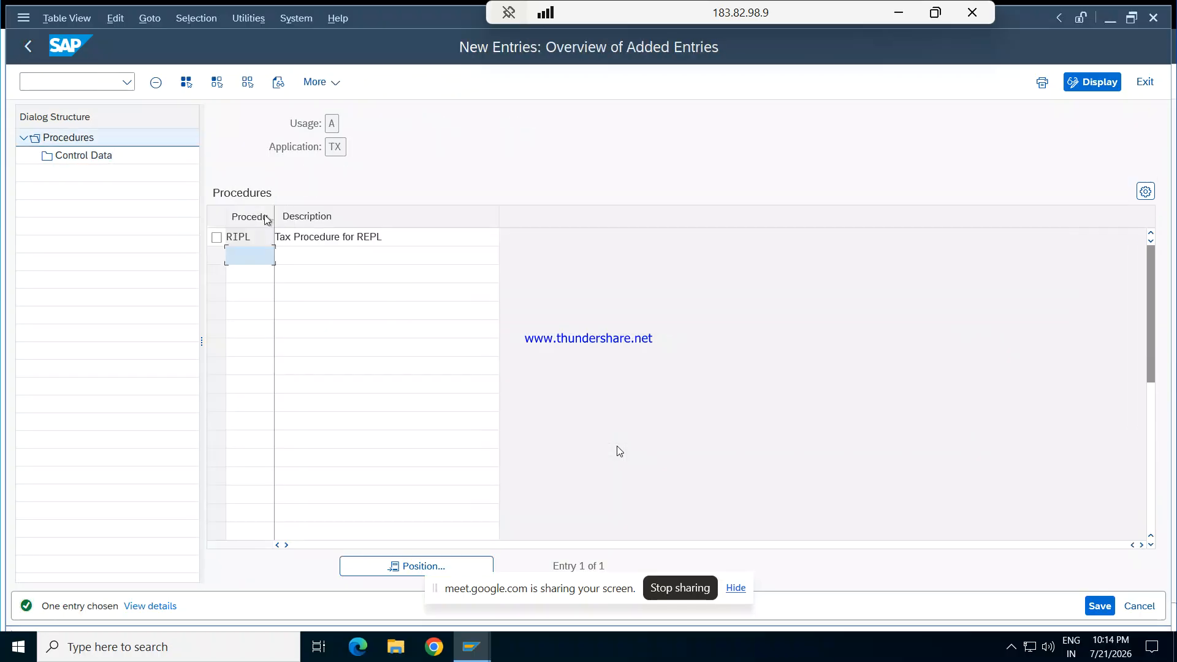
{"action": "key", "text": "F3"}
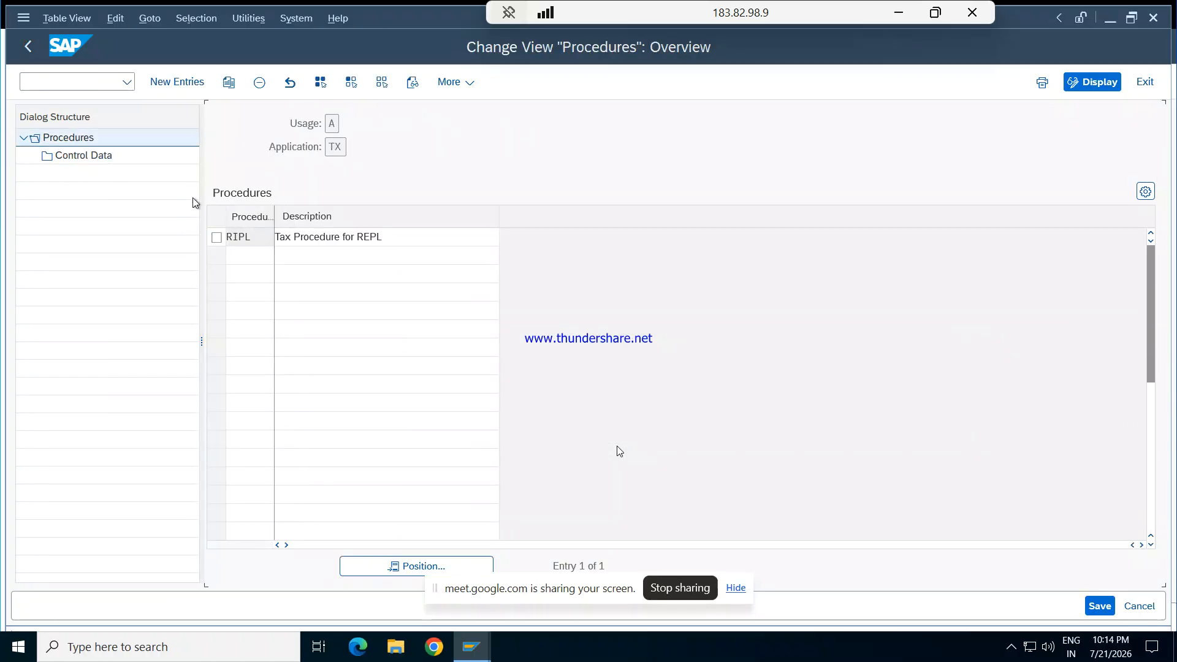
{"action": "key", "text": "F3"}
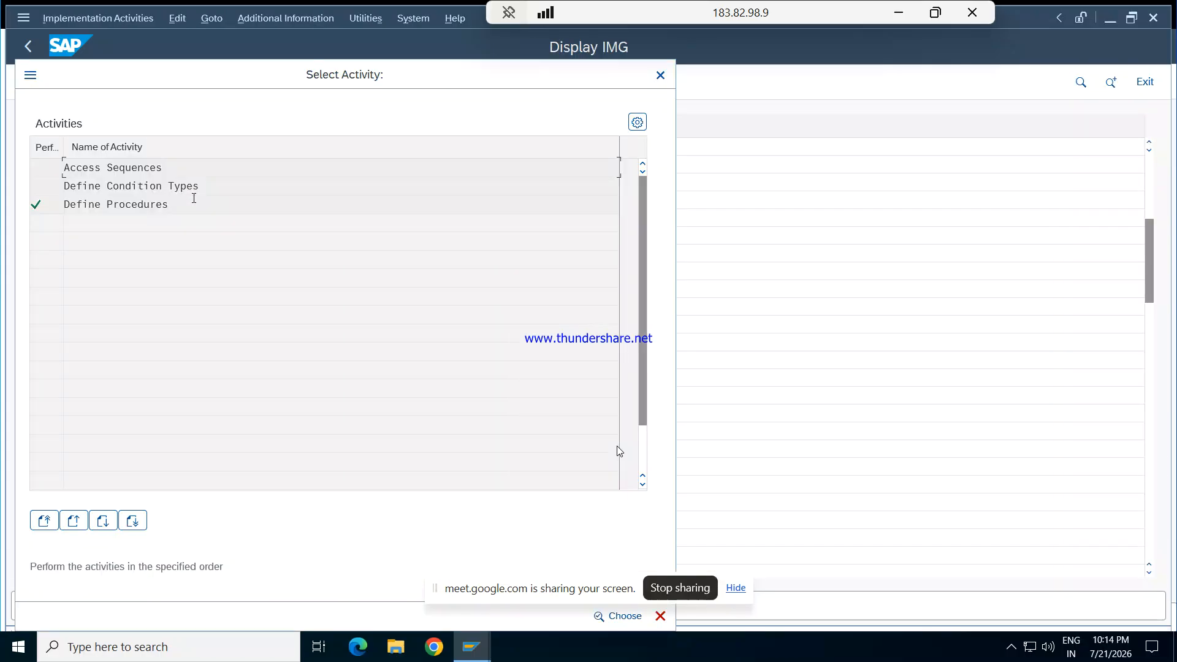
{"action": "key", "text": "Escape"}
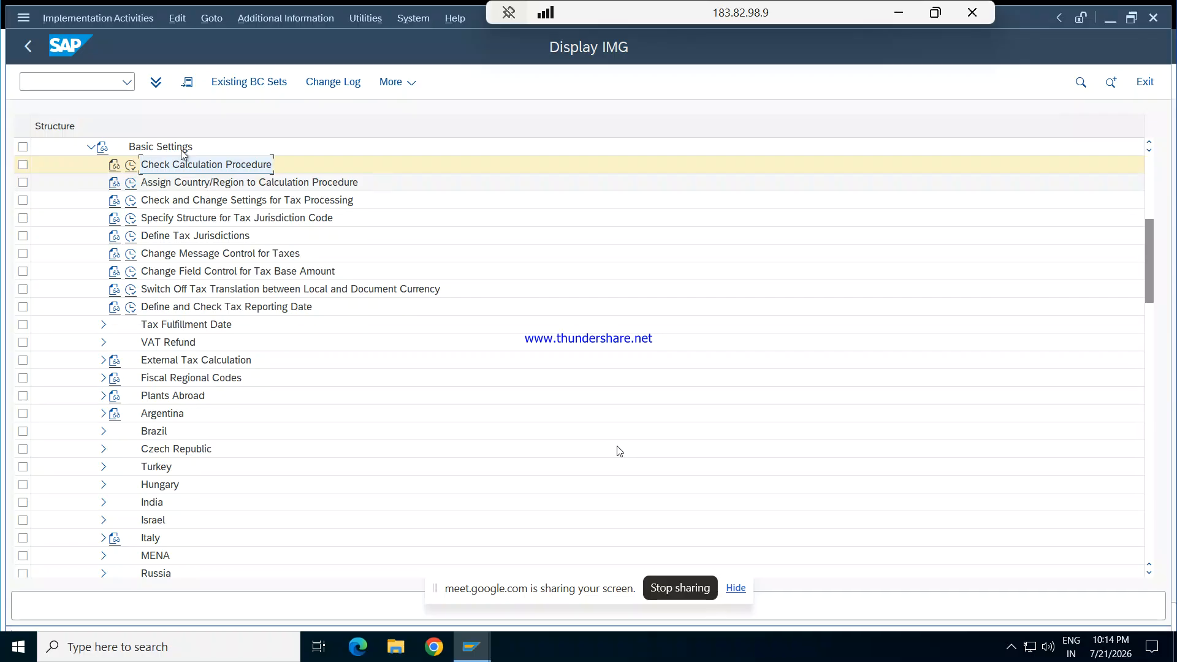
- Display the IMG activity keys as additional information beside the IMG structure
{"action": "left_click", "coordinate": [326, 19]}
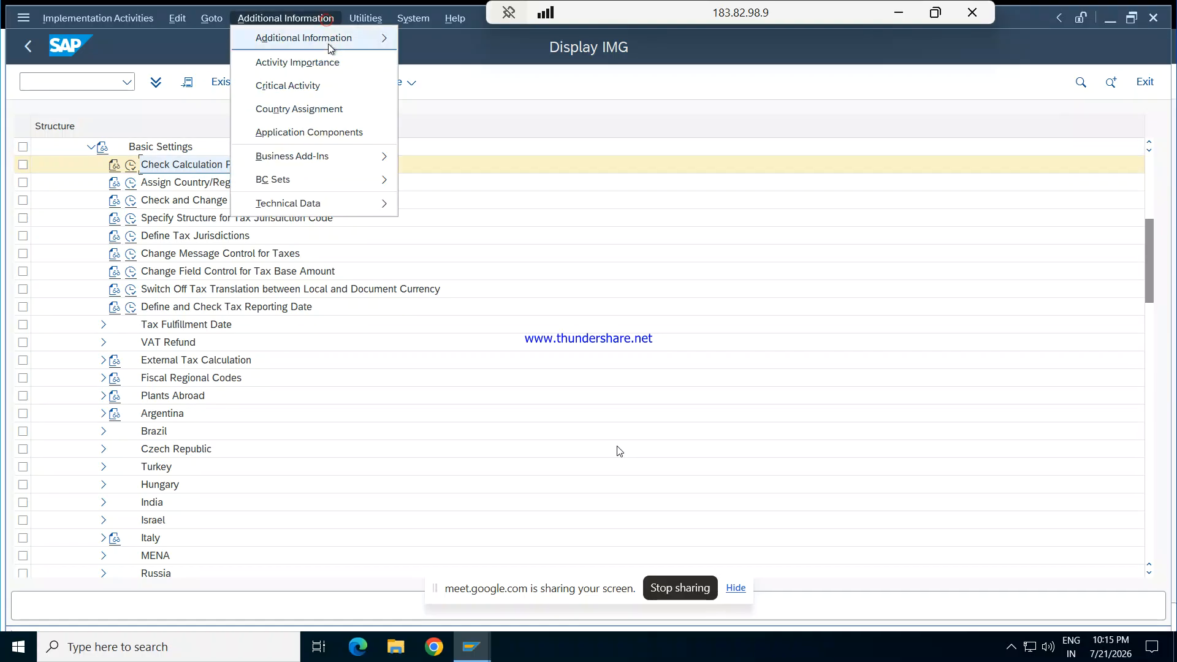
{"action": "mouse_move", "coordinate": [328, 43]}
{"action": "mouse_move", "coordinate": [497, 61]}
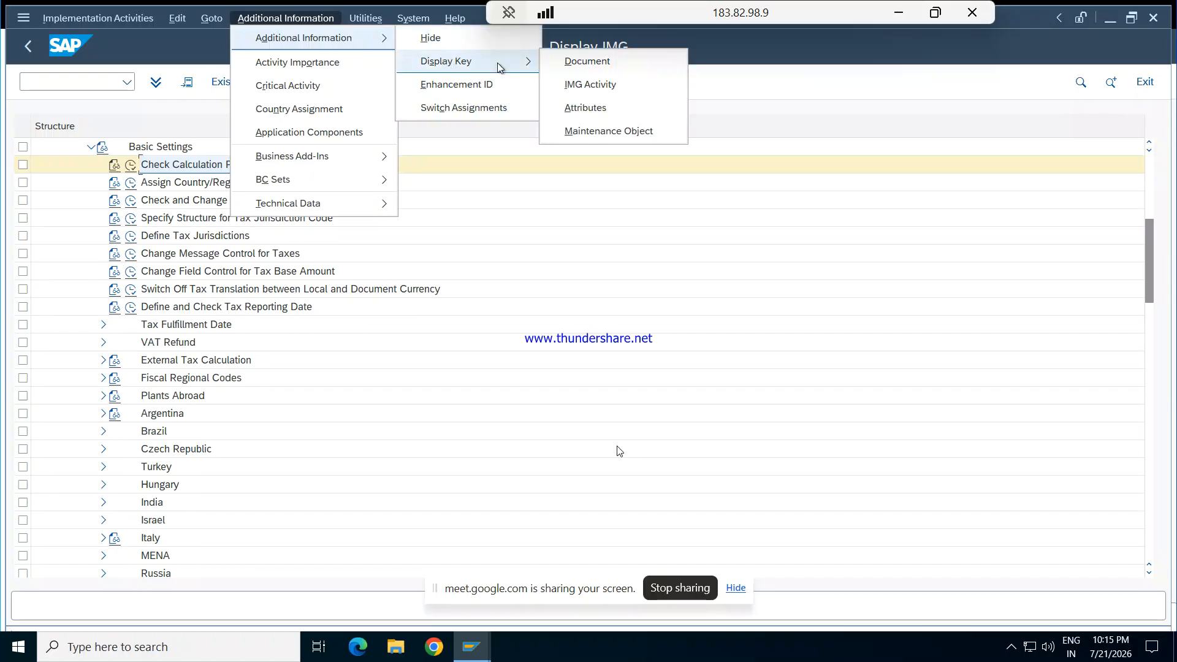
{"action": "left_click", "coordinate": [625, 87]}
{"action": "left_click_drag", "start_coordinate": [803, 130], "coordinate": [881, 114]}
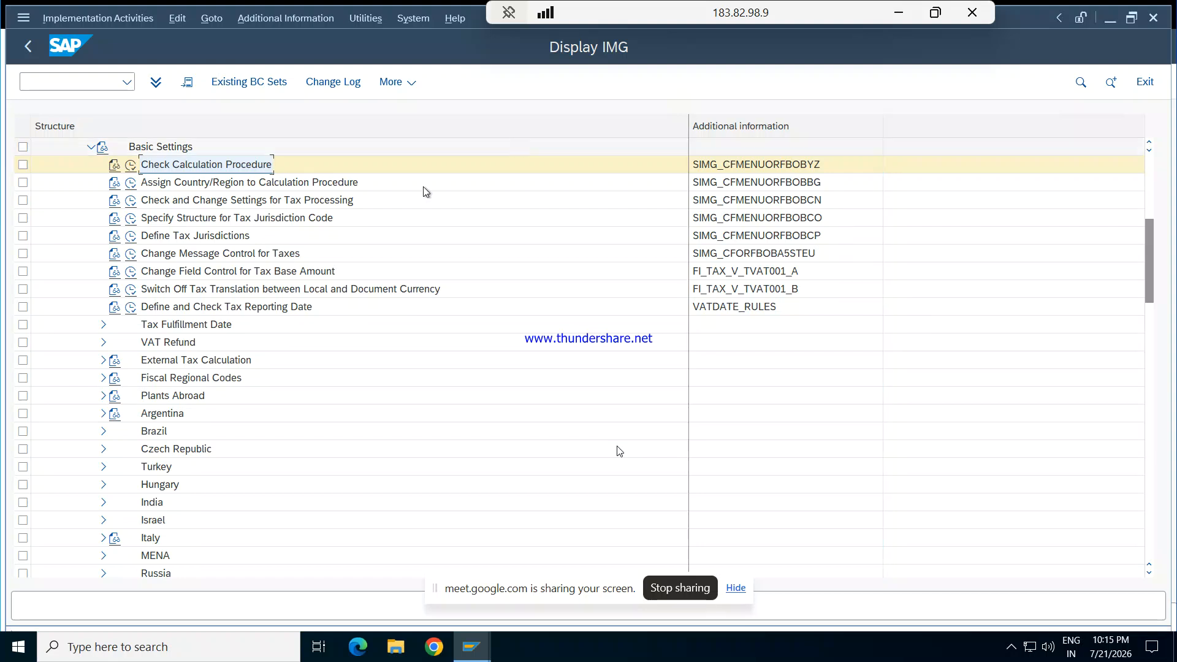
- Open Assign Country/Region to Calculation Procedure and position the list at country IN
{"action": "left_click", "coordinate": [131, 183]}
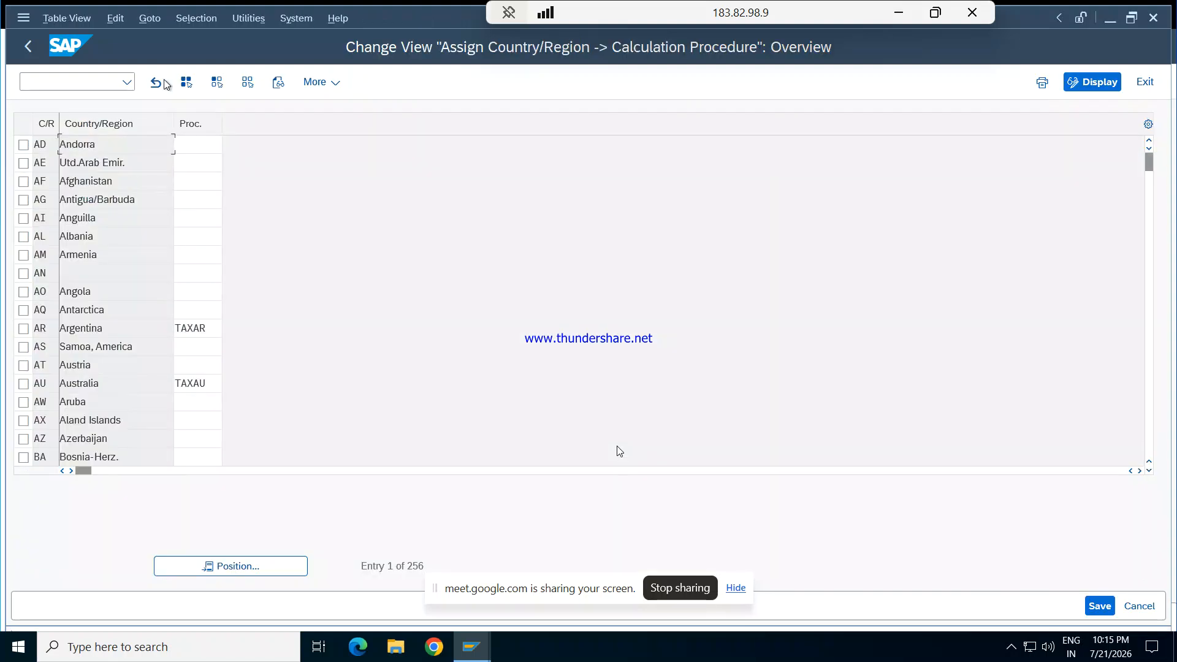
{"action": "left_click", "coordinate": [248, 564]}
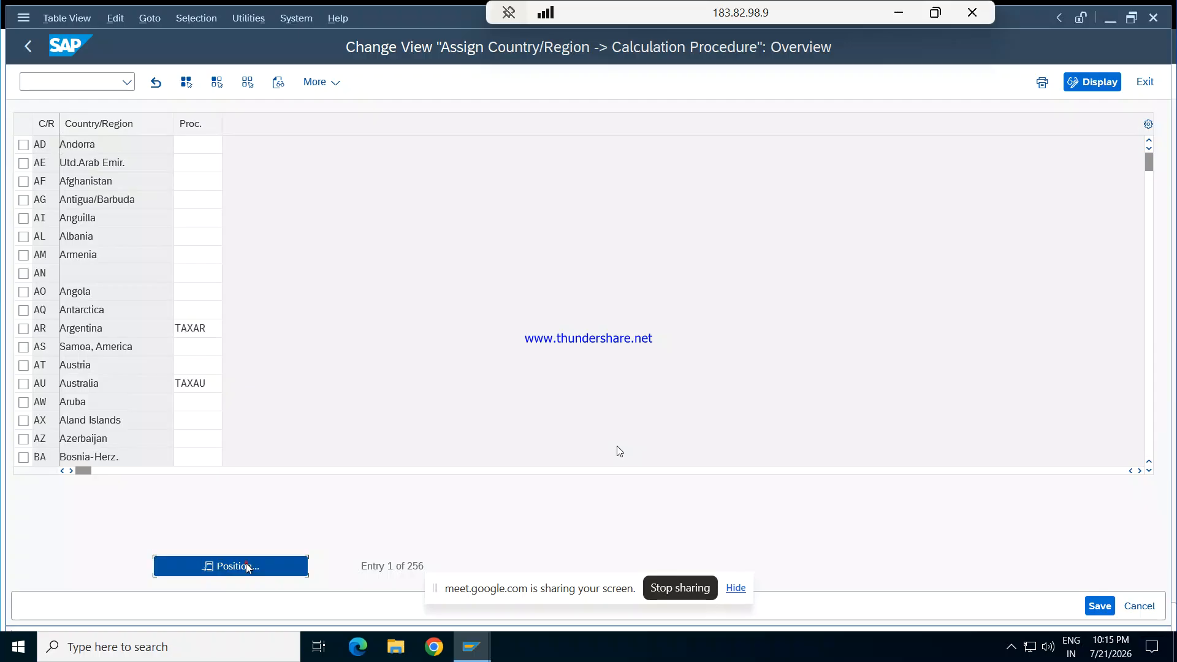
{"action": "type", "text": "I"}
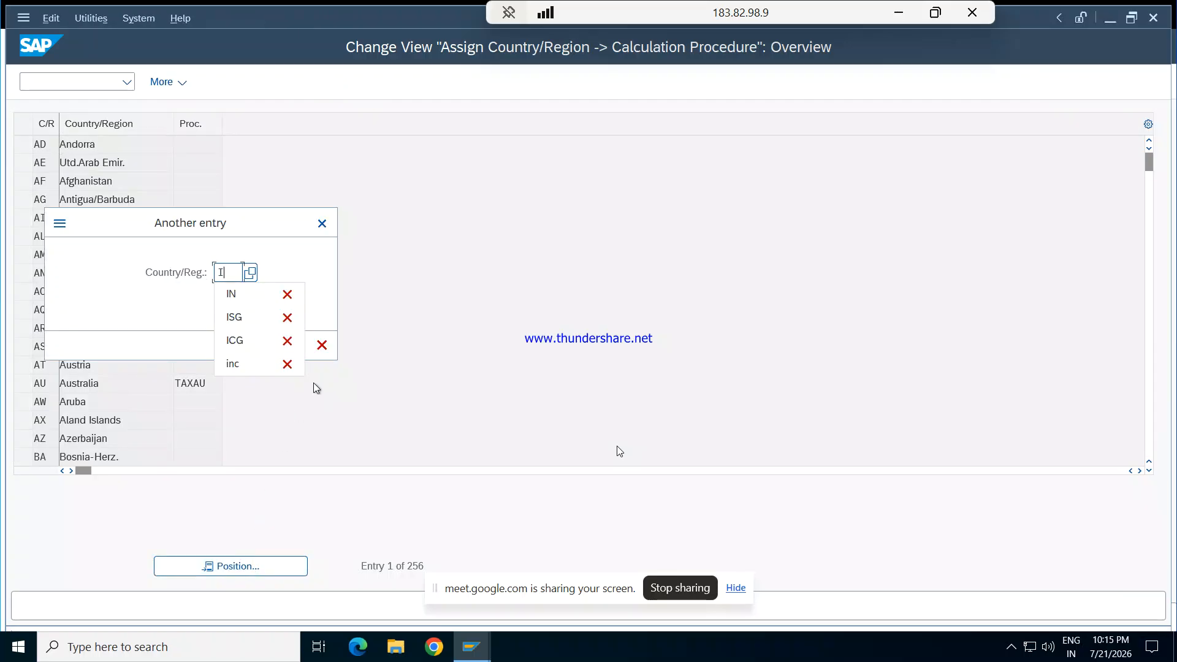
{"action": "type", "text": "N"}
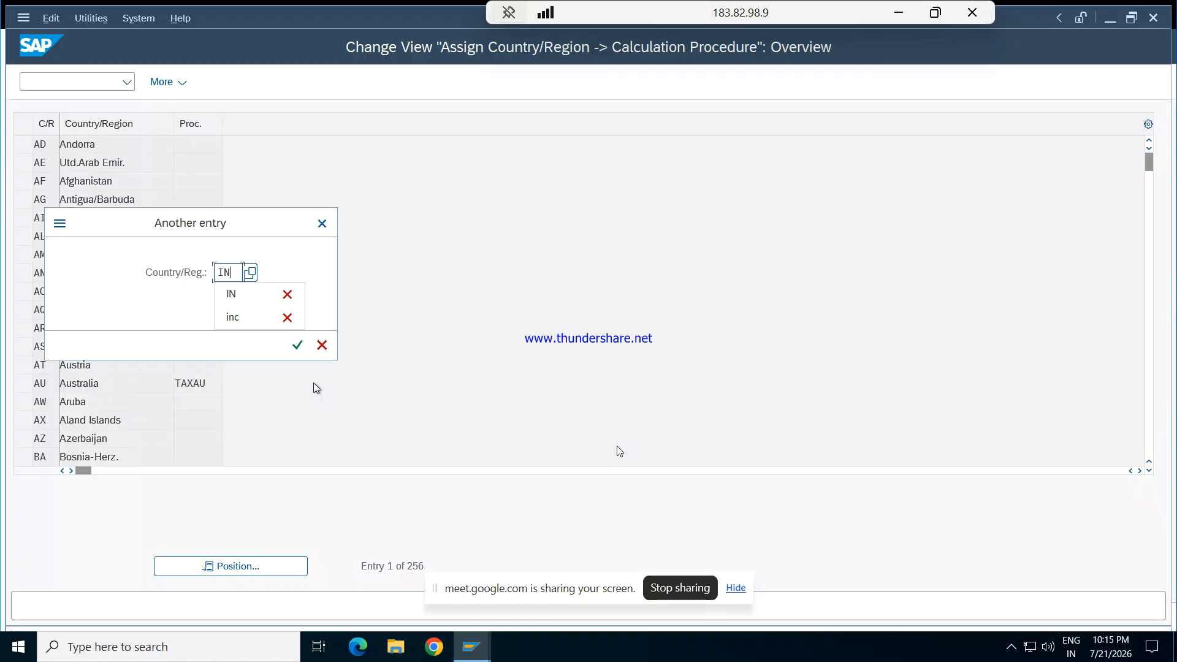
{"action": "key", "text": "Return"}
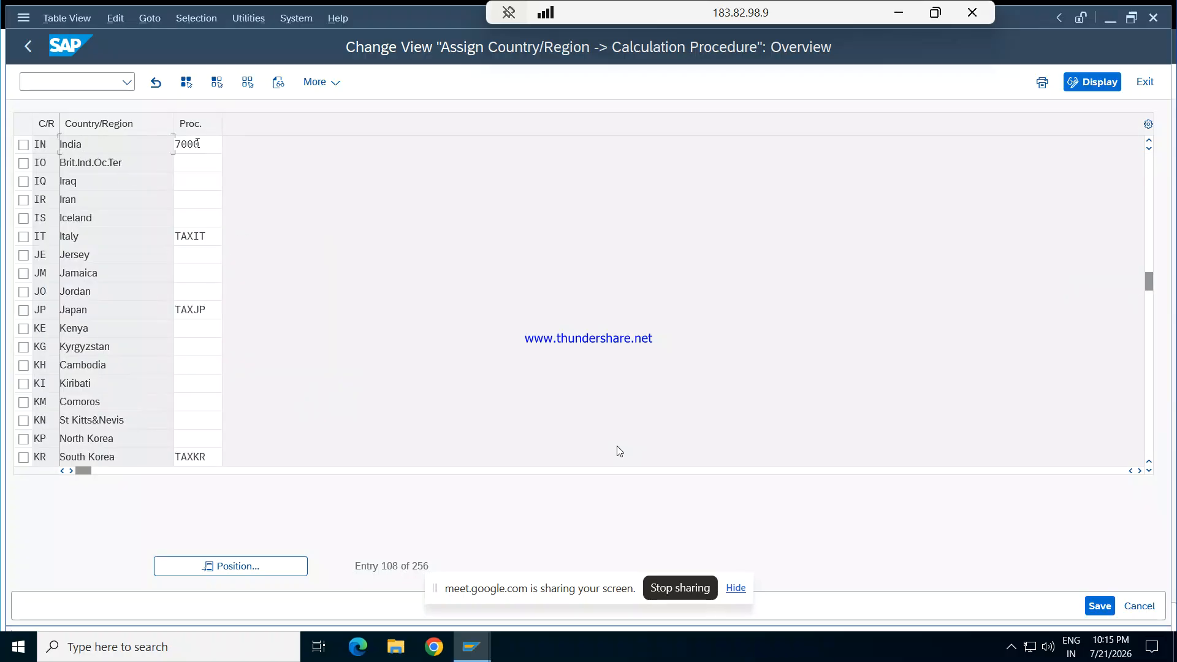
- Assign calculation procedure RIPL to India, save it in the proposed customizing request and return to the IMG structure
{"action": "double_click", "coordinate": [207, 146]}
{"action": "key", "text": "Delete"}
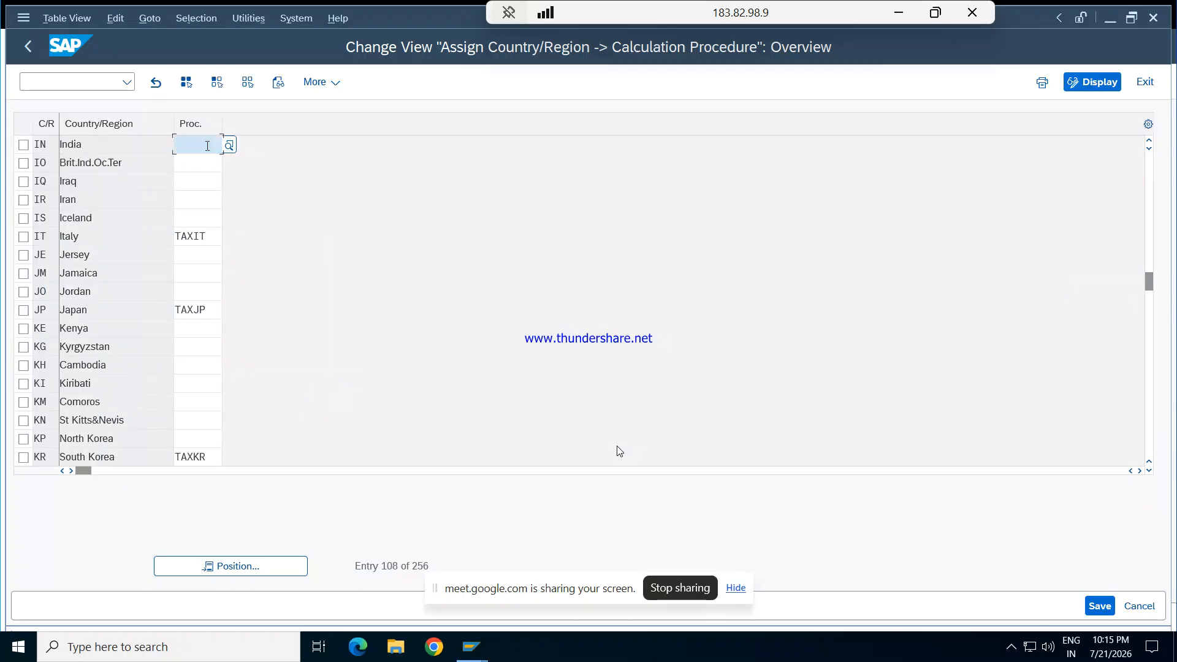
{"action": "type", "text": "RE"}
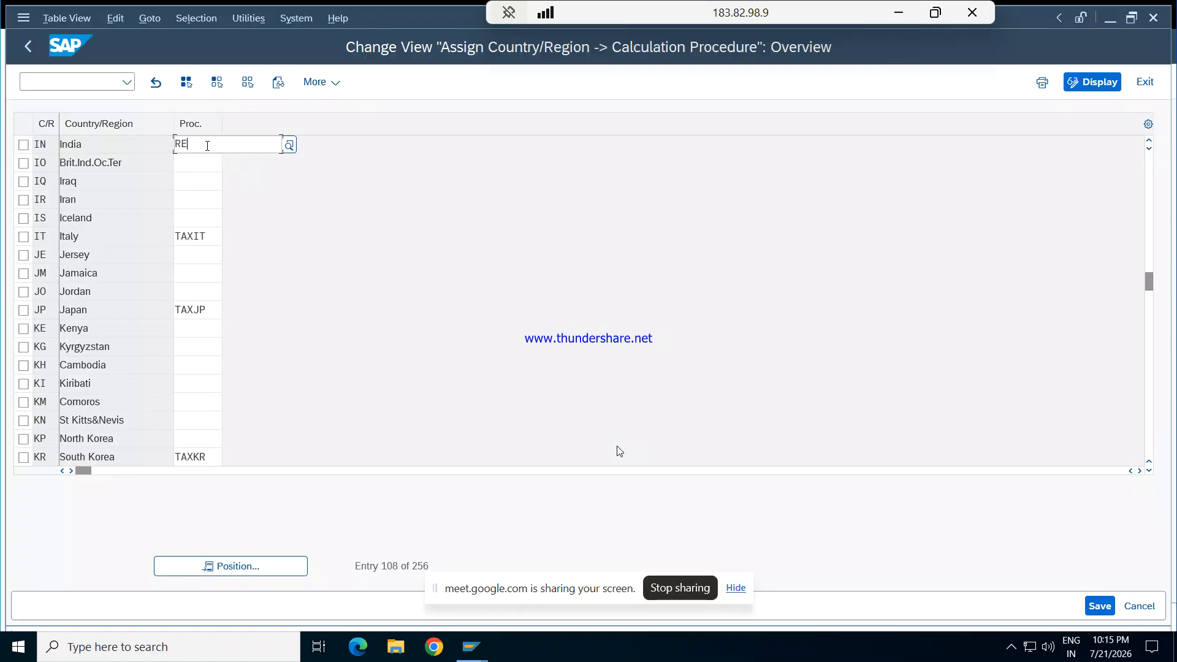
{"action": "type", "text": "PL"}
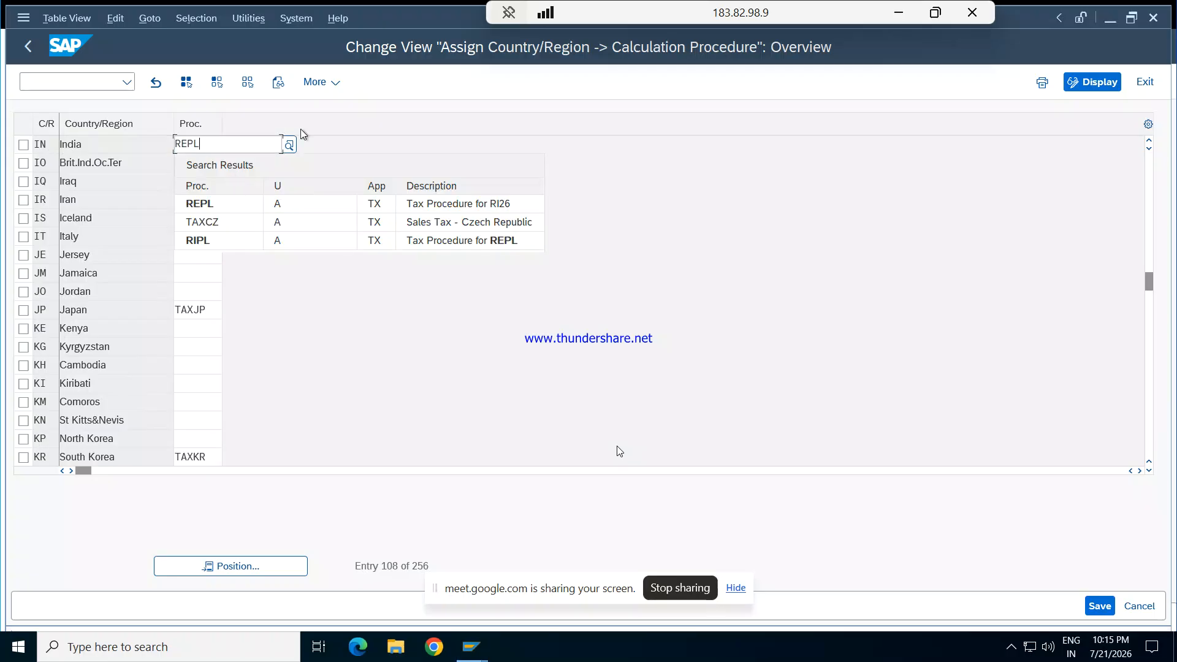
{"action": "key", "text": "BackSpace"}
{"action": "key", "text": "BackSpace"}
{"action": "key", "text": "BackSpace"}
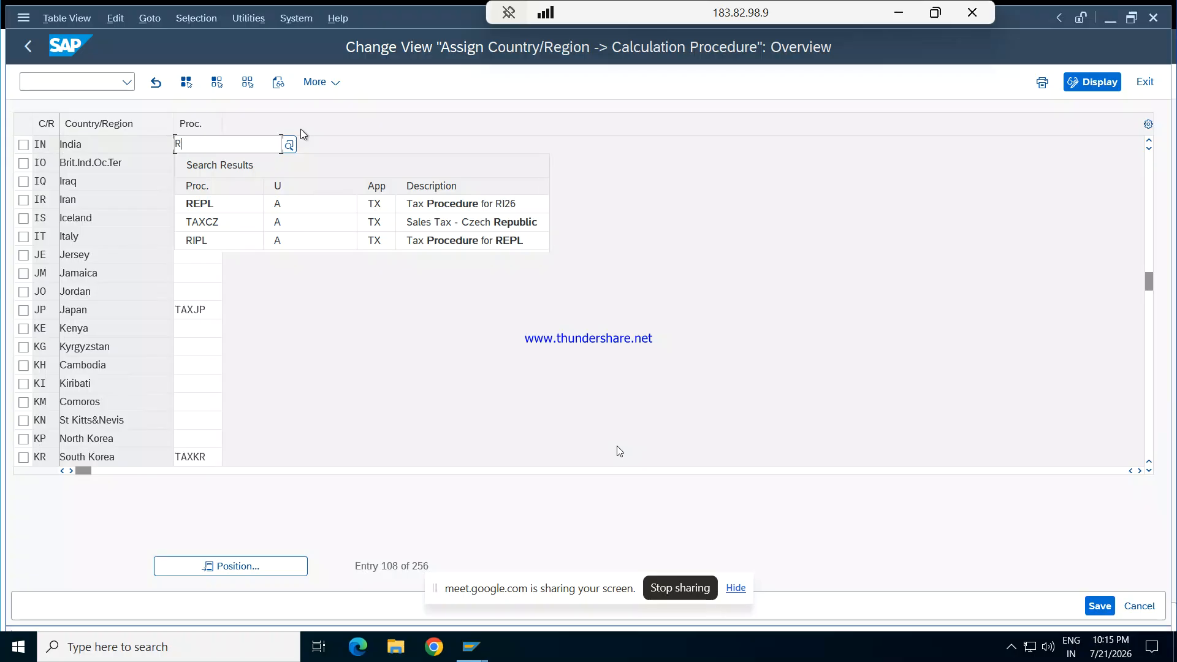
{"action": "left_click", "coordinate": [232, 227]}
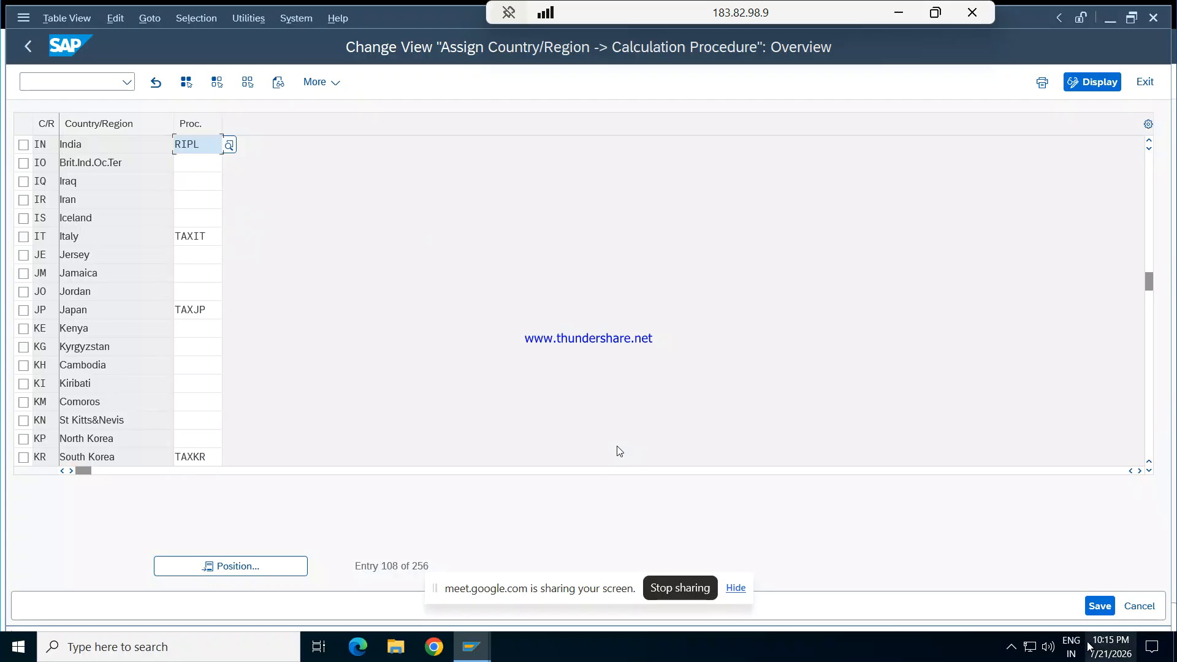
{"action": "left_click", "coordinate": [1098, 604]}
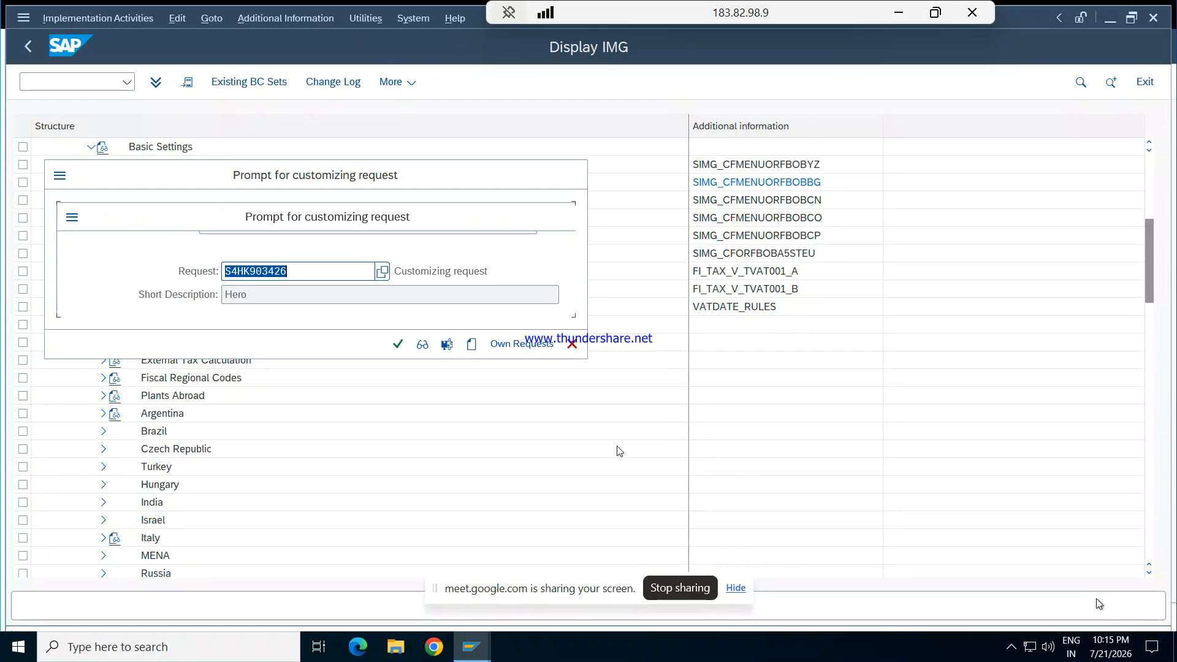
{"action": "left_click", "coordinate": [399, 344]}
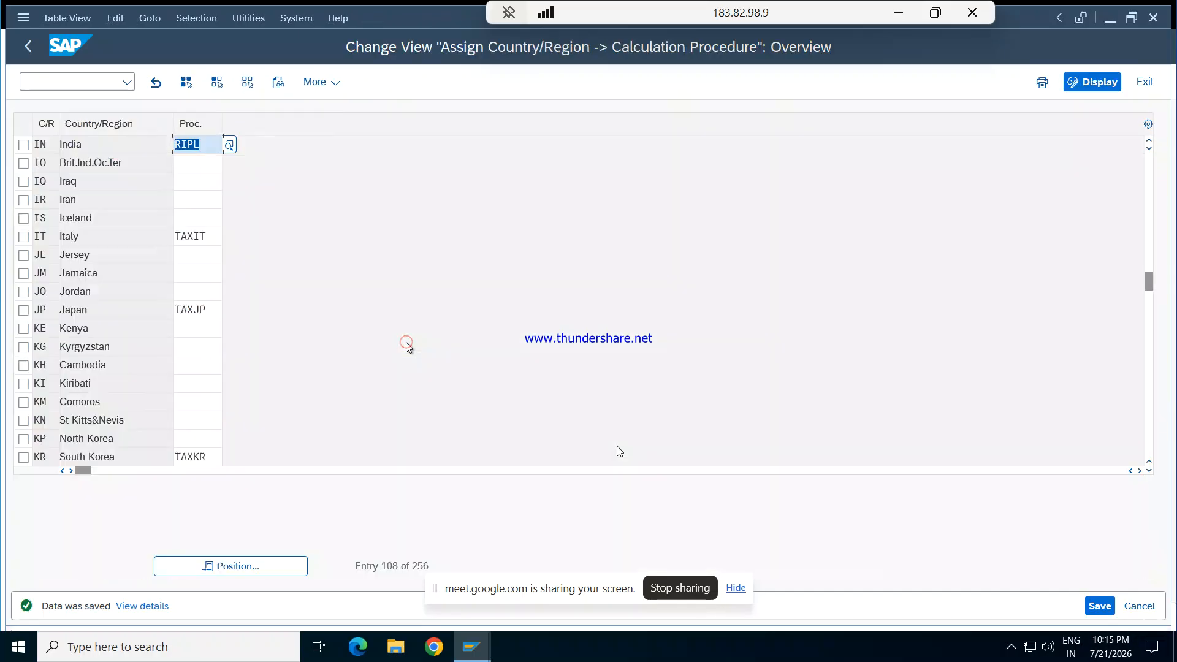
{"action": "key", "text": "F3"}
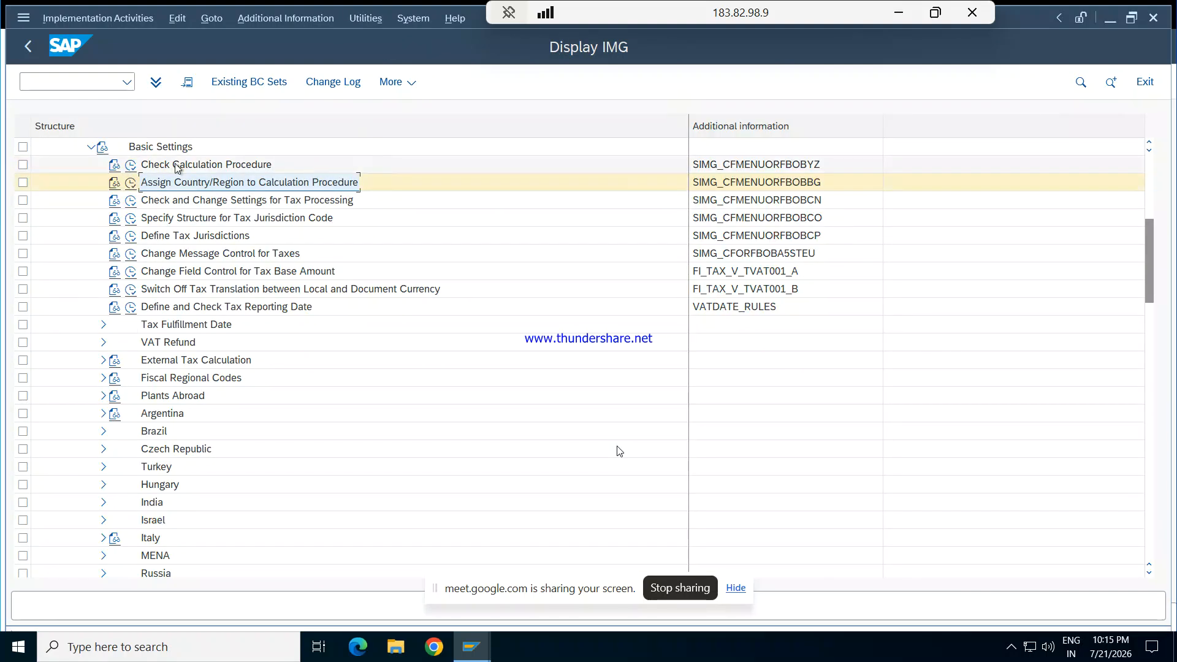
- Open Define Tax Codes for Sales and Purchases under the Calculation node for country IN
{"action": "left_click", "coordinate": [91, 147]}
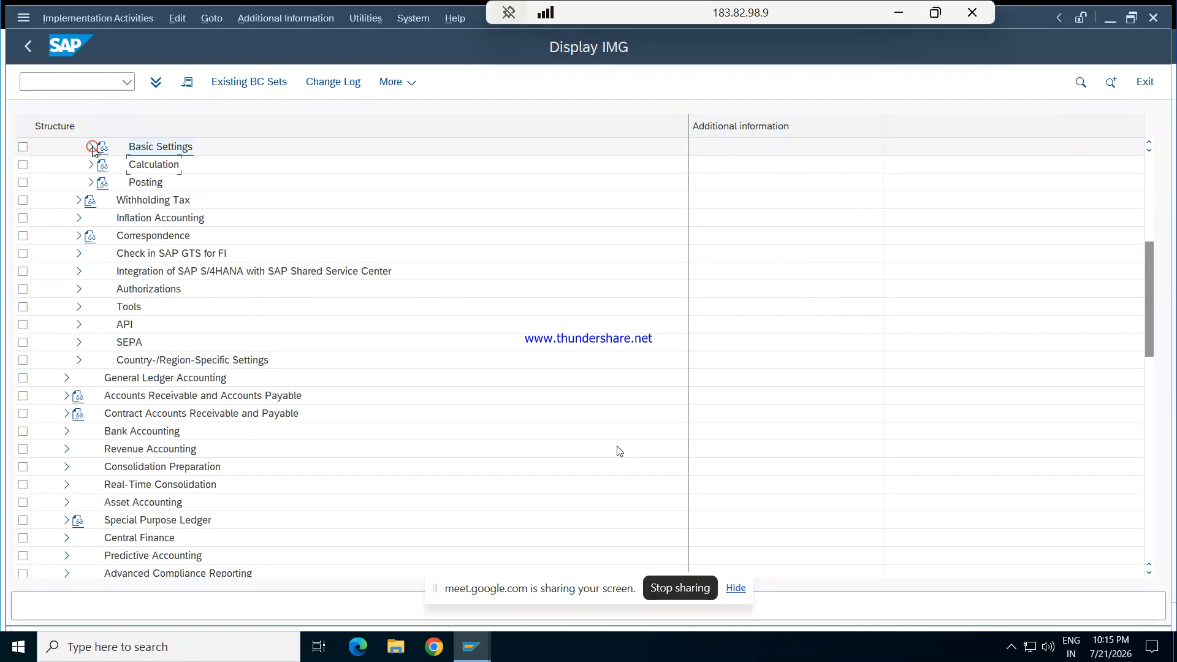
{"action": "left_click", "coordinate": [91, 164]}
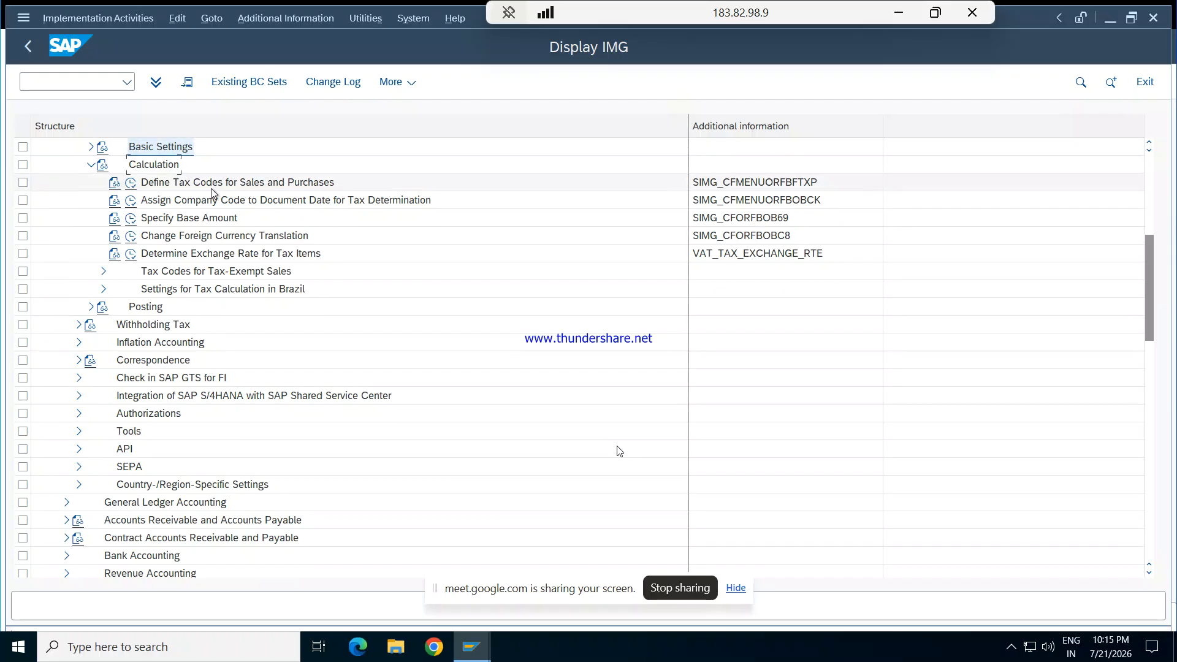
{"action": "left_click", "coordinate": [131, 184]}
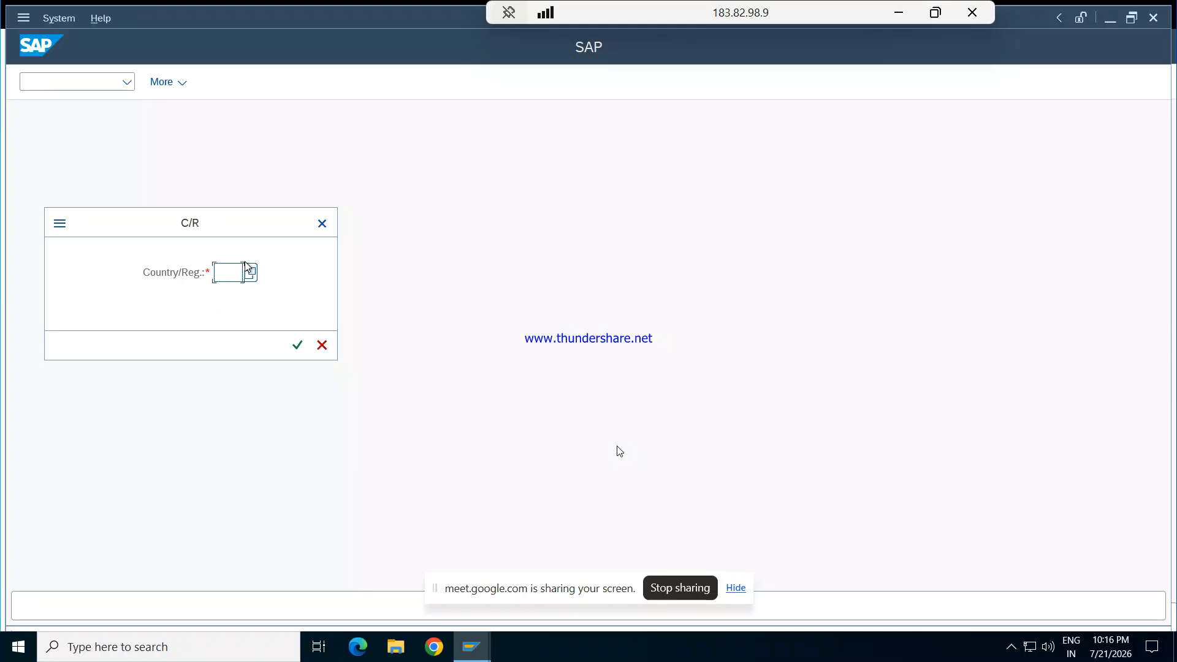
{"action": "type", "text": "IN"}
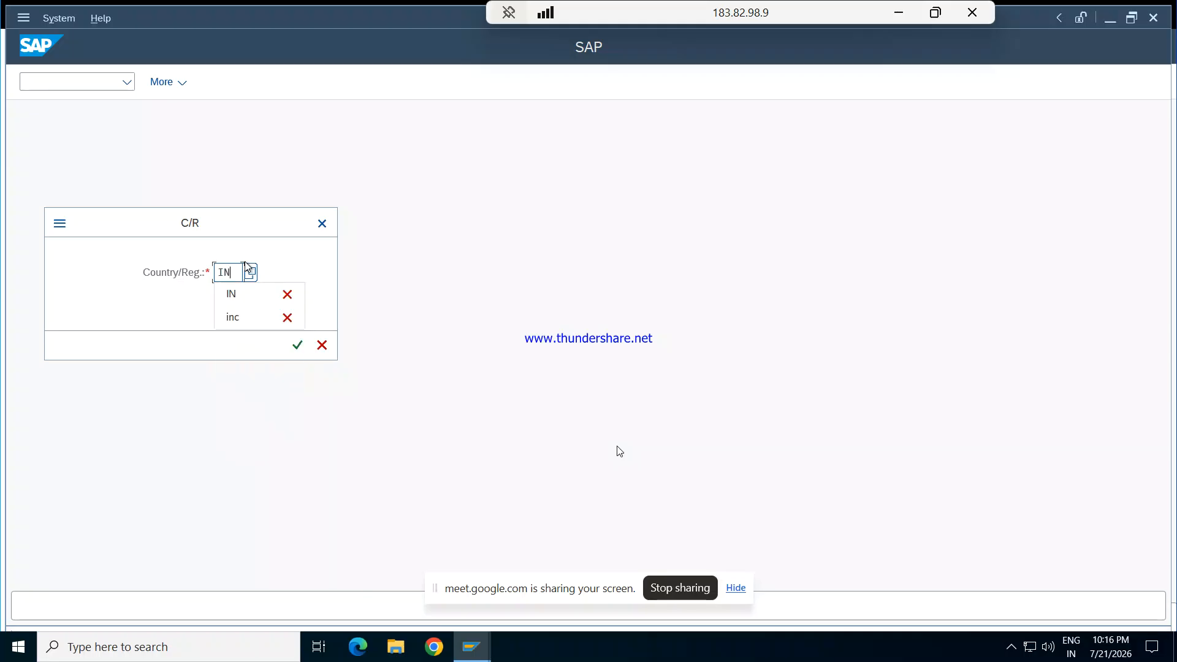
{"action": "key", "text": "Return"}
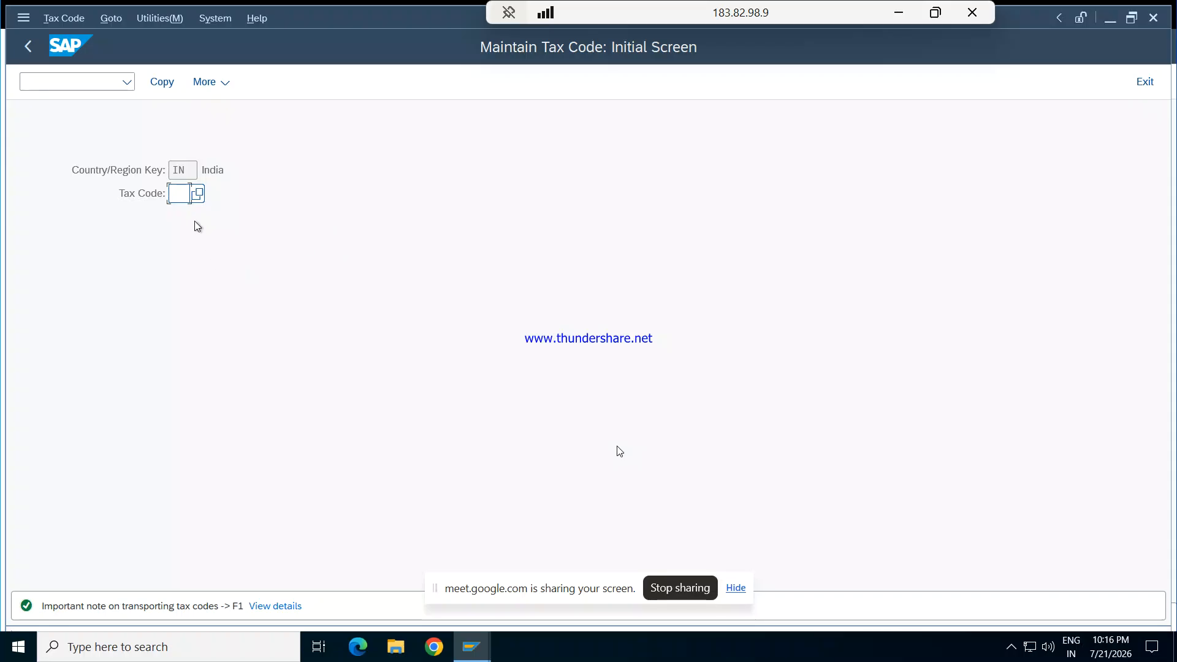
- Start new tax code 8A and enter the description "Input ( CGST+ SGST)"
{"action": "type", "text": "8A"}
{"action": "key", "text": "Return"}
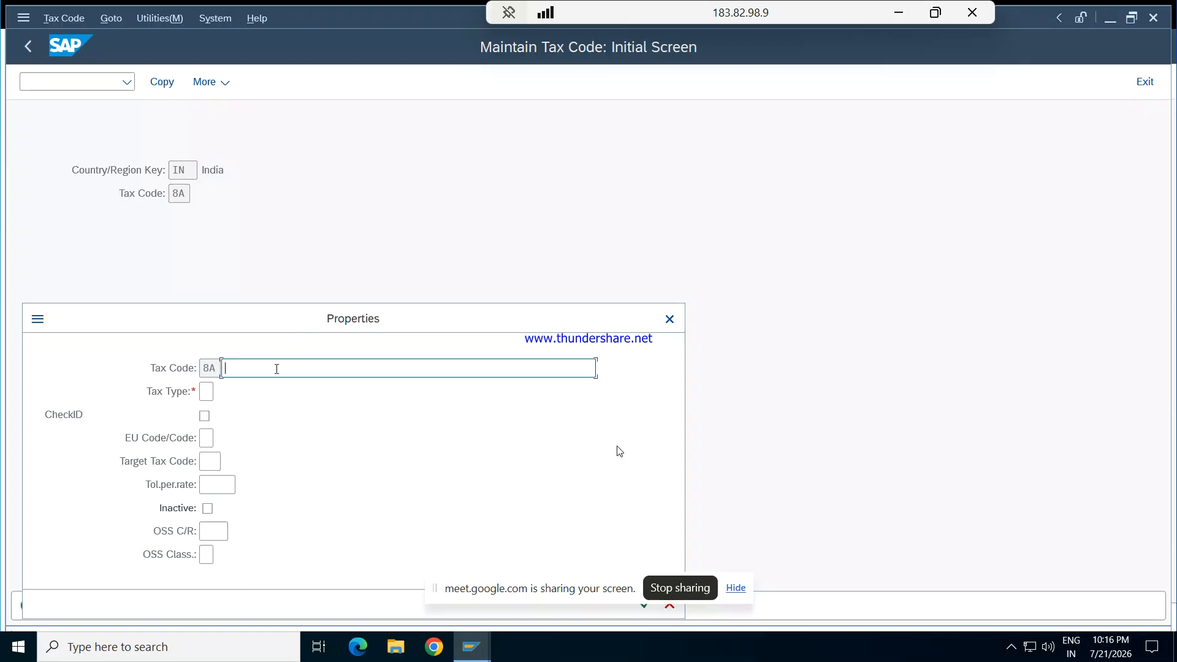
{"action": "left_click", "coordinate": [272, 370]}
{"action": "type", "text": "I"}
{"action": "key", "text": "BackSpace"}
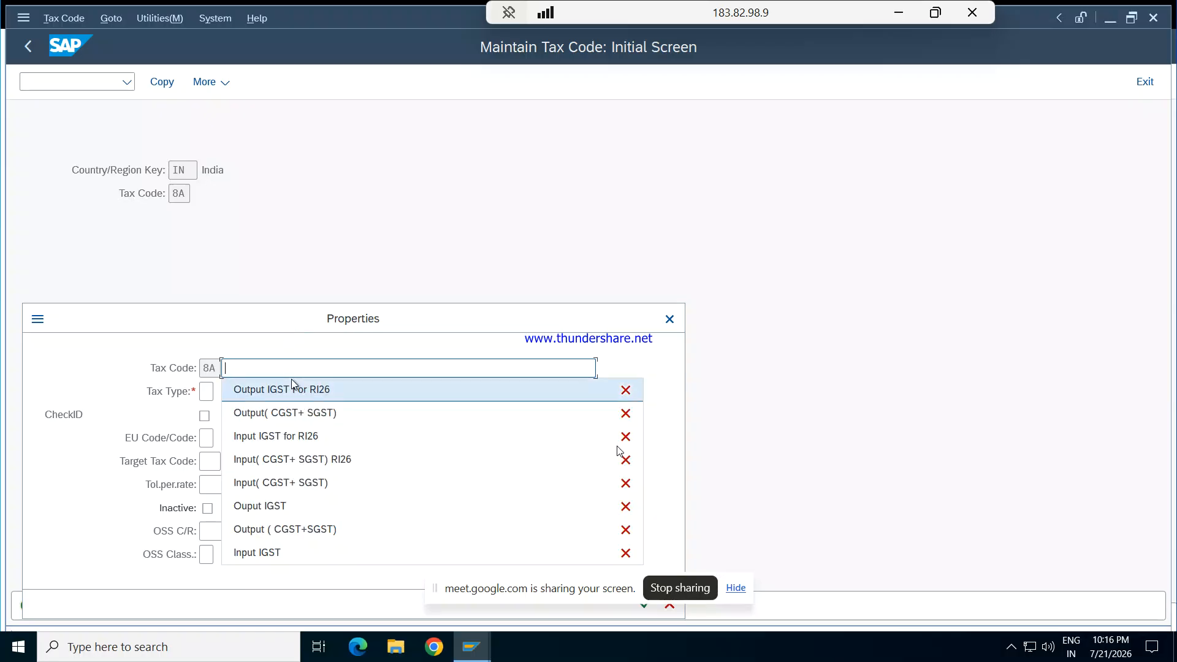
{"action": "type", "text": "Input "}
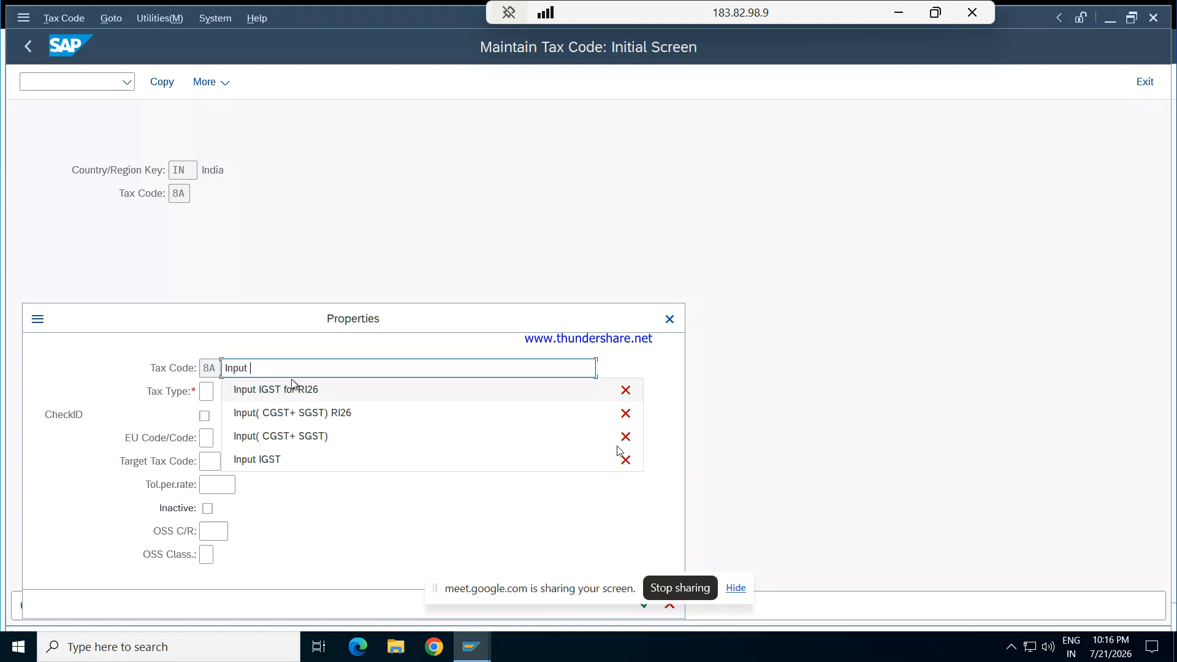
{"action": "type", "text": "("}
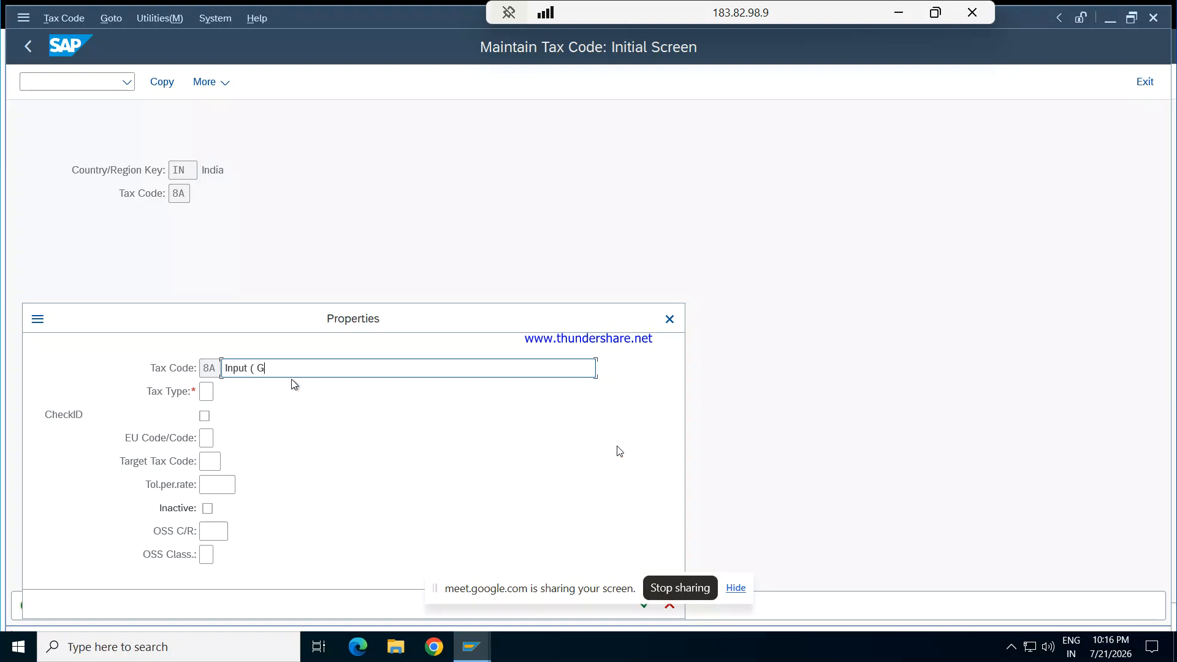
{"action": "type", "text": " CGST+ SGST)"}
- Set the tax type of tax code 8A to V (Input tax) and continue to its tax rates
{"action": "left_click", "coordinate": [209, 390]}
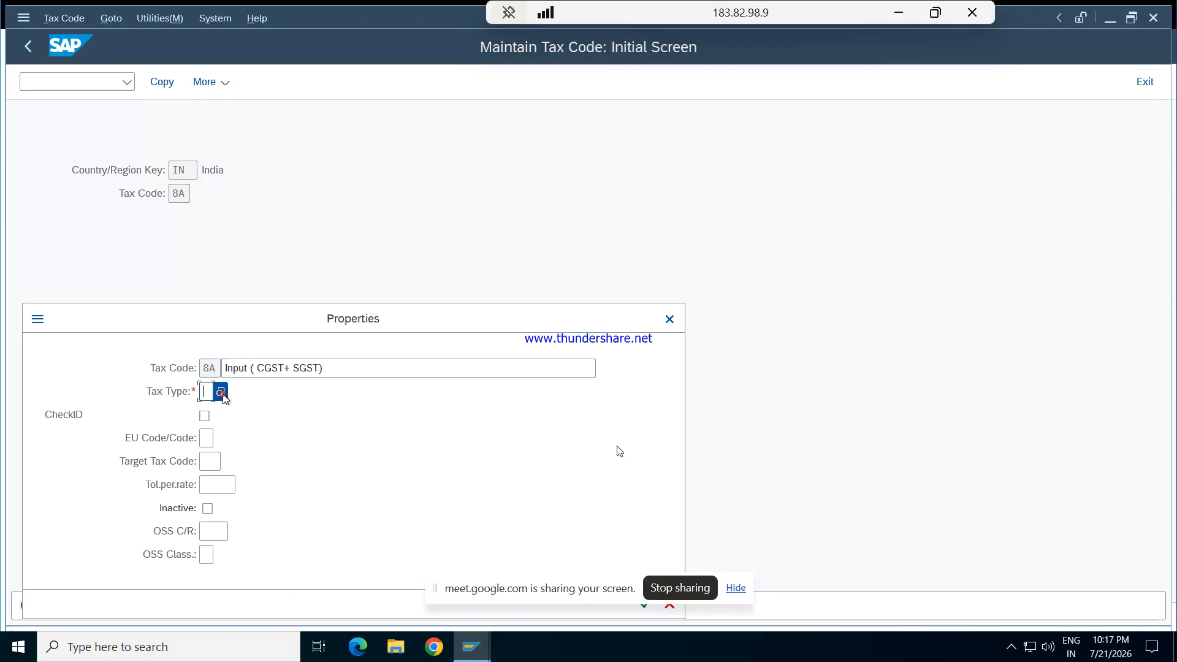
{"action": "left_click", "coordinate": [221, 391]}
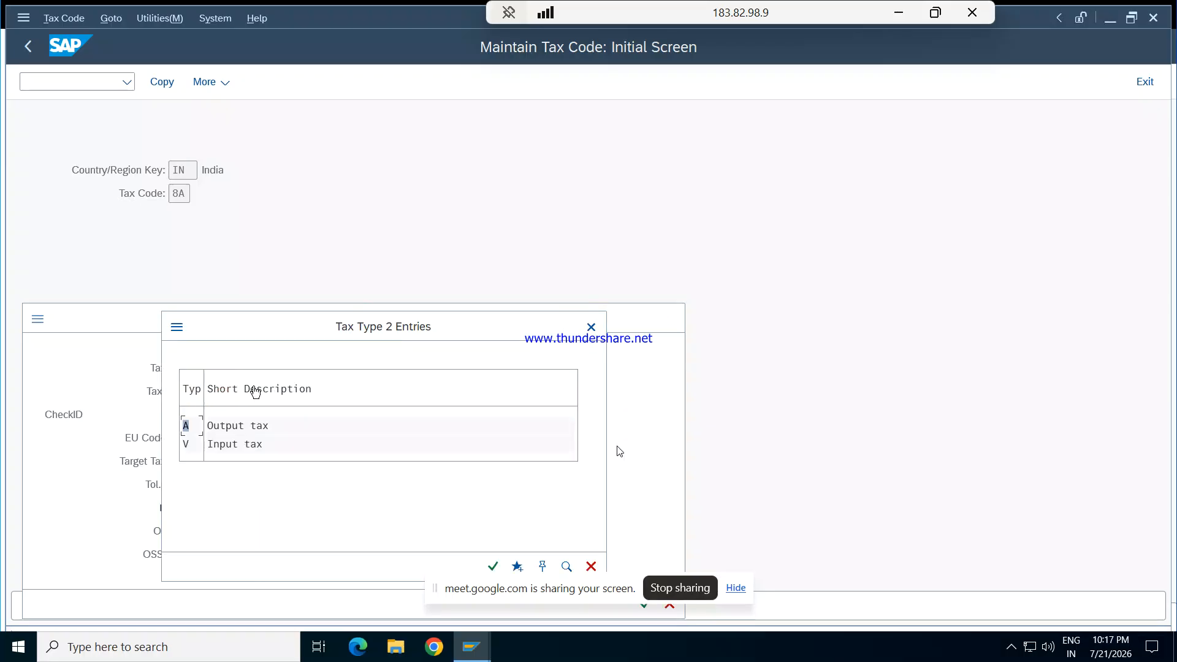
{"action": "double_click", "coordinate": [243, 443]}
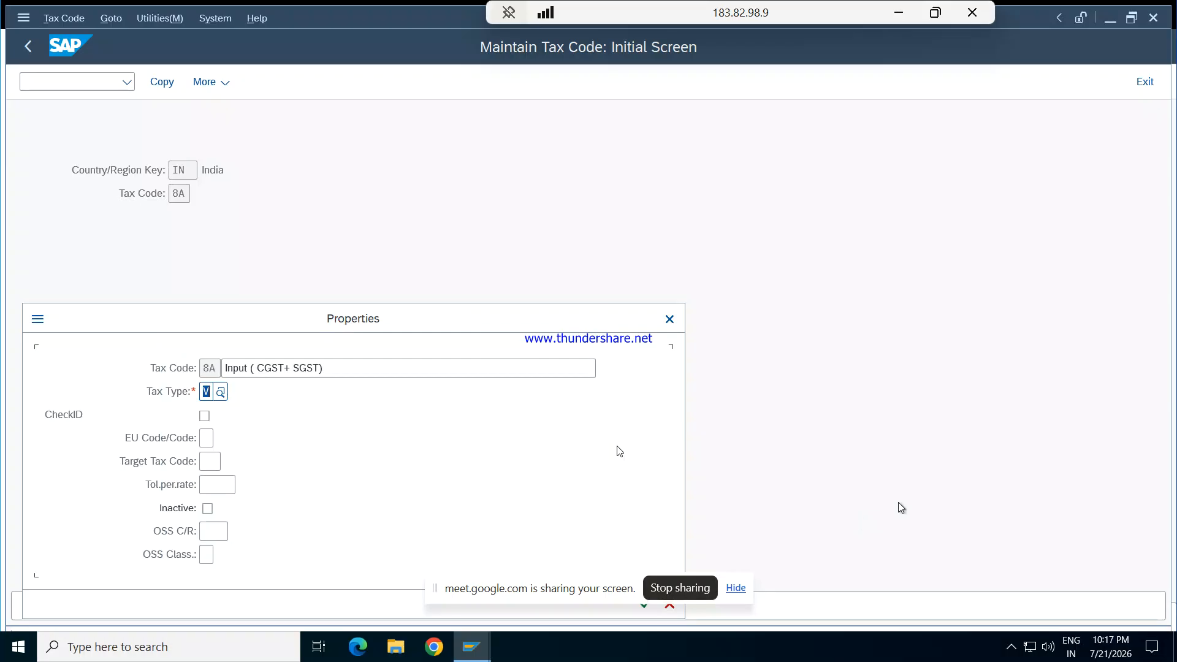
{"action": "key", "text": "Return"}
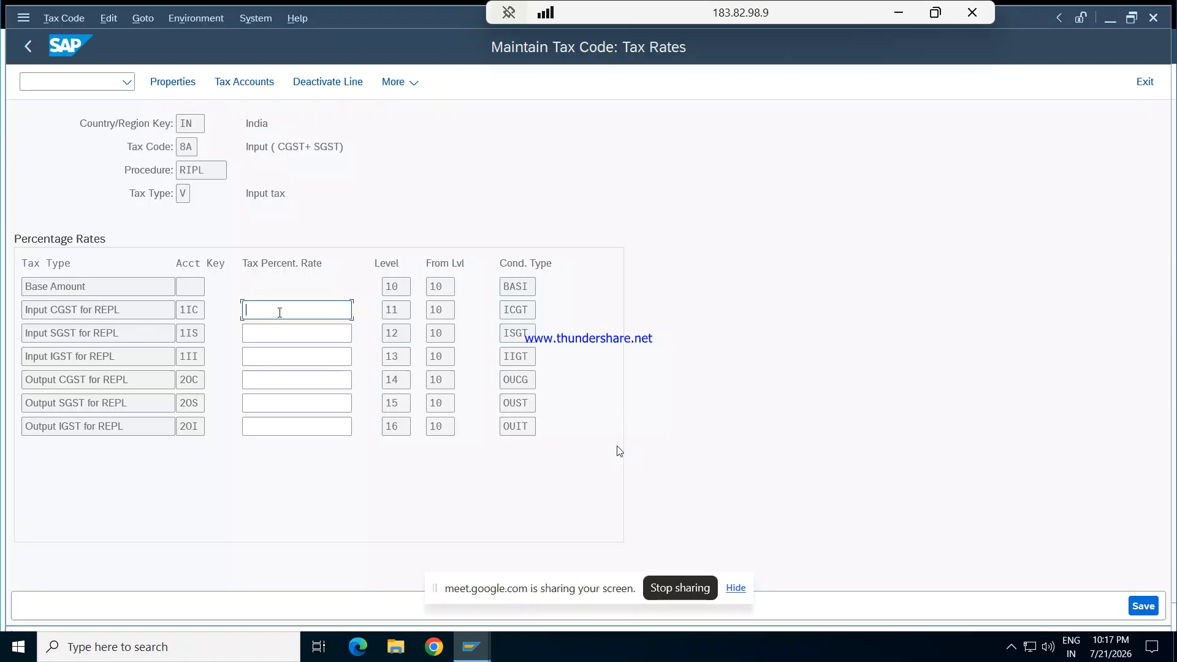
- Set the tax percentage rate to 9 for both Input CGST for REPL and Input SGST for REPL
{"action": "type", "text": "9"}
{"action": "key", "text": "Down"}
{"action": "type", "text": "9"}
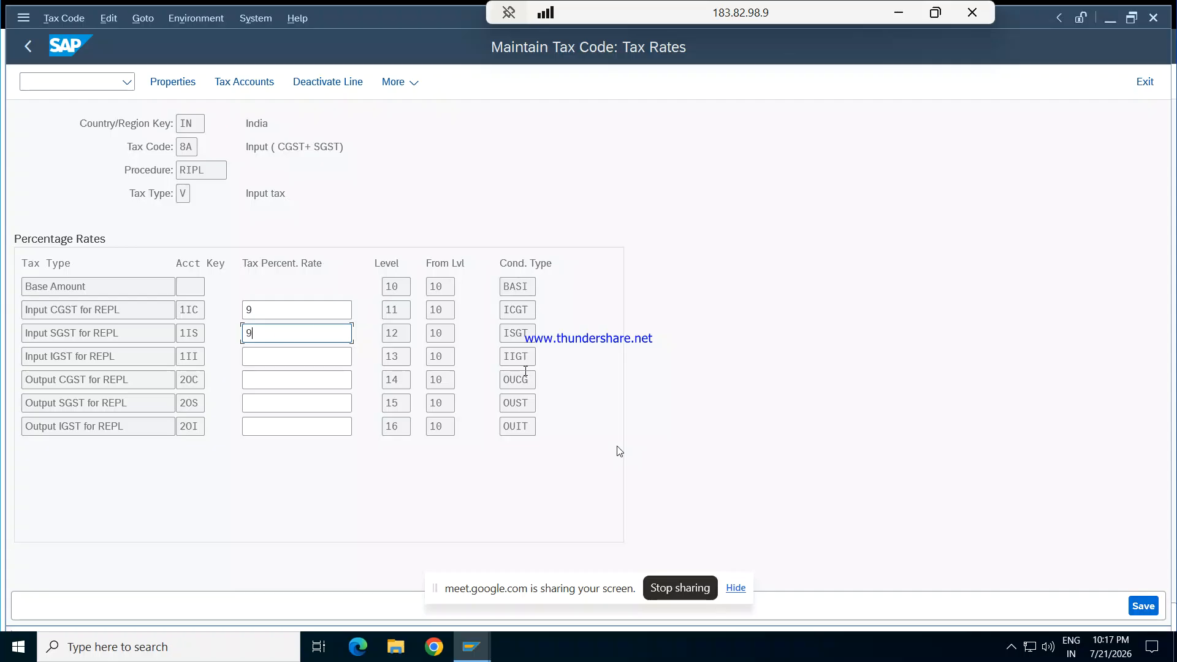
- Deactivate the Input IGST, Output CGST, Output SGST and Output IGST lines for REPL and save tax code 8A
{"action": "left_click", "coordinate": [297, 352]}
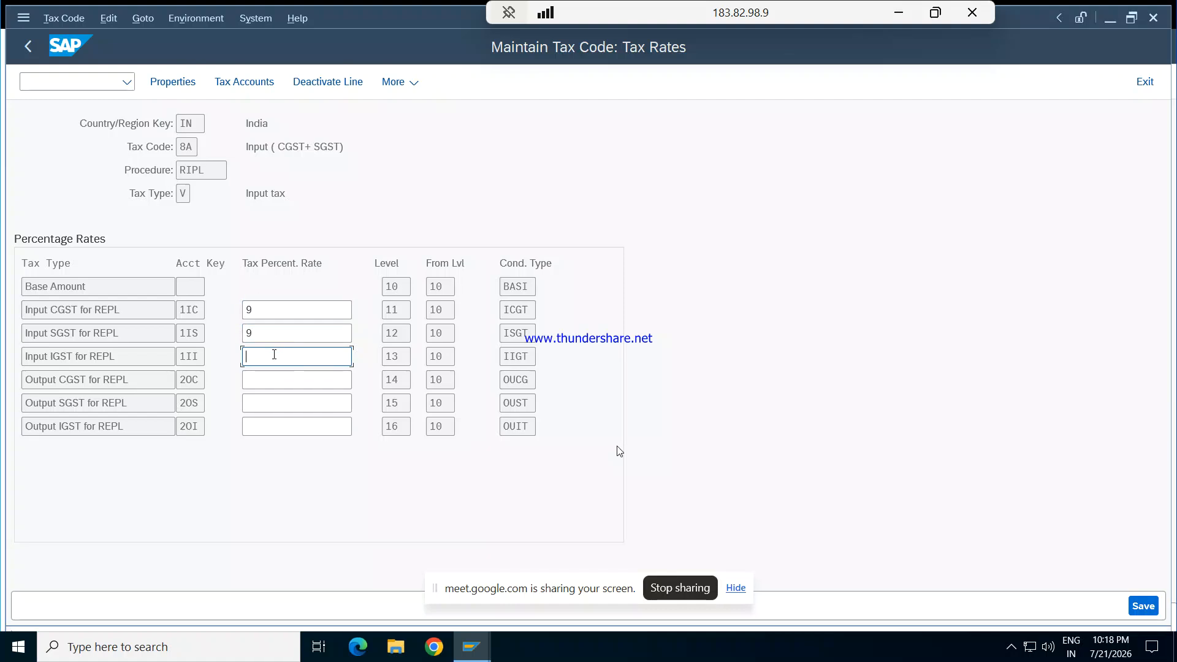
{"action": "left_click", "coordinate": [336, 89]}
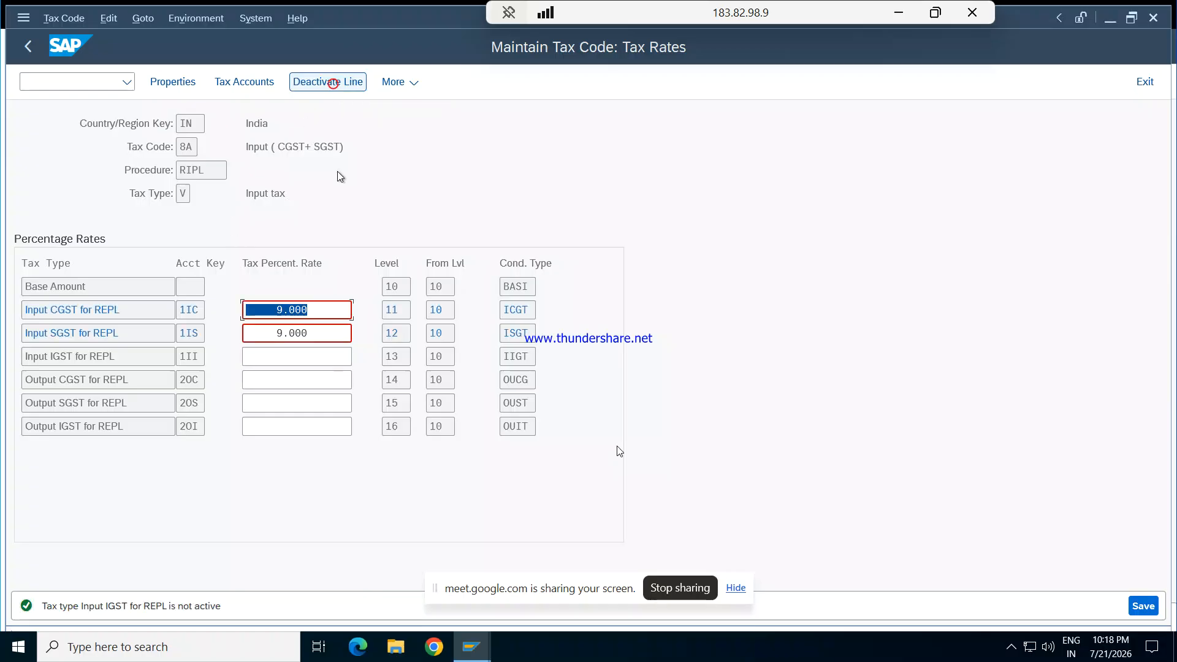
{"action": "left_click", "coordinate": [282, 376]}
{"action": "left_click", "coordinate": [329, 85]}
{"action": "left_click", "coordinate": [271, 399]}
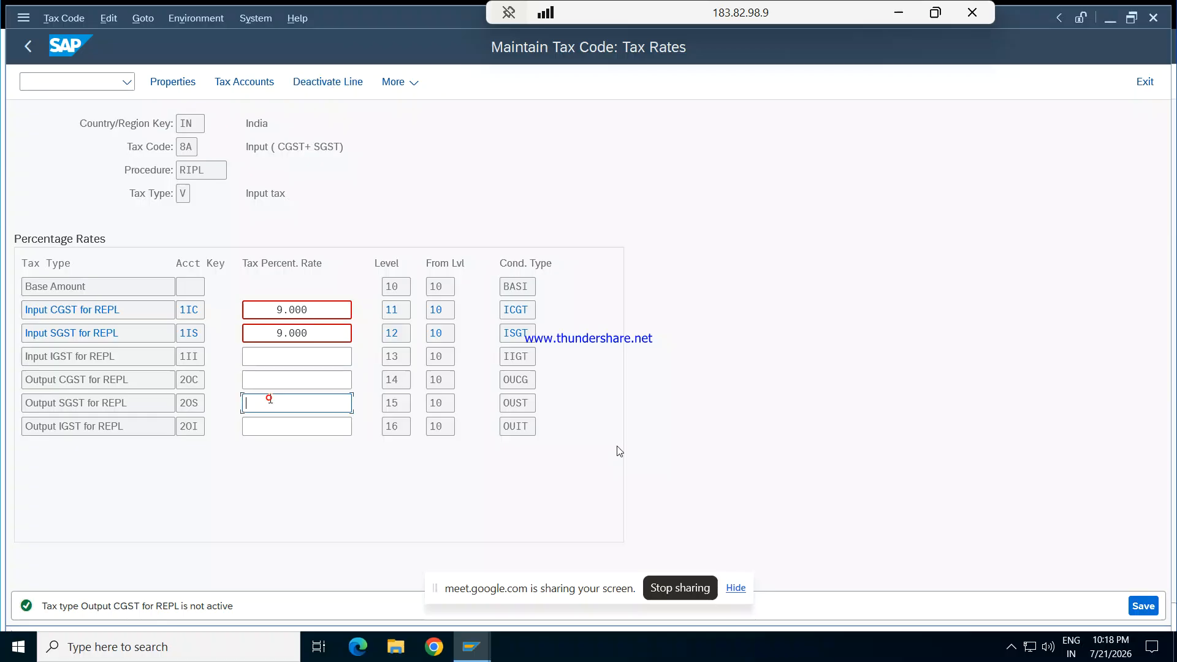
{"action": "left_click", "coordinate": [338, 81]}
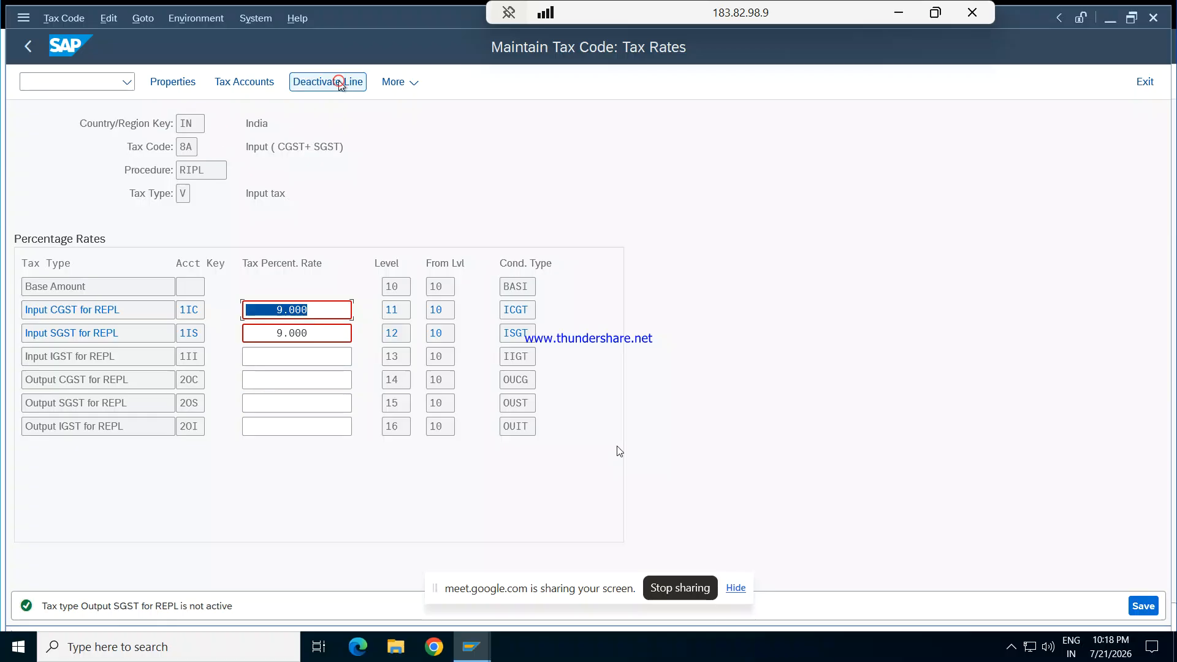
{"action": "left_click", "coordinate": [268, 427]}
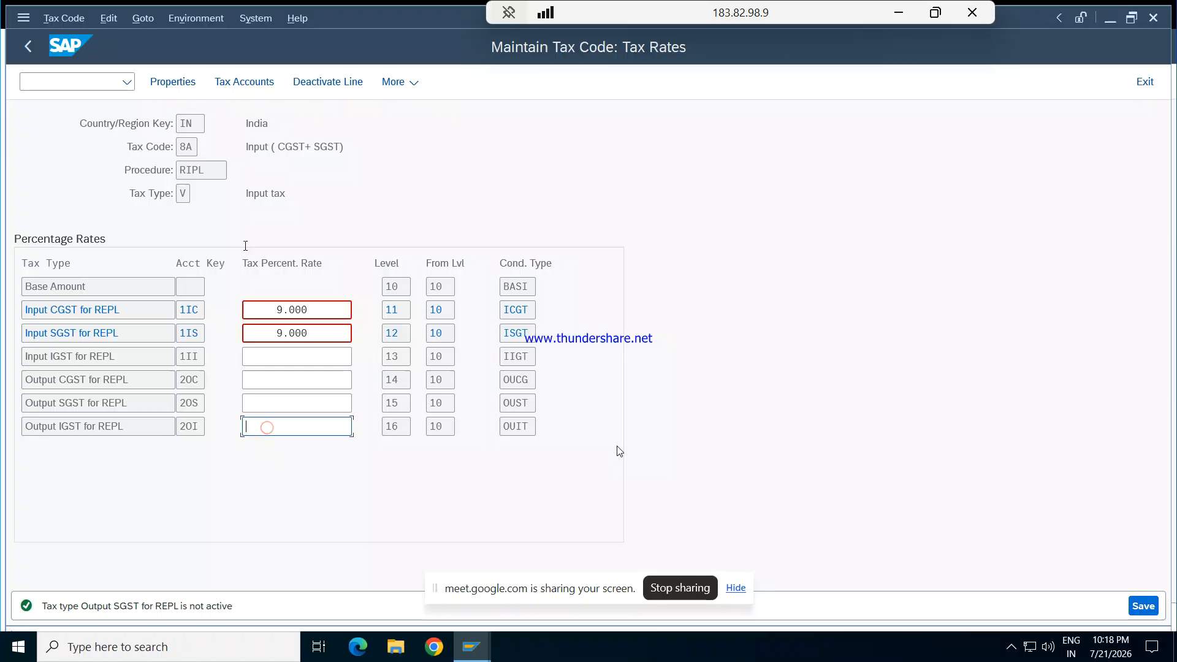
{"action": "left_click", "coordinate": [325, 89]}
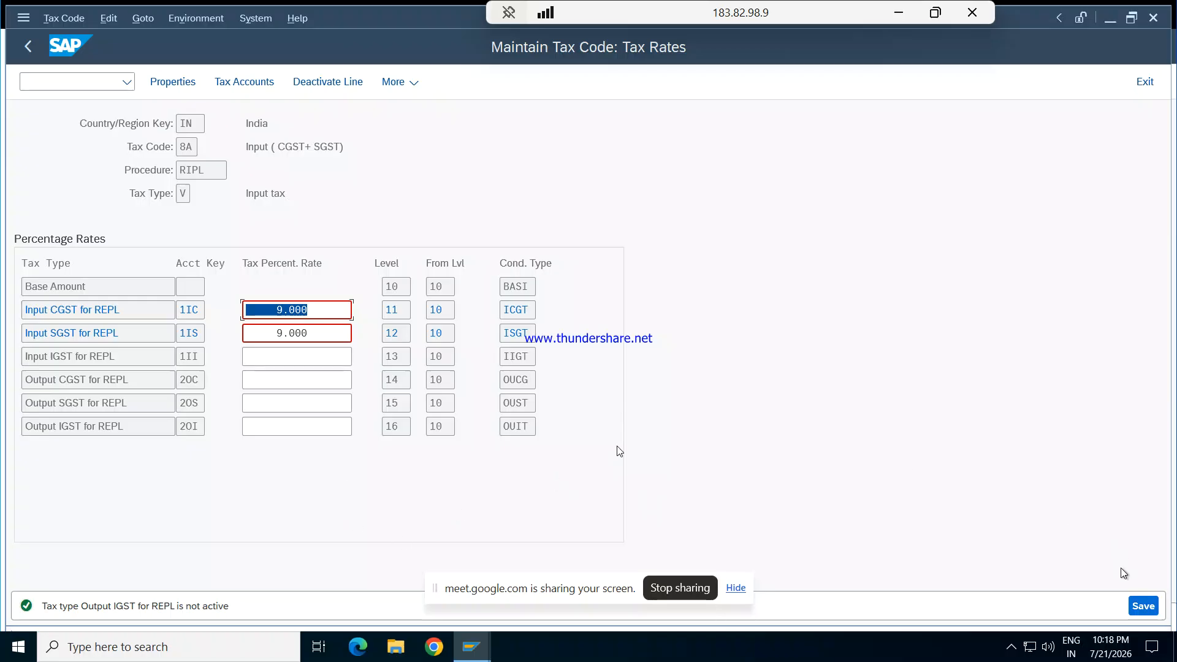
{"action": "left_click", "coordinate": [1139, 607]}
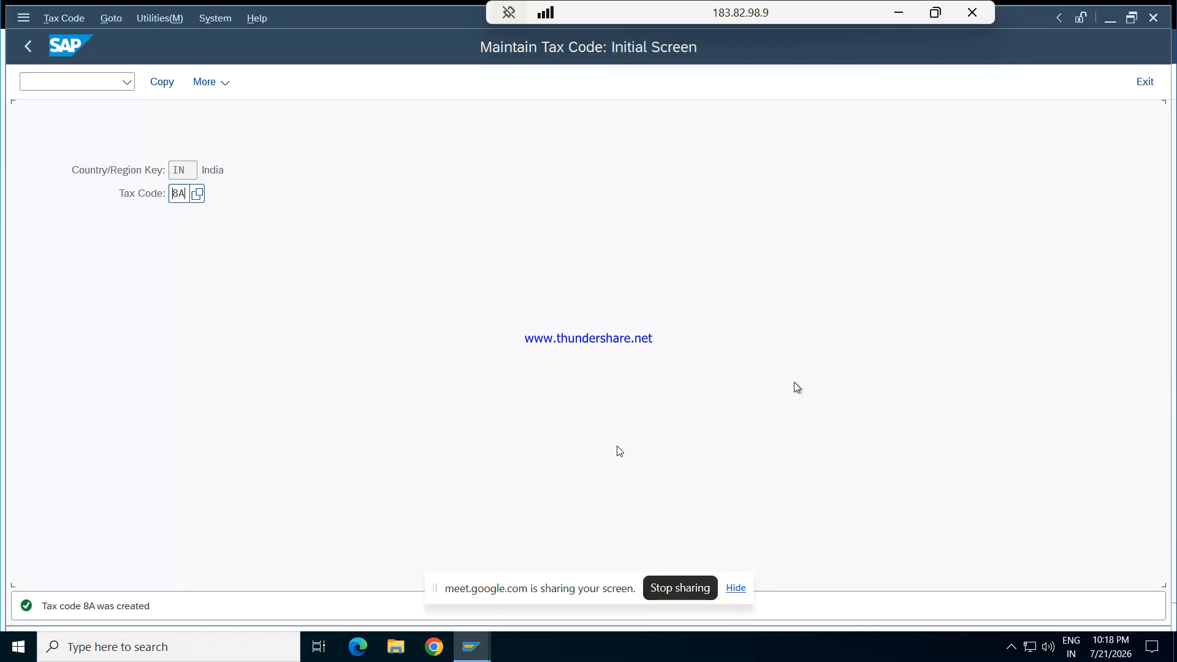
- Start new tax code 8B for India and enter the description "Input IGST"
{"action": "key", "text": "BackSpace"}
{"action": "key", "text": "BackSpace"}
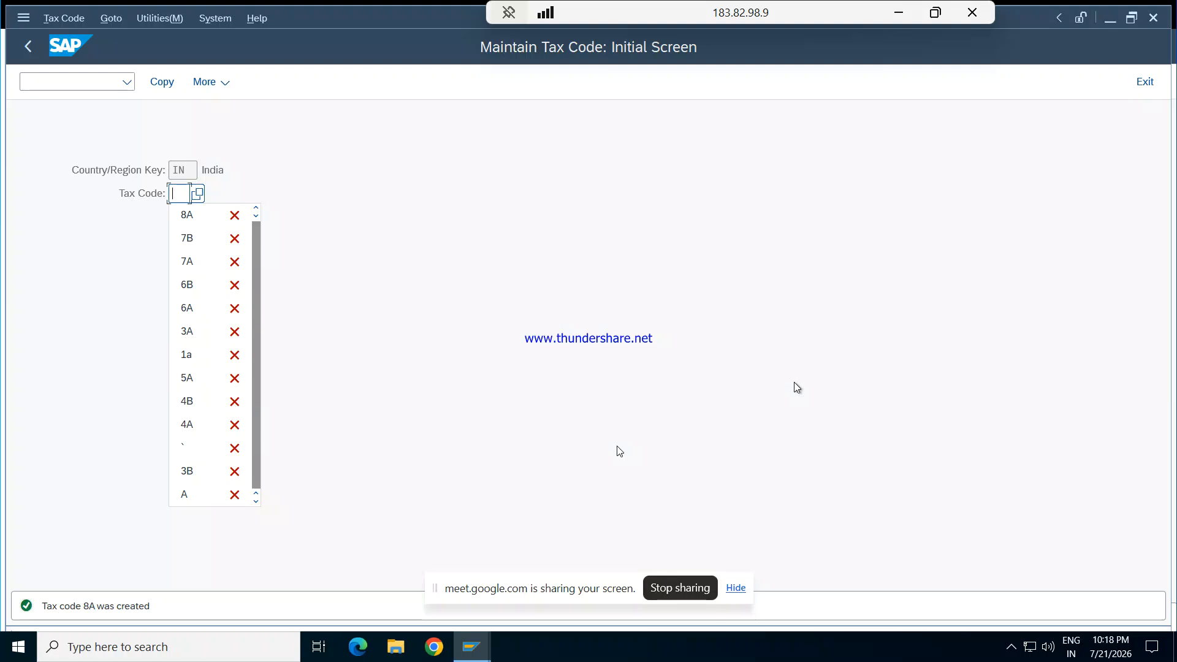
{"action": "type", "text": "8B"}
{"action": "key", "text": "Return"}
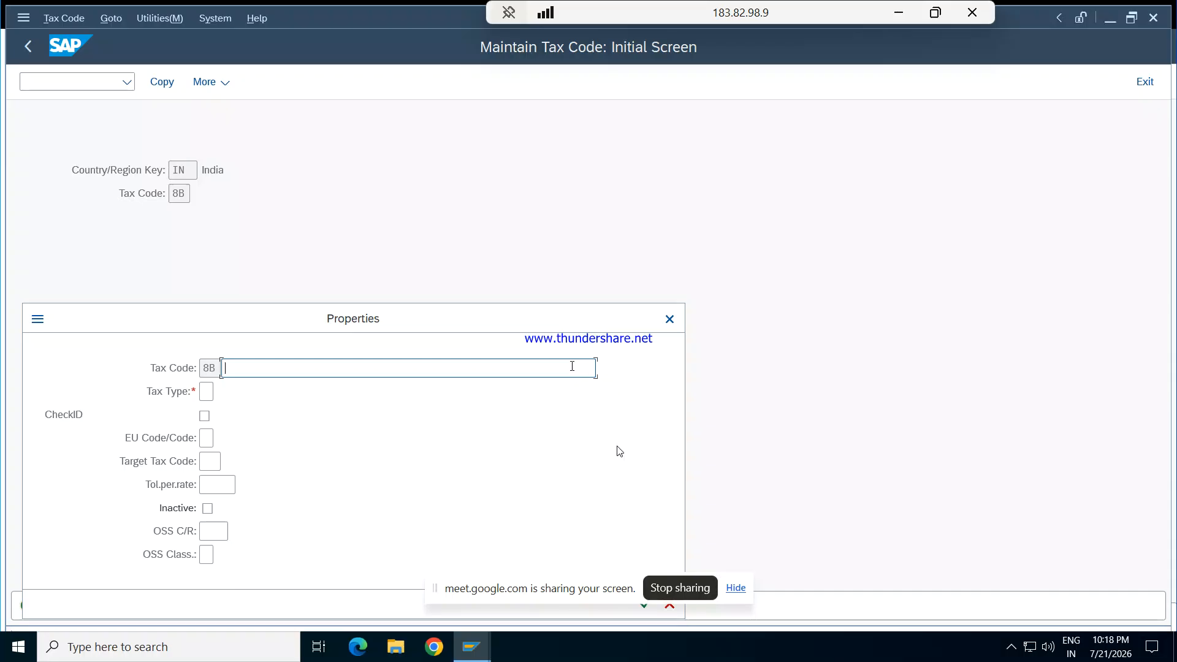
{"action": "type", "text": "i"}
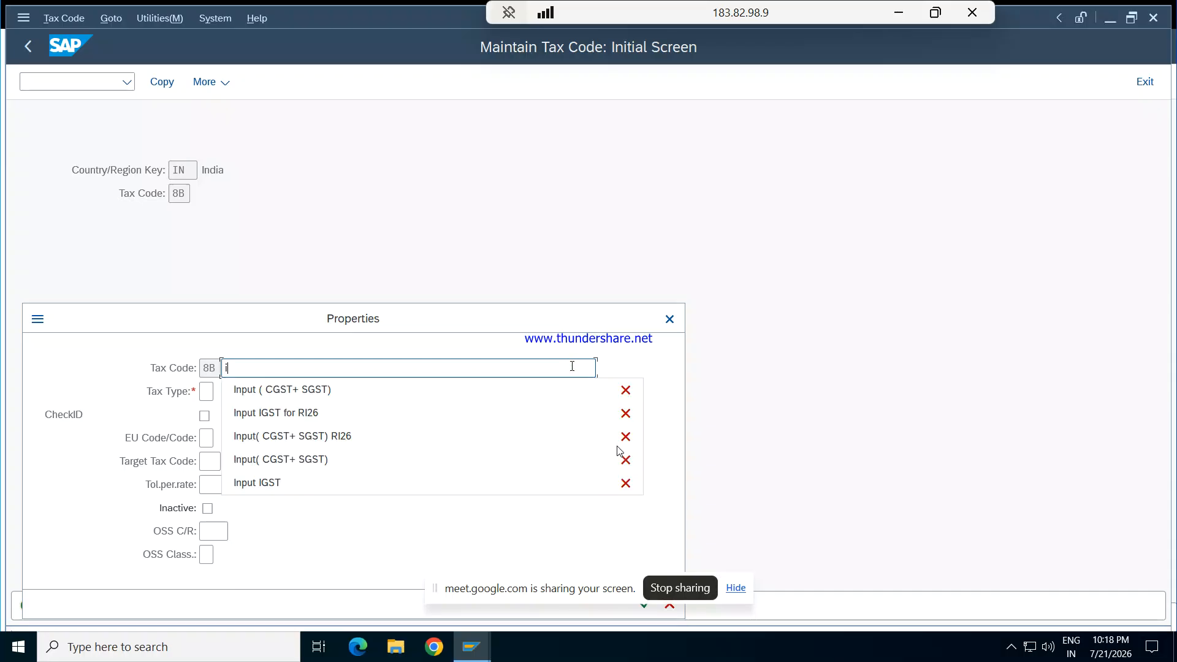
{"action": "type", "text": "nf"}
{"action": "key", "text": "BackSpace"}
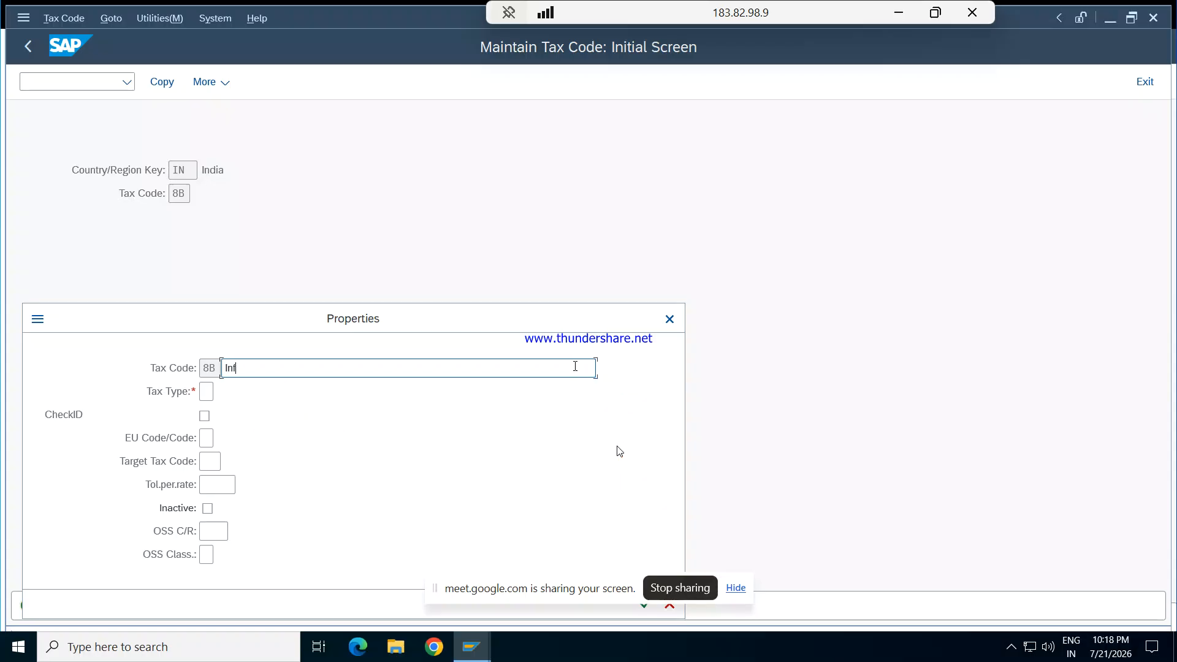
{"action": "type", "text": "put "}
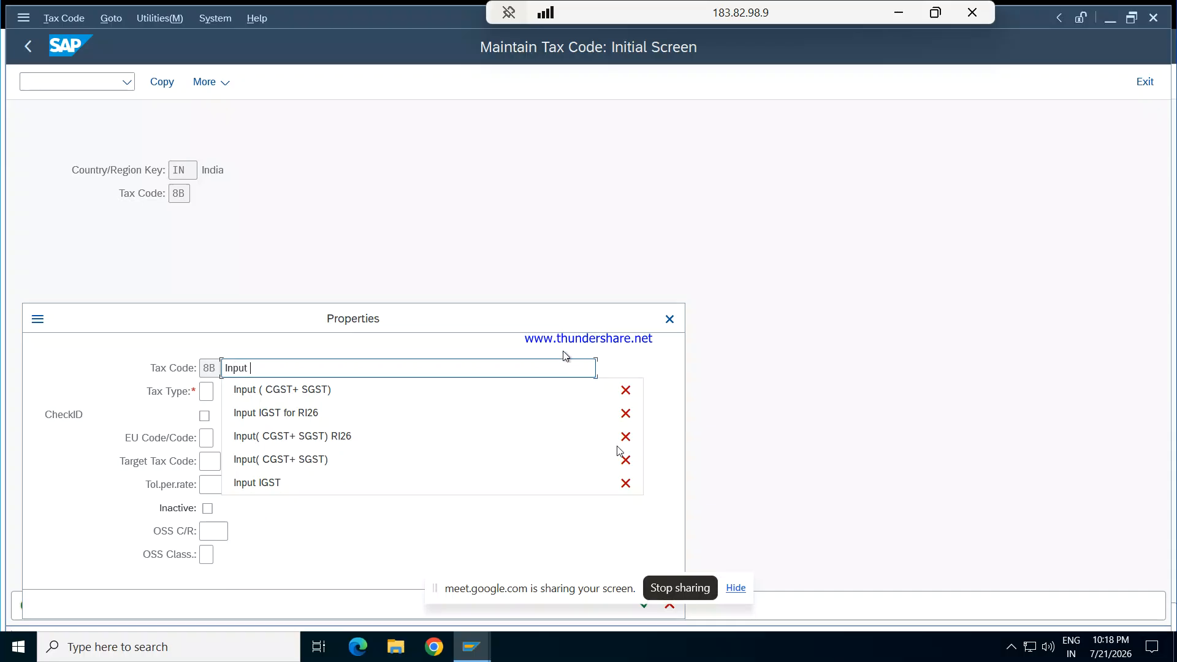
{"action": "type", "text": "IGST"}
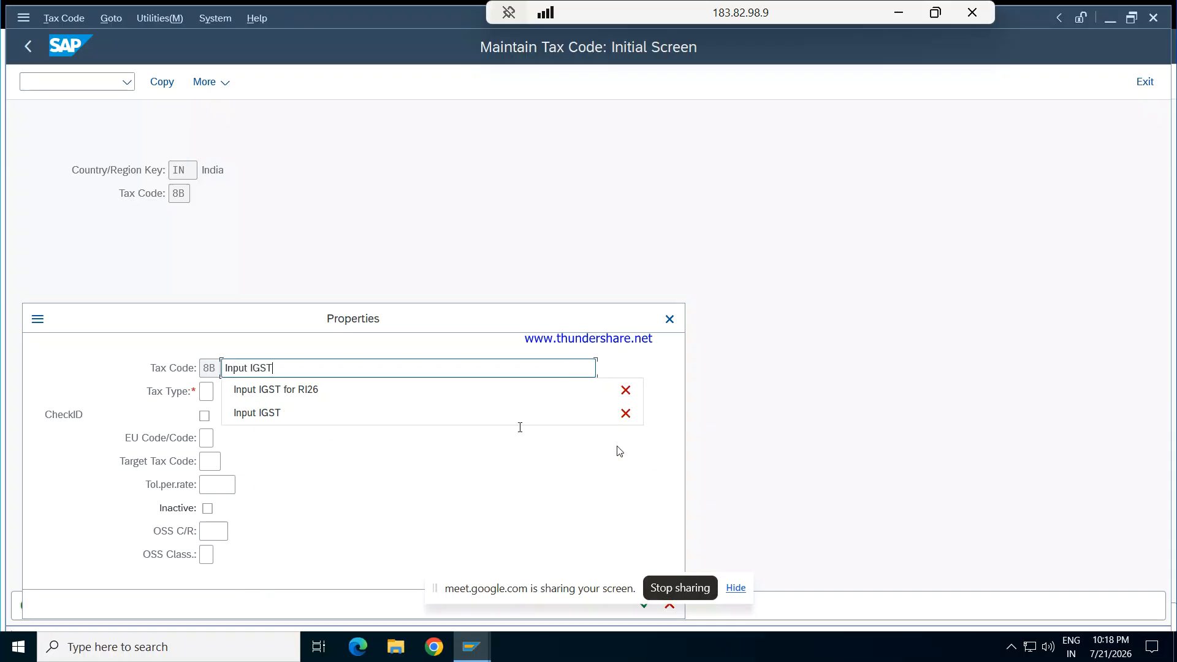
- Set the tax type of tax code 8B to V (Input tax) and the Input IGST for REPL rate to 18 percent
{"action": "left_click", "coordinate": [209, 392]}
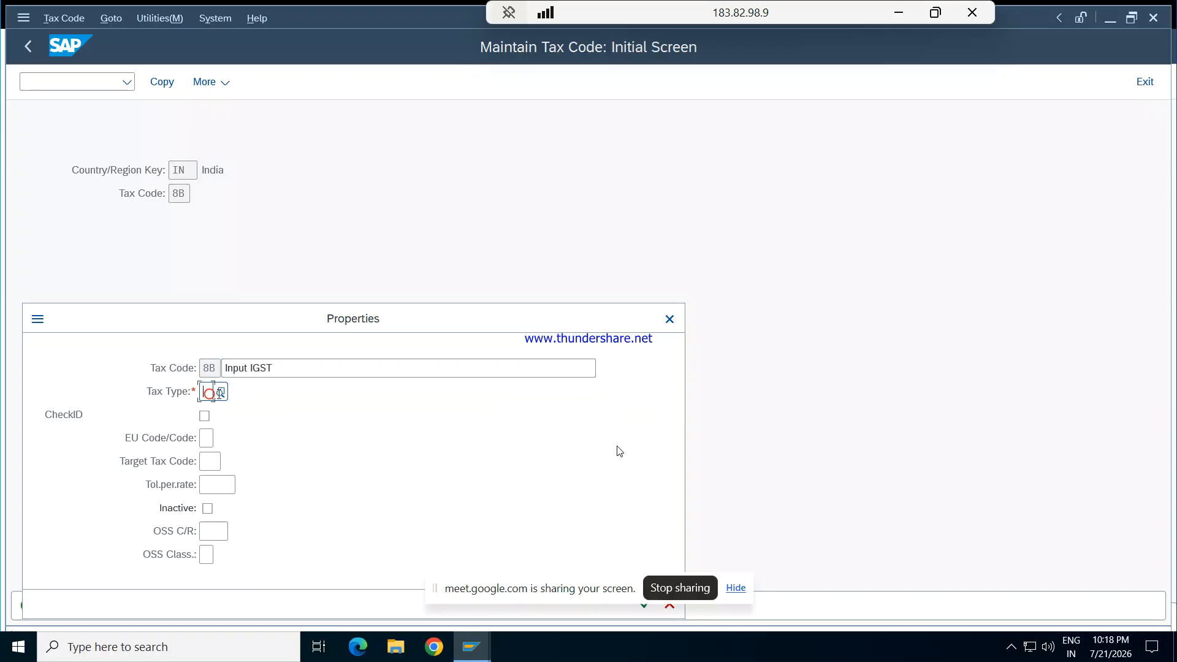
{"action": "left_click", "coordinate": [221, 392]}
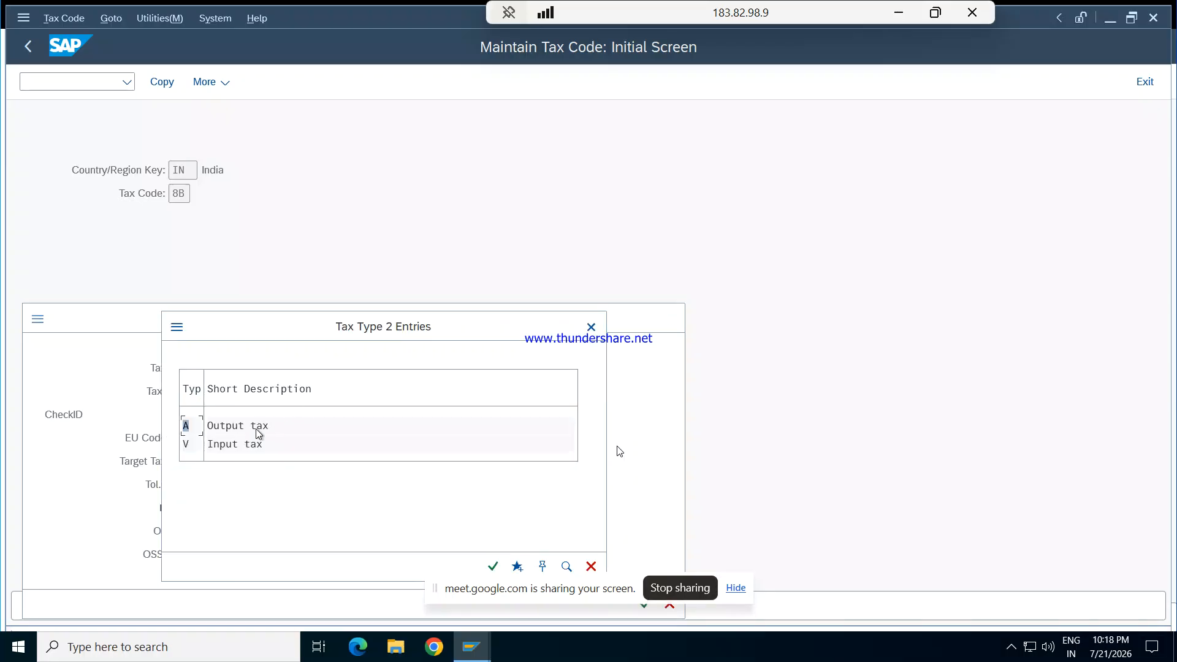
{"action": "double_click", "coordinate": [239, 446]}
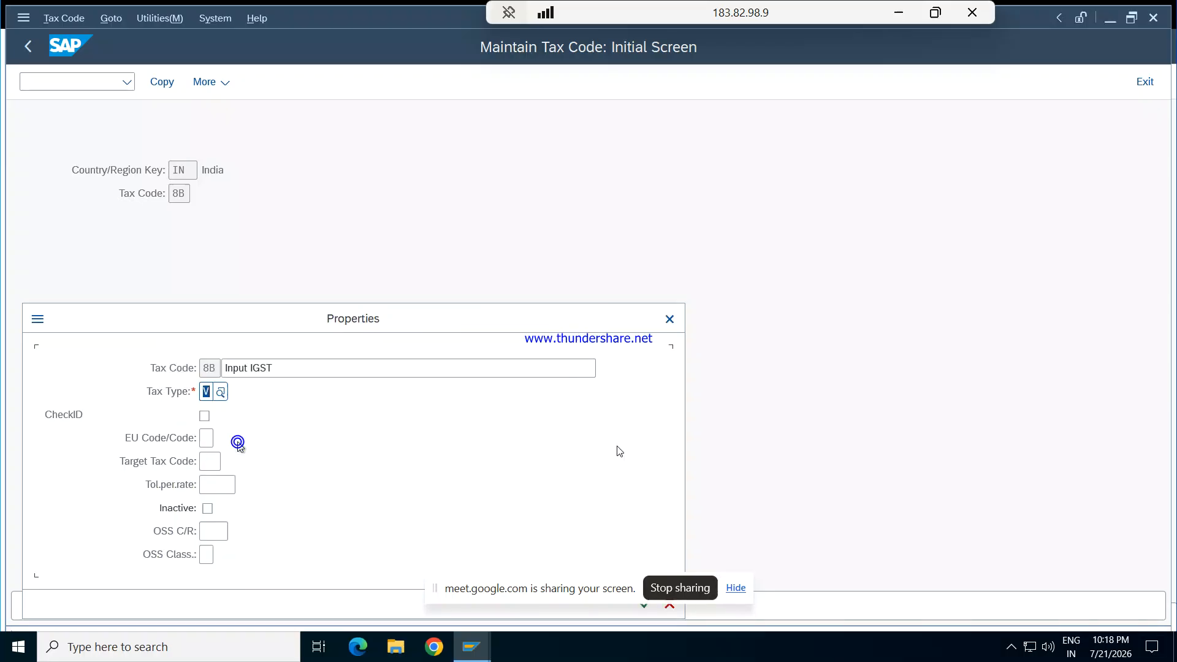
{"action": "key", "text": "Return"}
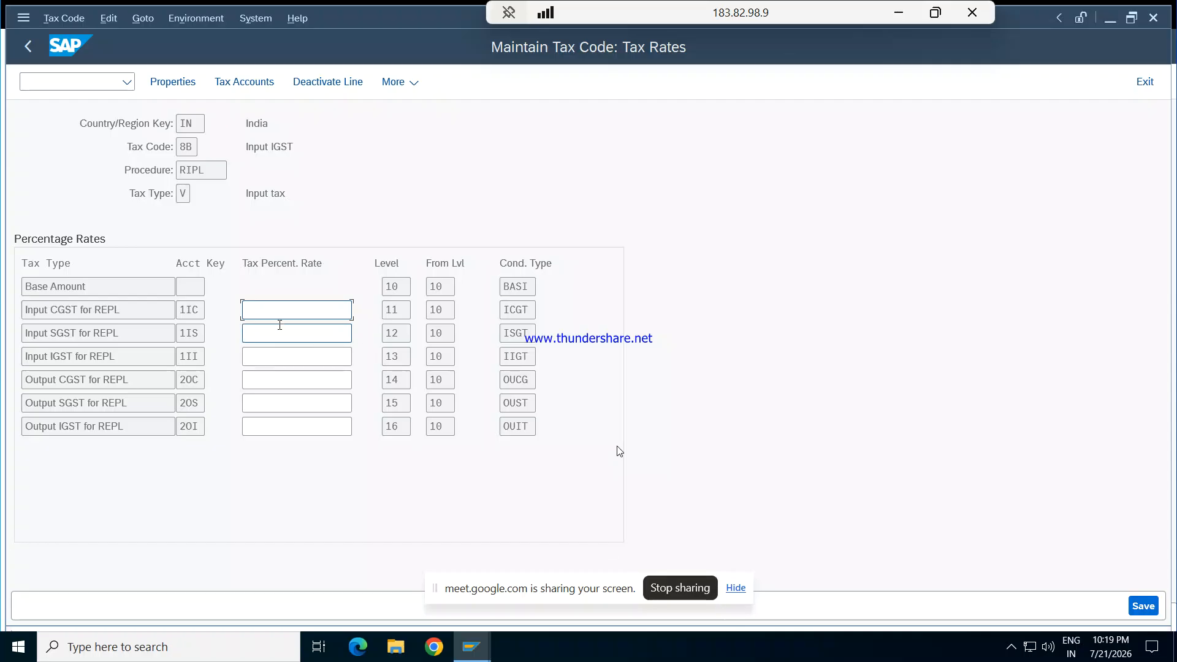
{"action": "left_click", "coordinate": [288, 357]}
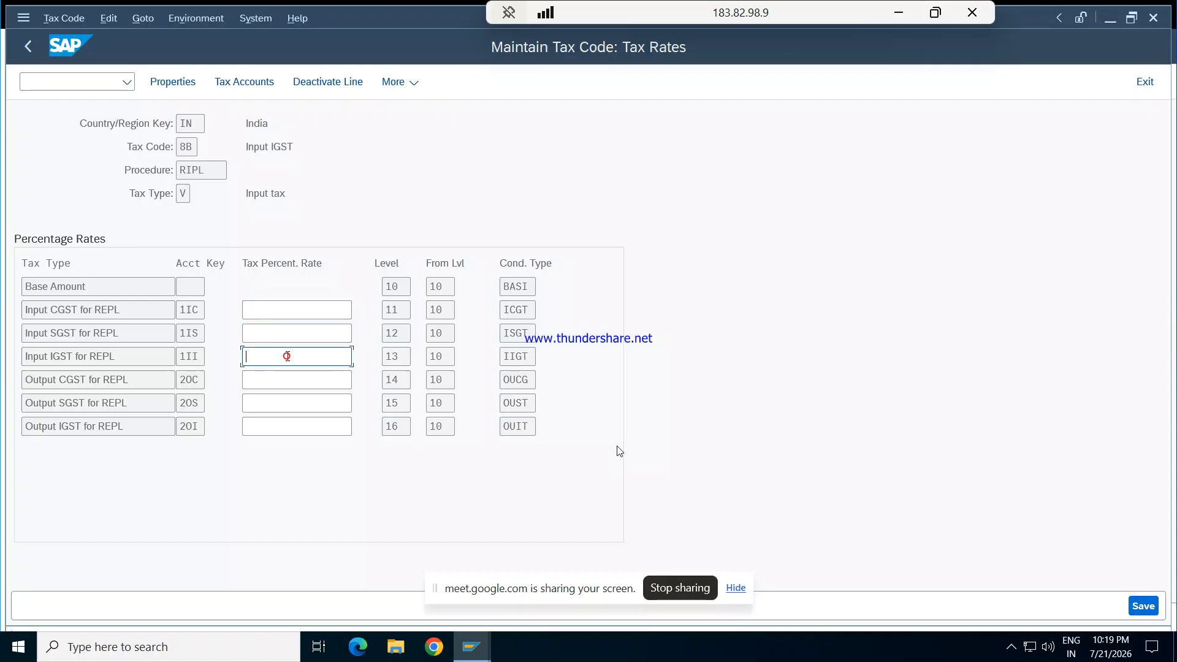
{"action": "type", "text": "18"}
- Deactivate the Input CGST and Input SGST lines for REPL in tax code 8B
{"action": "left_click", "coordinate": [268, 310]}
{"action": "left_click", "coordinate": [249, 81]}
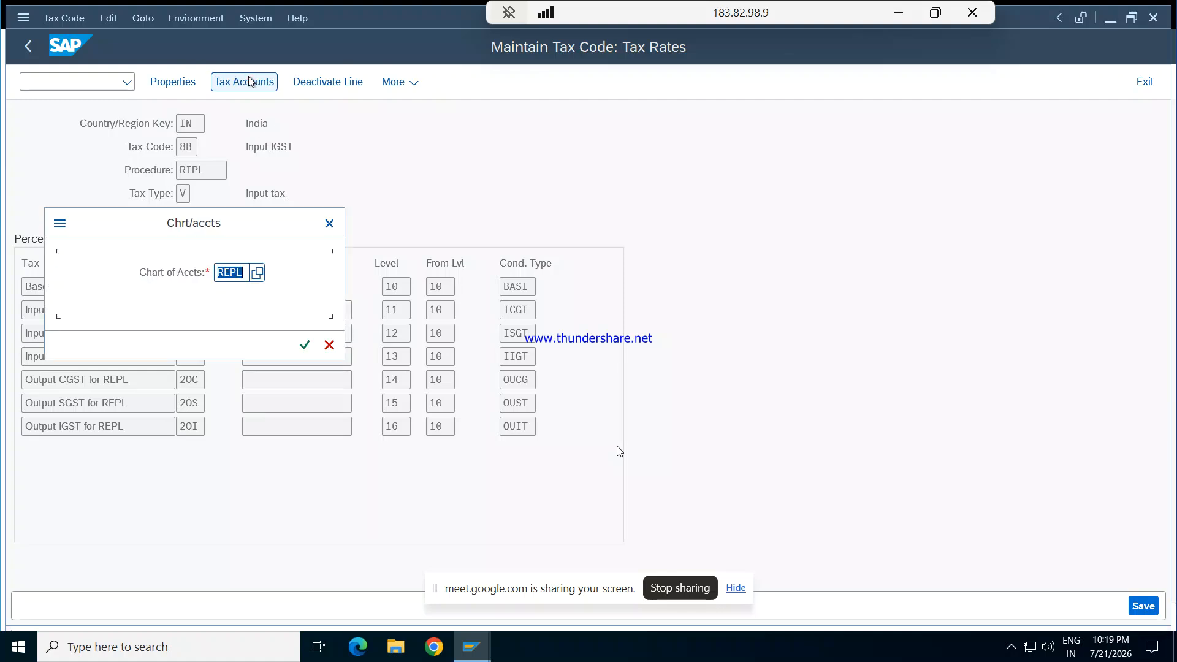
{"action": "left_click", "coordinate": [334, 224]}
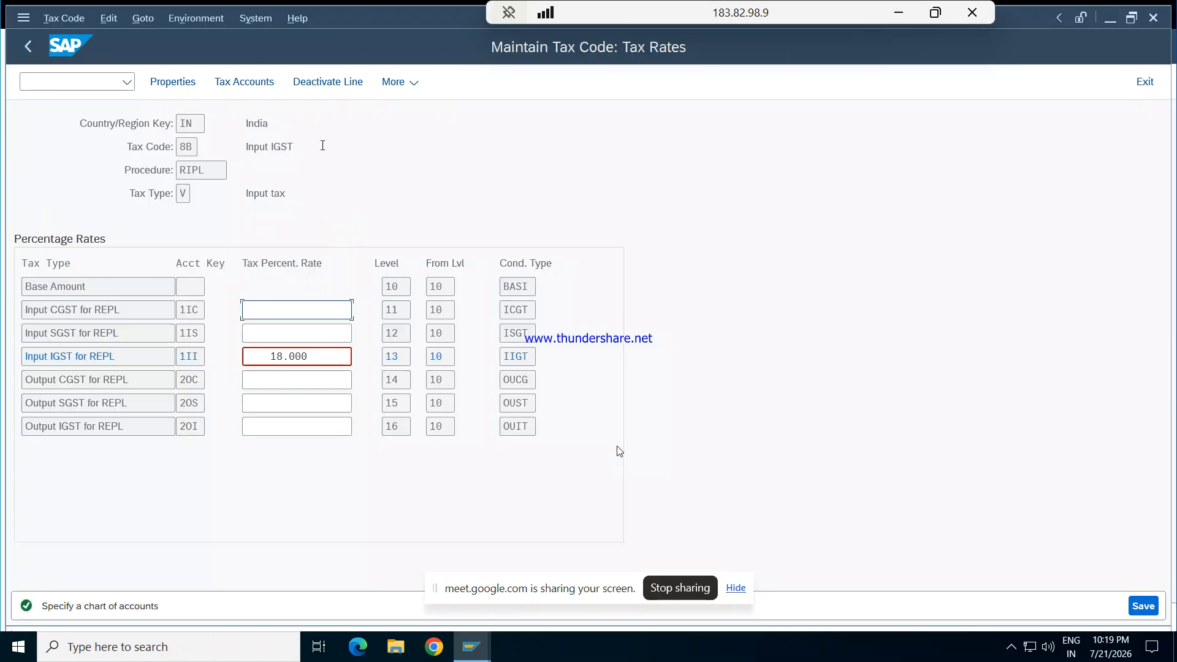
{"action": "left_click", "coordinate": [324, 82]}
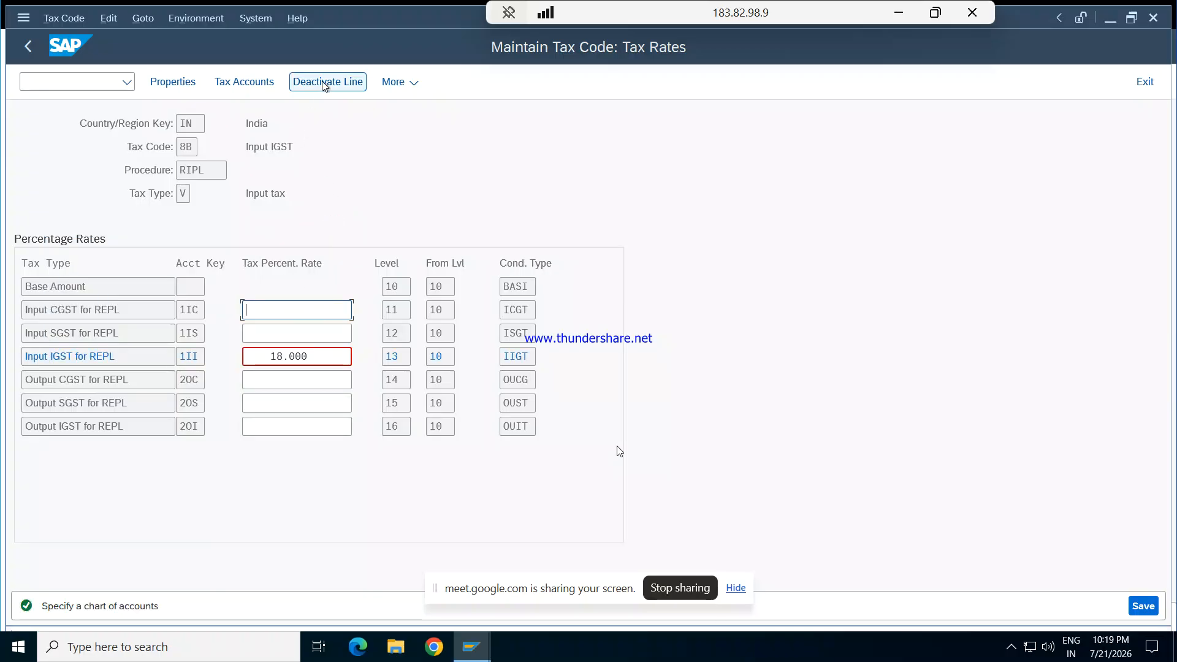
{"action": "left_click", "coordinate": [286, 333]}
{"action": "left_click", "coordinate": [285, 330]}
{"action": "left_click", "coordinate": [308, 88]}
- Deactivate the Output CGST, Output SGST and Output IGST lines for REPL and save tax code 8B
{"action": "left_click", "coordinate": [270, 381]}
{"action": "left_click", "coordinate": [317, 82]}
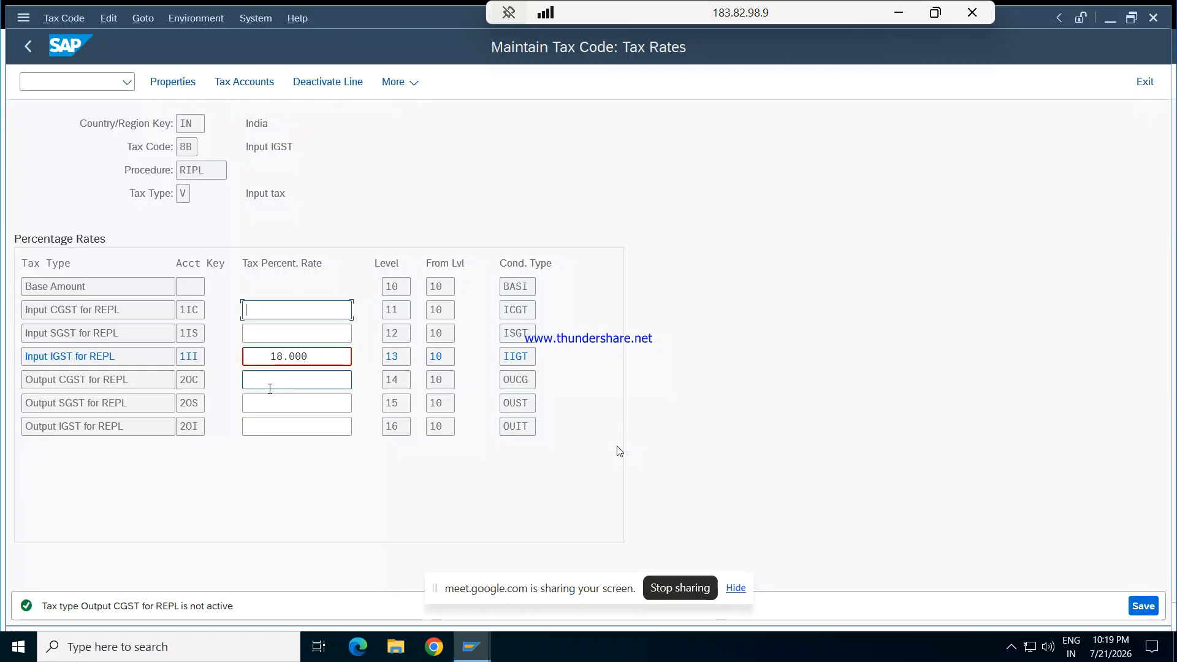
{"action": "left_click", "coordinate": [265, 399]}
{"action": "left_click", "coordinate": [320, 84]}
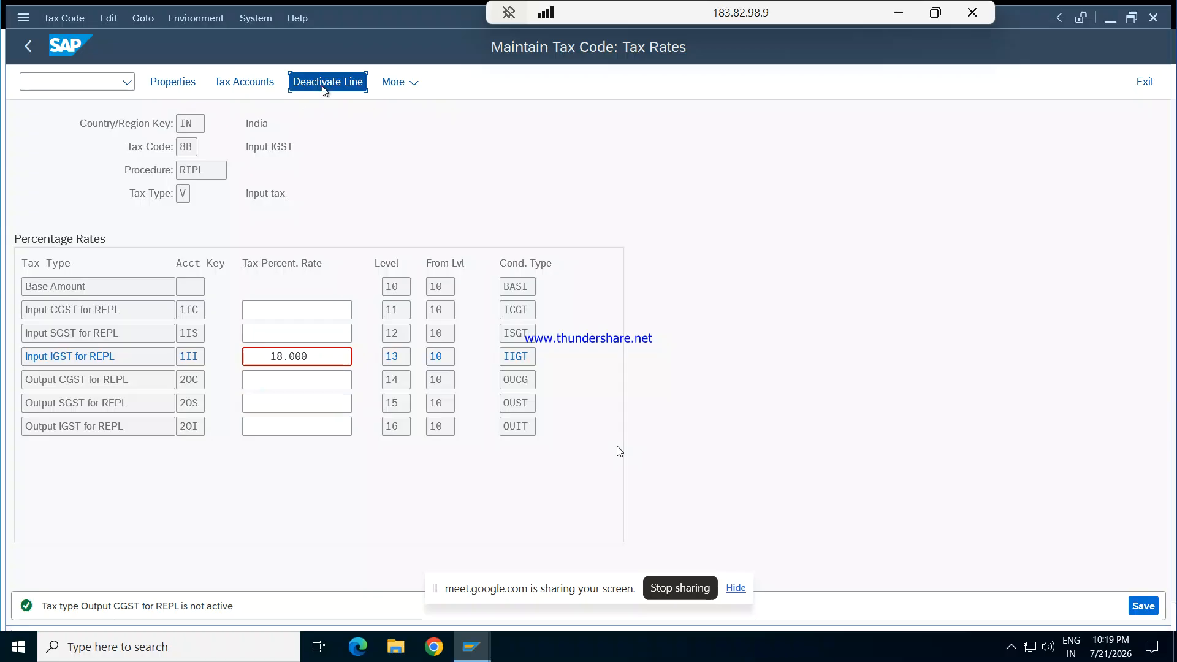
{"action": "left_click", "coordinate": [276, 406]}
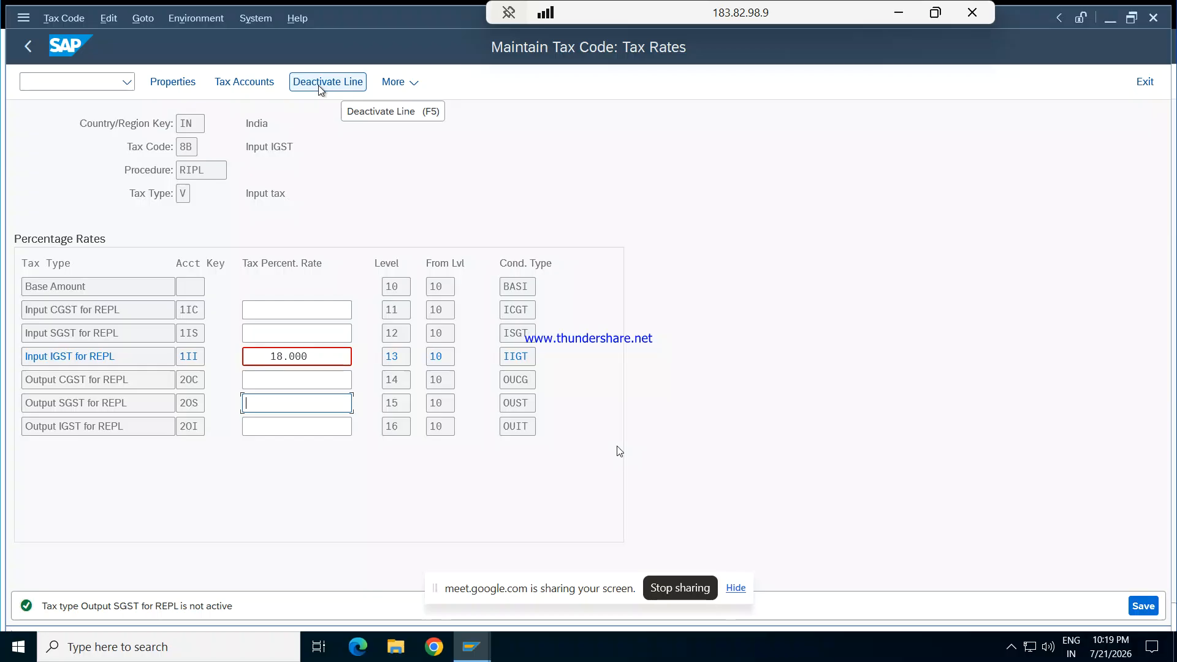
{"action": "left_click", "coordinate": [274, 427]}
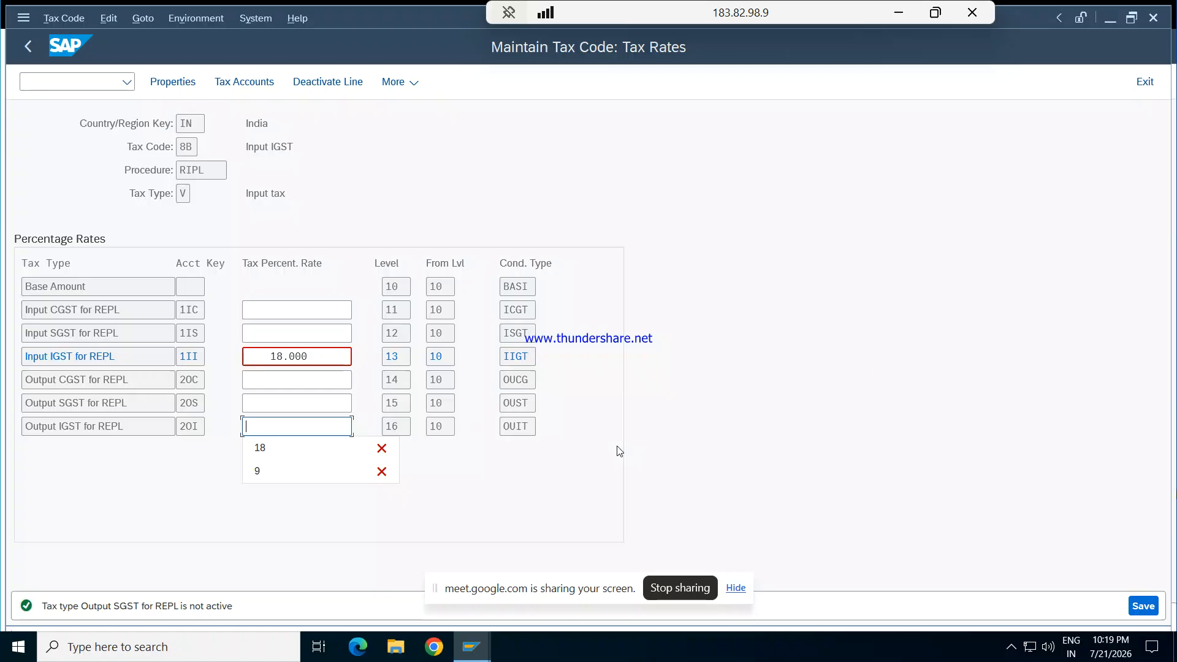
{"action": "left_click", "coordinate": [1140, 603]}
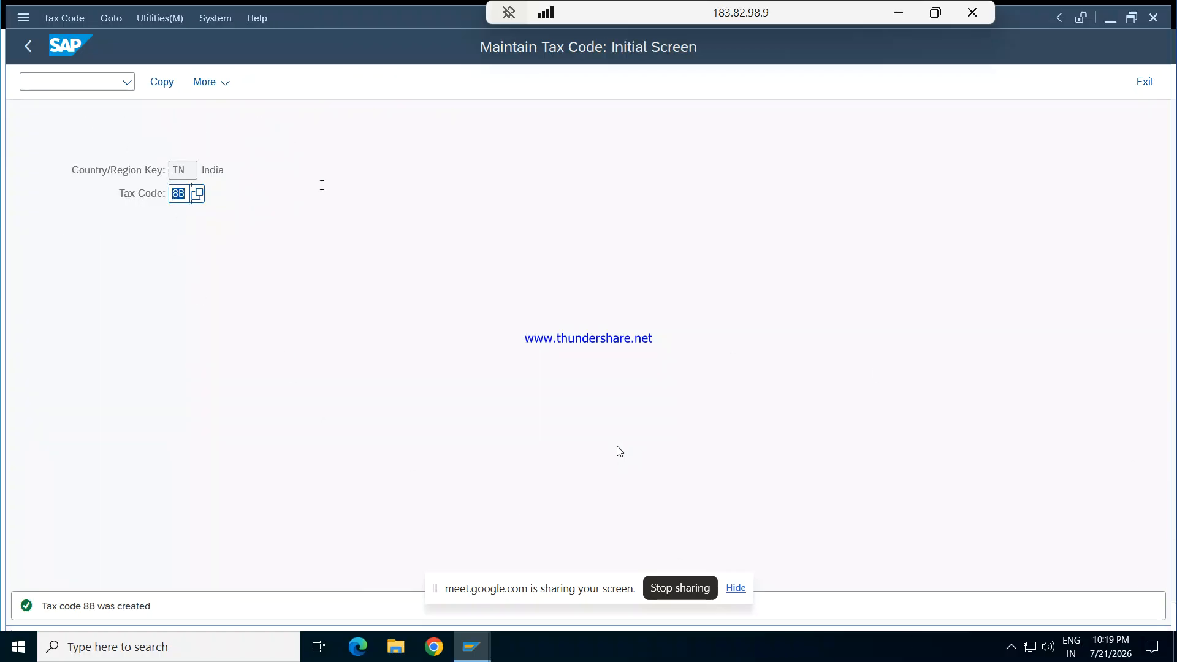
- Start new tax code 9A for India and enter the description "Output( CGST+ SGST) REPL"
{"action": "type", "text": "9A"}
{"action": "key", "text": "Return"}
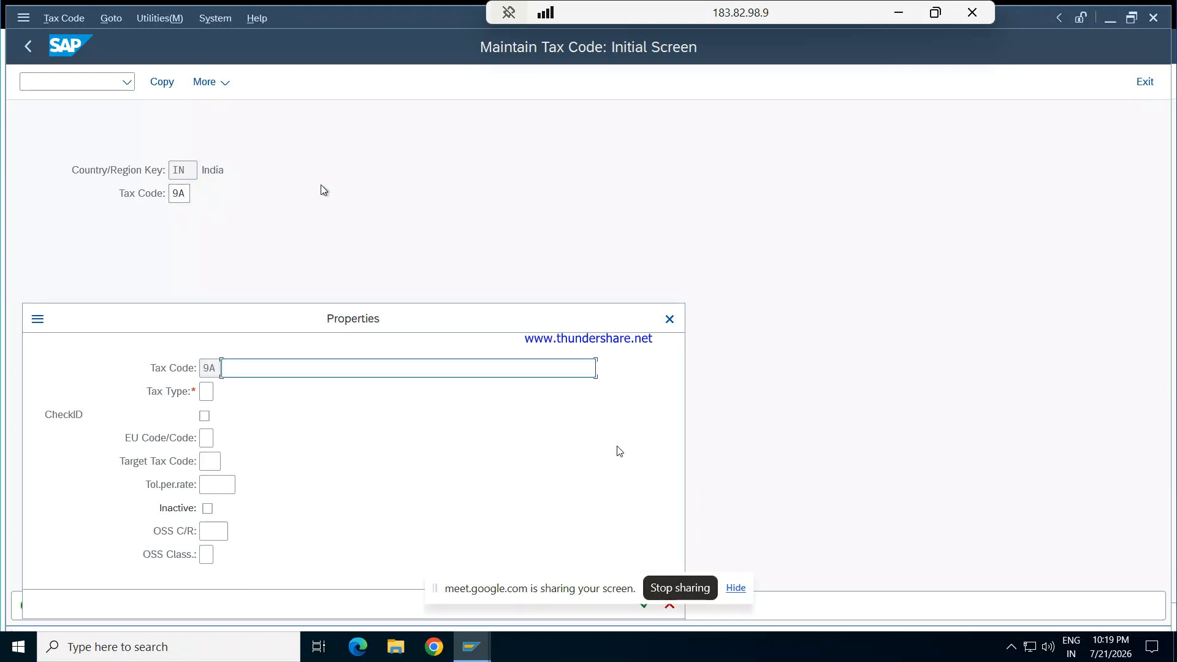
{"action": "type", "text": "Out"}
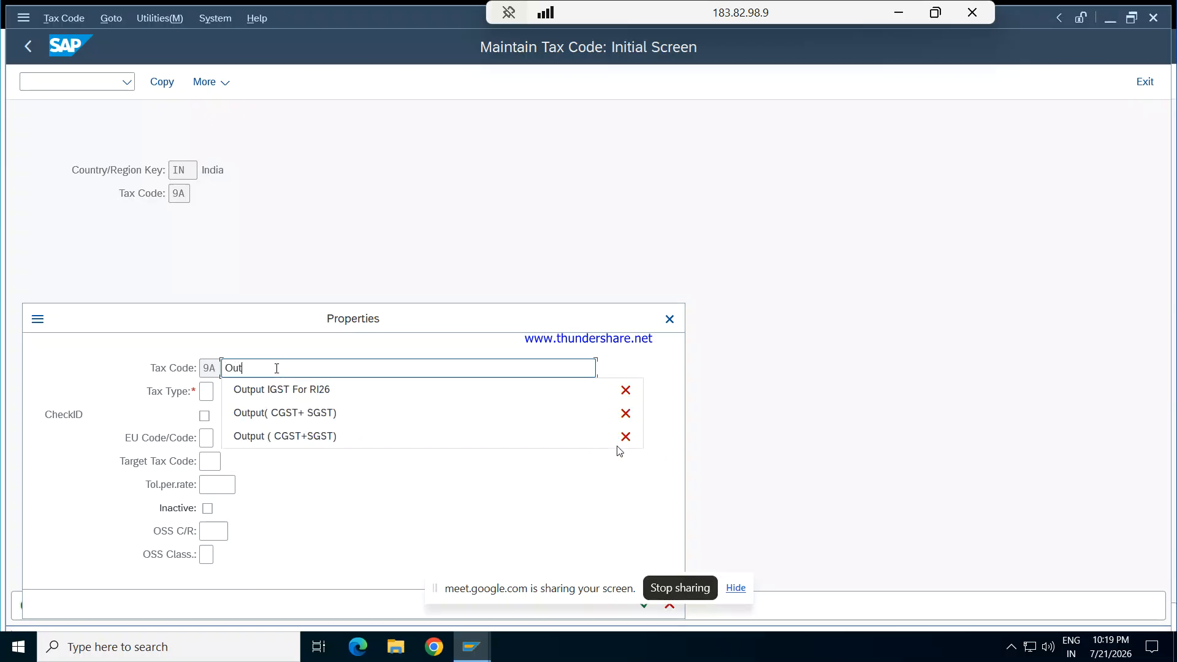
{"action": "type", "text": "put("}
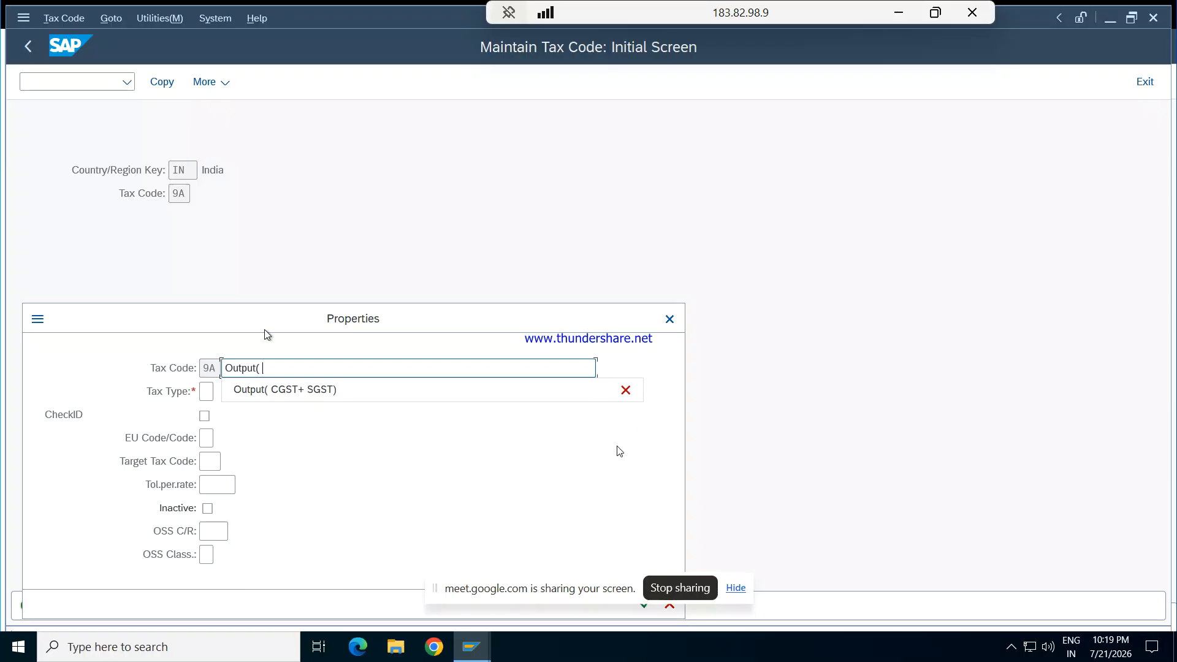
{"action": "type", "text": " g"}
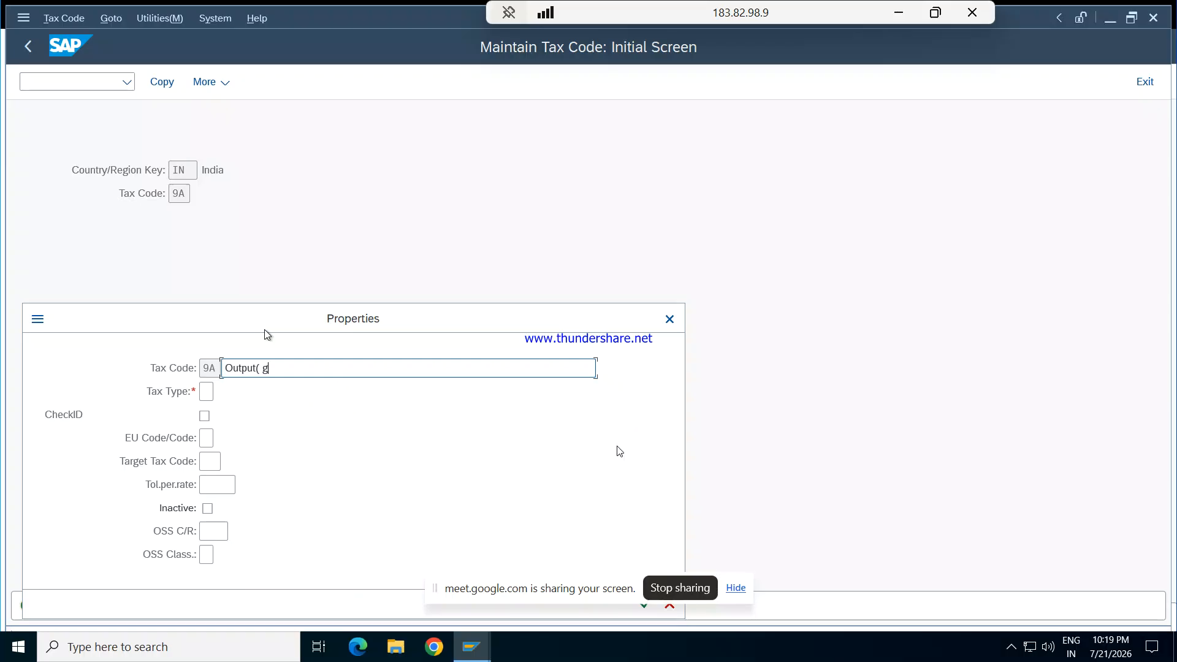
{"action": "key", "text": "BackSpace"}
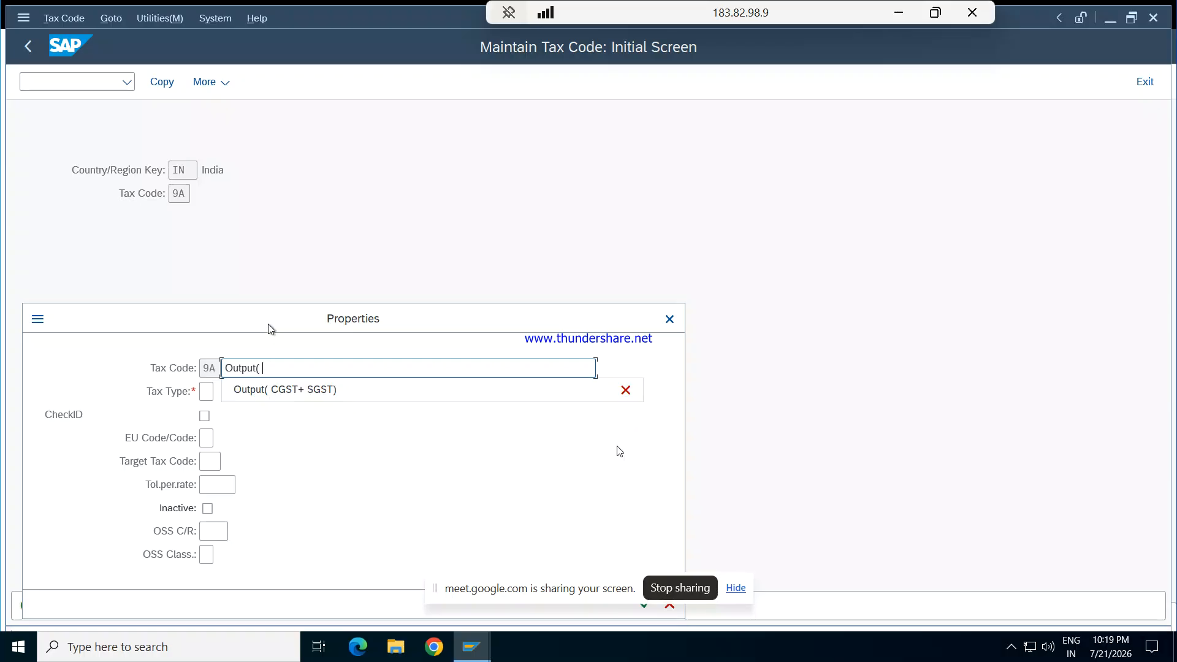
{"action": "left_click", "coordinate": [285, 396]}
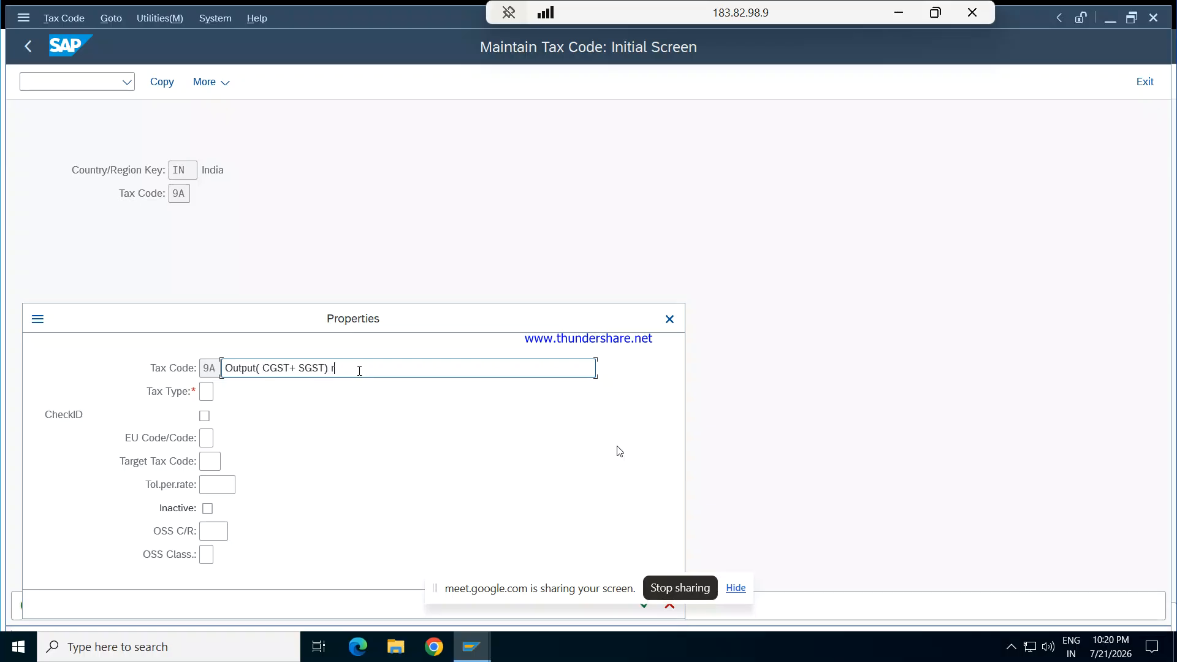
{"action": "type", "text": "REPL"}
- Set the tax type of tax code 9A to A (Output tax) and continue to its tax rates
{"action": "left_click", "coordinate": [207, 390]}
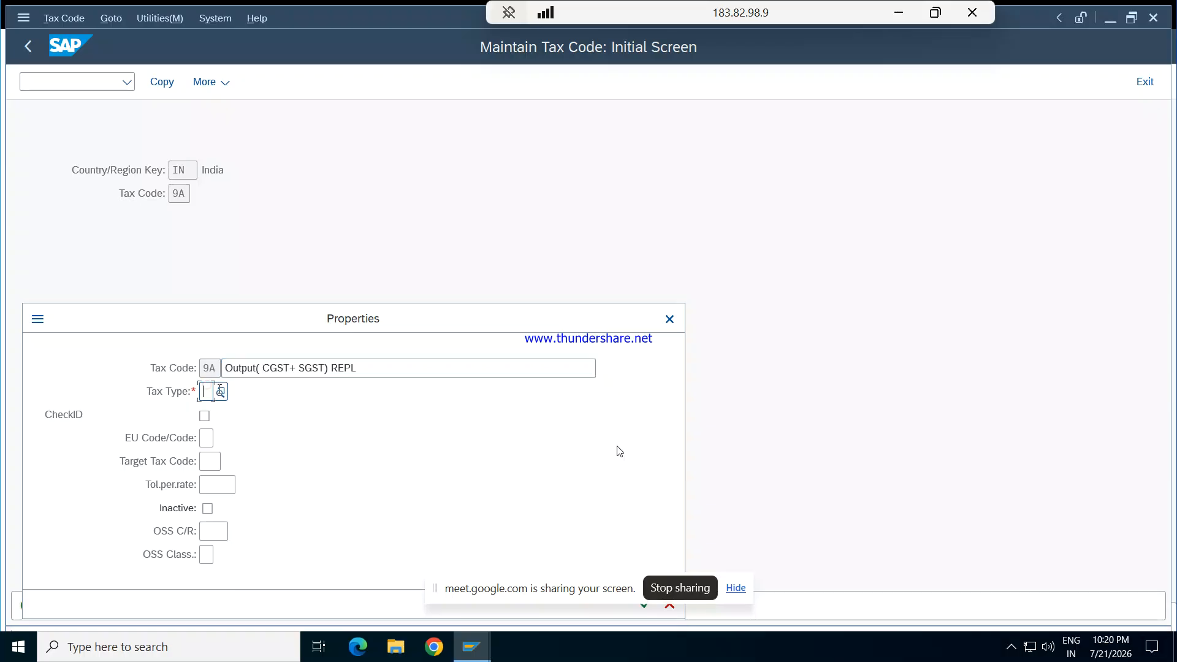
{"action": "left_click", "coordinate": [222, 392]}
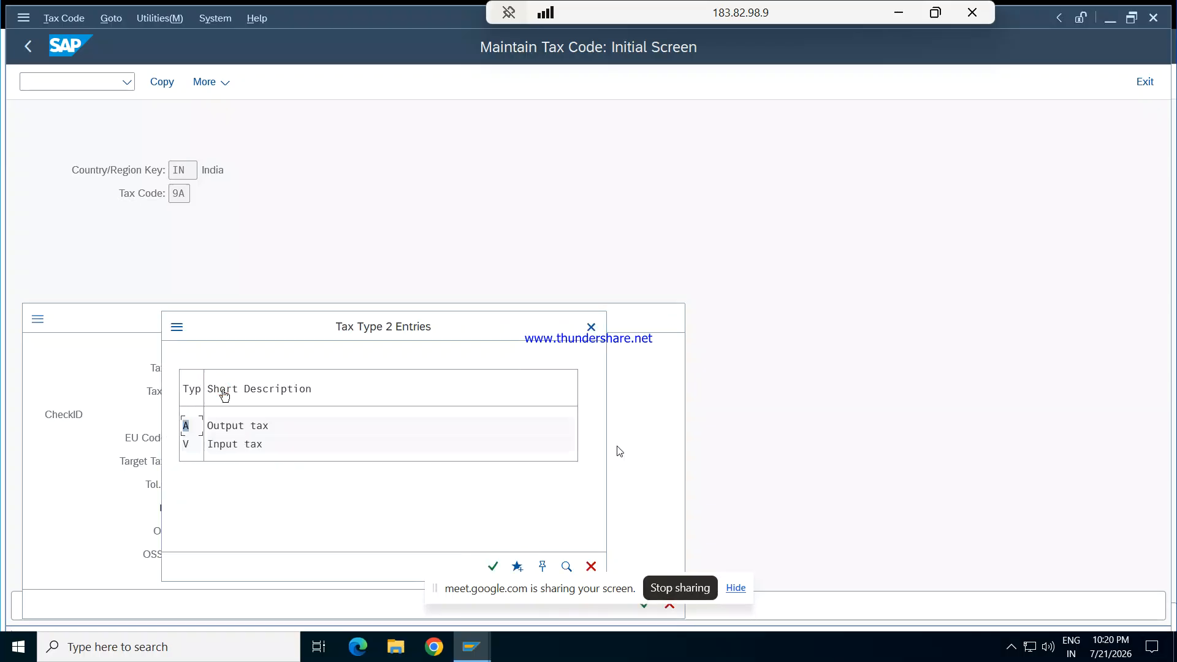
{"action": "double_click", "coordinate": [237, 430]}
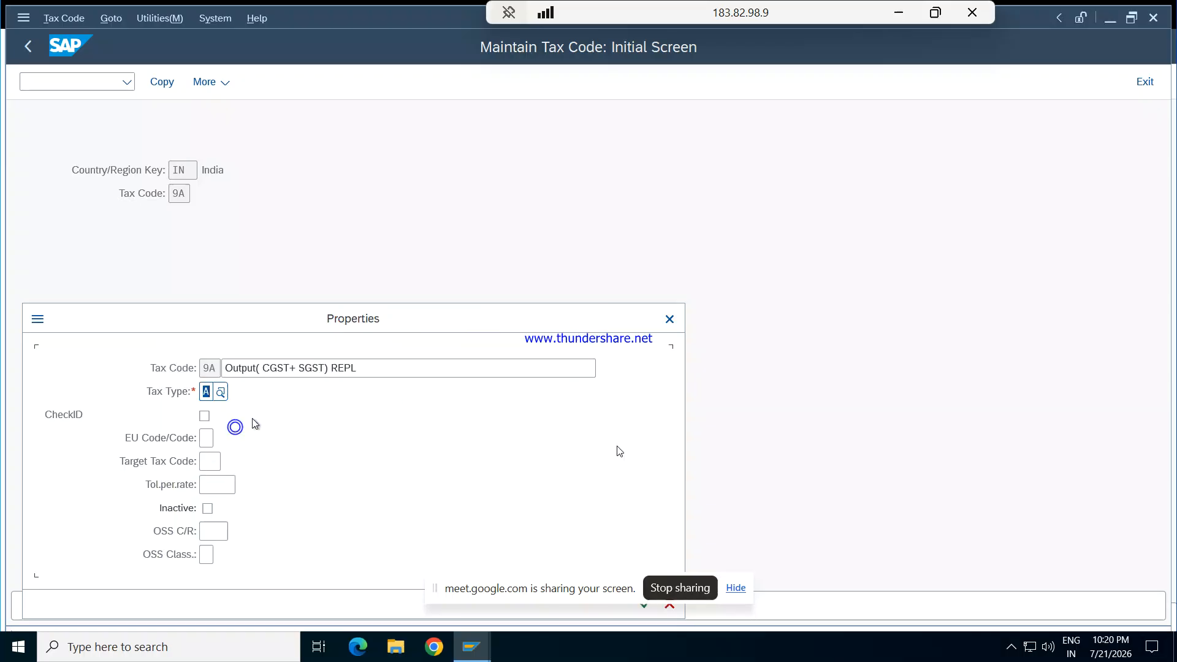
{"action": "left_click", "coordinate": [644, 606]}
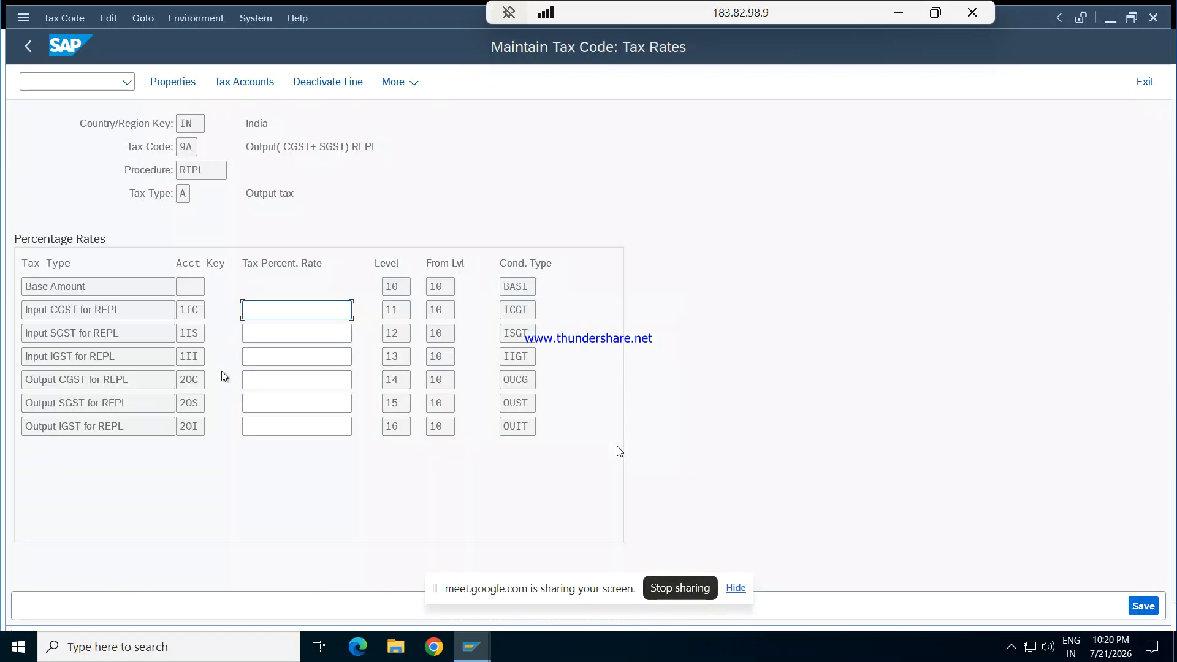
- Set the tax percentage rate to 9 for both Output CGST for REPL and Output SGST for REPL
{"action": "left_click", "coordinate": [285, 383]}
{"action": "type", "text": "9"}
{"action": "key", "text": "Tab"}
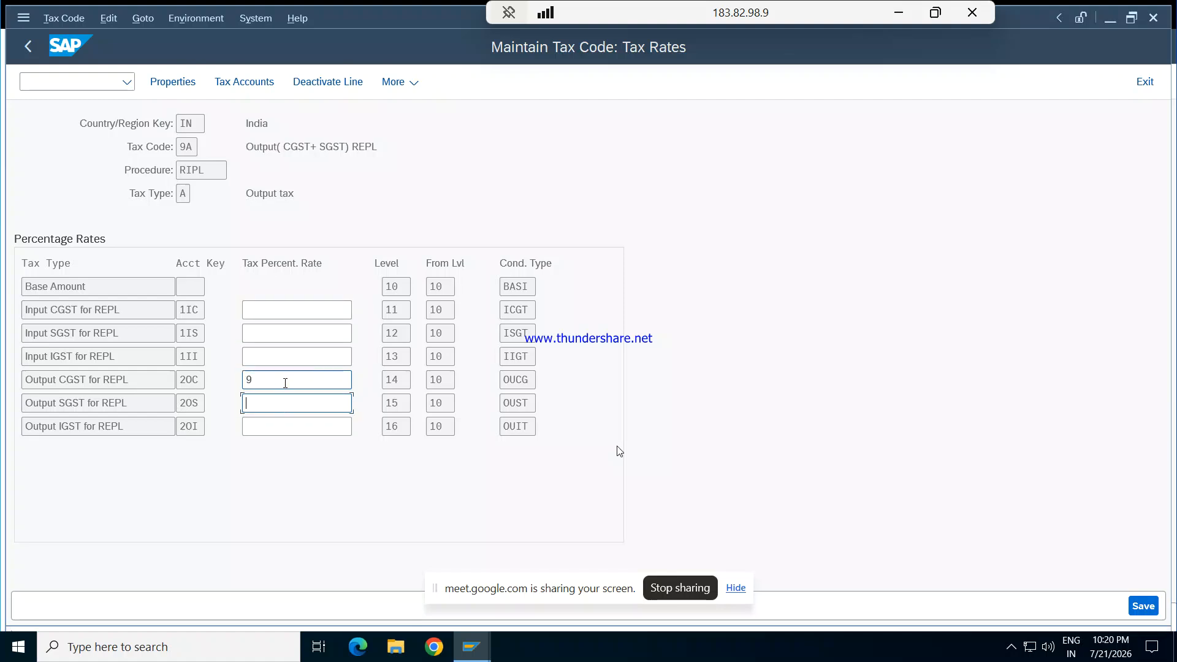
{"action": "type", "text": "9"}
- Deactivate the Input CGST, Input SGST, Input IGST and Output IGST lines for REPL and save tax code 9A
{"action": "left_click", "coordinate": [251, 310]}
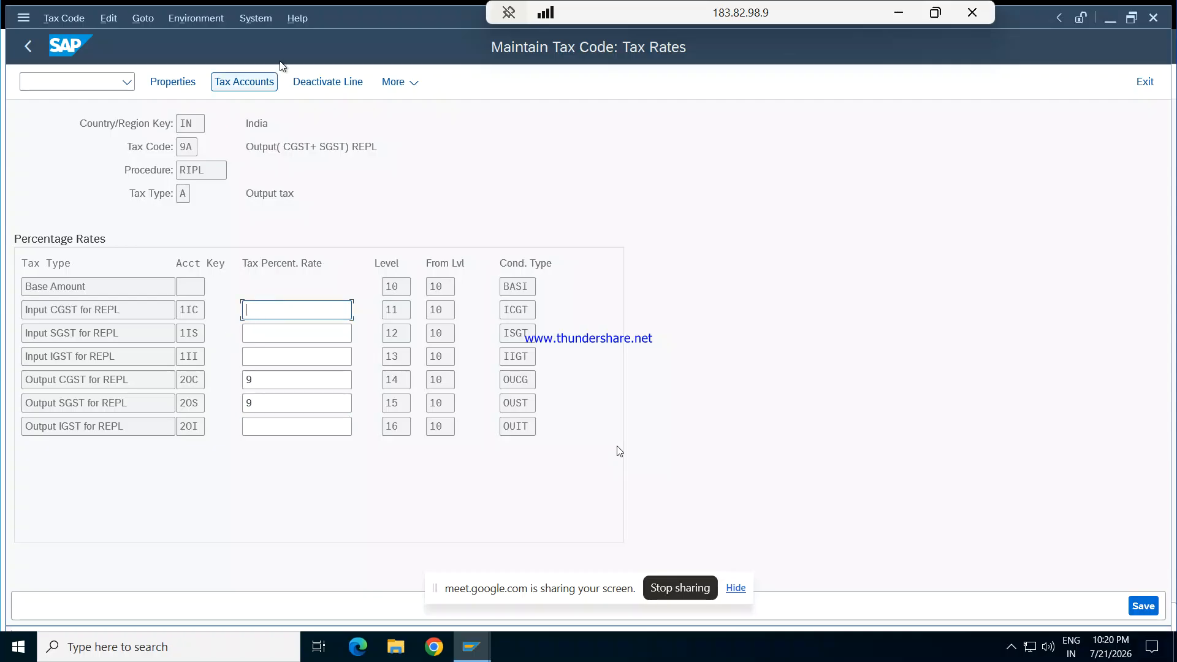
{"action": "left_click", "coordinate": [305, 81]}
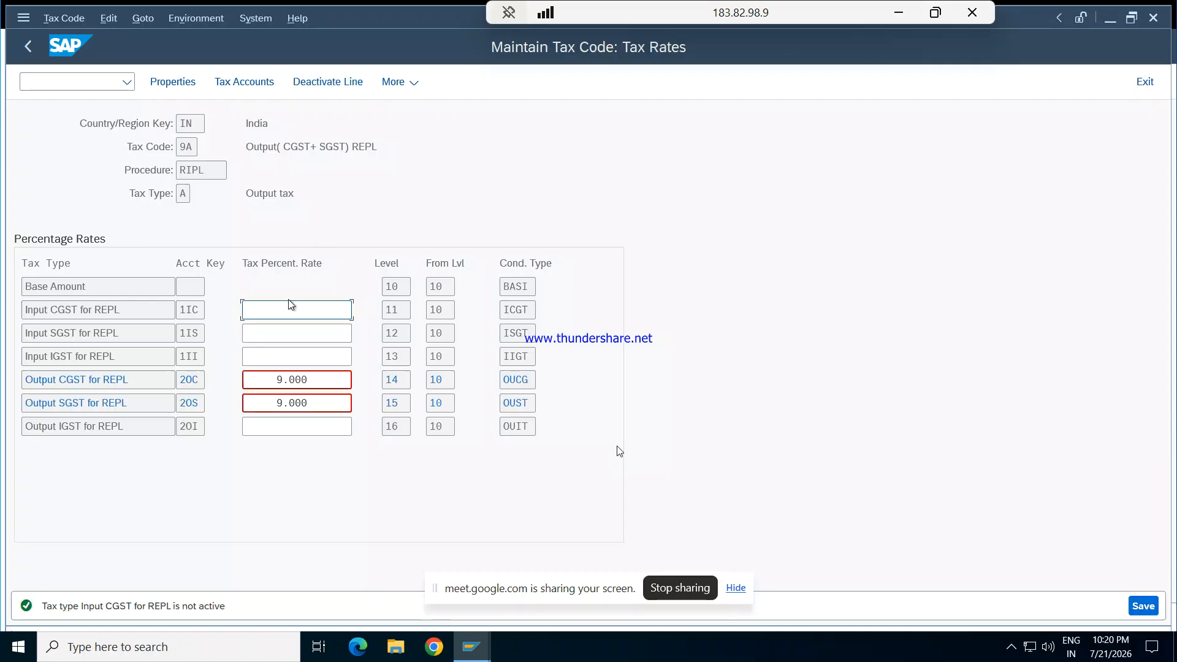
{"action": "left_click", "coordinate": [332, 81]}
{"action": "left_click", "coordinate": [267, 356]}
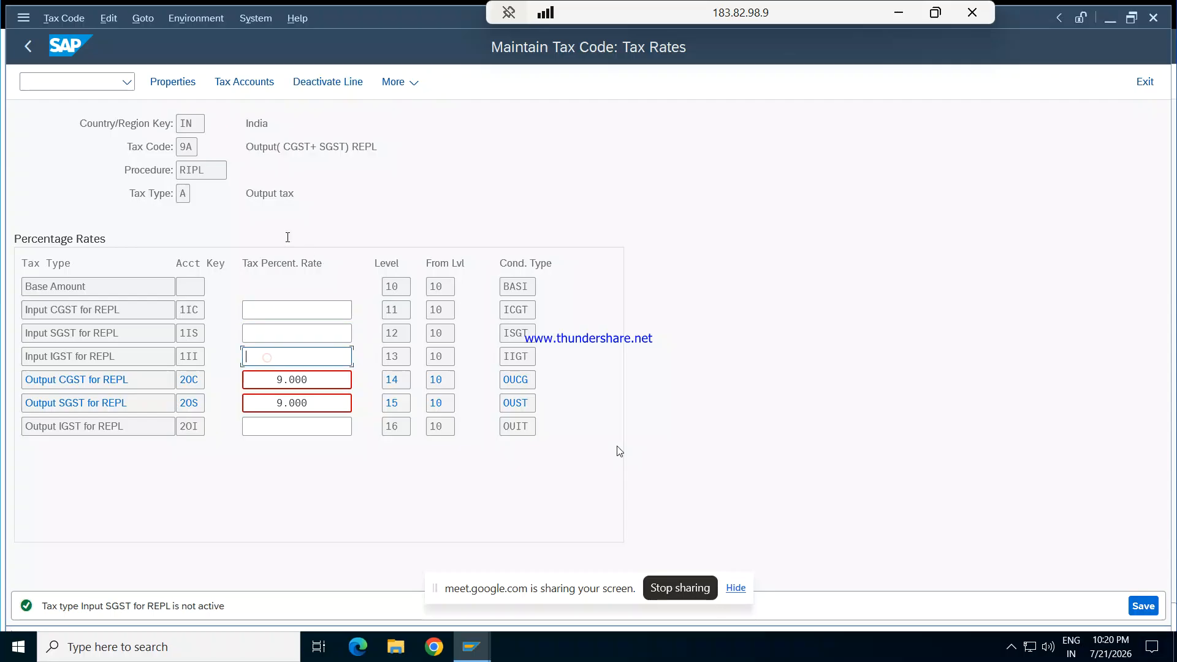
{"action": "left_click", "coordinate": [327, 81]}
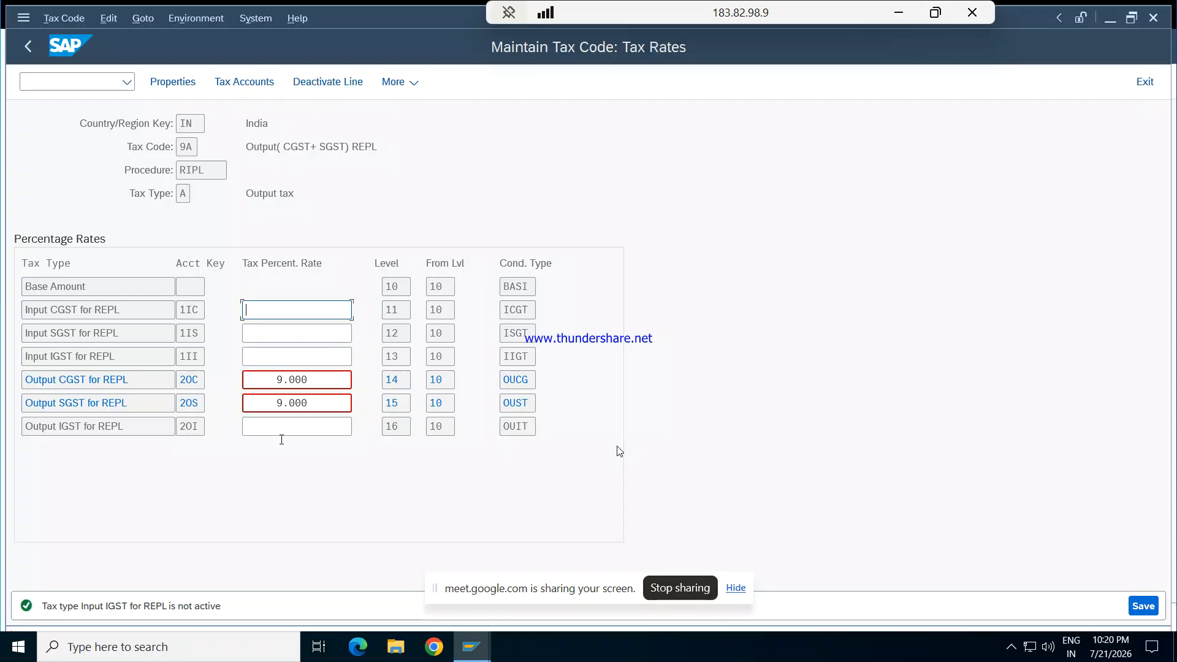
{"action": "left_click", "coordinate": [275, 427]}
{"action": "left_click", "coordinate": [321, 85]}
{"action": "left_click", "coordinate": [1140, 605]}
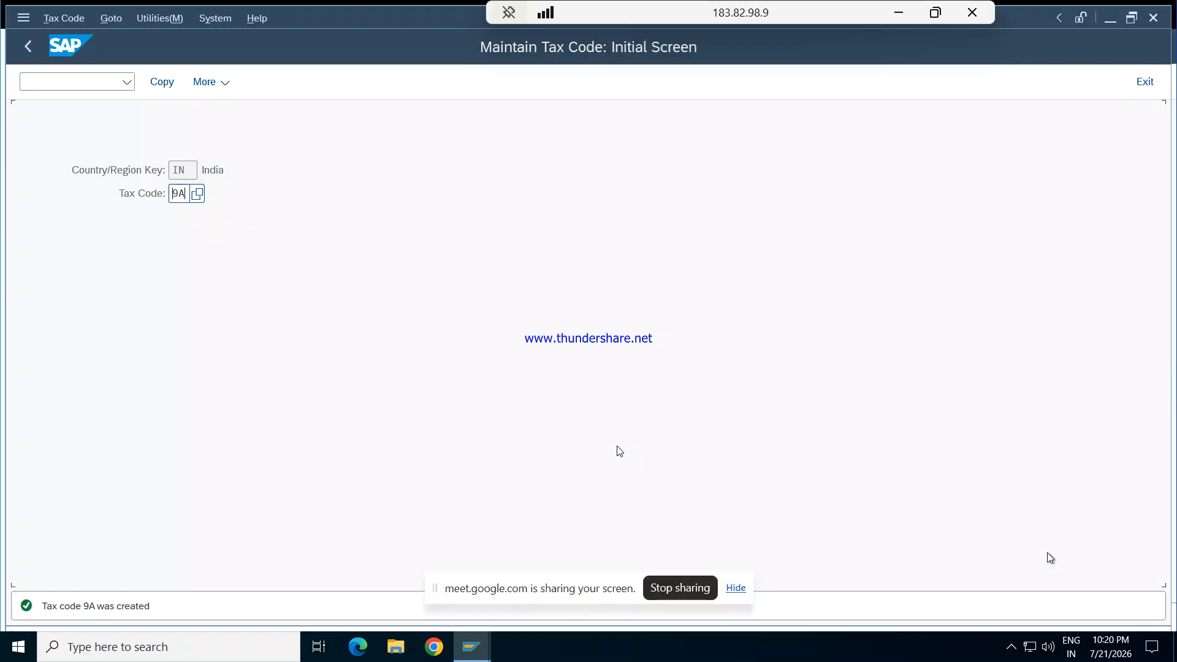
- Start a new tax code 9B for country India
{"action": "key", "text": "BackSpace"}
{"action": "key", "text": "BackSpace"}
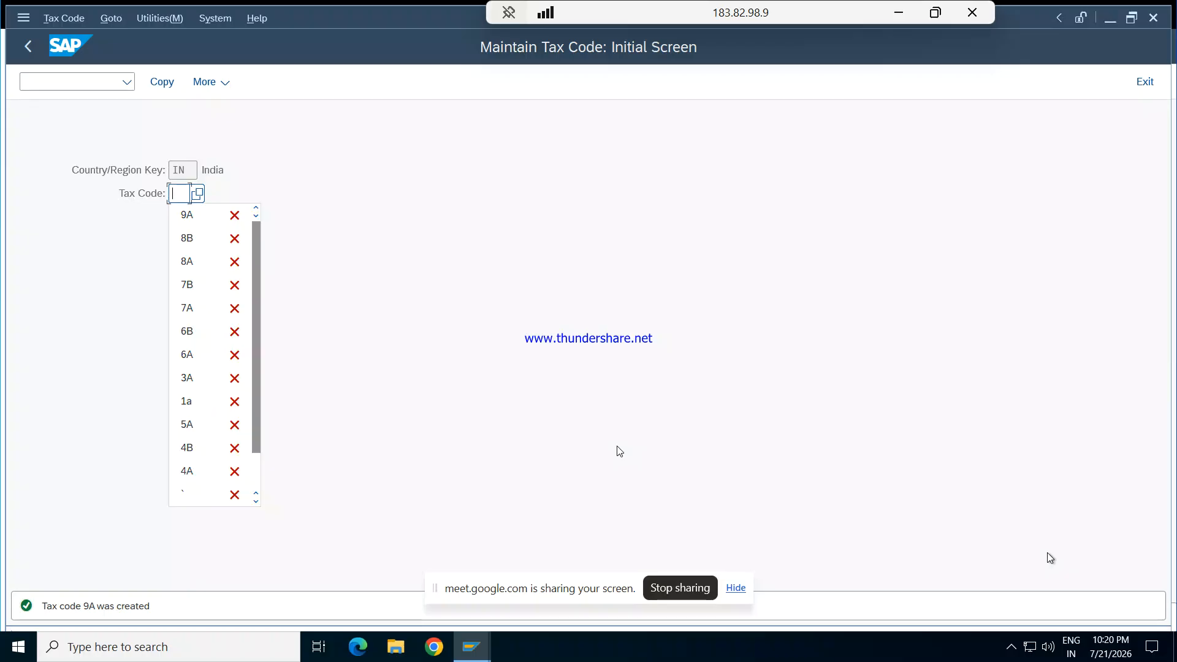
{"action": "type", "text": "9"}
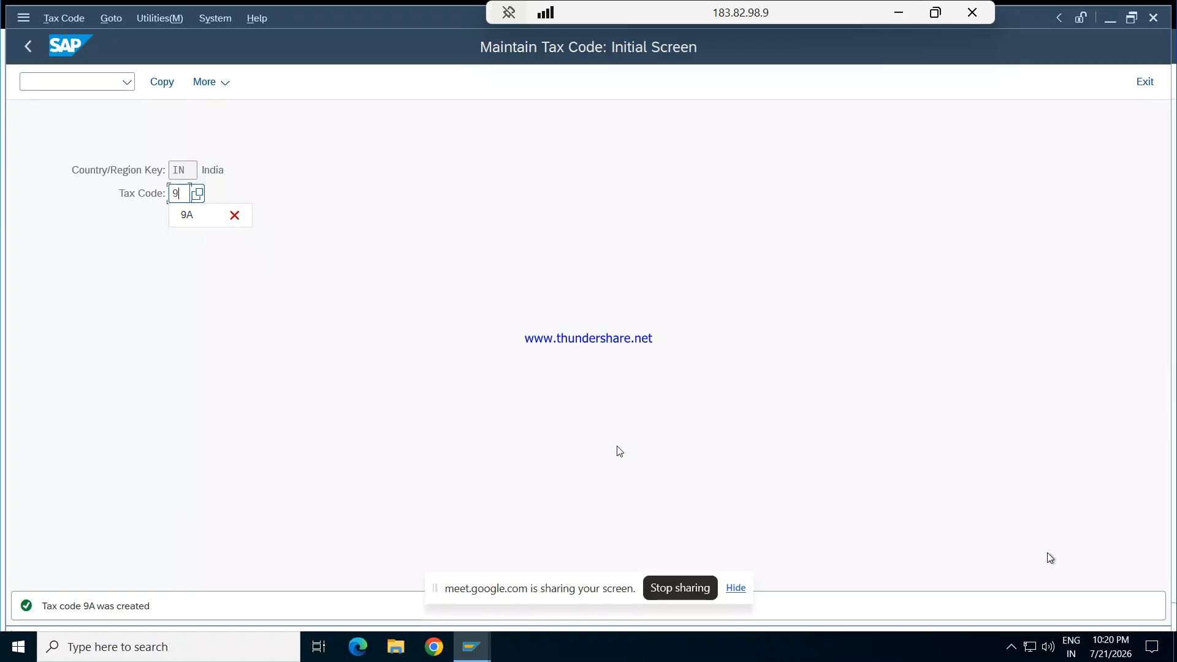
{"action": "type", "text": "B"}
{"action": "key", "text": "Return"}
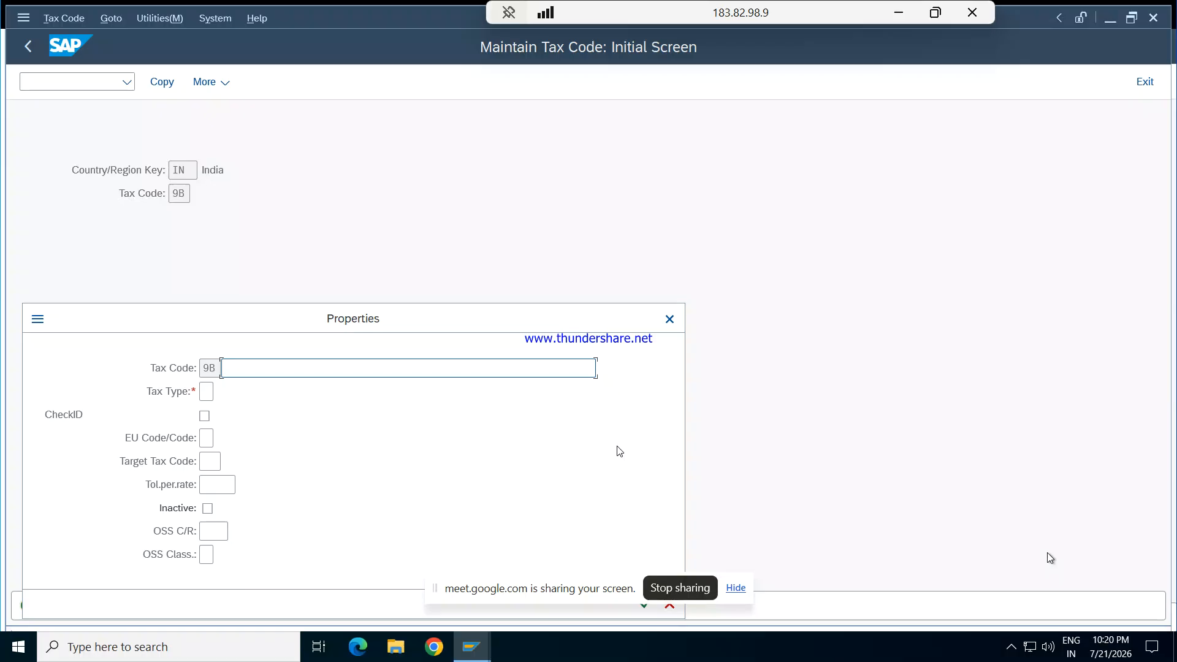
- Enter "Output IGST For REPL" as the description of tax code 9B
{"action": "type", "text": "Out"}
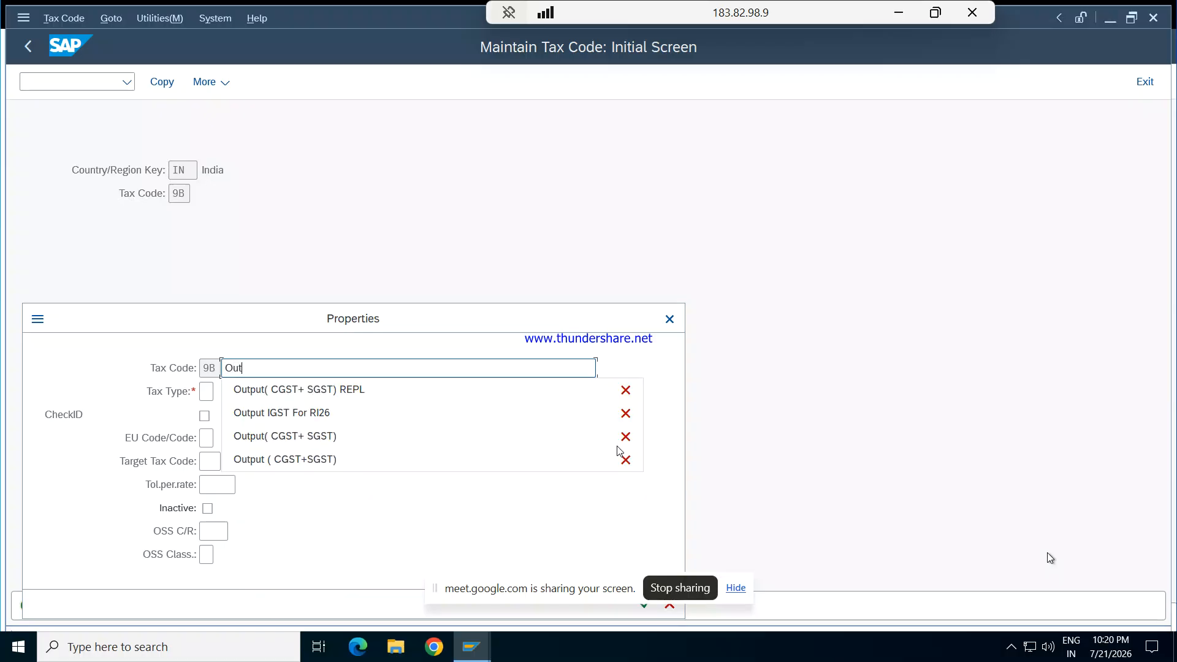
{"action": "key", "text": "Down"}
{"action": "key", "text": "Down"}
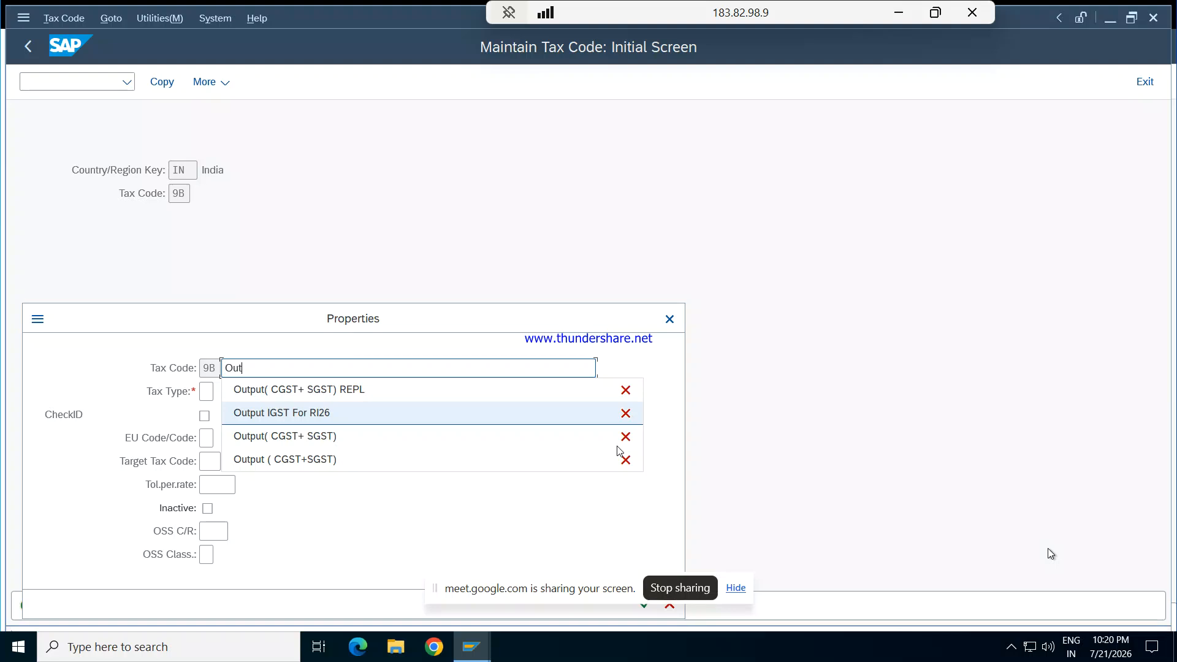
{"action": "key", "text": "Return"}
{"action": "key", "text": "BackSpace"}
{"action": "key", "text": "BackSpace"}
{"action": "key", "text": "BackSpace"}
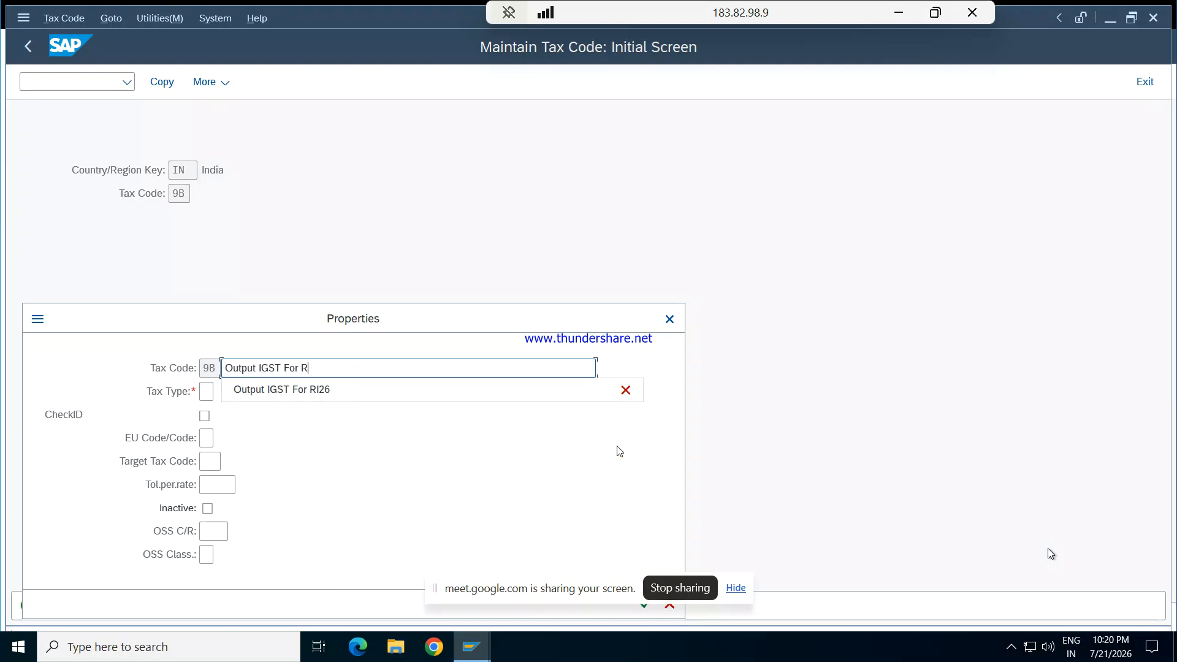
{"action": "type", "text": "EPL"}
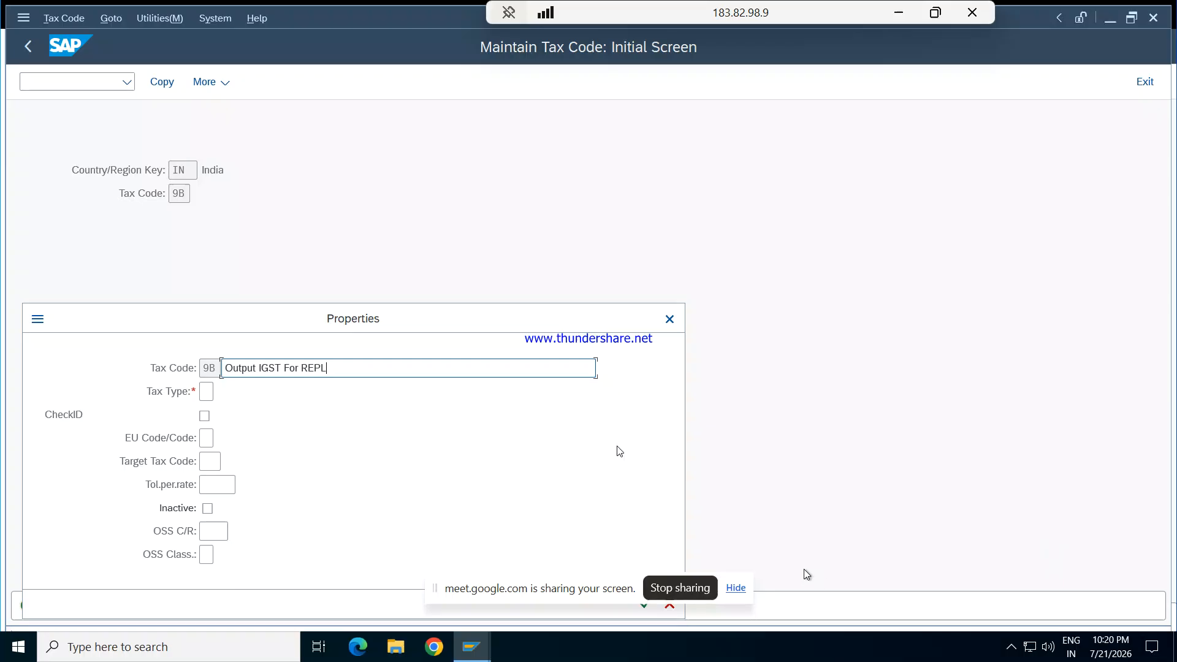
- Set the tax type of tax code 9B to A (Output tax) and the Output IGST for REPL rate to 18
{"action": "left_click", "coordinate": [212, 391]}
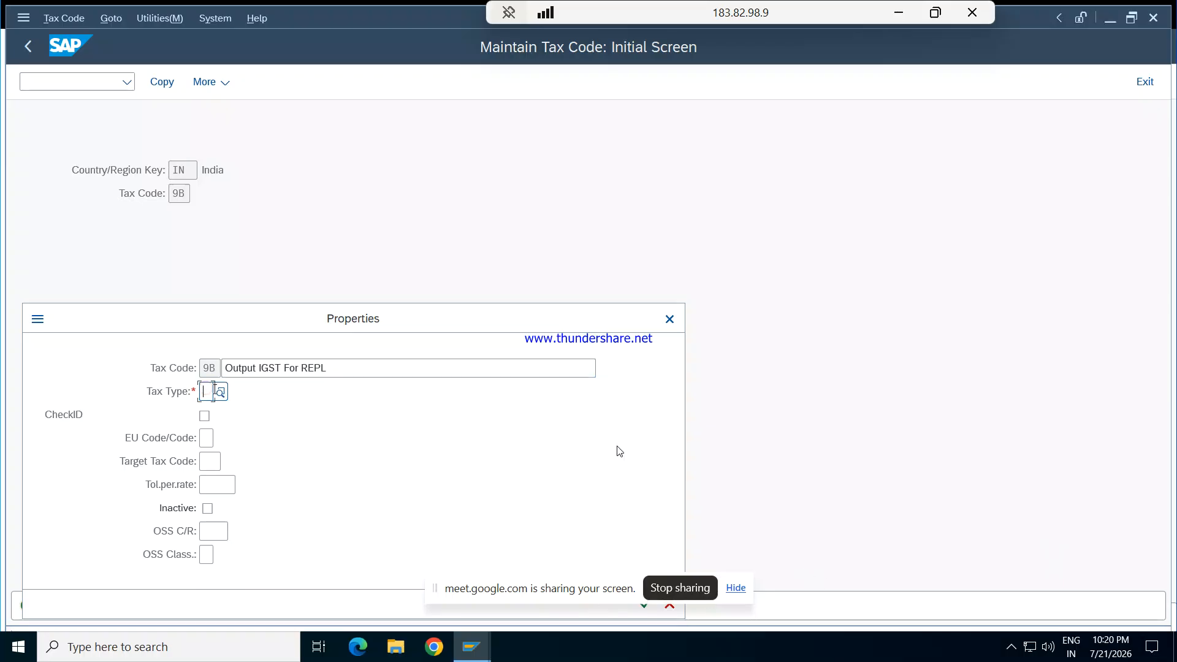
{"action": "left_click", "coordinate": [220, 391]}
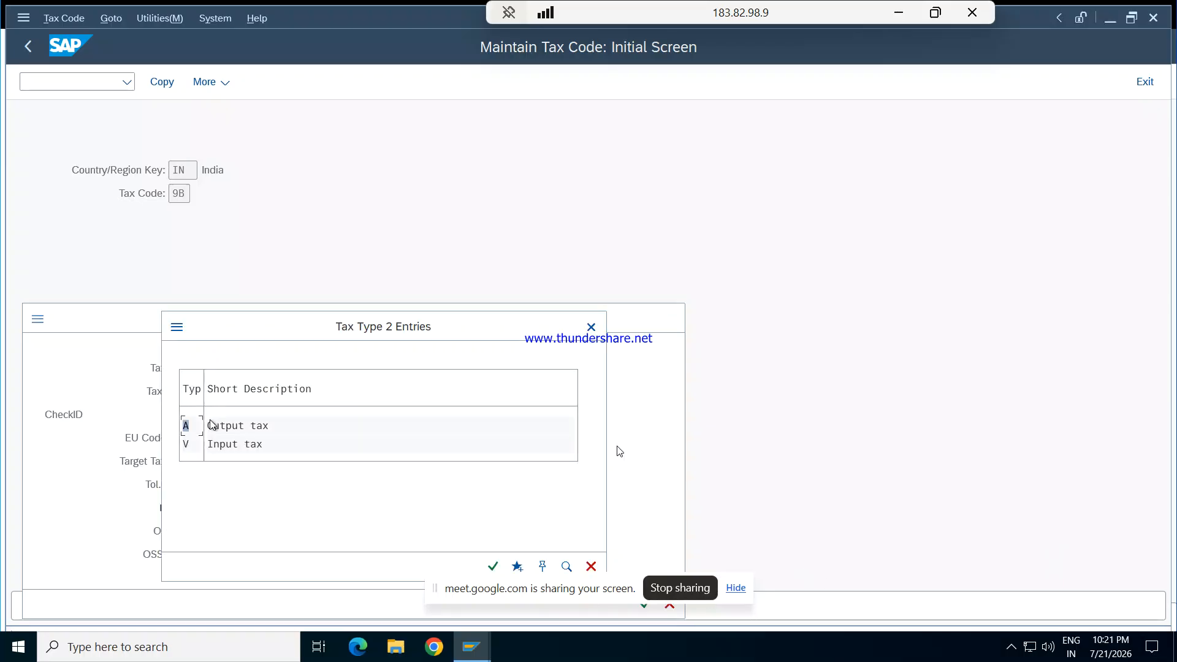
{"action": "double_click", "coordinate": [190, 426]}
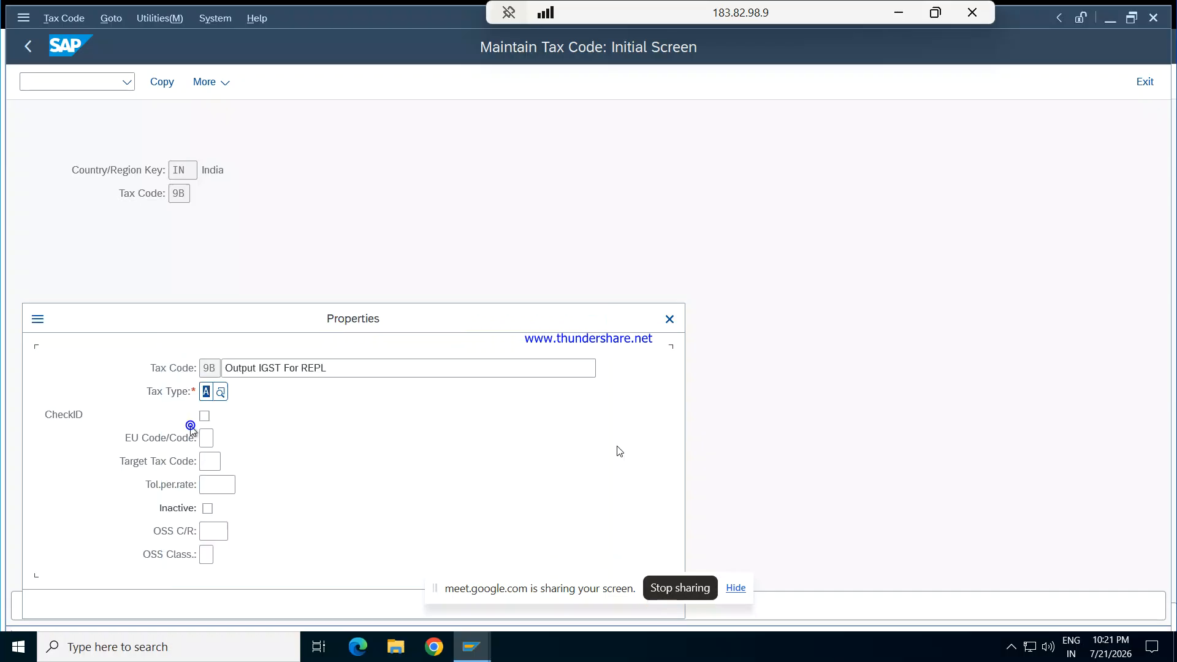
{"action": "key", "text": "Return"}
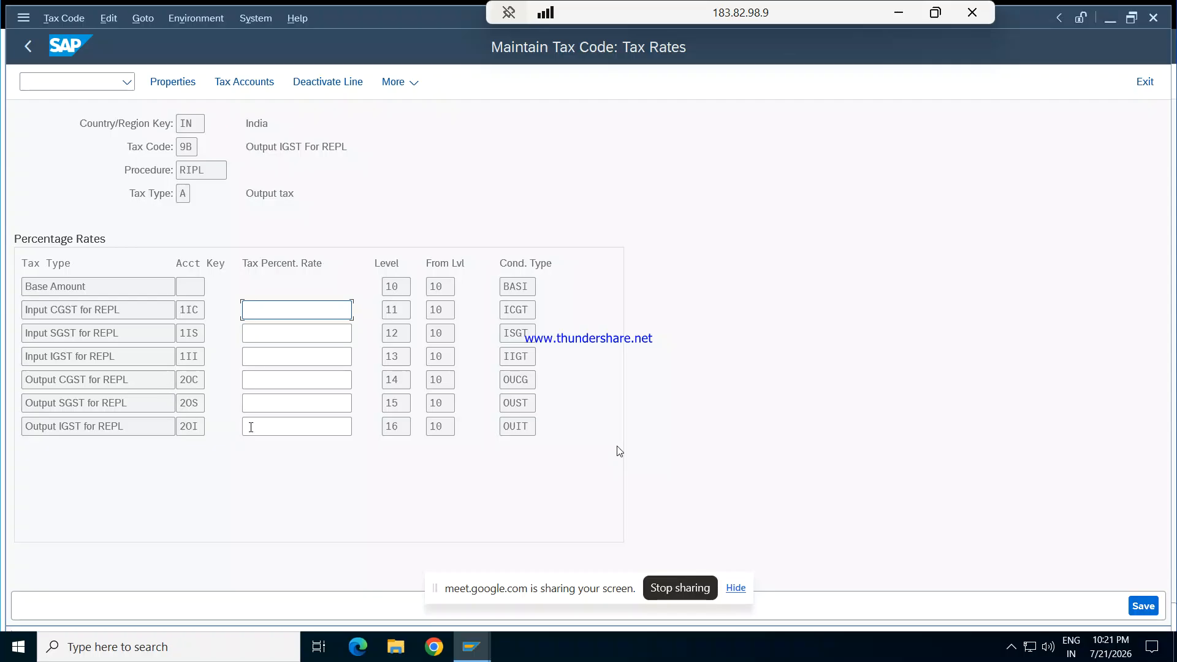
{"action": "left_click", "coordinate": [268, 427]}
{"action": "type", "text": "18"}
- Deactivate the Input CGST, Input SGST, Input IGST, Output CGST and Output SGST lines for REPL and save tax code 9B
{"action": "left_click", "coordinate": [319, 307]}
{"action": "left_click", "coordinate": [318, 81]}
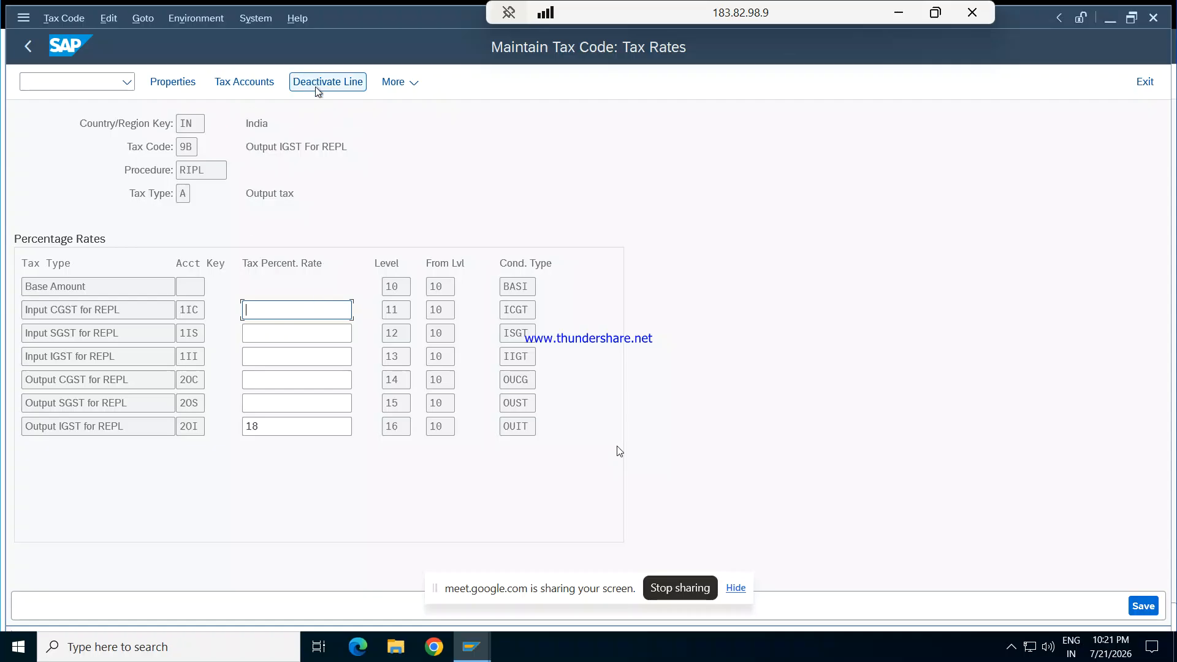
{"action": "left_click", "coordinate": [268, 331]}
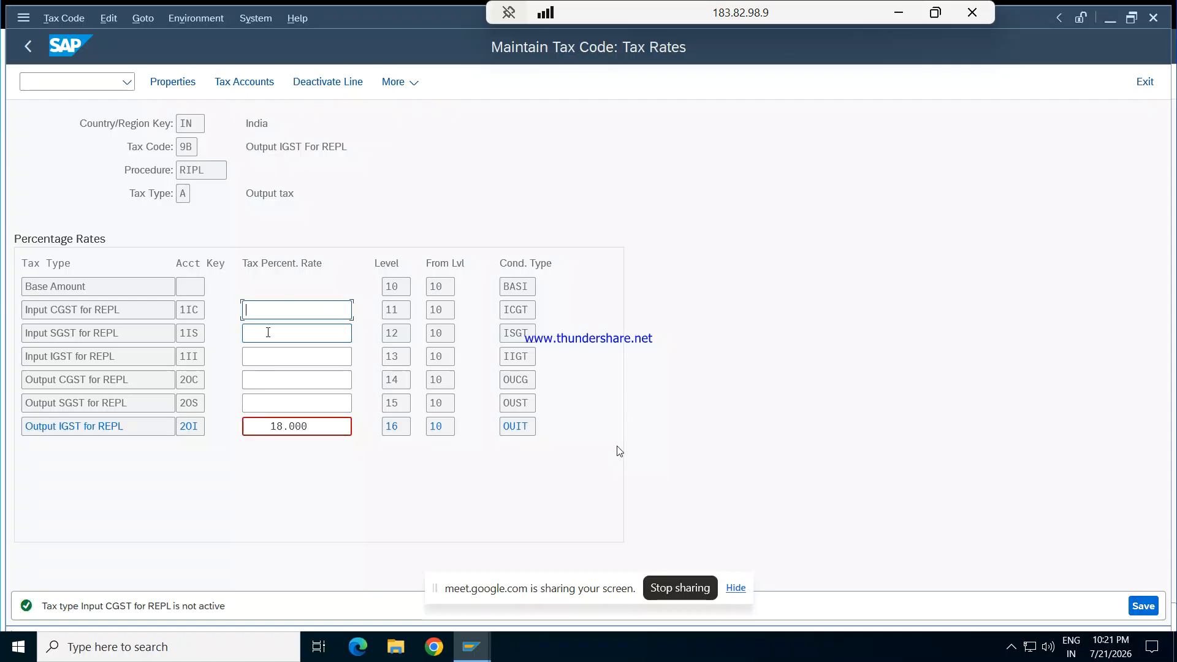
{"action": "left_click", "coordinate": [325, 88]}
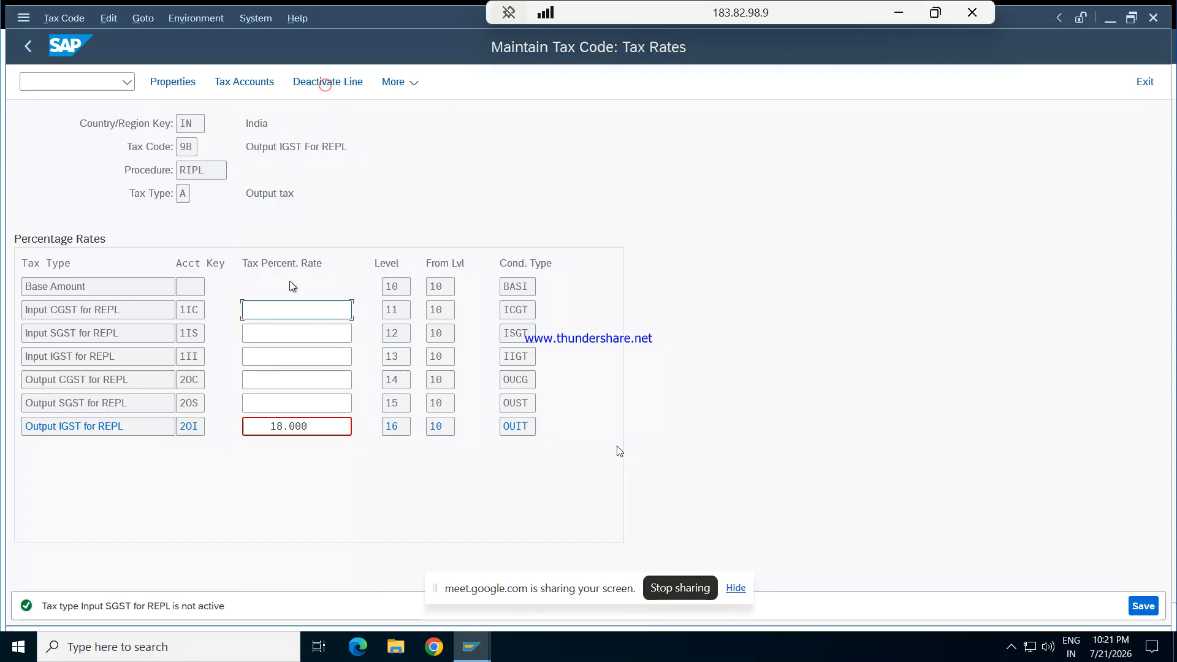
{"action": "left_click", "coordinate": [259, 354]}
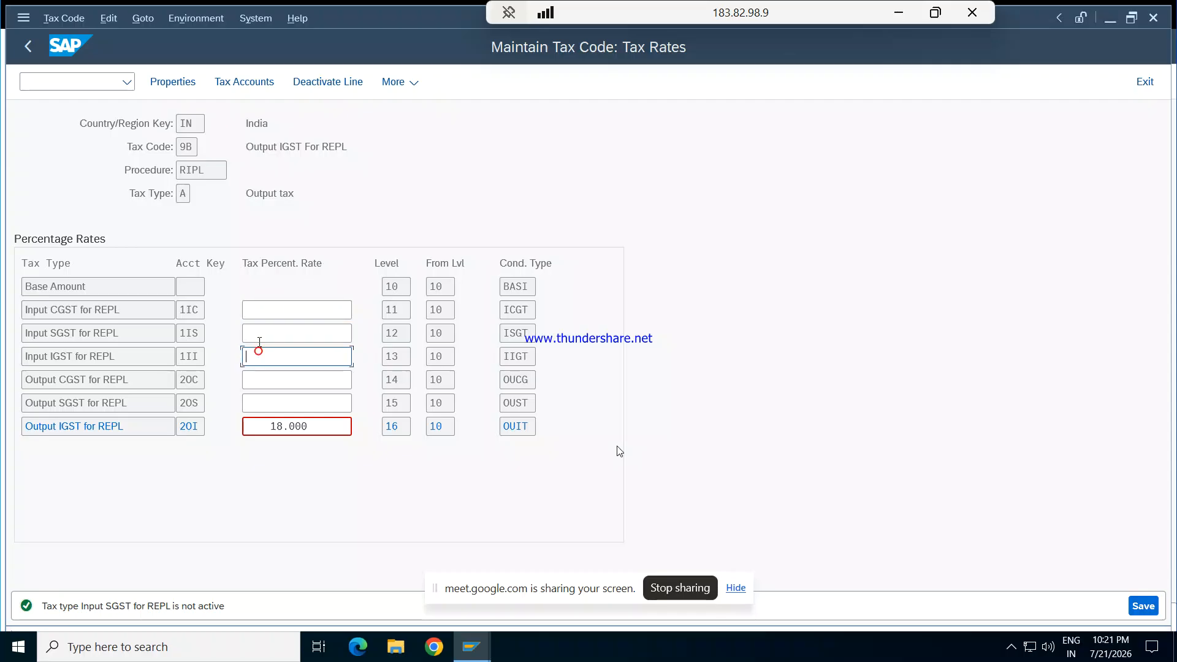
{"action": "left_click", "coordinate": [304, 84]}
{"action": "left_click", "coordinate": [269, 377]}
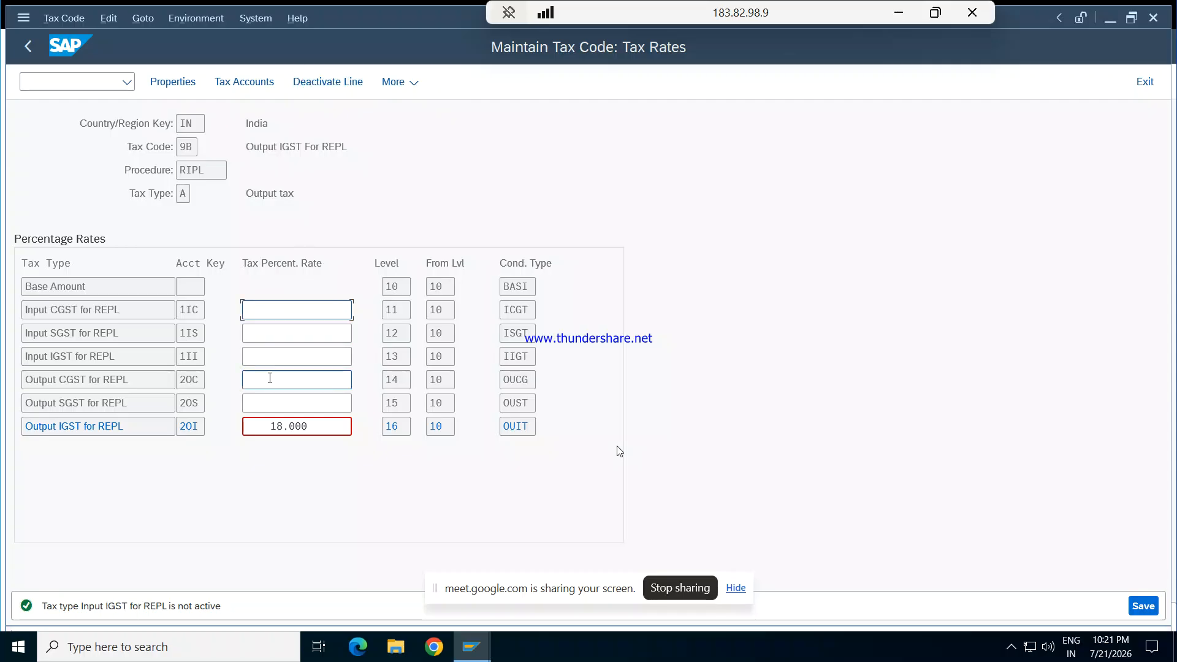
{"action": "left_click", "coordinate": [341, 86]}
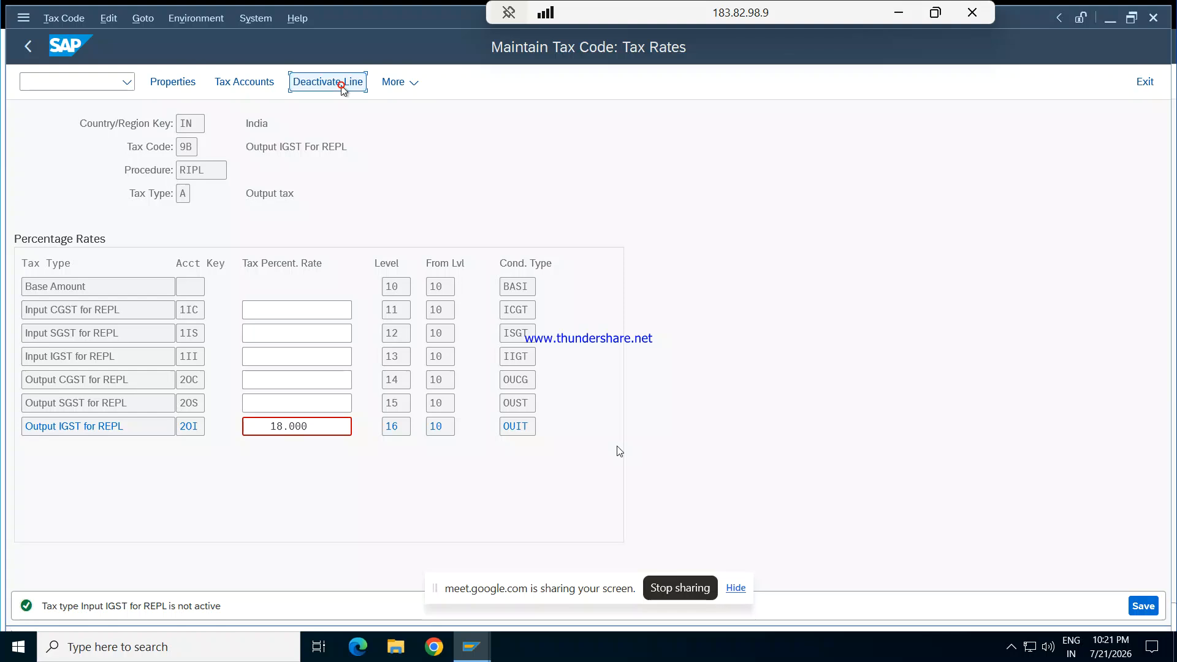
{"action": "left_click", "coordinate": [272, 403]}
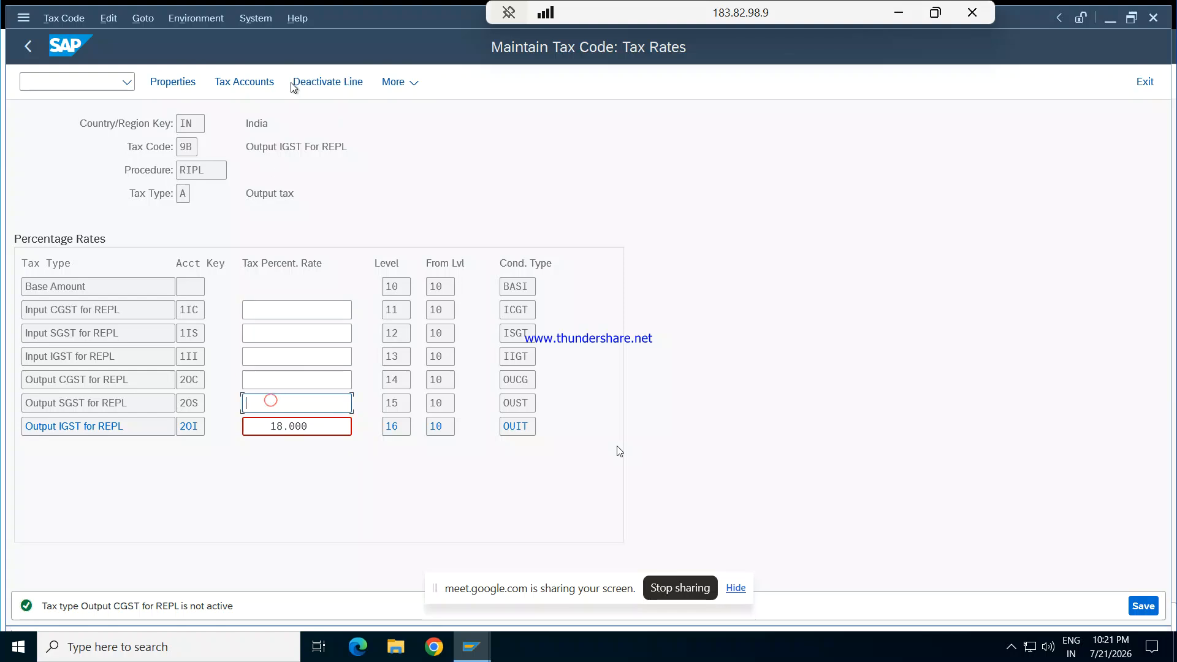
{"action": "left_click", "coordinate": [313, 84]}
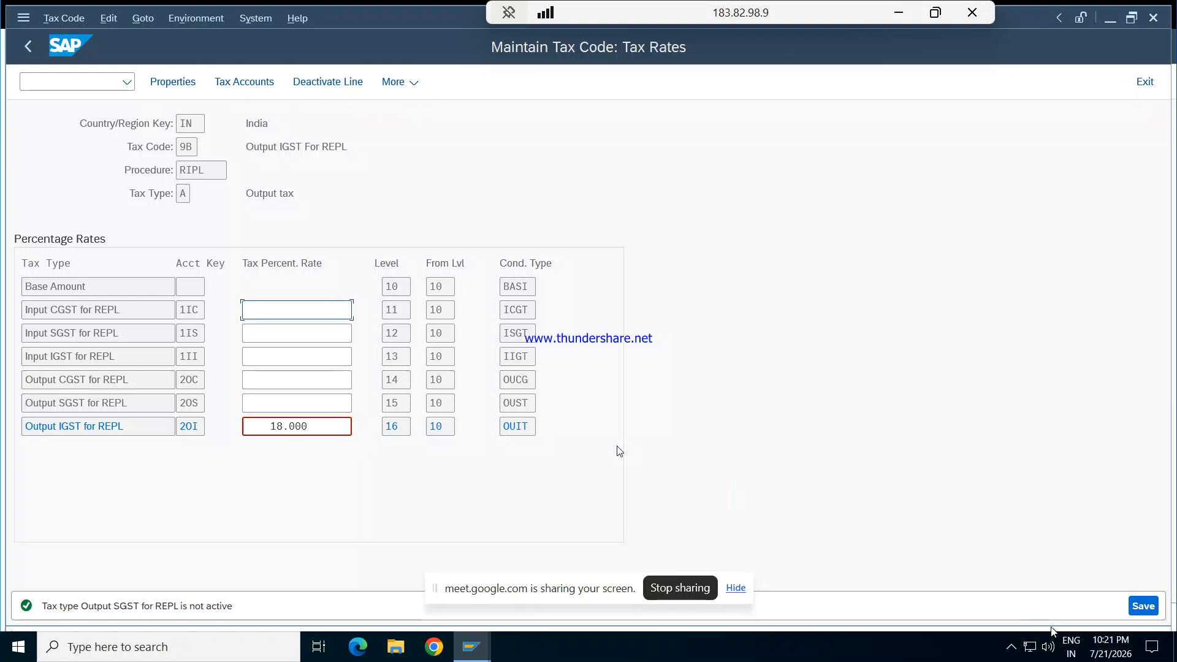
{"action": "left_click", "coordinate": [1141, 606]}
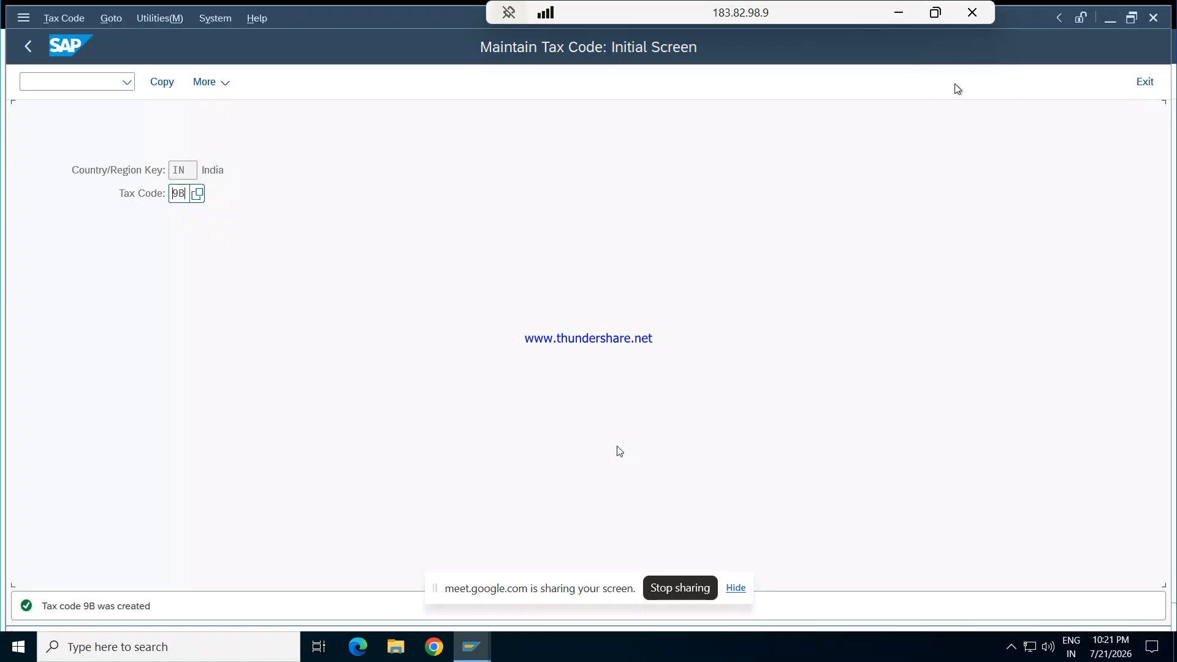
- Close the remote desktop session and leave the Google Meet call
{"action": "left_click", "coordinate": [981, 17]}
{"action": "left_click", "coordinate": [651, 357]}
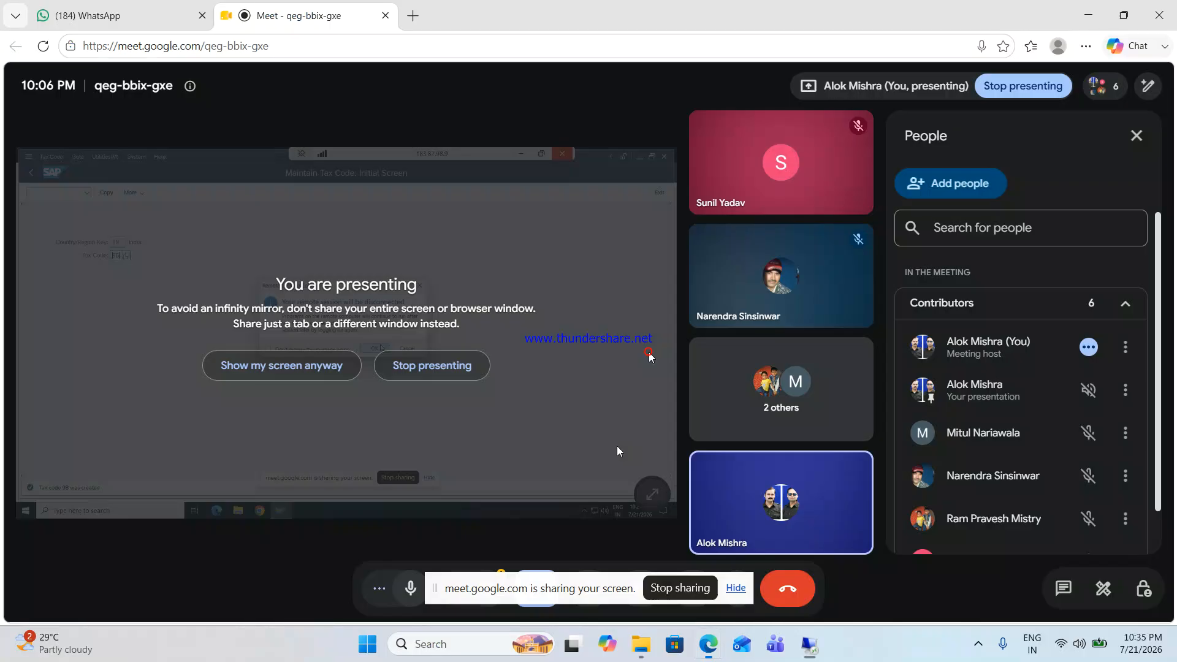
{"action": "left_click", "coordinate": [790, 592]}
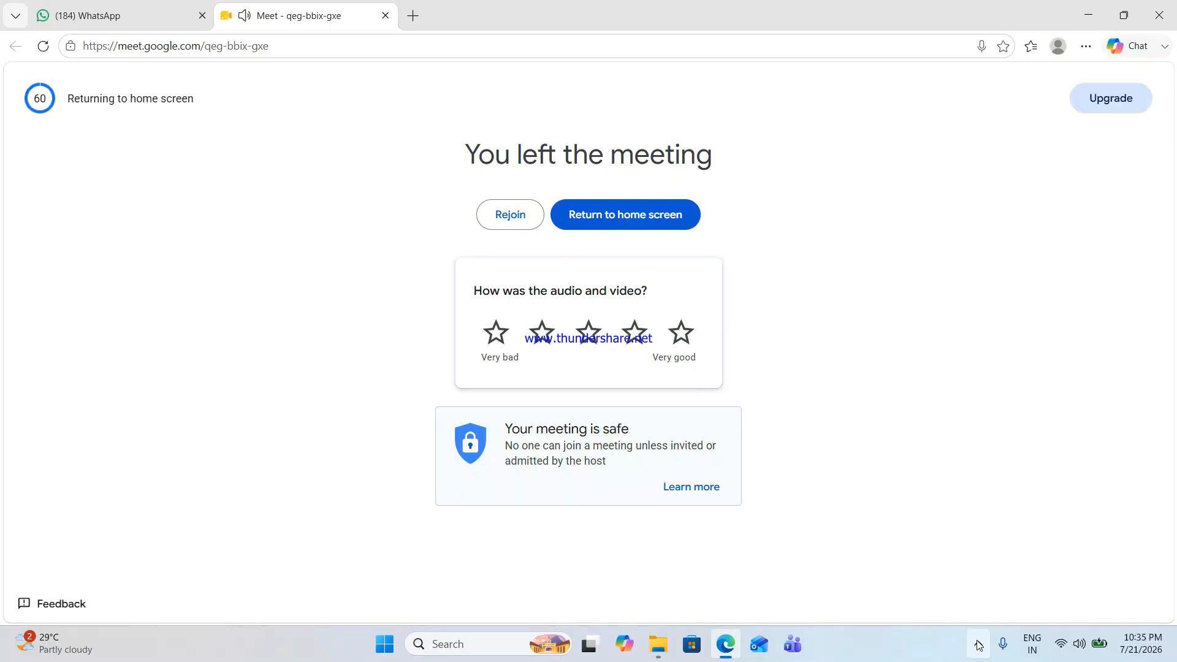
{"action": "left_click", "coordinate": [978, 643]}
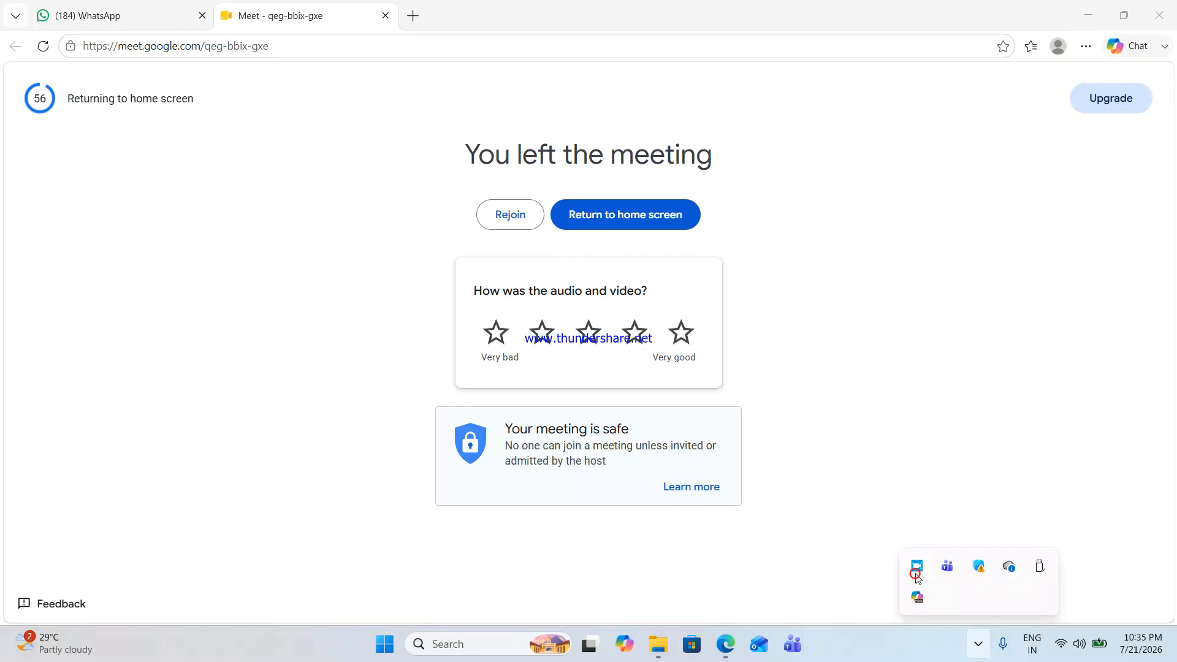
{"action": "left_click", "coordinate": [916, 567]}
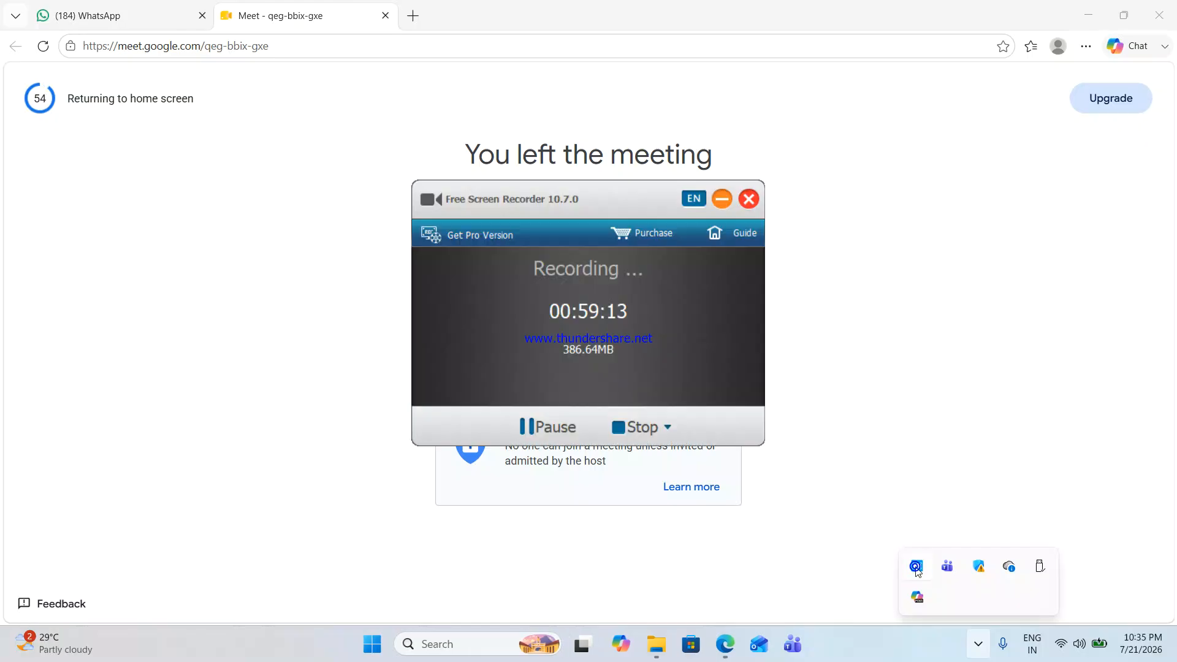